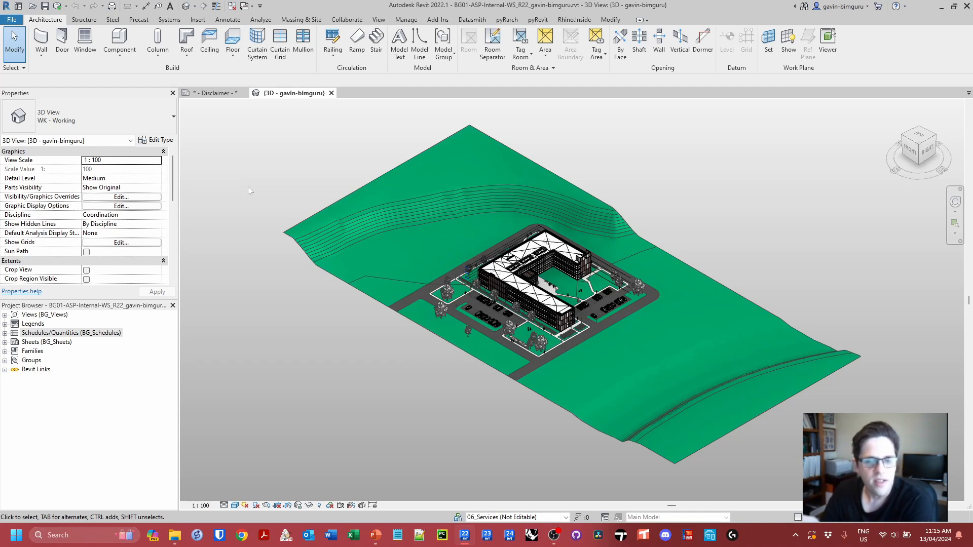
# Hide the linked Facade, Site and Structure models in the 3D view.
pyautogui.press('v')
pyautogui.press('g')
pyautogui.click(532, 120)
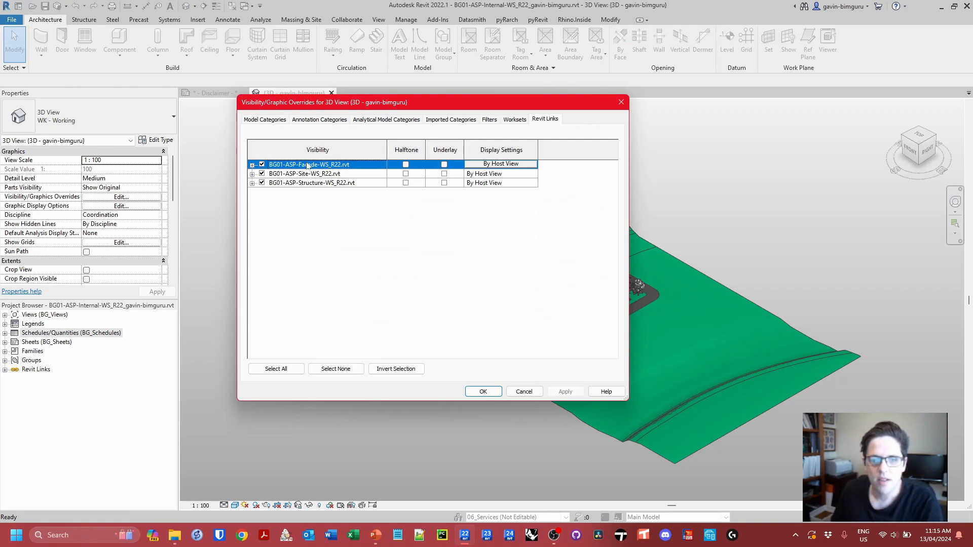
pyautogui.click(262, 175)
pyautogui.click(262, 183)
pyautogui.click(483, 391)
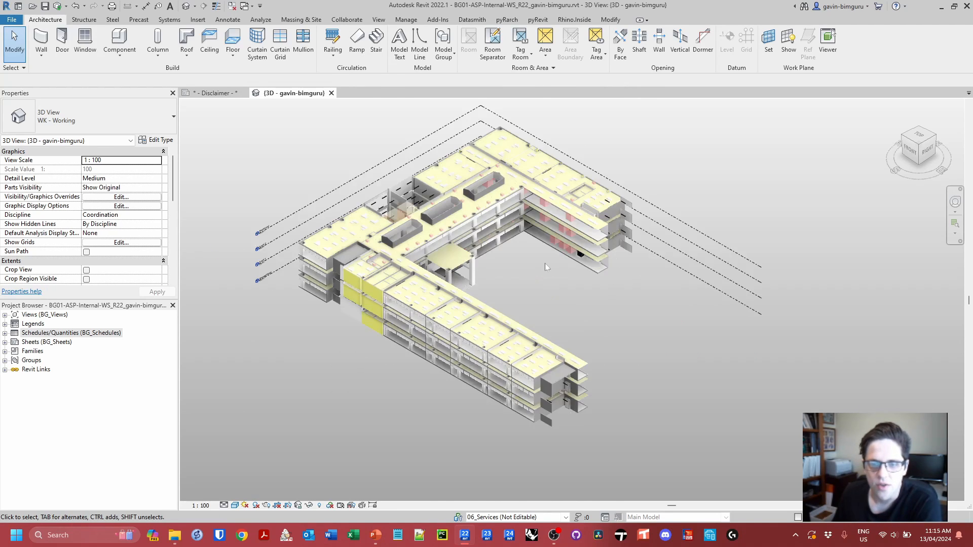
# Examine the type parameters of the single swing door at the near end of the building, leaving them unedited.
pyautogui.scroll(5, 546, 262)
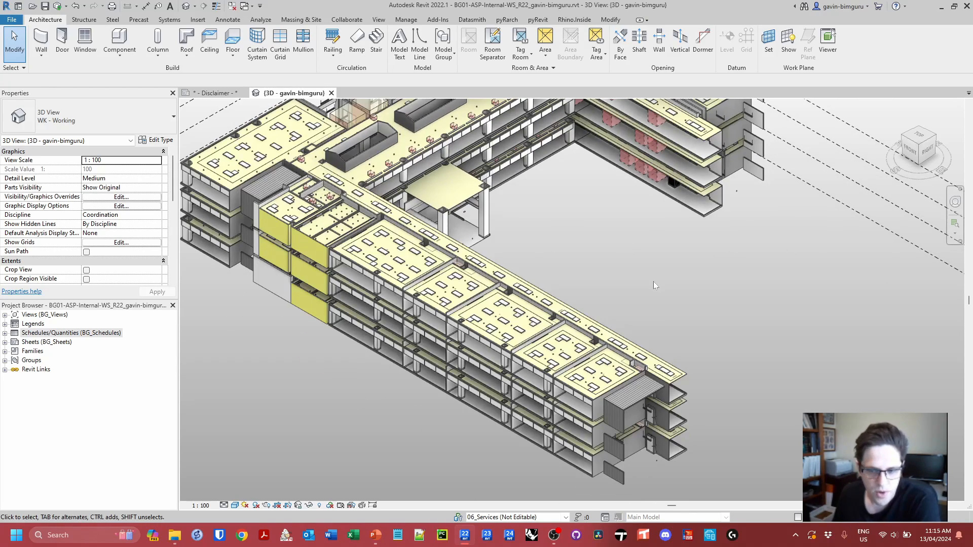
pyautogui.scroll(10, 659, 291)
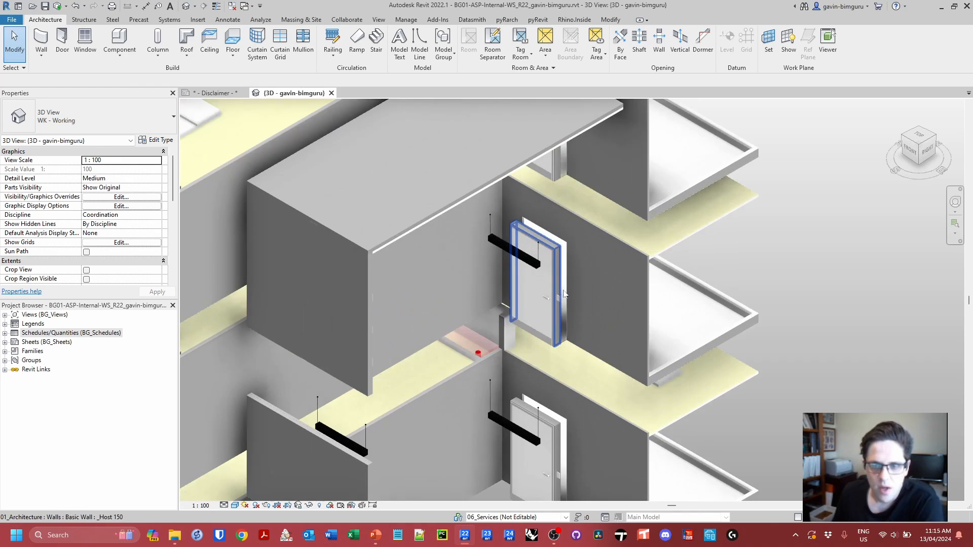
pyautogui.click(556, 270)
pyautogui.click(155, 141)
pyautogui.scroll(-10, 384, 294)
pyautogui.scroll(-10, 383, 293)
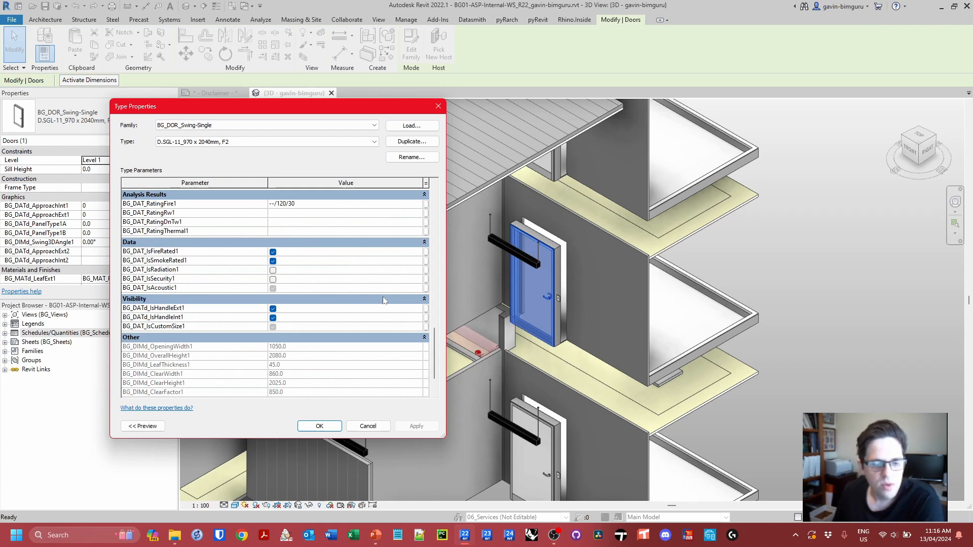
pyautogui.scroll(-2, 383, 300)
pyautogui.click(368, 426)
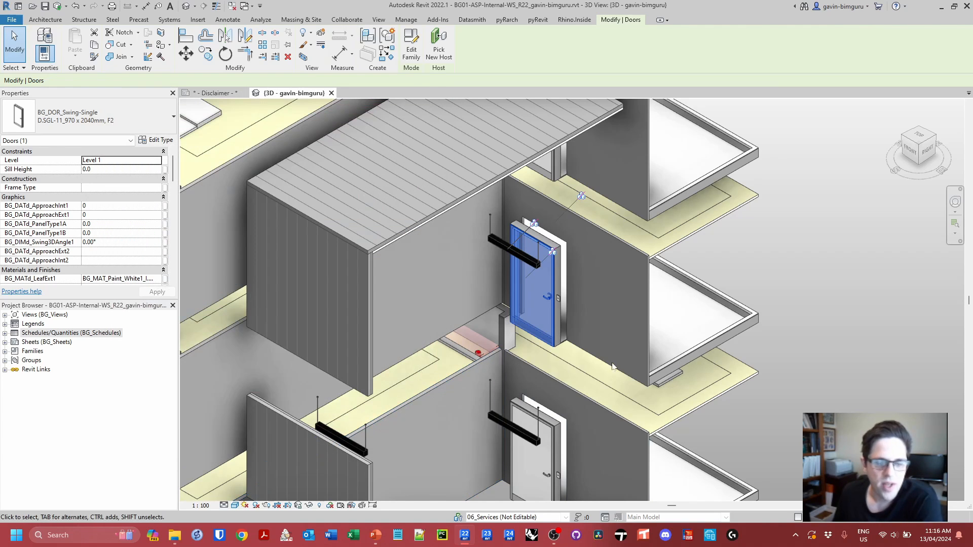
pyautogui.click(819, 272)
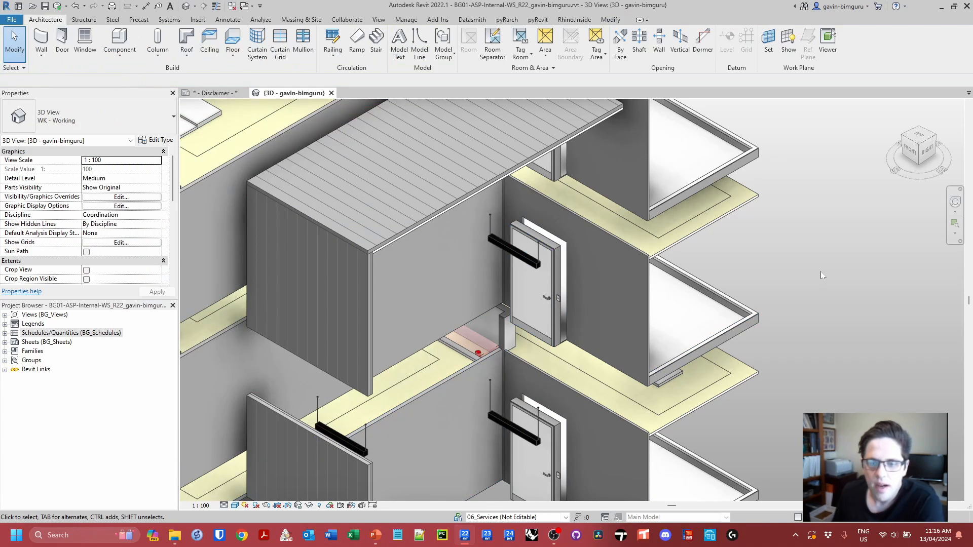
# Open the 10_Ground Floor plan from the 10_GA Plans documentation views.
pyautogui.doubleClick(46, 315)
pyautogui.doubleClick(52, 333)
pyautogui.doubleClick(56, 351)
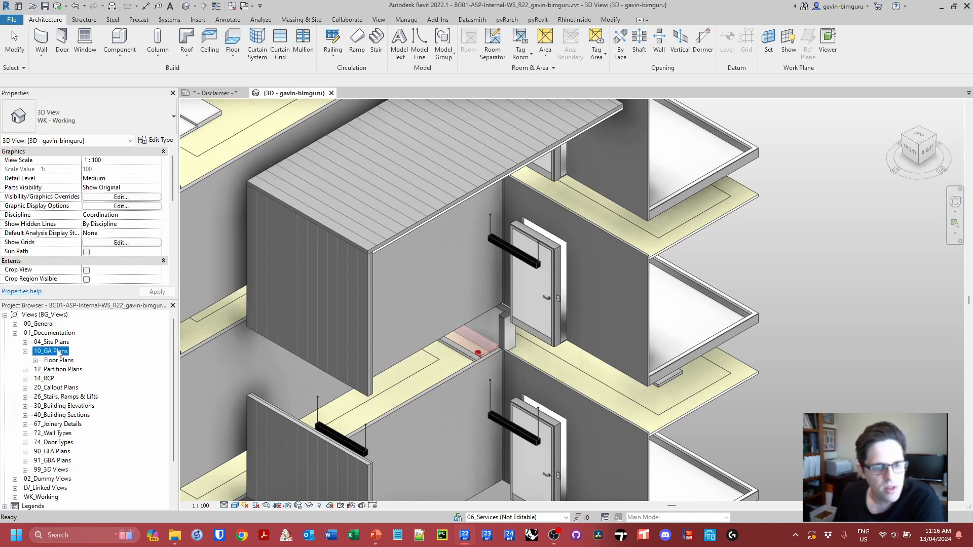
pyautogui.doubleClick(59, 360)
pyautogui.doubleClick(83, 370)
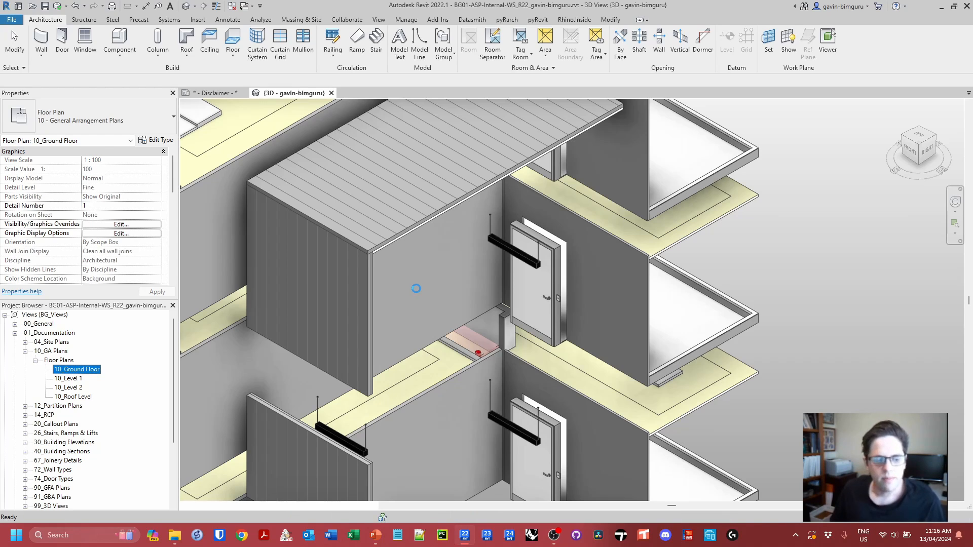
# Select the Cafeteria room in the ground floor plan and examine its identity, finish and rating properties.
pyautogui.scroll(5, 449, 231)
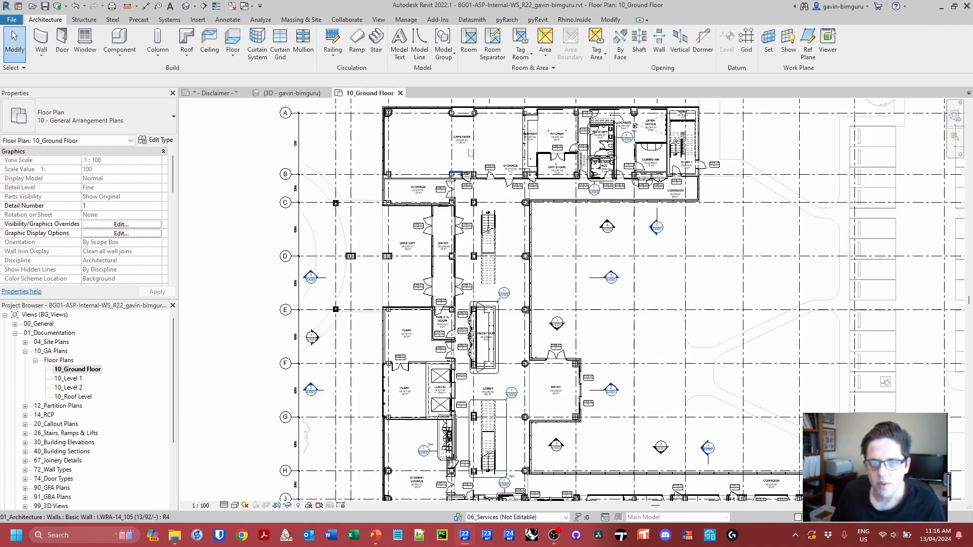
pyautogui.moveTo(461, 133); pyautogui.dragTo(471, 261, button='middle')
pyautogui.click(472, 245)
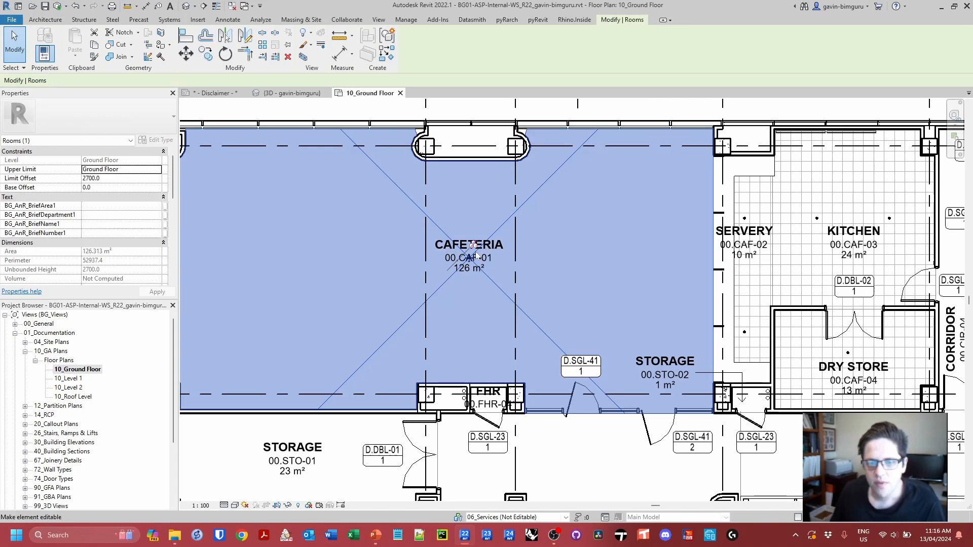
pyautogui.scroll(-3, 117, 188)
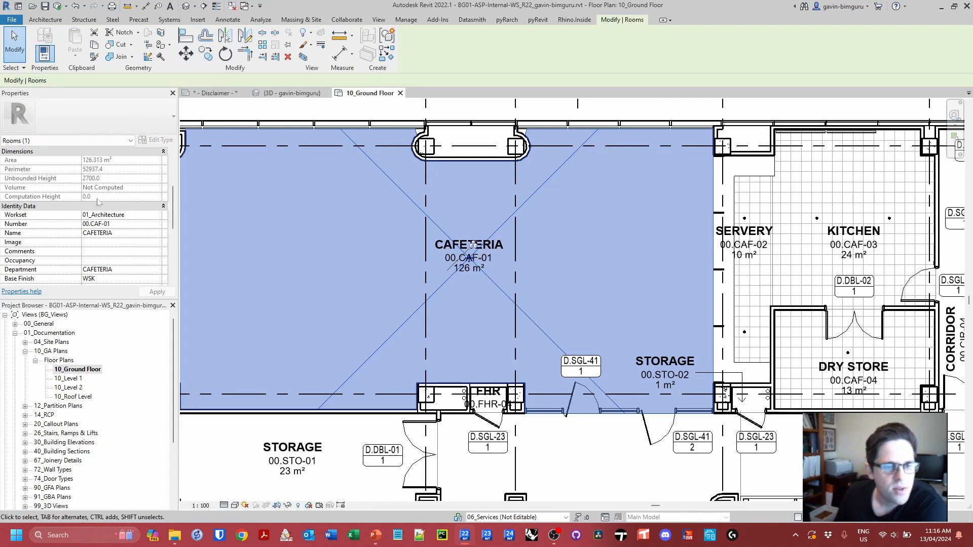
pyautogui.scroll(-3, 81, 197)
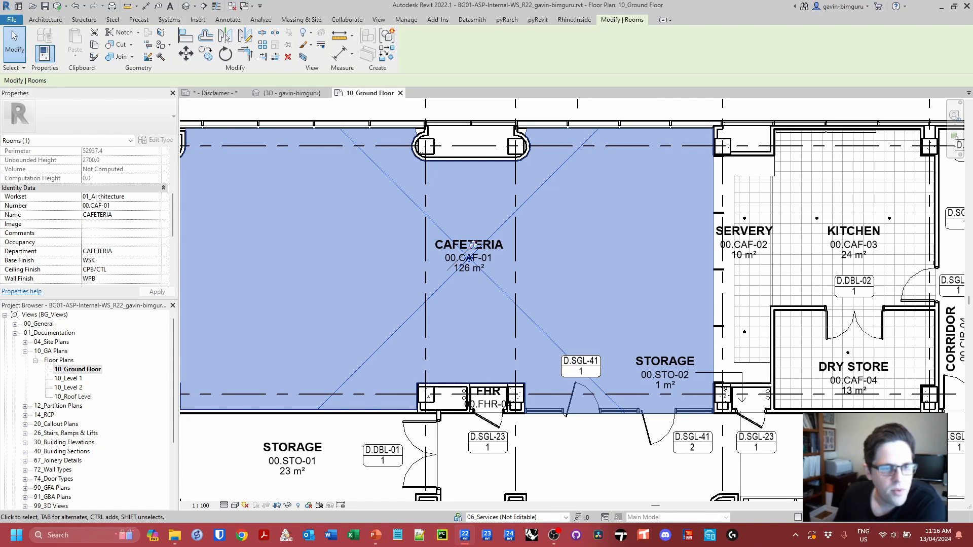
pyautogui.scroll(-1, 123, 228)
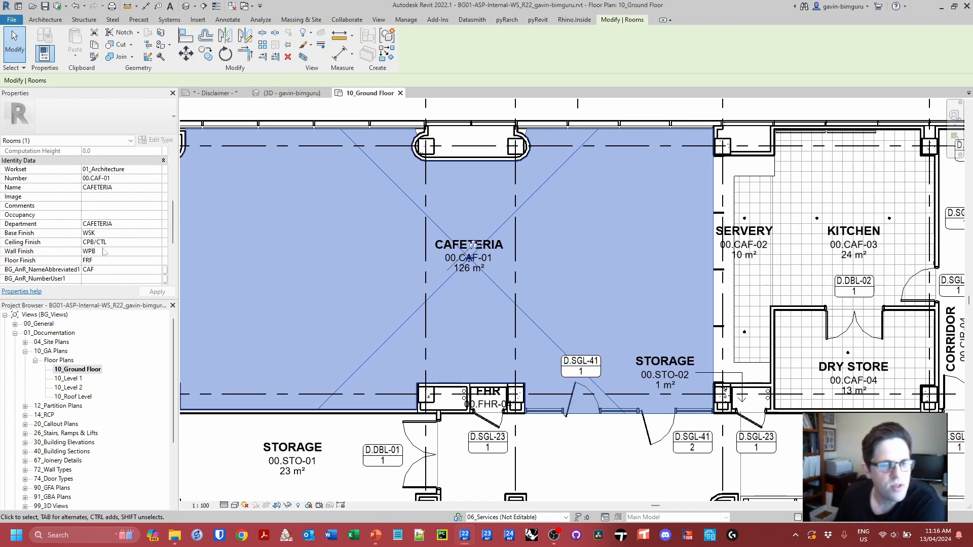
pyautogui.scroll(-4, 109, 245)
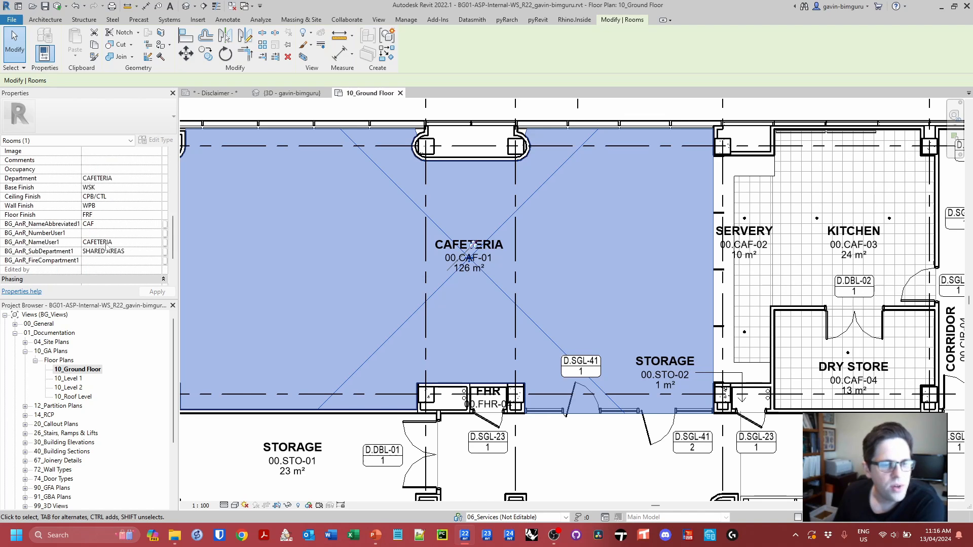
pyautogui.scroll(-1, 104, 198)
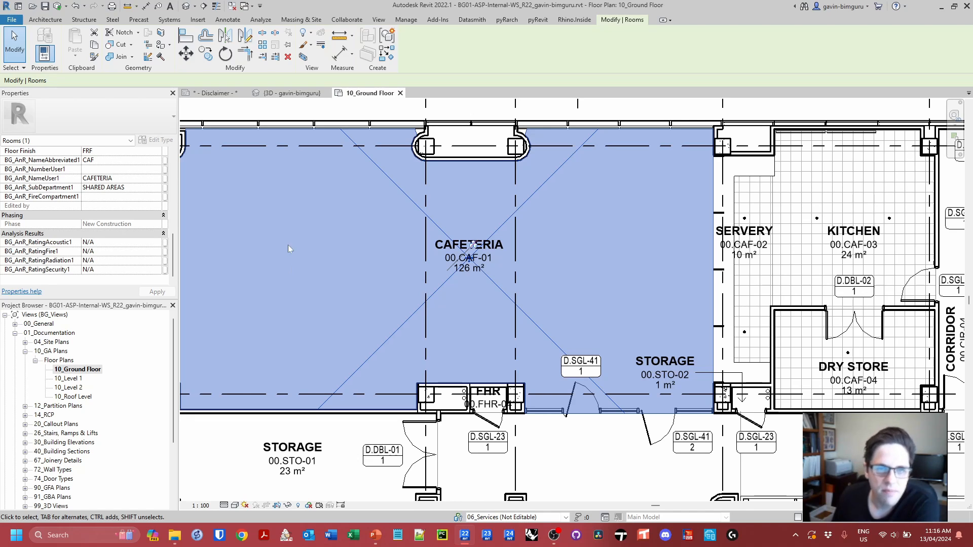
# Start a new building component schedule for the Rooms category.
pyautogui.click(379, 20)
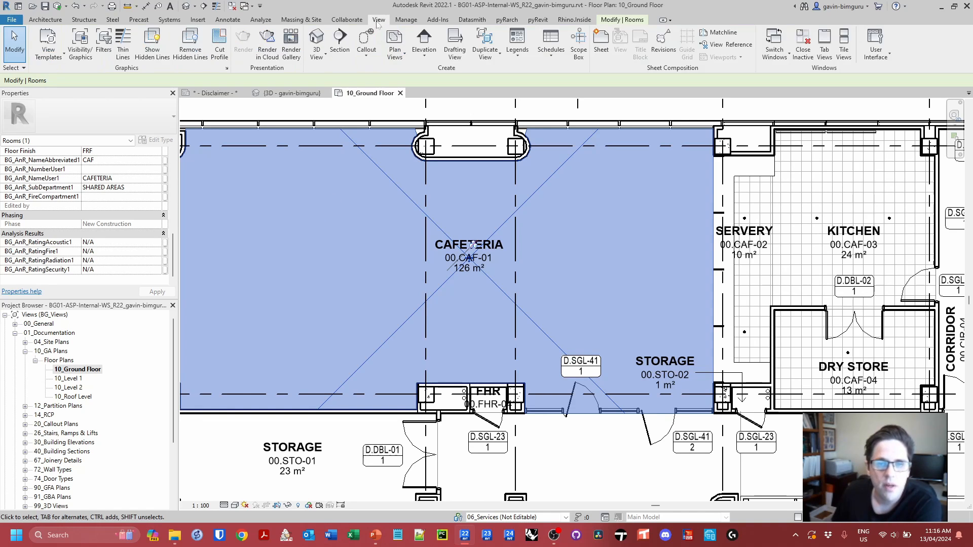
pyautogui.click(551, 49)
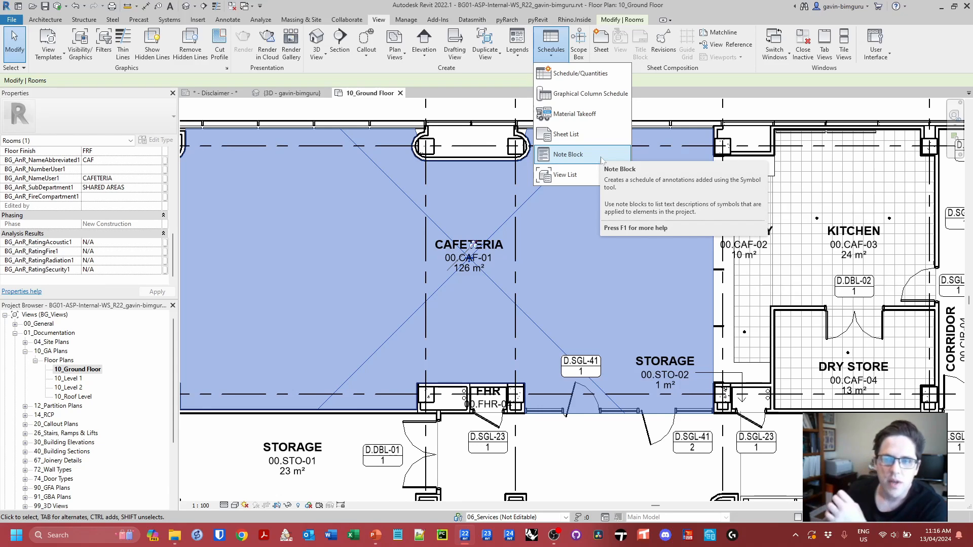
pyautogui.click(582, 74)
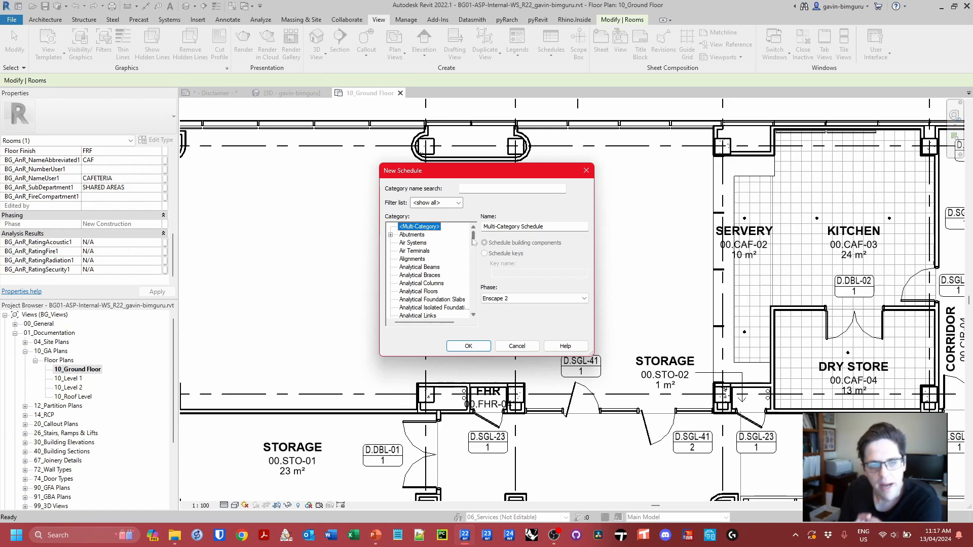
pyautogui.click(425, 267)
pyautogui.press('r')
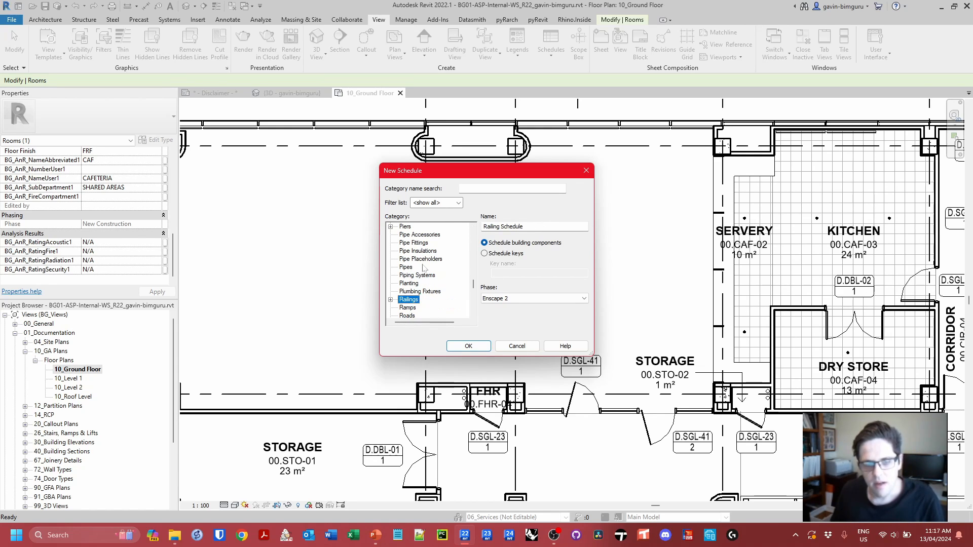
pyautogui.scroll(-2, 423, 265)
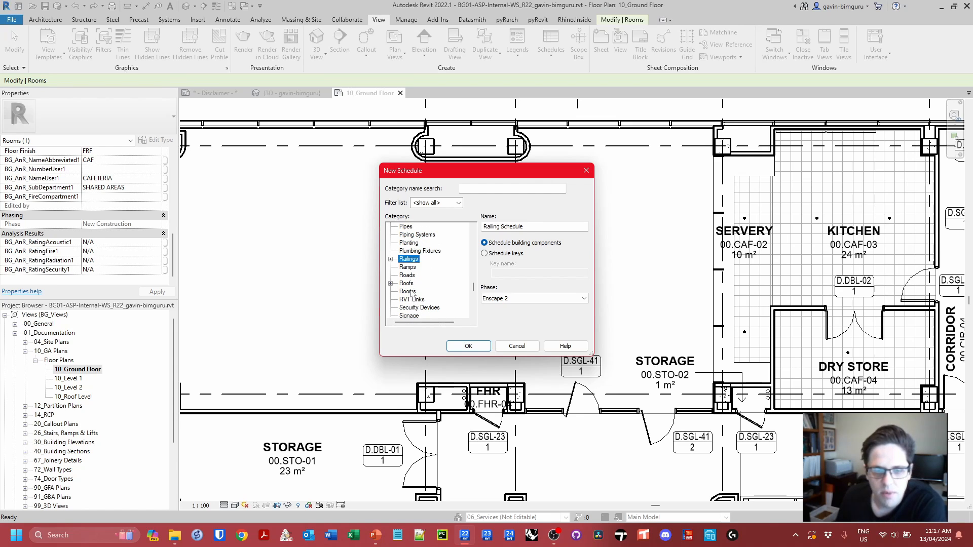
pyautogui.click(408, 292)
# Set the room schedule's phase to New Construction and create it.
pyautogui.click(585, 299)
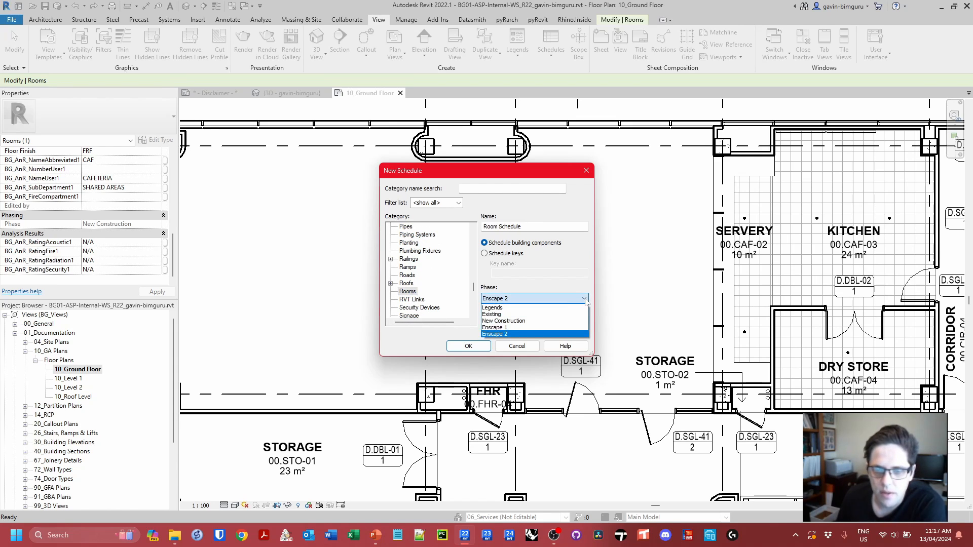
pyautogui.click(553, 325)
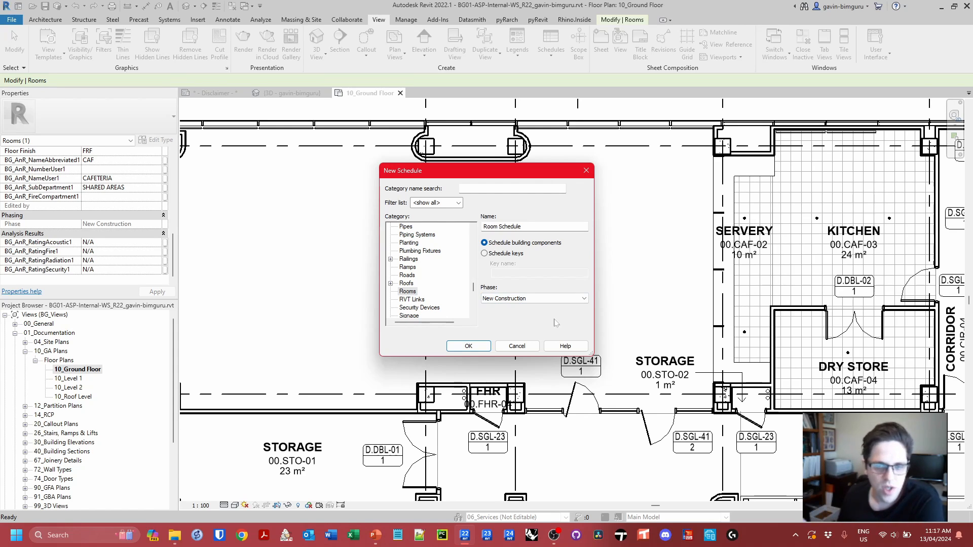
pyautogui.click(544, 300)
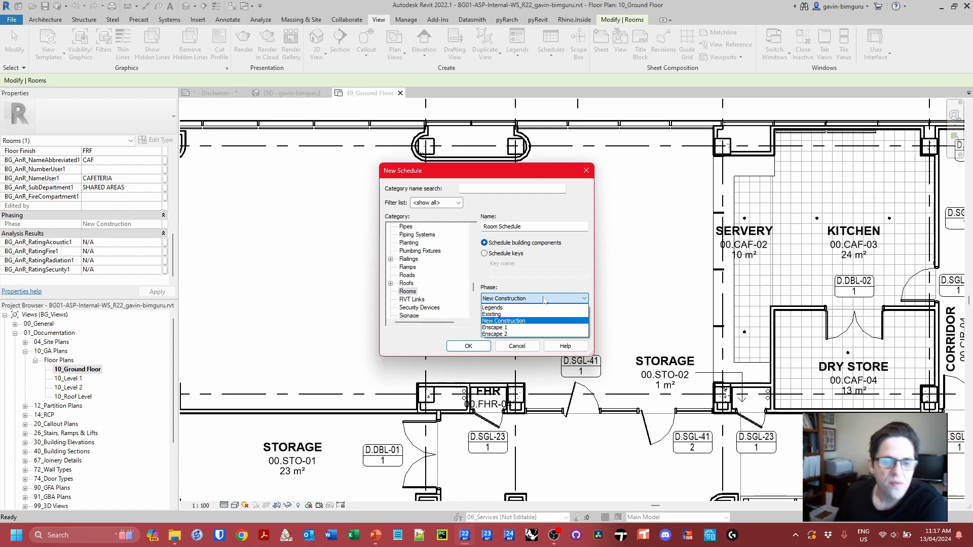
pyautogui.click(544, 299)
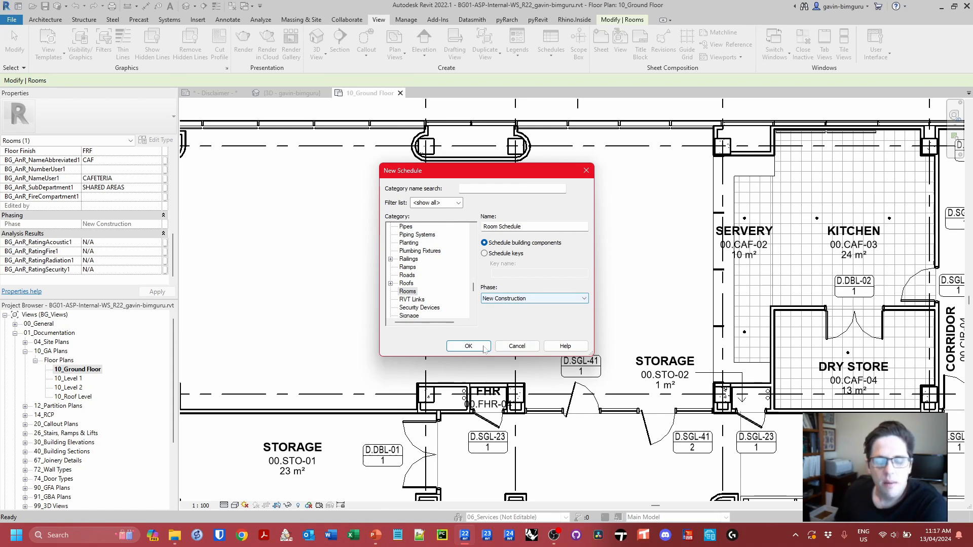
pyautogui.click(468, 349)
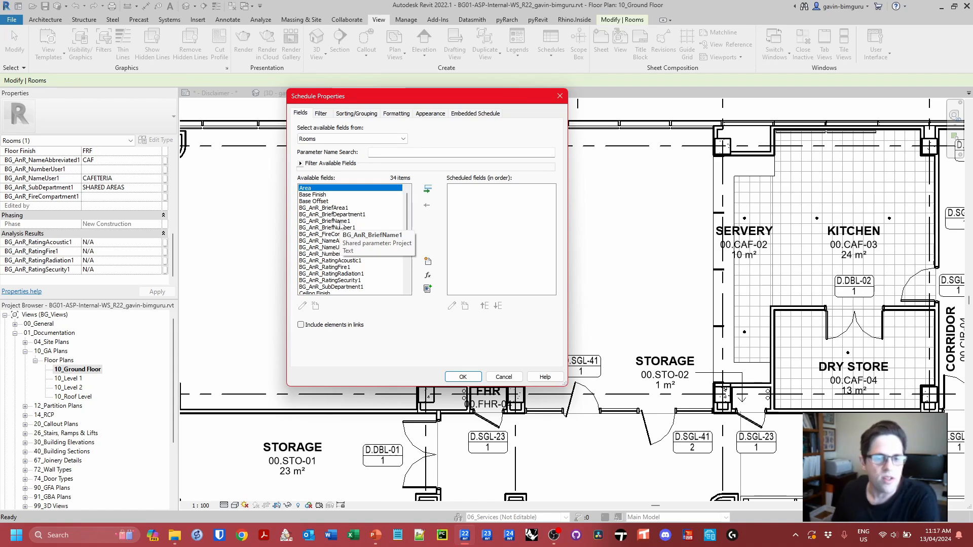
# Add the Number, Name and Area fields to the room schedule in that order and generate it.
pyautogui.moveTo(410, 208); pyautogui.dragTo(409, 243)
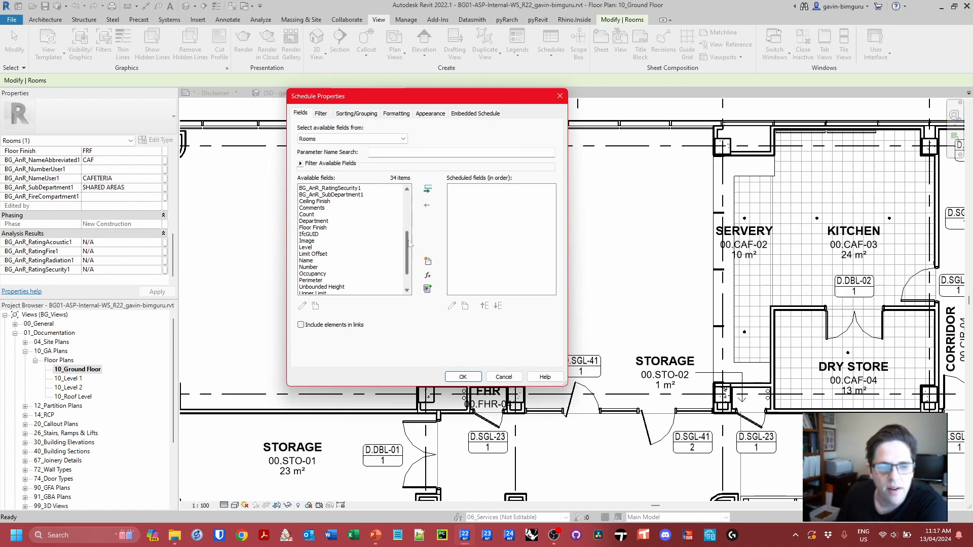
pyautogui.click(311, 267)
pyautogui.click(428, 189)
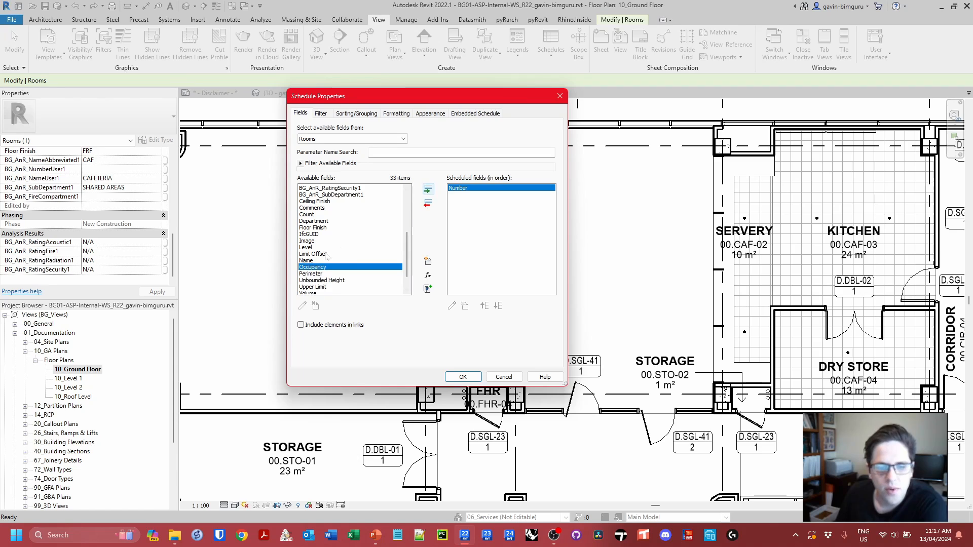
pyautogui.click(306, 260)
pyautogui.click(427, 189)
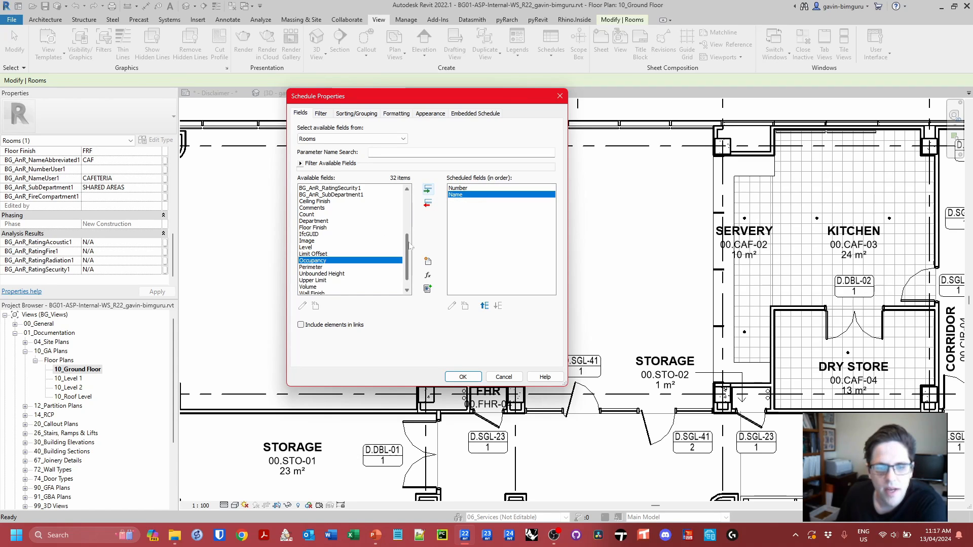
pyautogui.moveTo(410, 245); pyautogui.dragTo(408, 199)
pyautogui.click(333, 188)
pyautogui.click(428, 189)
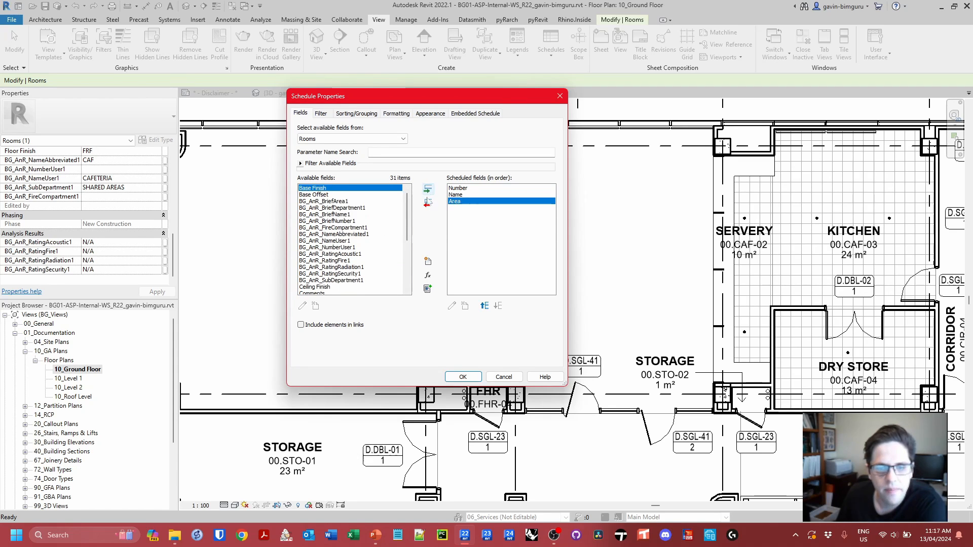
pyautogui.click(469, 376)
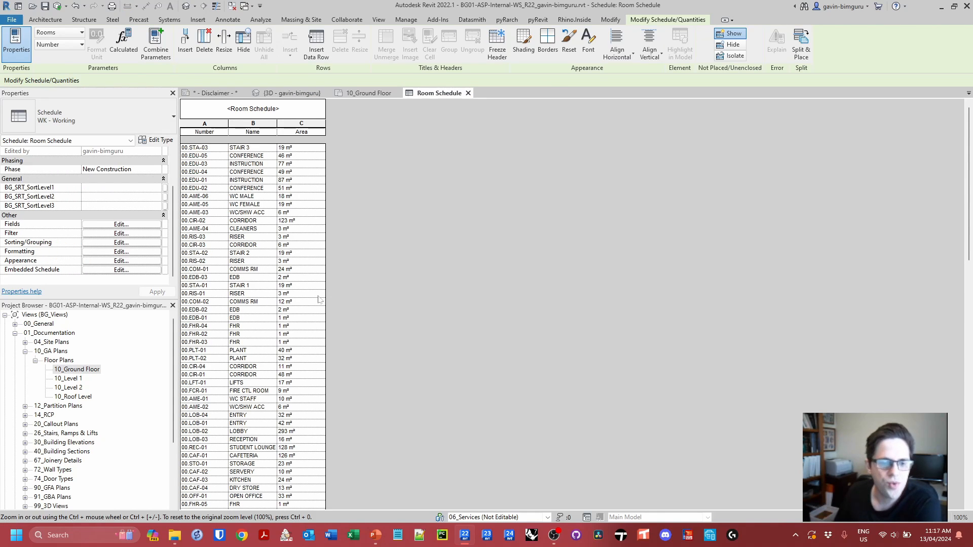
# Review the rooms listed in the new schedule from the ground floor to the last entries.
pyautogui.scroll(-10, 423, 229)
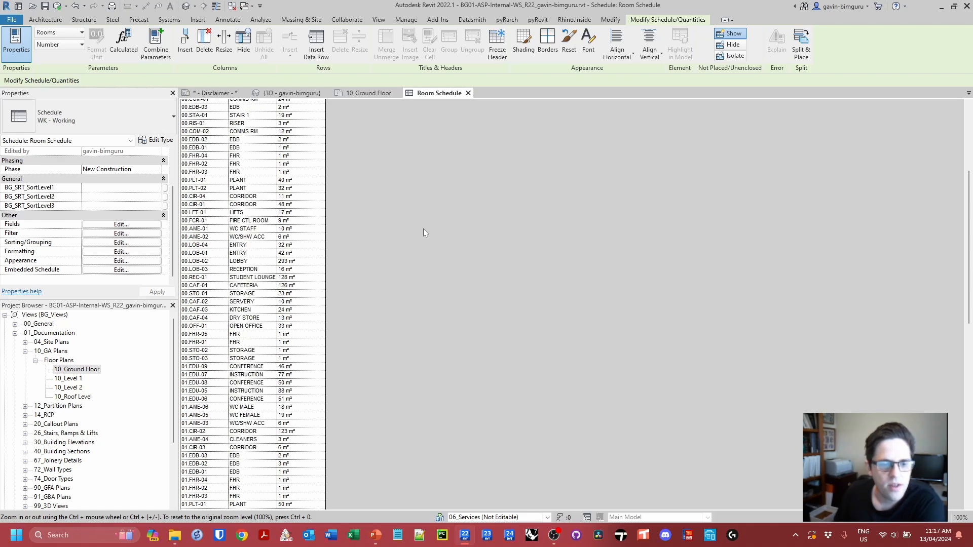
pyautogui.scroll(-15, 423, 230)
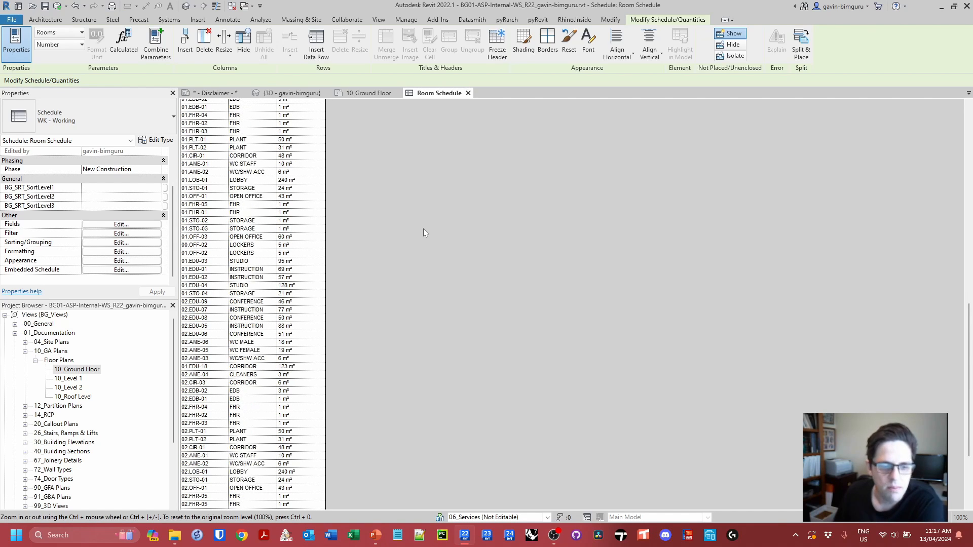
pyautogui.scroll(-2, 424, 233)
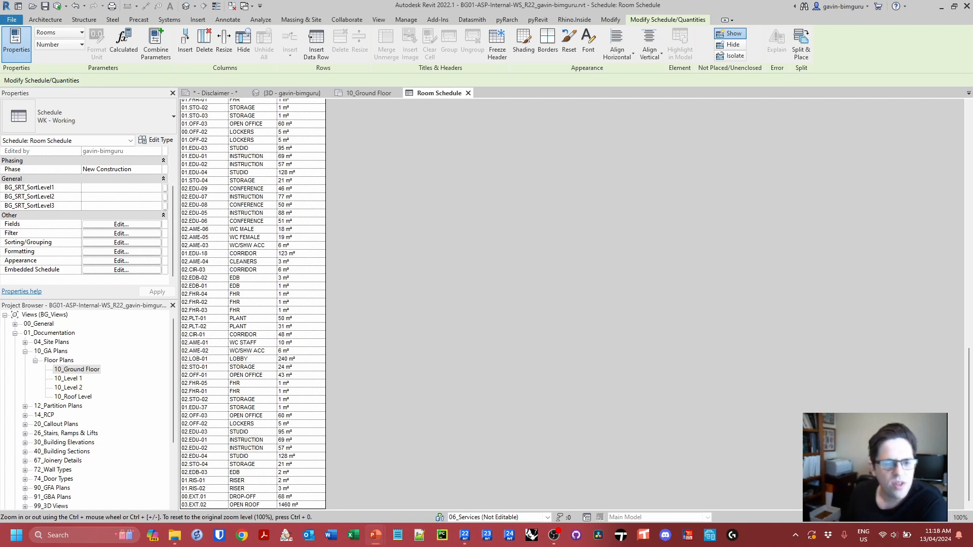
pyautogui.scroll(10, 471, 287)
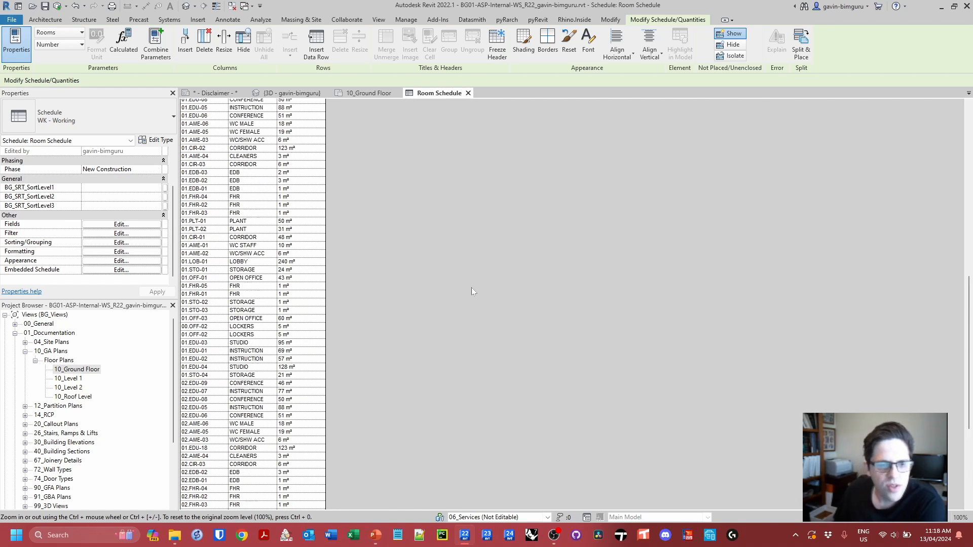
# Sort the room schedule by Number in ascending order and apply the sorting.
pyautogui.scroll(7, 472, 287)
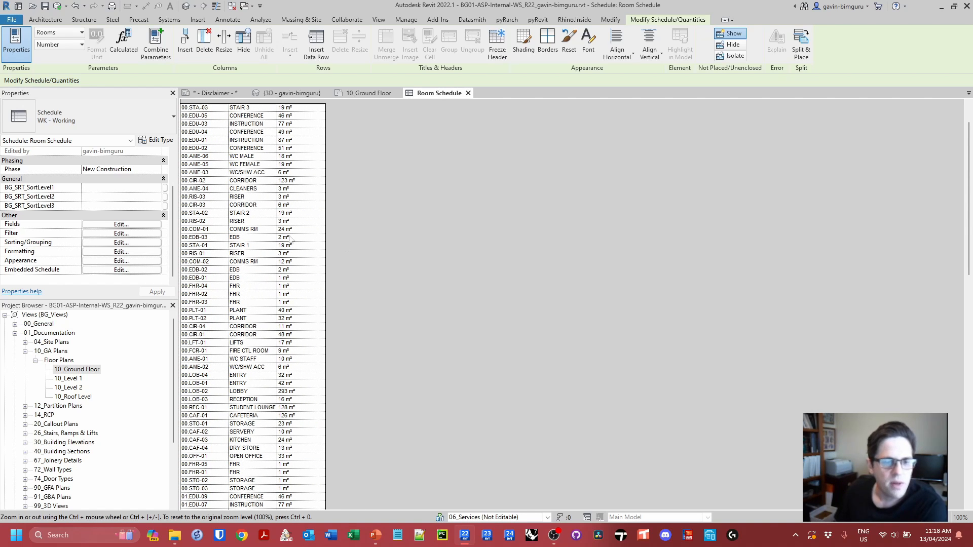
pyautogui.click(125, 226)
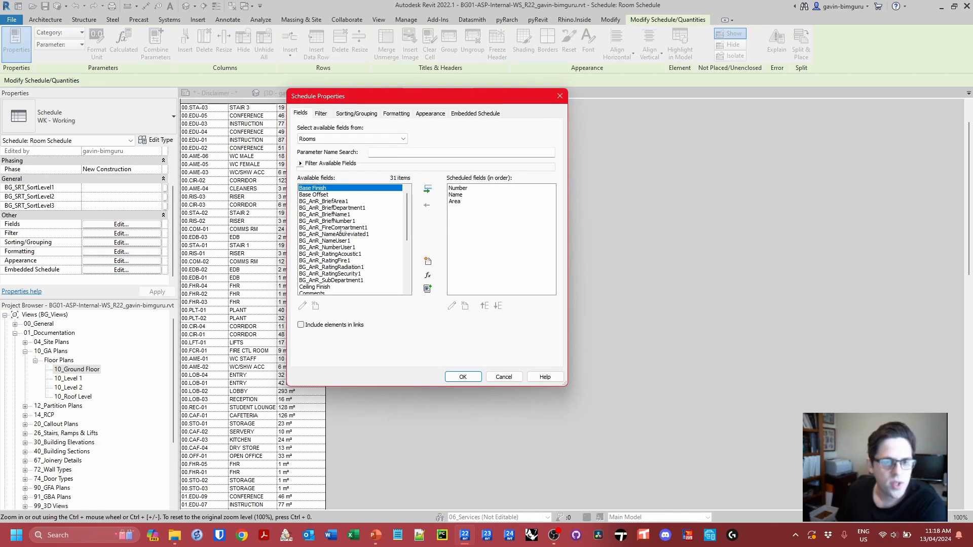
pyautogui.click(358, 115)
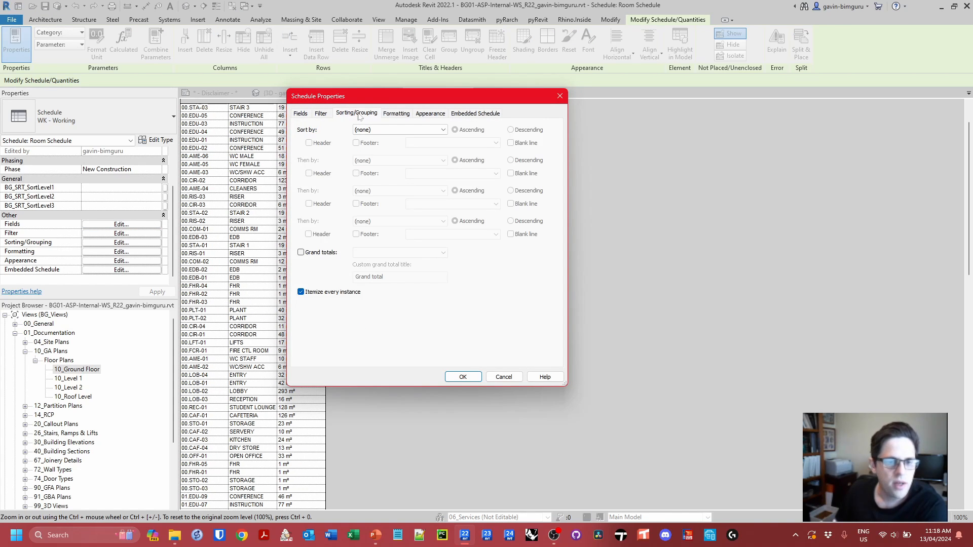
pyautogui.click(390, 129)
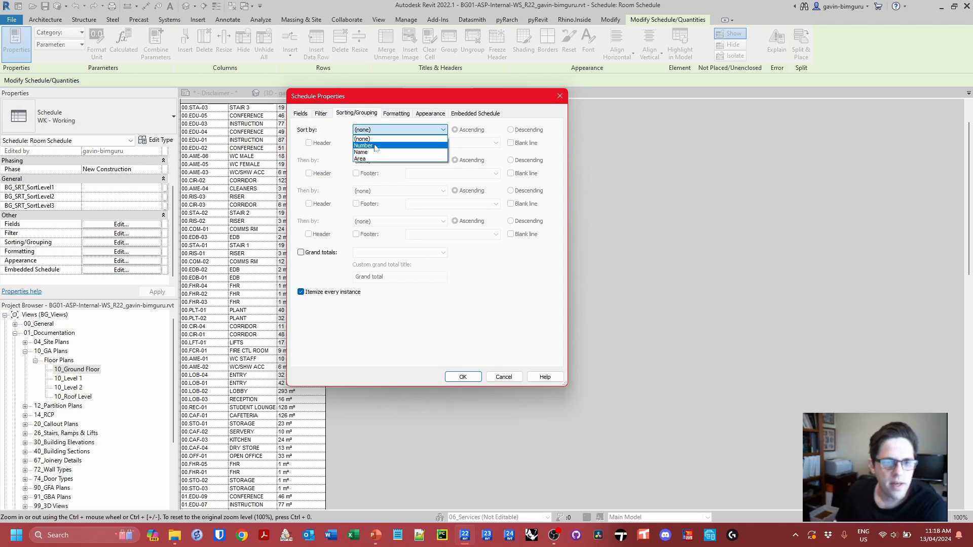
pyautogui.click(377, 147)
pyautogui.click(463, 376)
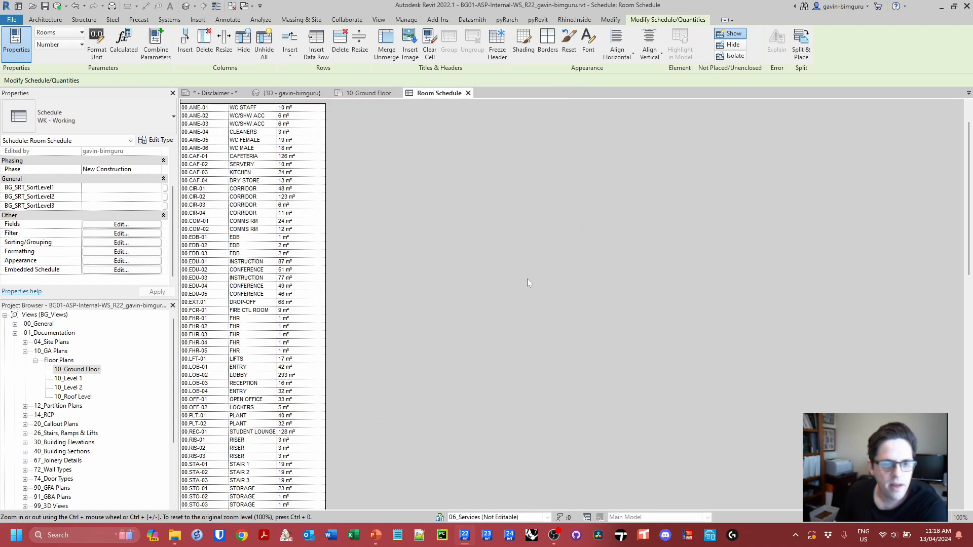
# Add the Level field to the room schedule after Area.
pyautogui.scroll(-10, 357, 251)
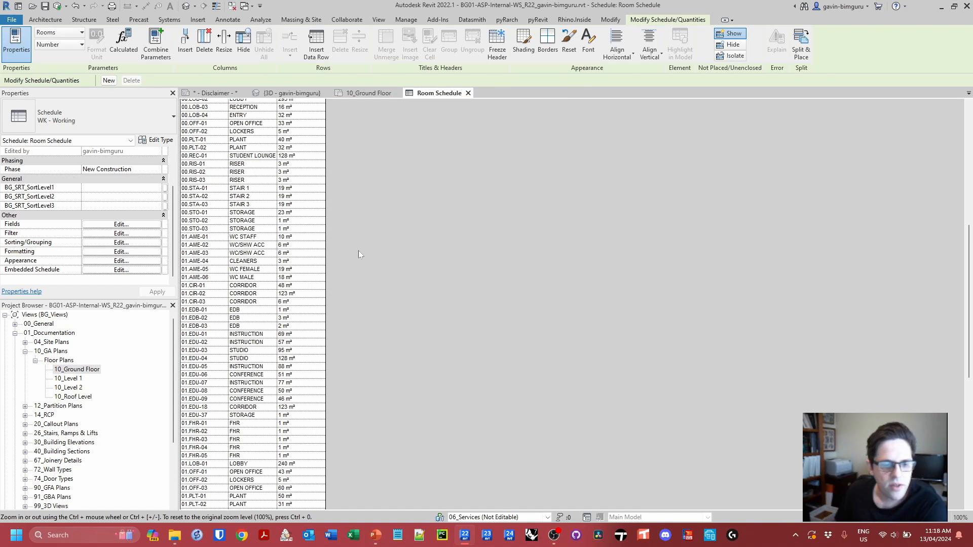
pyautogui.scroll(-8, 358, 254)
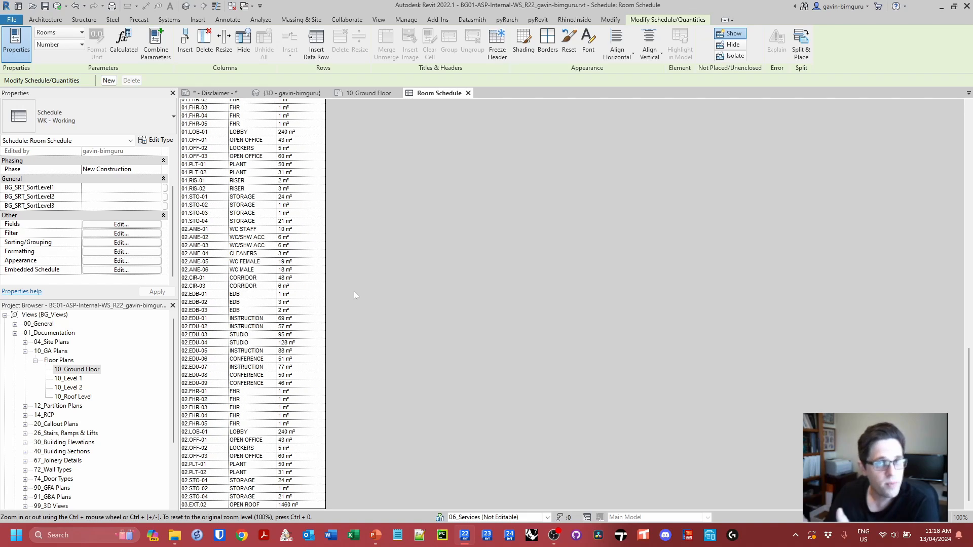
pyautogui.click(140, 227)
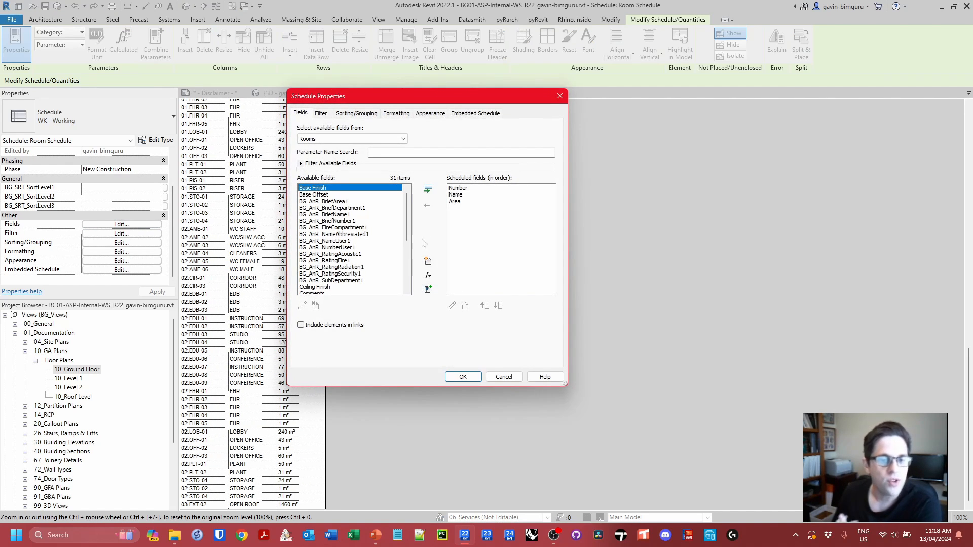
pyautogui.click(461, 202)
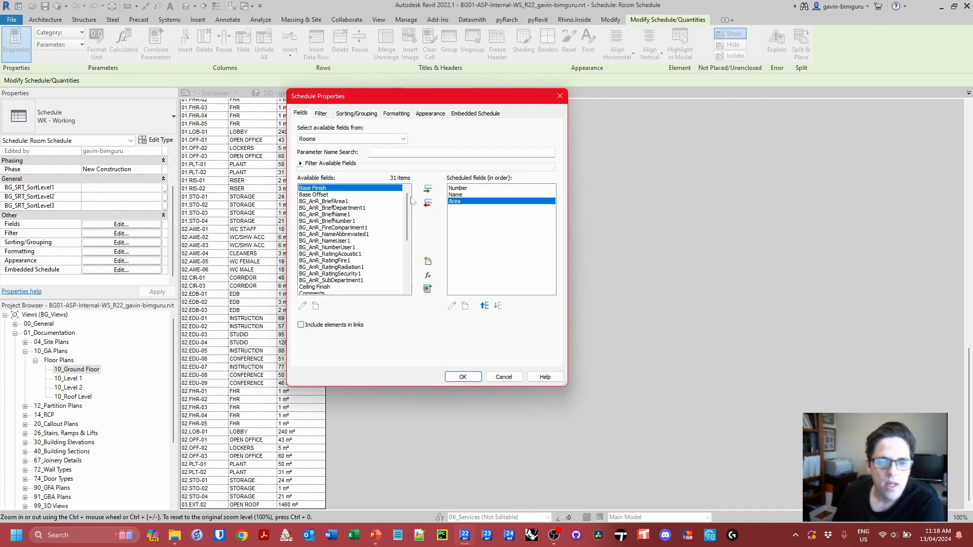
pyautogui.scroll(-4, 344, 238)
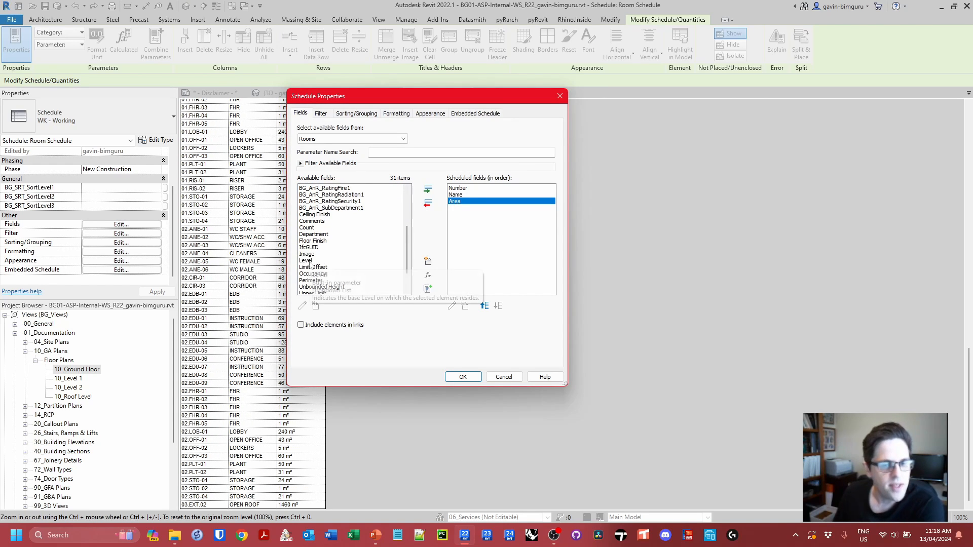
pyautogui.click(309, 262)
pyautogui.click(428, 189)
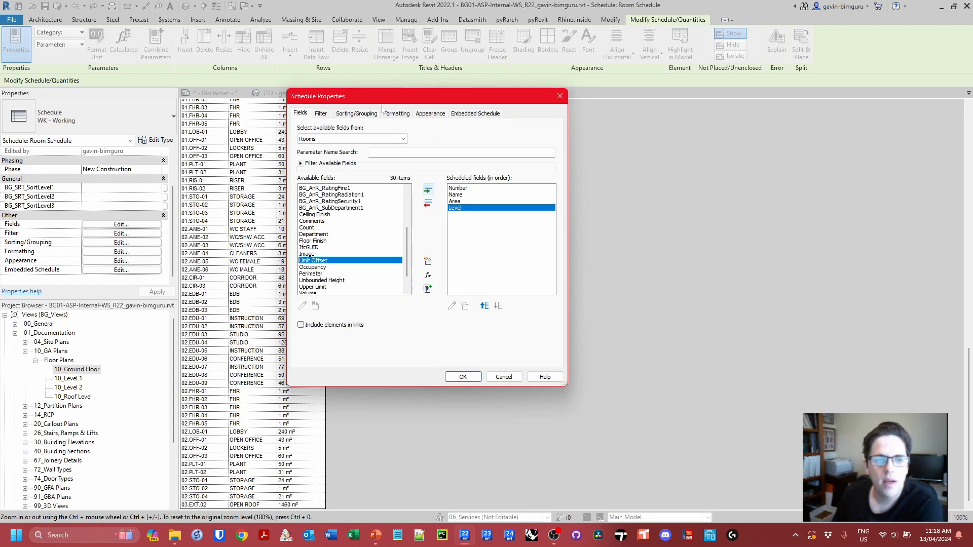
# Sort the rooms by Level with a header and blank line, then by Number, and apply the grouping.
pyautogui.click(352, 115)
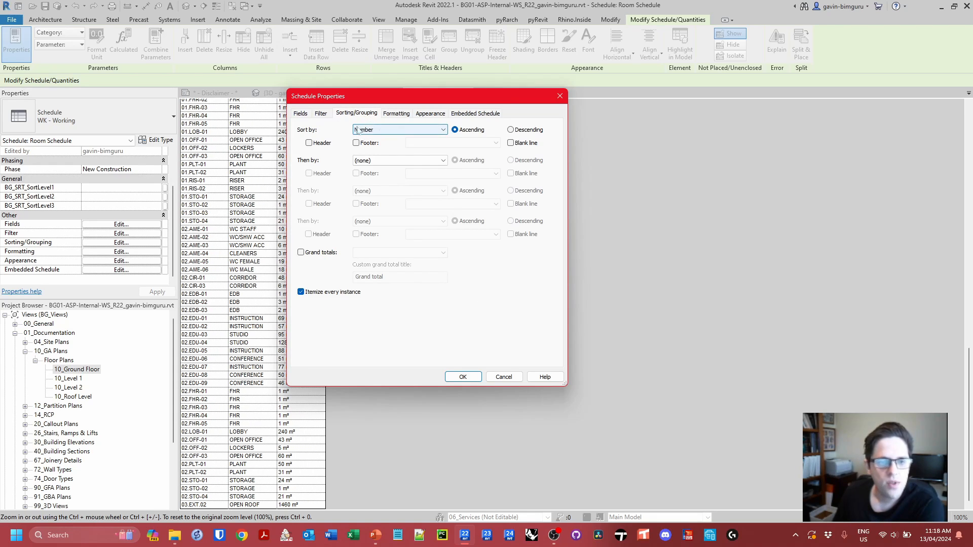
pyautogui.click(380, 131)
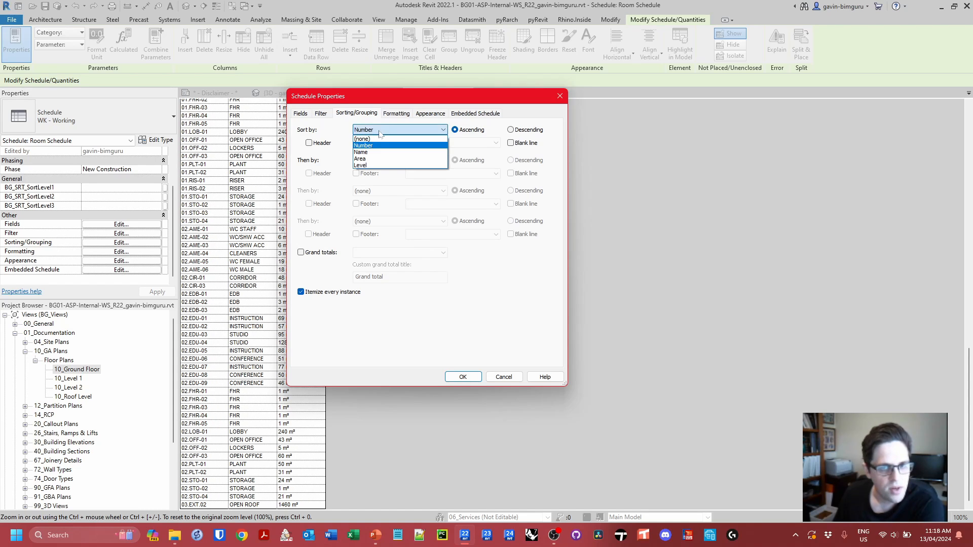
pyautogui.click(373, 166)
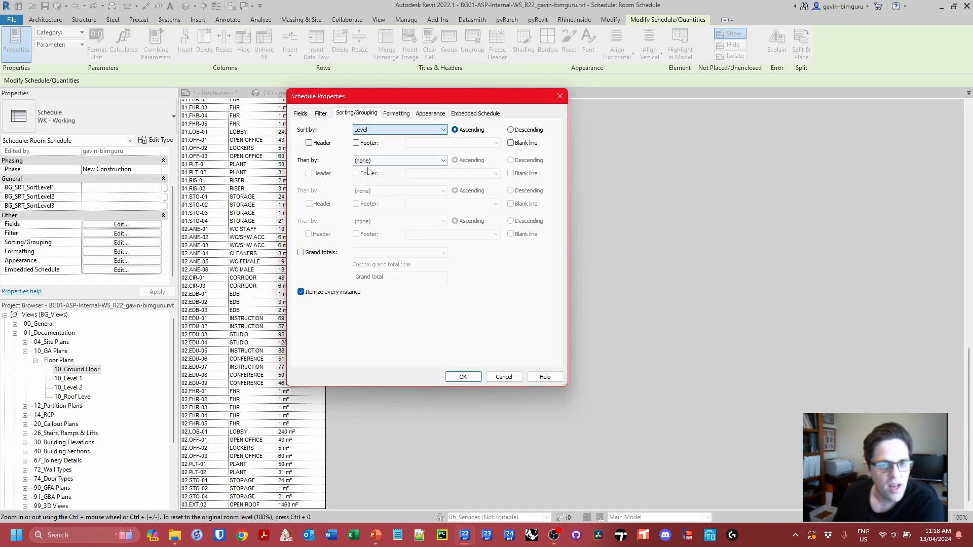
pyautogui.click(365, 161)
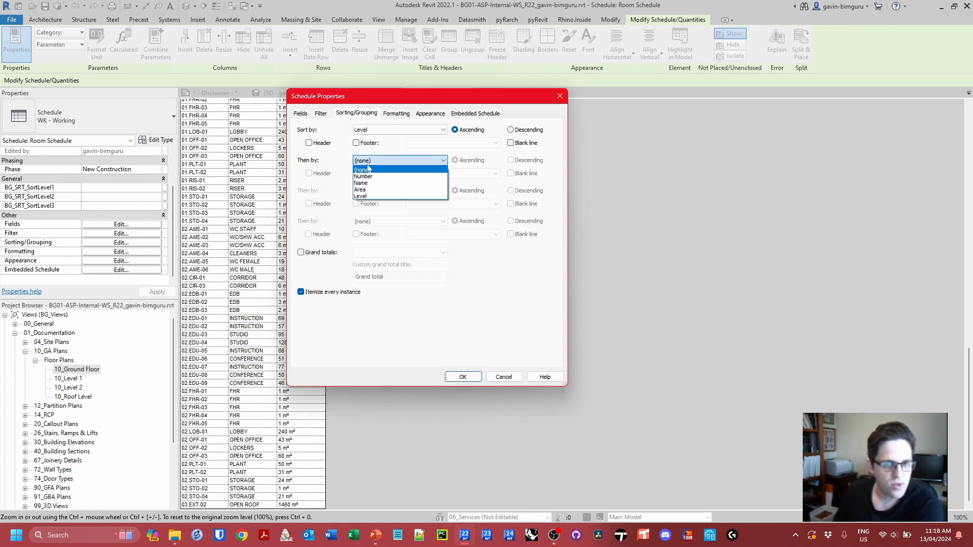
pyautogui.click(381, 189)
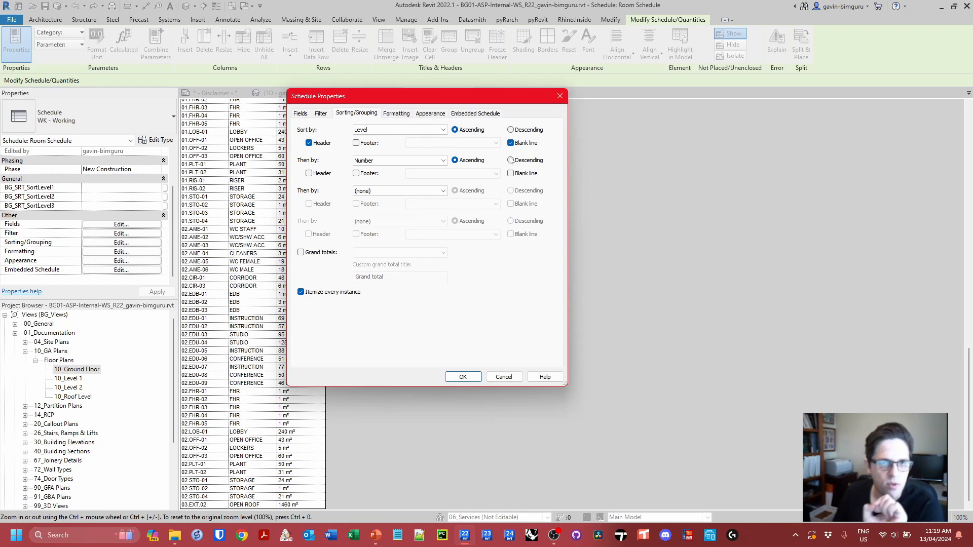
pyautogui.click(470, 379)
# Make Level a hidden field in the room schedule's formatting and apply the change.
pyautogui.scroll(8, 457, 351)
pyautogui.scroll(10, 455, 345)
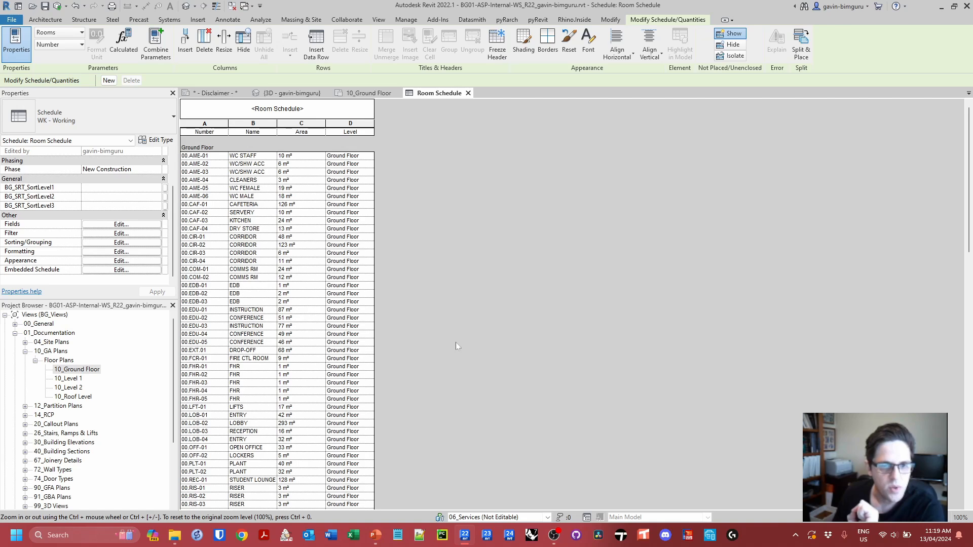
pyautogui.scroll(-6, 456, 342)
pyautogui.scroll(5, 455, 342)
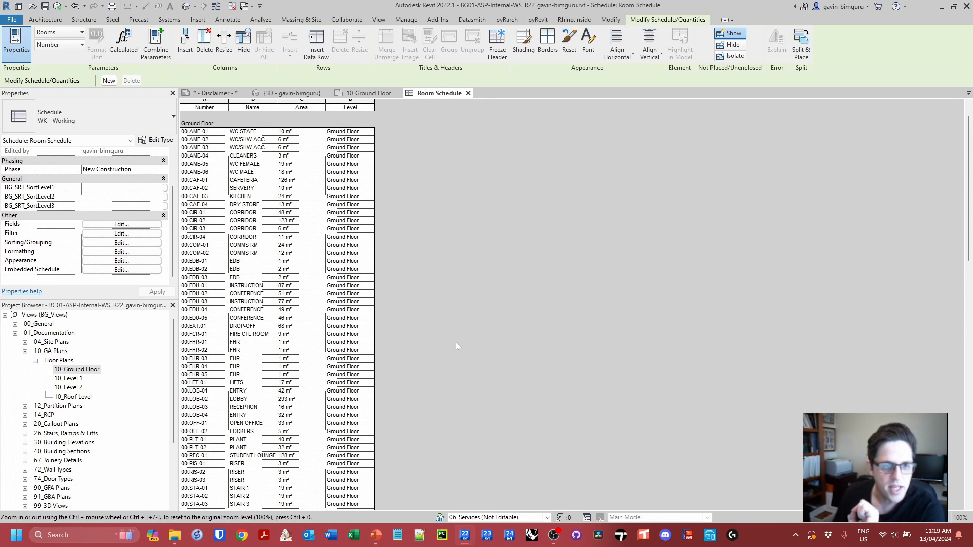
pyautogui.scroll(2, 455, 342)
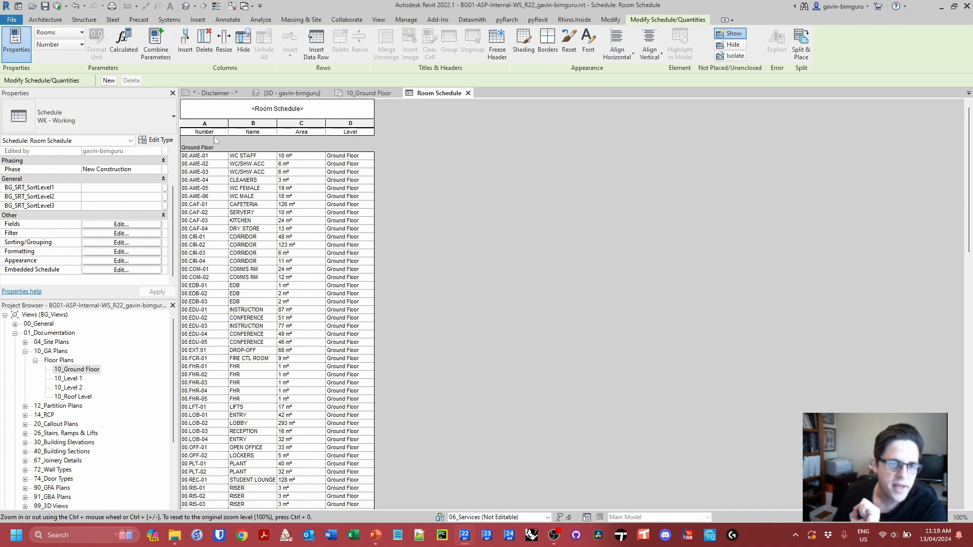
pyautogui.click(152, 228)
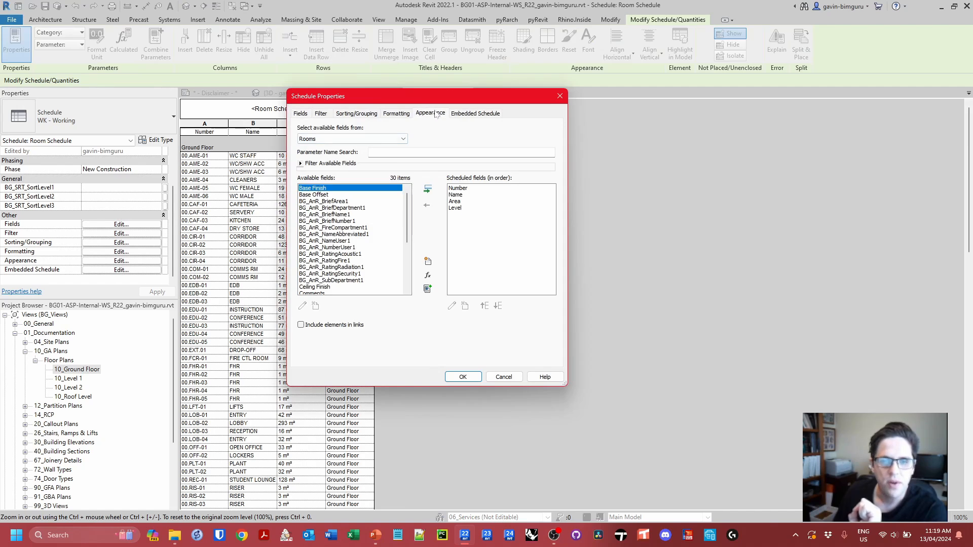
pyautogui.click(436, 114)
pyautogui.click(389, 116)
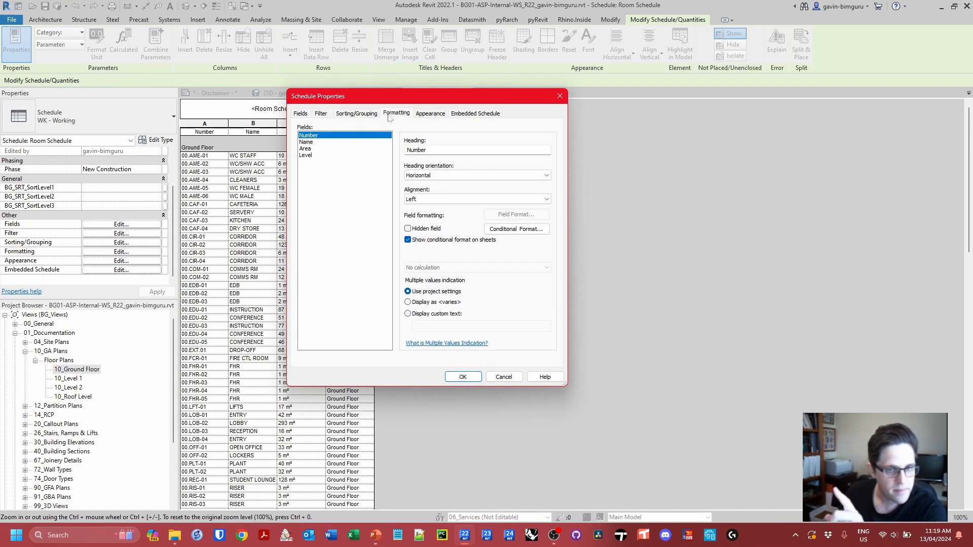
pyautogui.click(306, 155)
pyautogui.click(416, 231)
pyautogui.click(462, 377)
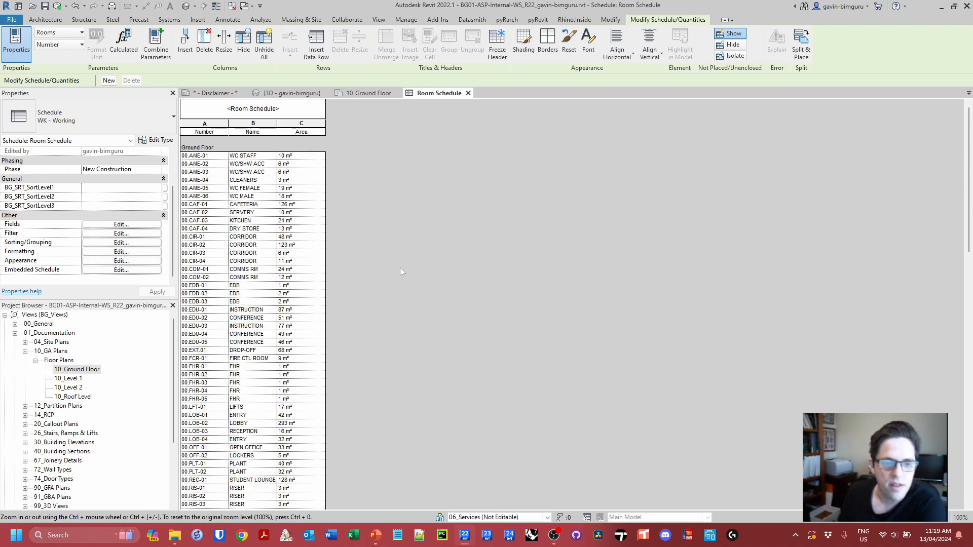
# Review the rooms listed under each level heading in the room schedule, down to Level 2.
pyautogui.scroll(-7, 400, 272)
pyautogui.scroll(-13, 400, 272)
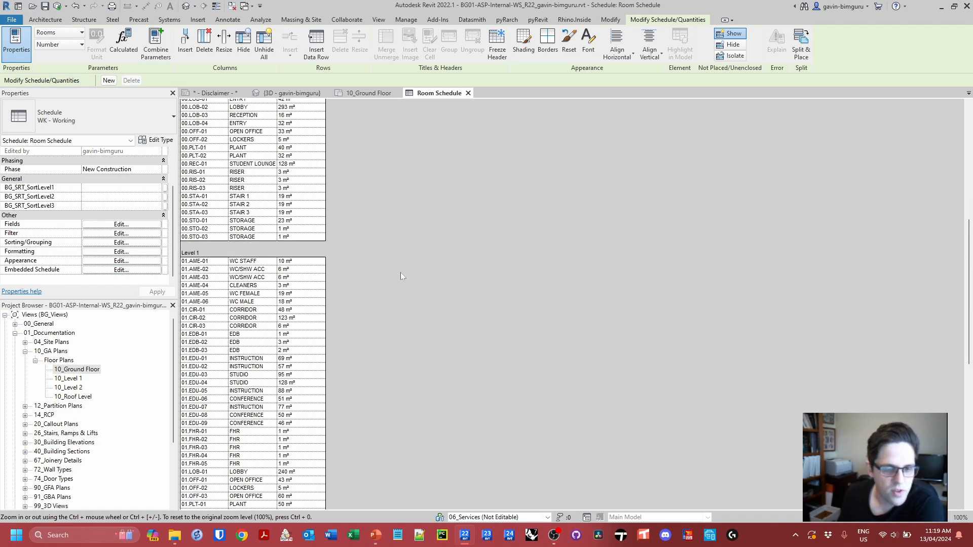
pyautogui.scroll(-9, 400, 276)
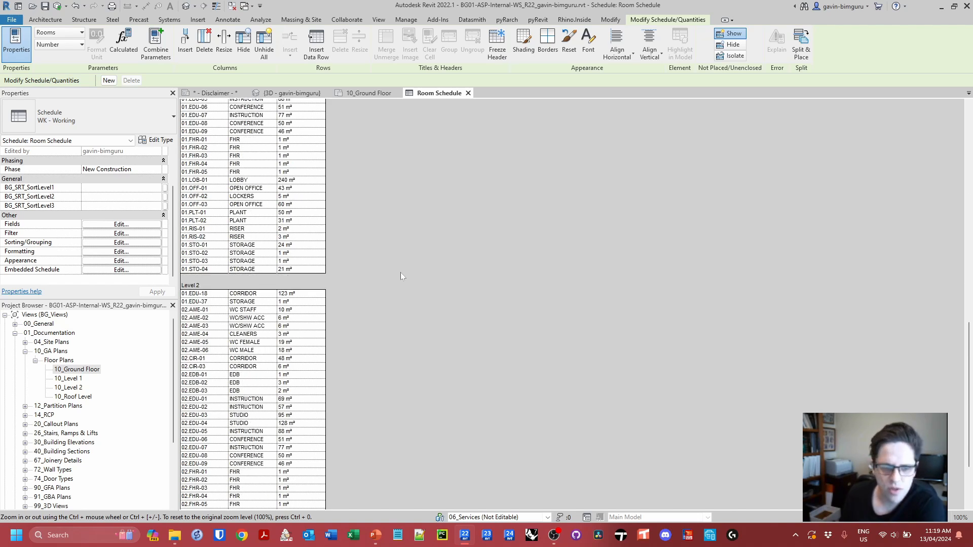
pyautogui.scroll(17, 410, 295)
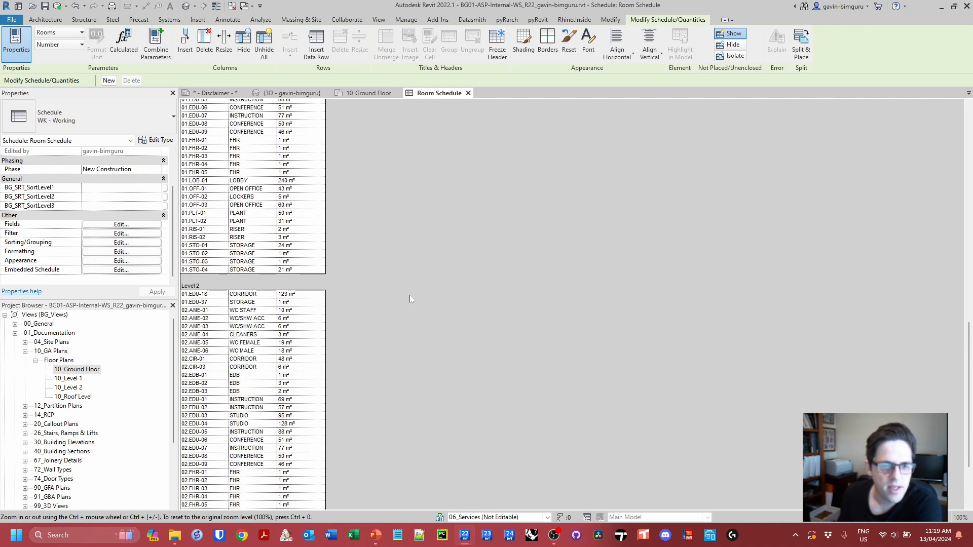
pyautogui.scroll(11, 315, 208)
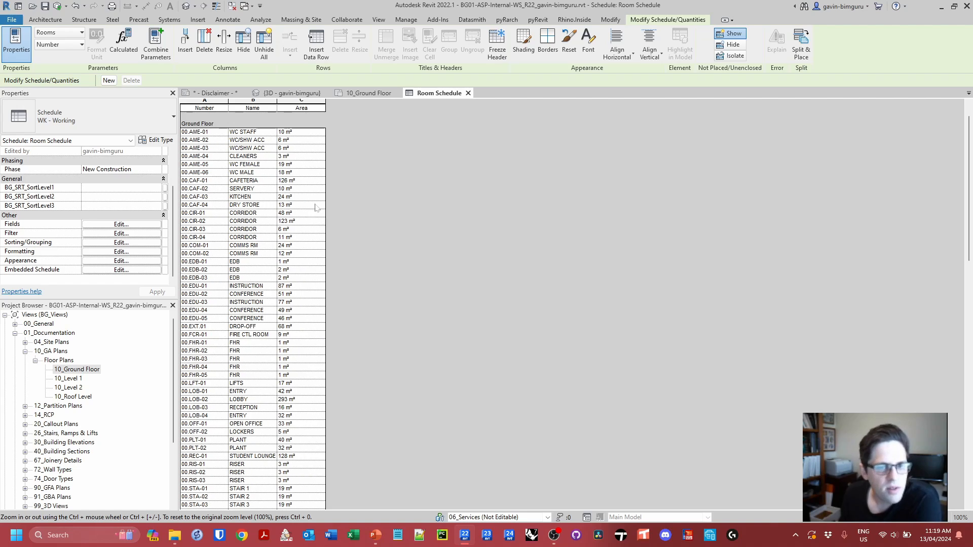
# Set the Area field's formatting in the room schedule to Calculate totals.
pyautogui.click(123, 226)
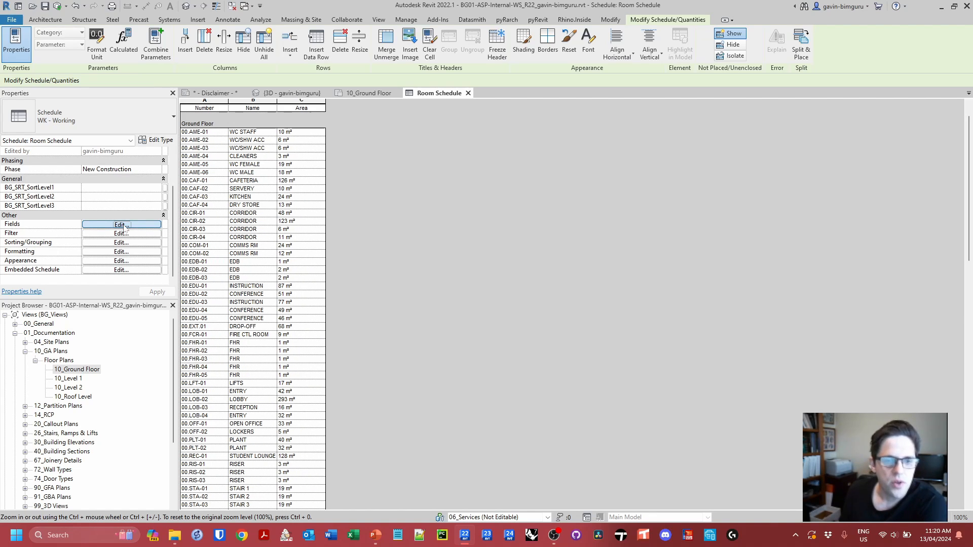
pyautogui.click(431, 114)
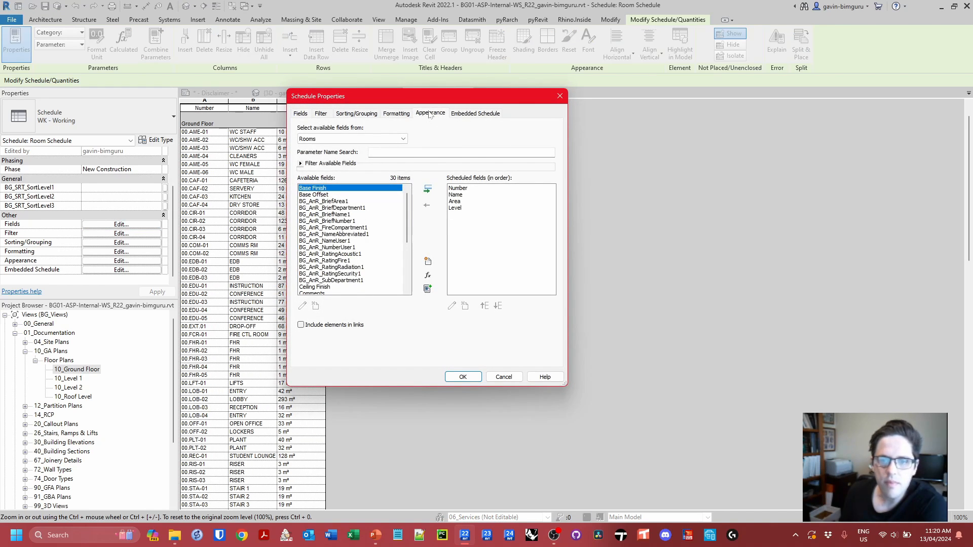
pyautogui.click(399, 114)
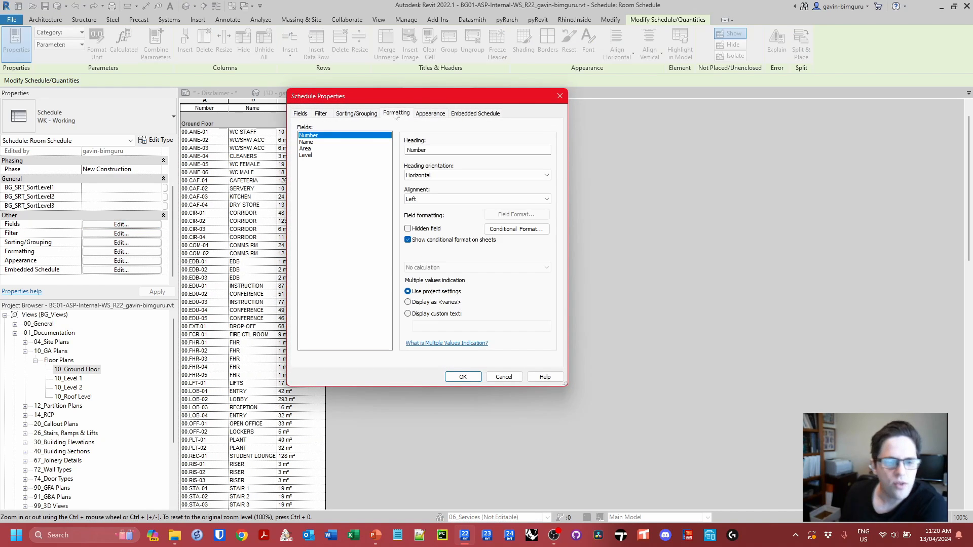
pyautogui.click(309, 149)
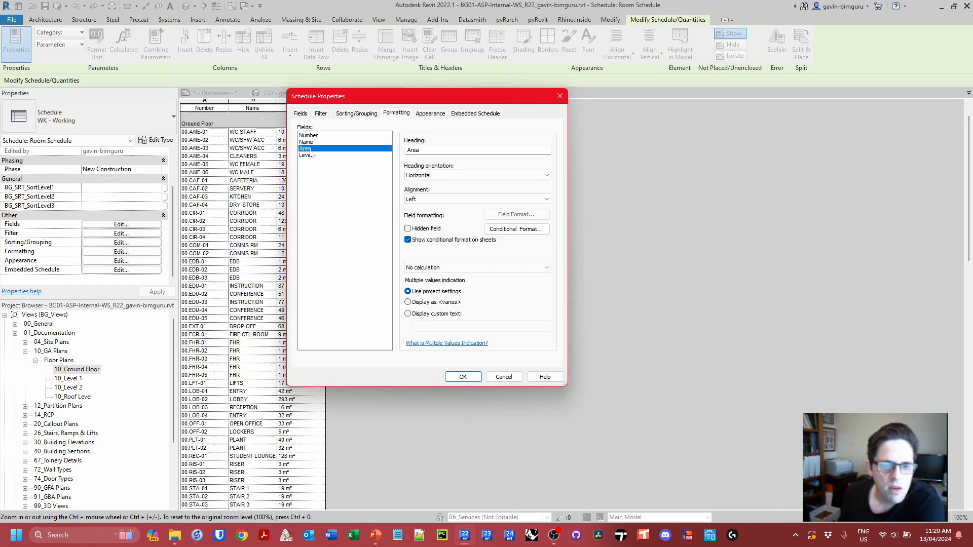
pyautogui.click(446, 268)
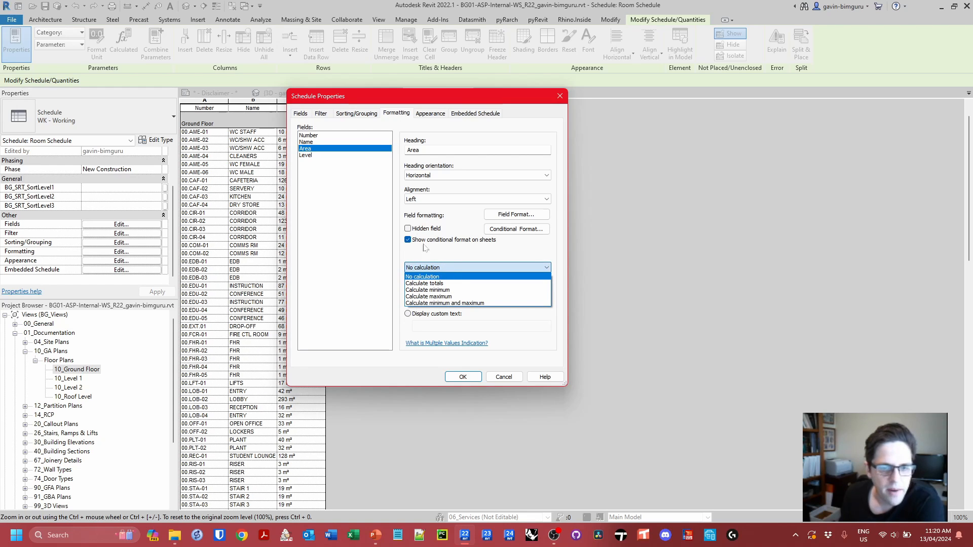
pyautogui.click(442, 285)
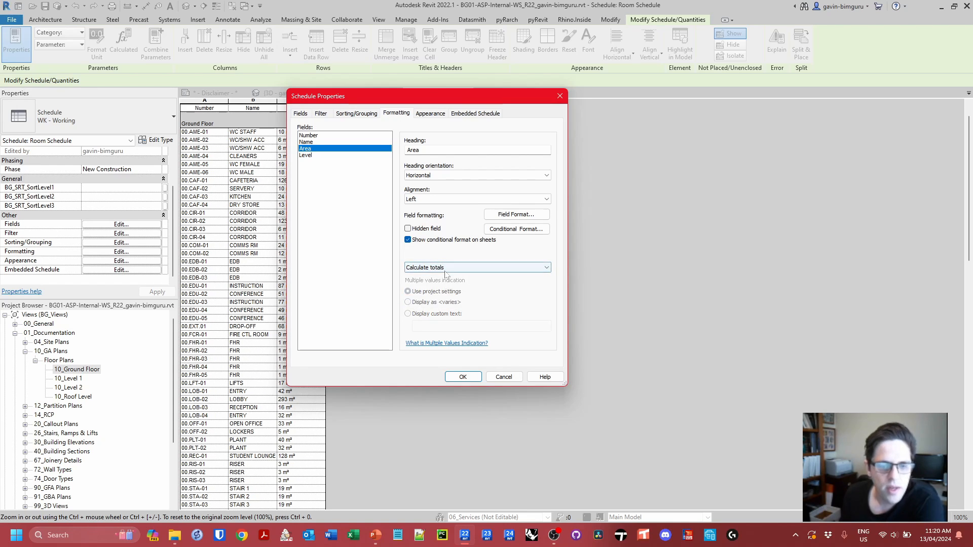
pyautogui.click(459, 269)
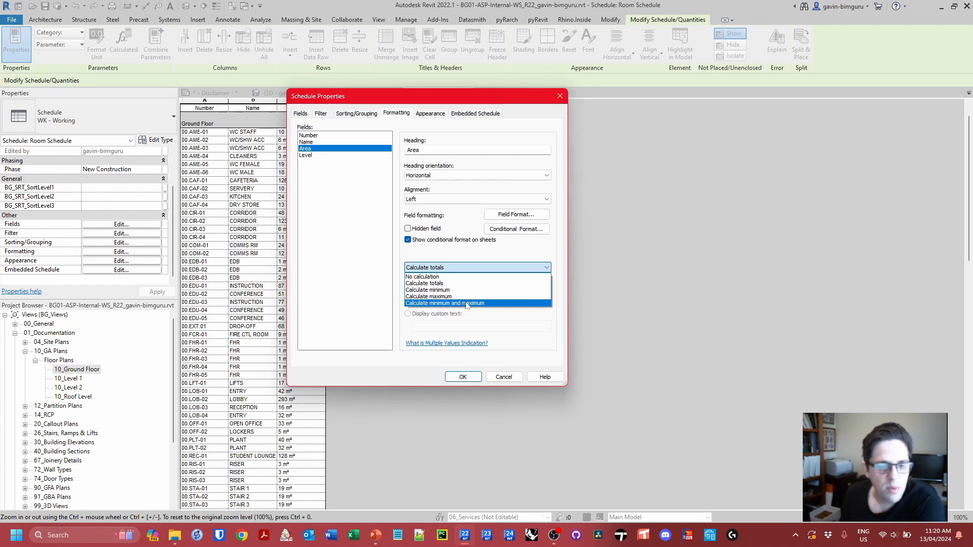
pyautogui.click(453, 269)
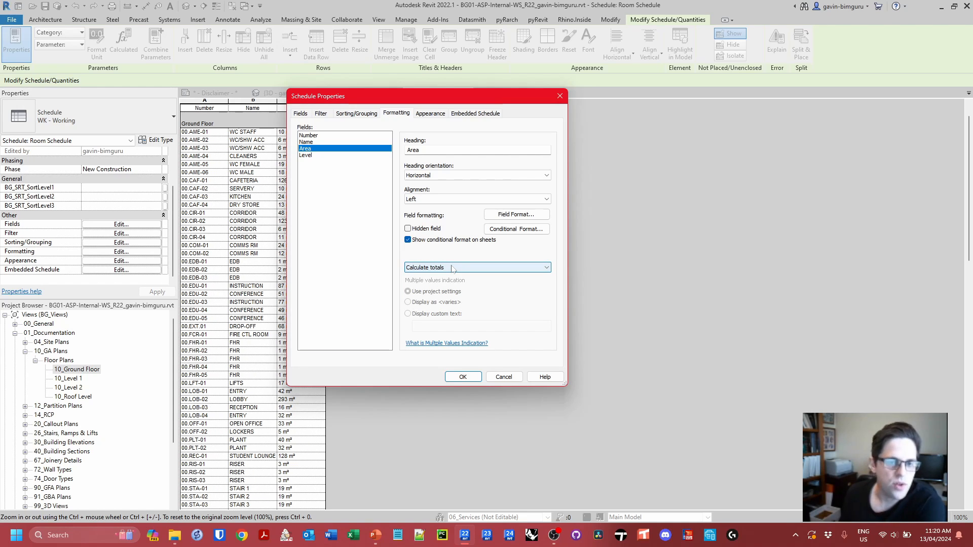
pyautogui.click(449, 267)
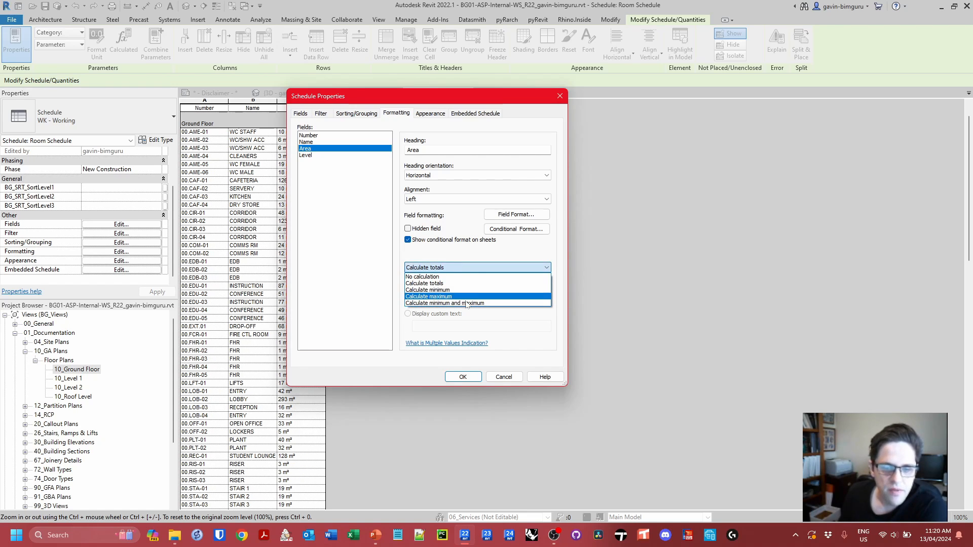
pyautogui.click(455, 267)
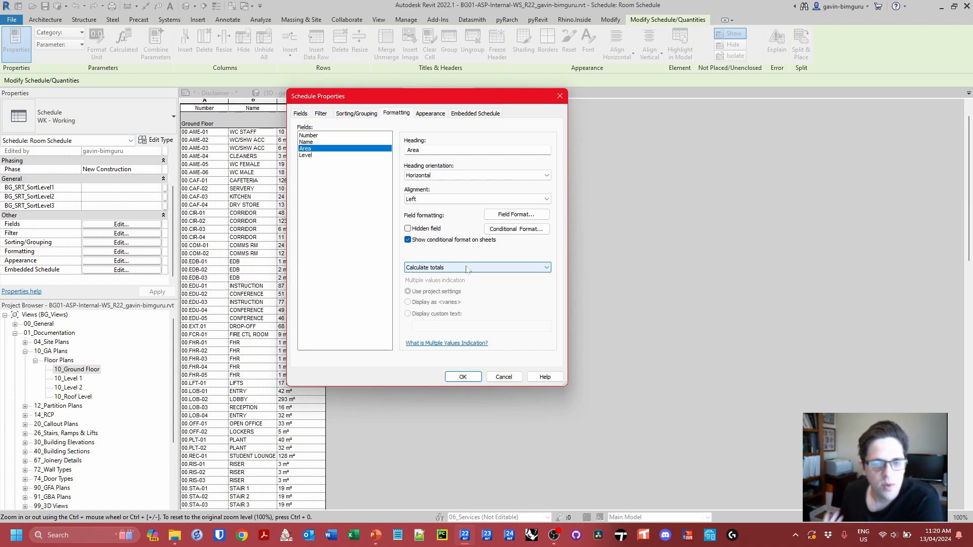
# Add a Totals only footer to the Level grouping, enable grand totals as Totals only, and apply the changes.
pyautogui.click(358, 113)
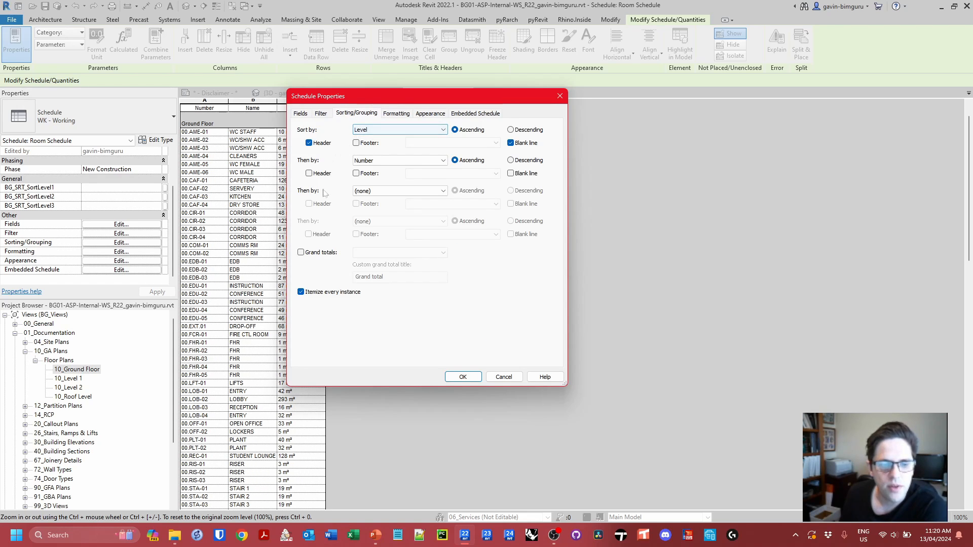
pyautogui.click(357, 143)
pyautogui.click(431, 144)
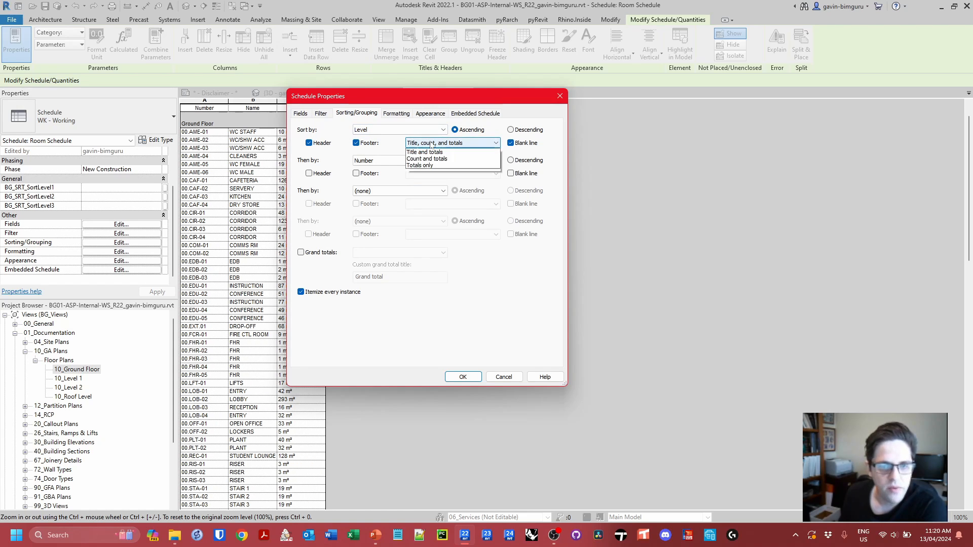
pyautogui.click(429, 172)
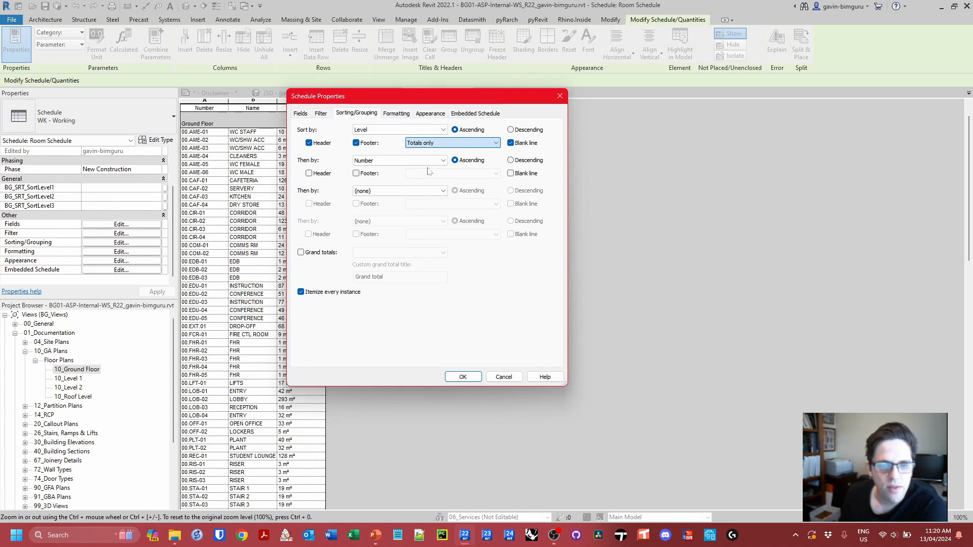
pyautogui.click(311, 252)
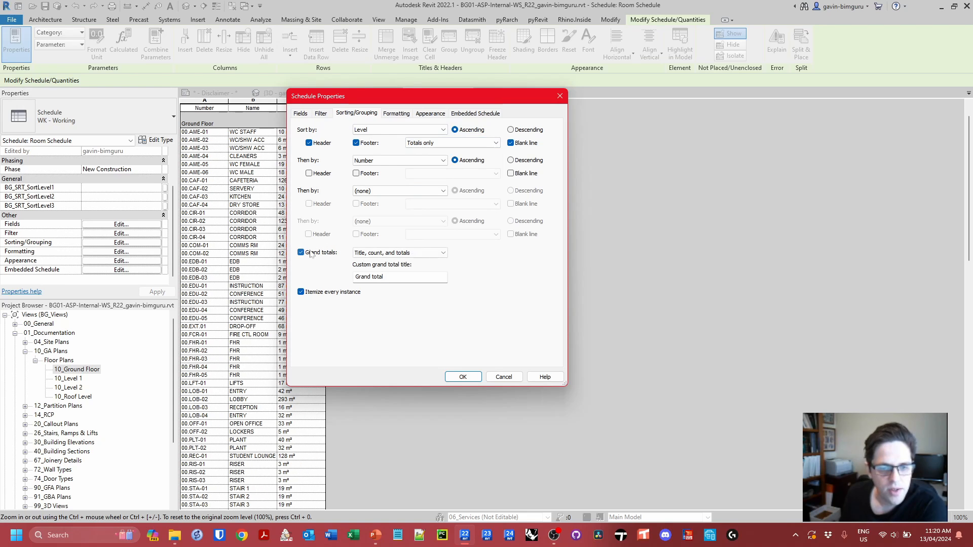
pyautogui.click(406, 252)
pyautogui.click(409, 280)
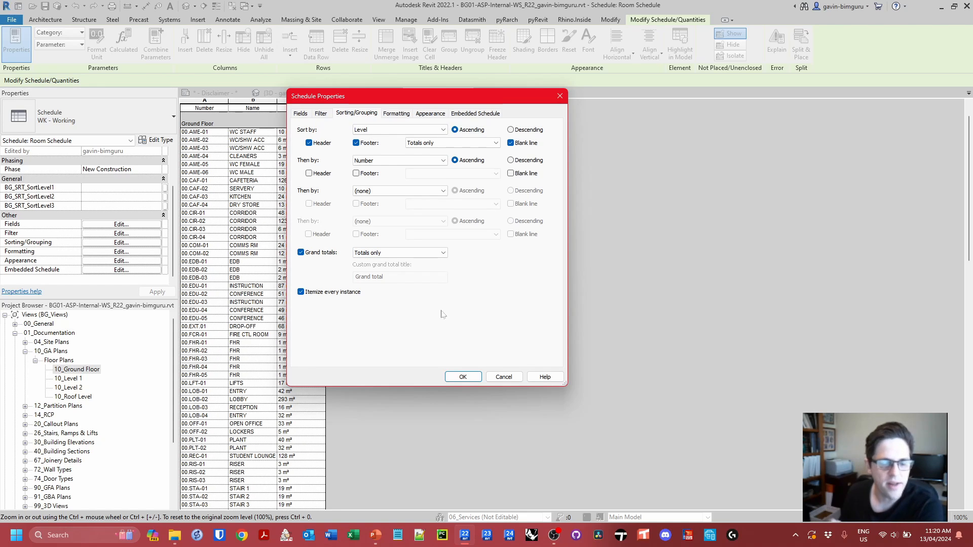
pyautogui.click(463, 377)
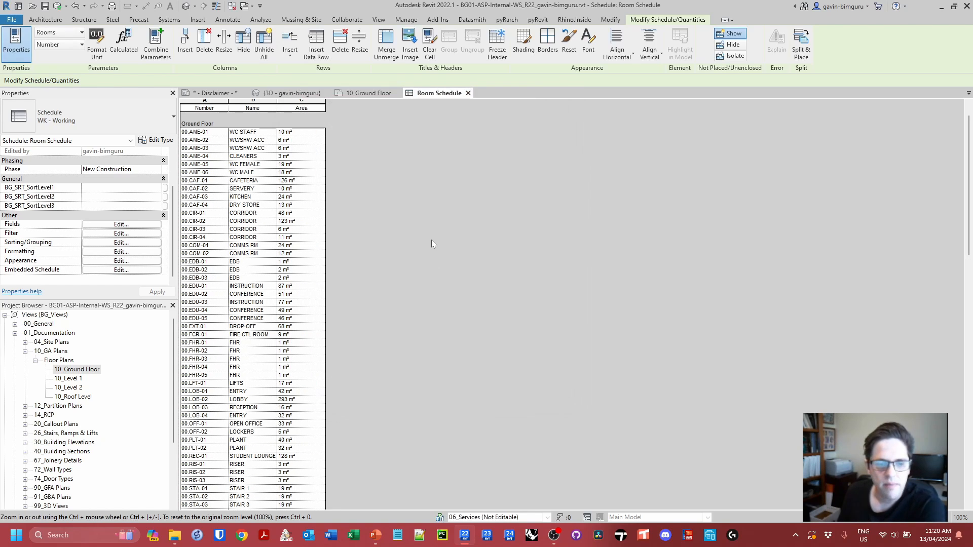
# Remove the Name and Number fields from the room schedule's scheduled fields.
pyautogui.scroll(-6, 444, 260)
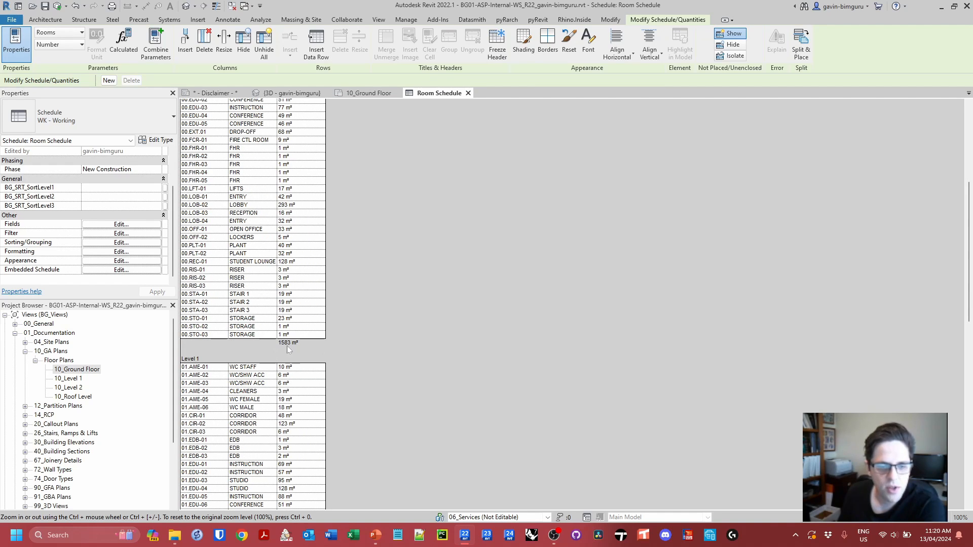
pyautogui.scroll(-10, 348, 341)
pyautogui.scroll(-7, 294, 360)
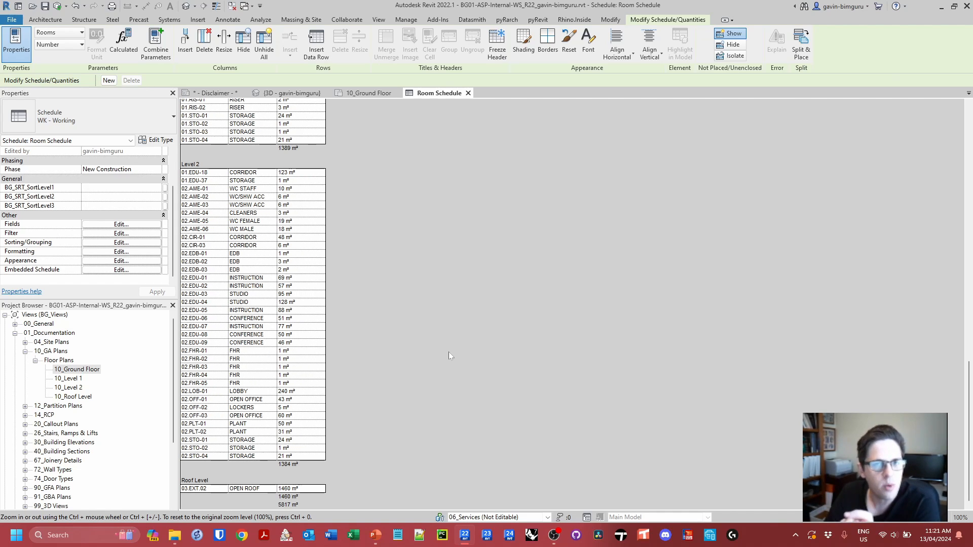
pyautogui.click(136, 226)
pyautogui.click(456, 194)
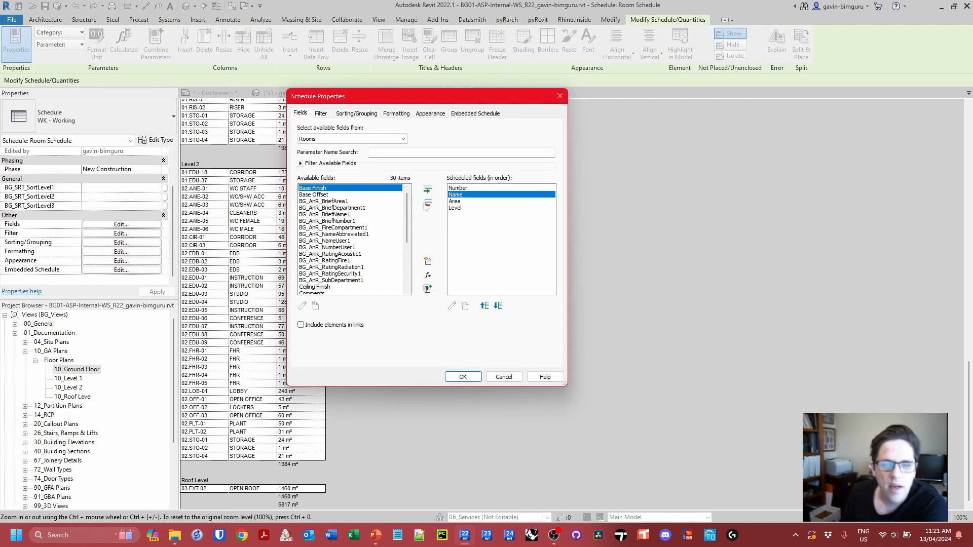
pyautogui.click(427, 204)
pyautogui.click(464, 189)
pyautogui.click(428, 204)
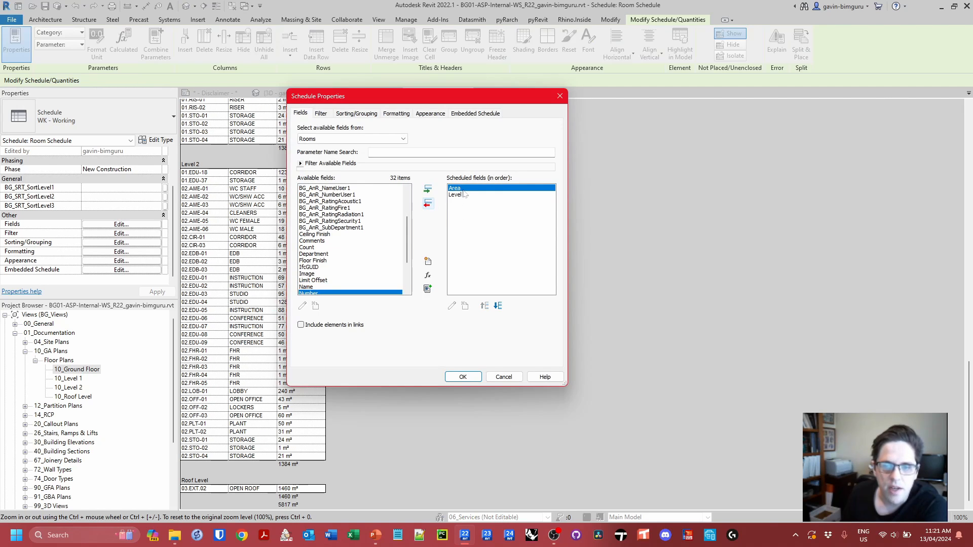
# Turn off itemizing every instance, remove the Level grouping's footer and header, and apply the changes.
pyautogui.click(373, 113)
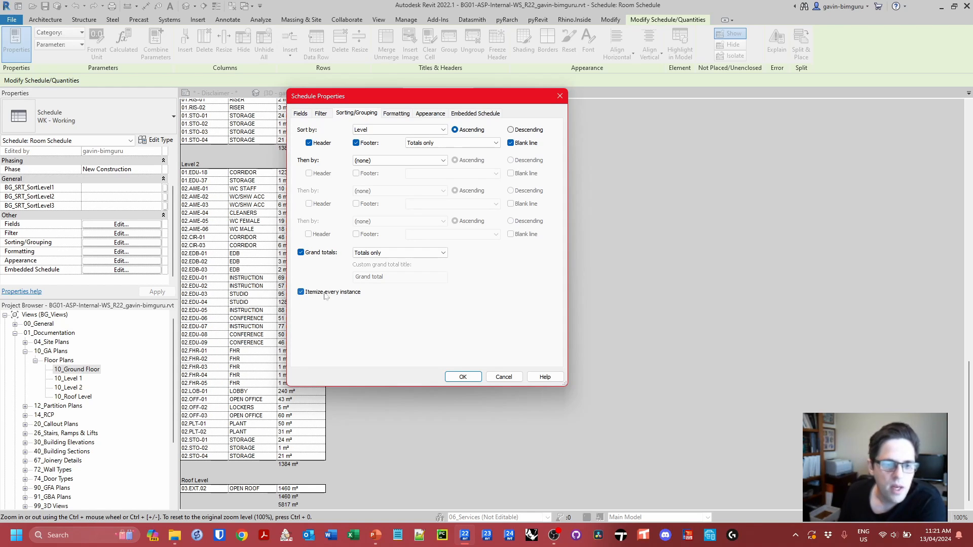
pyautogui.click(326, 296)
pyautogui.click(356, 142)
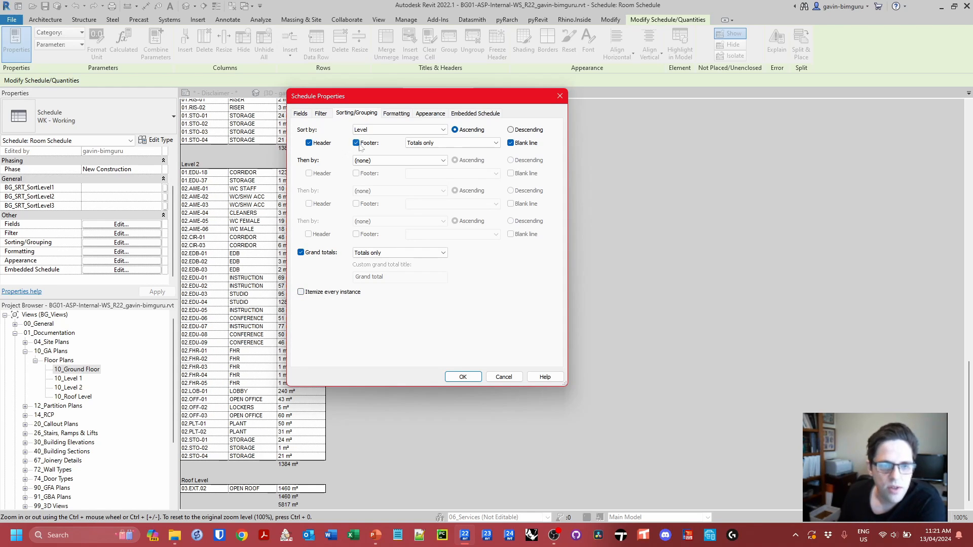
pyautogui.click(309, 142)
pyautogui.click(463, 376)
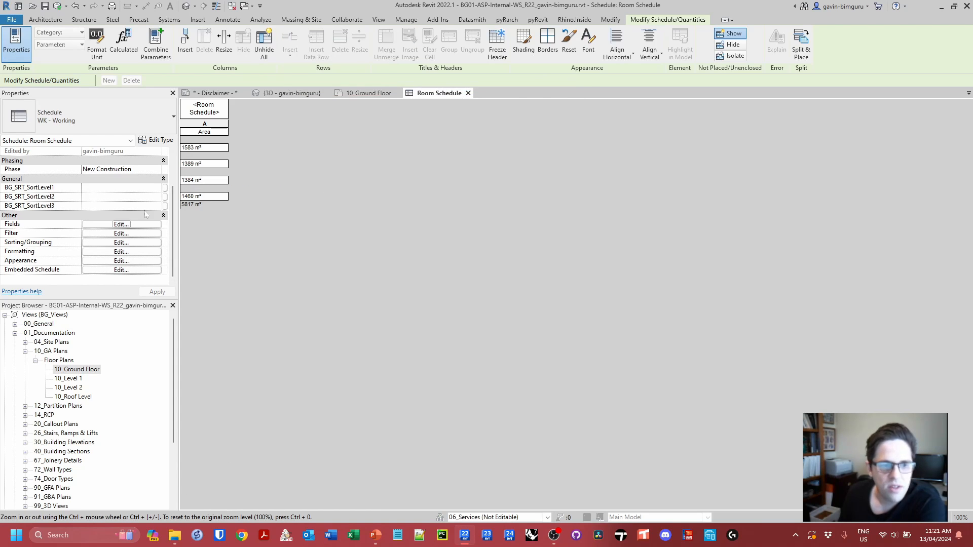
# Unhide the Level field in the room schedule's formatting.
pyautogui.click(122, 224)
pyautogui.click(430, 113)
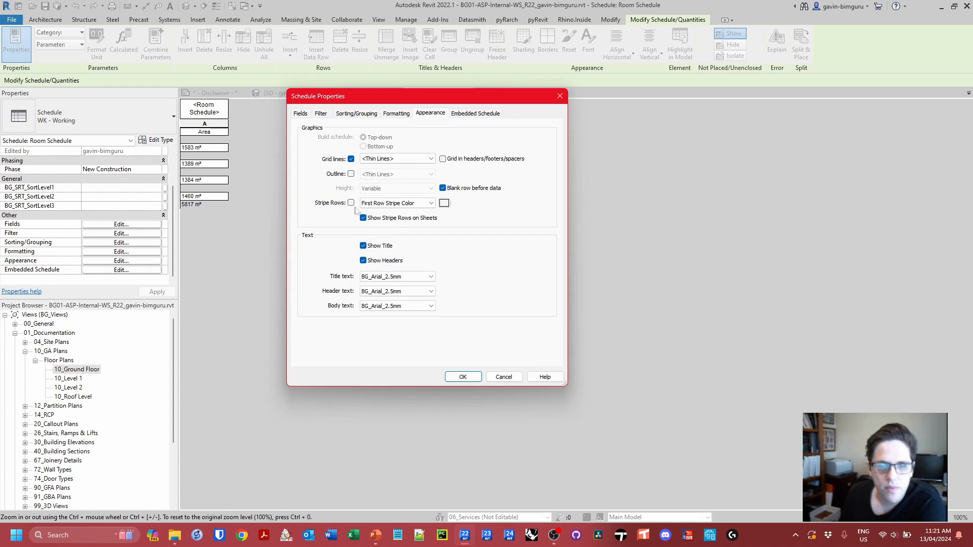
pyautogui.click(396, 113)
pyautogui.click(323, 142)
pyautogui.click(407, 229)
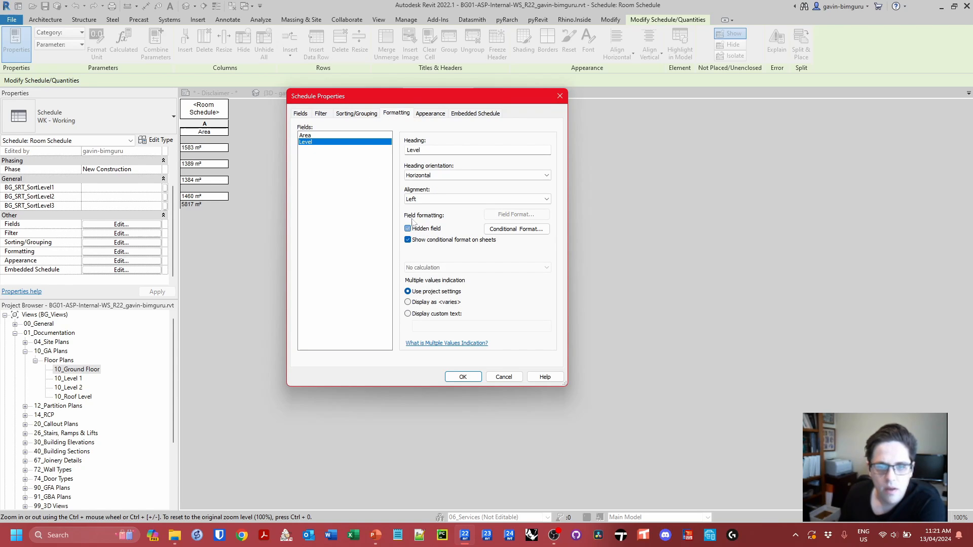
# Move the Level field before Area, remove the blank line from the Level sorting, and apply the changes.
pyautogui.click(301, 113)
pyautogui.click(465, 194)
pyautogui.click(321, 113)
pyautogui.click(356, 113)
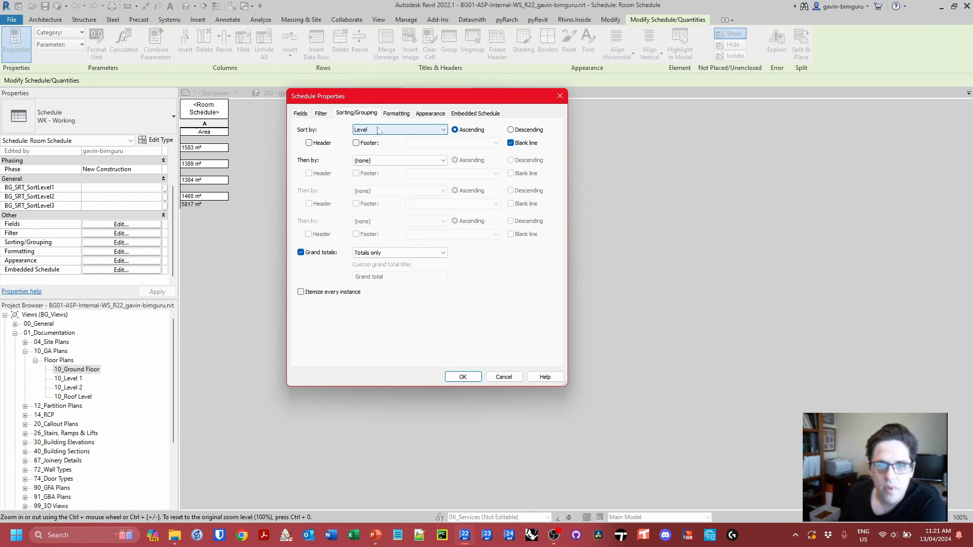
pyautogui.click(470, 380)
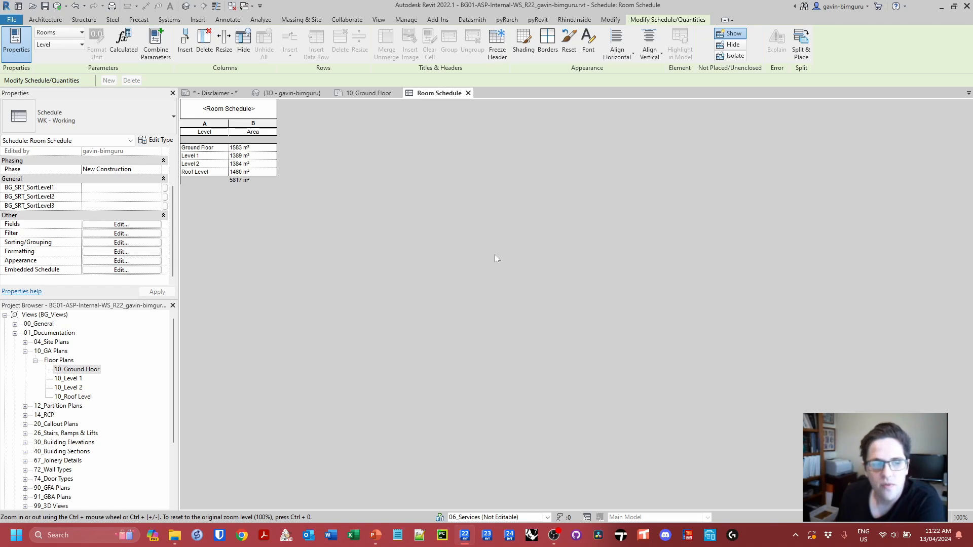
# Examine the room schedule's properties for visibility and phasing settings, including the available Phase options.
pyautogui.scroll(3, 137, 215)
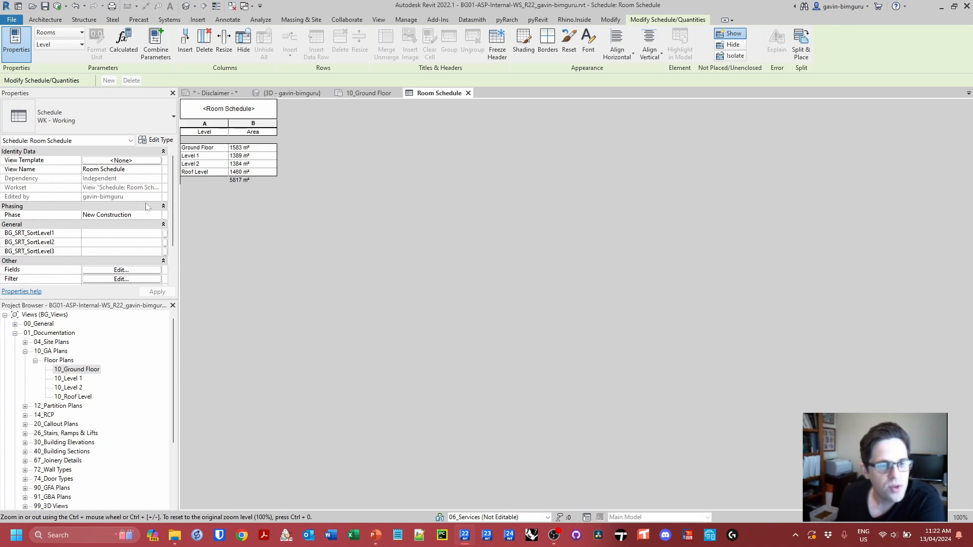
pyautogui.scroll(-3, 146, 201)
pyautogui.scroll(3, 125, 215)
pyautogui.scroll(-3, 125, 214)
pyautogui.scroll(3, 125, 213)
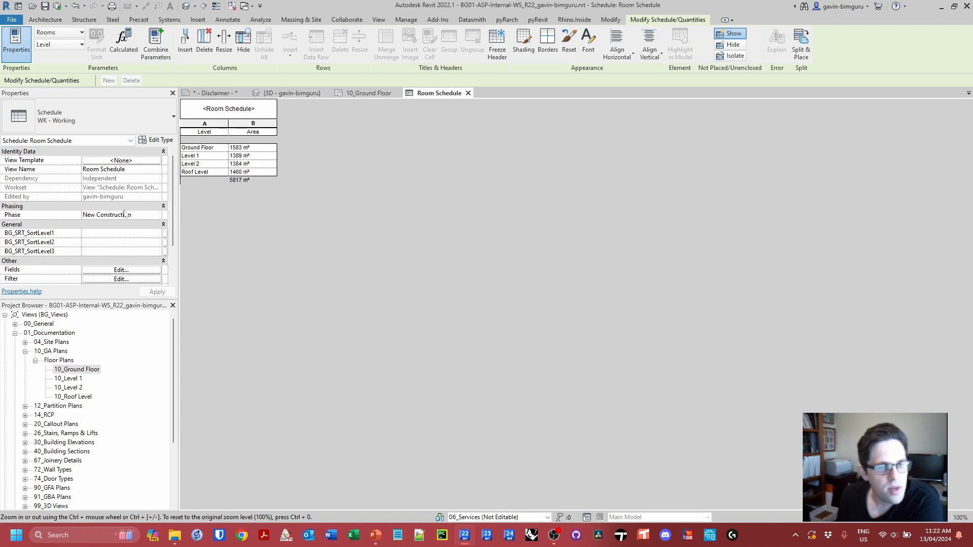
pyautogui.write('vg')
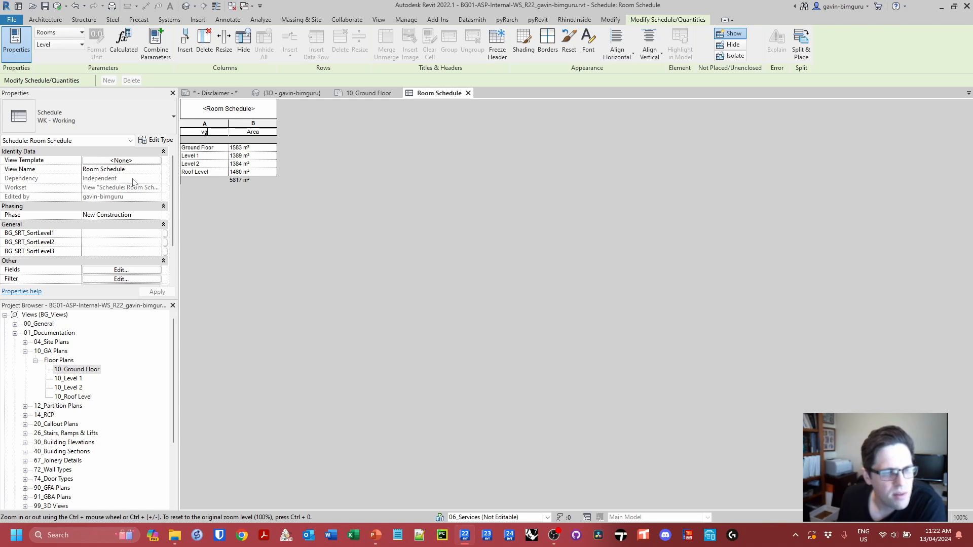
pyautogui.click(158, 216)
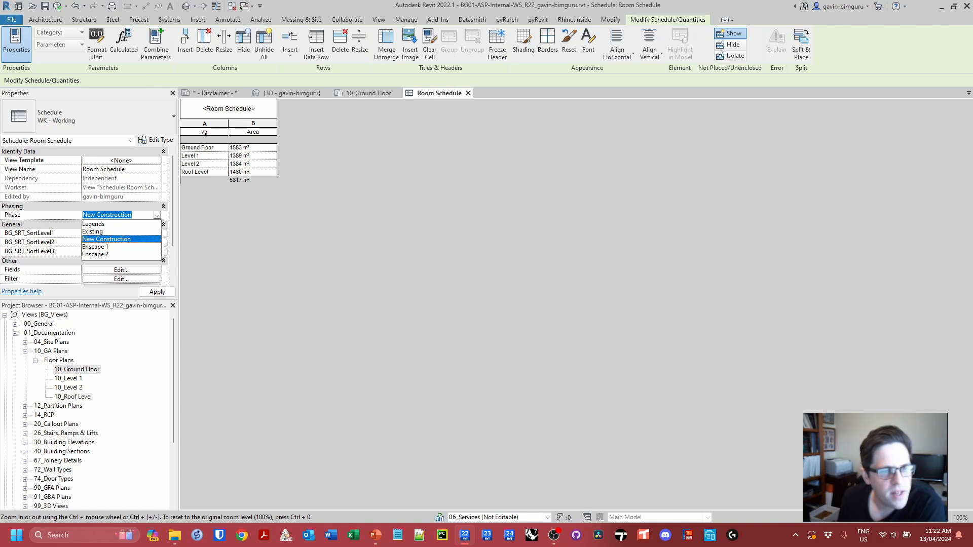
pyautogui.click(116, 203)
# Try enabling an embedded schedule of the Doors category in the room schedule.
pyautogui.scroll(-3, 116, 189)
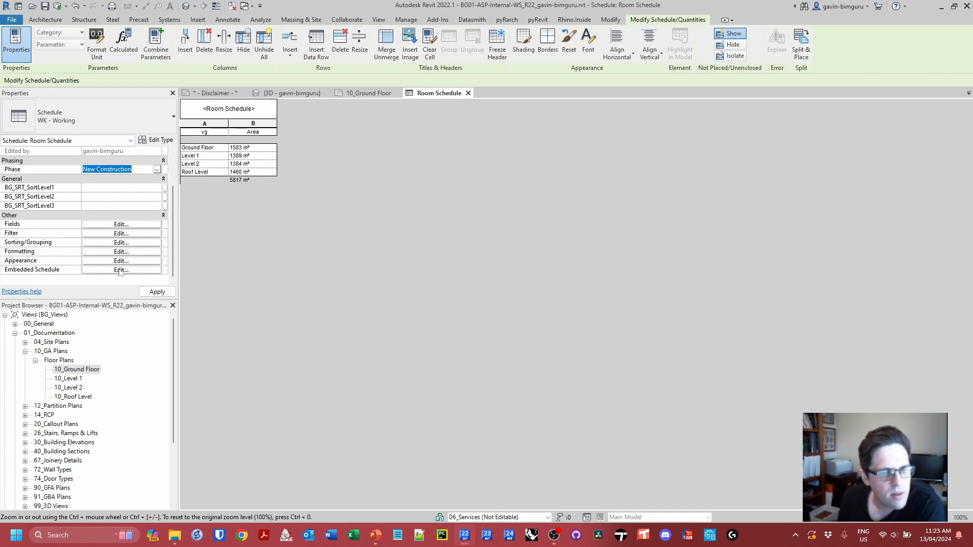
pyautogui.click(121, 270)
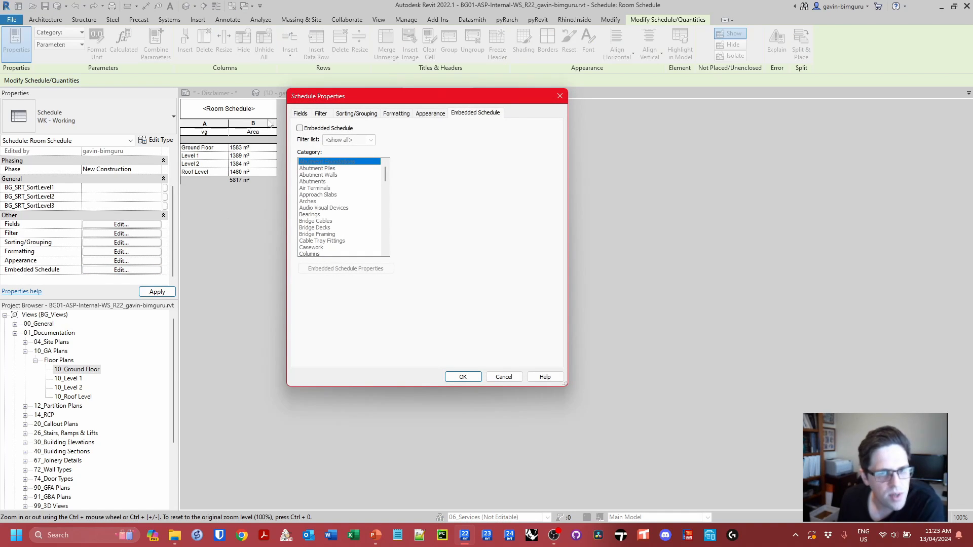
pyautogui.click(317, 129)
pyautogui.scroll(-4, 328, 218)
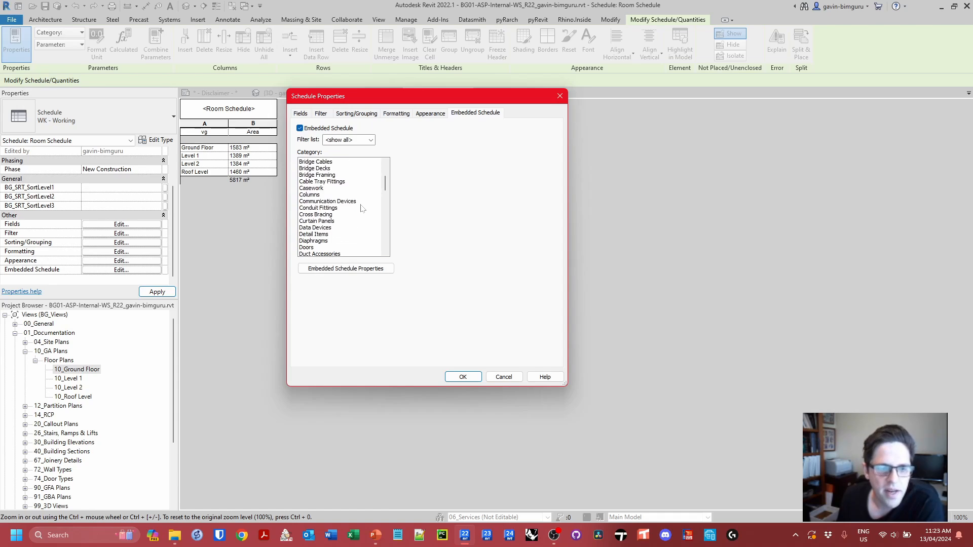
pyautogui.click(329, 228)
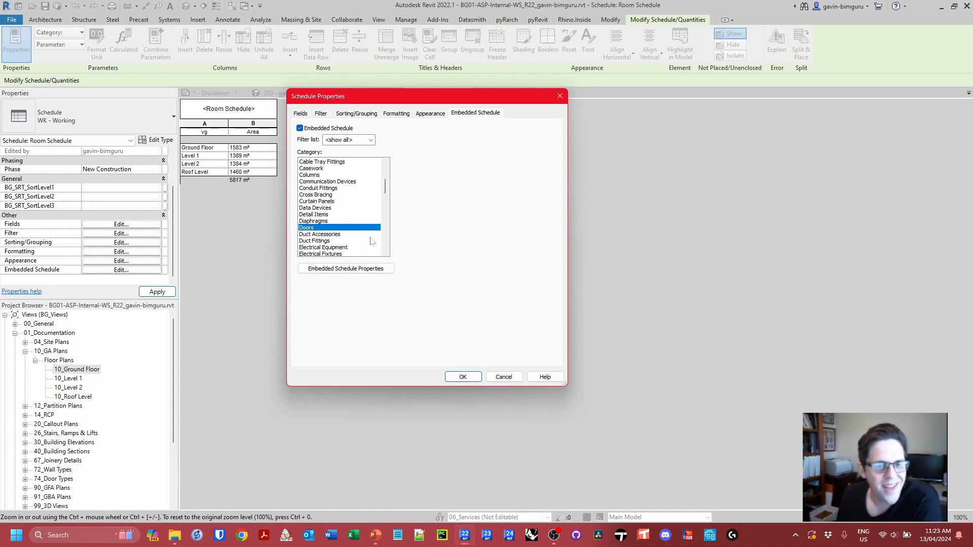
pyautogui.click(503, 377)
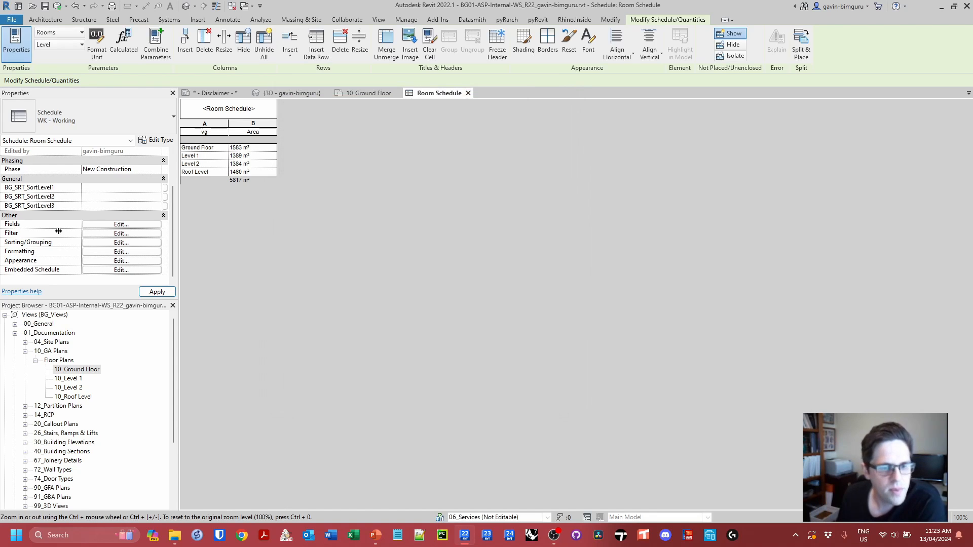
# Collapse the views in the Project Browser and select Room Schedule within the ??? group of Schedules/Quantities.
pyautogui.scroll(2, 112, 223)
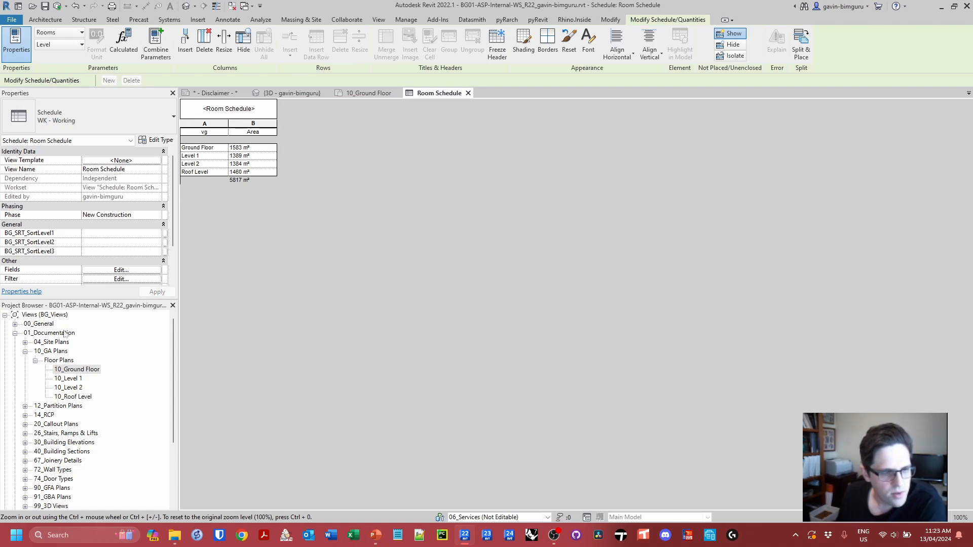
pyautogui.doubleClick(49, 315)
pyautogui.doubleClick(51, 331)
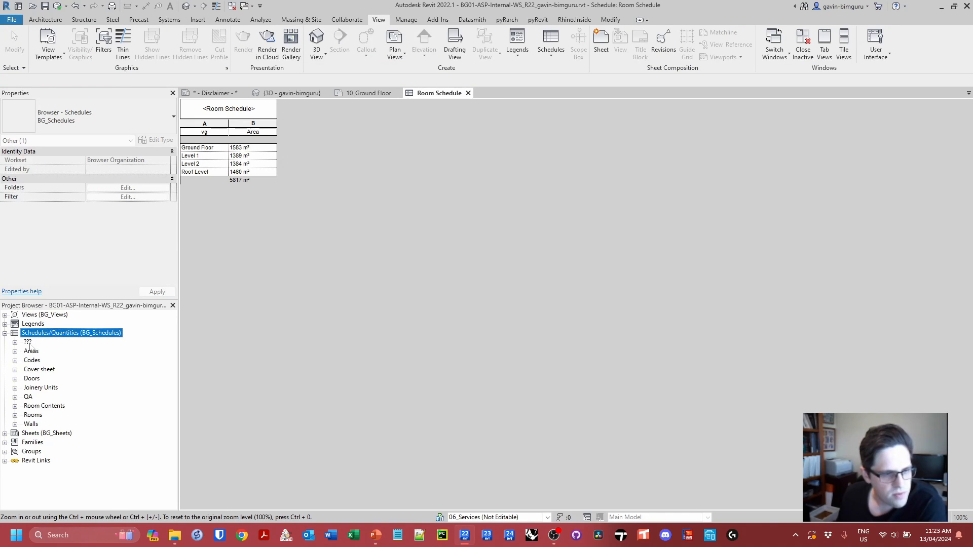
pyautogui.doubleClick(28, 342)
pyautogui.click(55, 351)
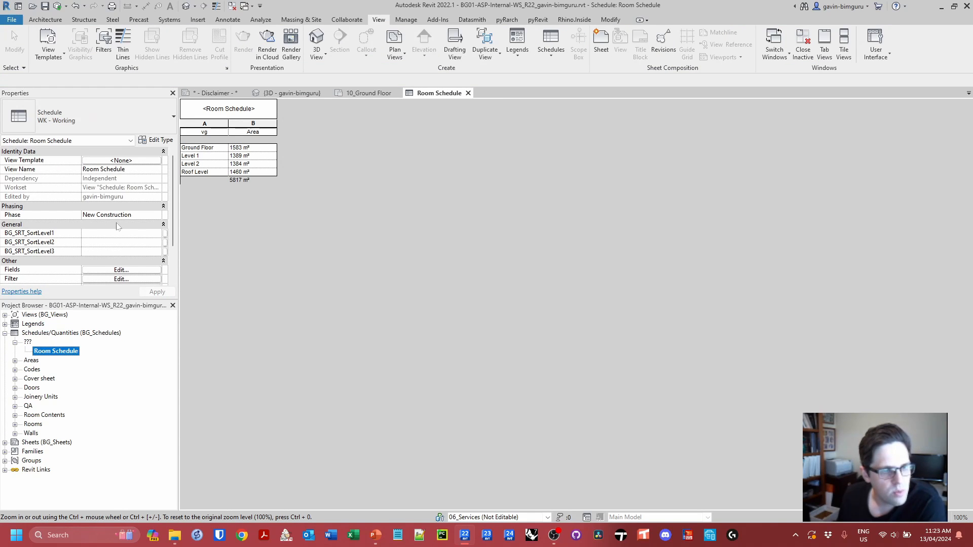
pyautogui.scroll(-2, 117, 227)
pyautogui.rightClick(77, 354)
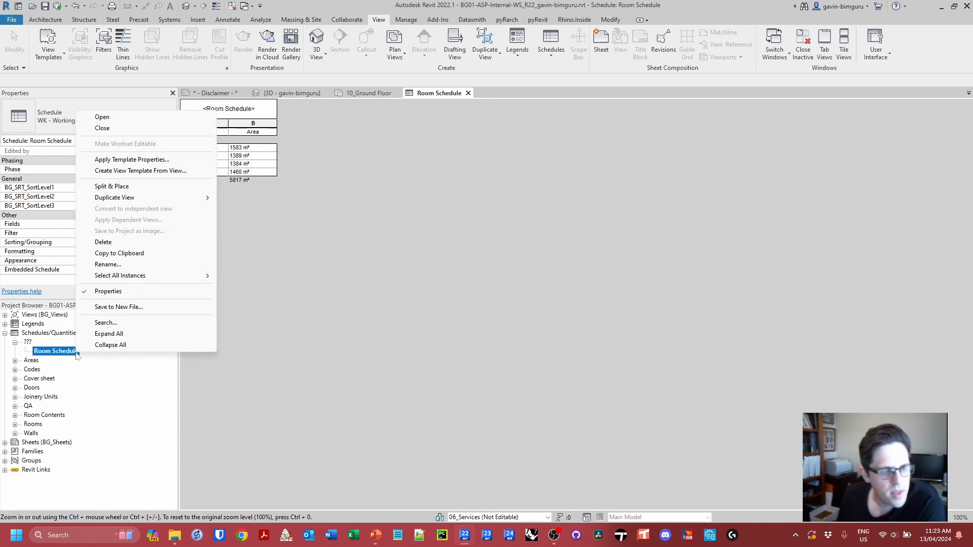
# Create a new design option set and view the room schedule's design option visibility overrides.
pyautogui.click(606, 521)
pyautogui.click(587, 517)
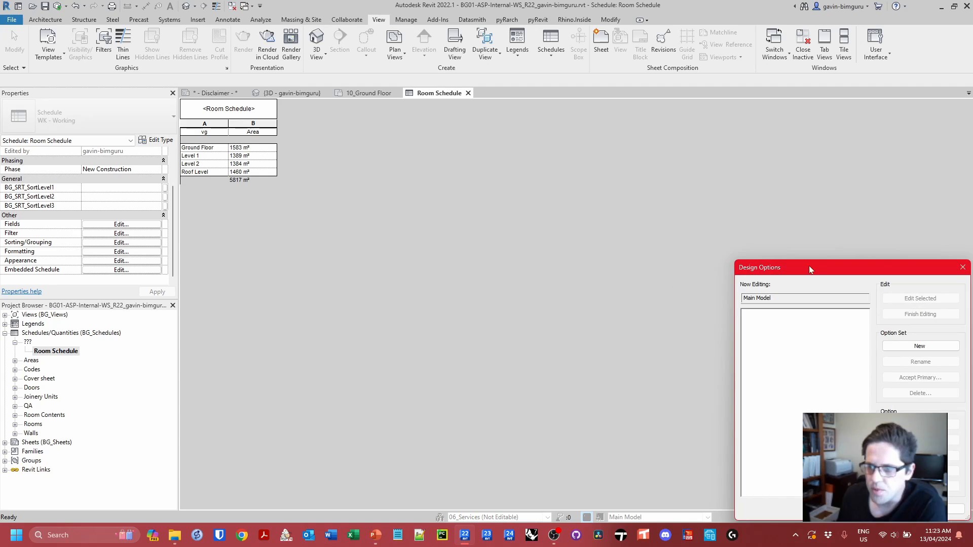
pyautogui.moveTo(809, 265); pyautogui.dragTo(605, 179)
pyautogui.click(715, 259)
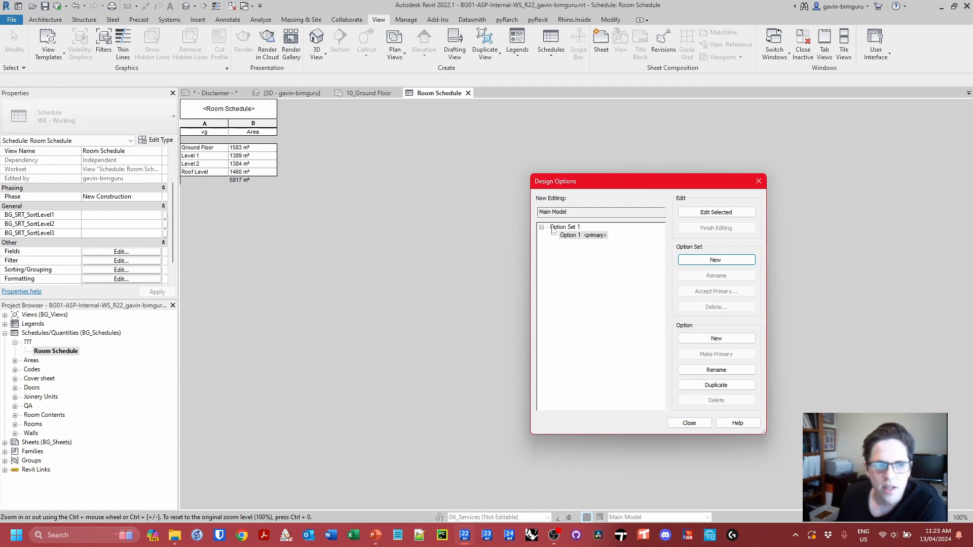
pyautogui.click(689, 422)
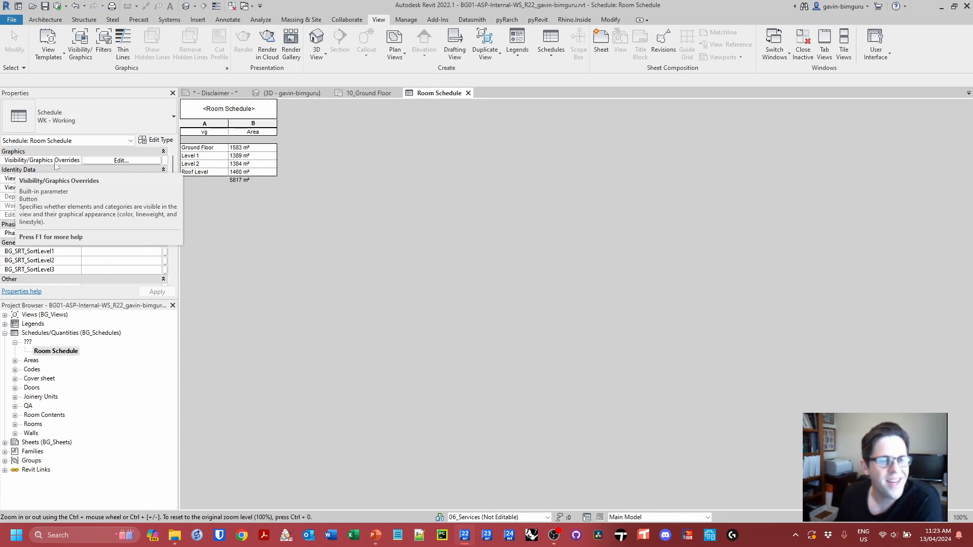
pyautogui.click(104, 160)
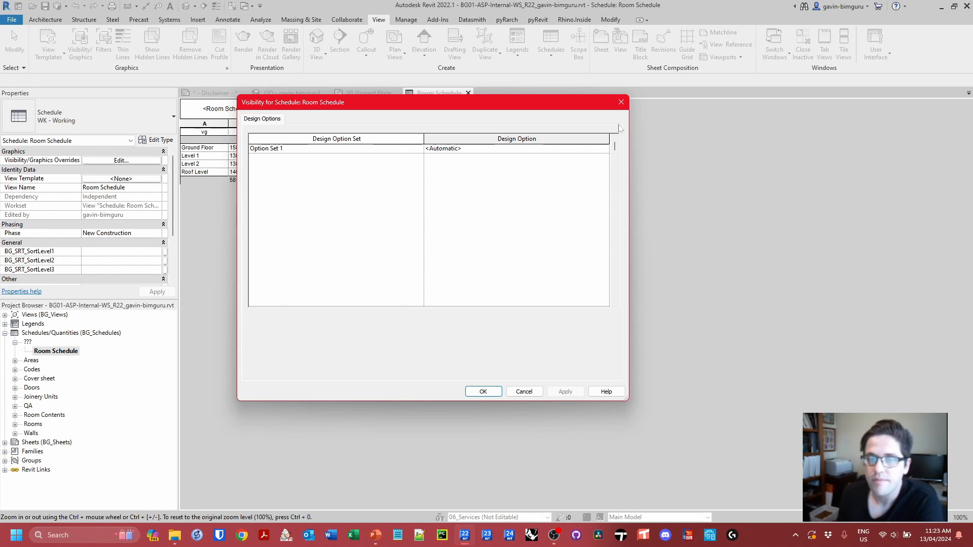
pyautogui.click(621, 102)
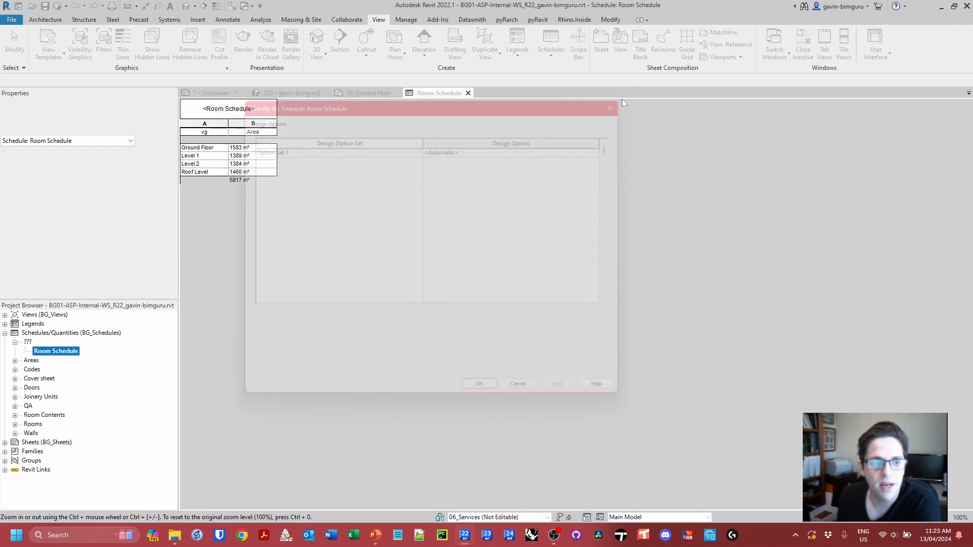
# Try including elements in links in the room schedule's fields.
pyautogui.scroll(-3, 166, 223)
pyautogui.scroll(-2, 166, 223)
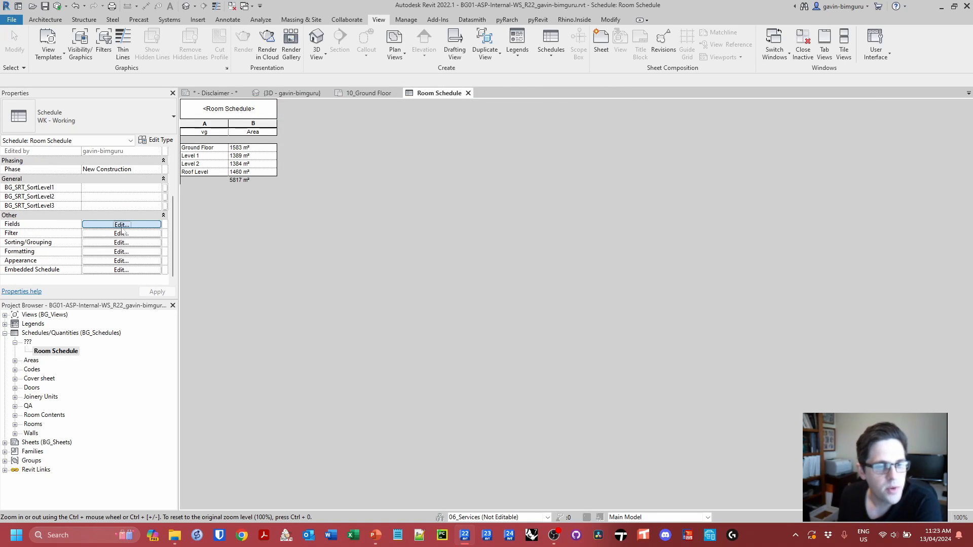
pyautogui.click(121, 224)
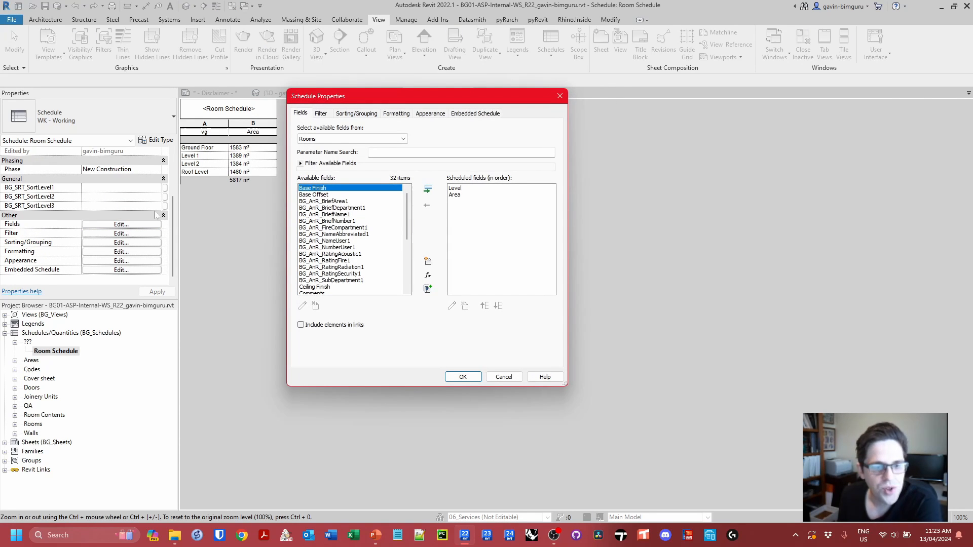
pyautogui.click(335, 324)
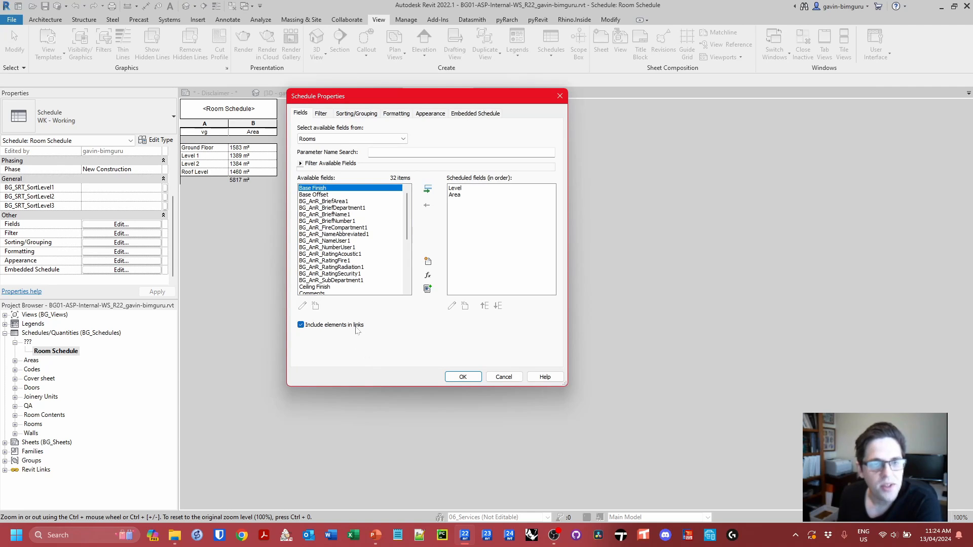
pyautogui.click(502, 376)
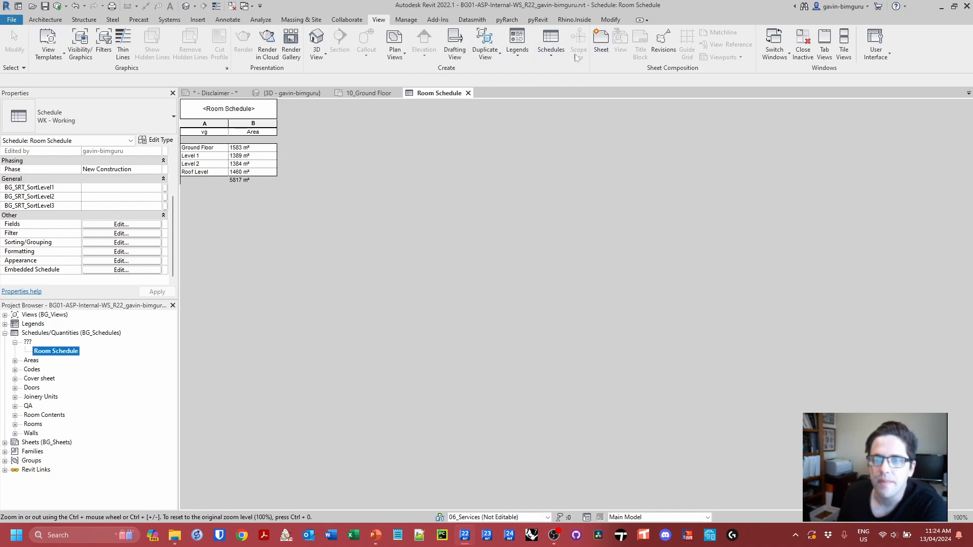
# Start a new sheet list and add the Sheet Number, Sheet Name and Current Revision fields in that order.
pyautogui.click(551, 54)
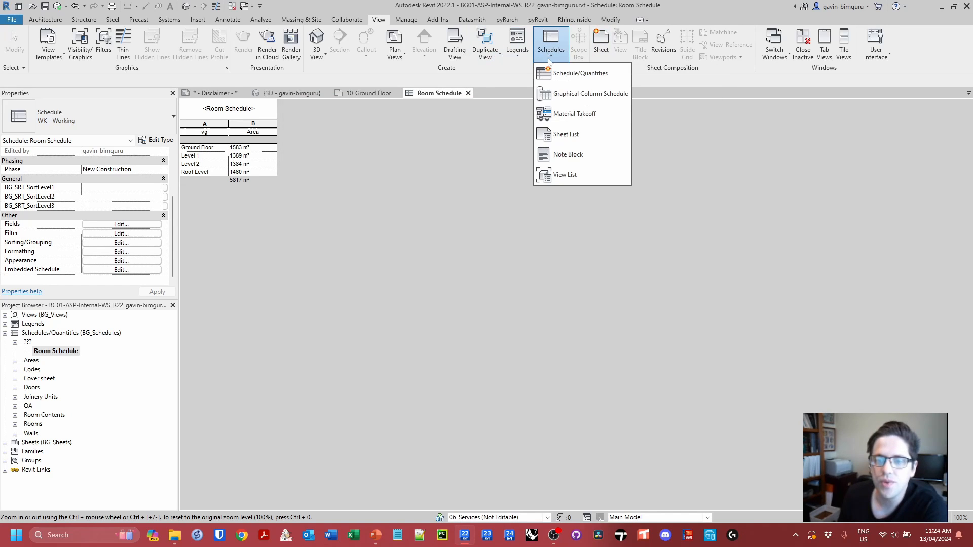
pyautogui.click(576, 135)
pyautogui.scroll(-3, 467, 250)
pyautogui.scroll(-5, 467, 250)
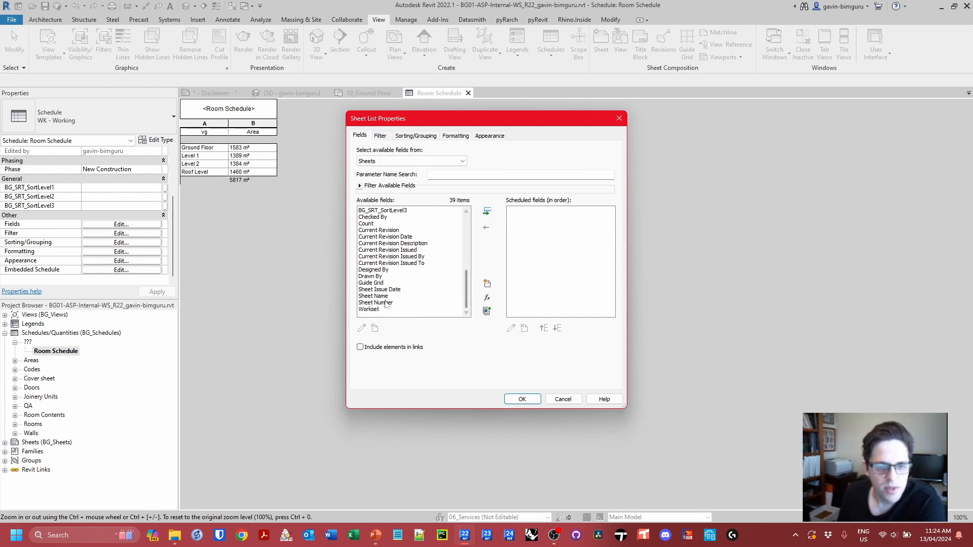
pyautogui.click(385, 303)
pyautogui.click(486, 211)
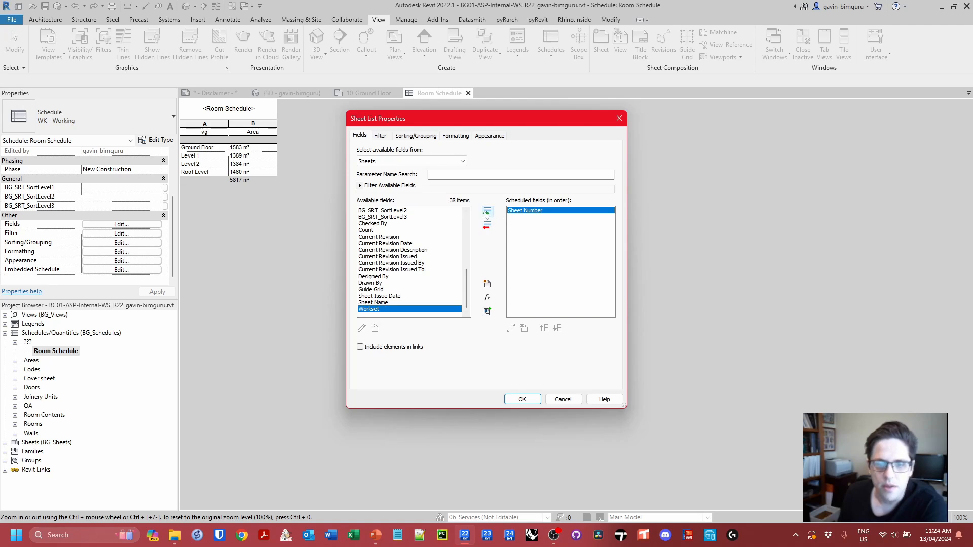
pyautogui.click(403, 303)
pyautogui.click(487, 212)
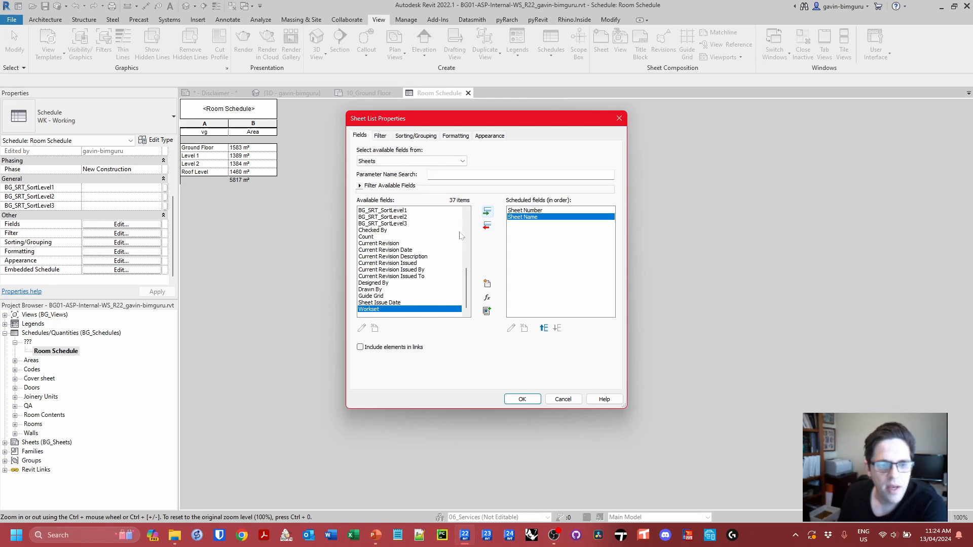
pyautogui.click(411, 244)
pyautogui.click(487, 212)
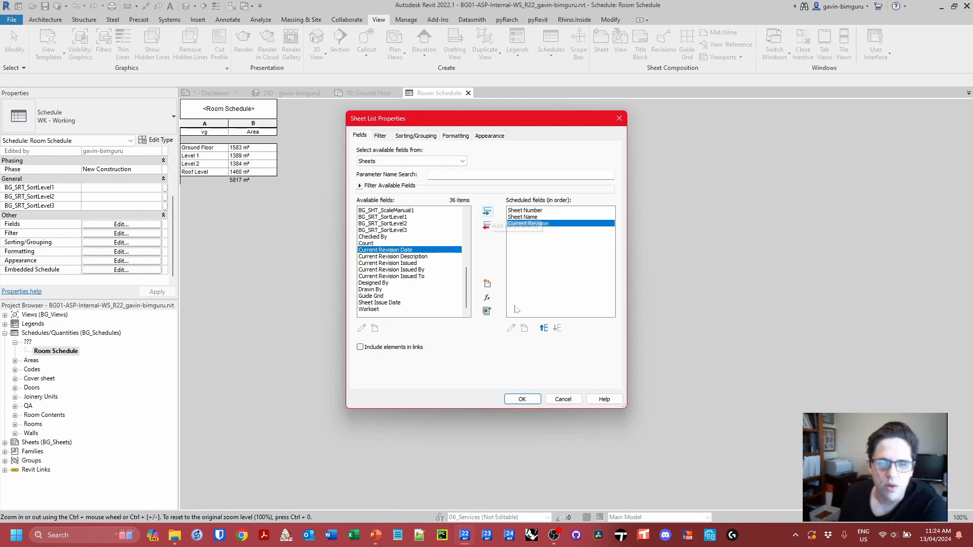
pyautogui.click(530, 211)
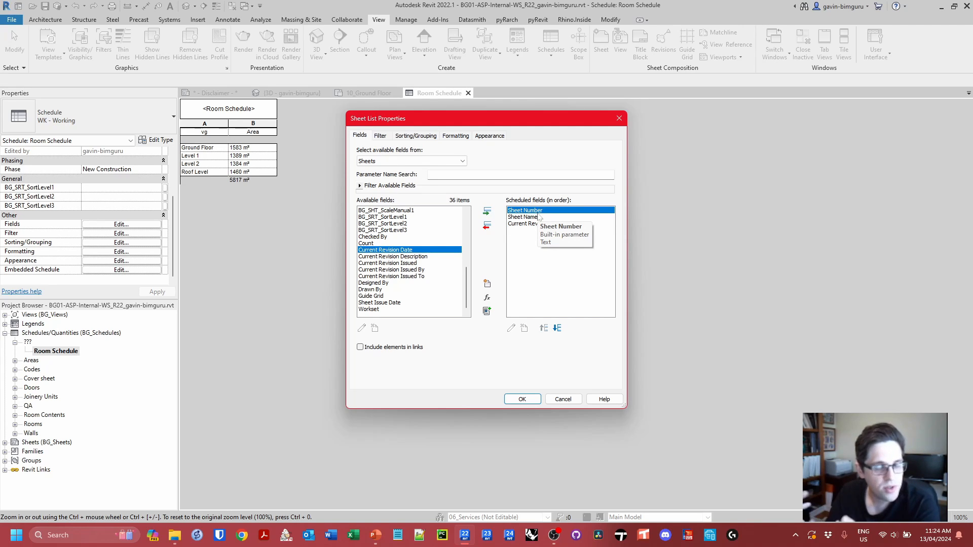
pyautogui.click(560, 223)
# Start a combined parameter for the sheet list from BG_SHT_PackageNumber1 followed by BG_SHT_PackageName1.
pyautogui.scroll(2, 453, 268)
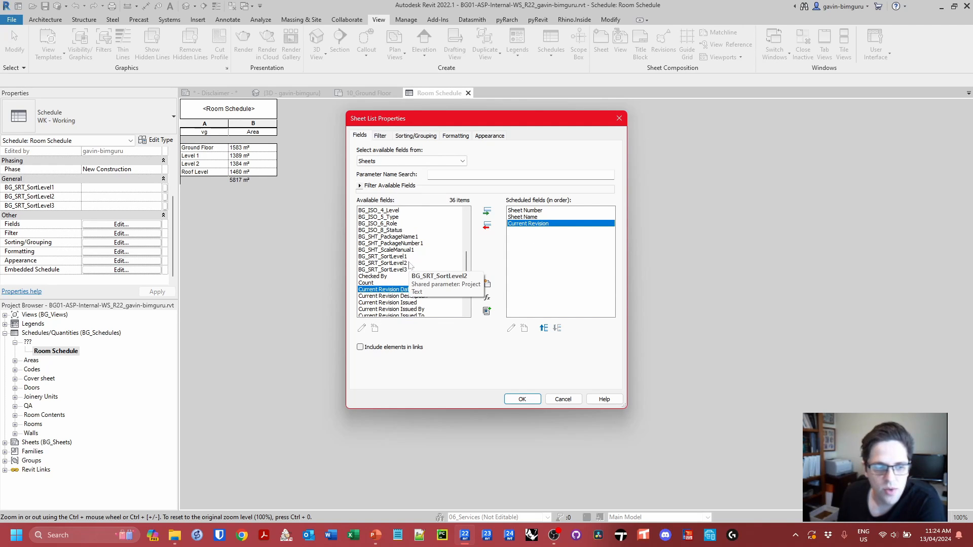
pyautogui.click(410, 263)
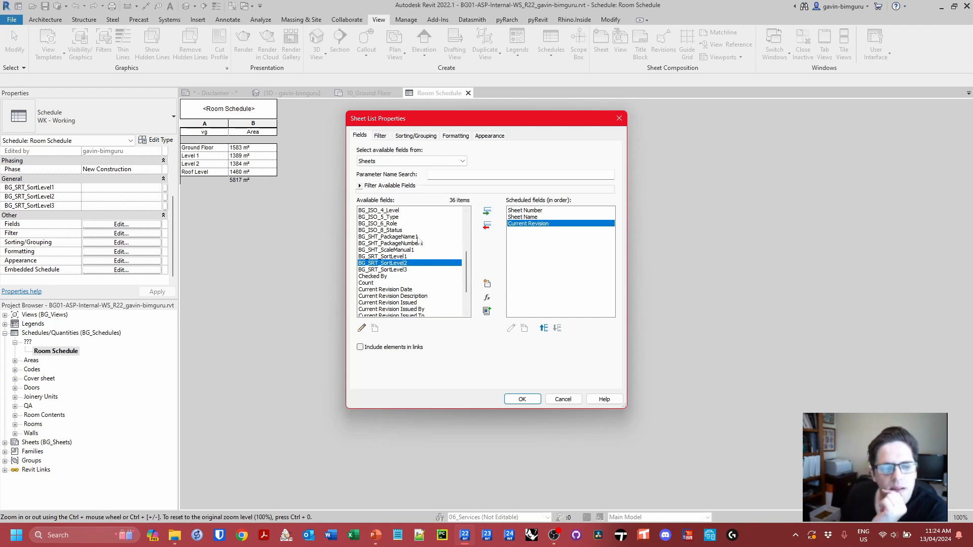
pyautogui.click(421, 236)
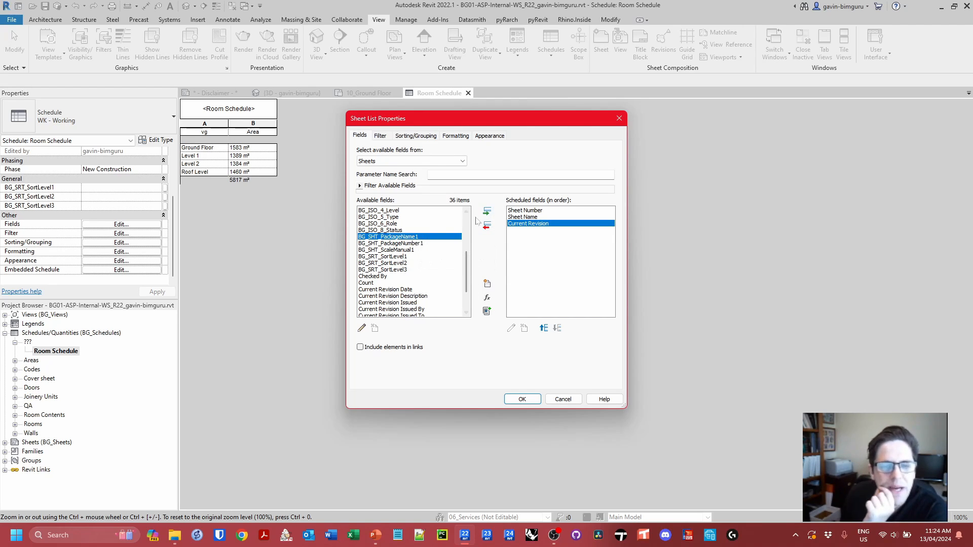
pyautogui.click(486, 311)
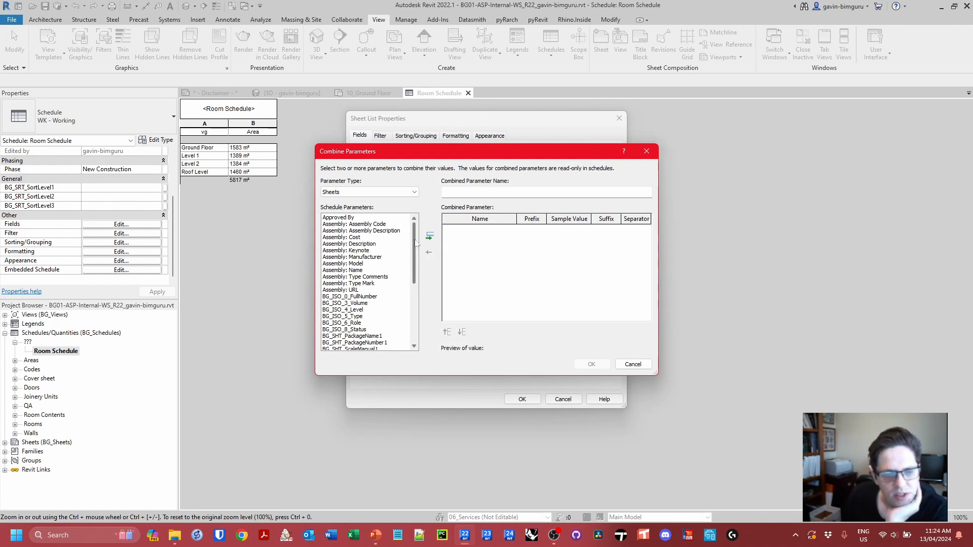
pyautogui.moveTo(415, 244); pyautogui.dragTo(426, 298)
pyautogui.scroll(1, 379, 240)
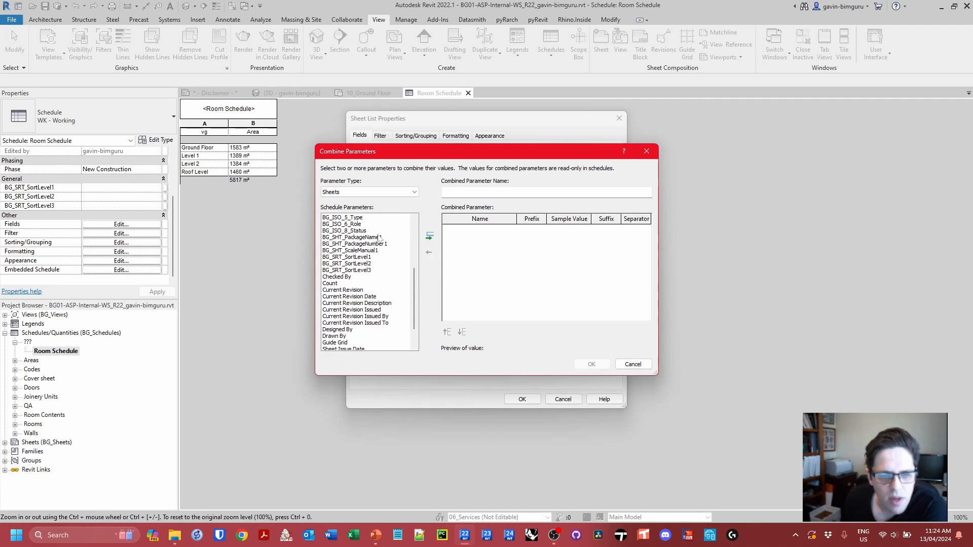
pyautogui.click(381, 244)
pyautogui.click(429, 237)
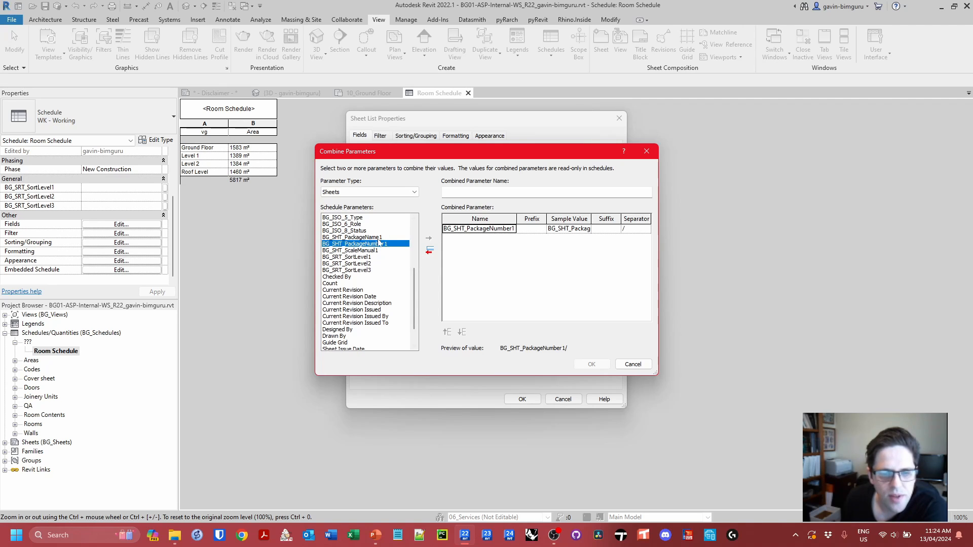
pyautogui.click(380, 237)
pyautogui.click(430, 237)
# Set the separator after the package number to a colon and space, clear the one after the package name, and accept the combined parameter.
pyautogui.click(635, 228)
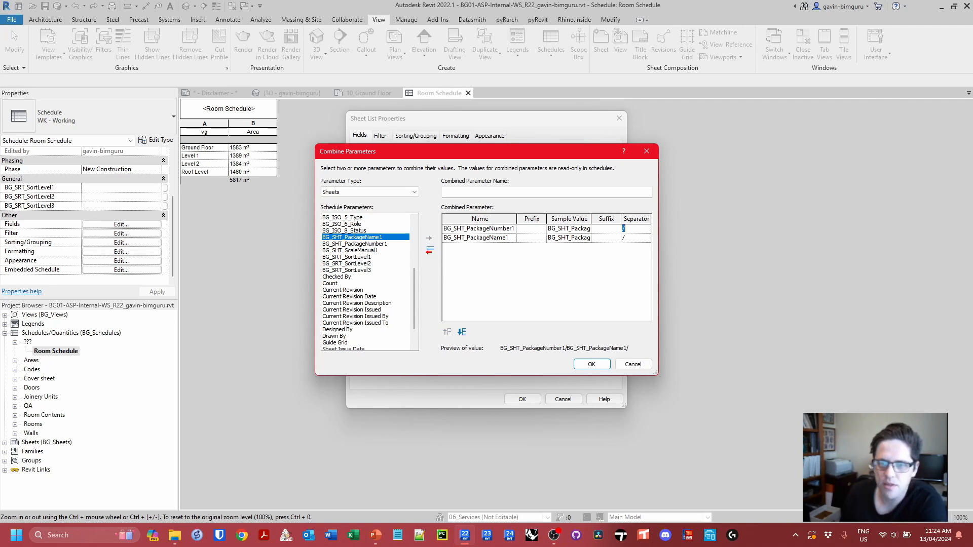
pyautogui.click(636, 238)
pyautogui.press('BackSpace')
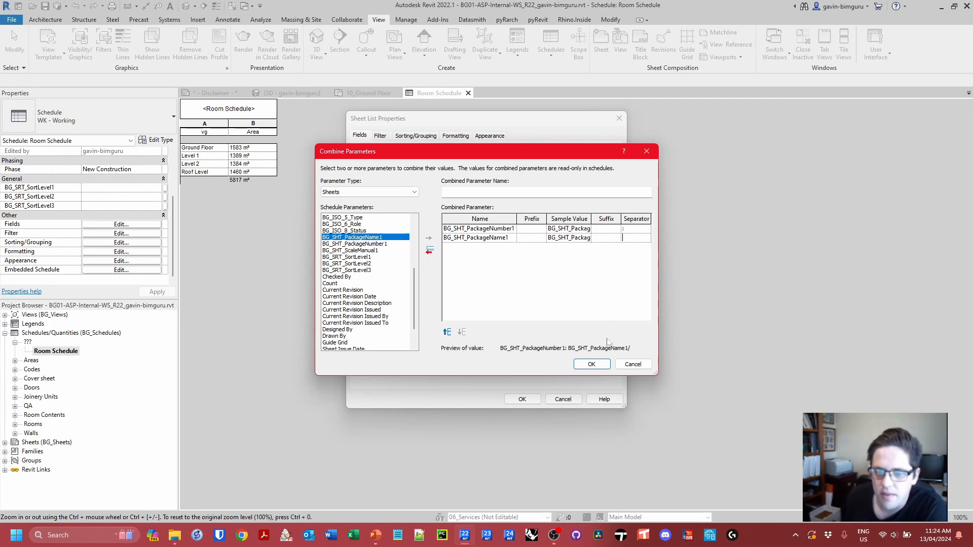
pyautogui.click(591, 364)
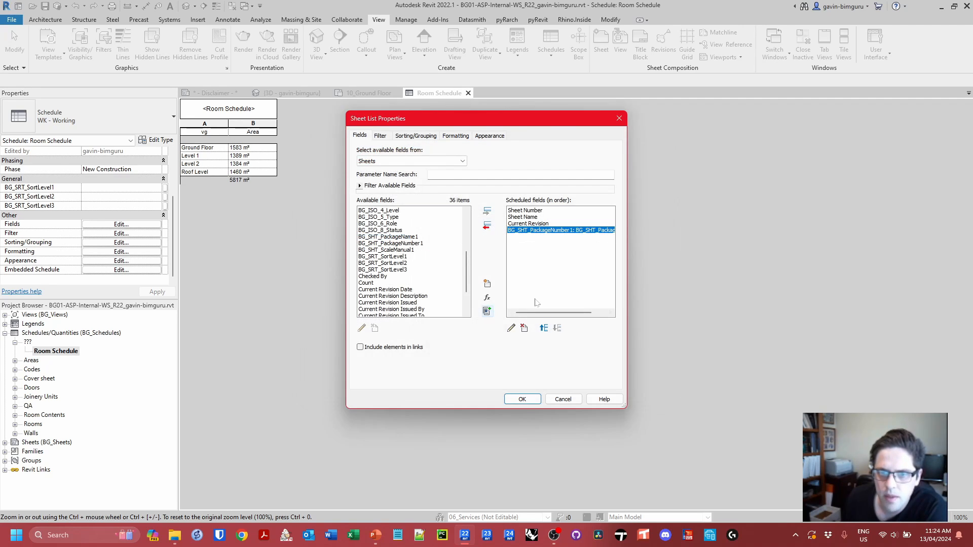
# Create the sheet list with its chosen fields and widen the combined package column to fit its values.
pyautogui.click(522, 400)
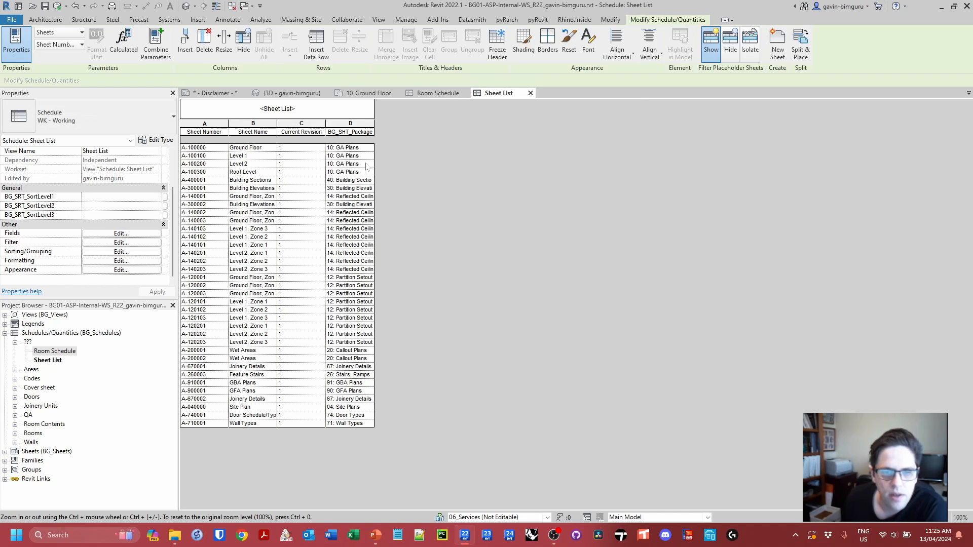
pyautogui.moveTo(376, 122); pyautogui.dragTo(431, 127)
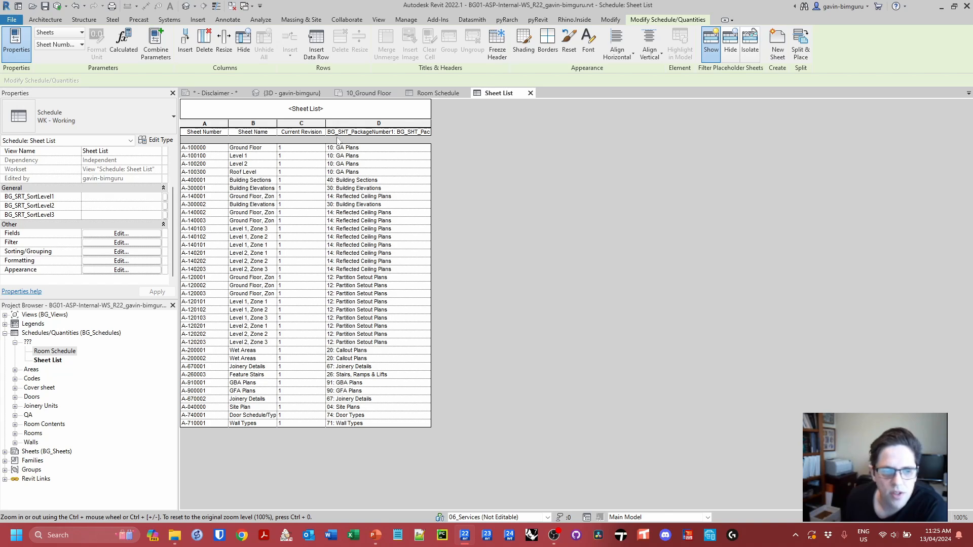
# Examine the package name and package number parameters of sheet A-100300 Roof Level under 10_GA Plans.
pyautogui.doubleClick(45, 451)
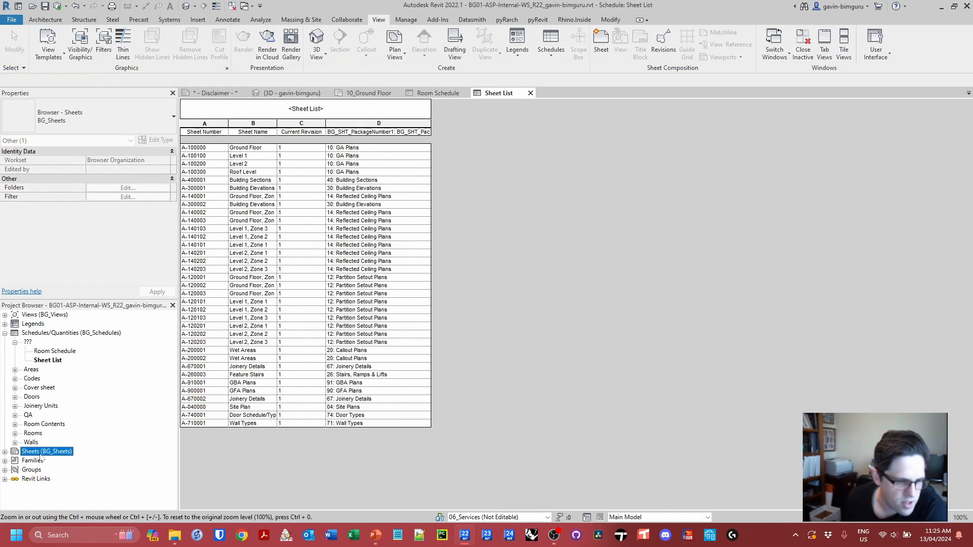
pyautogui.click(56, 424)
pyautogui.scroll(-5, 115, 215)
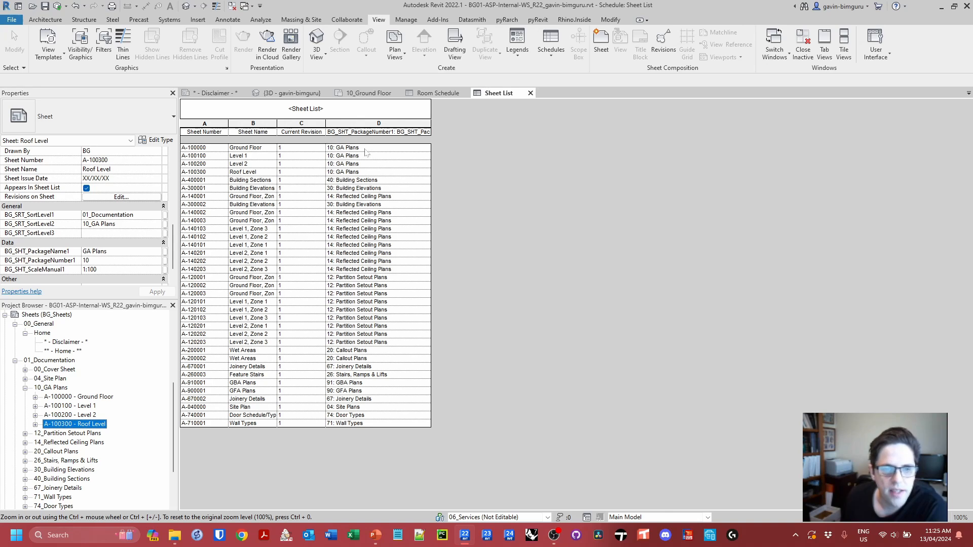
pyautogui.scroll(-1, 106, 217)
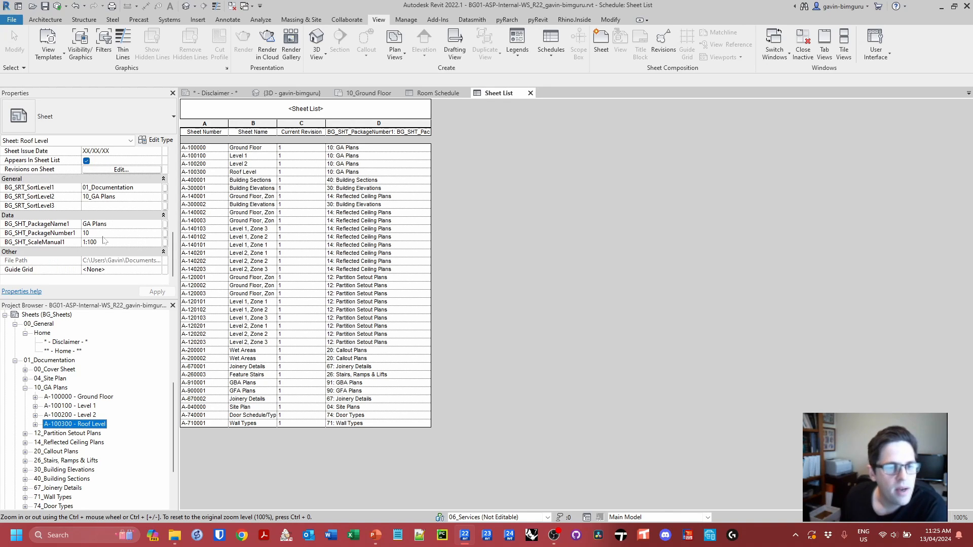
pyautogui.click(517, 256)
pyautogui.scroll(5, 45, 367)
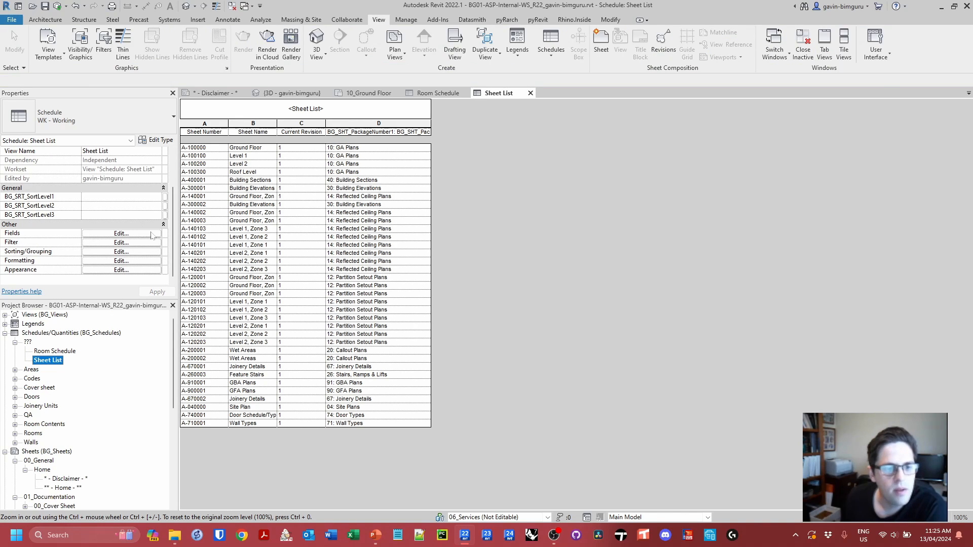
# Check whether the combined package parameter is offered as a sorting field for the sheet list.
pyautogui.click(121, 234)
pyautogui.click(564, 231)
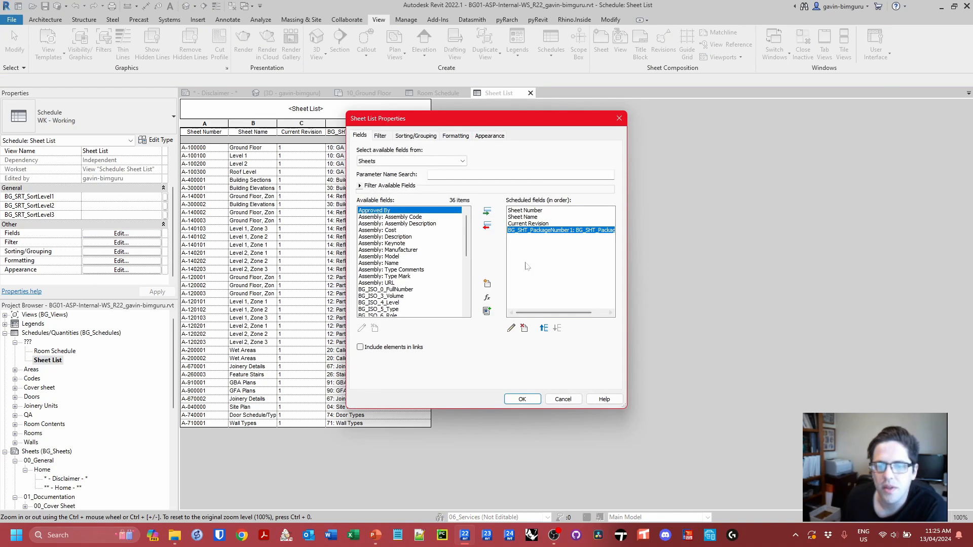
pyautogui.click(428, 137)
pyautogui.click(445, 153)
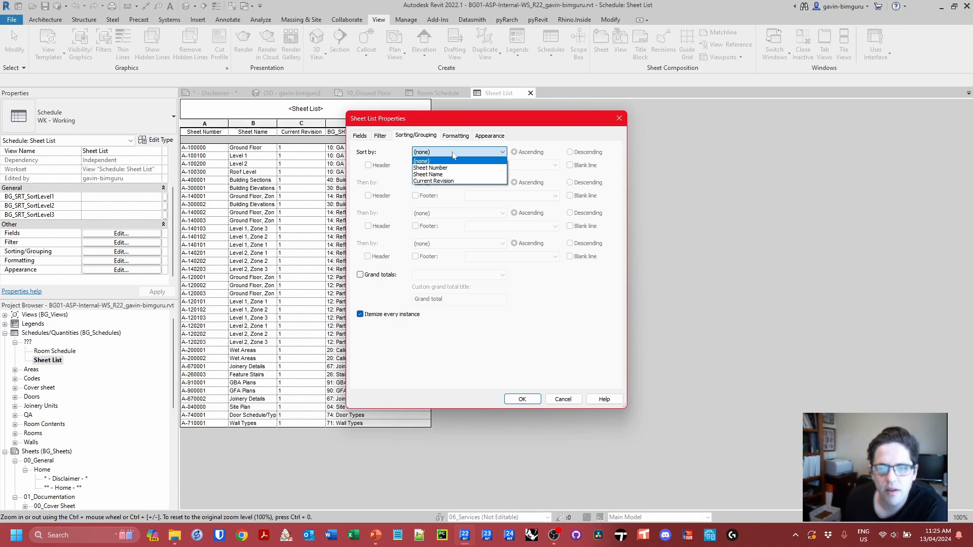
pyautogui.click(452, 154)
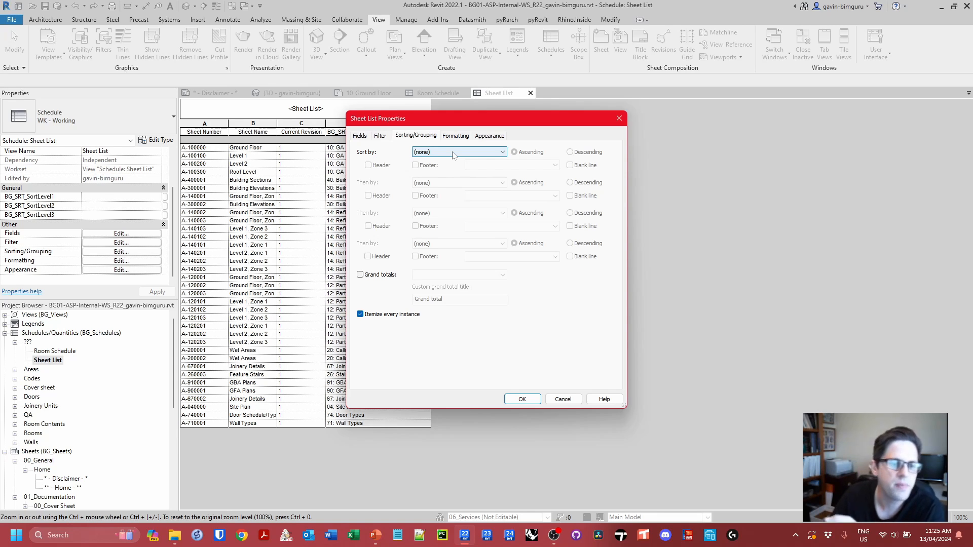
# Add the BG_SRT_SortLevel2 field to the sheet list and sort by it in ascending order.
pyautogui.click(361, 136)
pyautogui.scroll(-4, 442, 261)
pyautogui.click(409, 277)
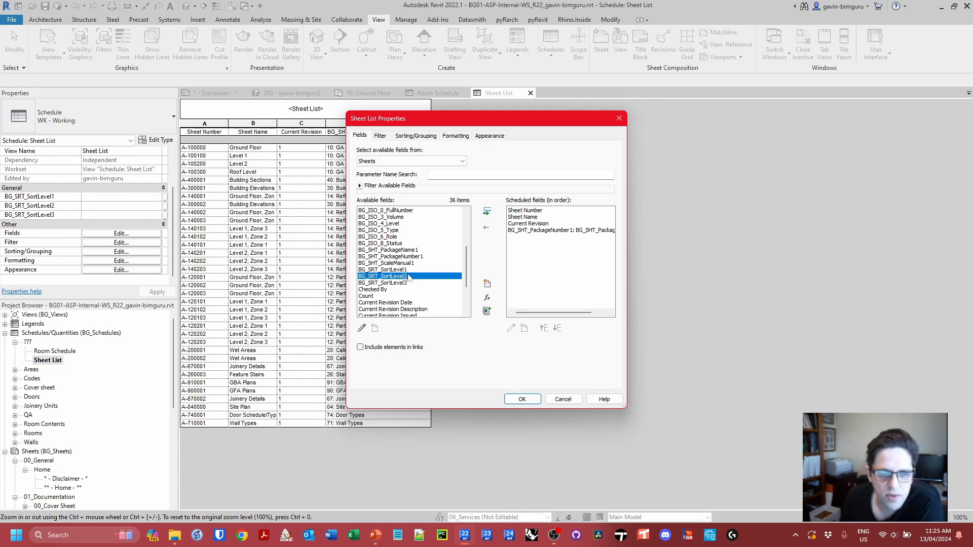
pyautogui.click(487, 211)
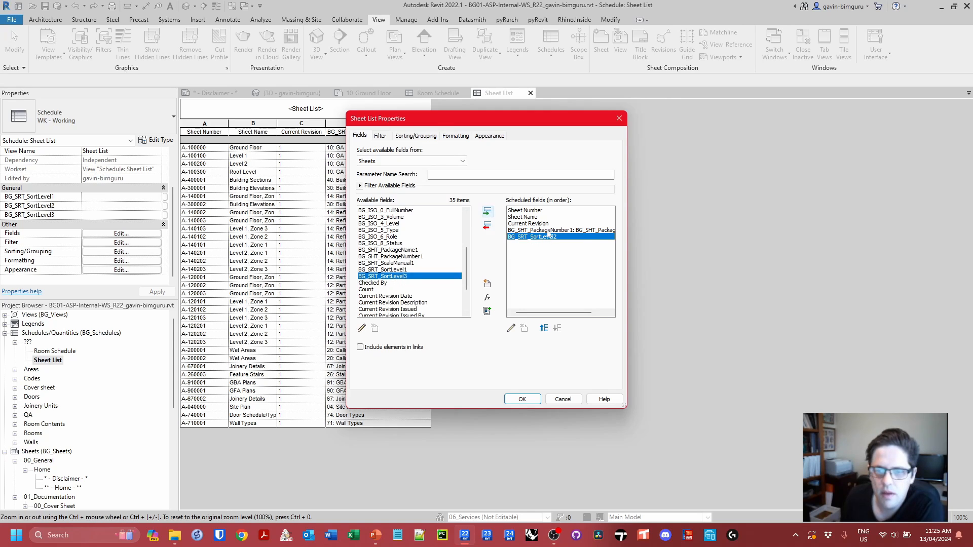
pyautogui.click(416, 136)
pyautogui.click(458, 152)
pyautogui.click(446, 187)
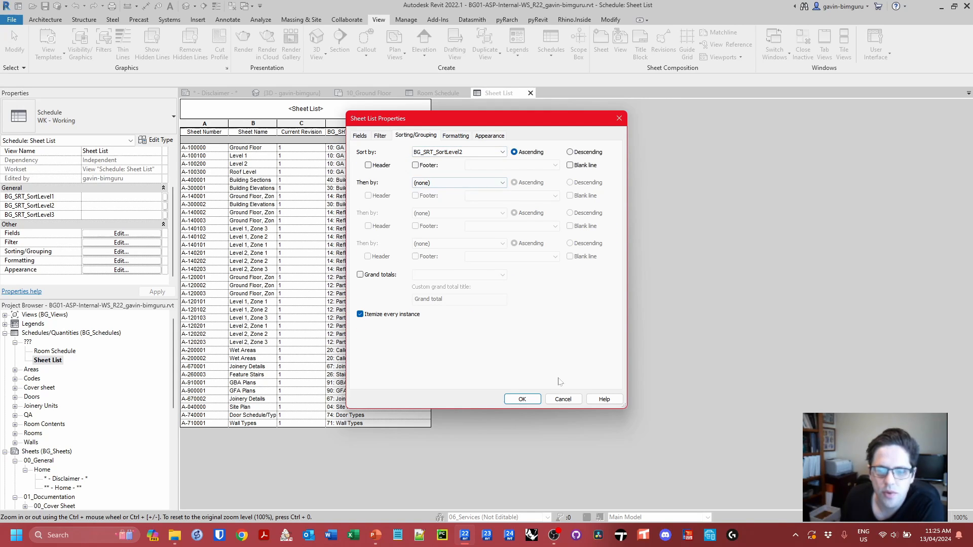
pyautogui.click(522, 399)
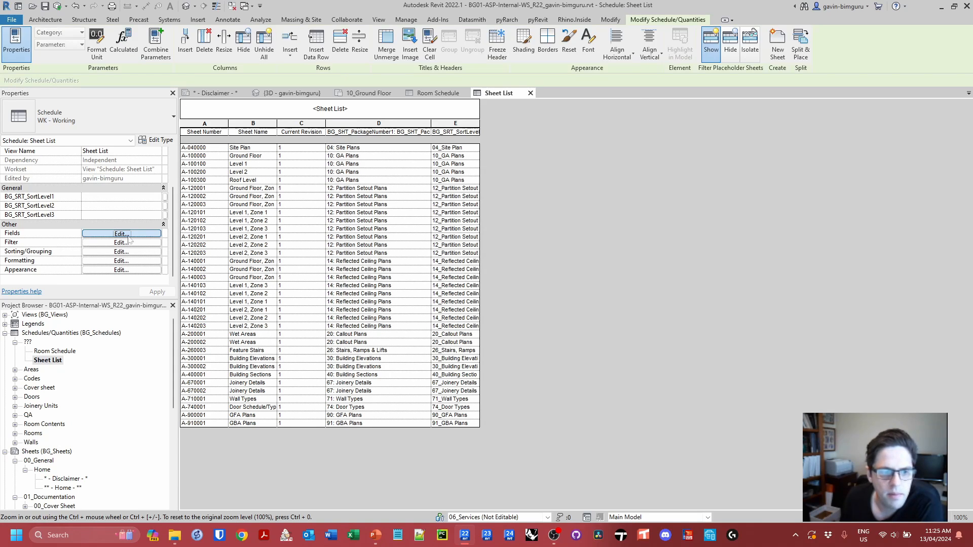
# Give the BG_SRT_SortLevel2 sort groups a header and a blank line.
pyautogui.click(121, 233)
pyautogui.click(416, 135)
pyautogui.click(369, 165)
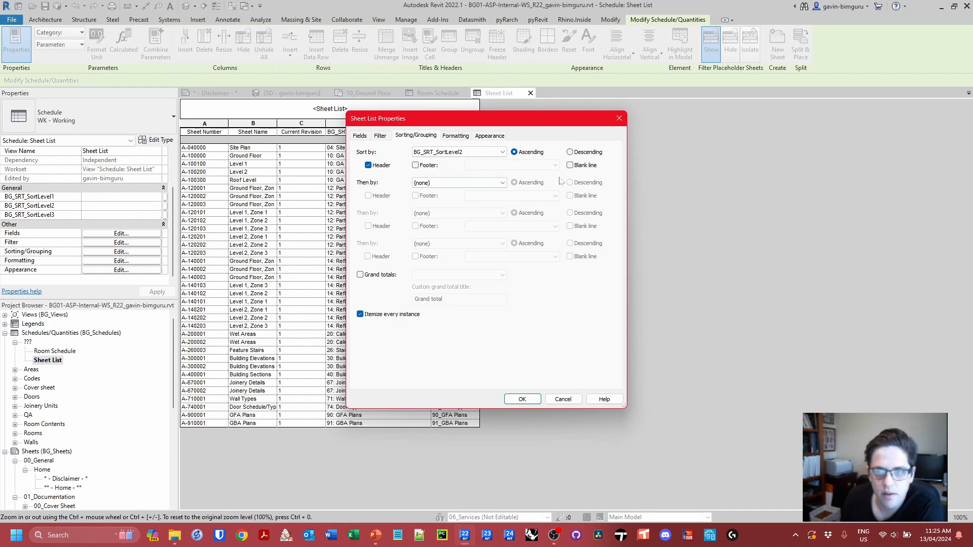
pyautogui.click(581, 167)
pyautogui.click(522, 399)
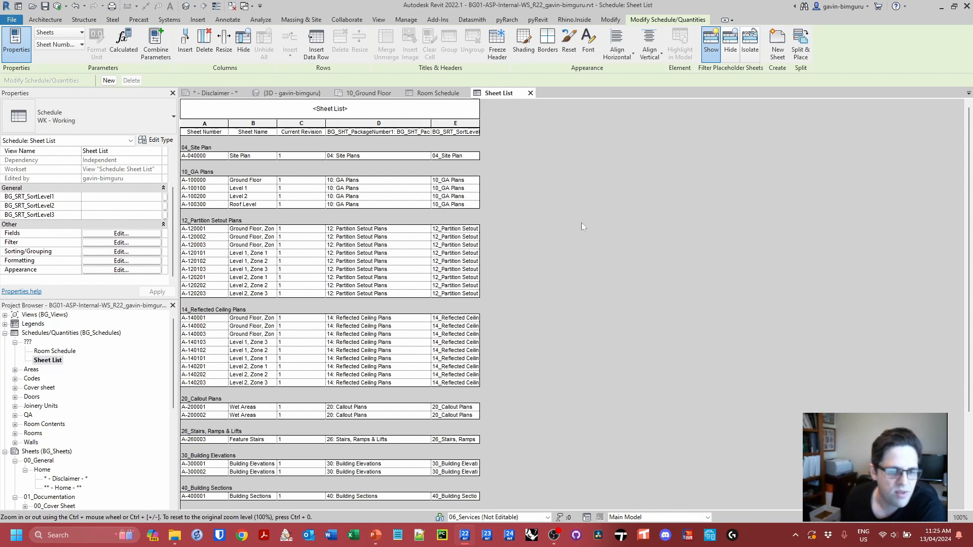
# Remove the combined package number and name field from the sheet list.
pyautogui.click(117, 234)
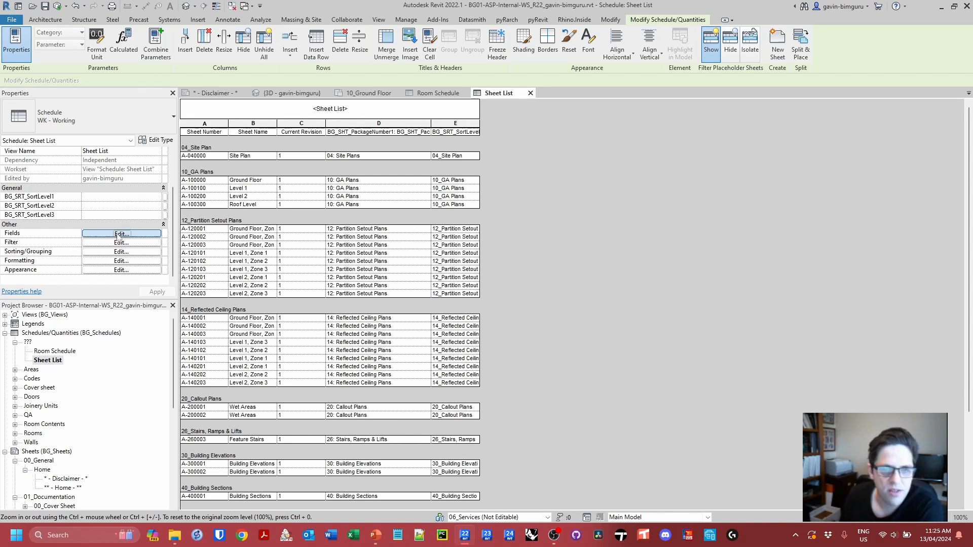
pyautogui.click(557, 230)
pyautogui.click(489, 227)
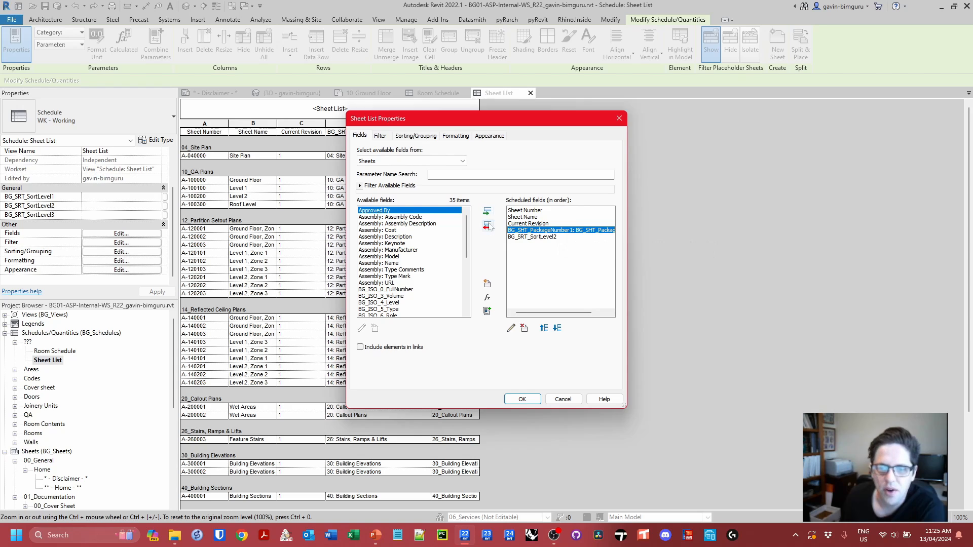
pyautogui.click(524, 276)
pyautogui.click(522, 400)
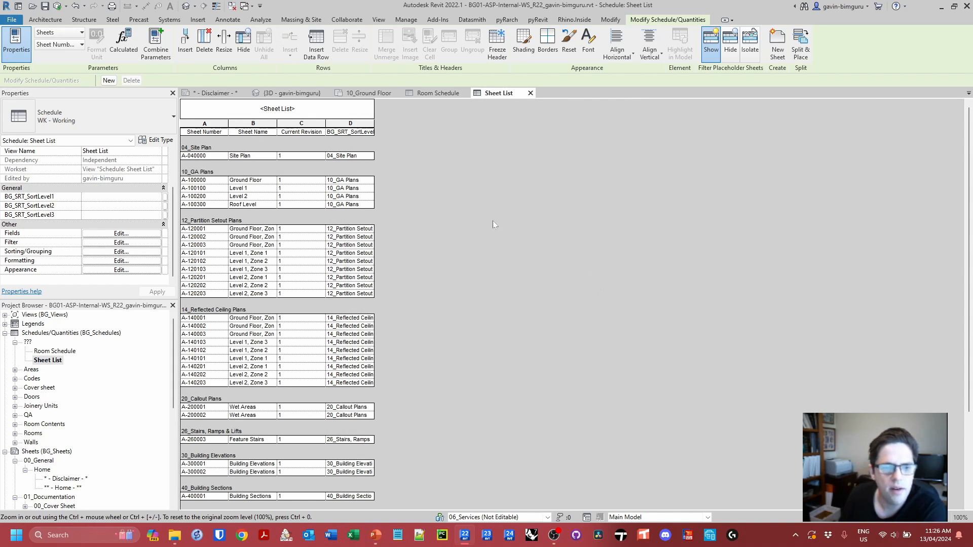
# Hide the BG_SRT_SortLevel2 field in the sheet list and widen the Sheet Name column to fit the full names.
pyautogui.click(120, 234)
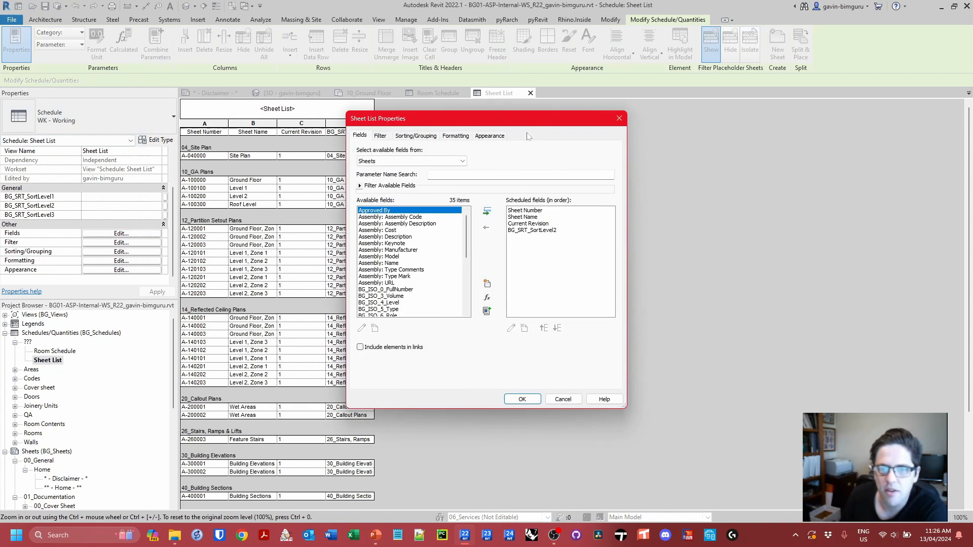
pyautogui.click(455, 136)
pyautogui.click(406, 177)
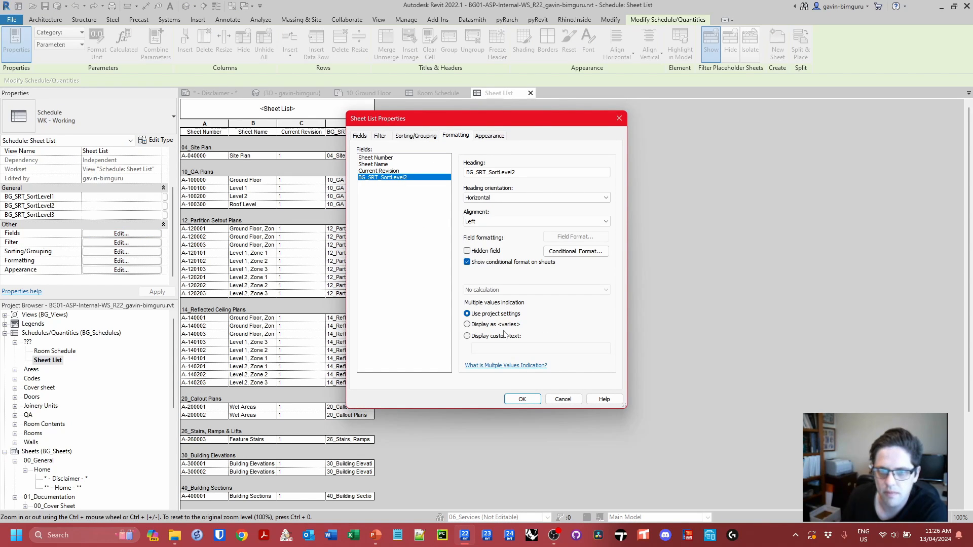
pyautogui.click(486, 252)
pyautogui.click(522, 399)
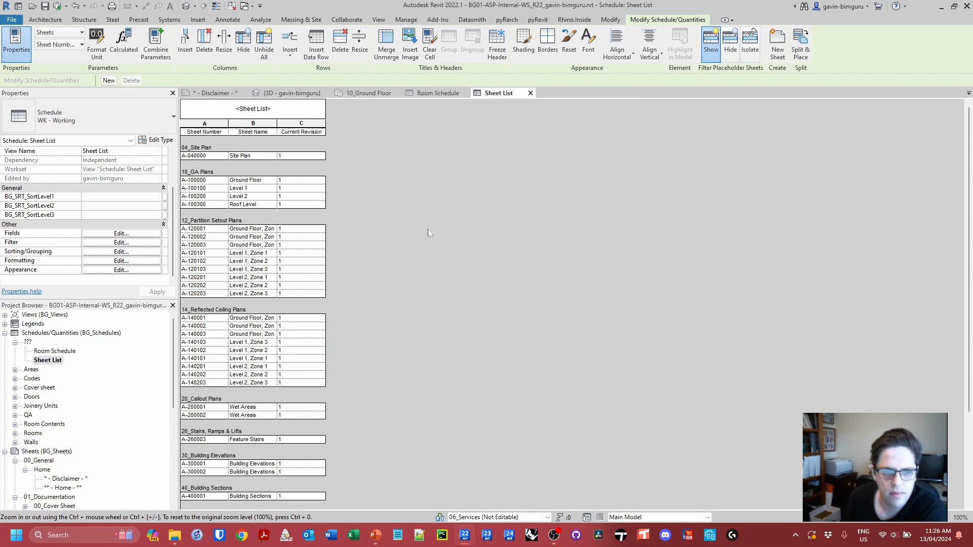
pyautogui.moveTo(313, 123); pyautogui.dragTo(338, 123)
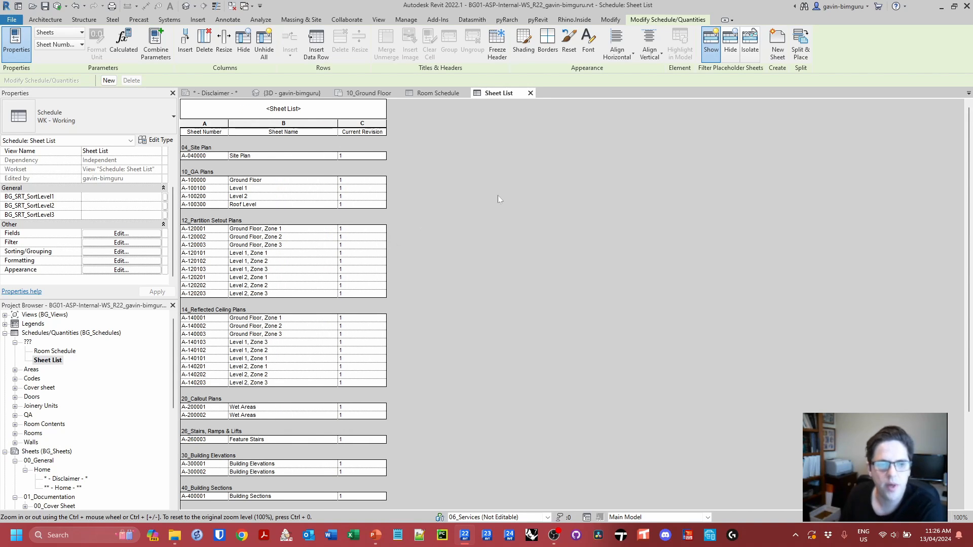
# Include elements in links in the sheet list and review the listed sheet groups.
pyautogui.scroll(-5, 498, 195)
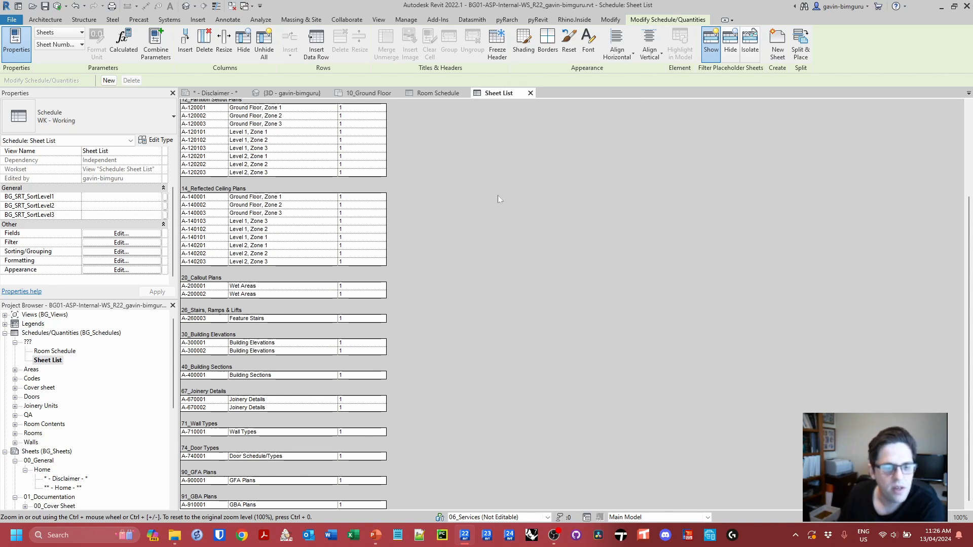
pyautogui.click(141, 232)
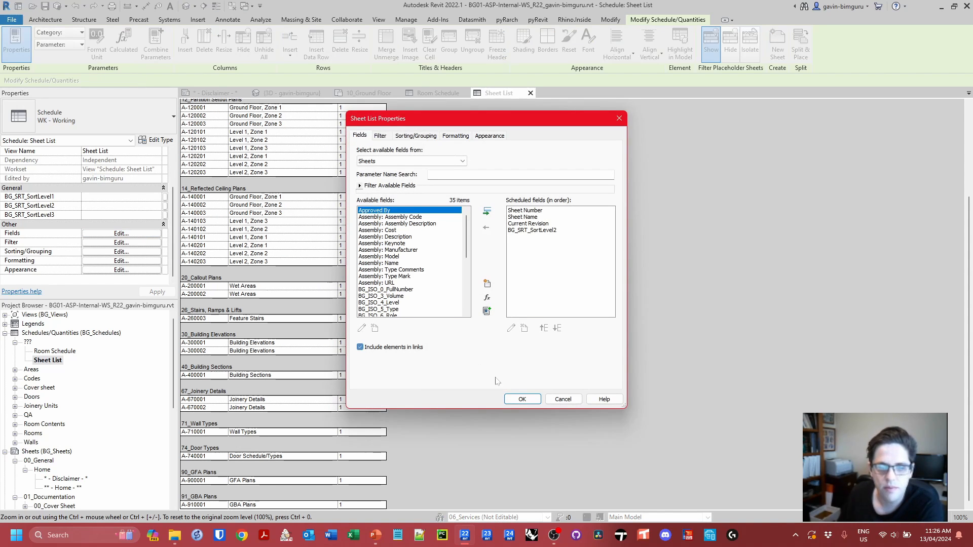
pyautogui.click(522, 399)
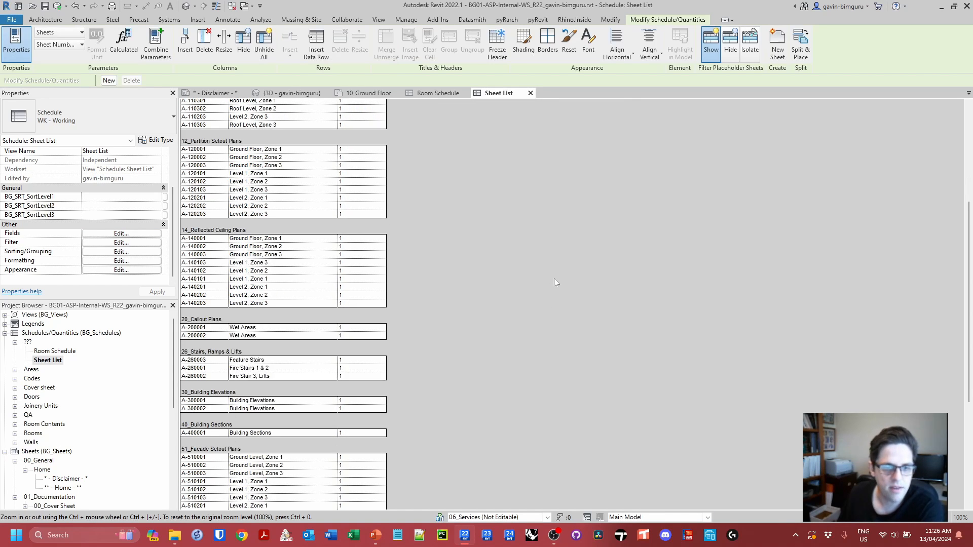
pyautogui.scroll(-5, 554, 279)
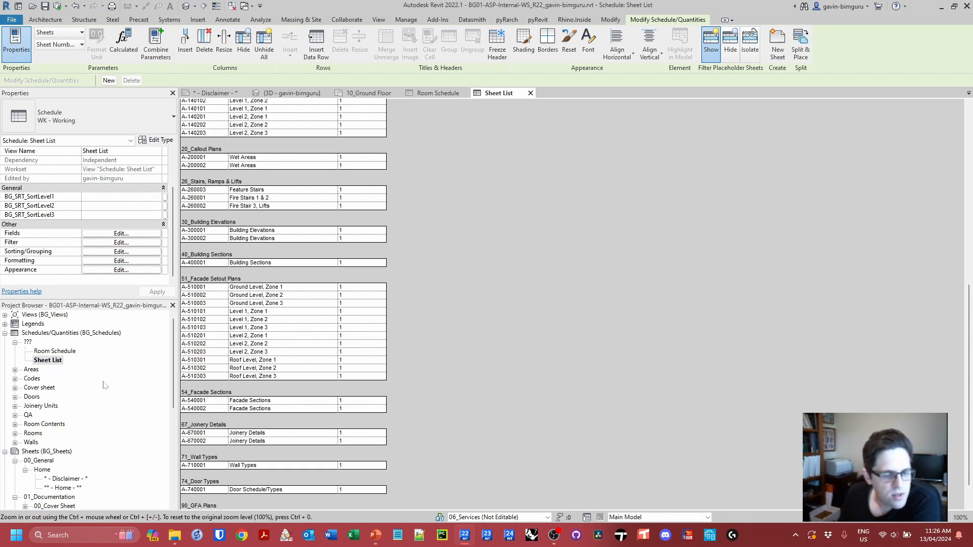
# Exclude the A-100300 Roof Level sheet from the sheet list through its Appears In Sheet List property.
pyautogui.scroll(-4, 101, 405)
pyautogui.click(84, 460)
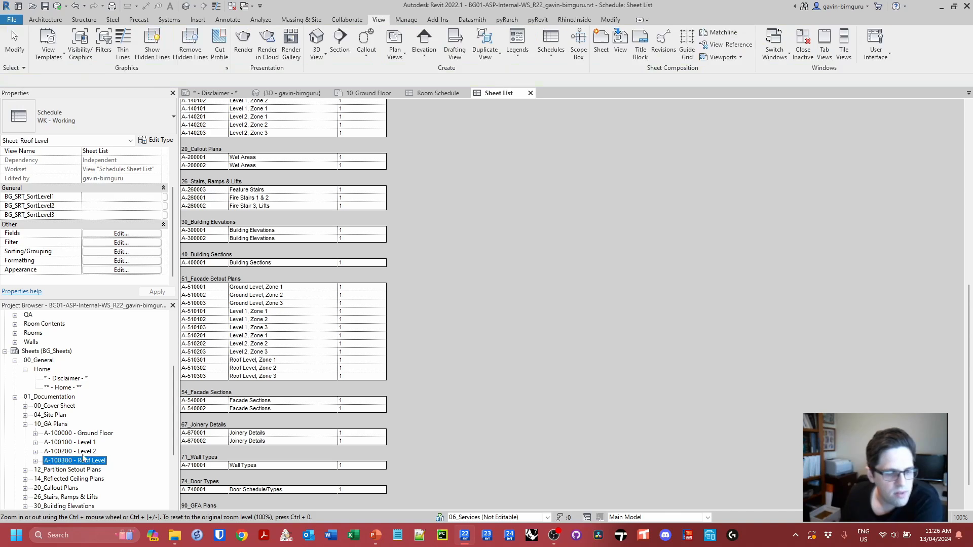
pyautogui.scroll(-4, 102, 238)
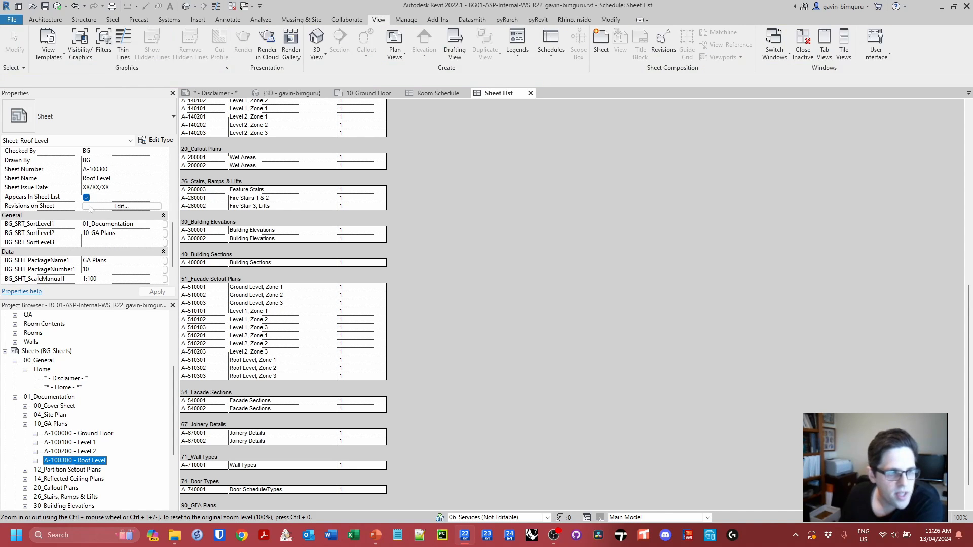
pyautogui.scroll(15, 261, 289)
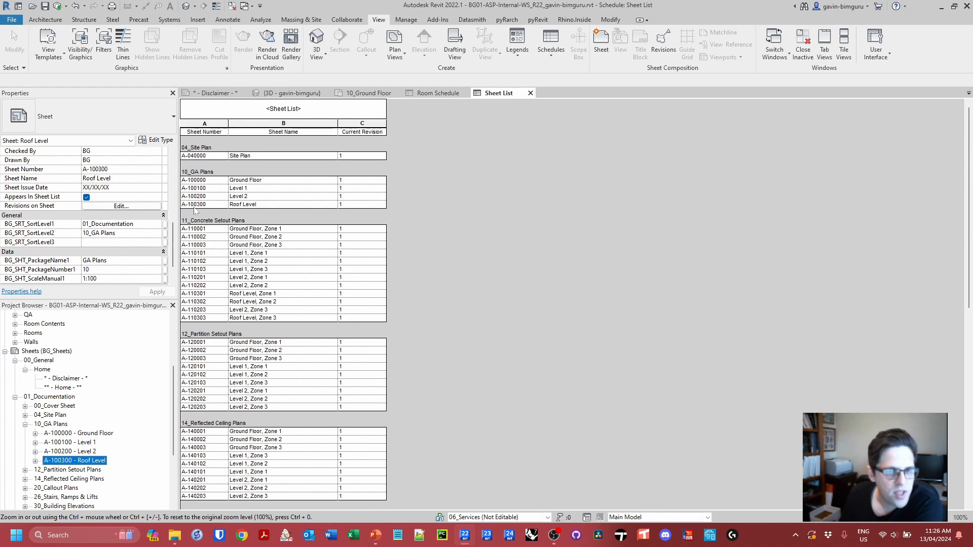
pyautogui.click(87, 198)
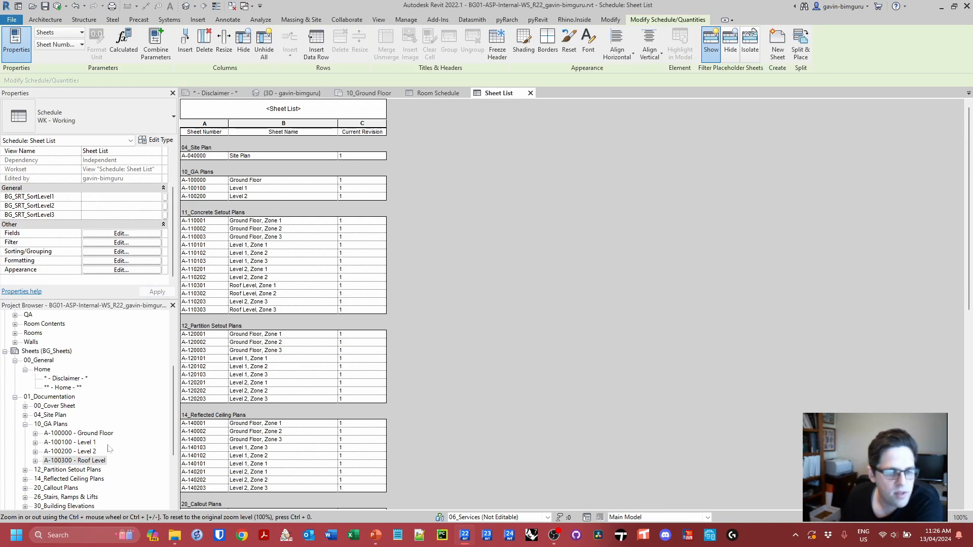
# Restore the A-100300 Roof Level sheet to the sheet list.
pyautogui.click(102, 461)
pyautogui.scroll(3, 97, 208)
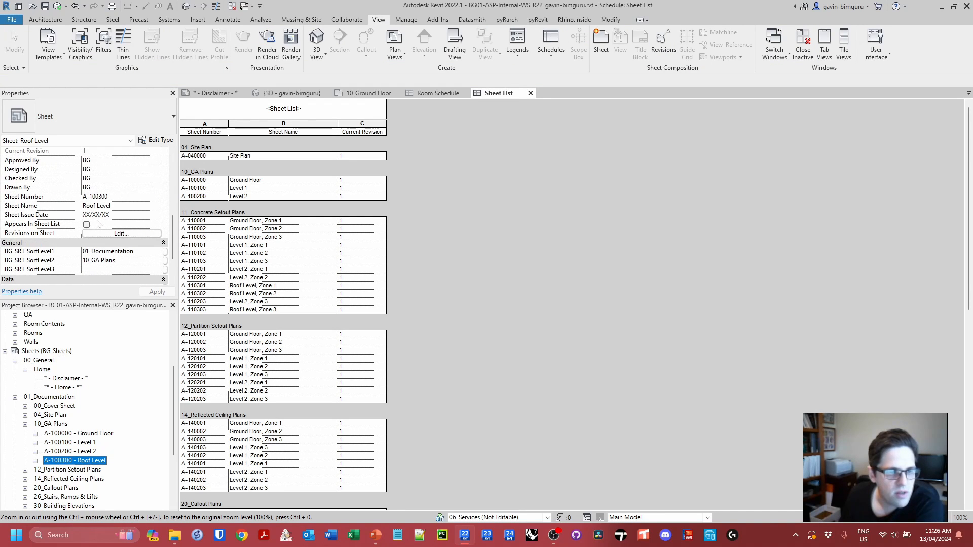
pyautogui.click(87, 225)
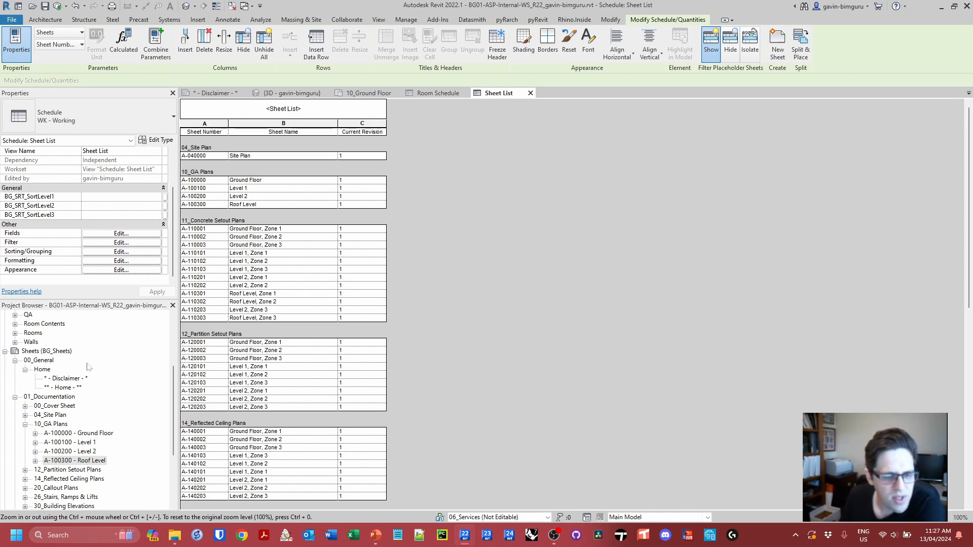
# Make the dummy sheets A-540001 and A-540002 under 54_Facade Sections appear in the sheet list.
pyautogui.scroll(-4, 87, 366)
pyautogui.click(68, 473)
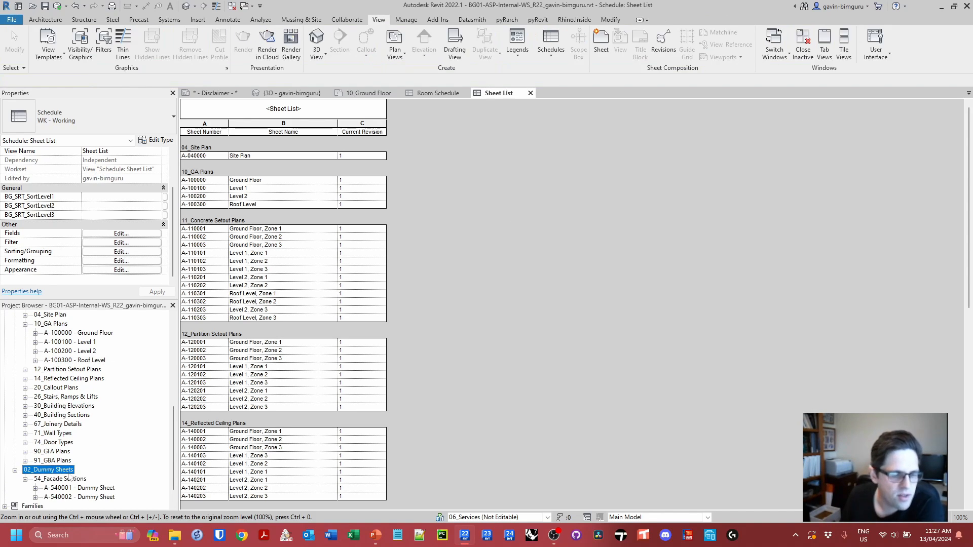
pyautogui.click(84, 488)
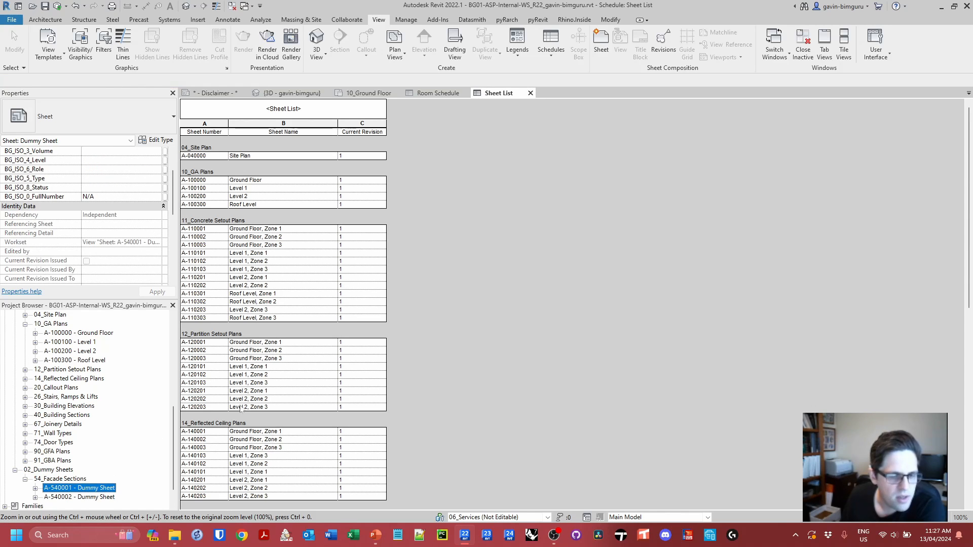
pyautogui.scroll(-10, 438, 355)
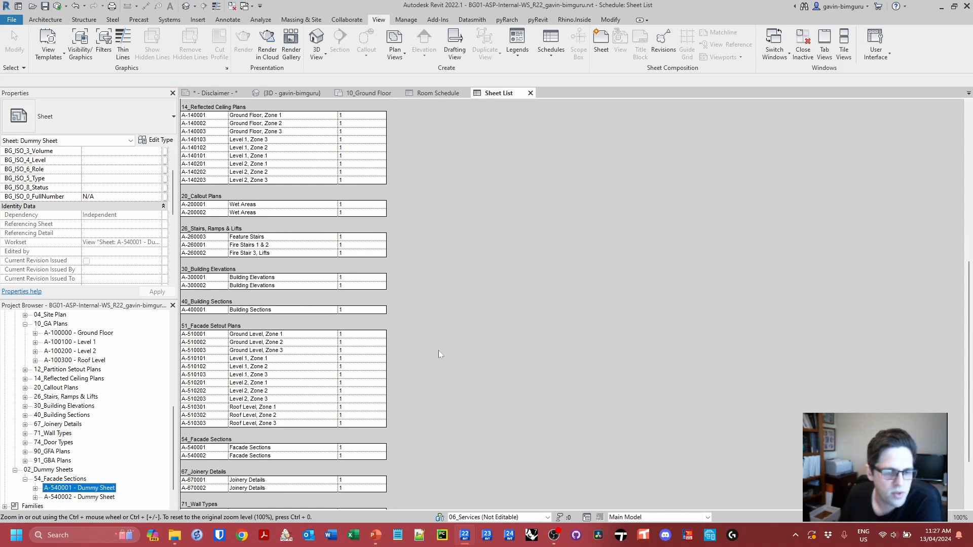
pyautogui.scroll(-3, 439, 354)
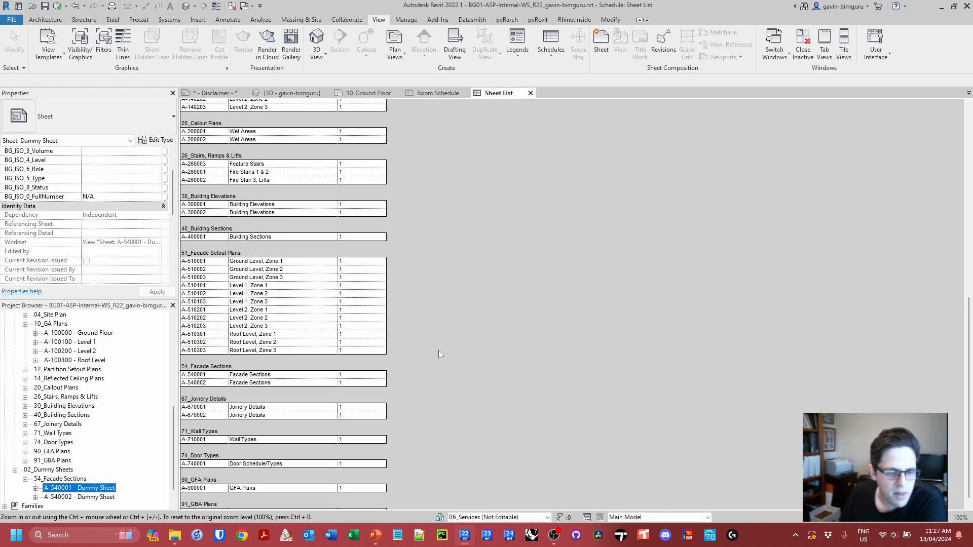
pyautogui.scroll(-1, 439, 351)
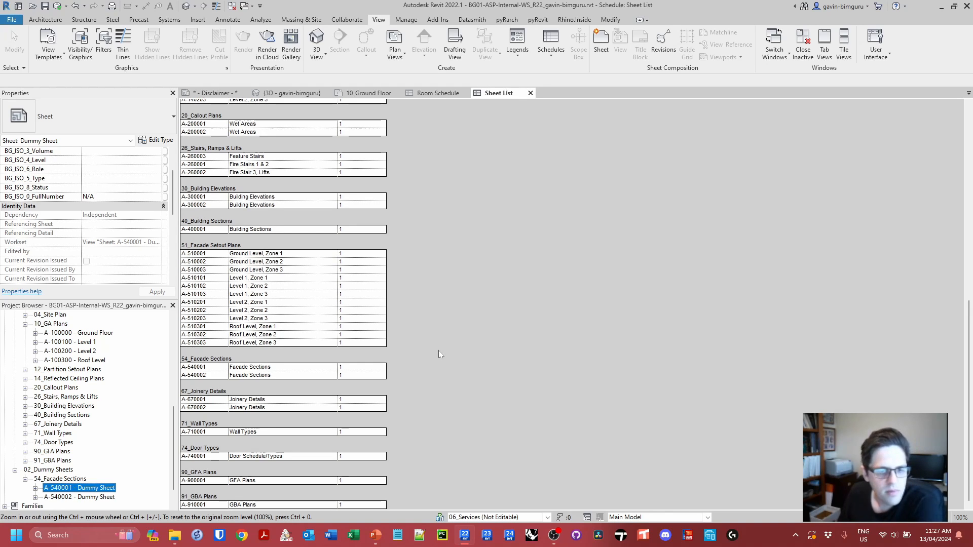
pyautogui.scroll(-5, 96, 232)
pyautogui.click(87, 225)
pyautogui.click(72, 498)
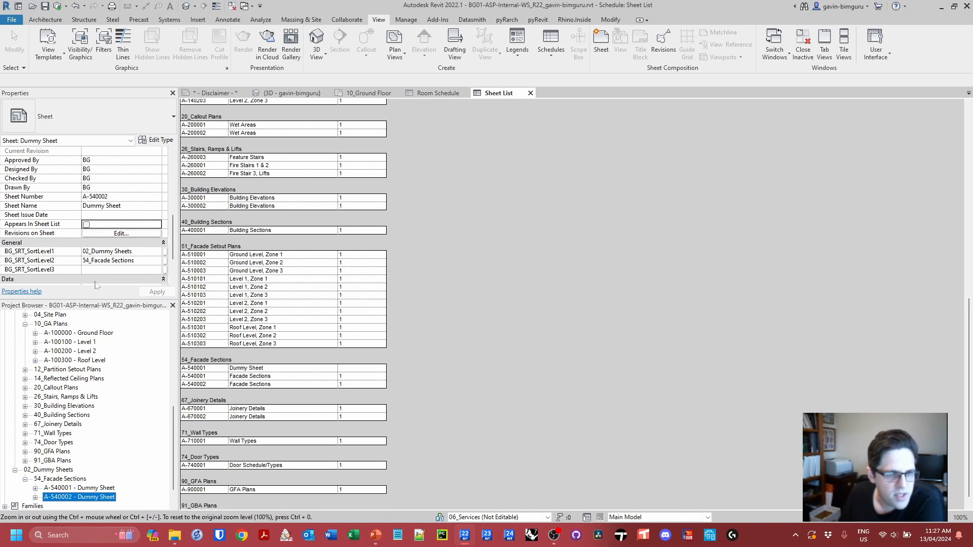
pyautogui.click(86, 224)
pyautogui.click(363, 351)
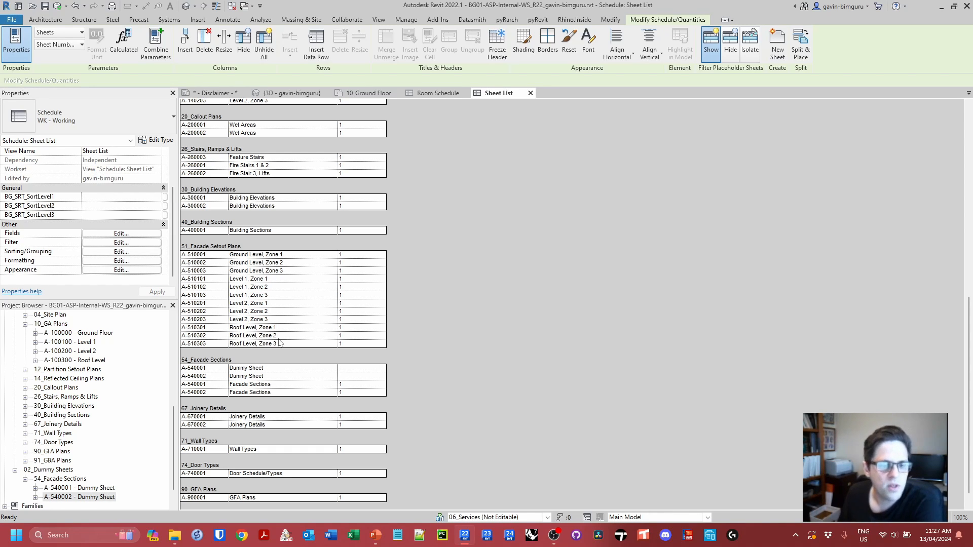
# Open the sheet list's filter settings and place the dialog clear of the schedule.
pyautogui.click(121, 234)
pyautogui.click(380, 135)
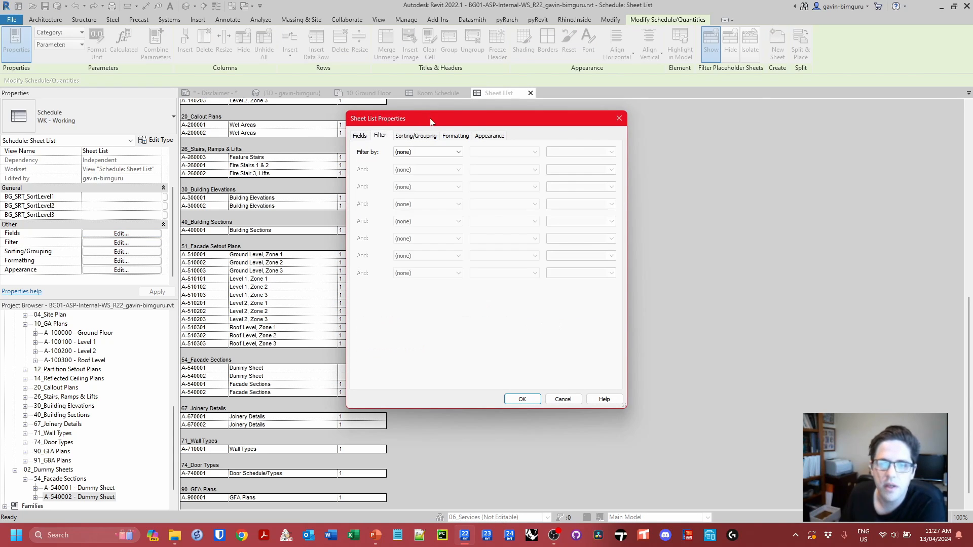
pyautogui.moveTo(431, 120); pyautogui.dragTo(572, 130)
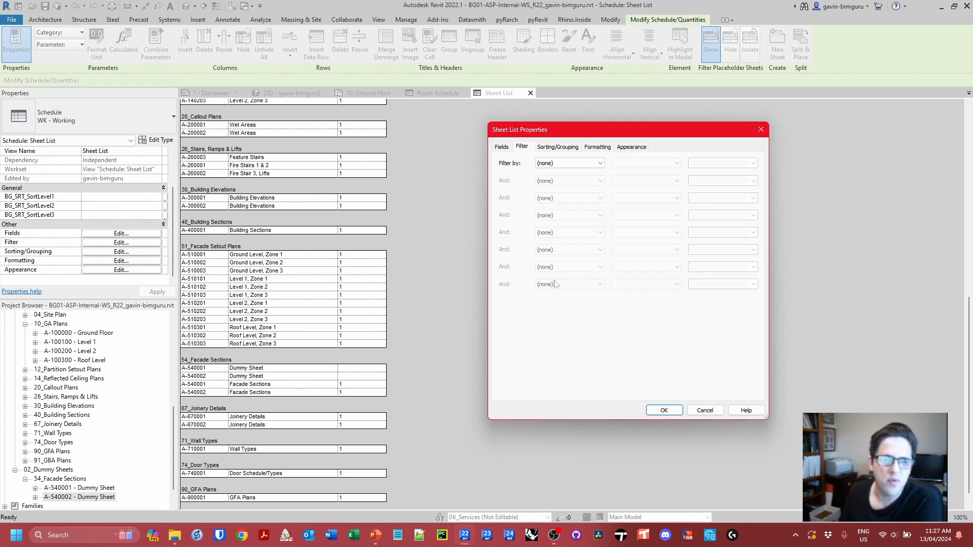
# Try a sheet list filter on BG_SRT_SortLevel2 with the does not equal rule and examine the values offered.
pyautogui.click(601, 162)
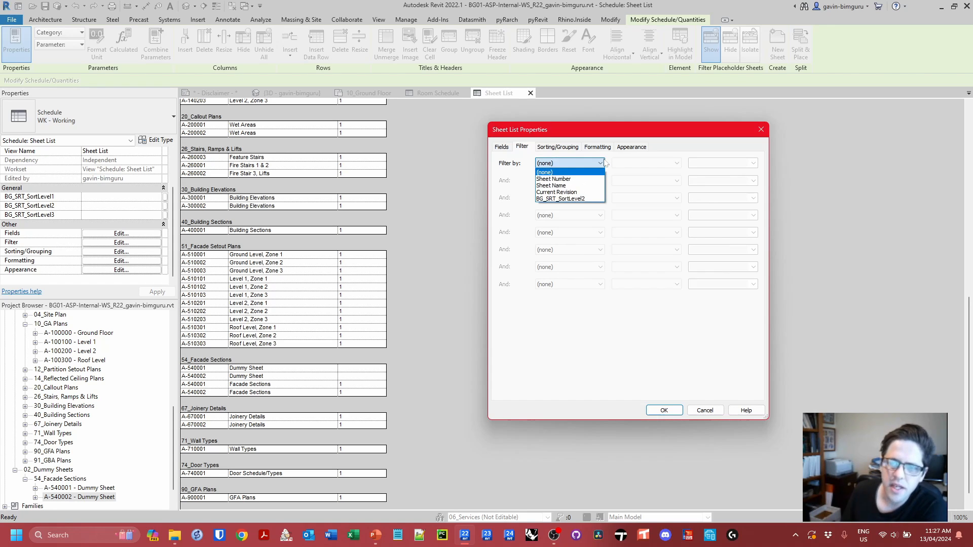
pyautogui.click(595, 199)
pyautogui.click(676, 163)
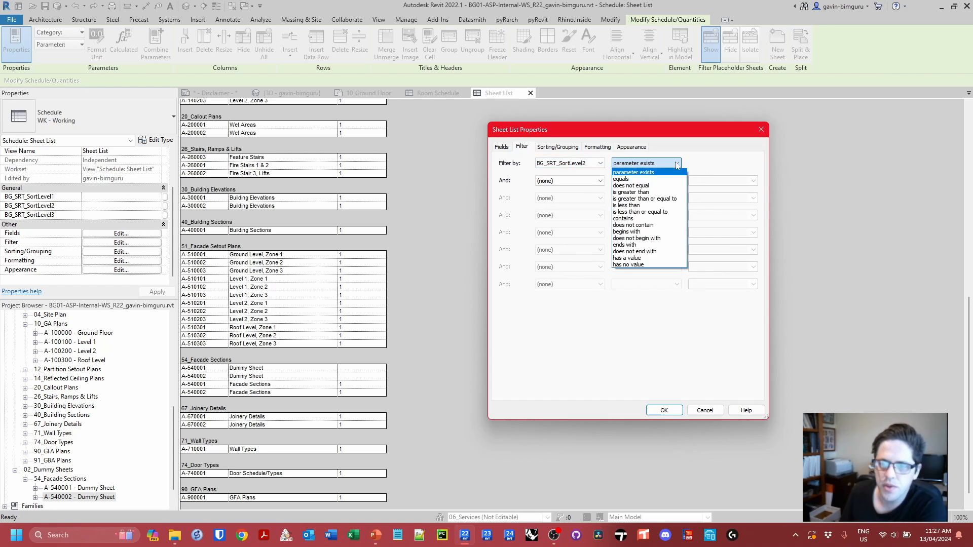
pyautogui.click(631, 186)
pyautogui.click(753, 163)
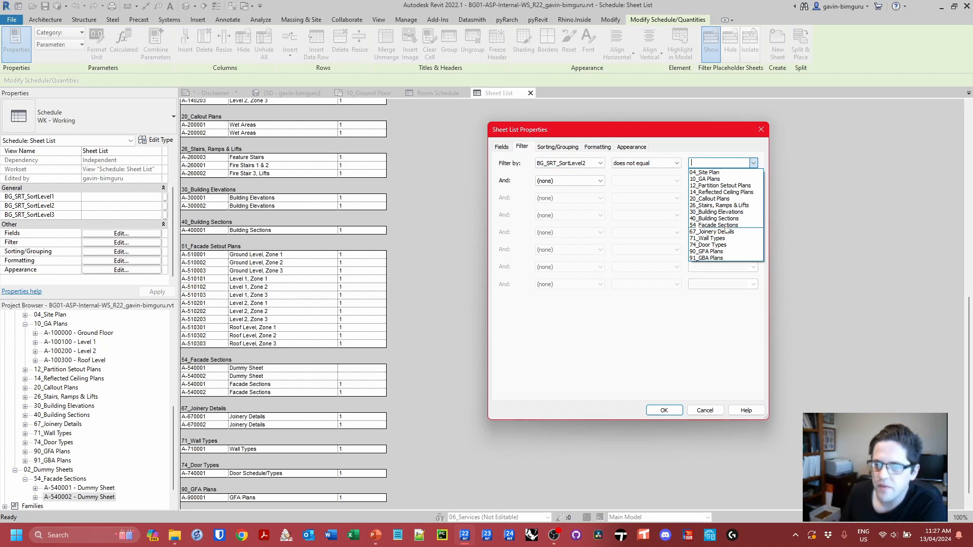
pyautogui.click(657, 167)
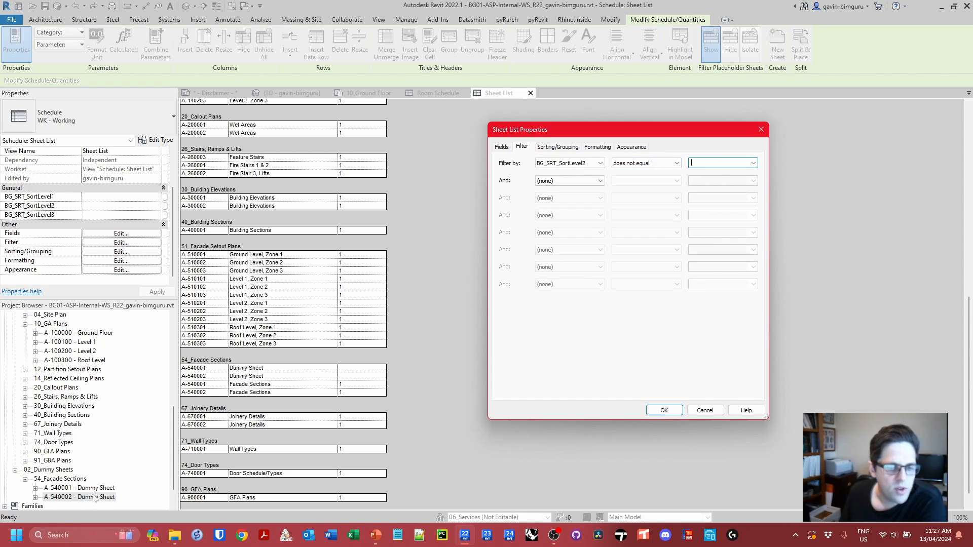
pyautogui.click(581, 163)
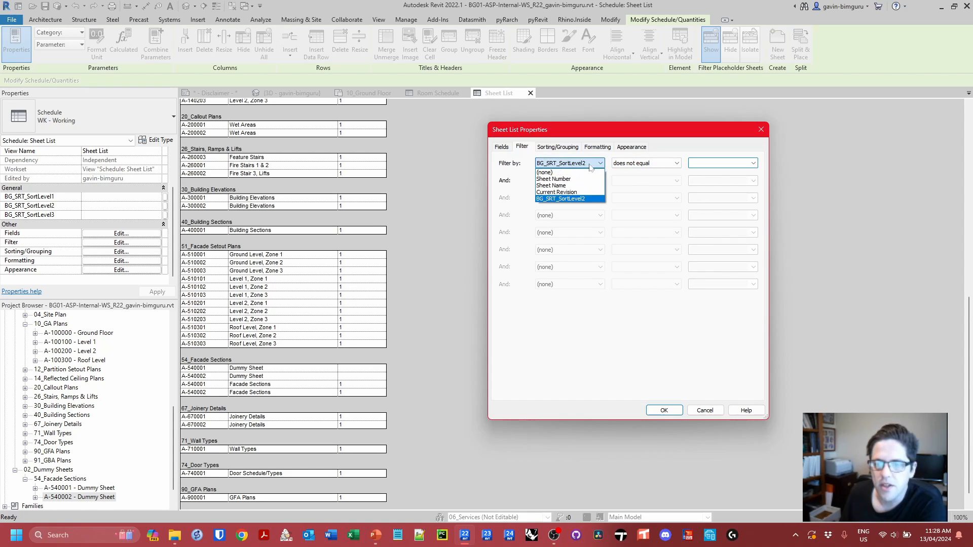
pyautogui.click(580, 163)
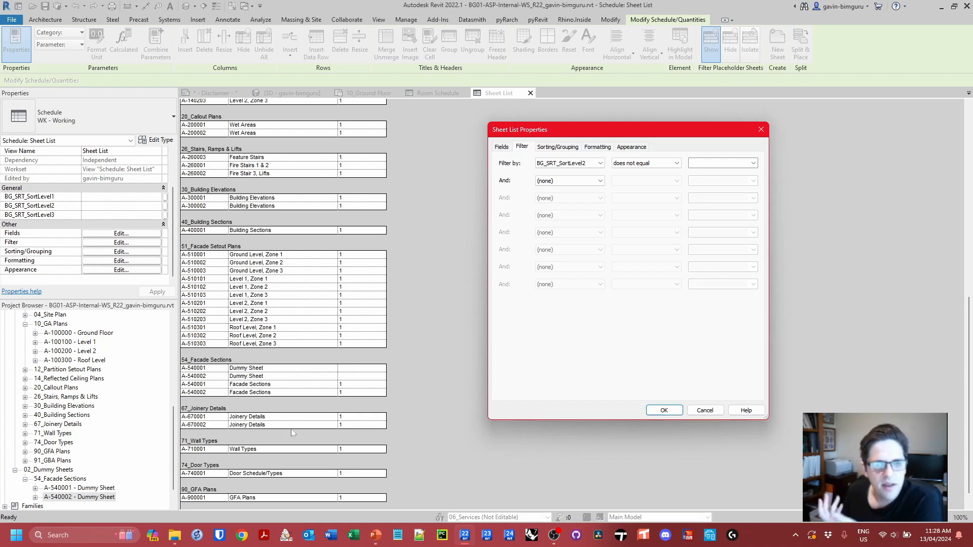
# Filter the sheet list to sheets whose Sheet Name contains "Dummy".
pyautogui.click(588, 164)
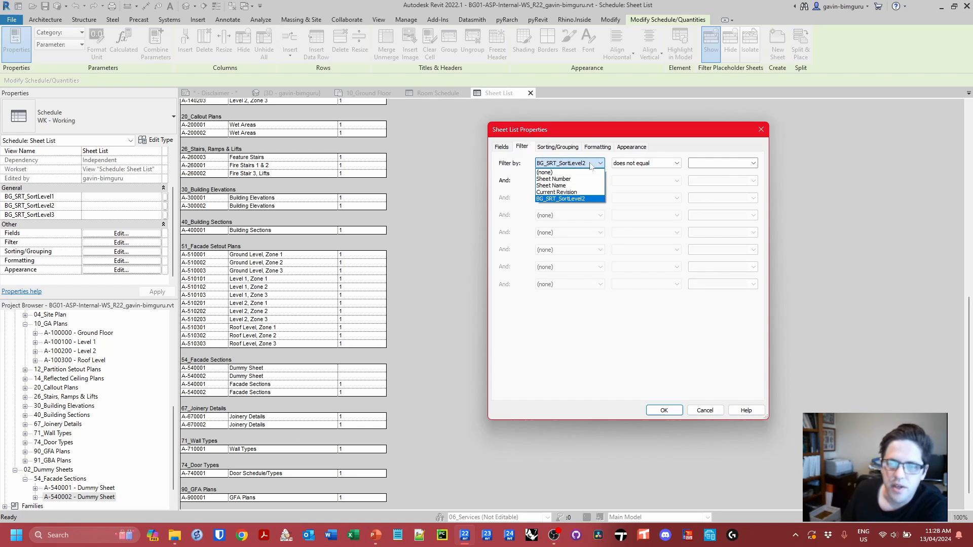
pyautogui.click(575, 185)
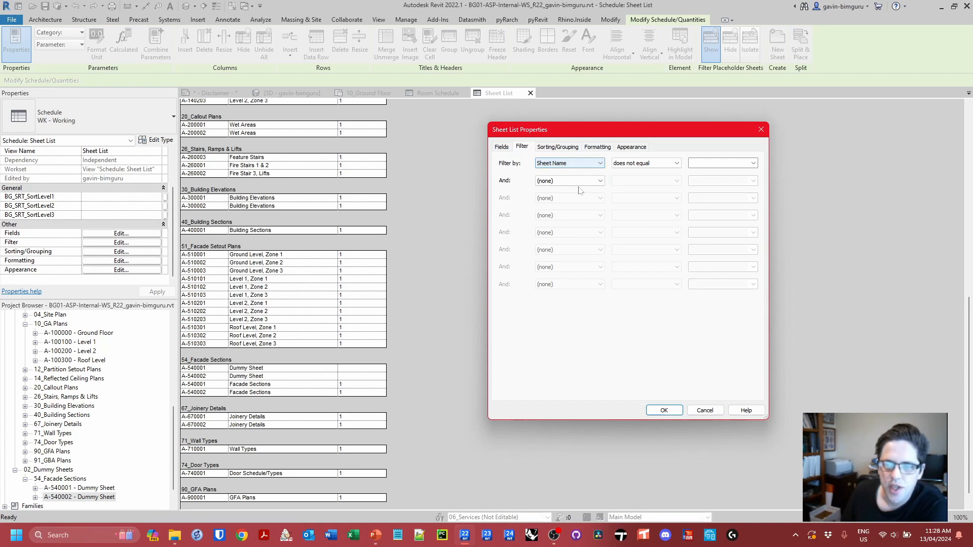
pyautogui.click(640, 166)
pyautogui.click(653, 212)
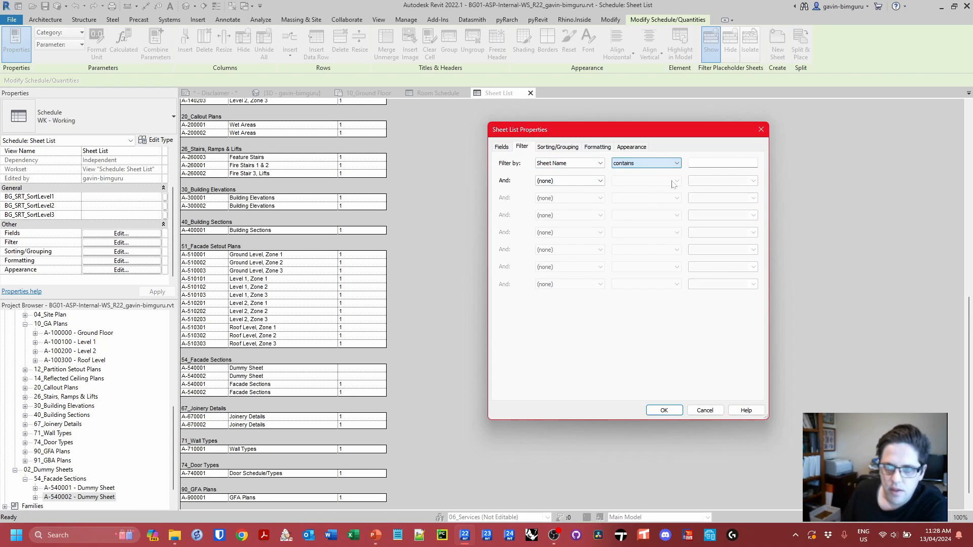
pyautogui.click(691, 162)
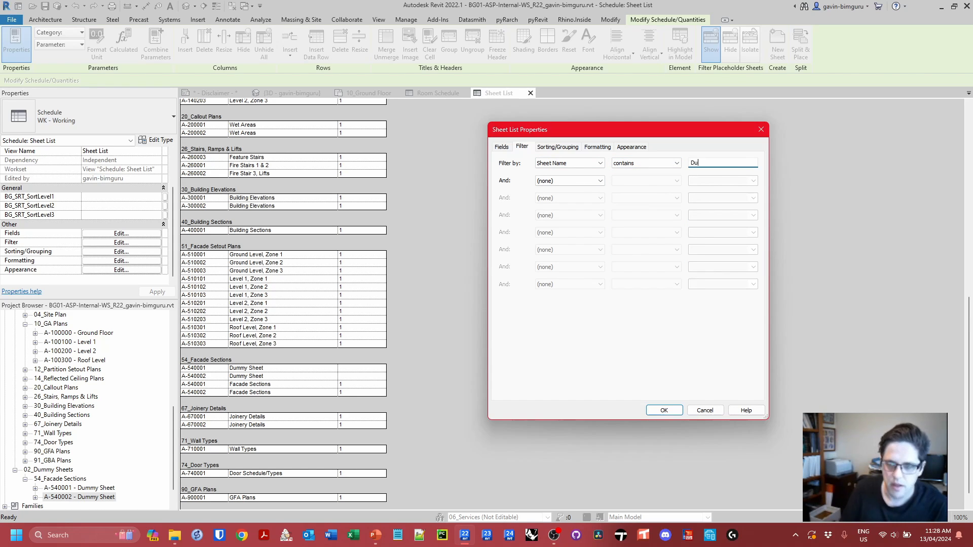
pyautogui.click(662, 410)
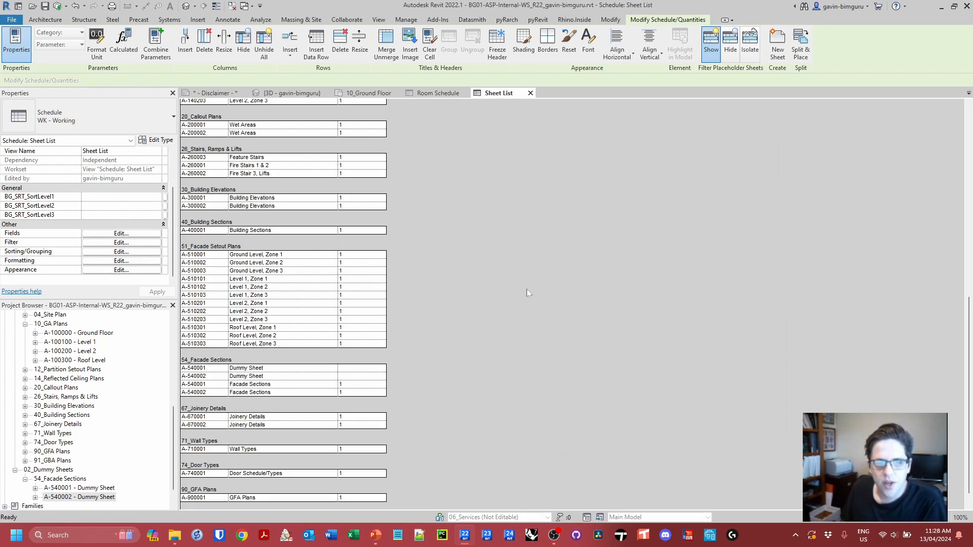
# Switch the Sheet Name filter rule to does not contain "Dummy" and check the 54_Facade Sections group in the list.
pyautogui.click(121, 242)
pyautogui.click(669, 163)
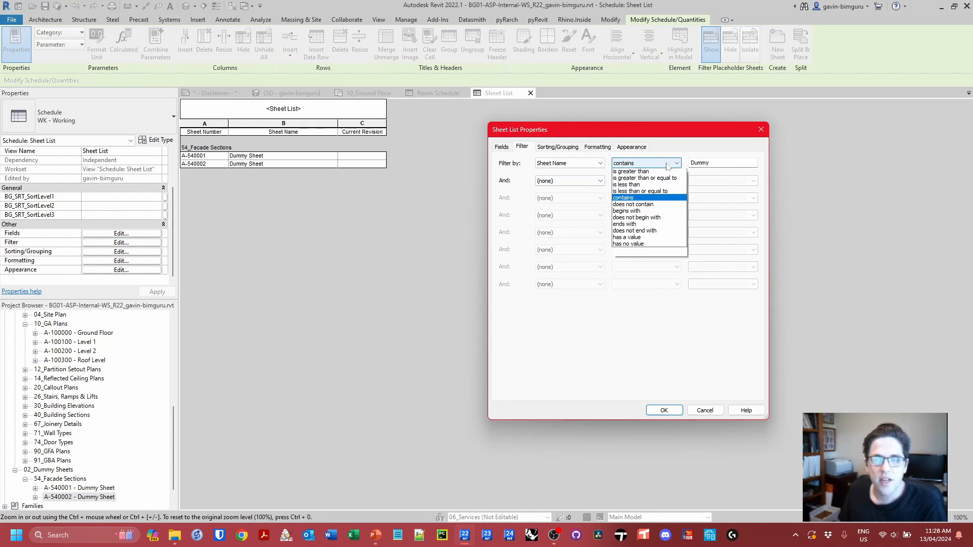
pyautogui.click(667, 219)
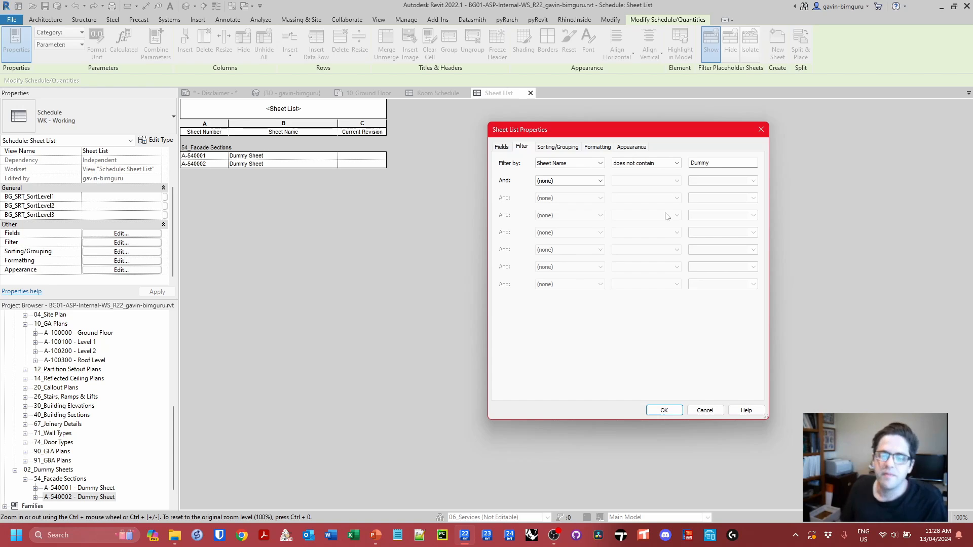
pyautogui.click(663, 410)
pyautogui.scroll(-3, 573, 309)
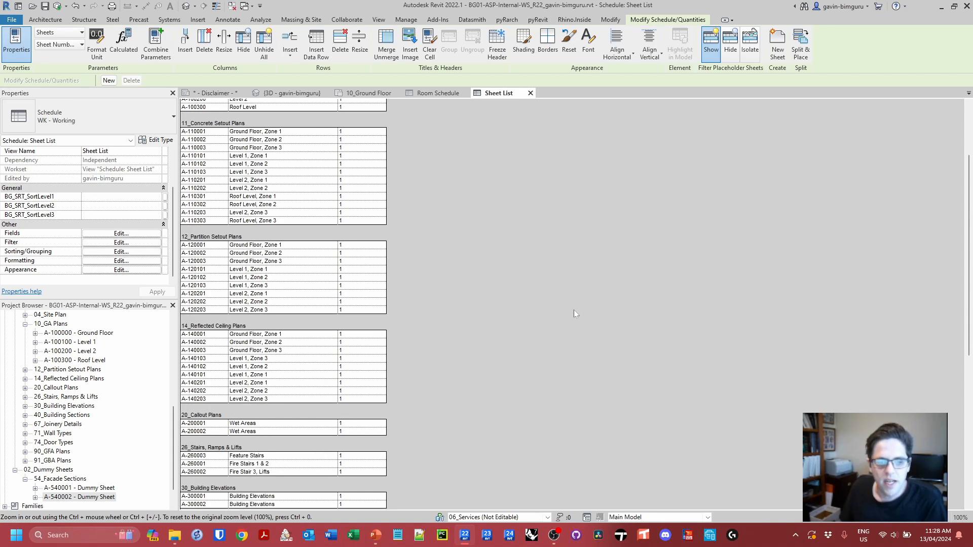
pyautogui.scroll(-10, 573, 309)
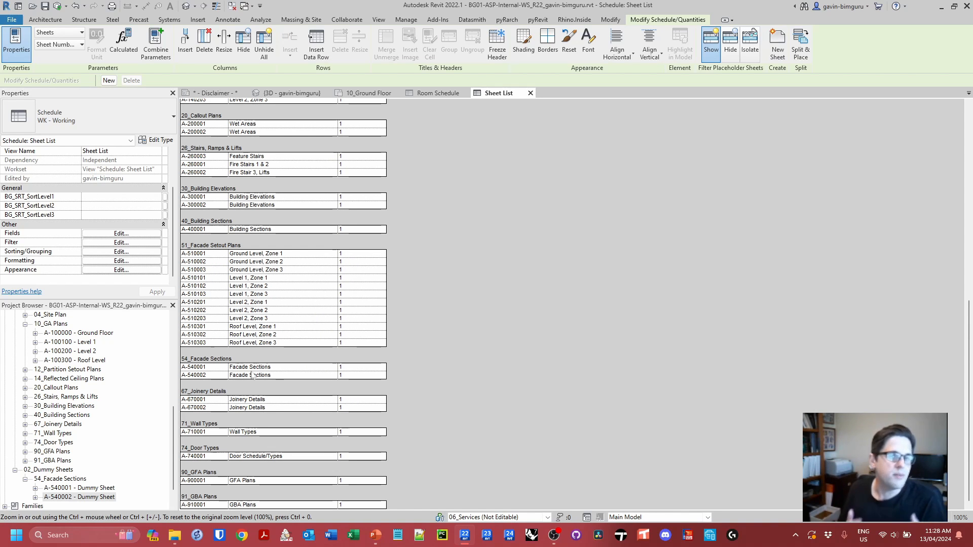
pyautogui.click(104, 489)
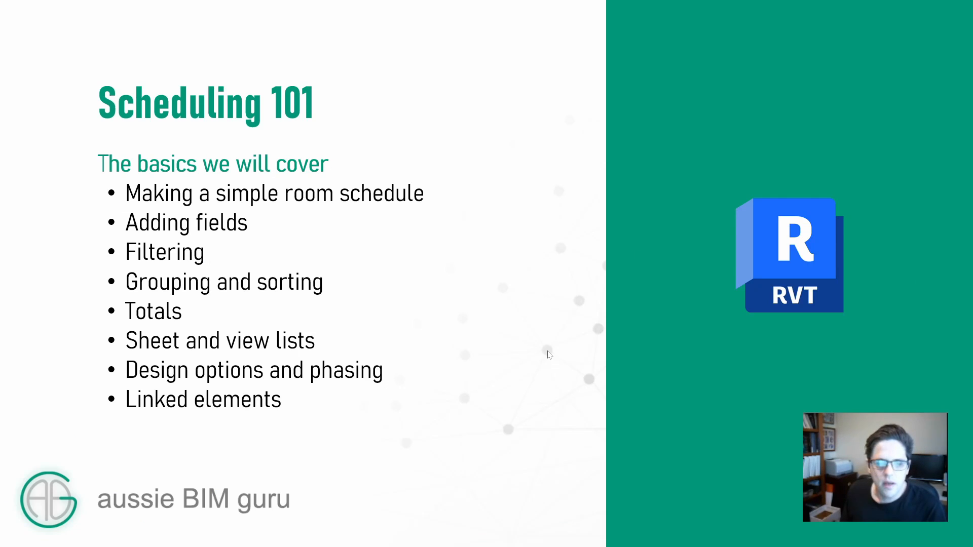
pyautogui.click(547, 351)
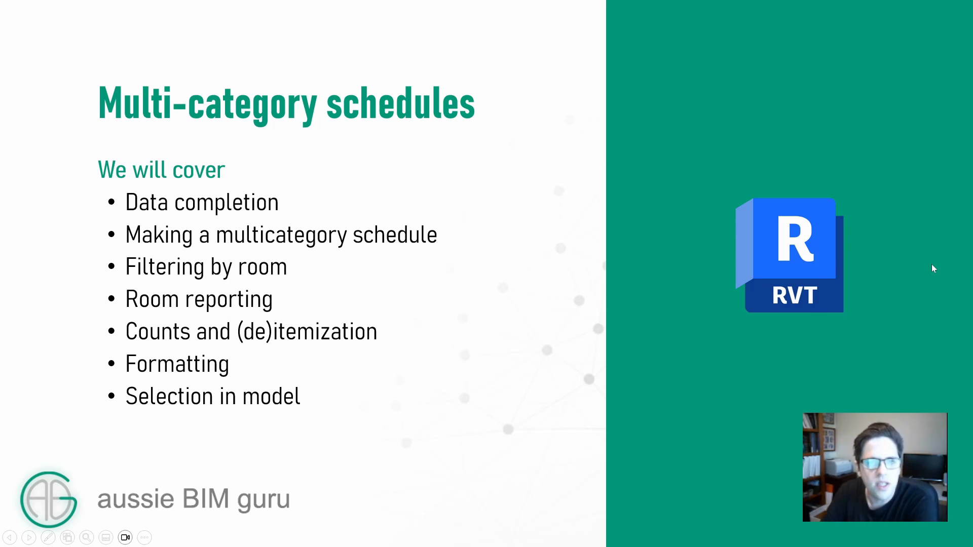
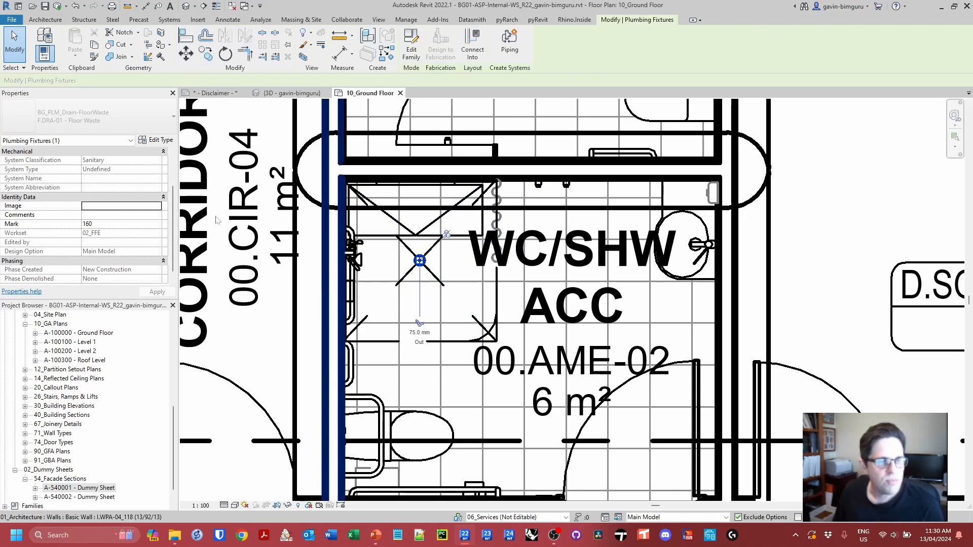
# Inspect the properties of the accessible toilet backrest in the WC/SHW ACC room, ending with nothing selected.
pyautogui.click(373, 400)
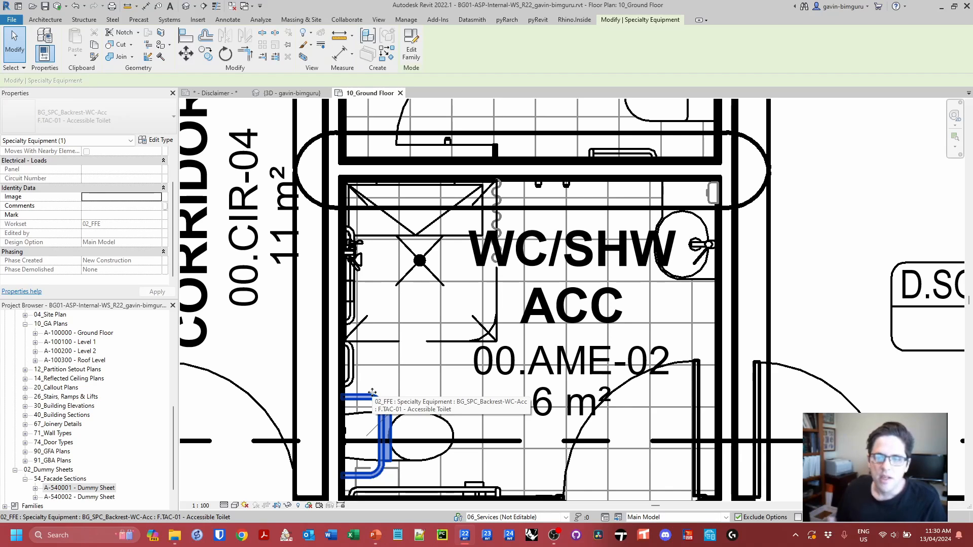
pyautogui.press('Escape')
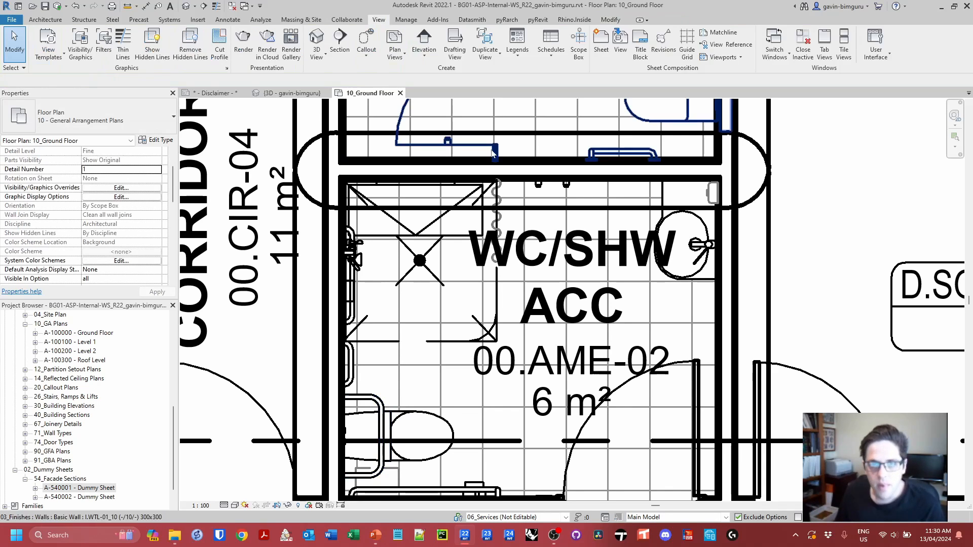
# Create a new Multi-Category schedule of building components with the phase set to New Construction.
pyautogui.click(551, 43)
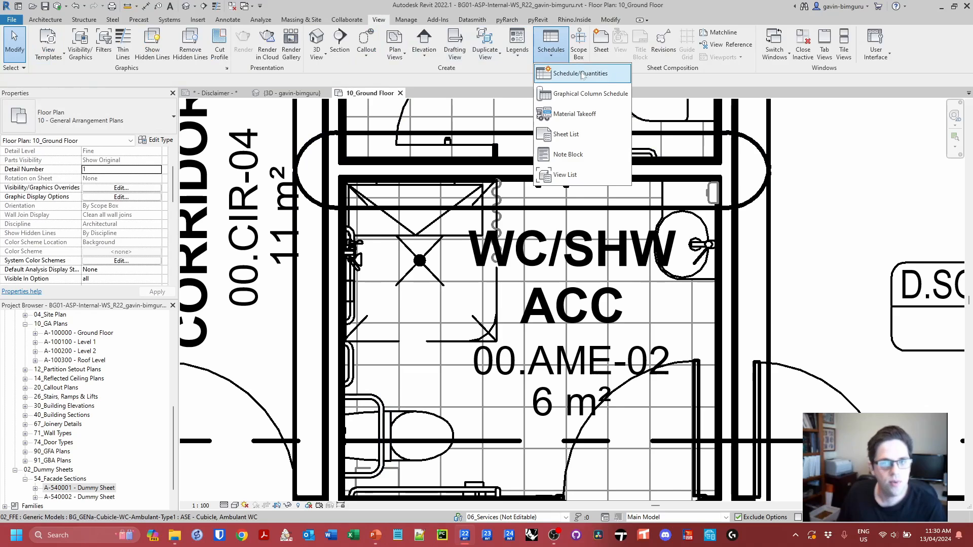
pyautogui.click(586, 77)
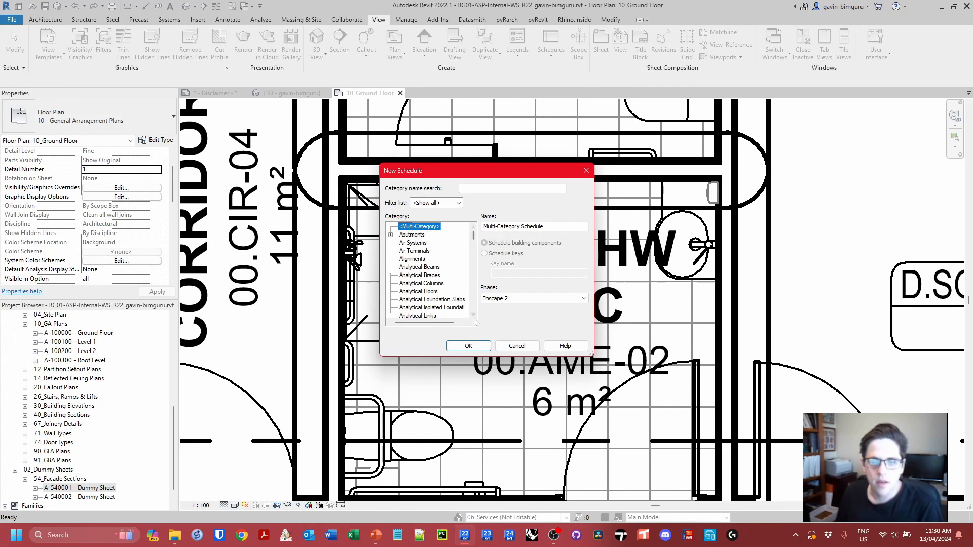
pyautogui.click(498, 300)
pyautogui.click(503, 320)
pyautogui.click(478, 348)
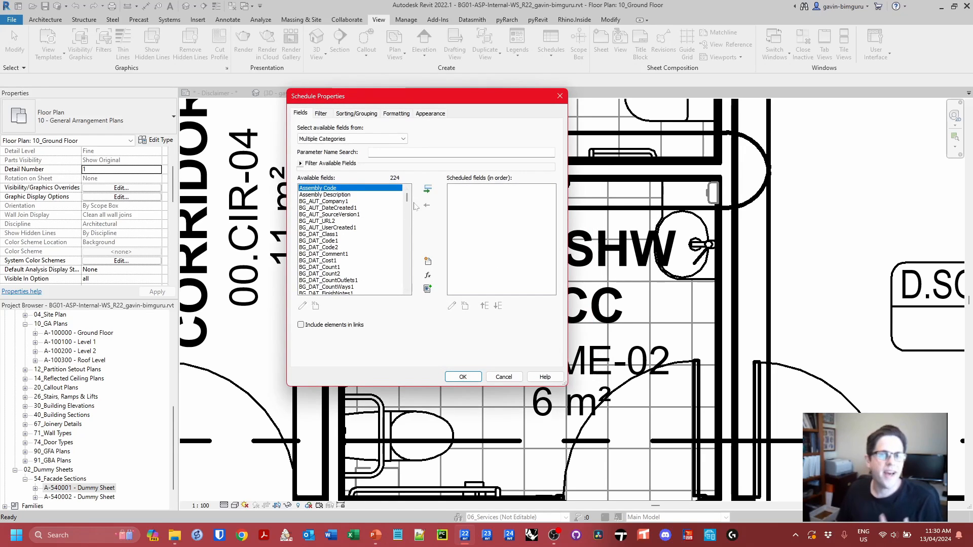
# Switch the available fields to the Room category and add Room: Number to the multi-category schedule.
pyautogui.click(372, 139)
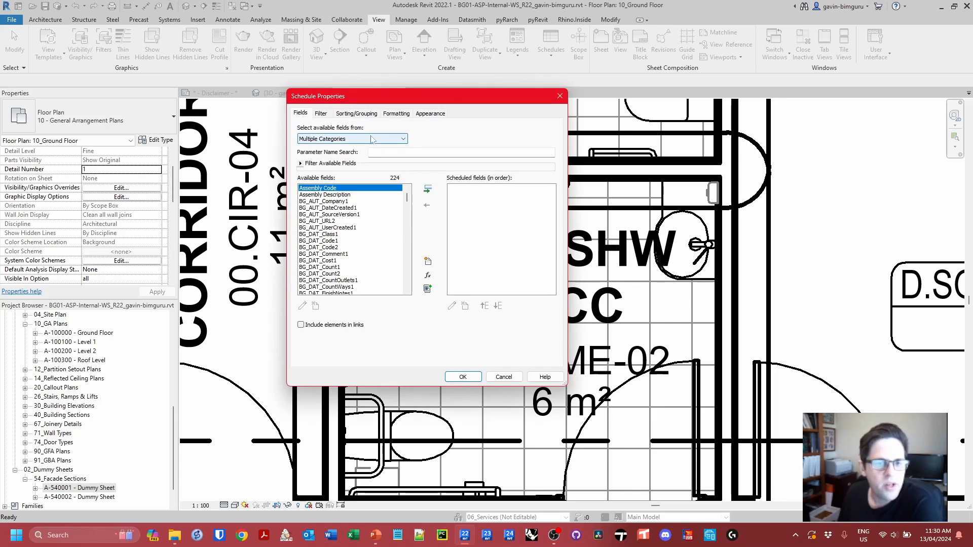
pyautogui.click(372, 140)
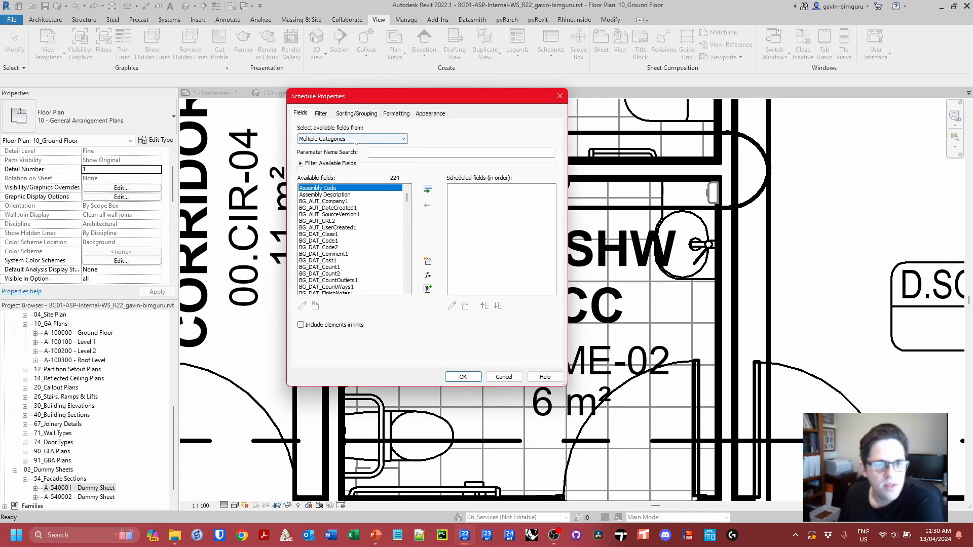
pyautogui.click(355, 141)
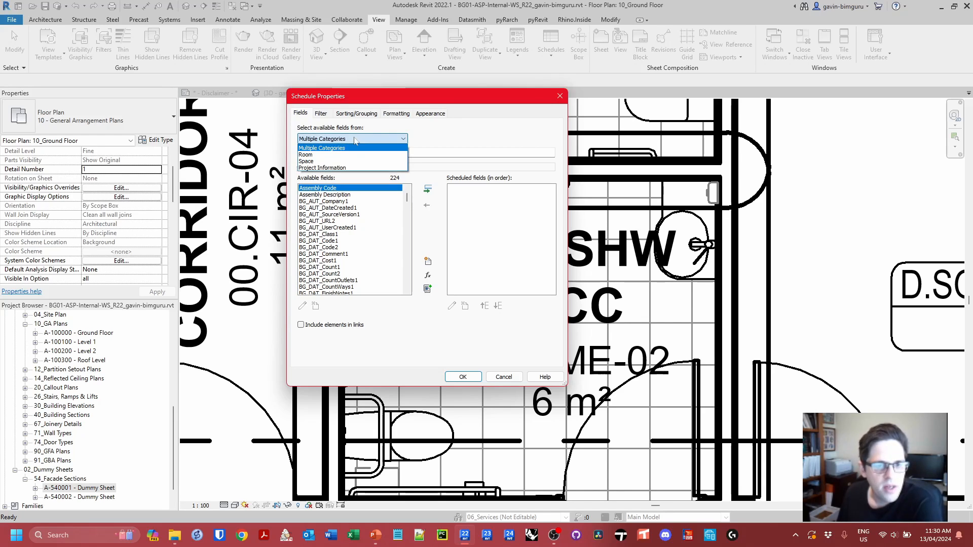
pyautogui.click(319, 154)
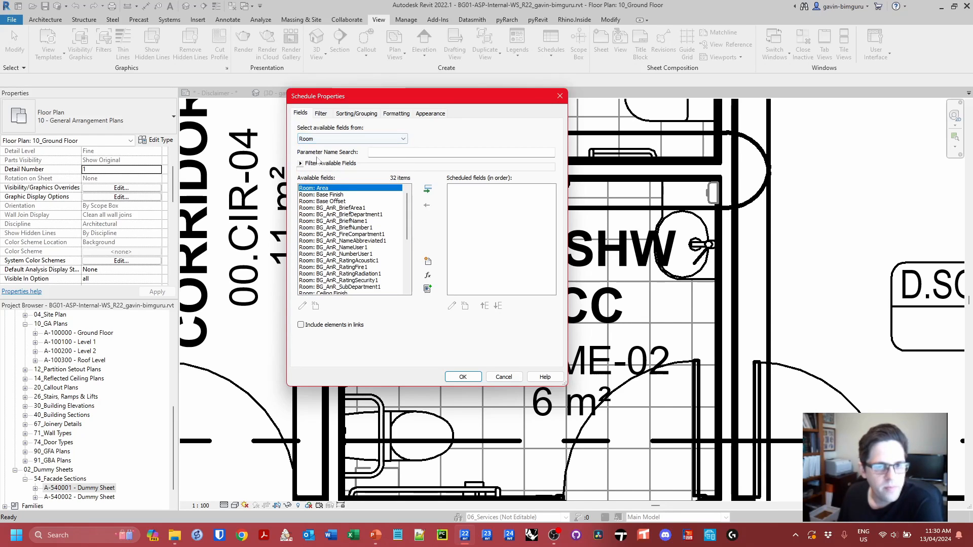
pyautogui.scroll(-5, 409, 205)
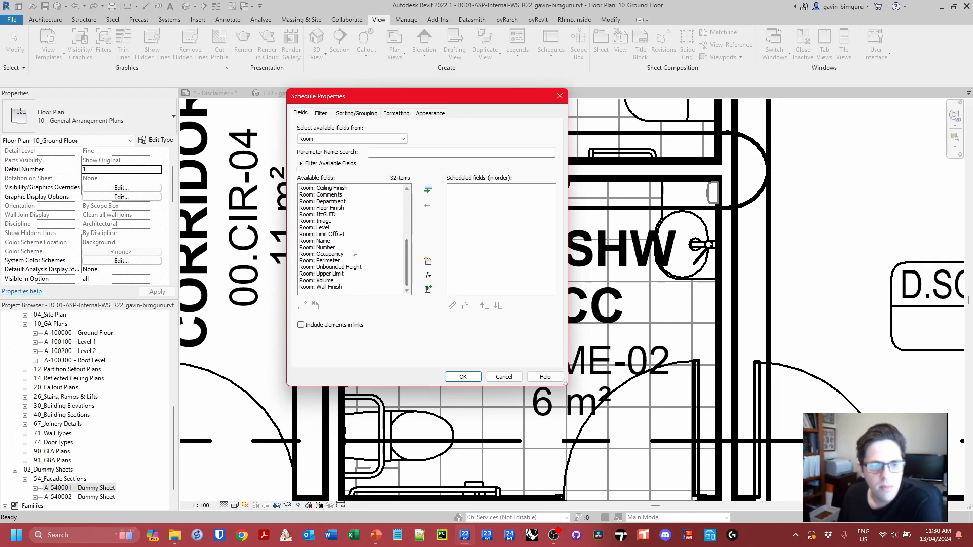
pyautogui.click(325, 248)
pyautogui.click(428, 190)
# Filter the schedule to elements whose Room: Number equals 00.AME-02 and generate the schedule.
pyautogui.moveTo(435, 97); pyautogui.dragTo(239, 93)
pyautogui.click(124, 110)
pyautogui.click(167, 126)
pyautogui.click(155, 140)
pyautogui.click(354, 126)
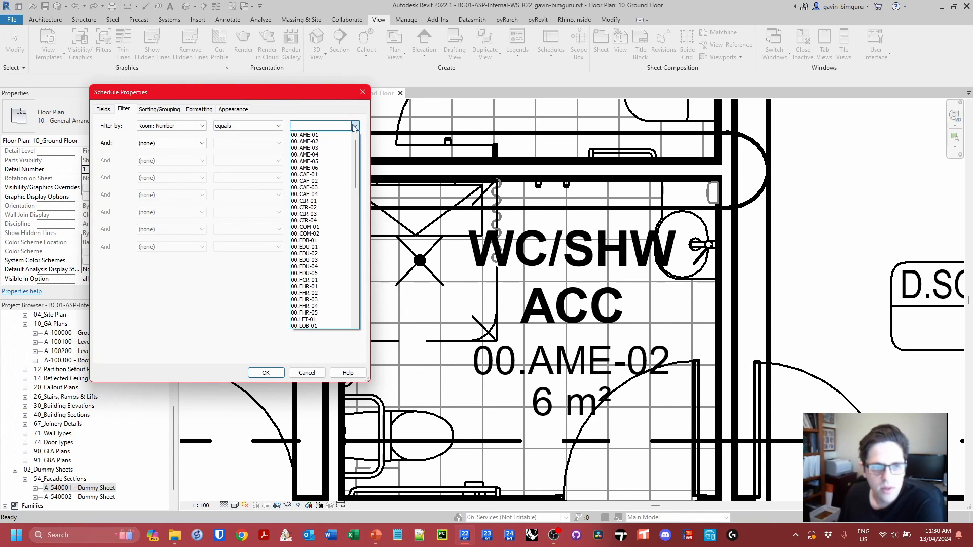
pyautogui.click(323, 142)
pyautogui.click(103, 109)
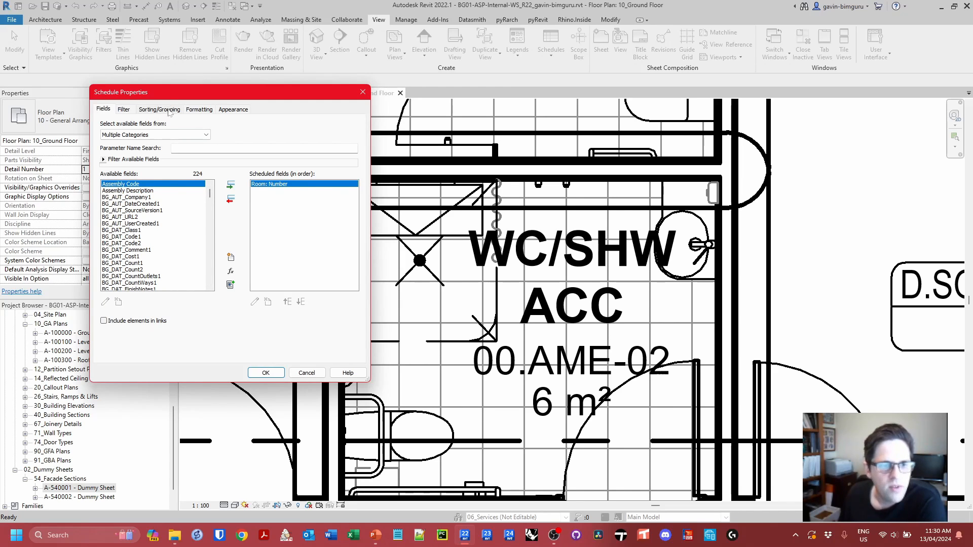
pyautogui.click(278, 375)
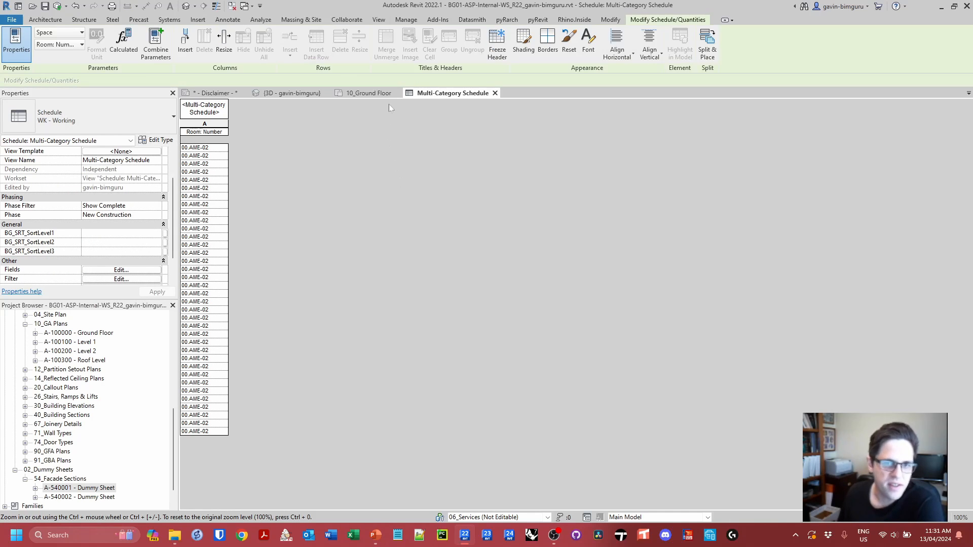
# Examine the type properties of the accessible toilet backrest in the 10_Ground Floor plan, including its identity data.
pyautogui.click(377, 94)
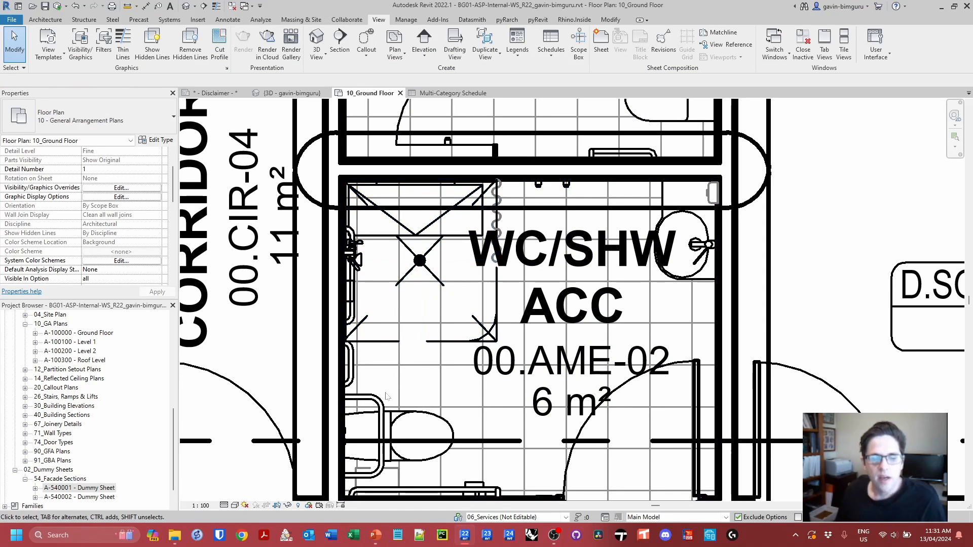
pyautogui.click(375, 405)
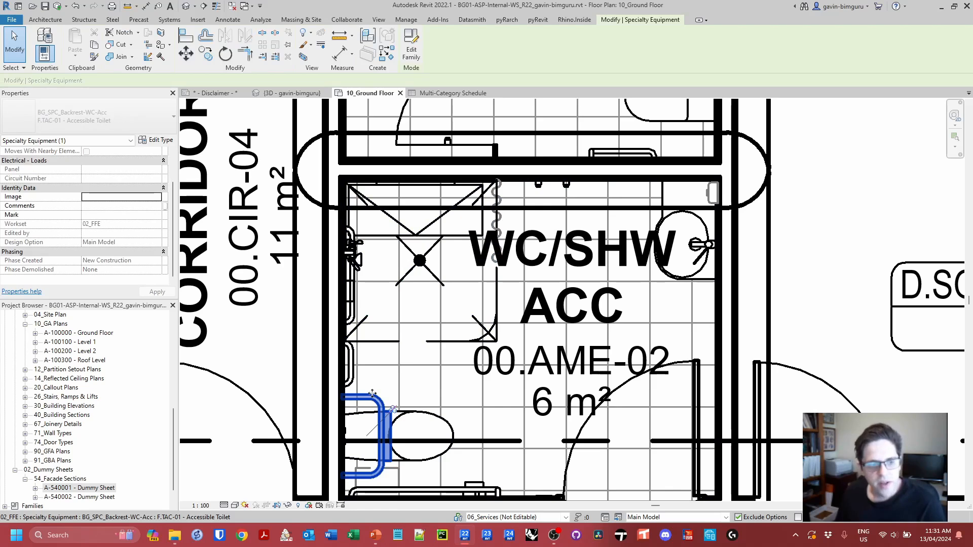
pyautogui.click(154, 141)
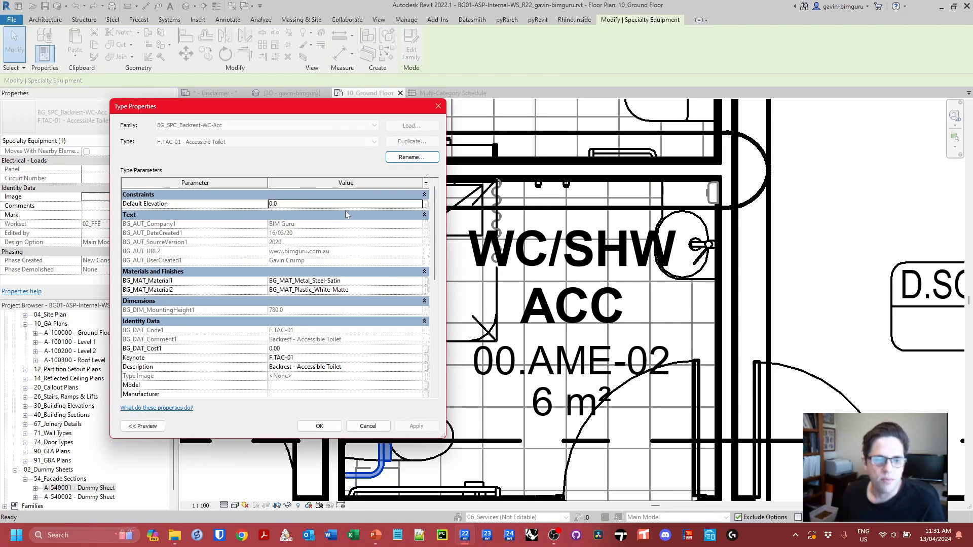
pyautogui.scroll(-4, 434, 269)
pyautogui.scroll(-1, 434, 269)
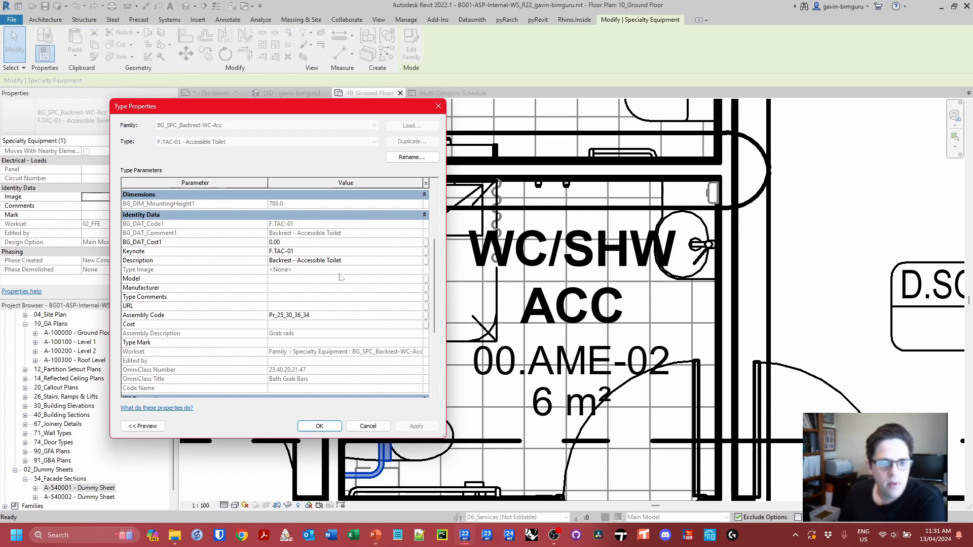
pyautogui.click(439, 106)
# Add the BG_DAT_Code1 and BG_DAT_Comment1 fields to the Multi-Category Schedule.
pyautogui.click(442, 94)
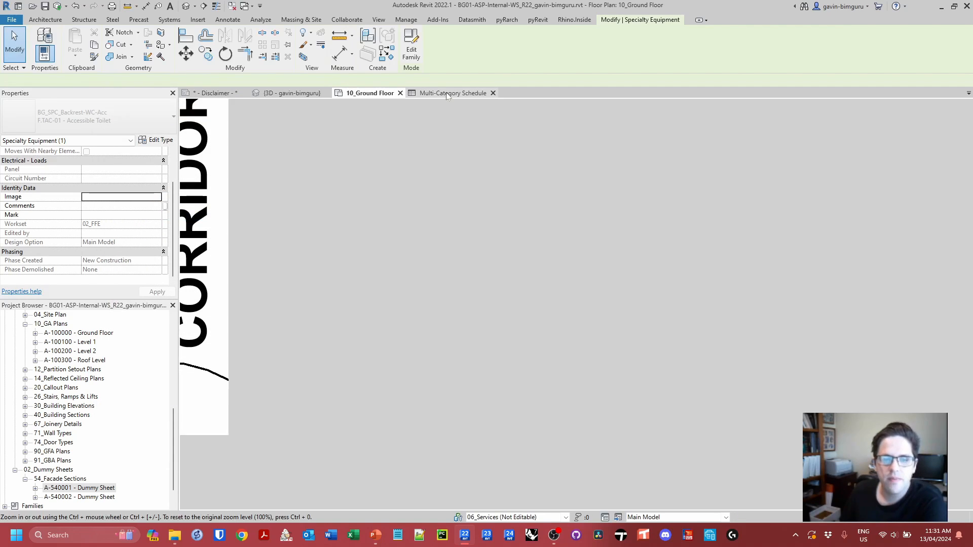
pyautogui.click(121, 269)
pyautogui.click(277, 187)
pyautogui.moveTo(211, 196); pyautogui.dragTo(210, 195)
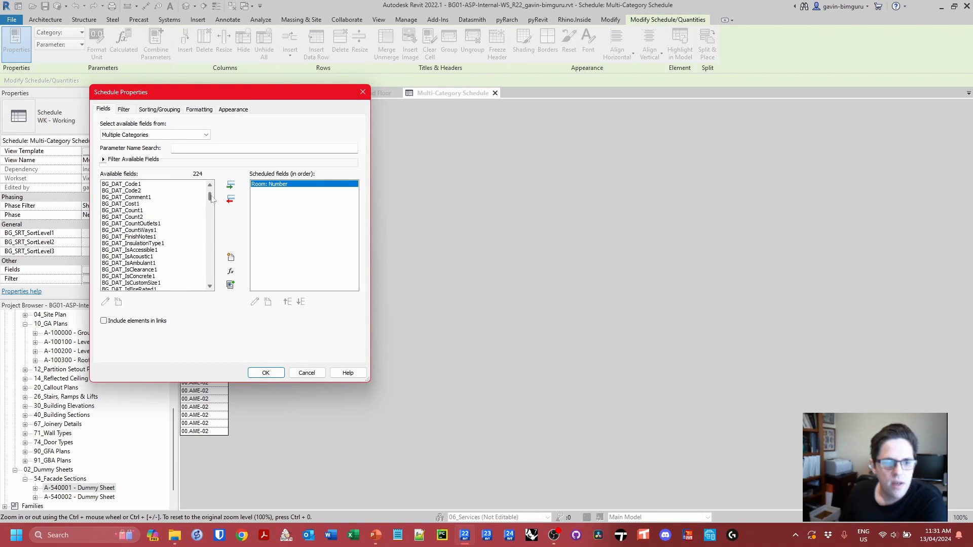
pyautogui.scroll(1, 171, 194)
pyautogui.click(152, 204)
pyautogui.click(230, 186)
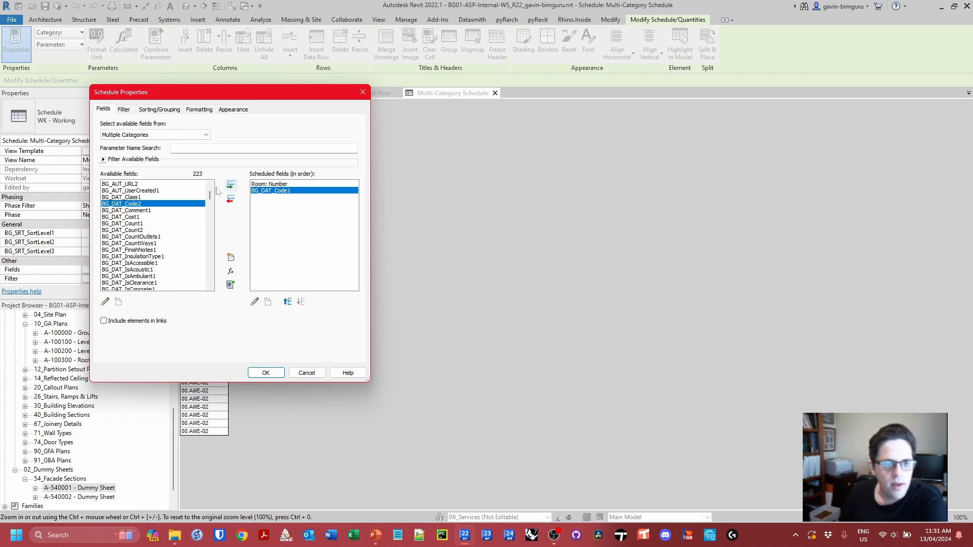
pyautogui.click(156, 210)
pyautogui.click(231, 185)
# Reorder the scheduled fields so that Room: Number comes last, after BG_DAT_Code1 and BG_DAT_Comment1.
pyautogui.click(279, 185)
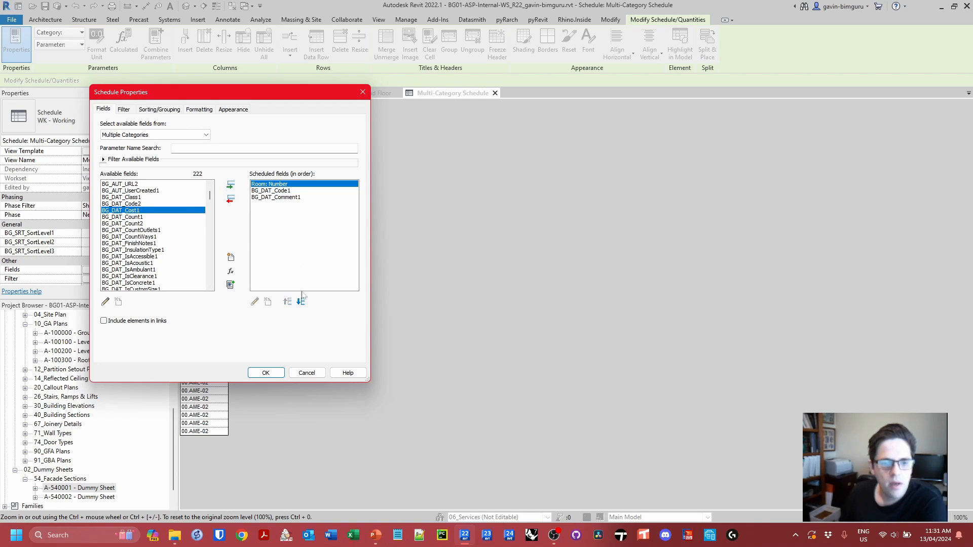
pyautogui.click(302, 302)
pyautogui.click(301, 302)
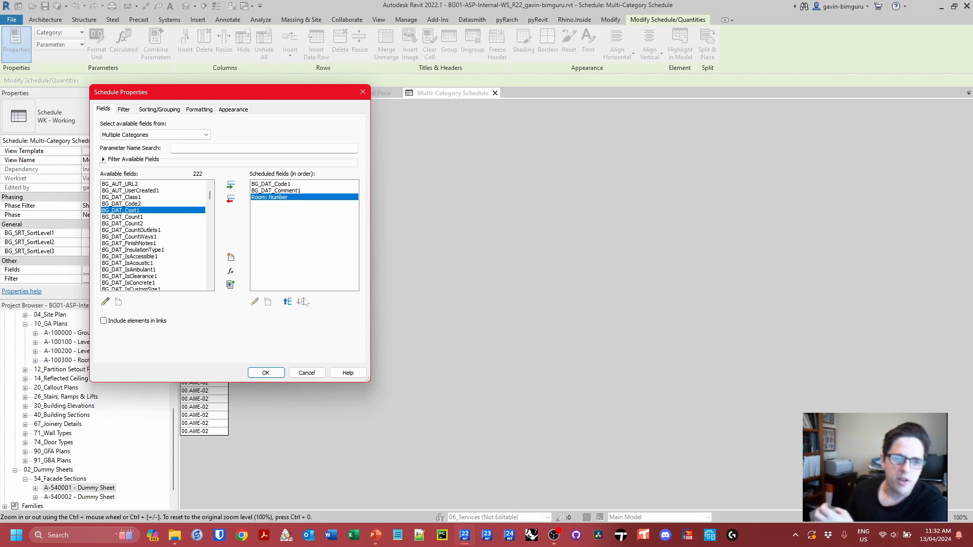
# Sort the multi-category schedule by BG_DAT_Code1 and apply the schedule properties.
pyautogui.click(170, 110)
pyautogui.click(193, 127)
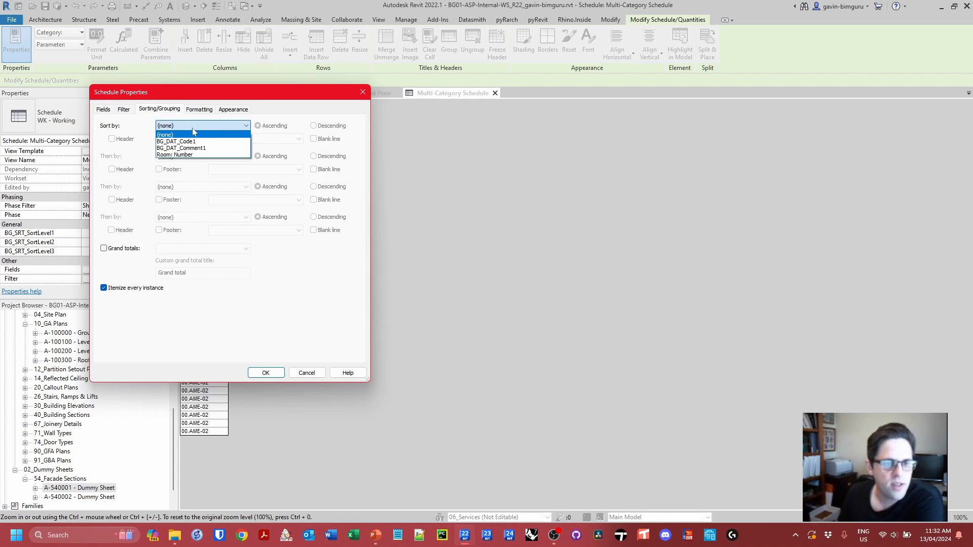
pyautogui.click(202, 142)
pyautogui.click(266, 373)
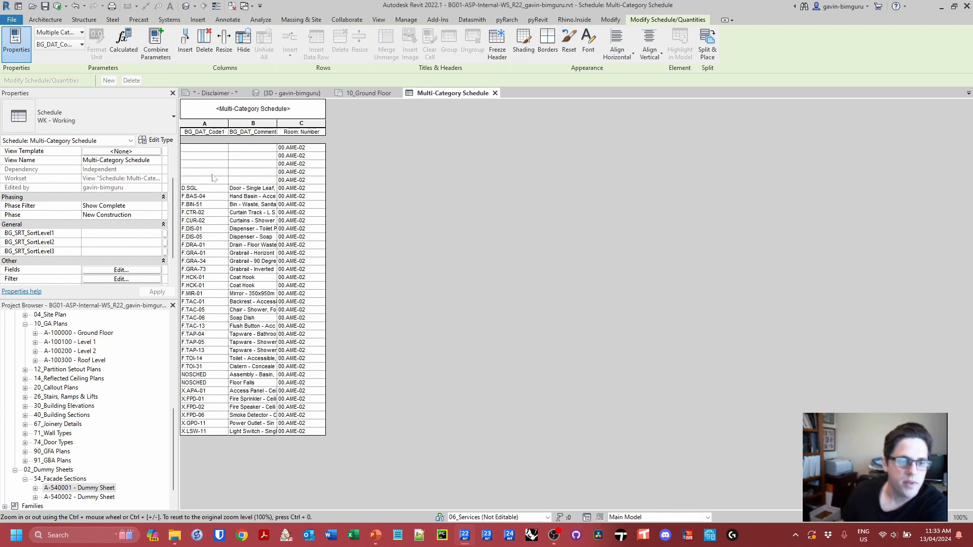
# Add a second schedule filter requiring that BG_DAT_Code1 has a value, and apply it.
pyautogui.click(155, 269)
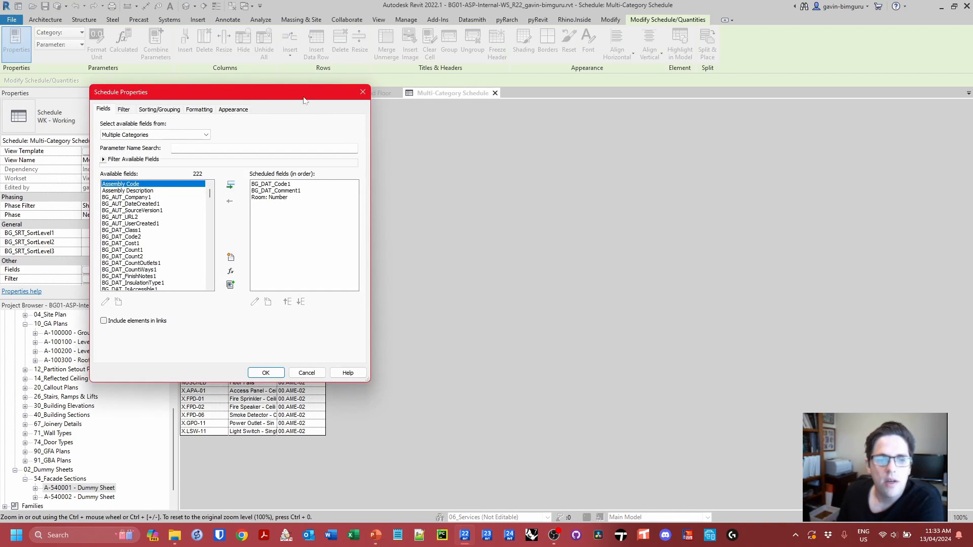
pyautogui.moveTo(304, 100); pyautogui.dragTo(606, 105)
pyautogui.click(425, 114)
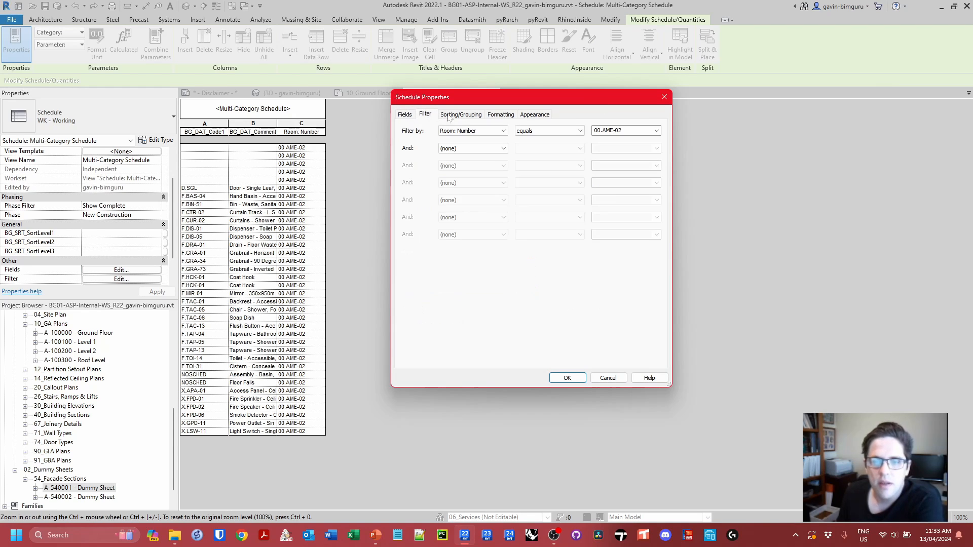
pyautogui.click(481, 147)
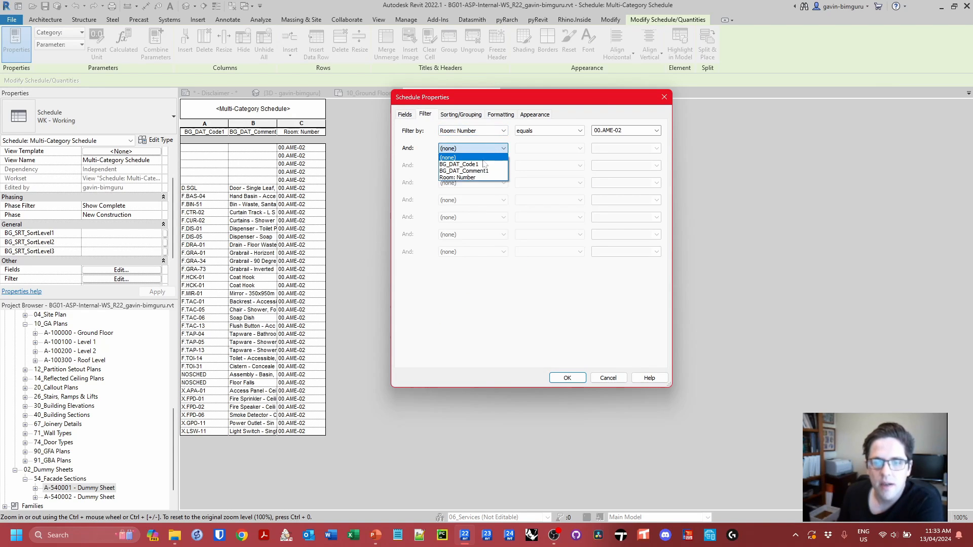
pyautogui.click(484, 164)
pyautogui.click(540, 148)
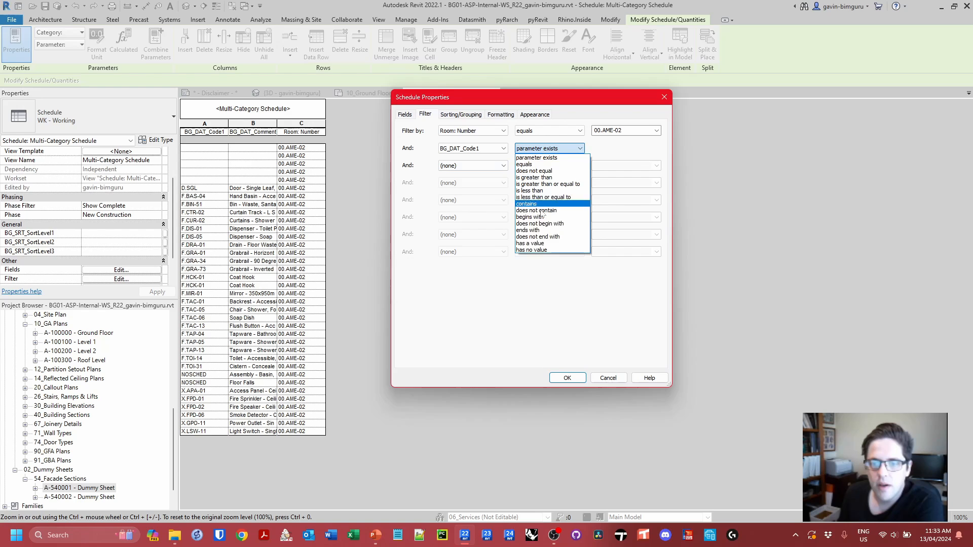
pyautogui.click(547, 243)
pyautogui.click(567, 378)
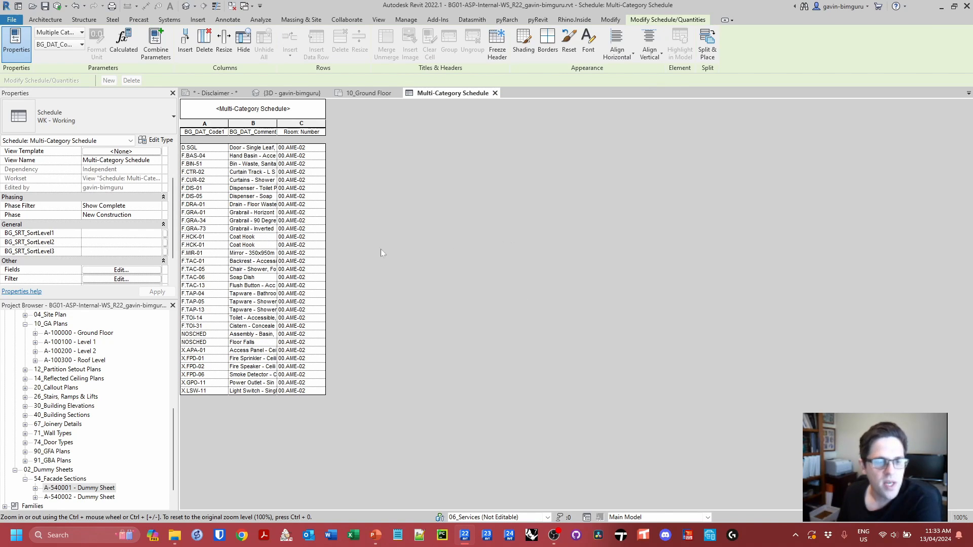
# Change the BG_DAT_Code1 filter rule to is greater than with a blank value, and apply it.
pyautogui.click(121, 270)
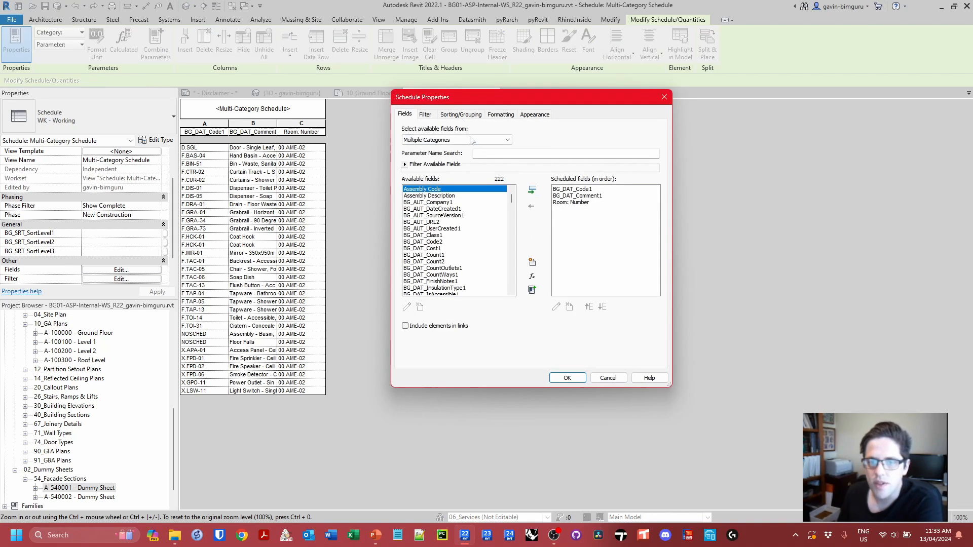
pyautogui.click(537, 148)
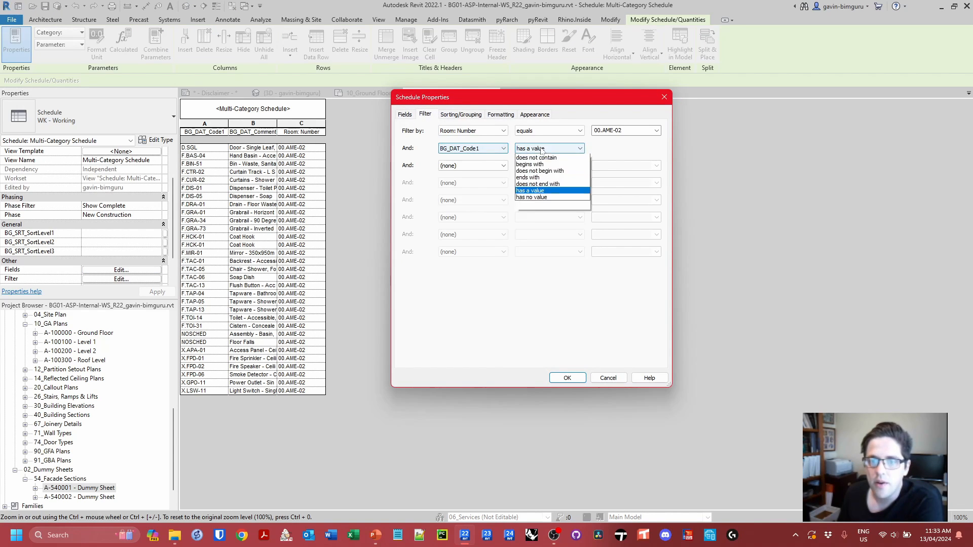
pyautogui.click(555, 185)
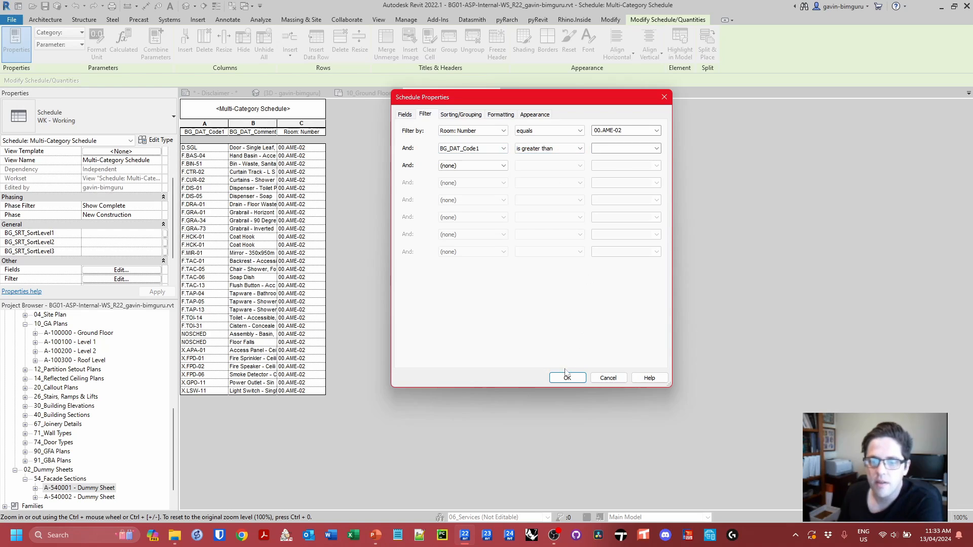
pyautogui.click(568, 378)
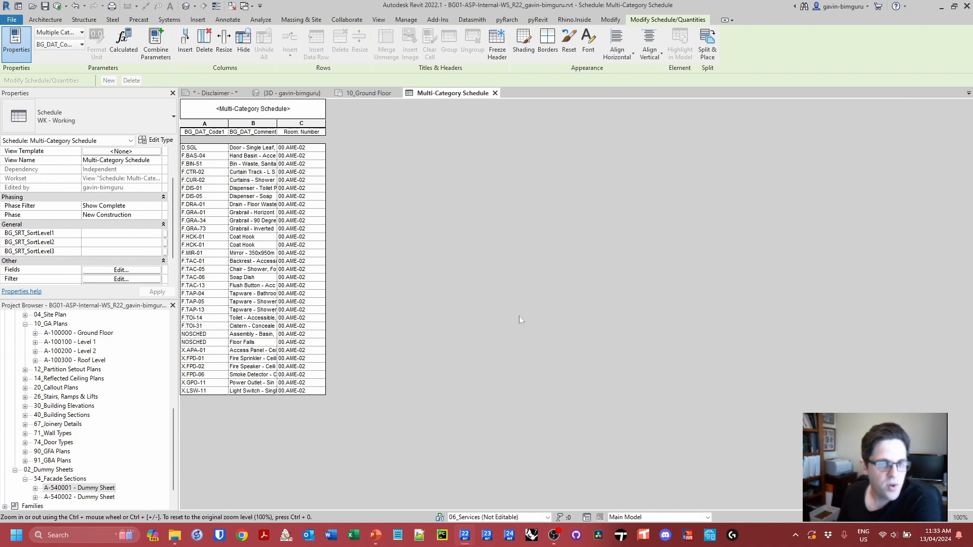
# Add a third schedule filter requiring that BG_DAT_Code1 begins with D.
pyautogui.click(121, 269)
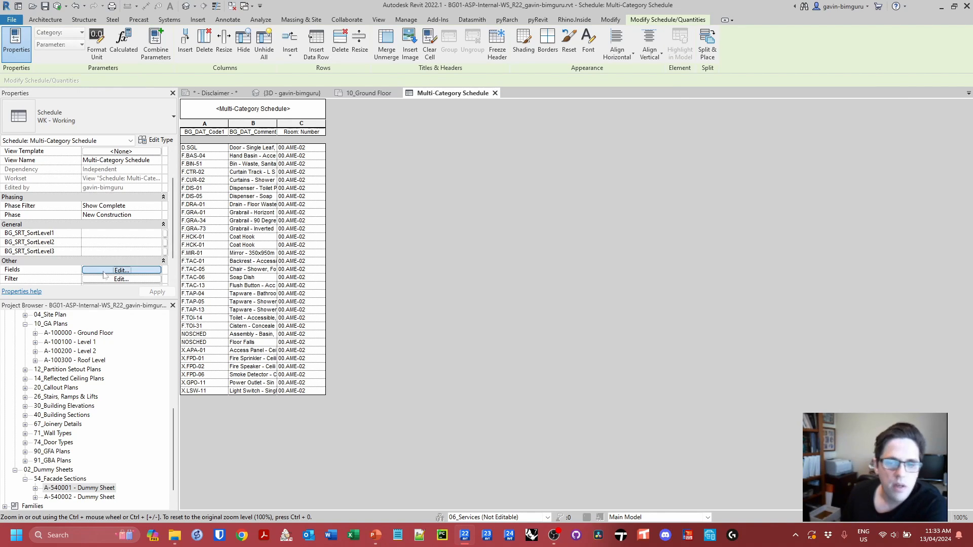
pyautogui.click(431, 116)
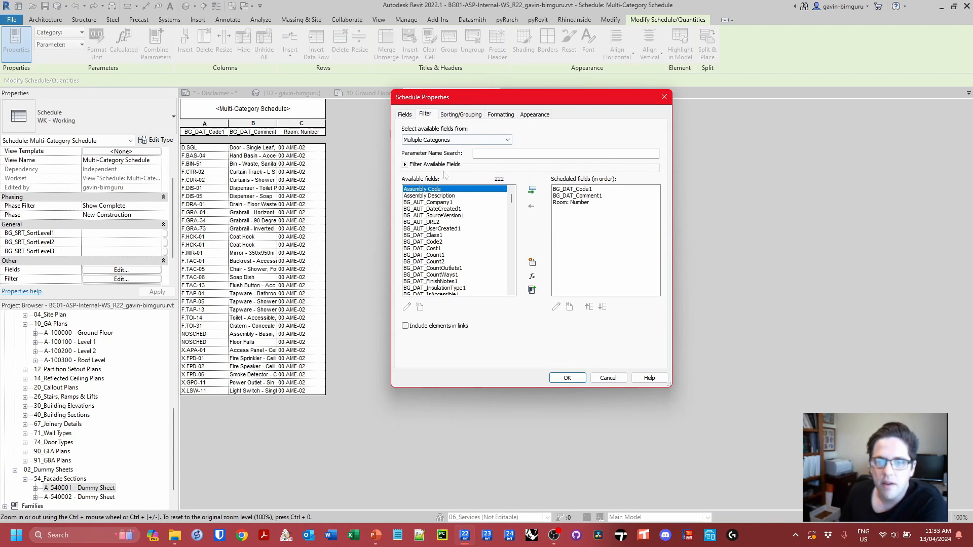
pyautogui.click(471, 166)
pyautogui.click(459, 181)
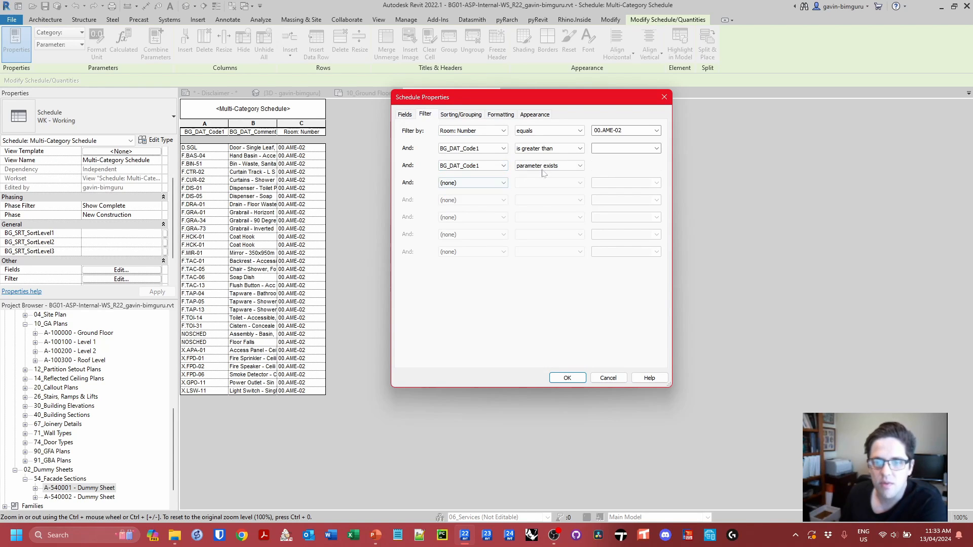
pyautogui.click(546, 167)
pyautogui.click(530, 234)
pyautogui.click(626, 165)
pyautogui.write('d')
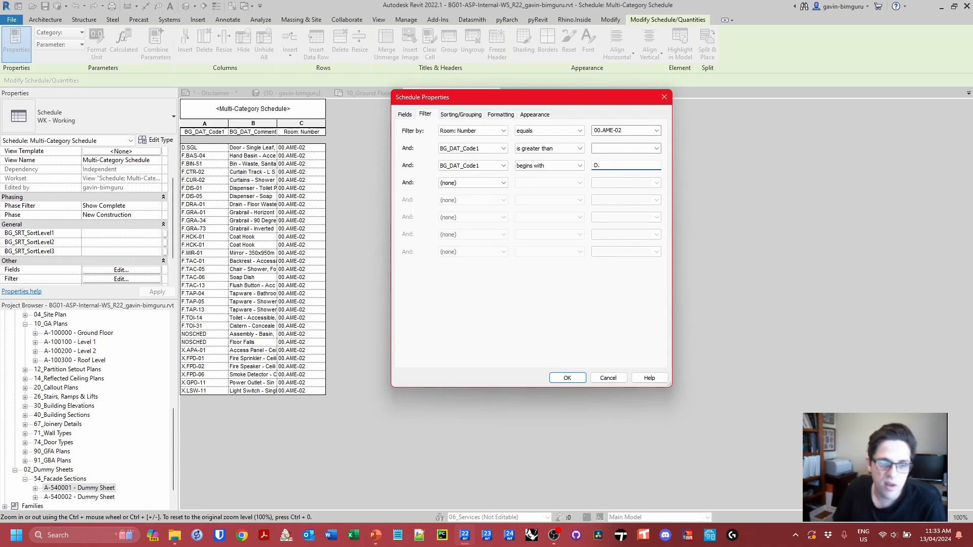
# Add a fourth schedule filter requiring that BG_DAT_Code1 equals NOSCHED, and apply the filters.
pyautogui.click(502, 183)
pyautogui.click(487, 196)
pyautogui.click(544, 183)
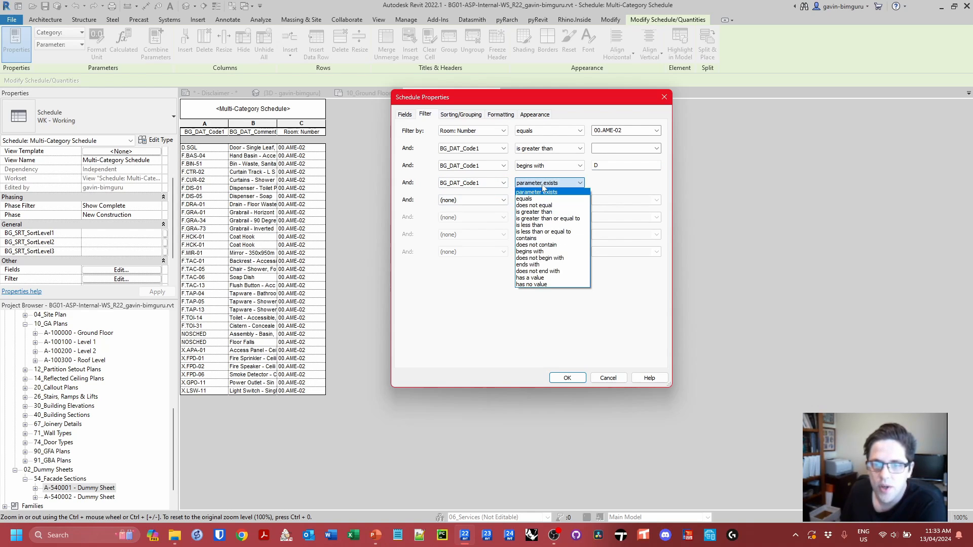
pyautogui.click(547, 192)
pyautogui.click(656, 183)
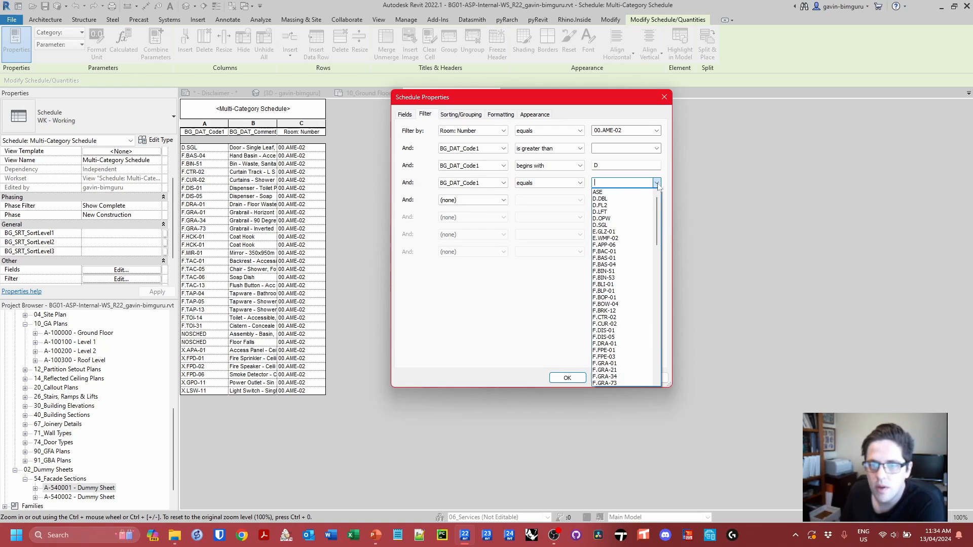
pyautogui.scroll(-5, 628, 233)
pyautogui.moveTo(660, 234); pyautogui.dragTo(667, 334)
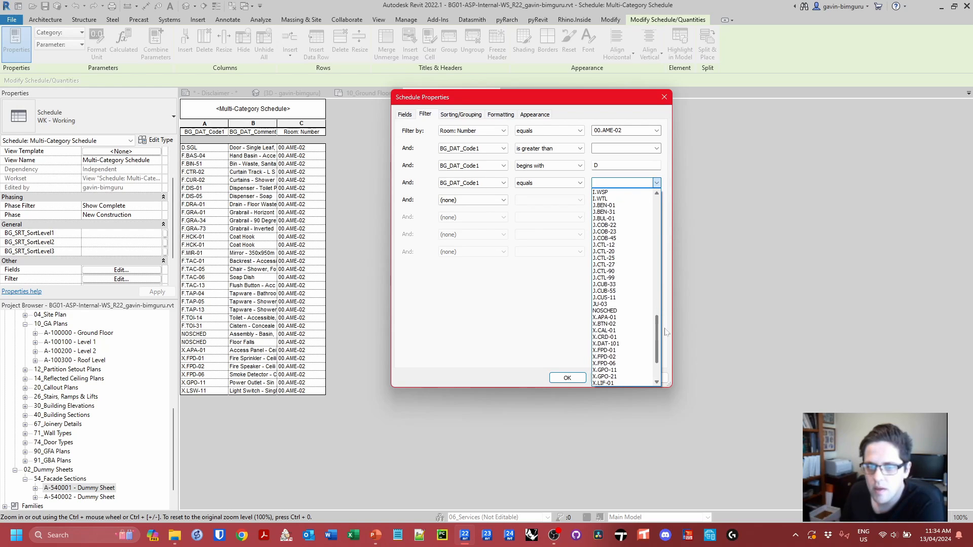
pyautogui.click(606, 311)
pyautogui.click(571, 382)
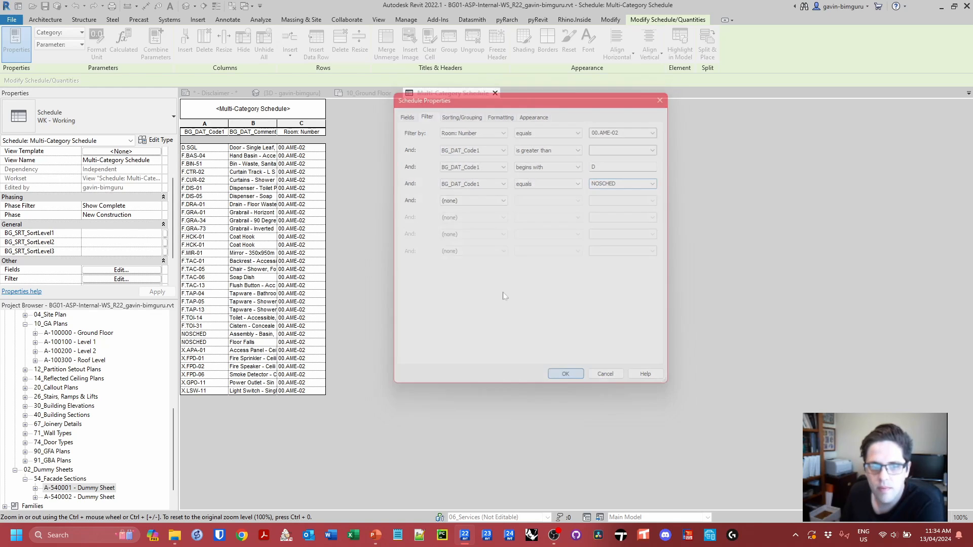
# Change the last two BG_DAT_Code1 filter rules to does not begin with D and does not equal NOSCHED, and apply them.
pyautogui.click(146, 270)
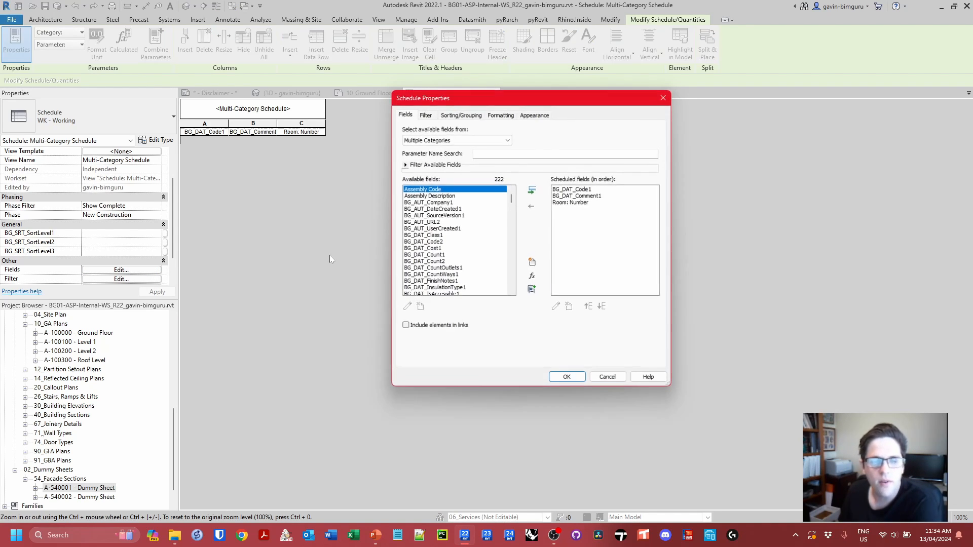
pyautogui.click(428, 116)
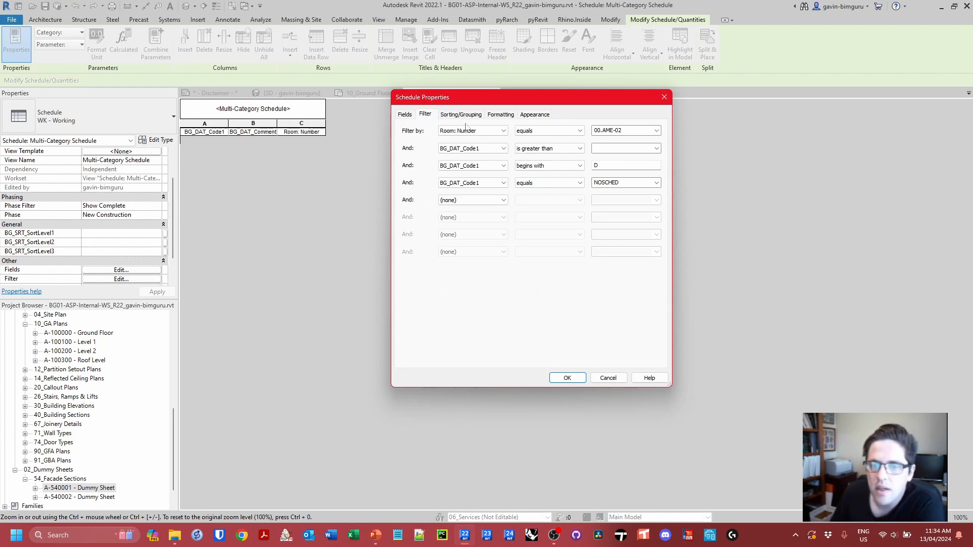
pyautogui.click(576, 166)
pyautogui.click(551, 240)
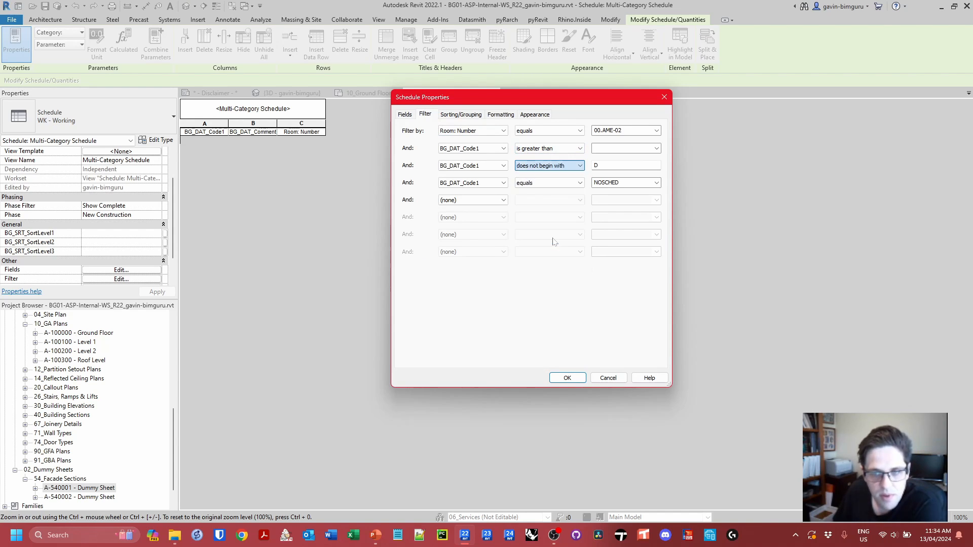
pyautogui.click(555, 184)
pyautogui.click(550, 205)
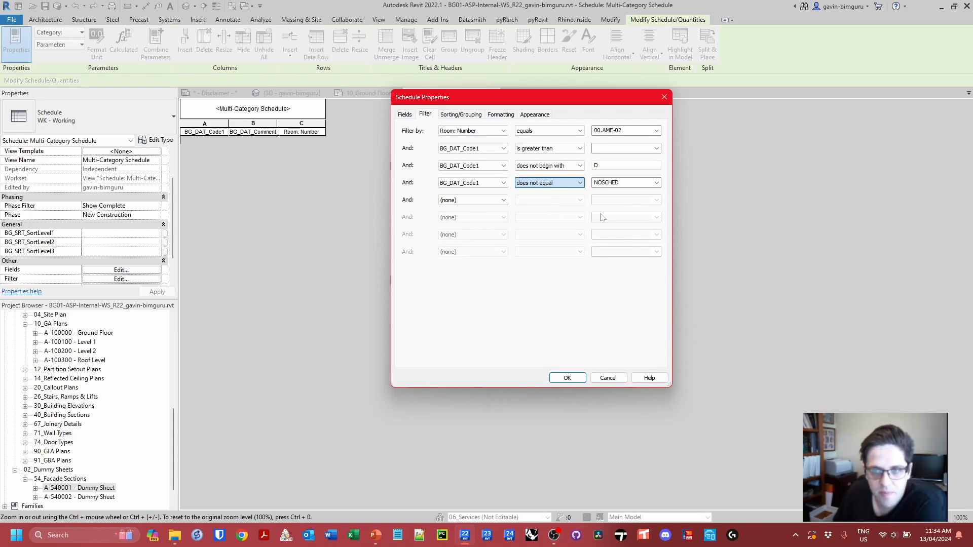
pyautogui.click(567, 378)
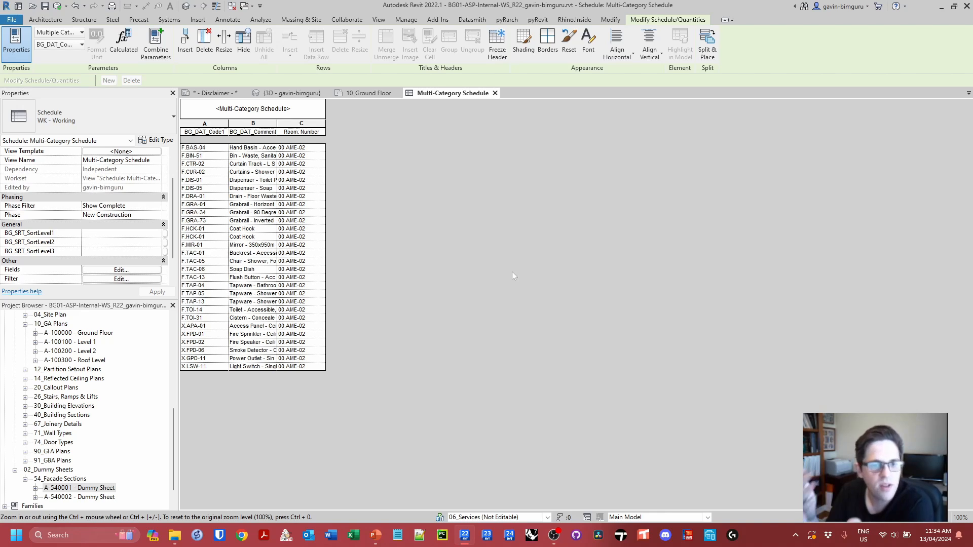
# Widen the BG_DAT_Comment1 column to fit its descriptions and make Room: Number a hidden field in the schedule.
pyautogui.moveTo(277, 124); pyautogui.dragTo(360, 125)
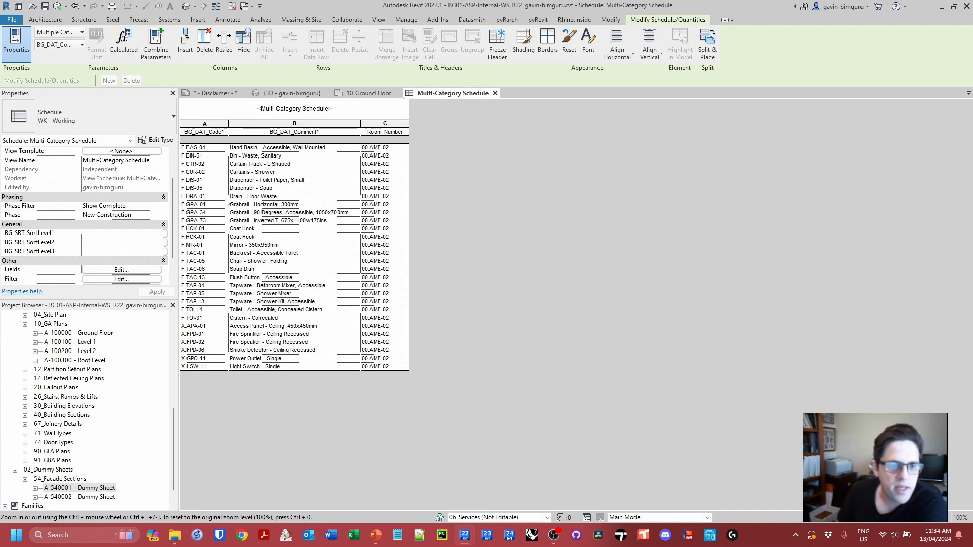
pyautogui.click(146, 270)
pyautogui.click(499, 118)
pyautogui.click(430, 150)
pyautogui.click(512, 230)
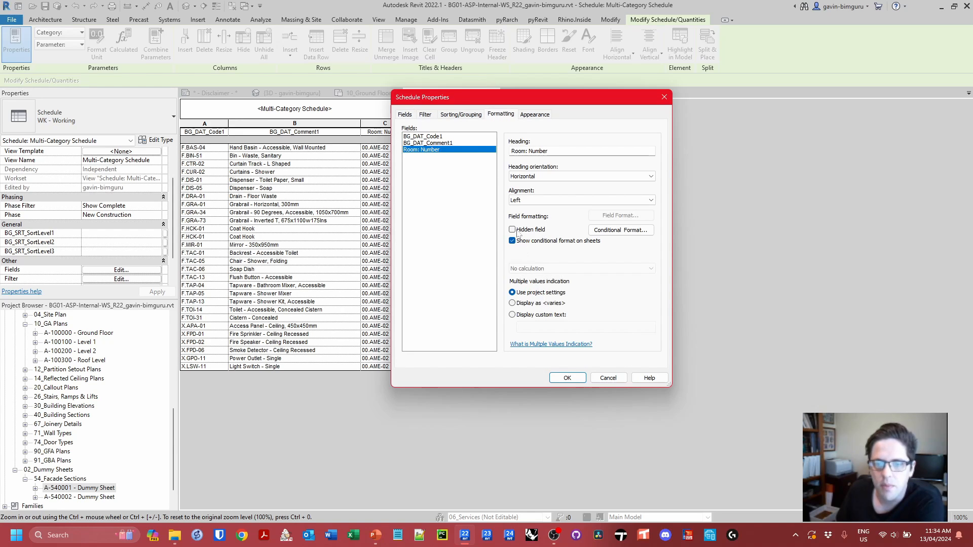
pyautogui.click(567, 378)
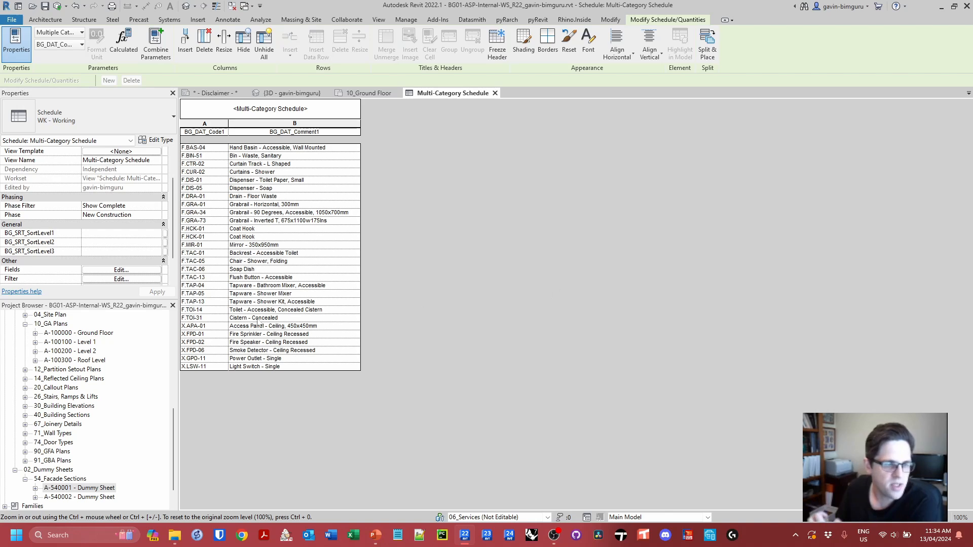
# Set the schedule's sorting to none, turn off Itemize every instance, and apply the changes.
pyautogui.click(121, 269)
pyautogui.moveTo(450, 105); pyautogui.dragTo(527, 100)
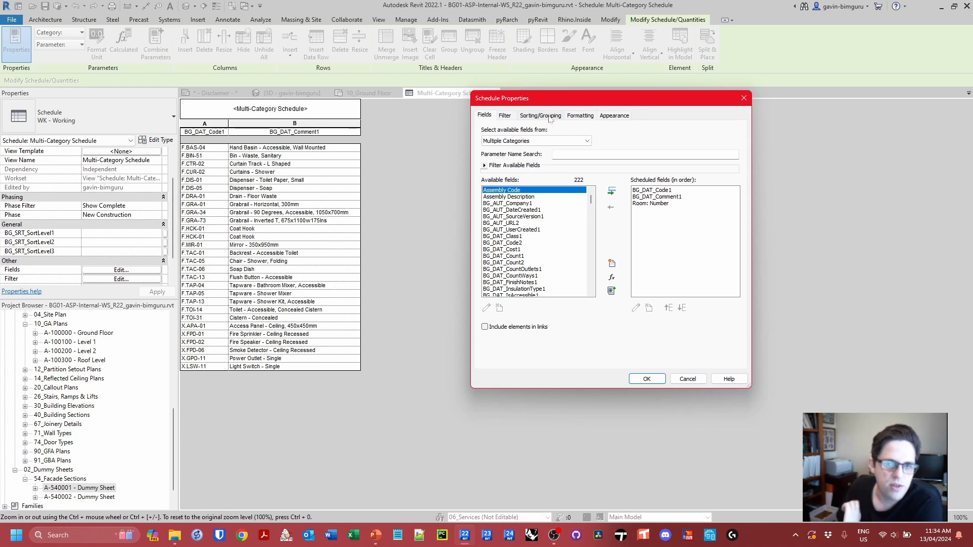
pyautogui.click(550, 117)
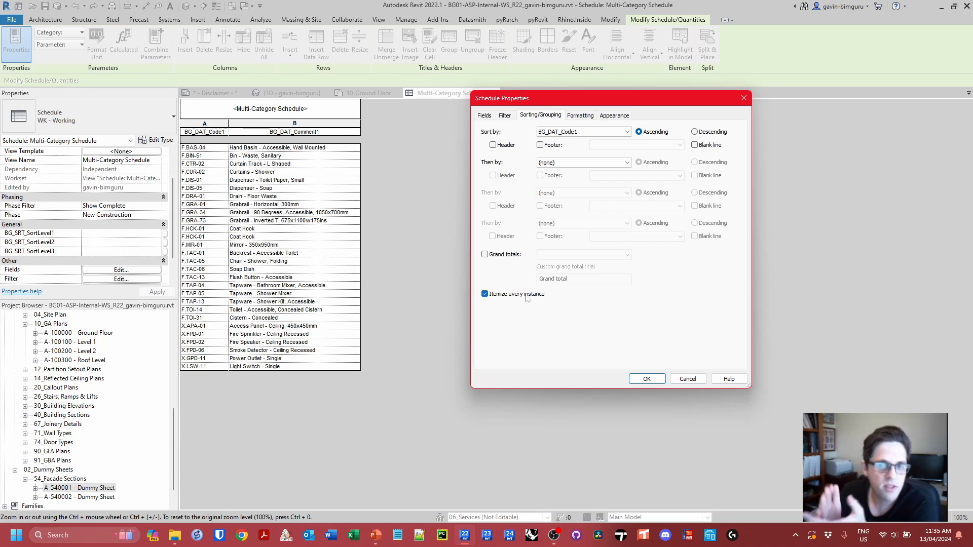
pyautogui.click(563, 133)
pyautogui.click(564, 133)
pyautogui.click(564, 133)
pyautogui.click(557, 141)
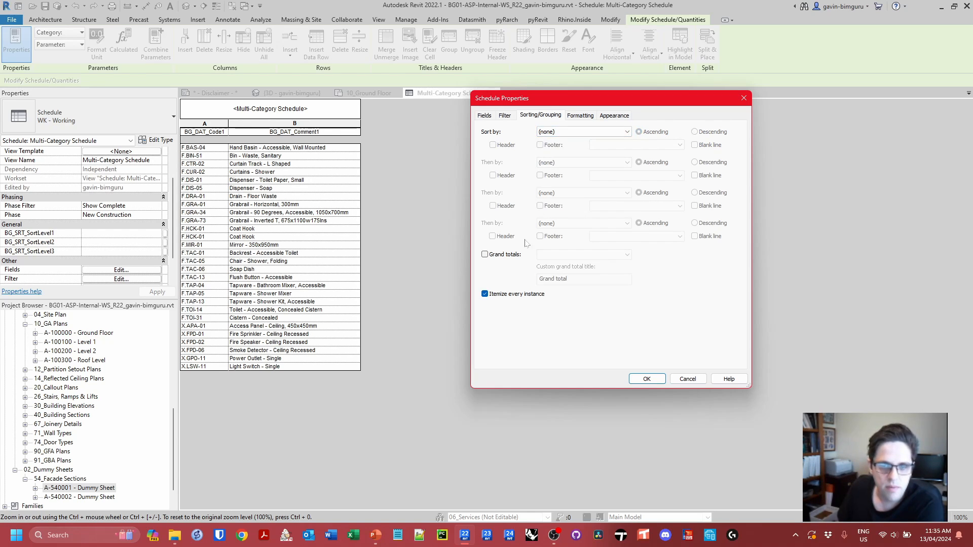
pyautogui.click(485, 294)
pyautogui.click(659, 379)
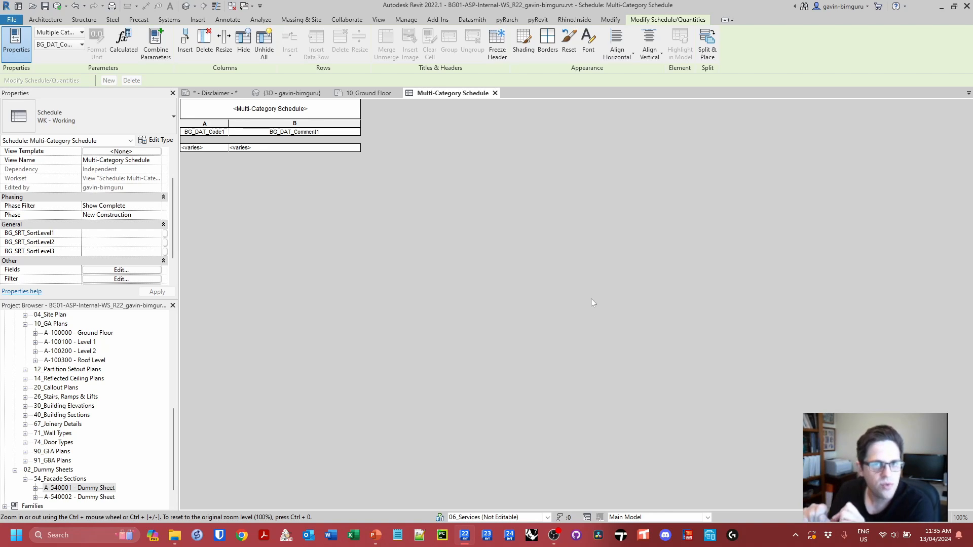
# Sort the non-itemized multi-category schedule by BG_DAT_Code1 in ascending order and apply it.
pyautogui.click(121, 269)
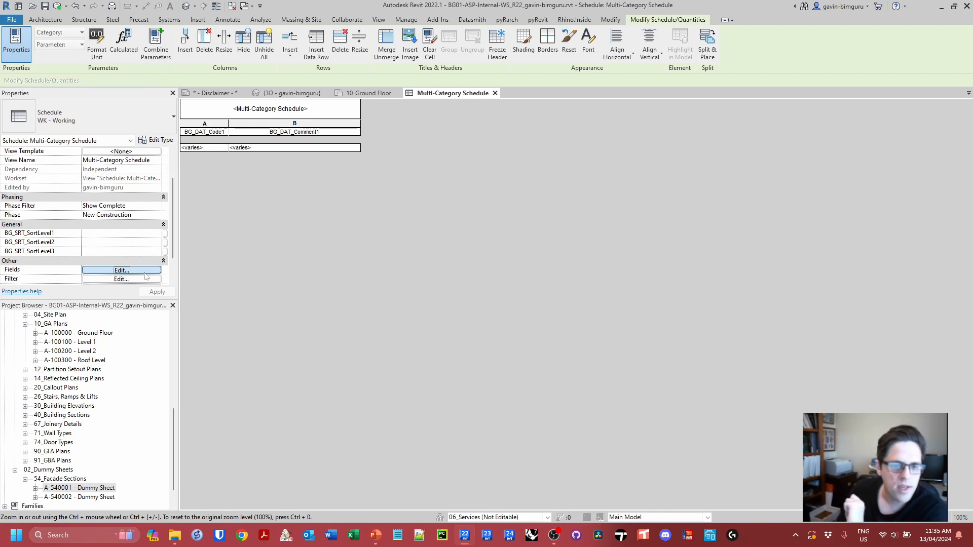
pyautogui.click(537, 116)
pyautogui.click(568, 132)
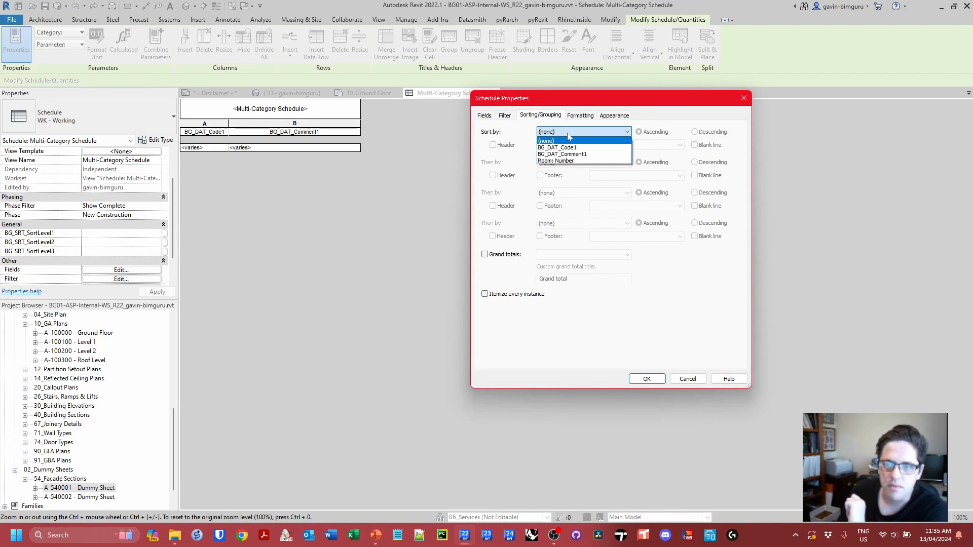
pyautogui.click(572, 148)
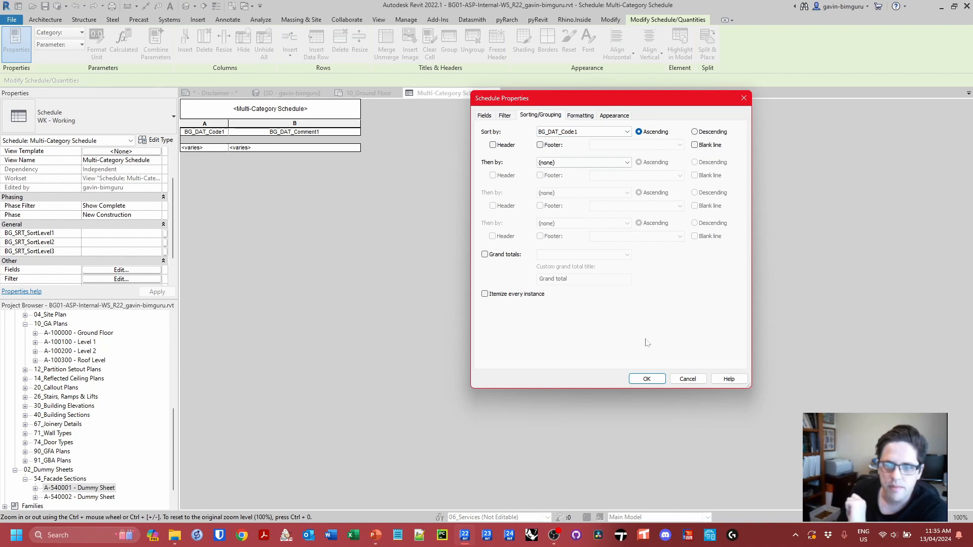
pyautogui.click(647, 380)
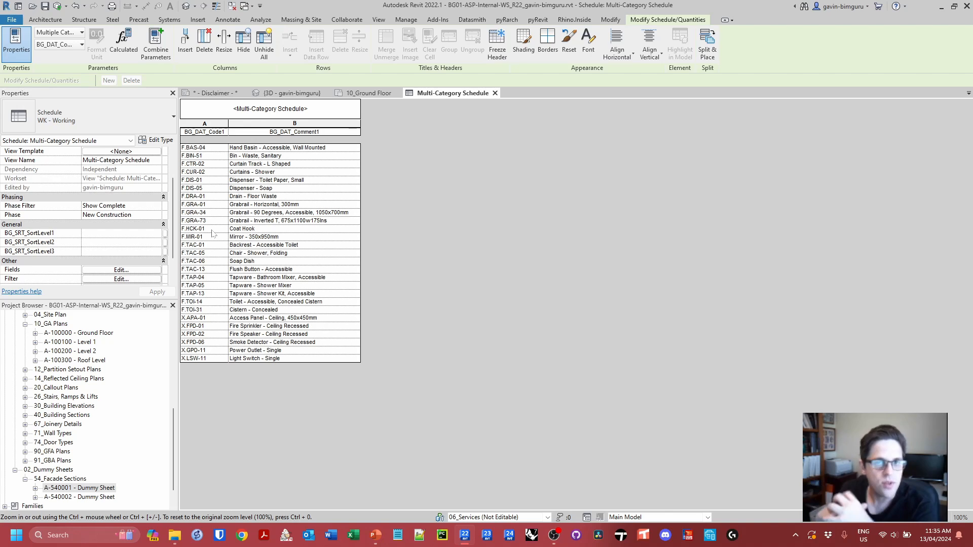
# Add the Count field to the scheduled fields directly after BG_DAT_Comment1.
pyautogui.click(147, 273)
pyautogui.moveTo(591, 199); pyautogui.dragTo(593, 279)
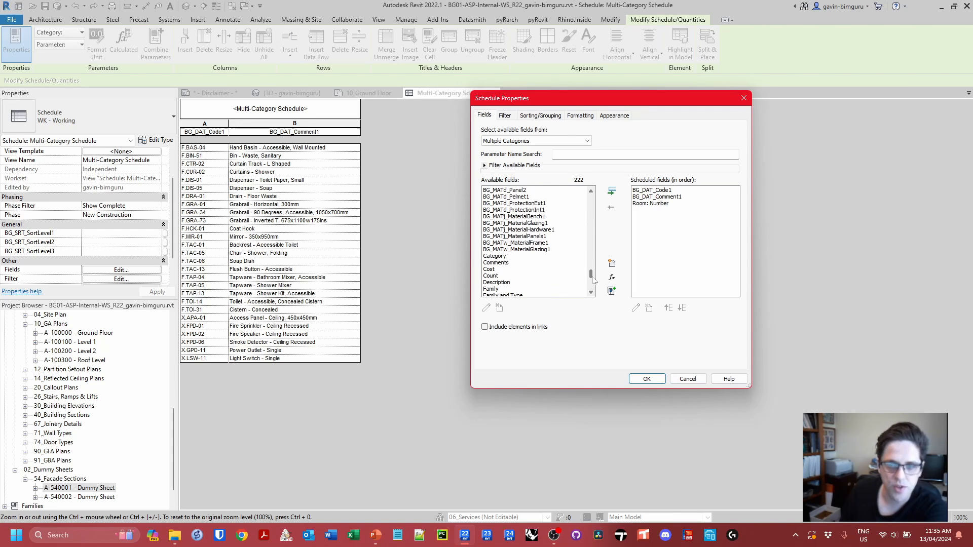
pyautogui.click(509, 276)
pyautogui.click(657, 197)
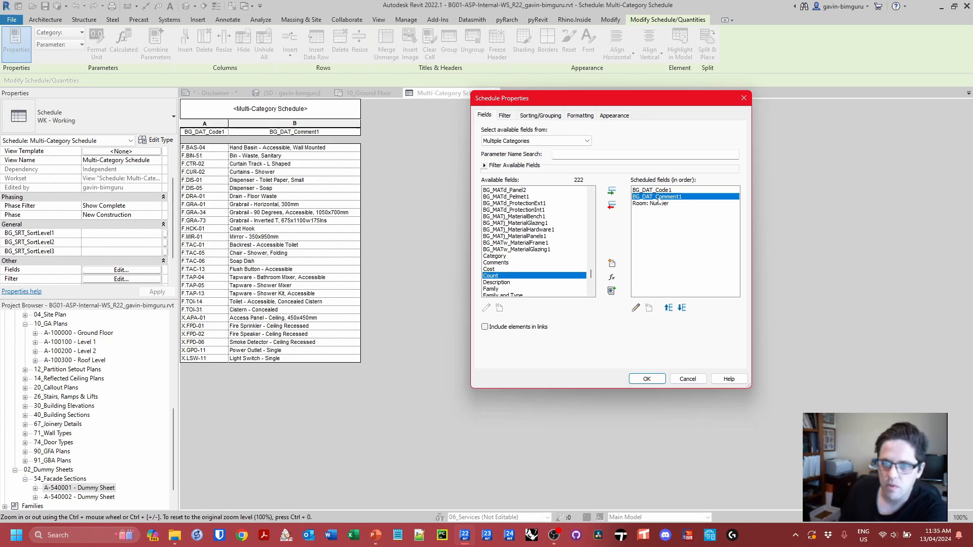
pyautogui.click(613, 192)
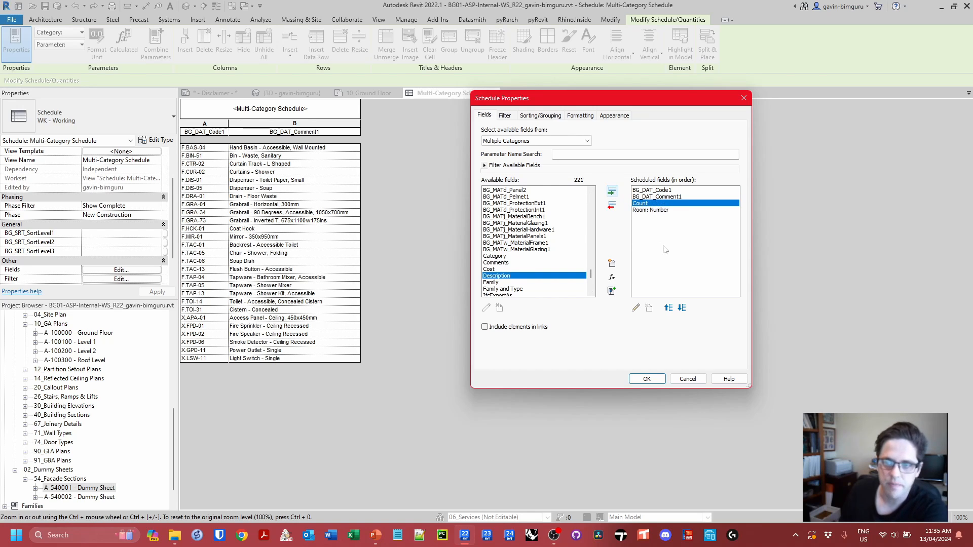
# Set the Count field's formatting to Calculate totals and apply the schedule properties.
pyautogui.click(578, 116)
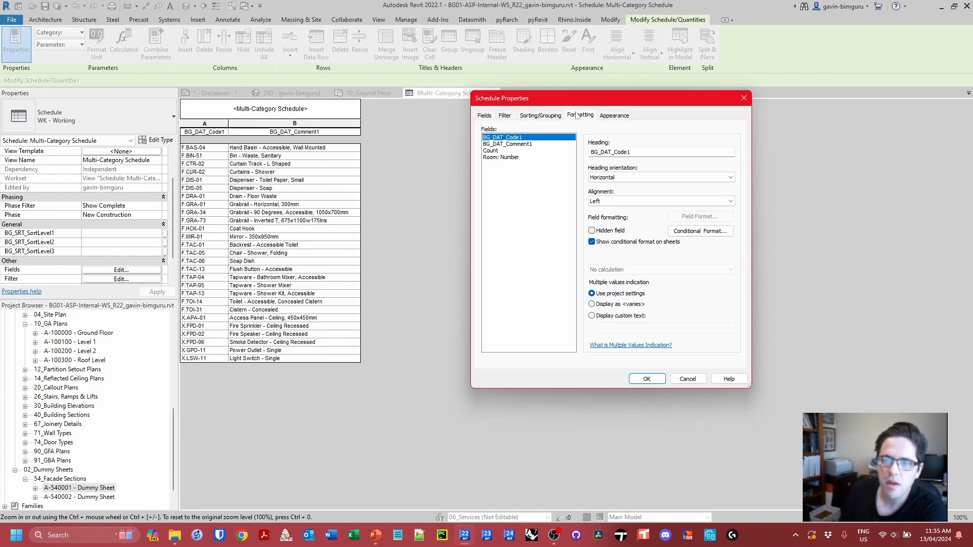
pyautogui.click(501, 152)
pyautogui.click(613, 269)
pyautogui.click(632, 286)
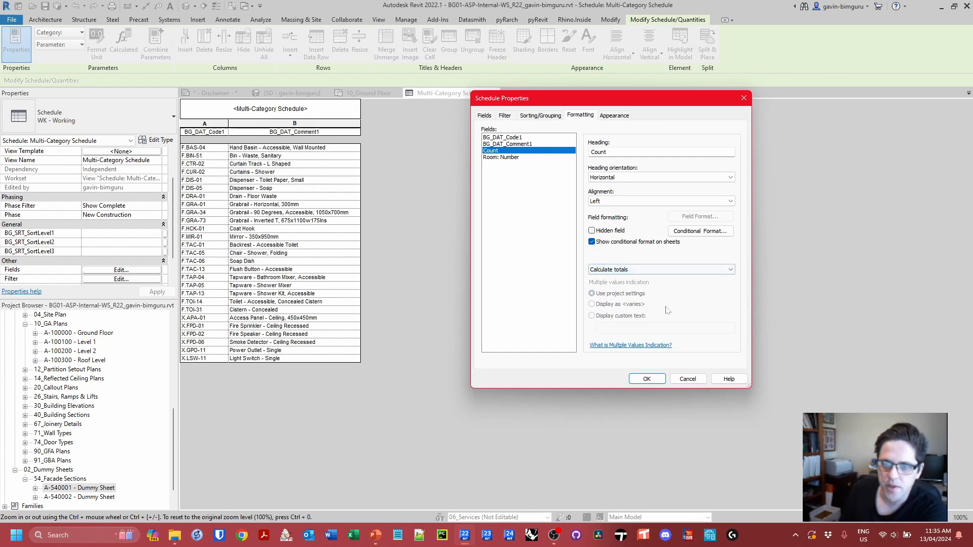
pyautogui.click(649, 379)
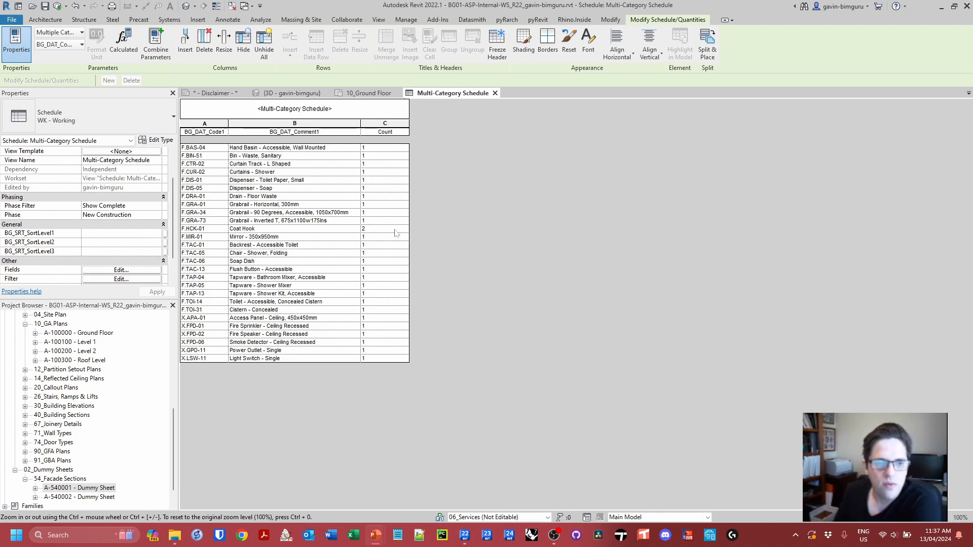
# Turn off the blank row before data in the schedule's appearance and apply it.
pyautogui.click(150, 270)
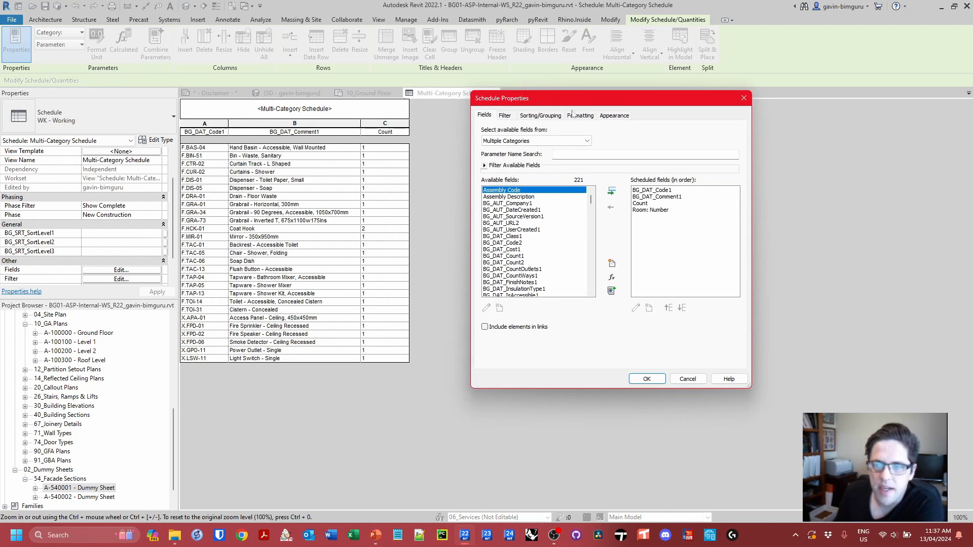
pyautogui.click(613, 115)
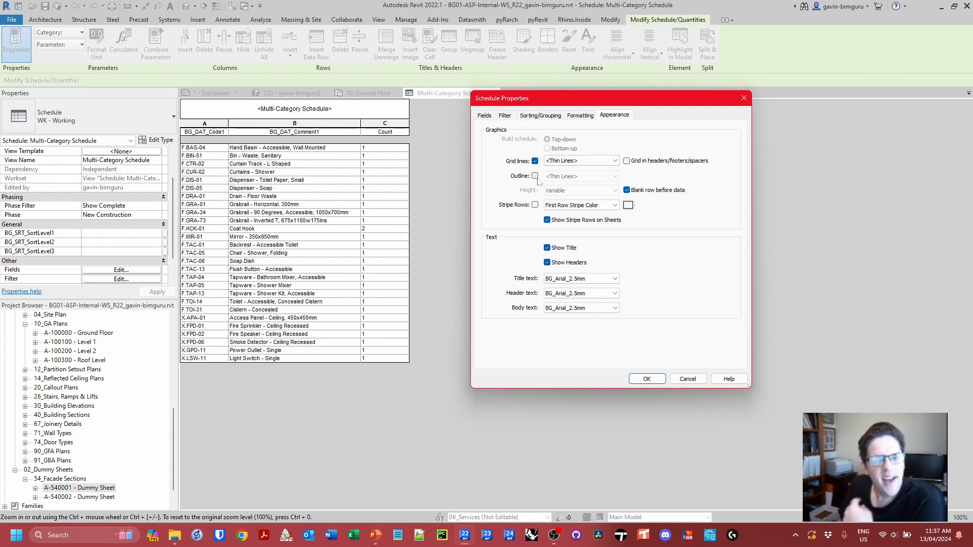
pyautogui.click(643, 191)
pyautogui.click(647, 378)
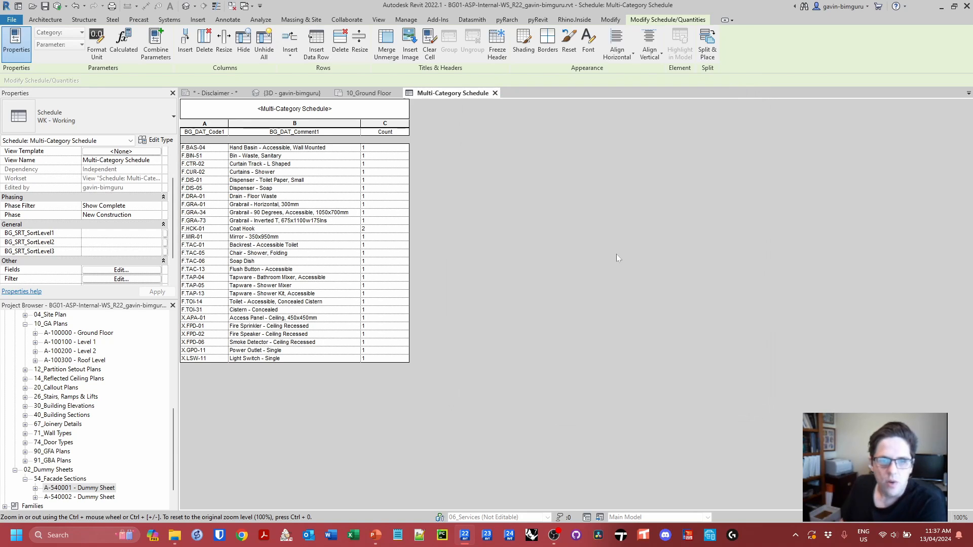
# Turn on stripe rows in the schedule's appearance, turn off Show Stripe Rows on Sheets, and apply the properties.
pyautogui.click(152, 269)
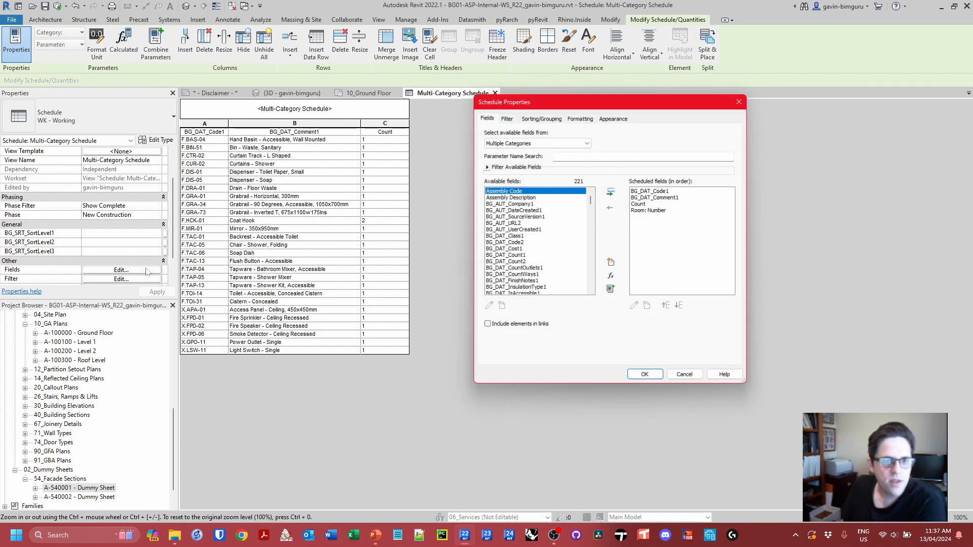
pyautogui.click(615, 116)
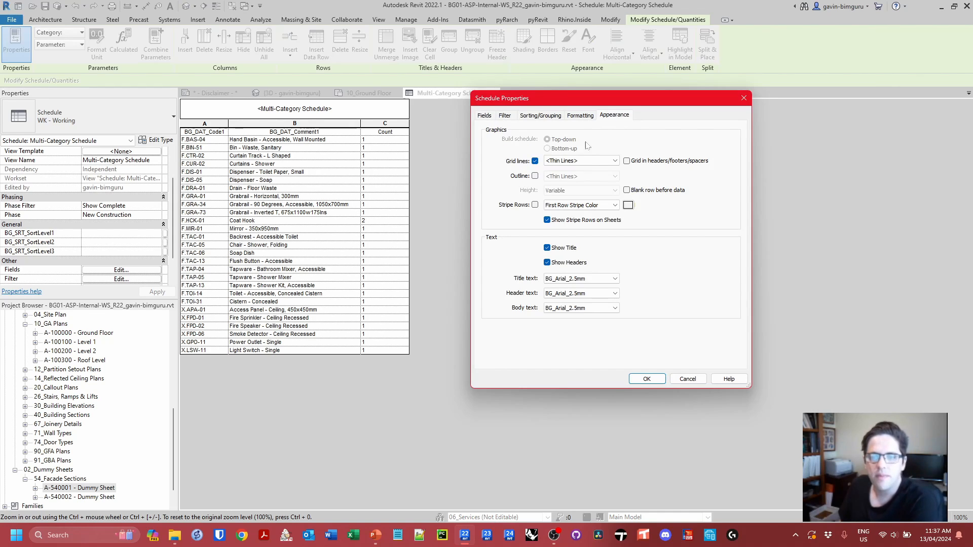
pyautogui.click(535, 205)
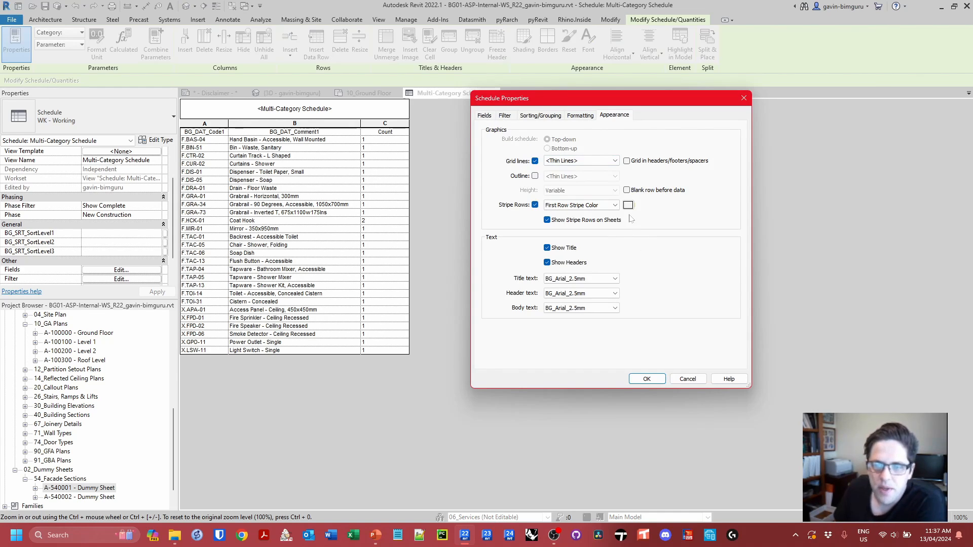
pyautogui.click(577, 221)
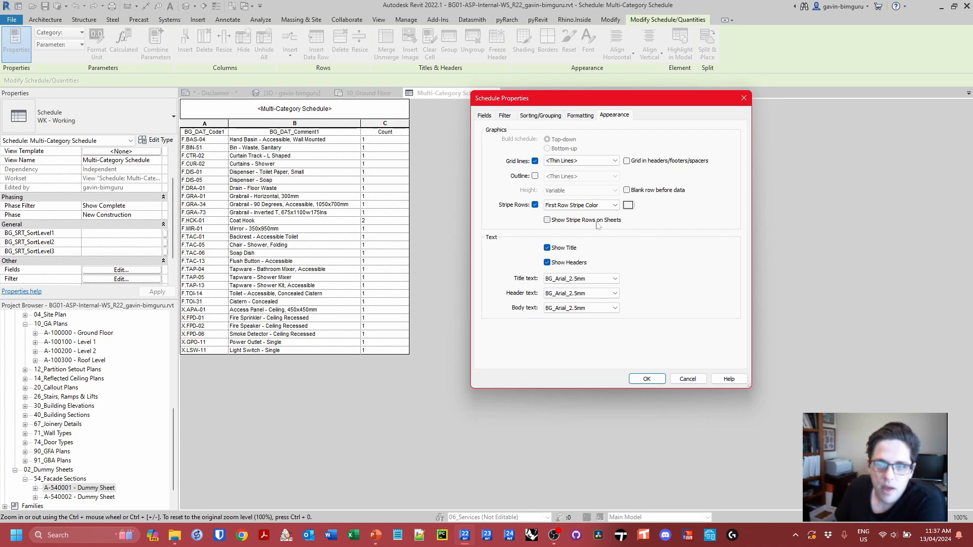
pyautogui.click(654, 379)
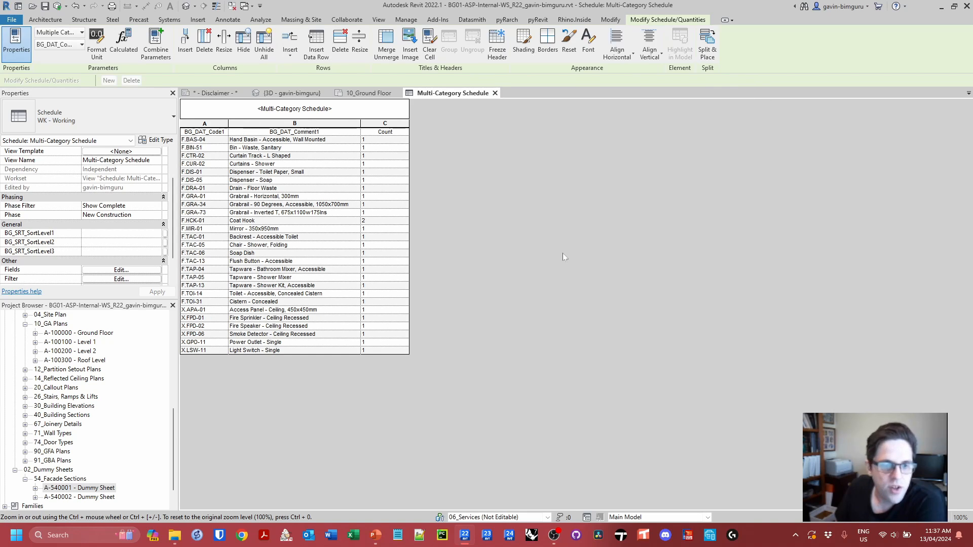
# Hide the schedule's title, set its title and header text to BG_ArialBold_2.5mm, and apply the appearance.
pyautogui.click(147, 270)
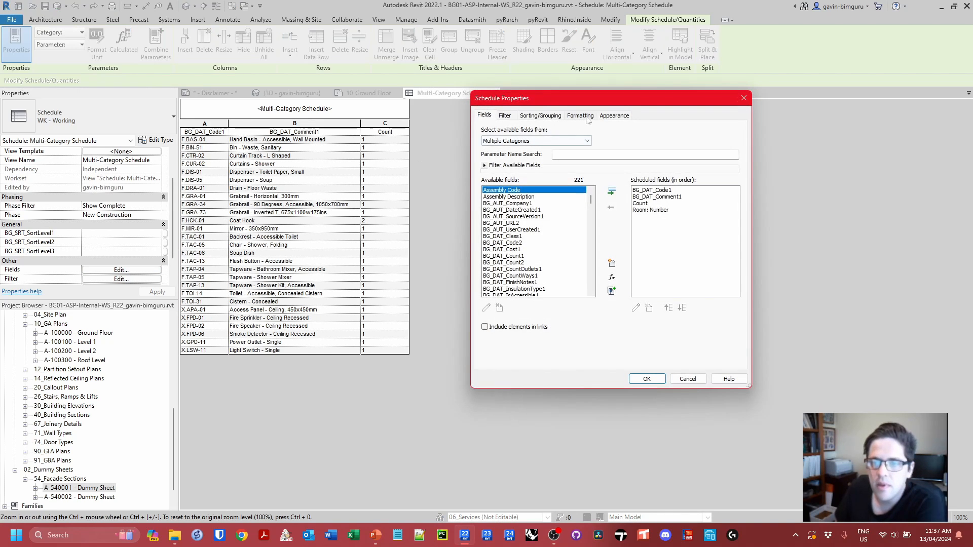
pyautogui.click(614, 115)
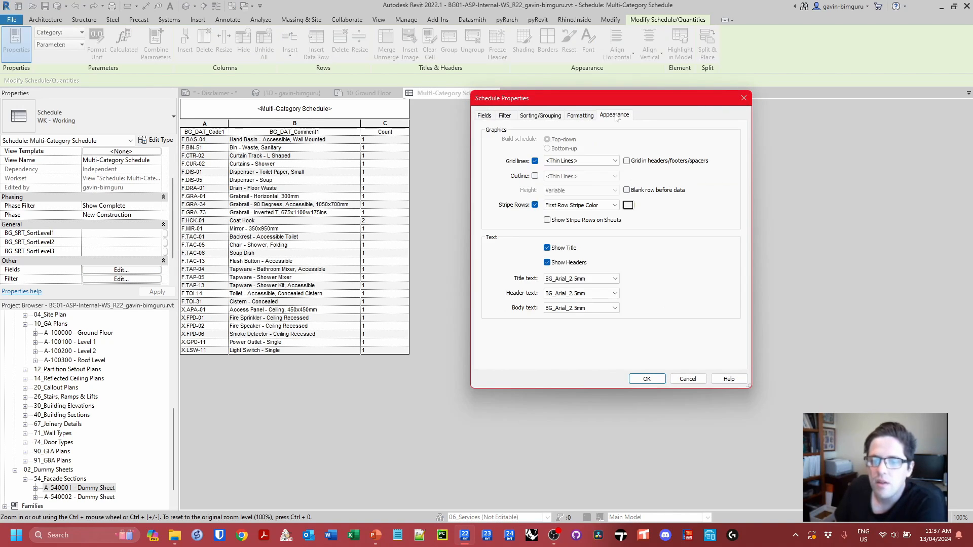
pyautogui.click(565, 250)
pyautogui.click(588, 278)
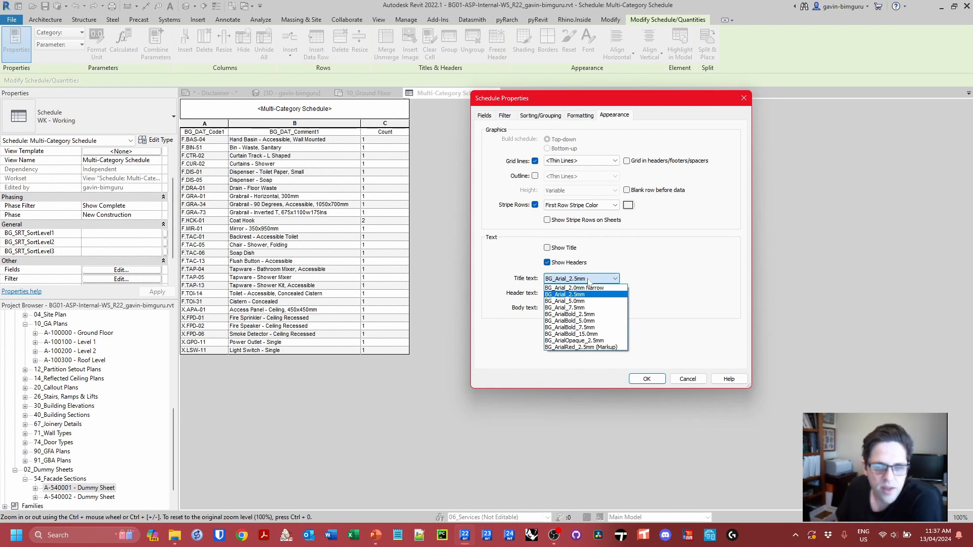
pyautogui.click(597, 315)
pyautogui.click(590, 293)
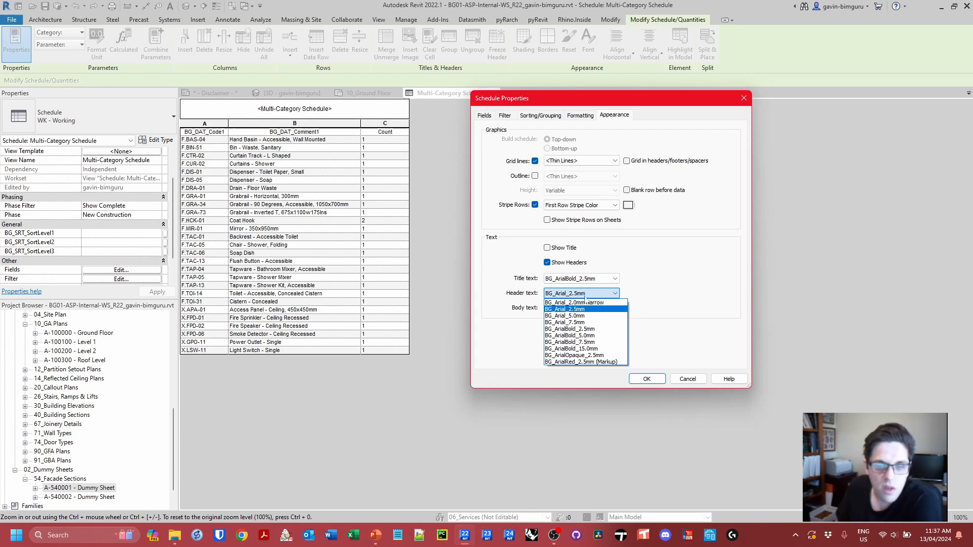
pyautogui.click(600, 329)
pyautogui.press('Return')
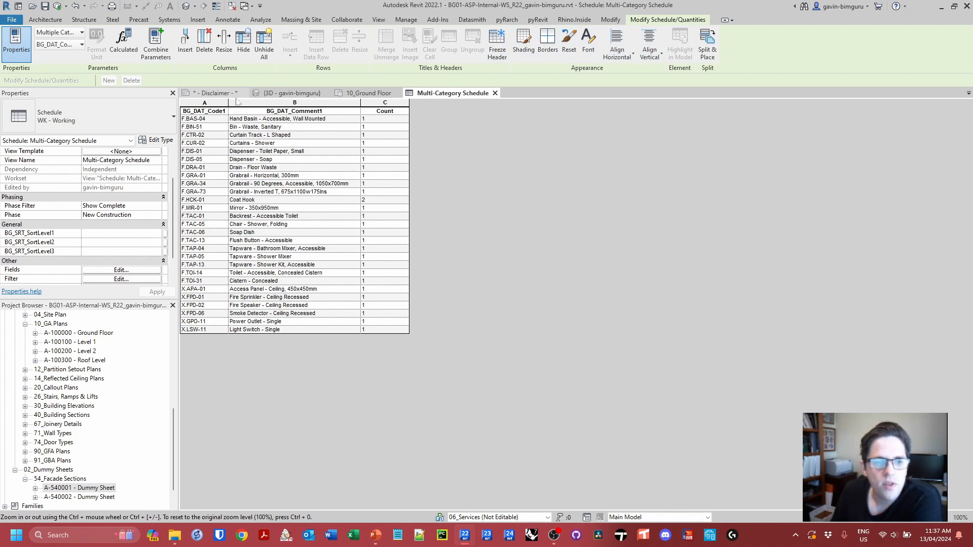
# Centre the BG_DAT_Code1 and Count columns horizontally and left-align the BG_DAT_Comment1 column.
pyautogui.click(205, 104)
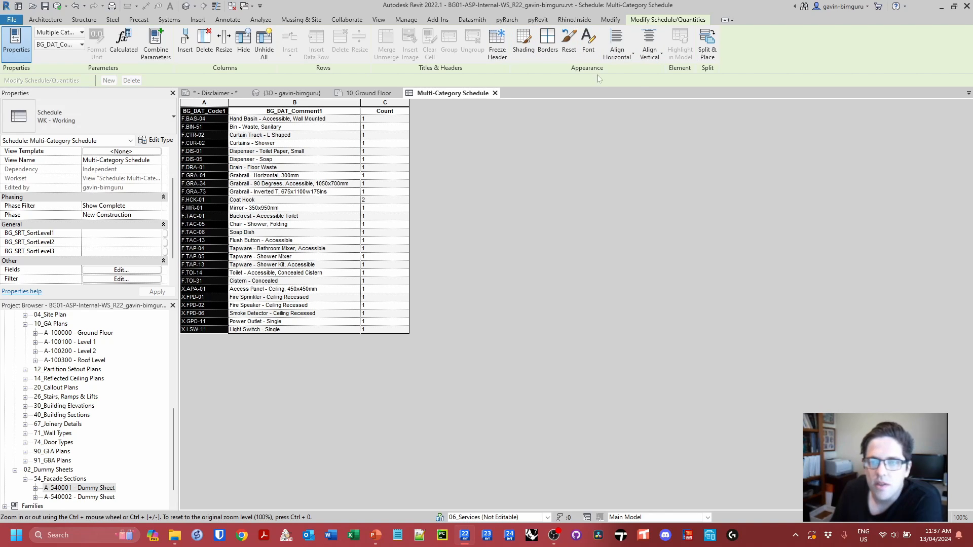
pyautogui.click(617, 48)
pyautogui.click(610, 96)
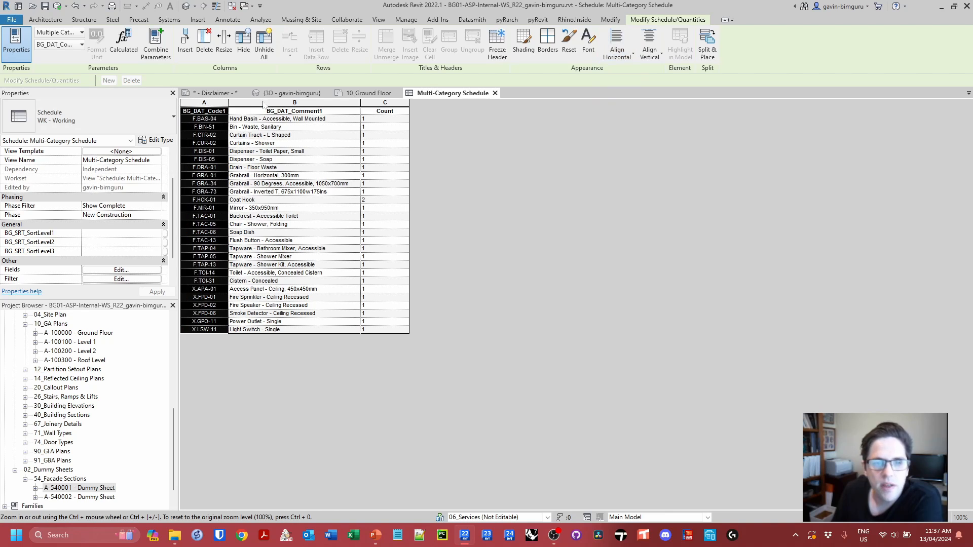
pyautogui.click(278, 103)
pyautogui.click(617, 49)
pyautogui.click(623, 74)
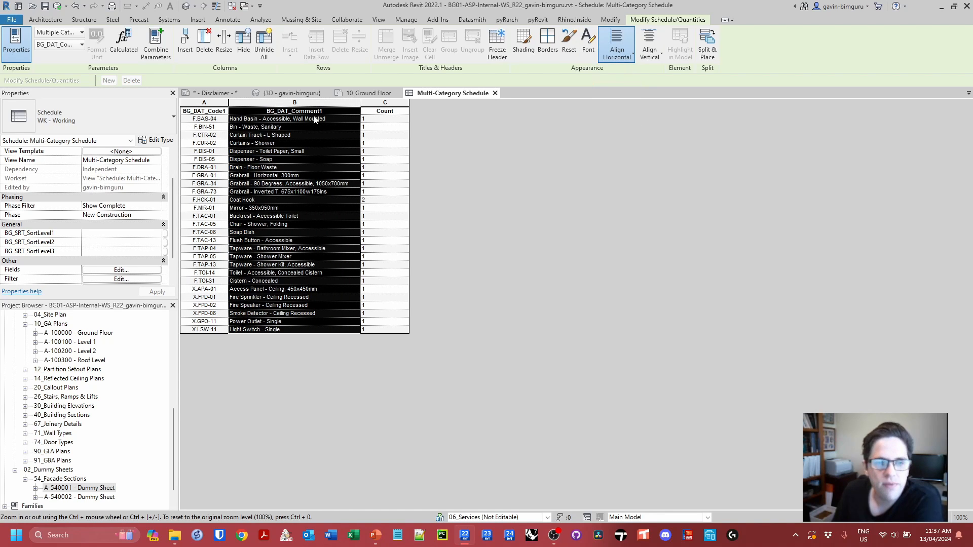
pyautogui.click(385, 103)
pyautogui.click(635, 47)
pyautogui.click(611, 93)
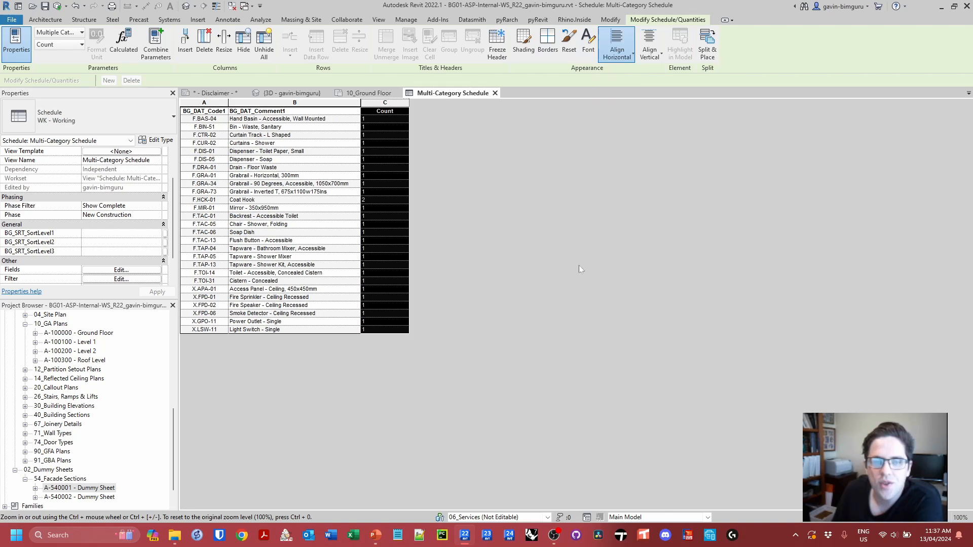
# Rename the three column headings to CODE, DESCRIPTION and QTY.
pyautogui.click(206, 110)
pyautogui.doubleClick(206, 111)
pyautogui.write('cpde')
pyautogui.press('BackSpace')
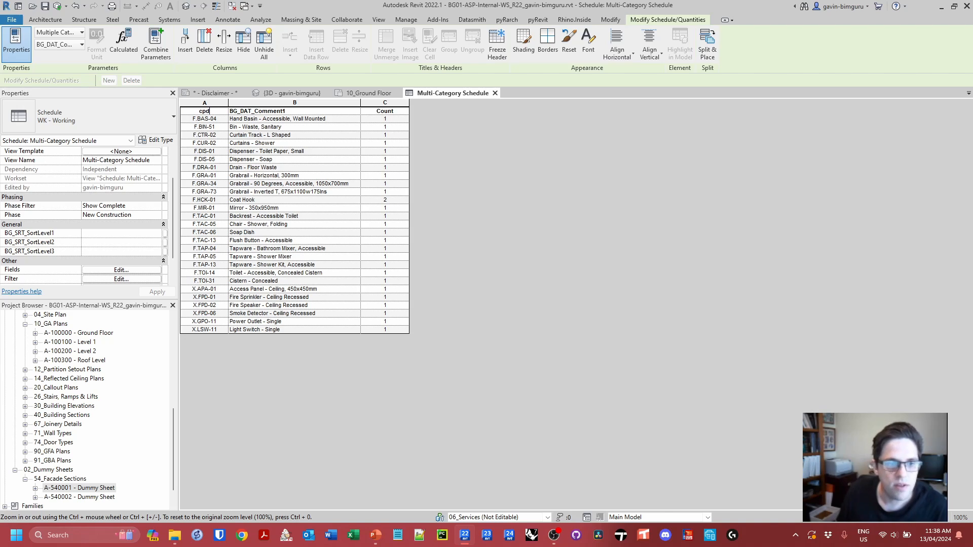
pyautogui.write('ODE')
pyautogui.doubleClick(309, 111)
pyautogui.write('CRIPTION')
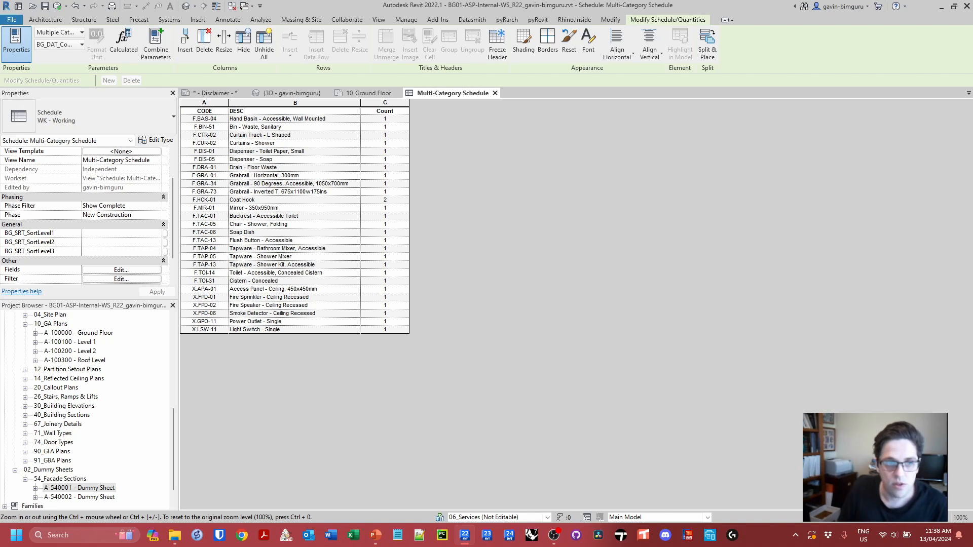
pyautogui.doubleClick(400, 111)
pyautogui.write('QTY')
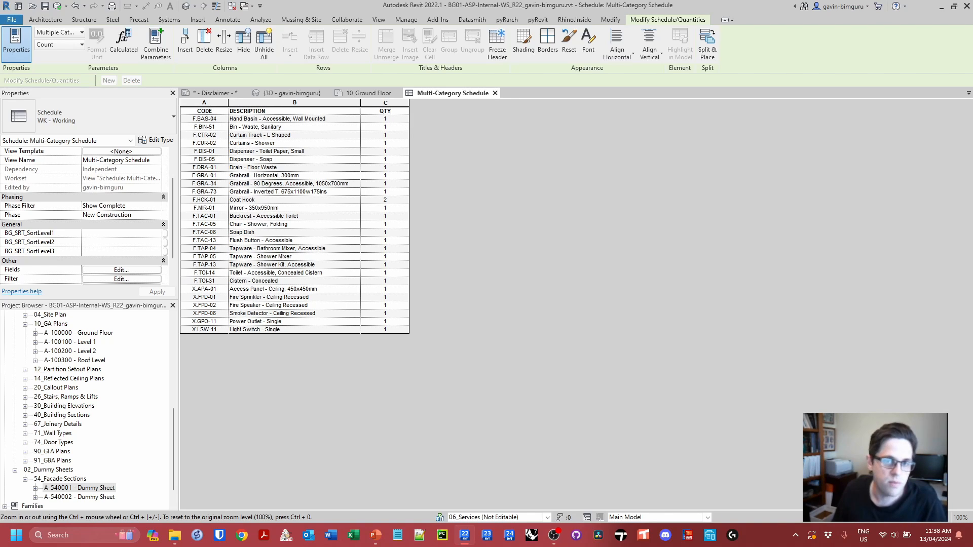
# Review the heading text and heading orientation of BG_DAT_Code1 in the schedule's field formatting.
pyautogui.click(121, 270)
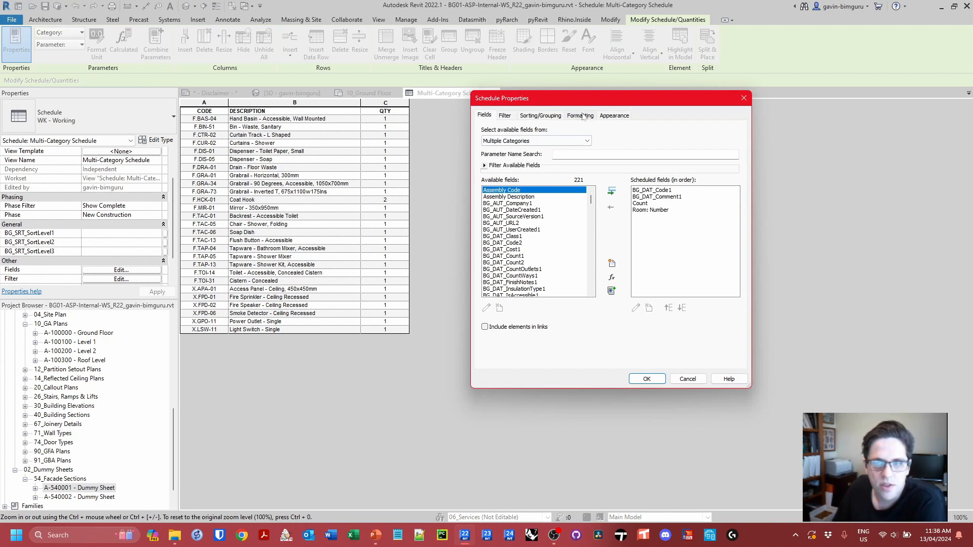
pyautogui.click(582, 116)
pyautogui.click(616, 152)
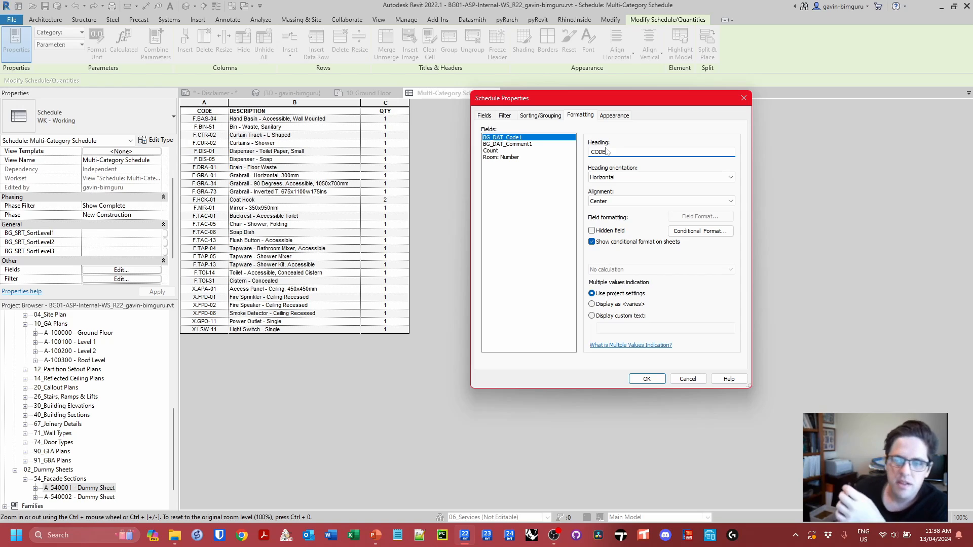
pyautogui.click(618, 177)
pyautogui.click(623, 188)
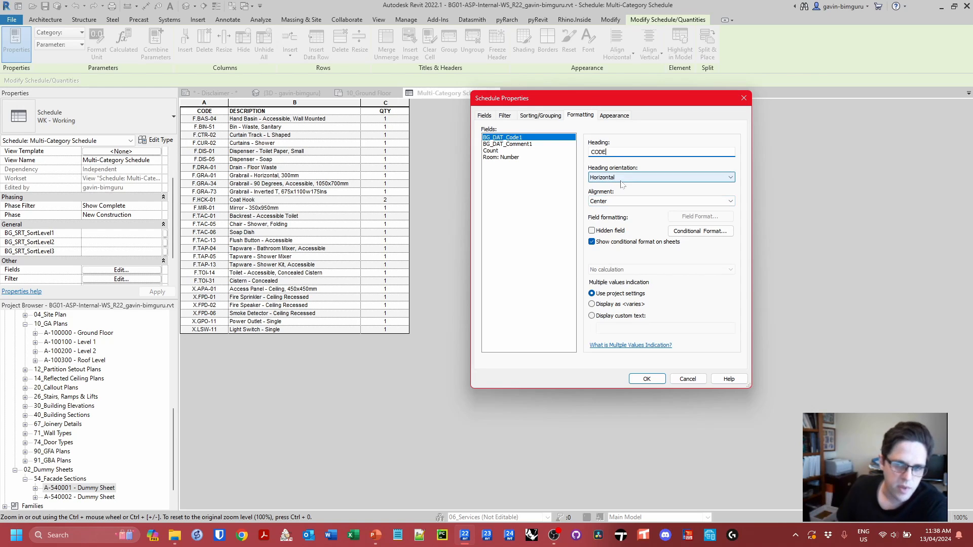
pyautogui.click(648, 378)
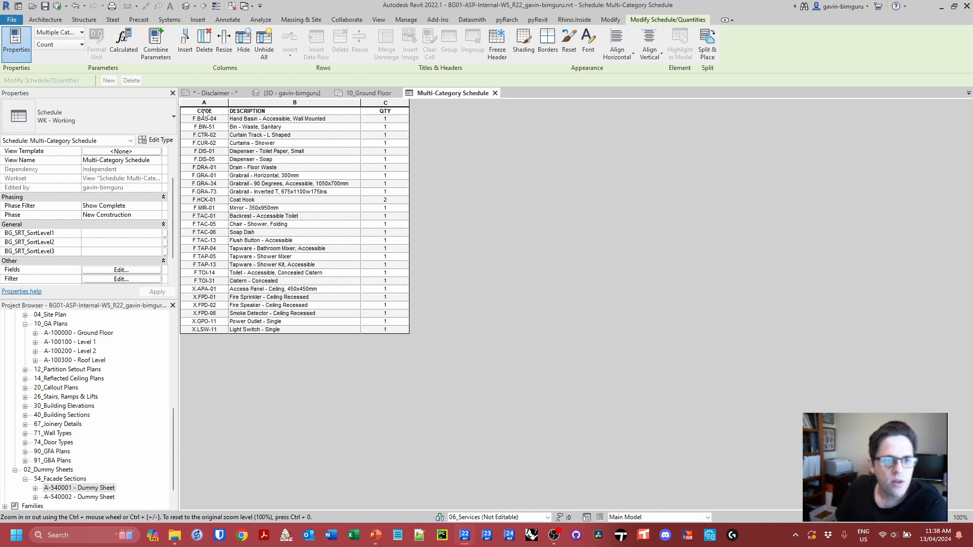
# Group the CODE and DESCRIPTION headings under a shared header titled INFORMATION.
pyautogui.click(251, 111)
pyautogui.click(449, 41)
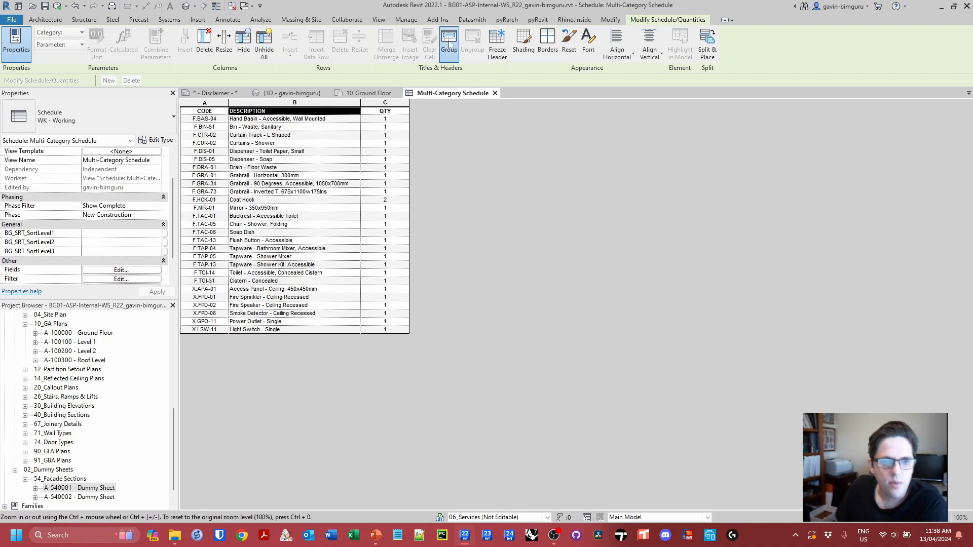
pyautogui.write('INFORMATION')
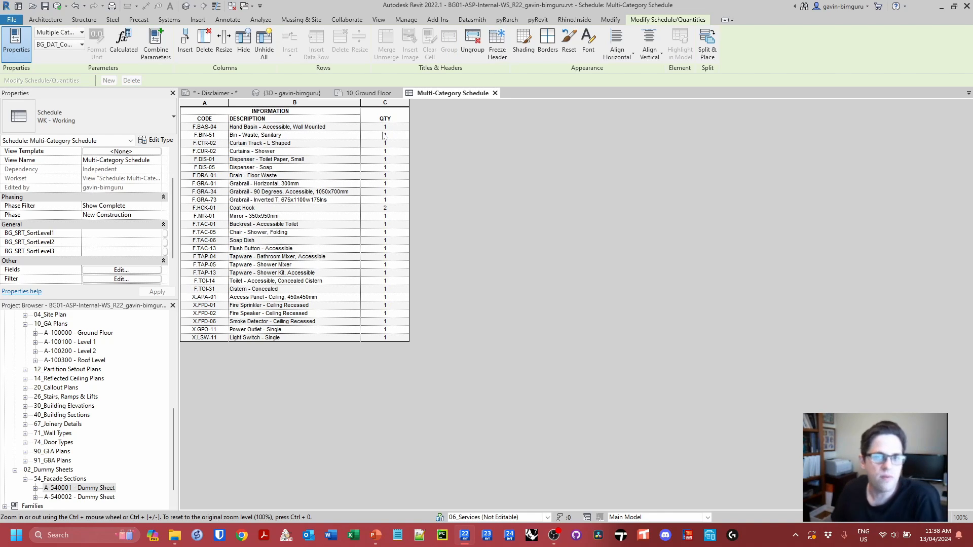
# Try left alignment on the INFORMATION group header and return it to centre.
pyautogui.click(623, 48)
pyautogui.click(621, 74)
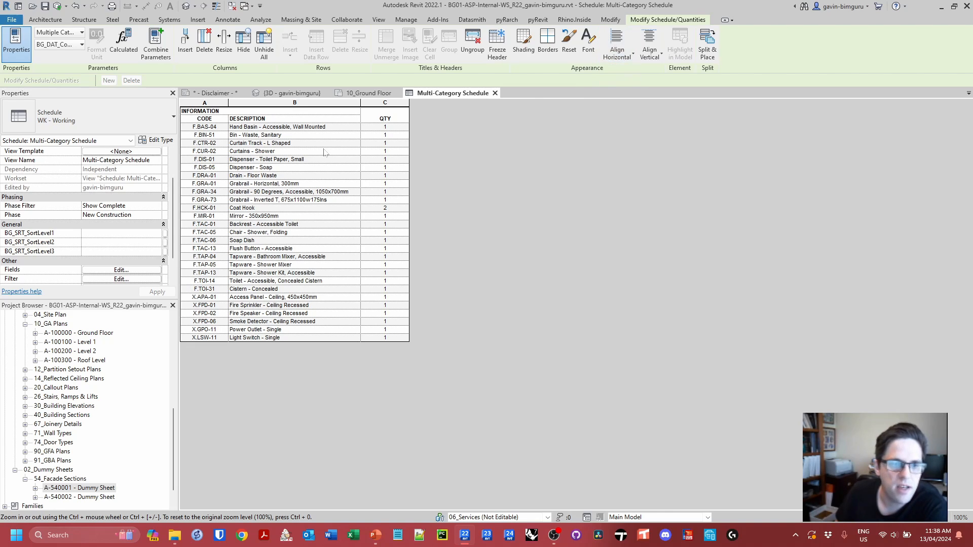
pyautogui.click(631, 53)
pyautogui.click(621, 93)
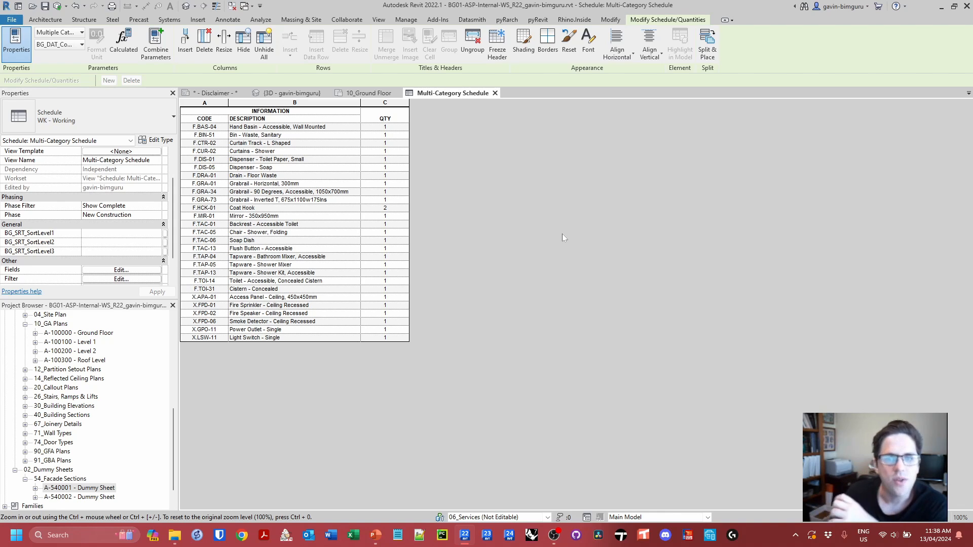
# Shade the header cells from INFORMATION through QTY black.
pyautogui.click(290, 112)
pyautogui.moveTo(289, 114); pyautogui.dragTo(394, 121)
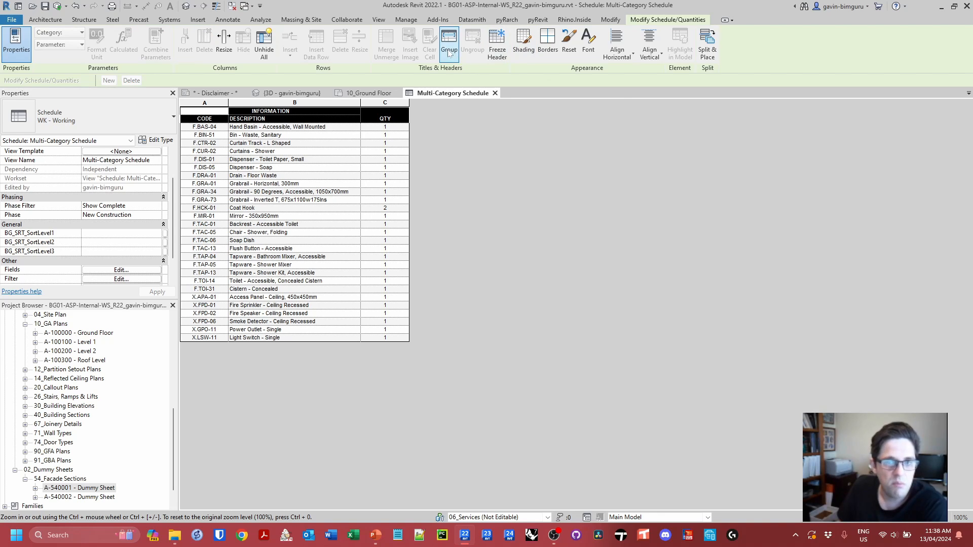
pyautogui.click(524, 43)
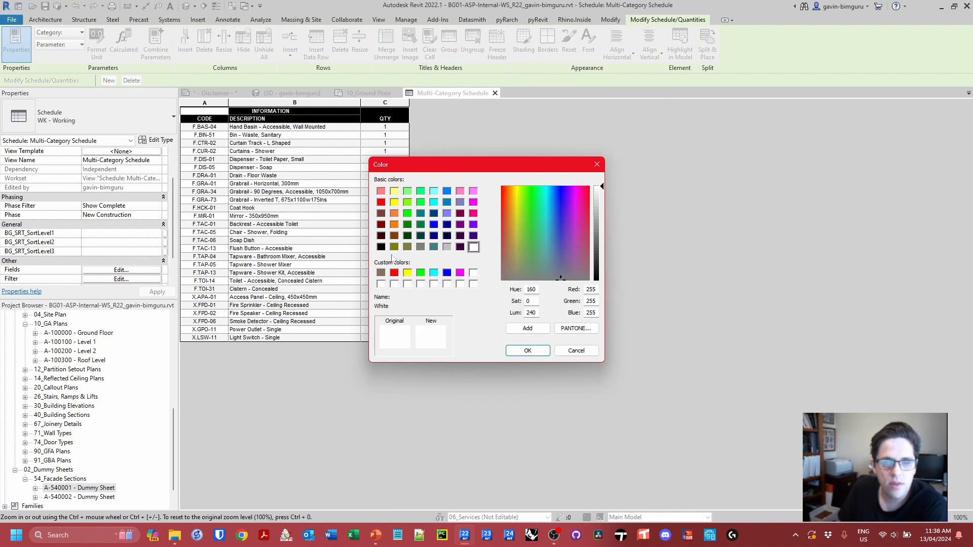
pyautogui.click(381, 247)
pyautogui.click(525, 353)
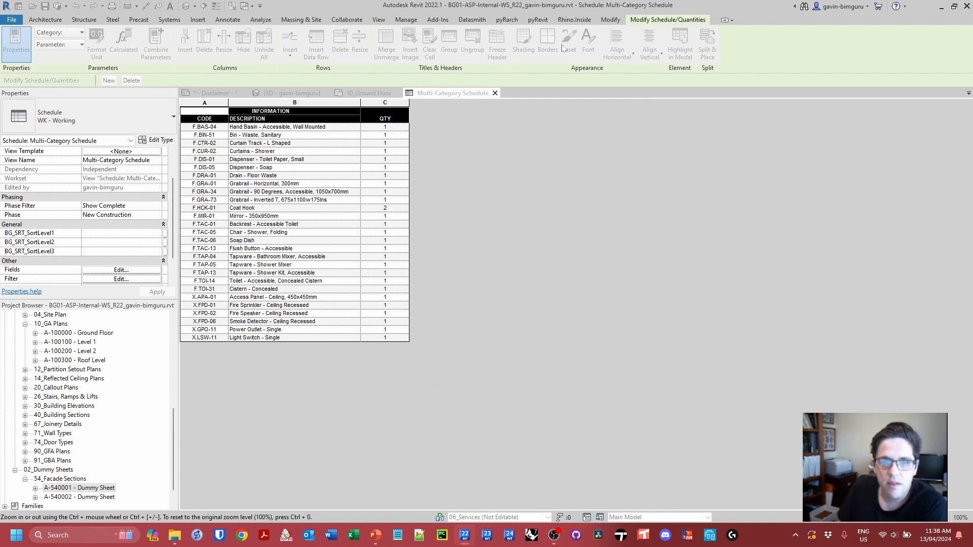
# Set the font colour of the schedule's black header cells from INFORMATION through QTY to RGB 254-254-254.
pyautogui.click(390, 110)
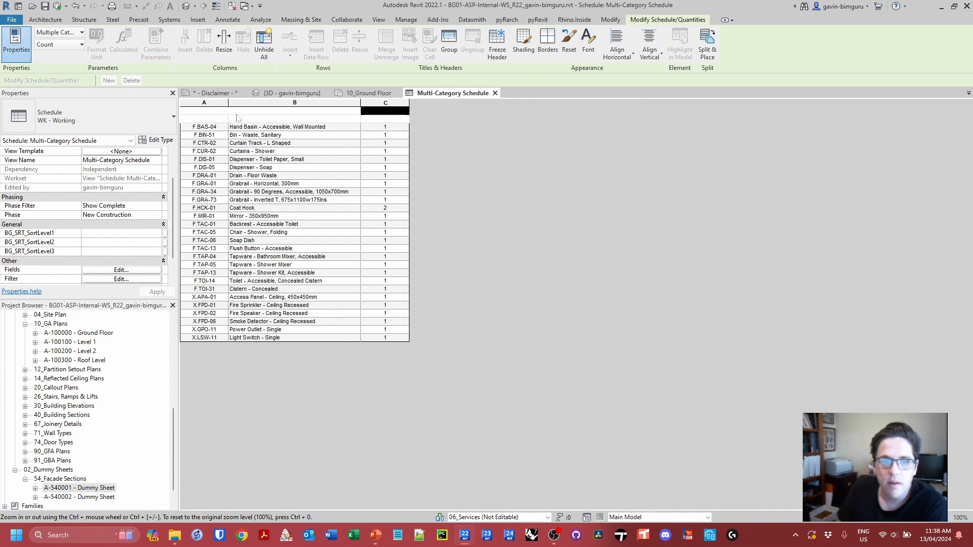
pyautogui.click(591, 48)
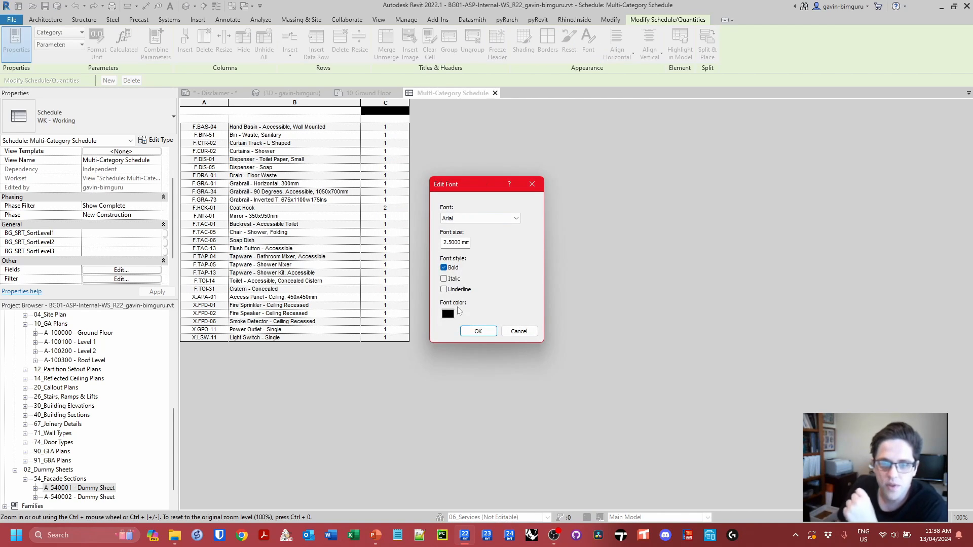
pyautogui.click(449, 317)
pyautogui.doubleClick(588, 289)
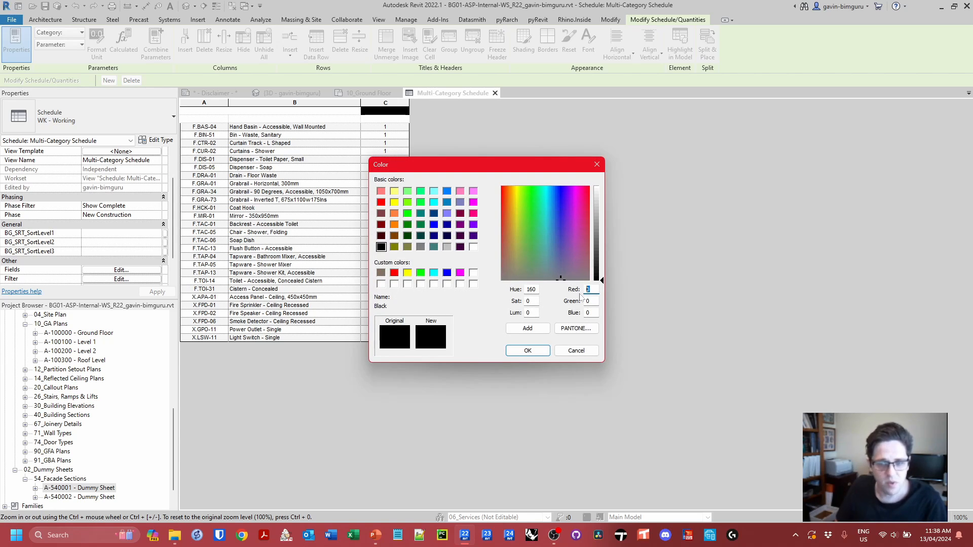
pyautogui.write('254')
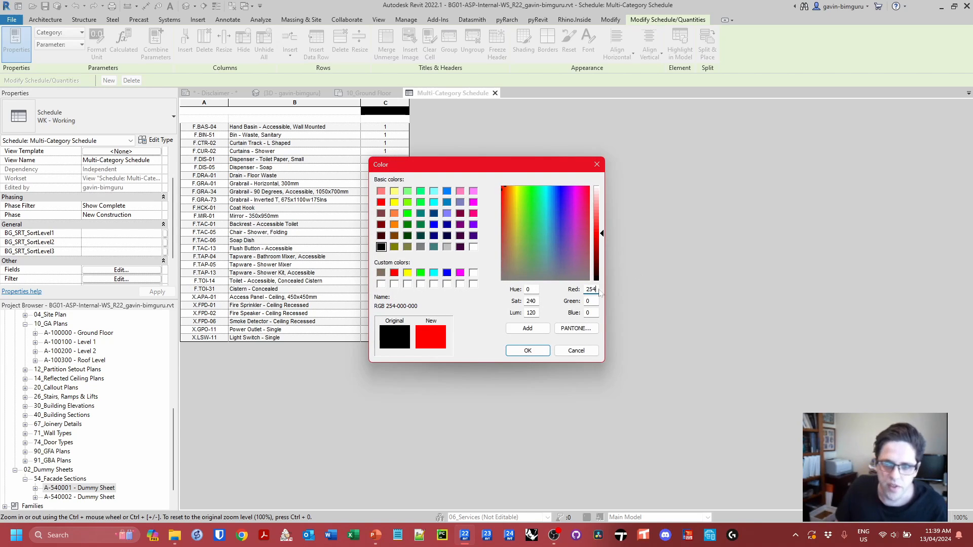
pyautogui.press('Tab')
pyautogui.write('254')
pyautogui.press('Tab')
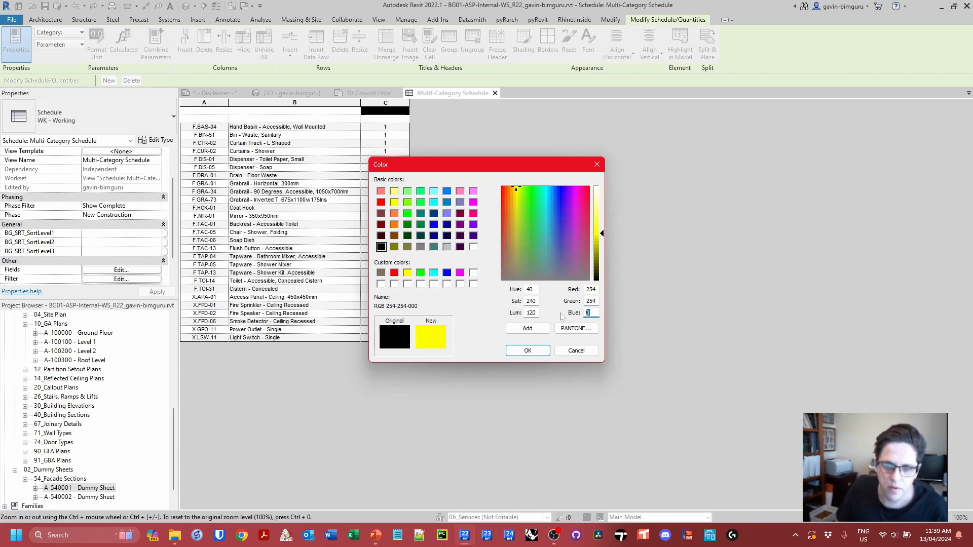
pyautogui.write('254')
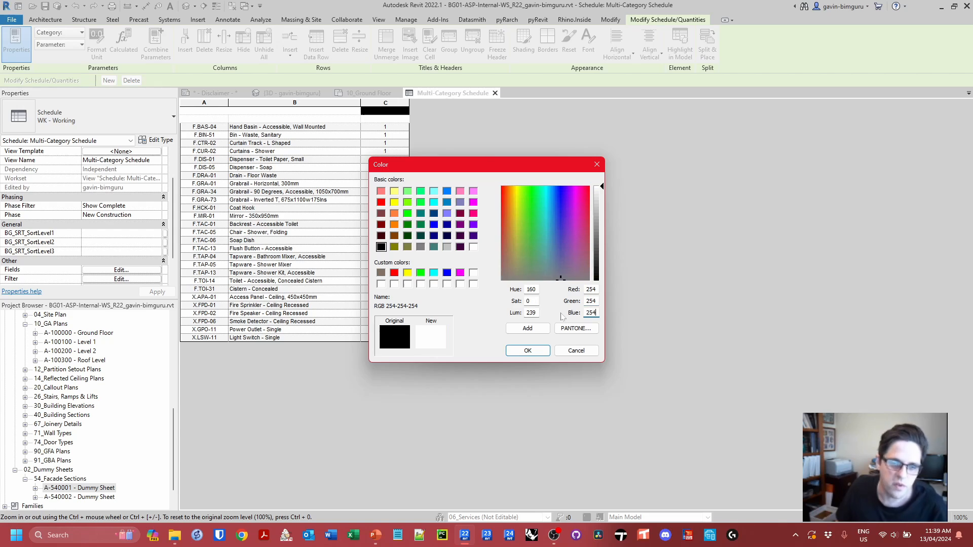
pyautogui.click(527, 351)
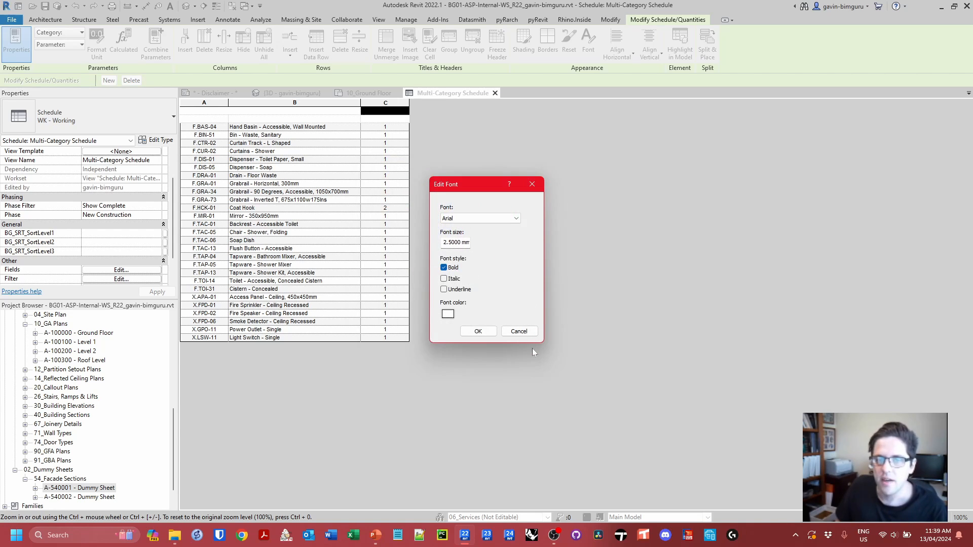
pyautogui.click(483, 333)
# Ungroup the INFORMATION header above the CODE and DESCRIPTION headings.
pyautogui.click(322, 121)
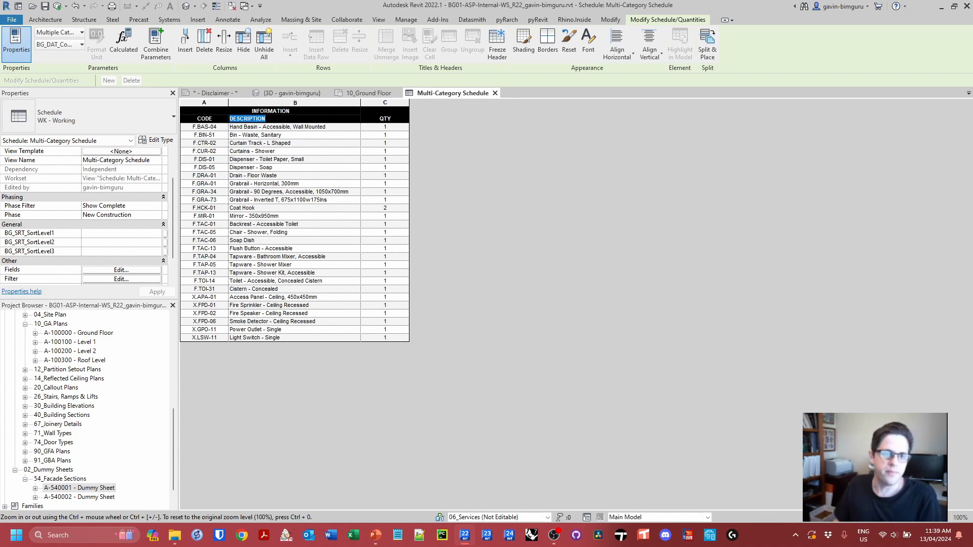
pyautogui.click(334, 113)
pyautogui.click(472, 44)
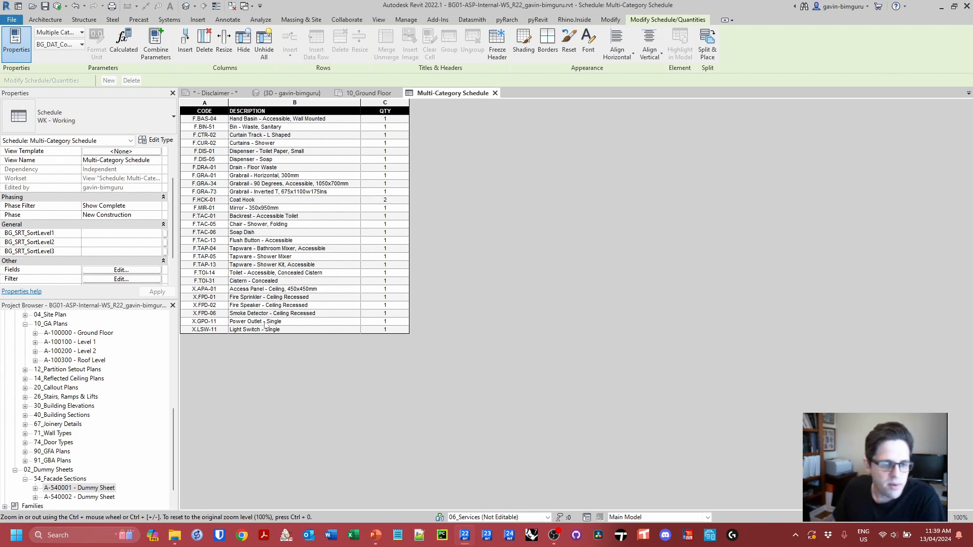
# Open sheet A-200001 - Wet Areas from the 20_Callout Plans sheet group.
pyautogui.click(106, 440)
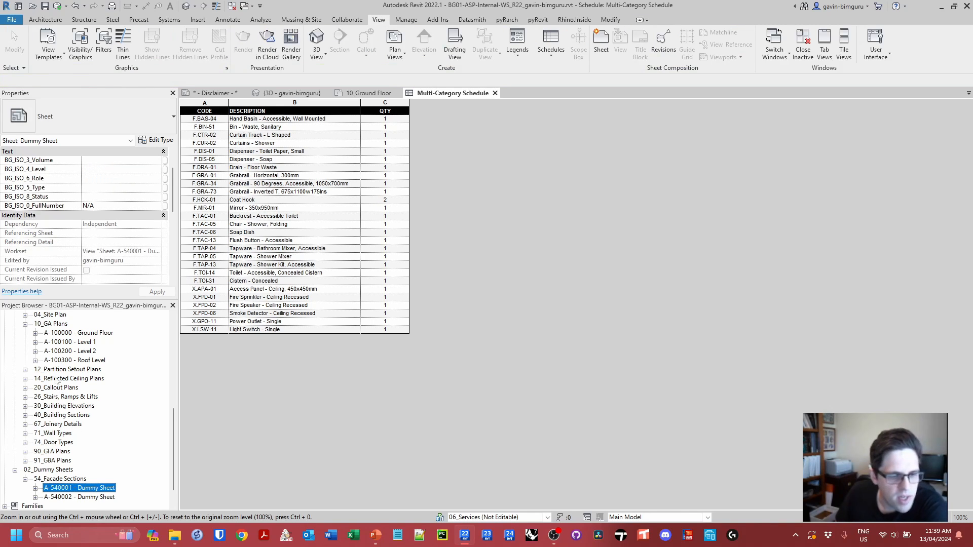
pyautogui.scroll(-2, 58, 383)
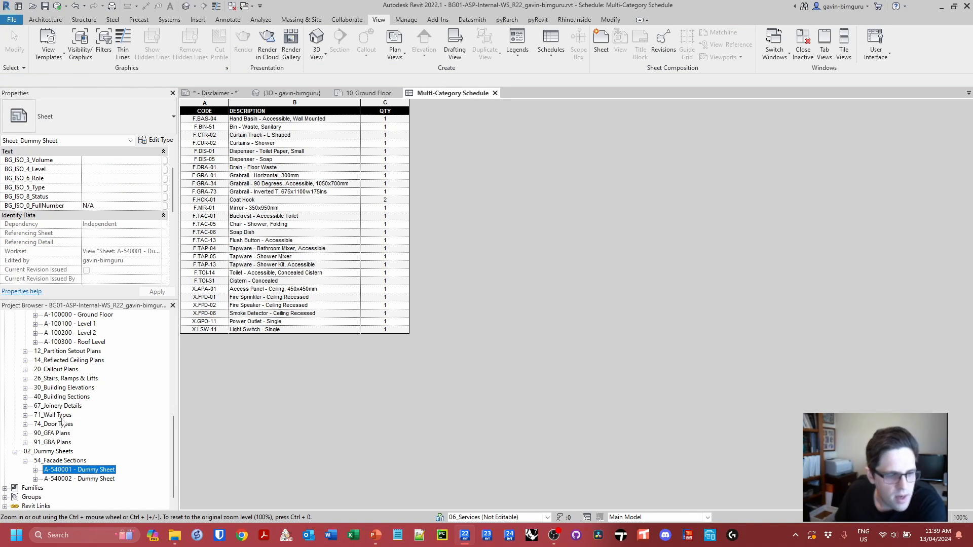
pyautogui.scroll(2, 105, 477)
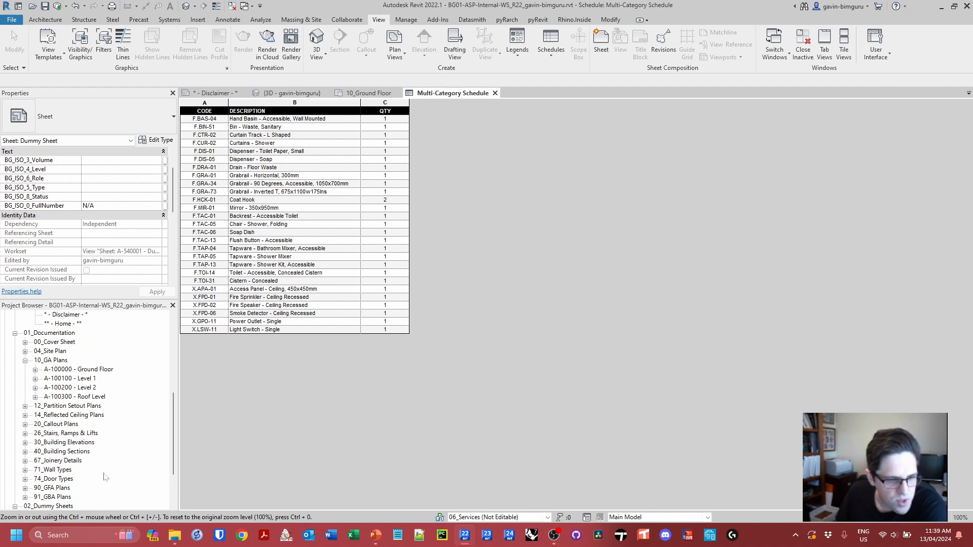
pyautogui.doubleClick(53, 360)
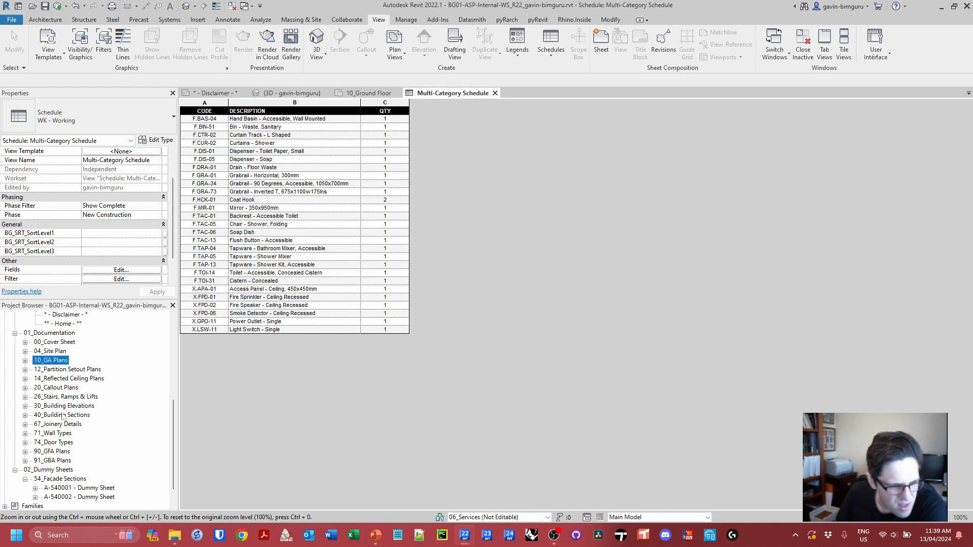
pyautogui.doubleClick(64, 388)
pyautogui.click(89, 397)
pyautogui.doubleClick(88, 399)
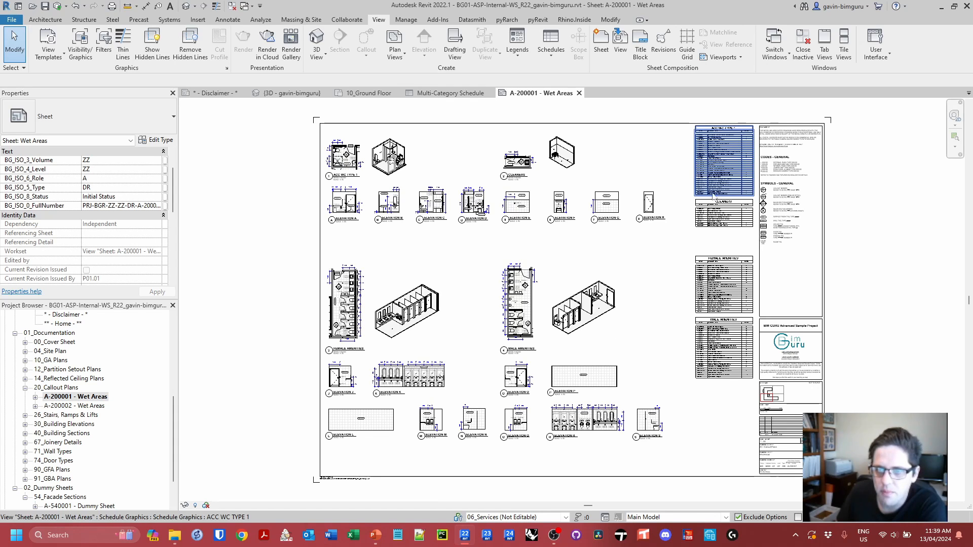
pyautogui.scroll(6, 98, 397)
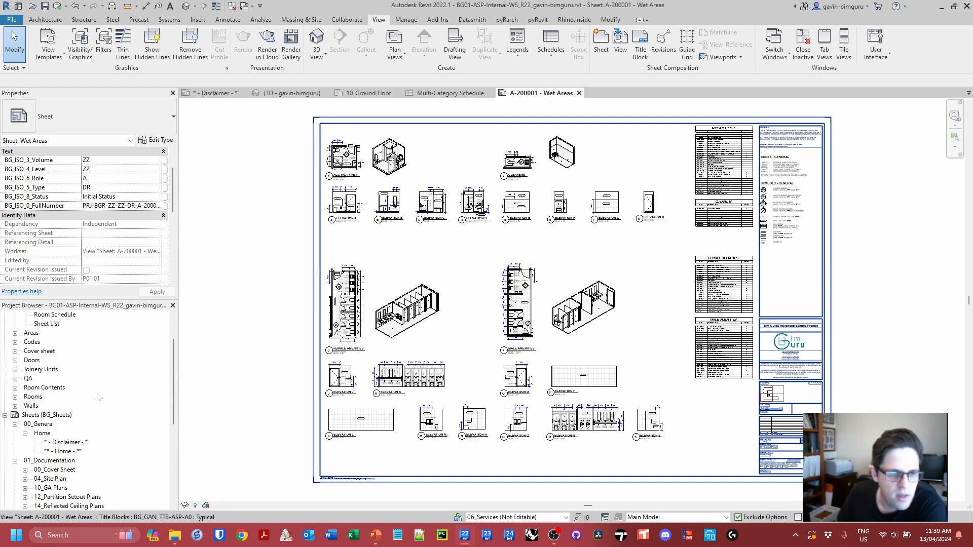
pyautogui.moveTo(50, 360); pyautogui.dragTo(253, 243)
pyautogui.scroll(6, 223, 265)
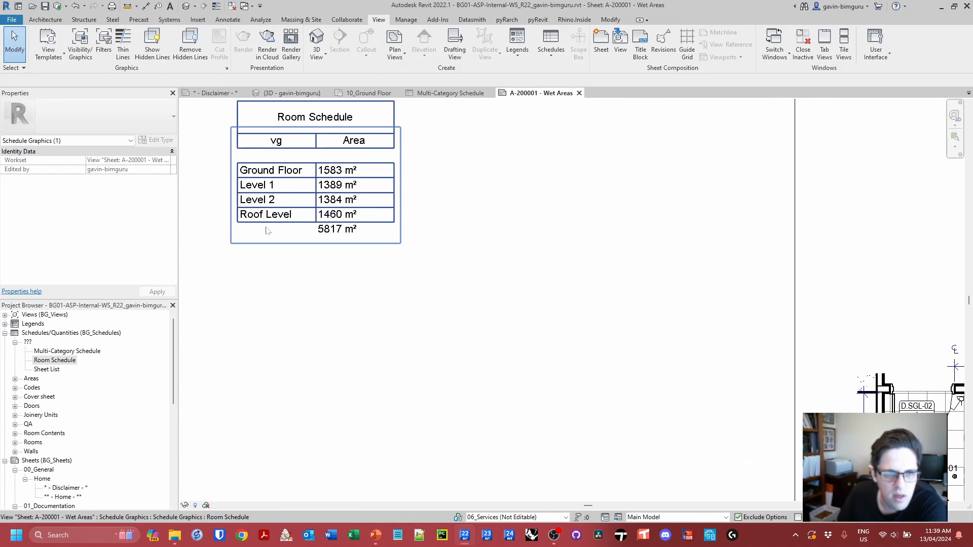
pyautogui.press('Delete')
# Place the Multi-Category Schedule on sheet A-200001 in the empty area beside the drawings and check its printed appearance.
pyautogui.moveTo(64, 352); pyautogui.dragTo(553, 282)
pyautogui.click(570, 265)
pyautogui.scroll(-3, 547, 299)
pyautogui.click(456, 233)
pyautogui.moveTo(558, 186); pyautogui.dragTo(496, 199, button='middle')
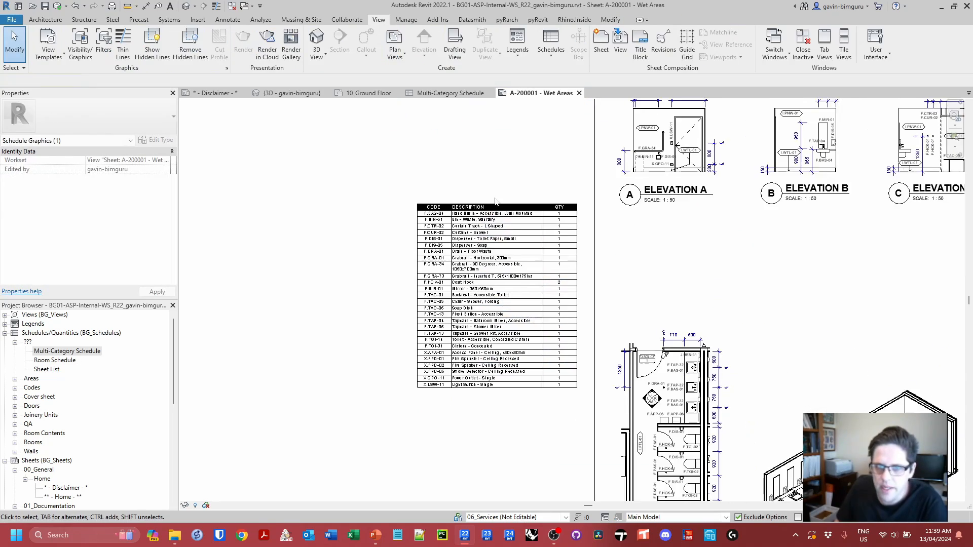
pyautogui.scroll(4, 496, 198)
pyautogui.scroll(-2, 420, 155)
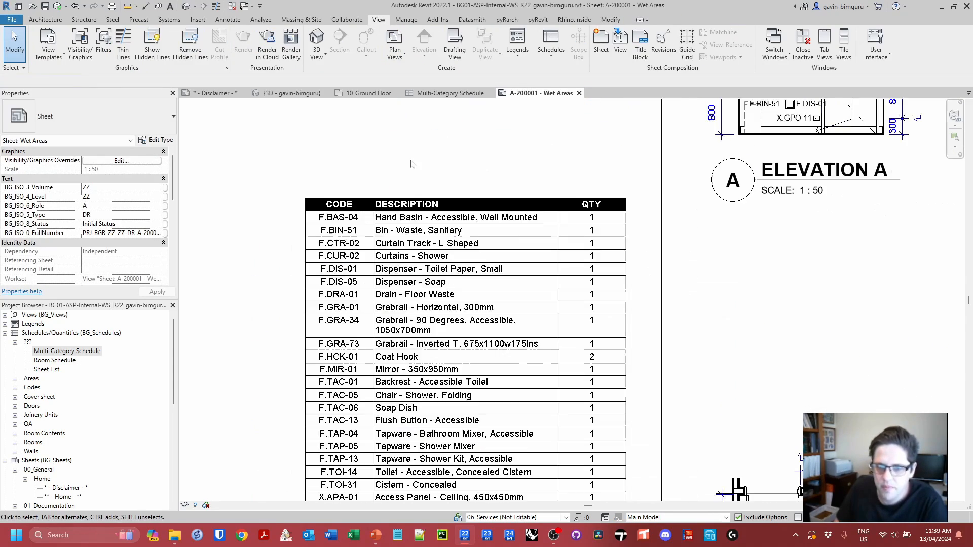
# Narrow the QTY column of the placed schedule and split the schedule into two side-by-side segments.
pyautogui.click(549, 192)
pyautogui.scroll(1, 552, 188)
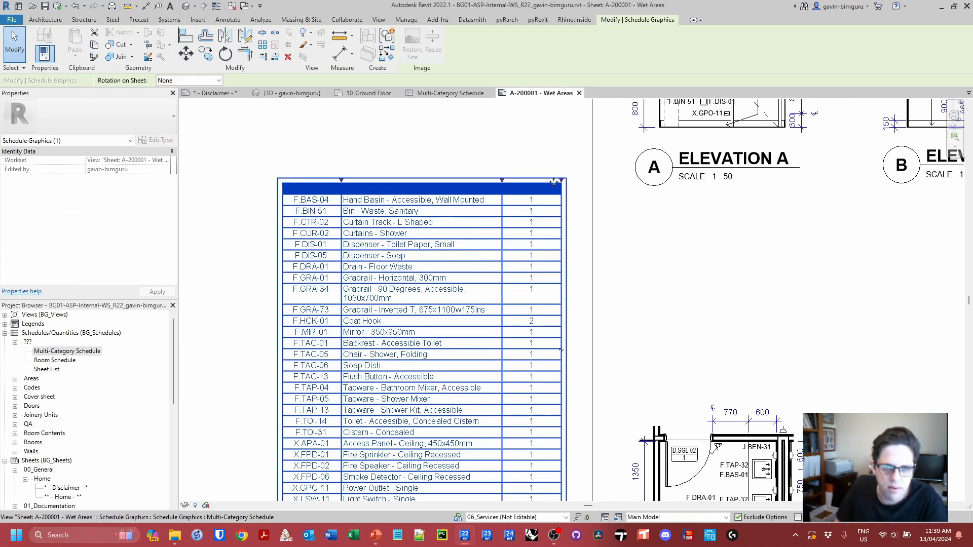
pyautogui.moveTo(539, 180); pyautogui.dragTo(528, 180)
pyautogui.moveTo(537, 309); pyautogui.dragTo(517, 211, button='middle')
pyautogui.click(509, 252)
pyautogui.scroll(-4, 510, 253)
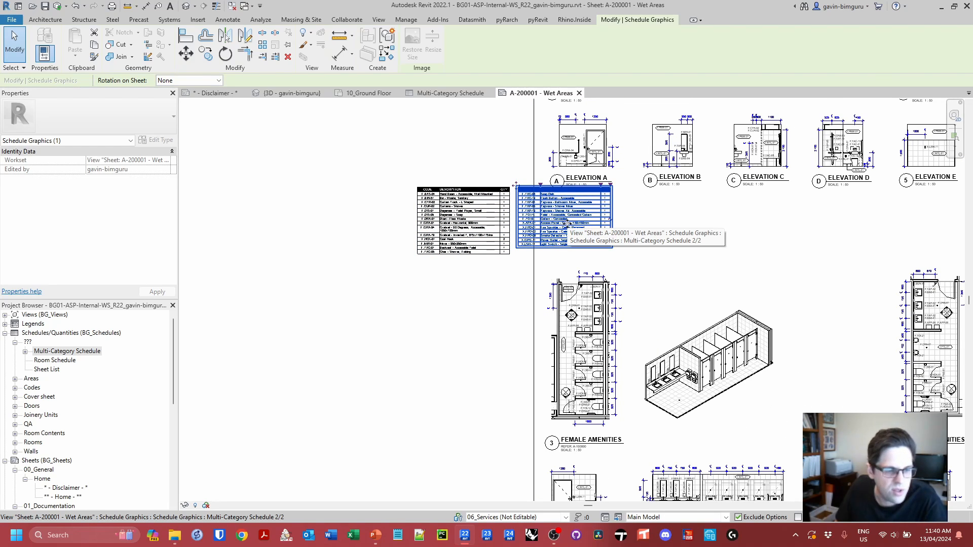
# Locate the split Multi-Category Schedule segments listed under sheet A-200001 and select segment 2/2.
pyautogui.scroll(-5, 158, 375)
pyautogui.scroll(-1, 54, 456)
pyautogui.click(35, 406)
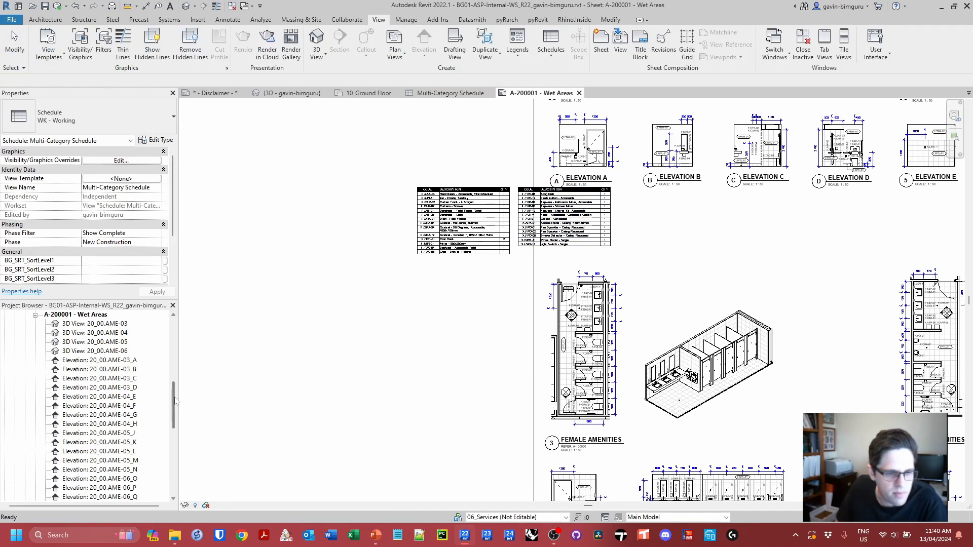
pyautogui.scroll(-8, 104, 410)
pyautogui.click(146, 406)
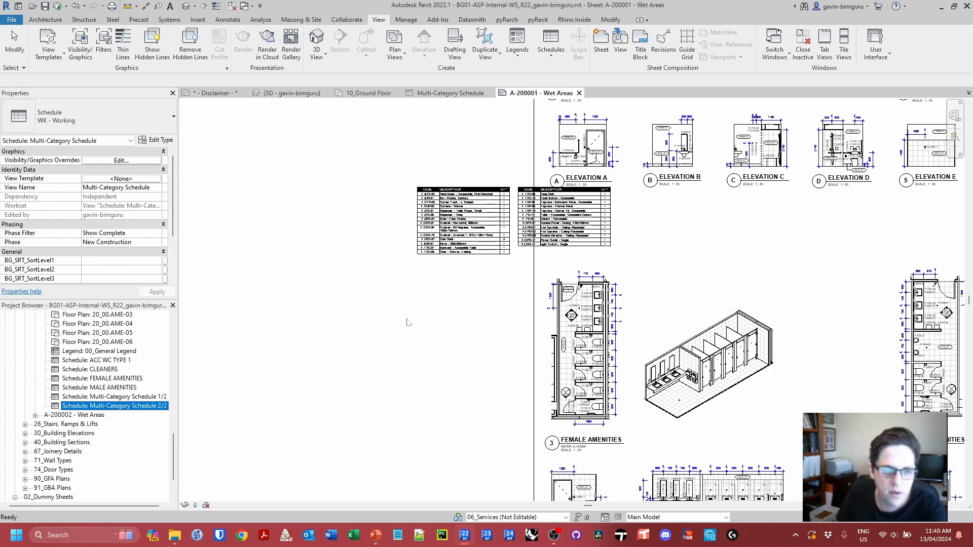
# Delete both Multi-Category Schedule segments from the Wet Areas sheet.
pyautogui.moveTo(443, 343); pyautogui.dragTo(382, 391, button='middle')
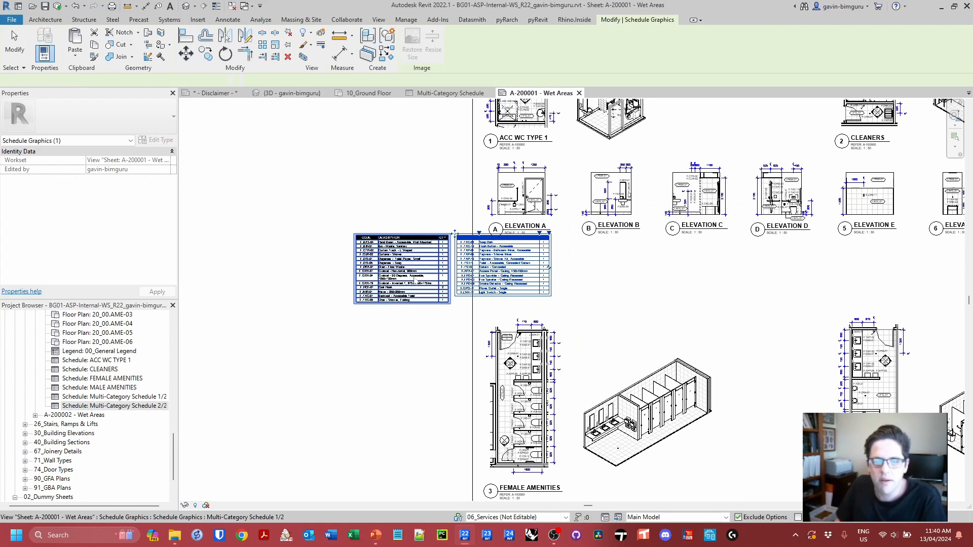
pyautogui.click(421, 279)
pyautogui.press('Delete')
pyautogui.click(481, 275)
pyautogui.press('Delete')
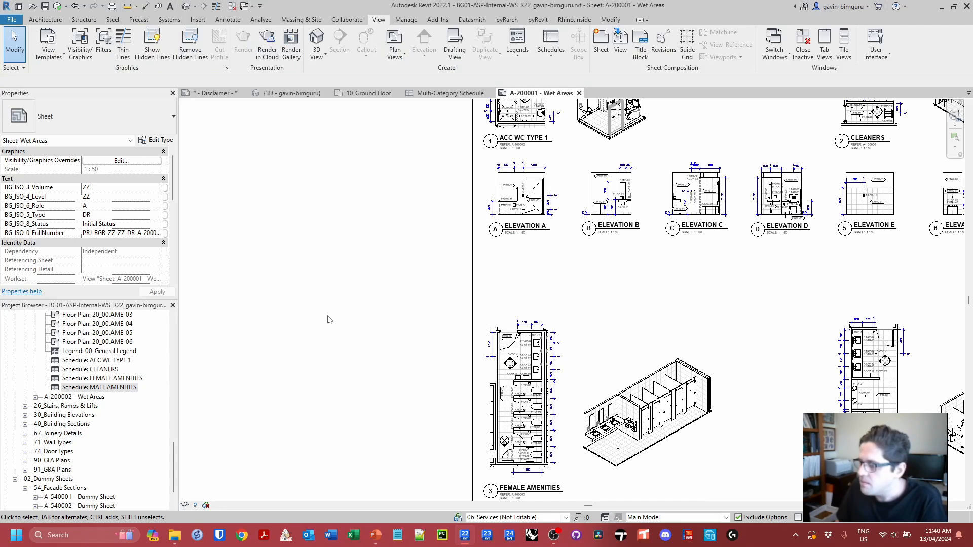
# Return to the Multi-Category Schedule and close the A-200001 sheet, 3D and Disclaimer views.
pyautogui.click(450, 93)
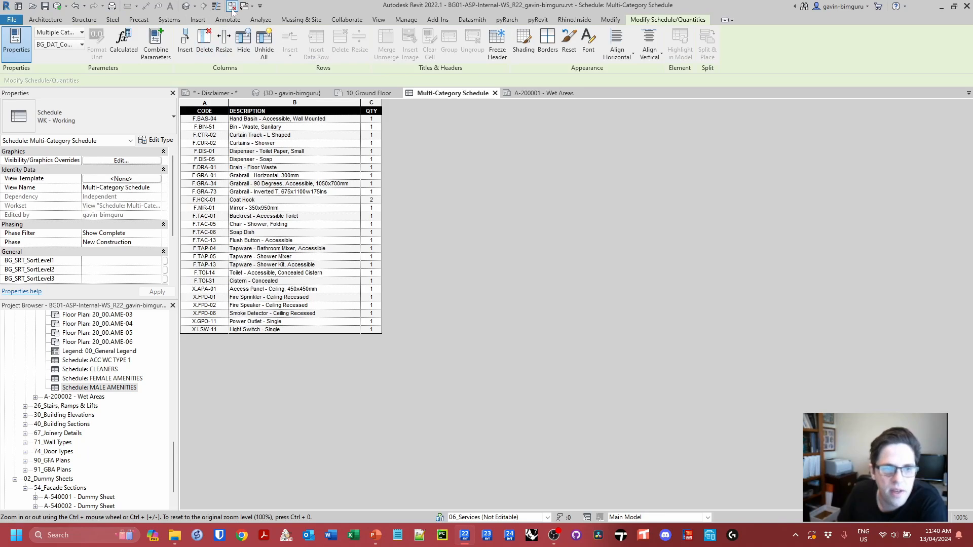
pyautogui.click(581, 93)
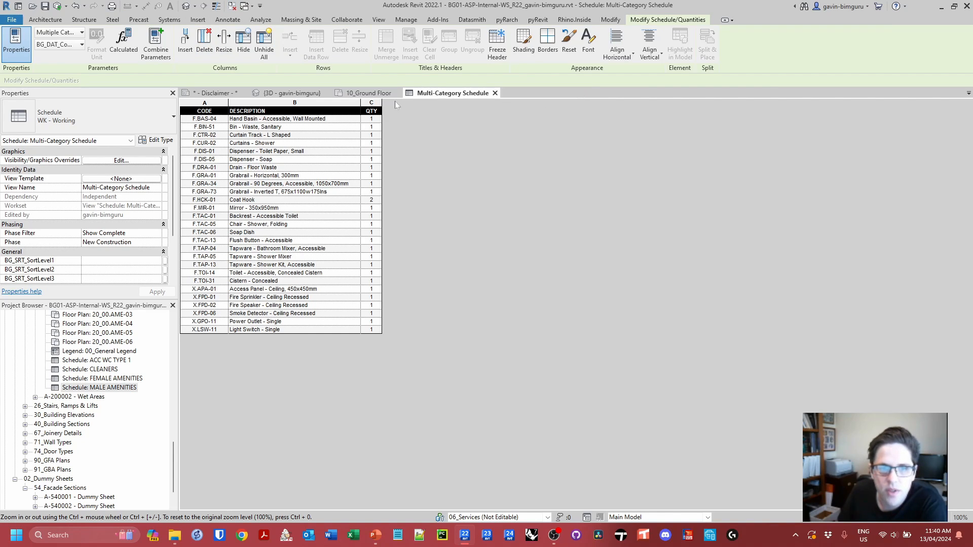
pyautogui.click(332, 93)
pyautogui.click(244, 93)
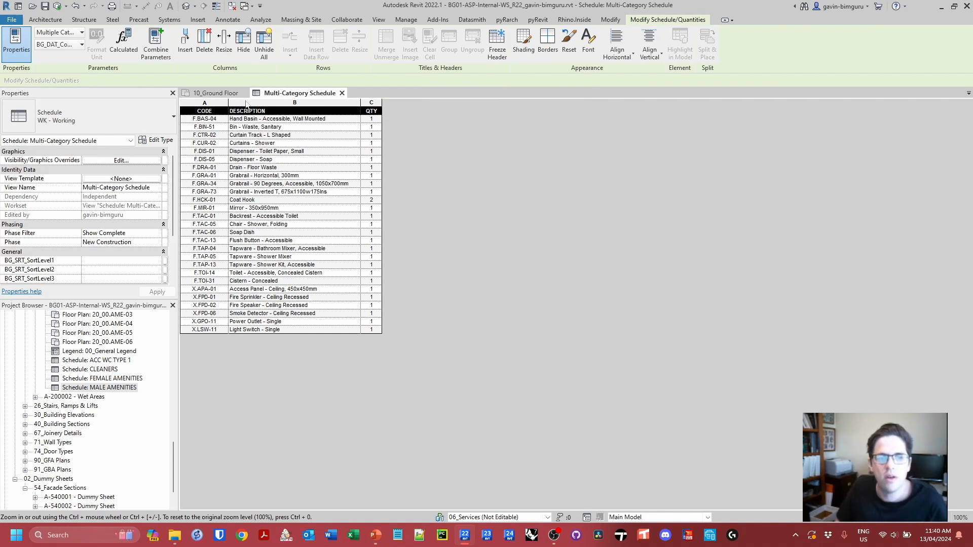
# Tile the 10_Ground Floor plan beside the Multi-Category Schedule, with room 00.AME-02 in view.
pyautogui.click(239, 93)
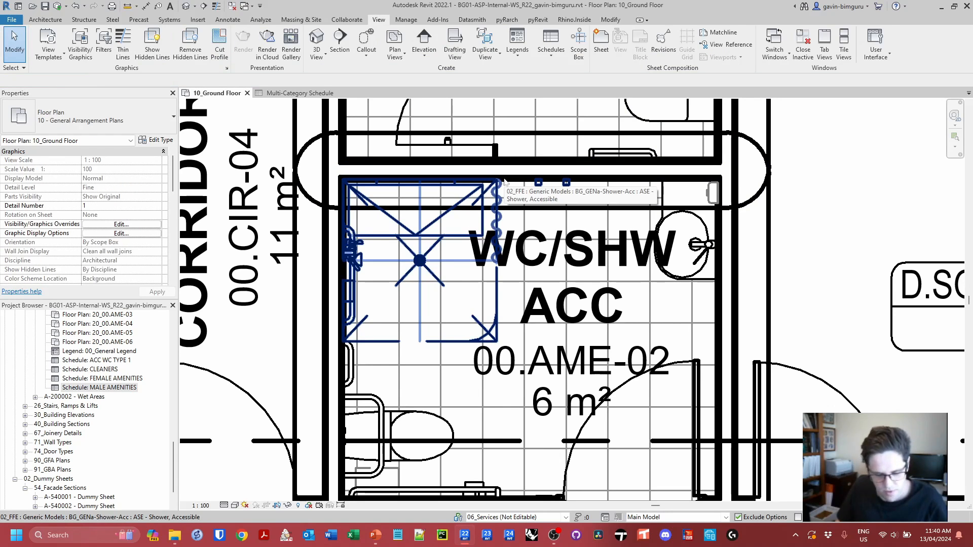
pyautogui.press('w')
pyautogui.press('t')
pyautogui.scroll(-3, 486, 201)
pyautogui.moveTo(486, 201); pyautogui.dragTo(306, 199, button='middle')
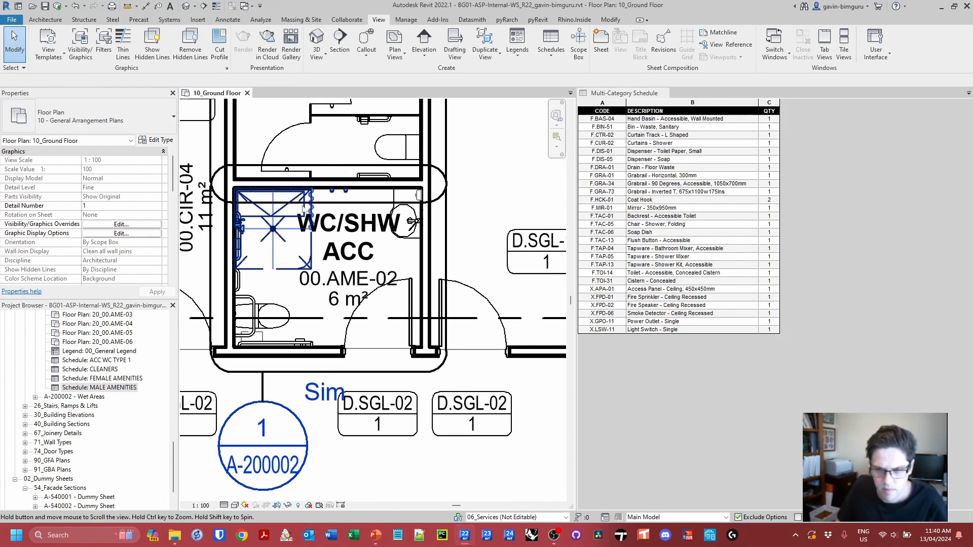
# Examine which elements in room 00.AME-02 are highlighted for various schedule rows, from F.MIR-01 to F.BAS-04.
pyautogui.click(603, 208)
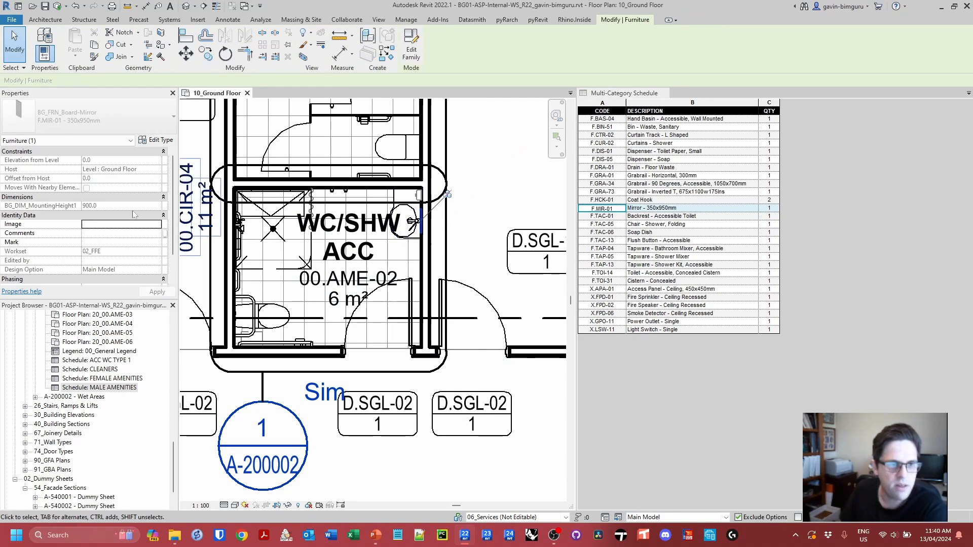
pyautogui.click(602, 217)
pyautogui.moveTo(603, 185); pyautogui.dragTo(603, 281)
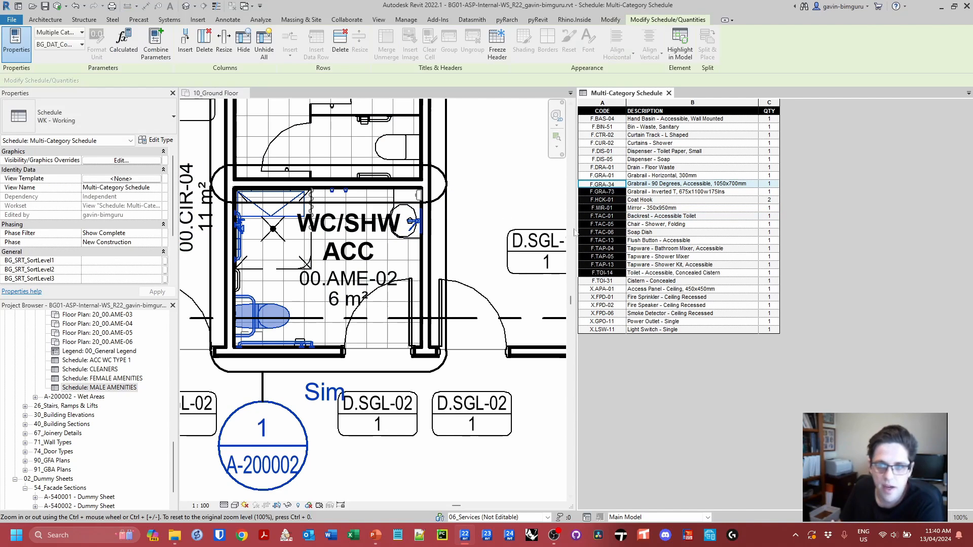
pyautogui.click(603, 265)
pyautogui.click(603, 289)
pyautogui.click(603, 272)
pyautogui.click(602, 297)
pyautogui.click(602, 256)
pyautogui.click(598, 231)
pyautogui.click(598, 208)
pyautogui.click(598, 183)
pyautogui.click(602, 159)
pyautogui.click(602, 119)
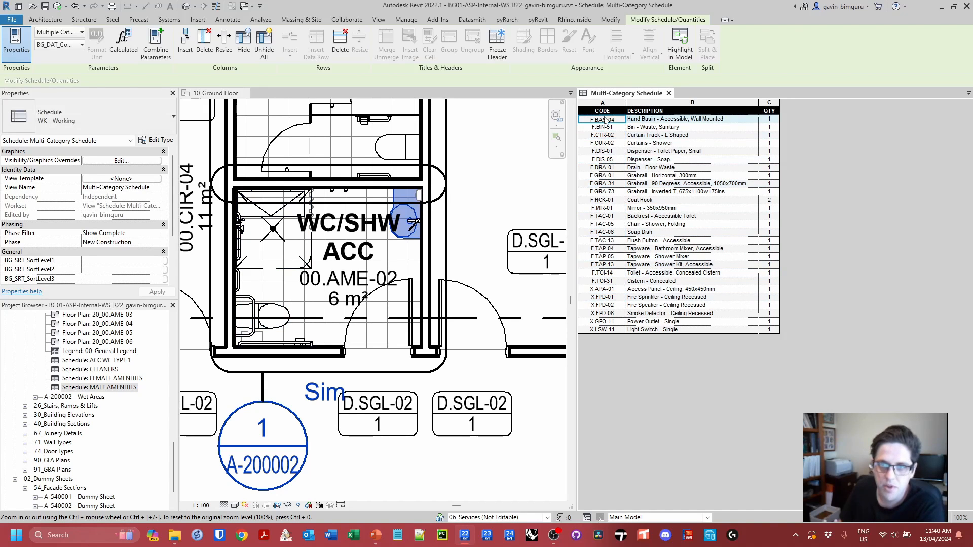
# Close the Multi-Category Schedule and open the Room Schedule.
pyautogui.scroll(6, 173, 416)
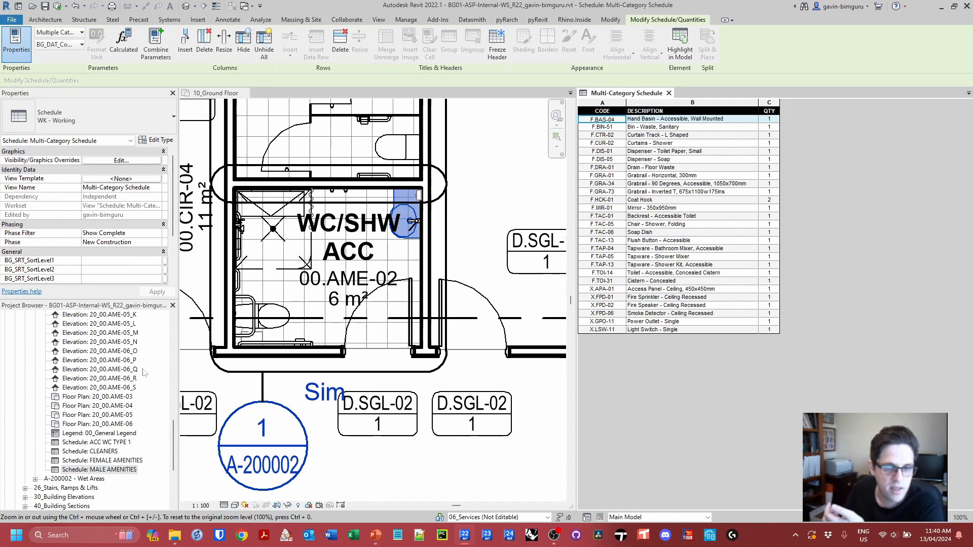
pyautogui.moveTo(173, 416); pyautogui.dragTo(173, 336)
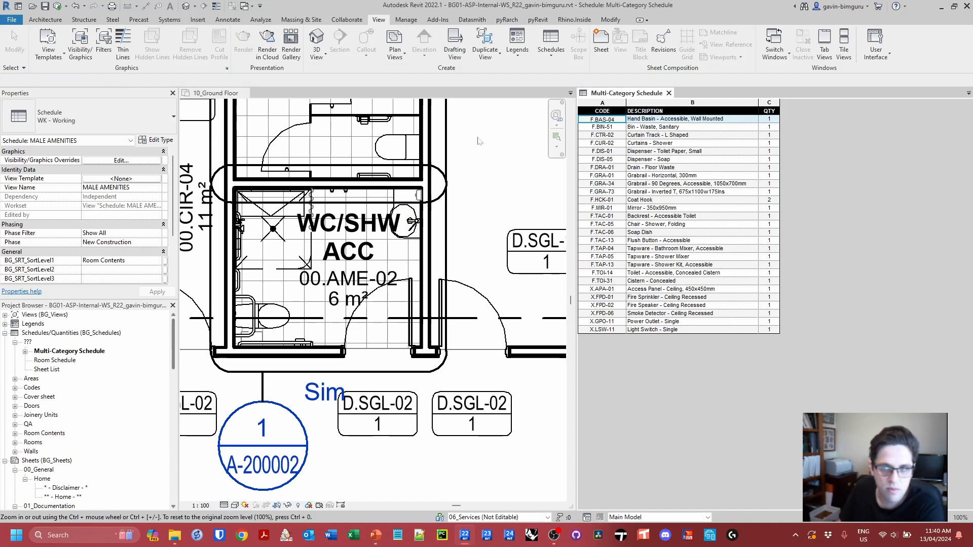
pyautogui.click(669, 93)
pyautogui.doubleClick(55, 360)
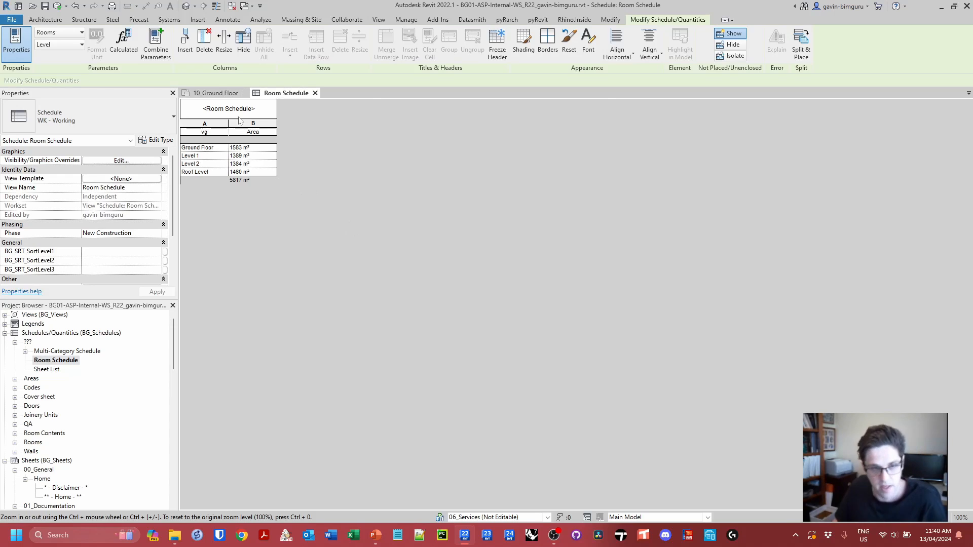
# Tile the 10_Ground Floor plan beside the Room Schedule and examine the properties of the rooms behind the Ground Floor row.
pyautogui.click(215, 93)
pyautogui.press('w')
pyautogui.press('t')
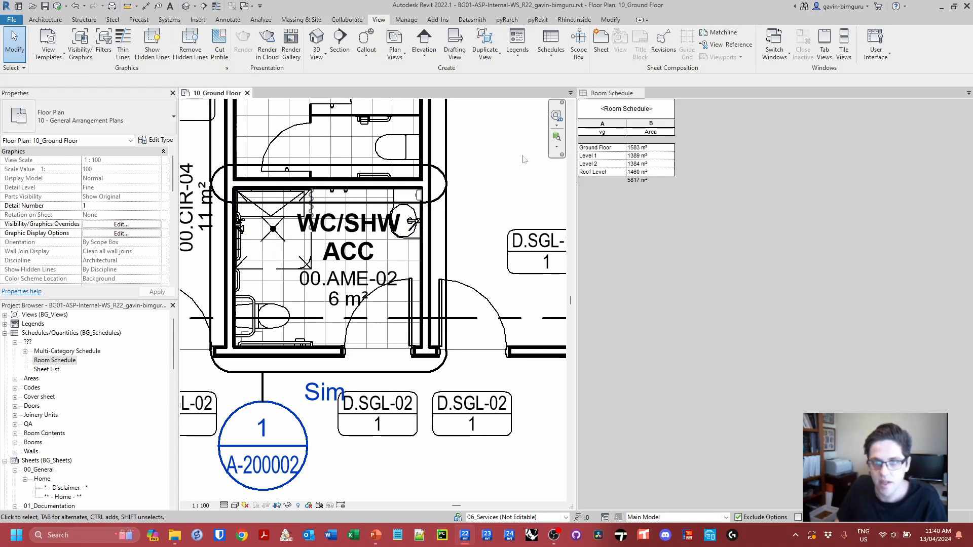
pyautogui.scroll(-4, 389, 292)
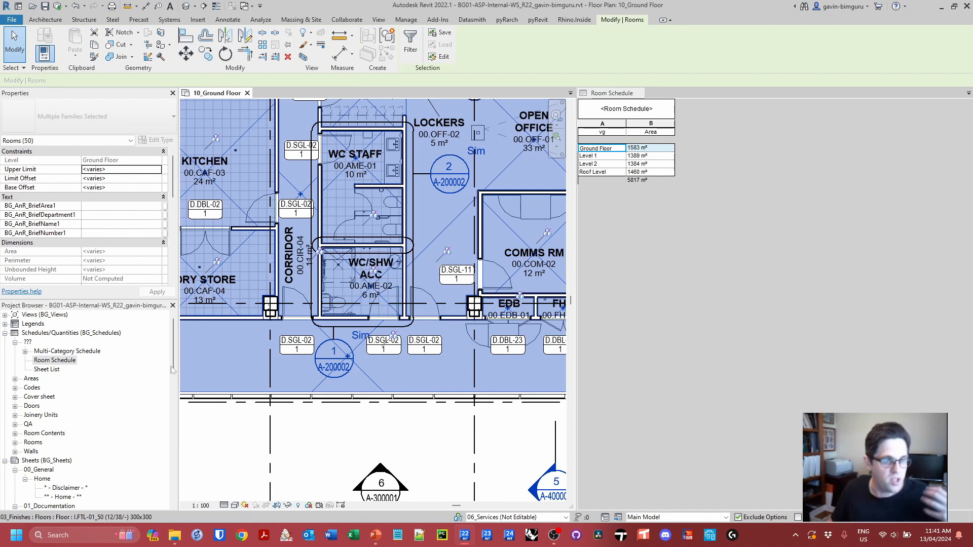
pyautogui.scroll(-3, 136, 242)
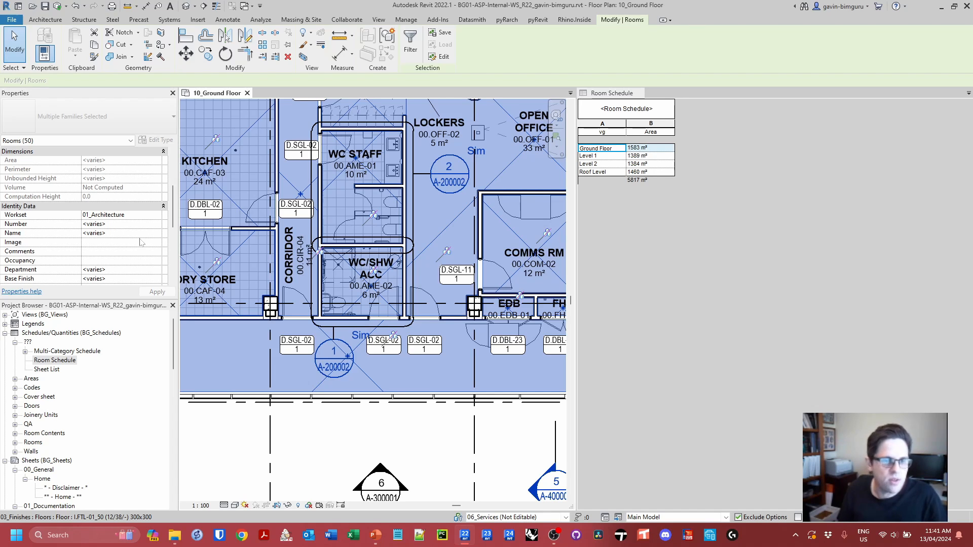
pyautogui.scroll(-3, 128, 245)
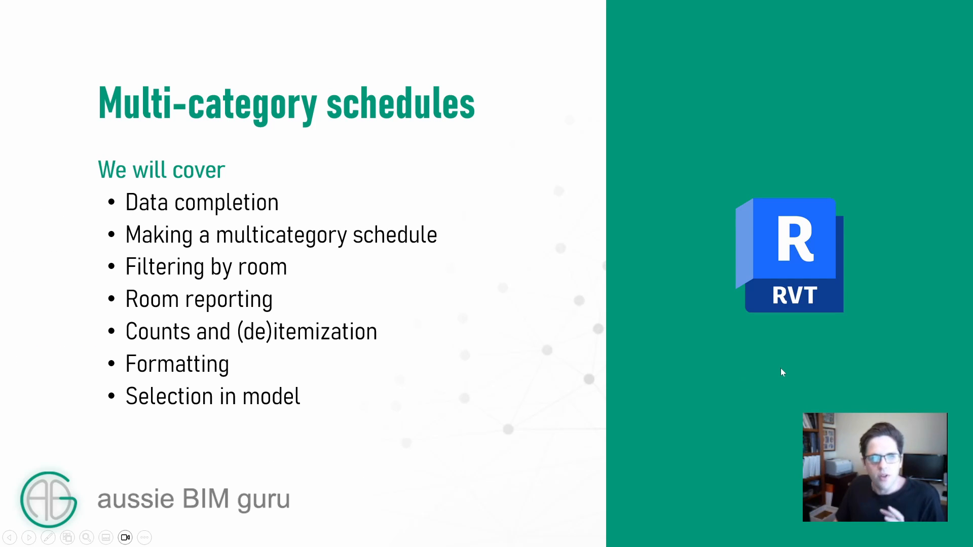
pyautogui.press('Right')
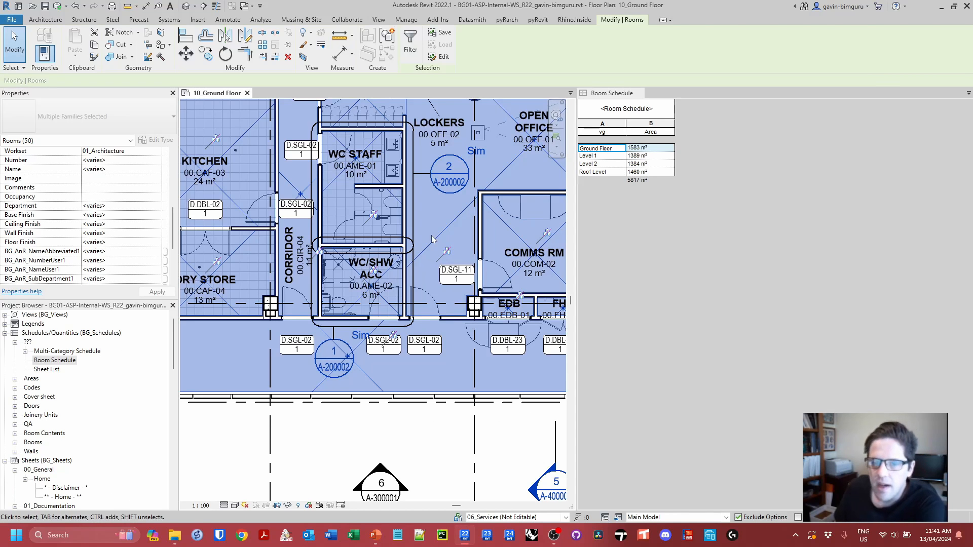
# Clear the room selection and look through the project parameters for BG_DAT_Code1.
pyautogui.press('Escape')
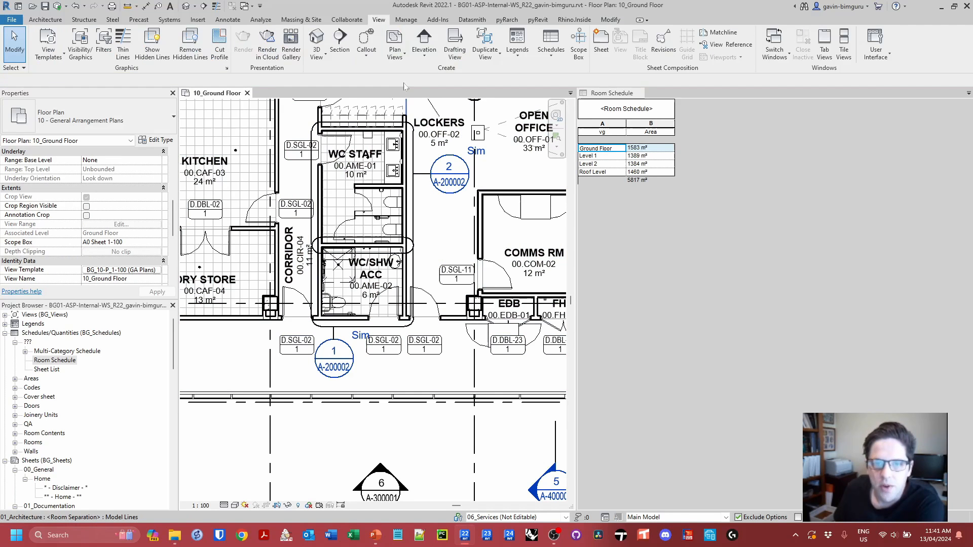
pyautogui.click(406, 19)
pyautogui.click(142, 33)
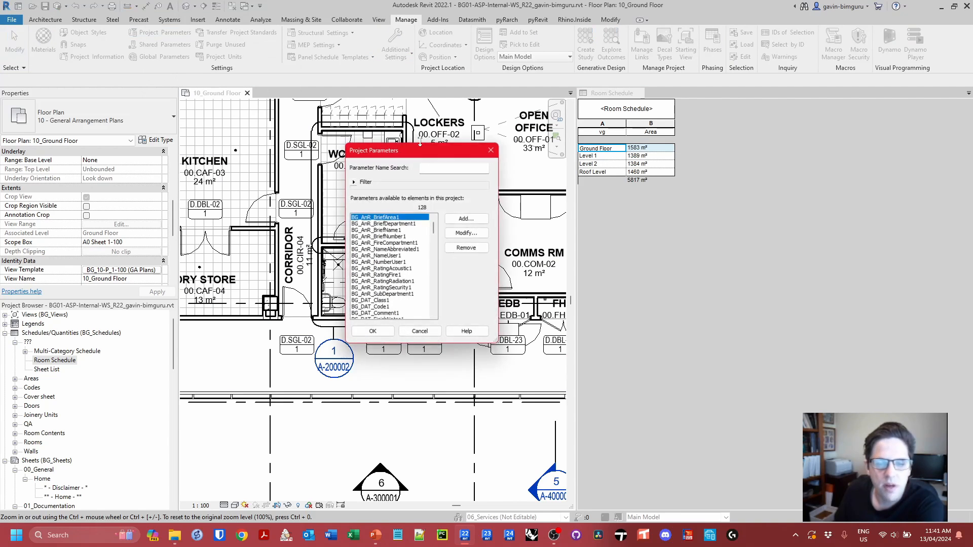
pyautogui.click(400, 237)
pyautogui.moveTo(434, 228); pyautogui.dragTo(444, 287)
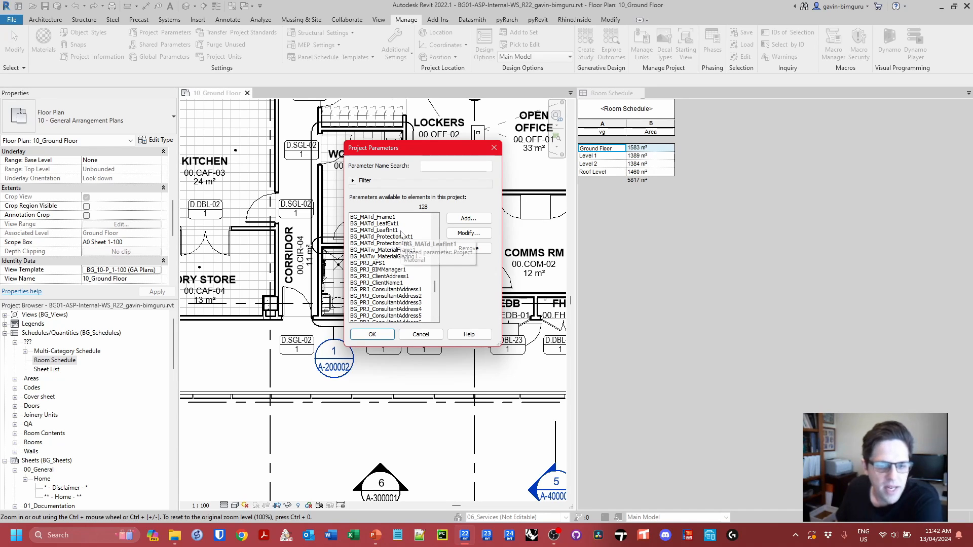
pyautogui.moveTo(435, 287); pyautogui.dragTo(434, 235)
pyautogui.click(413, 236)
pyautogui.click(408, 288)
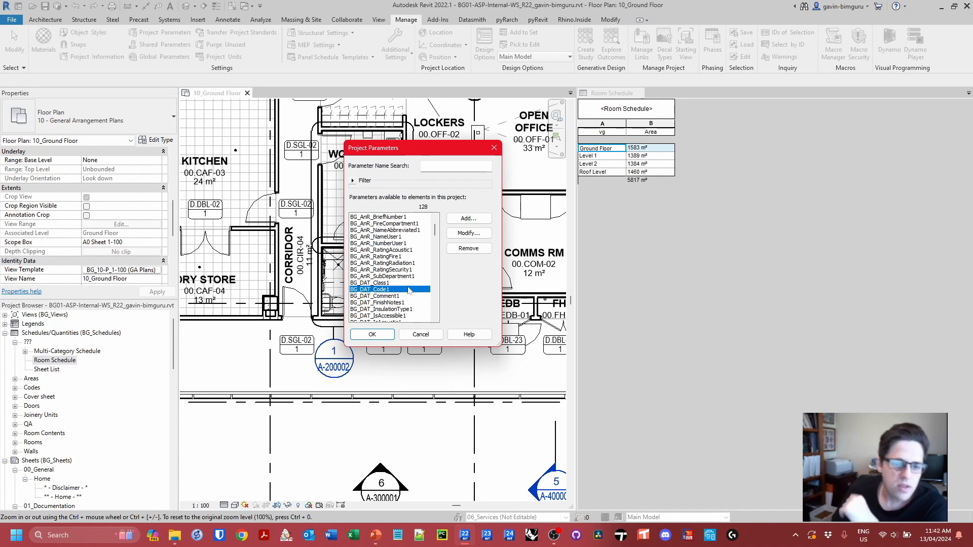
pyautogui.click(372, 334)
# Open the hand dryer family in the WC STAFF room for editing and show the Identity Data parameters of its family types.
pyautogui.scroll(6, 408, 178)
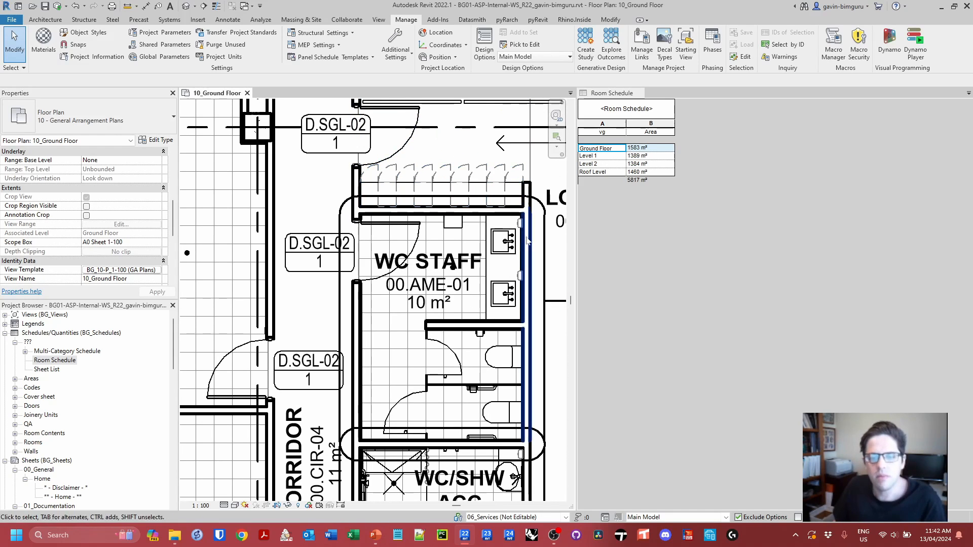
pyautogui.click(438, 202)
pyautogui.doubleClick(437, 202)
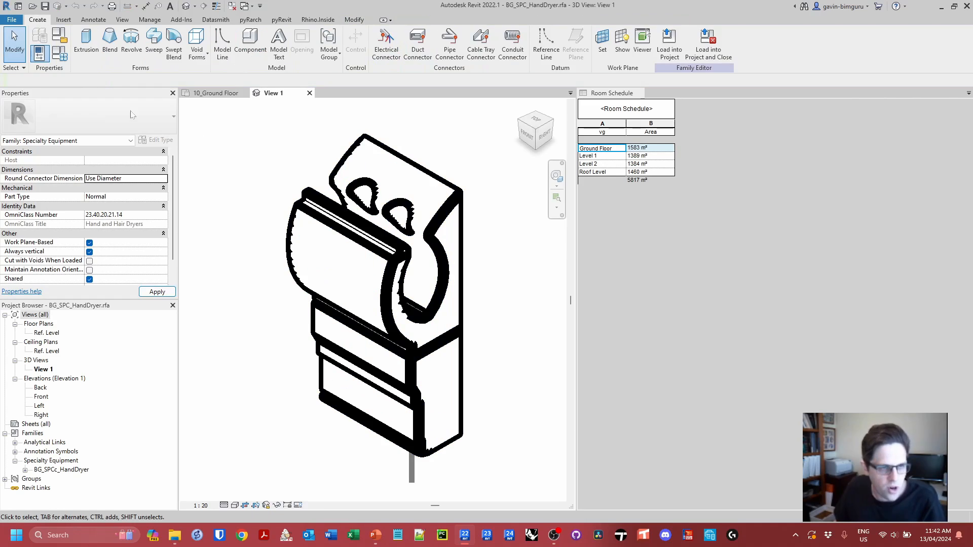
pyautogui.click(59, 52)
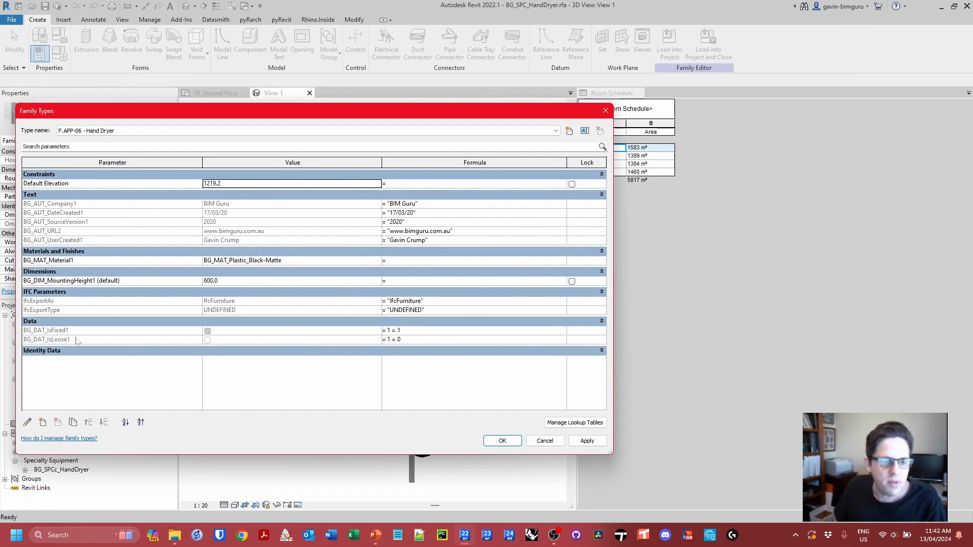
pyautogui.click(85, 351)
# Delete the BG_DAT_Code1 parameter from the hand dryer family, load the family back into the project and close it.
pyautogui.click(73, 301)
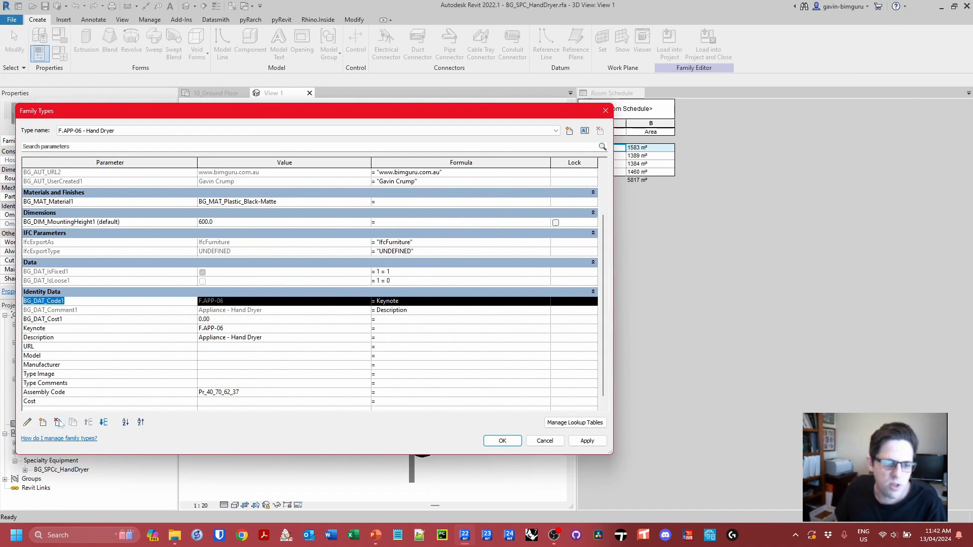
pyautogui.click(58, 422)
pyautogui.click(502, 441)
pyautogui.click(708, 44)
pyautogui.click(502, 270)
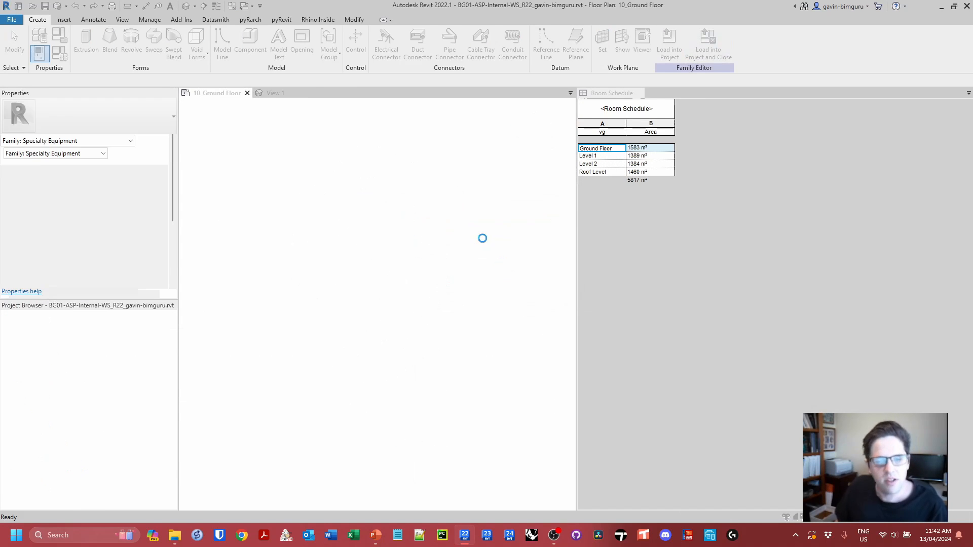
pyautogui.click(447, 240)
pyautogui.click(511, 276)
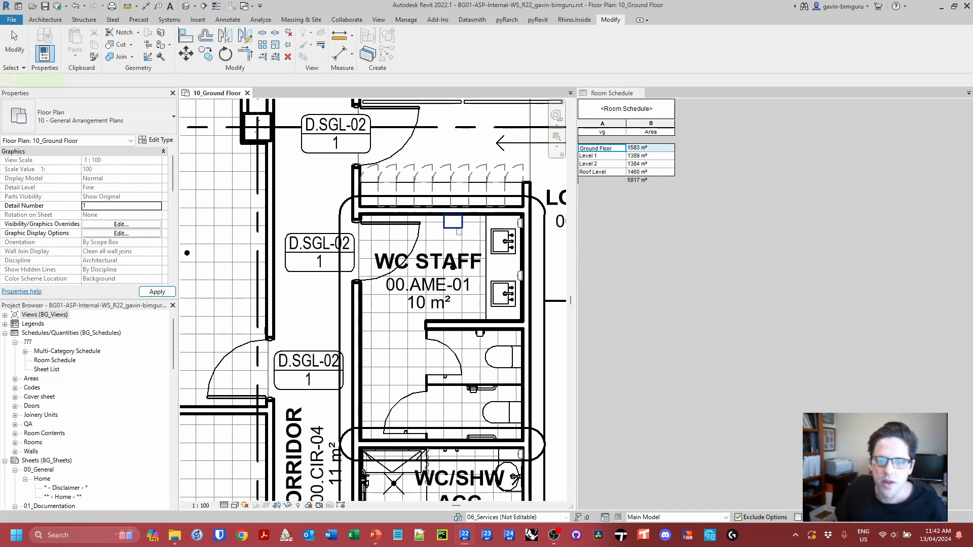
# Inspect the type properties of the WC STAFF hand dryer, including its keynote and BG_DAT_Code1 parameter.
pyautogui.click(458, 232)
pyautogui.click(155, 139)
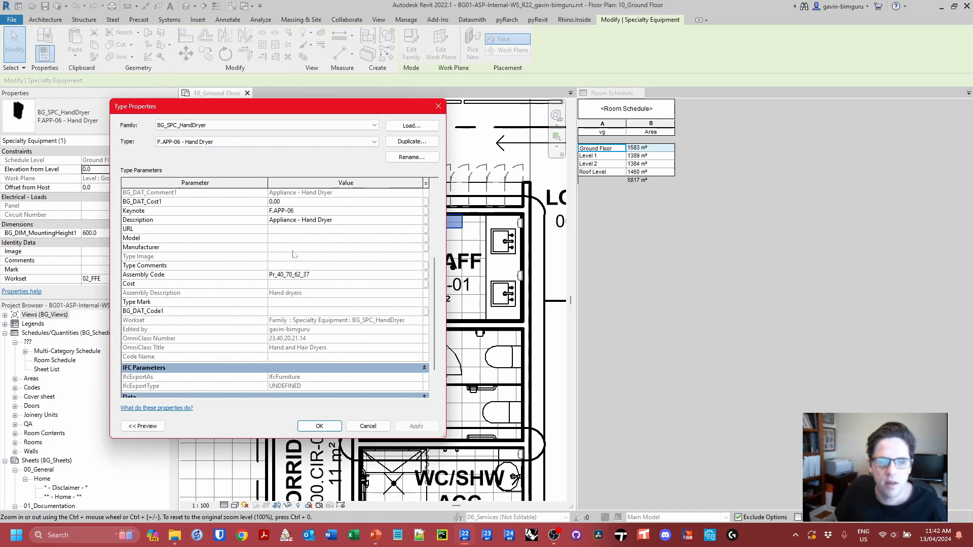
pyautogui.scroll(2, 293, 253)
pyautogui.scroll(-3, 300, 226)
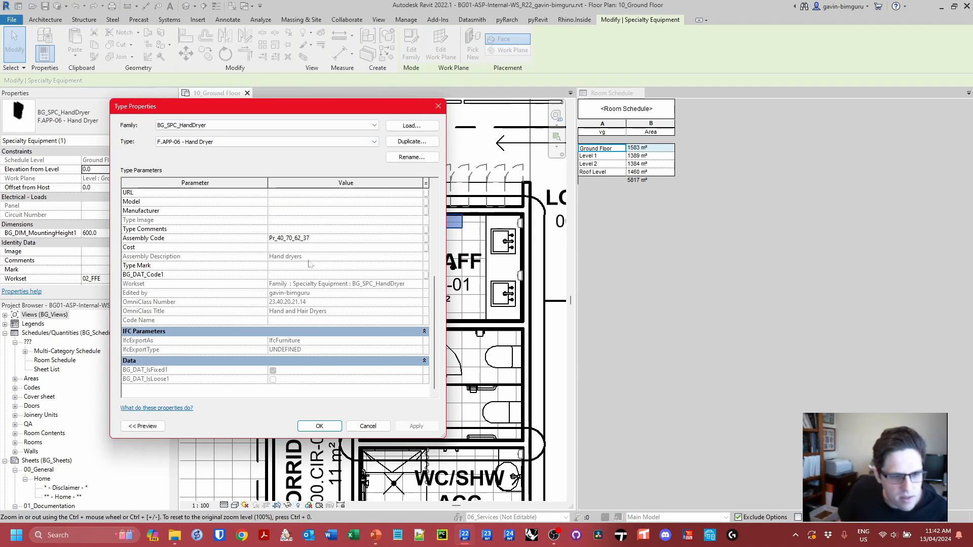
pyautogui.scroll(3, 310, 264)
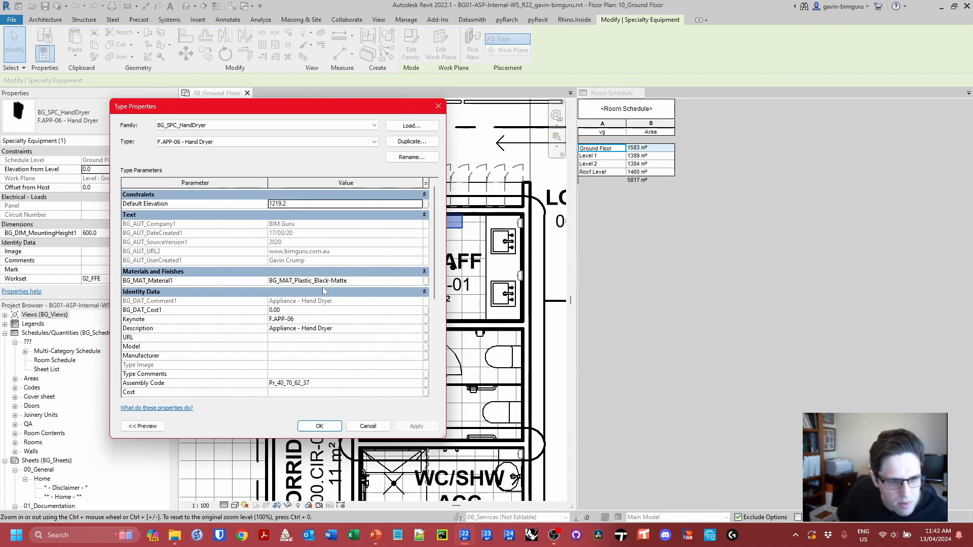
pyautogui.scroll(-4, 304, 301)
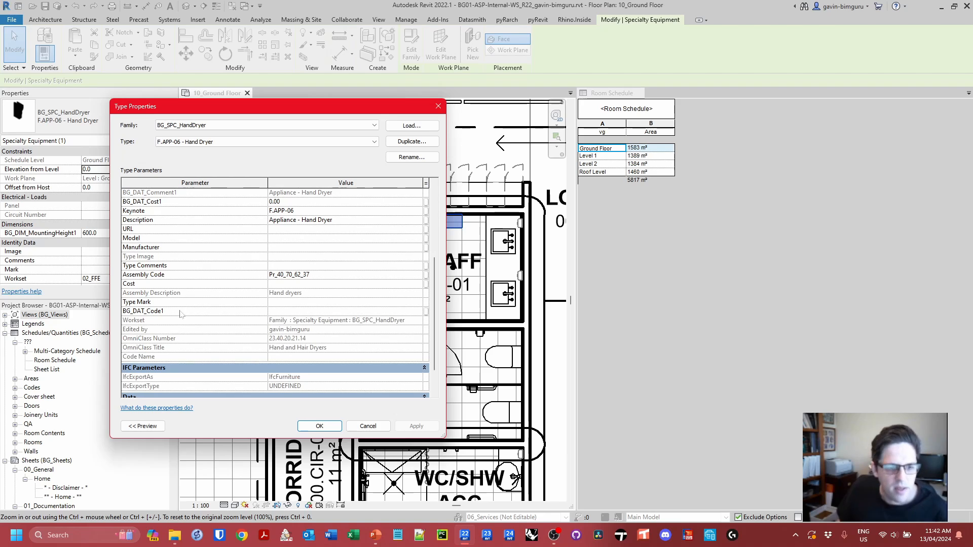
# Copy the keynote F.APP-06 into the hand dryer type's BG_DAT_Code1 parameter and apply the type properties.
pyautogui.click(291, 312)
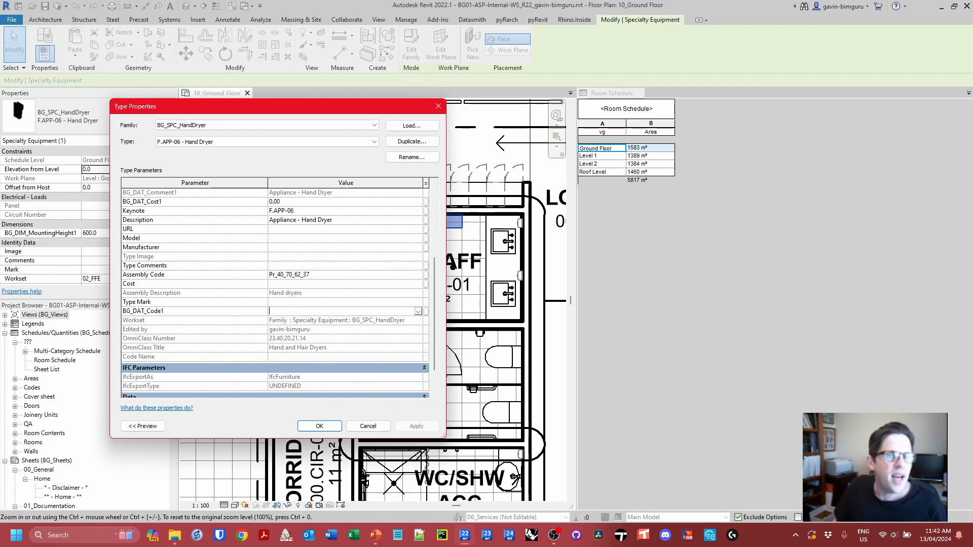
pyautogui.click(284, 211)
pyautogui.hotkey('ctrl', 'c')
pyautogui.click(310, 310)
pyautogui.hotkey('ctrl', 'v')
pyautogui.click(320, 426)
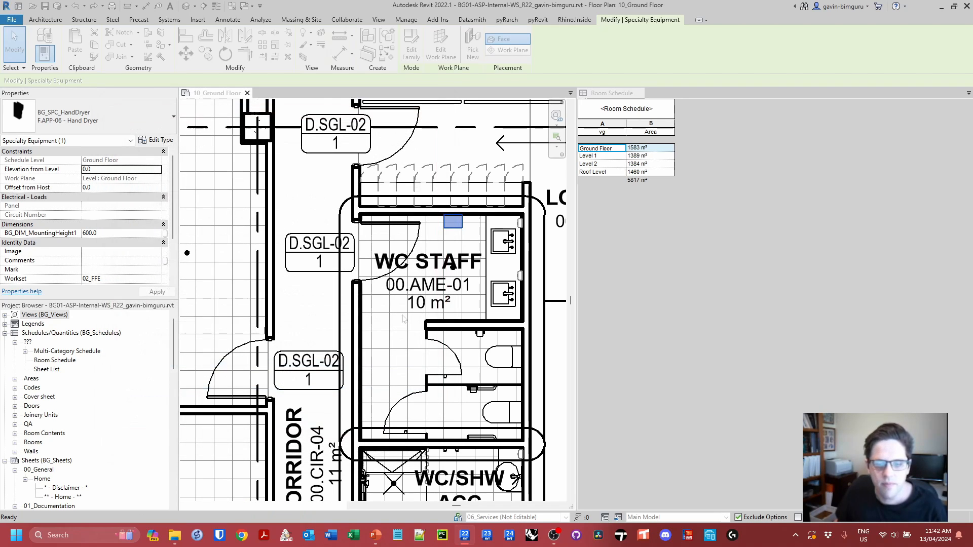
# Review which categories the BG_DAT_Code1 project parameter is assigned to, including Specialty Equipment.
pyautogui.click(406, 21)
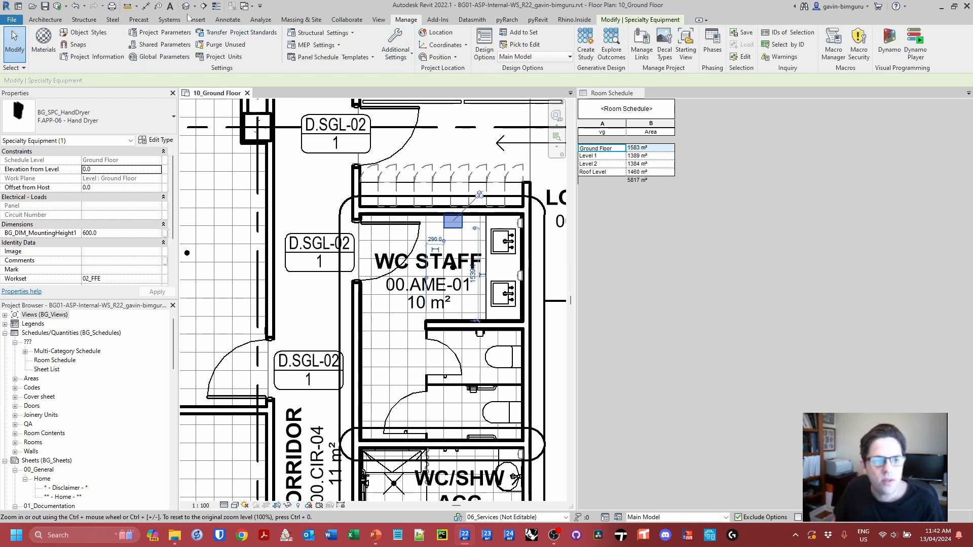
pyautogui.click(543, 307)
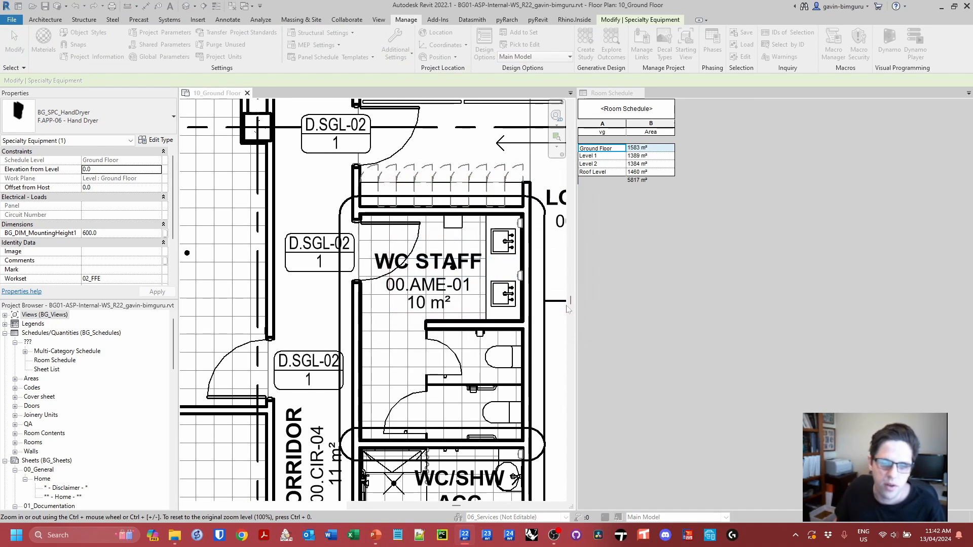
pyautogui.click(388, 308)
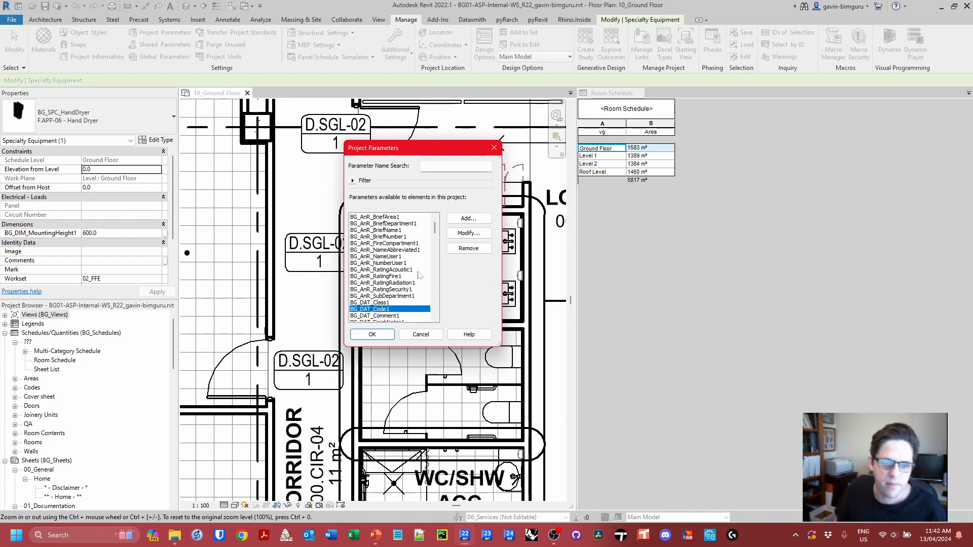
pyautogui.click(471, 234)
pyautogui.moveTo(593, 200); pyautogui.dragTo(596, 260)
pyautogui.scroll(-9, 564, 261)
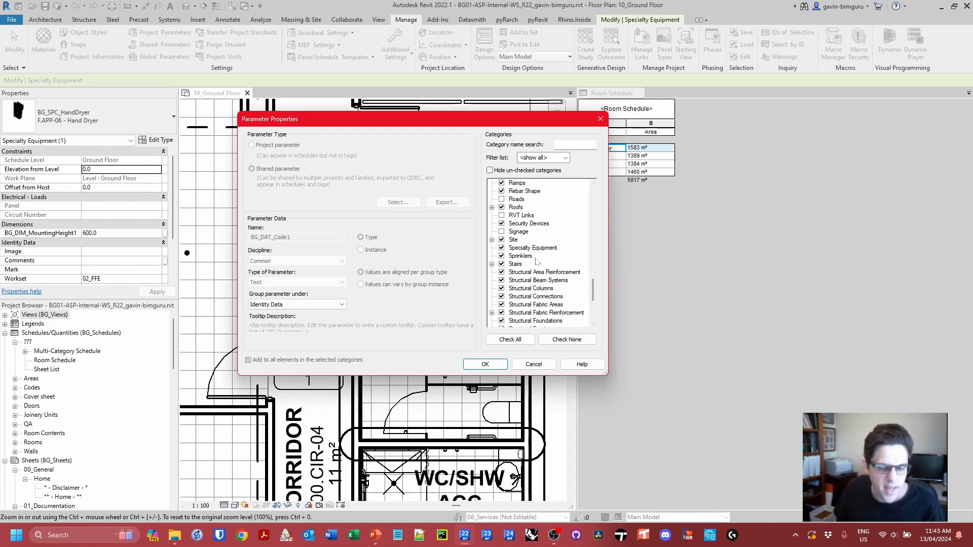
pyautogui.click(494, 366)
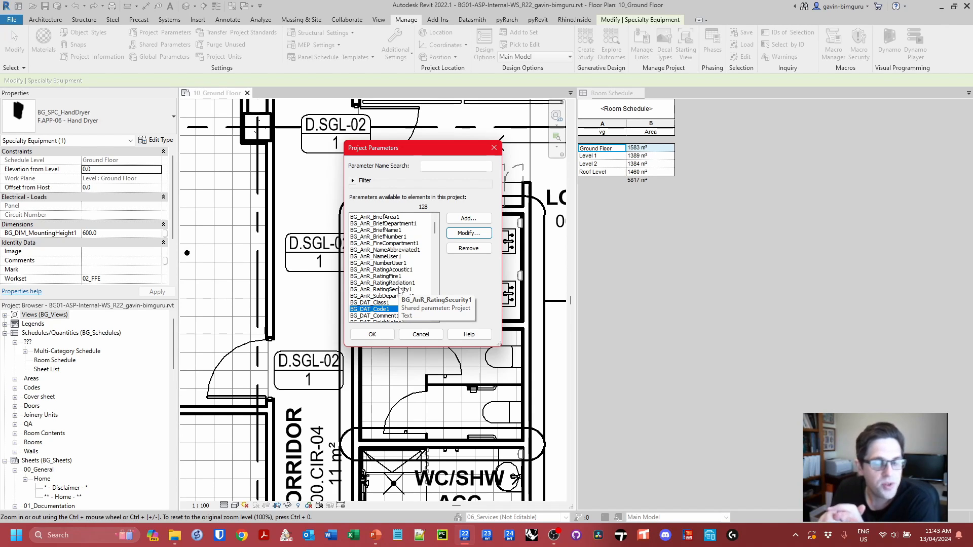
pyautogui.click(377, 337)
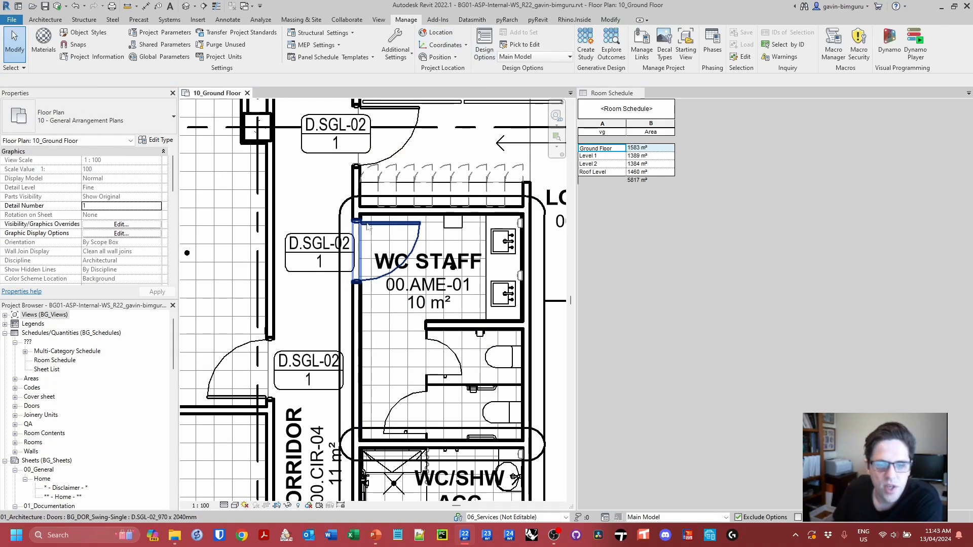
# Select the WC STAFF room and review its ceiling, wall and floor finish properties.
pyautogui.click(374, 232)
pyautogui.scroll(-3, 104, 234)
pyautogui.scroll(-5, 104, 234)
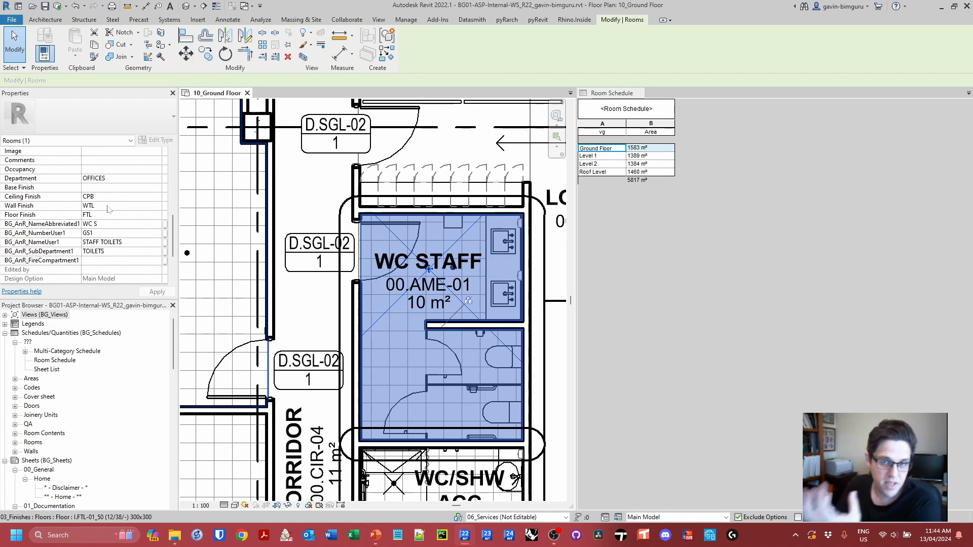
# Start a new Schedule/Quantities view for the Rooms category.
pyautogui.click(378, 19)
pyautogui.click(538, 56)
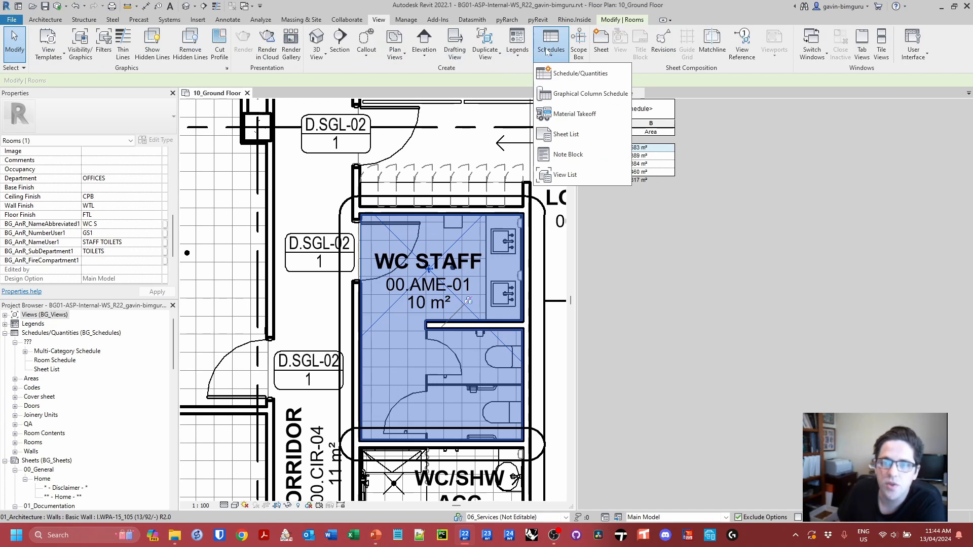
pyautogui.click(592, 78)
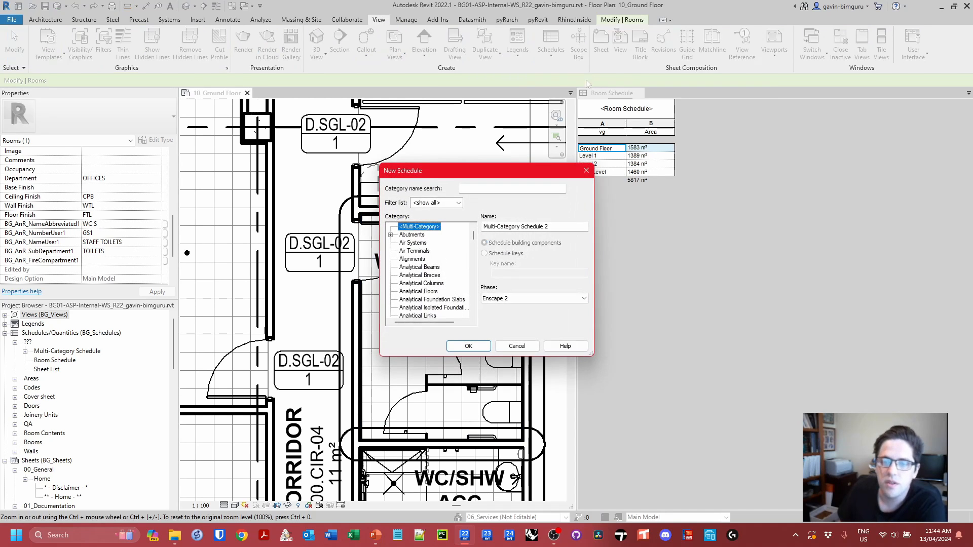
pyautogui.click(430, 306)
pyautogui.press('r')
pyautogui.scroll(-1, 430, 293)
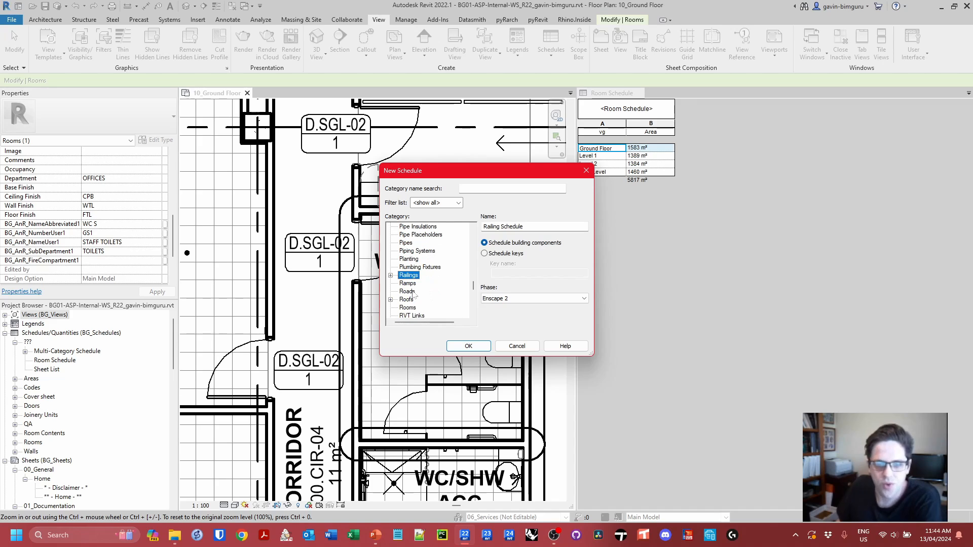
pyautogui.click(410, 308)
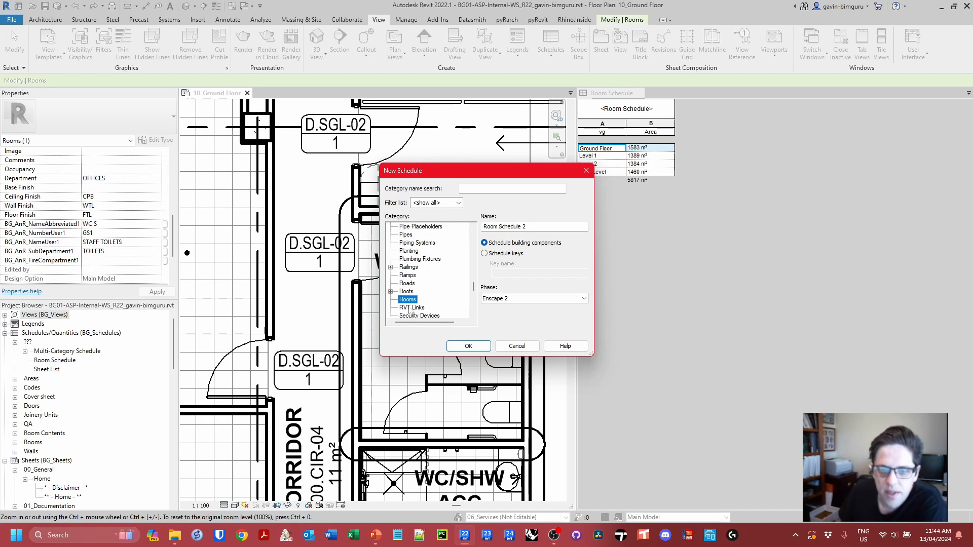
# Create the Rooms schedule as a key schedule named "Room finishes key" with the key name "Finish key".
pyautogui.click(506, 257)
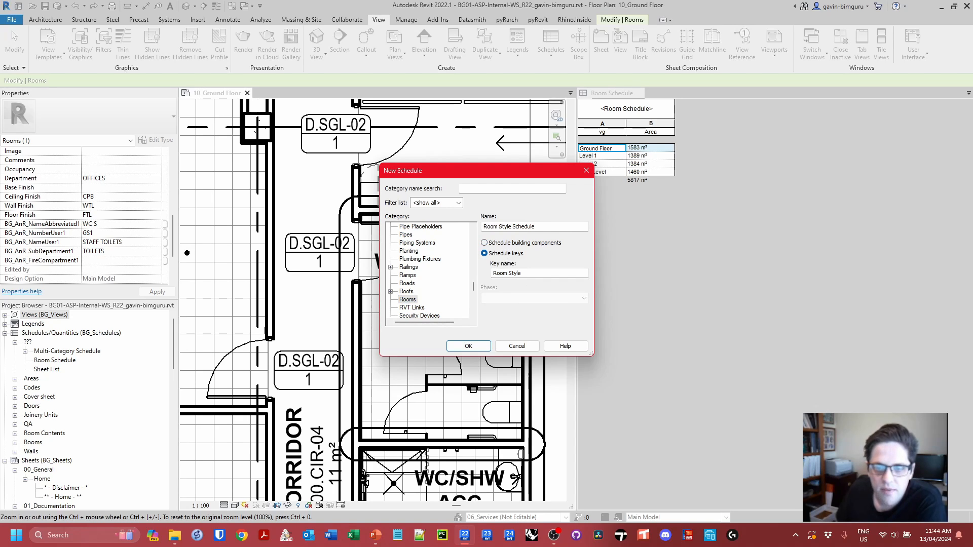
pyautogui.write('Finis')
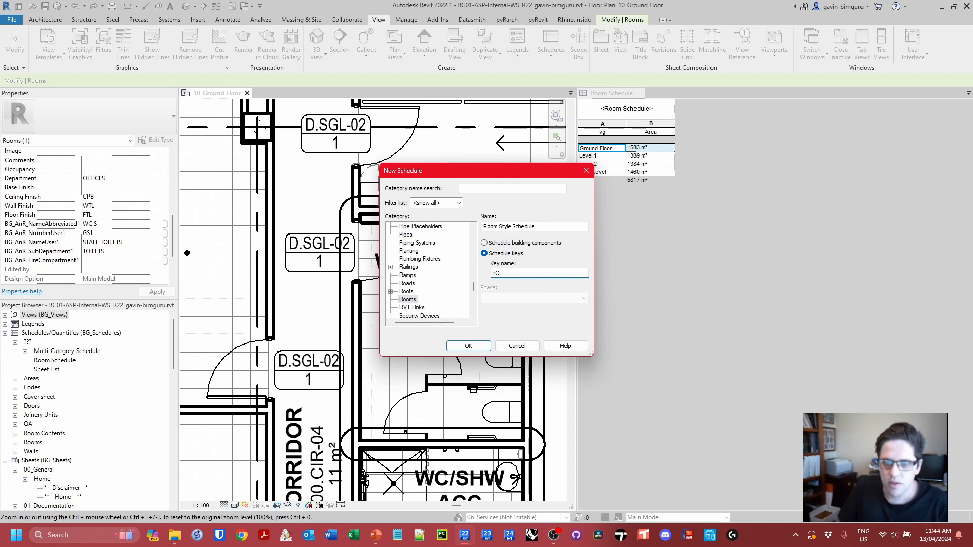
pyautogui.write('h key')
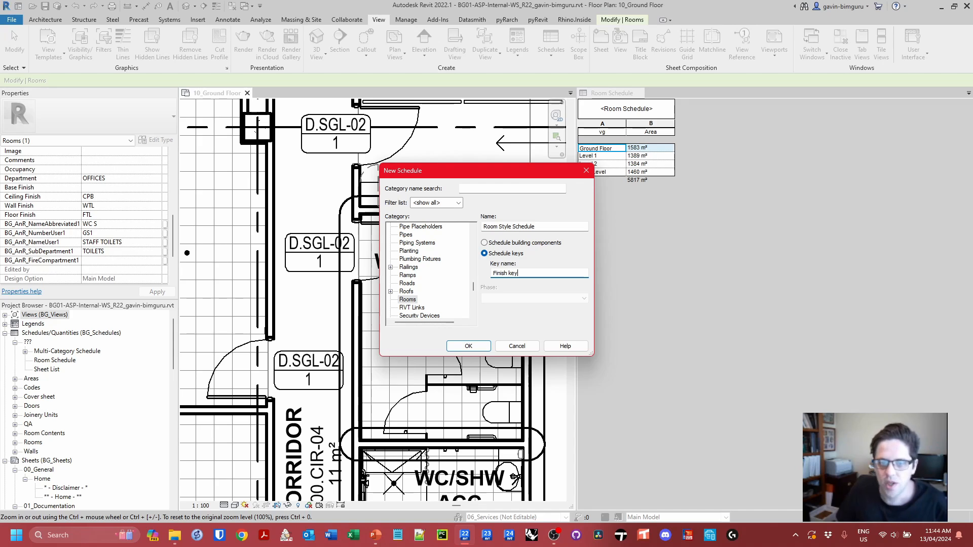
pyautogui.moveTo(546, 227); pyautogui.dragTo(400, 229)
pyautogui.write('R')
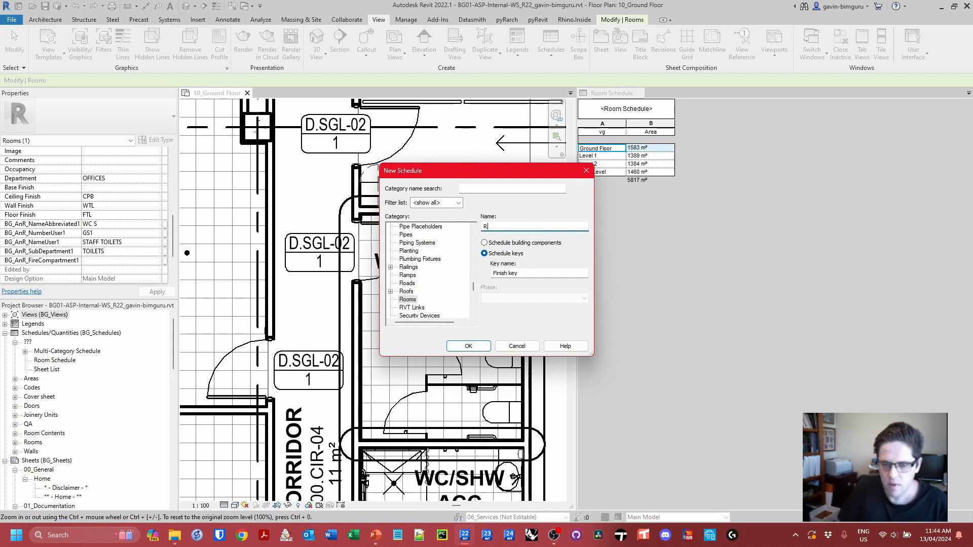
pyautogui.write('oom finishes key')
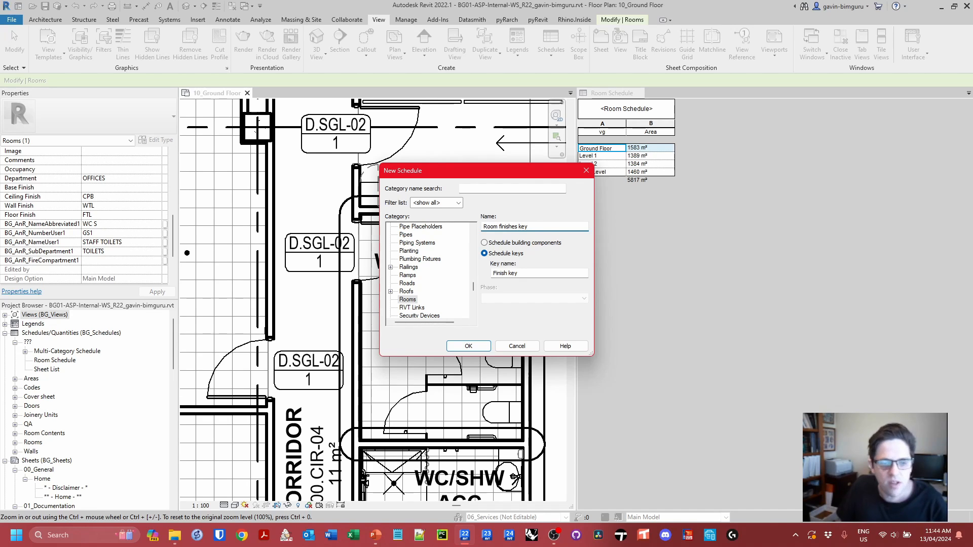
pyautogui.press('Return')
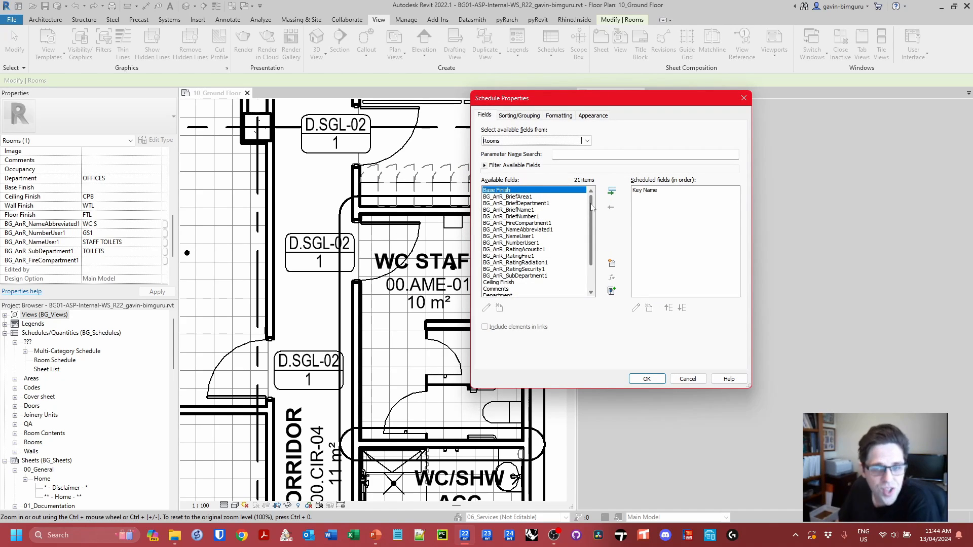
# Add the Floor Finish, Wall Finish and Ceiling Finish fields to the key schedule after Key Name.
pyautogui.moveTo(591, 207); pyautogui.dragTo(592, 230)
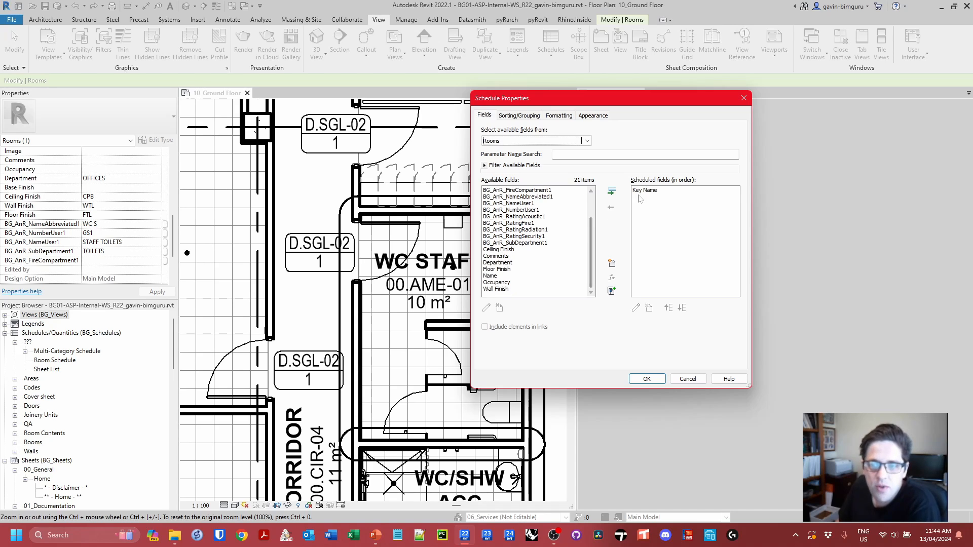
pyautogui.click(654, 192)
pyautogui.scroll(2, 527, 223)
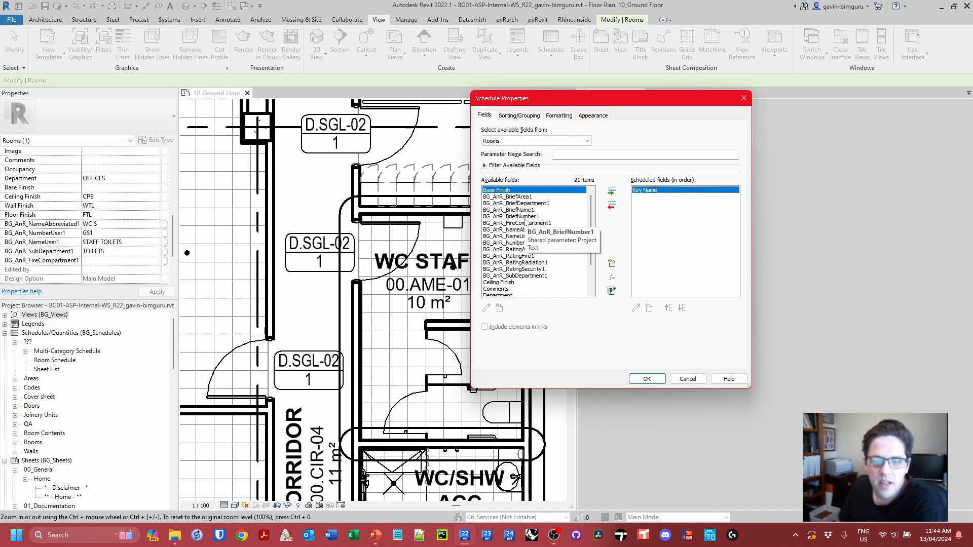
pyautogui.scroll(-1, 501, 228)
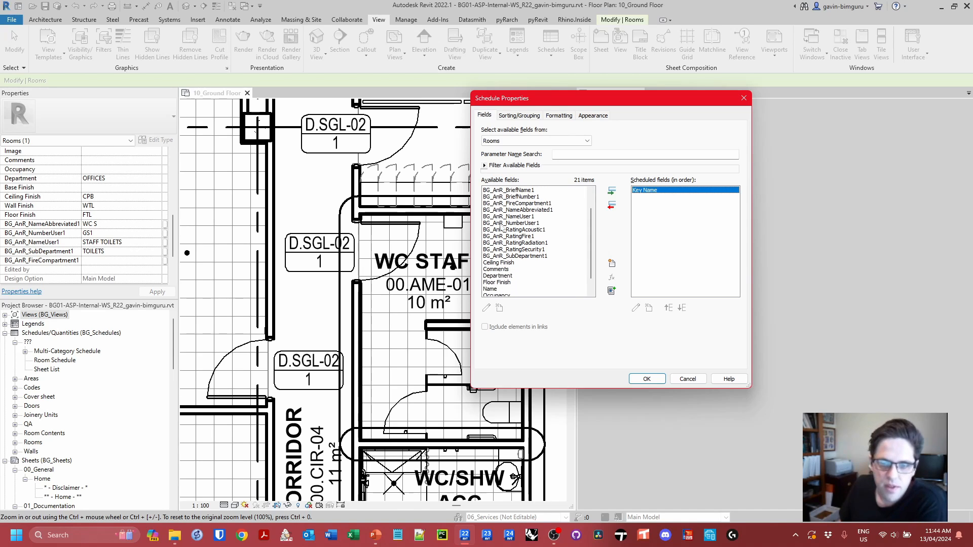
pyautogui.click(509, 282)
pyautogui.click(613, 192)
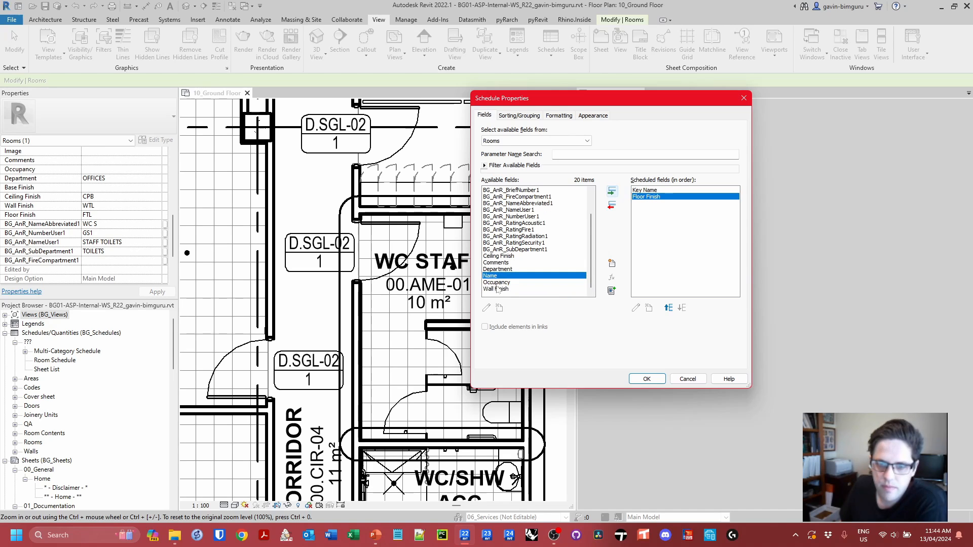
pyautogui.click(612, 191)
pyautogui.click(506, 262)
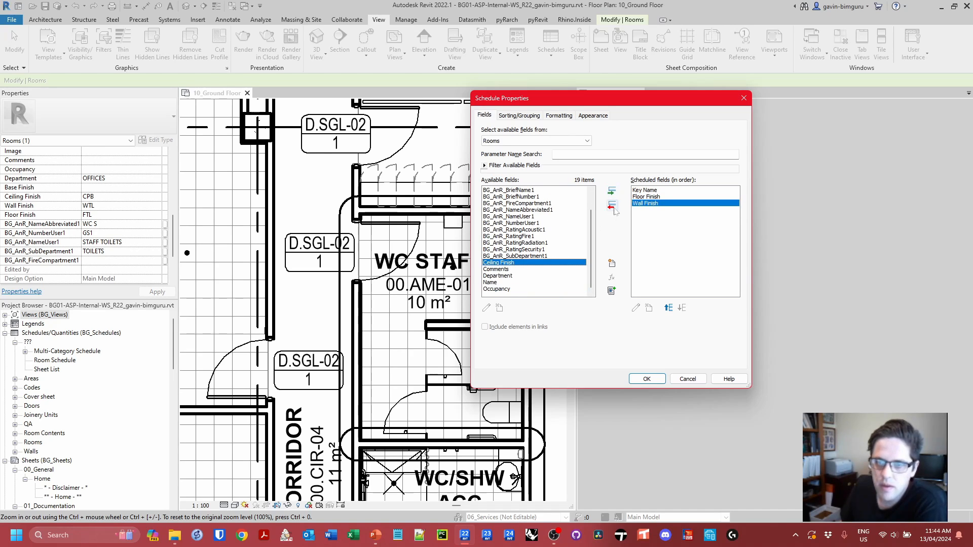
# Add the Ceiling Finish field to complete the room finishes key schedule, and insert two data rows.
pyautogui.click(612, 191)
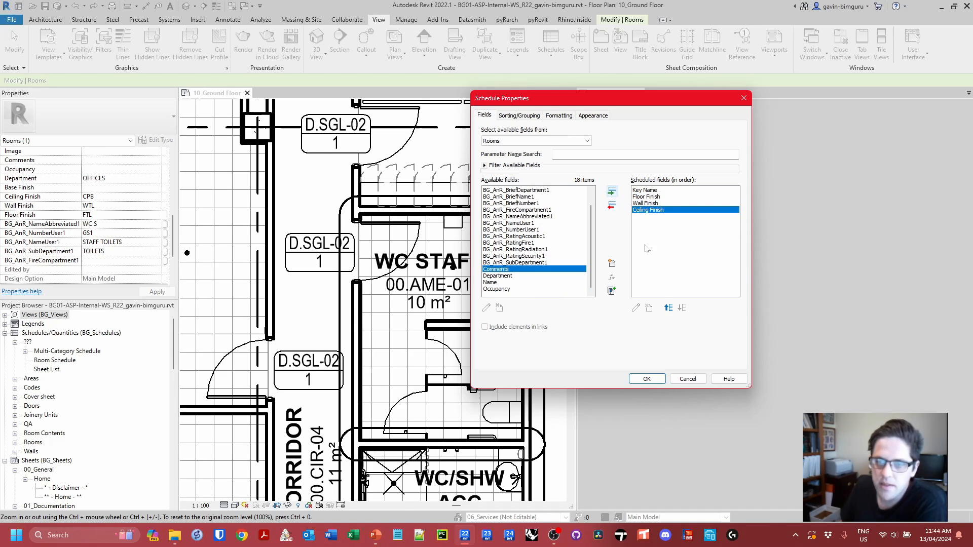
pyautogui.click(641, 381)
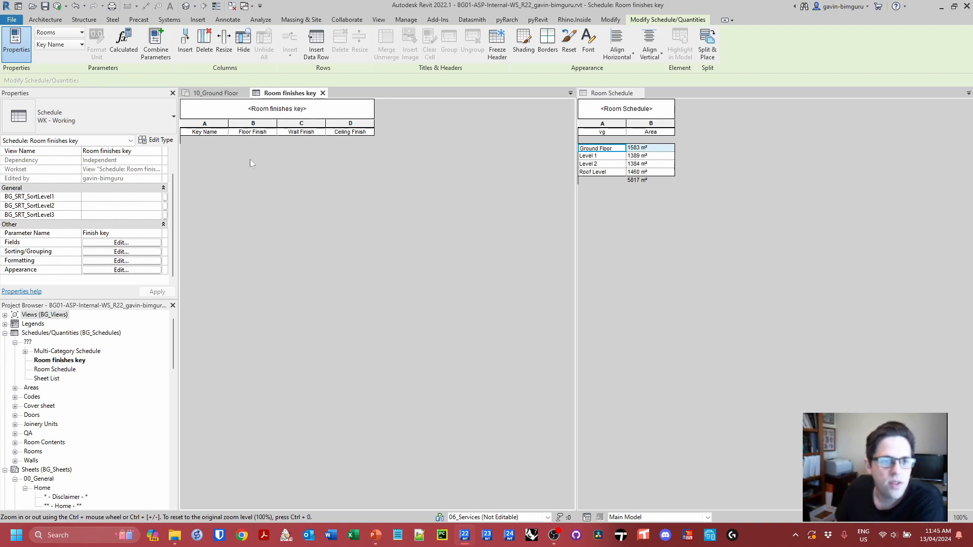
pyautogui.click(323, 59)
pyautogui.click(323, 59)
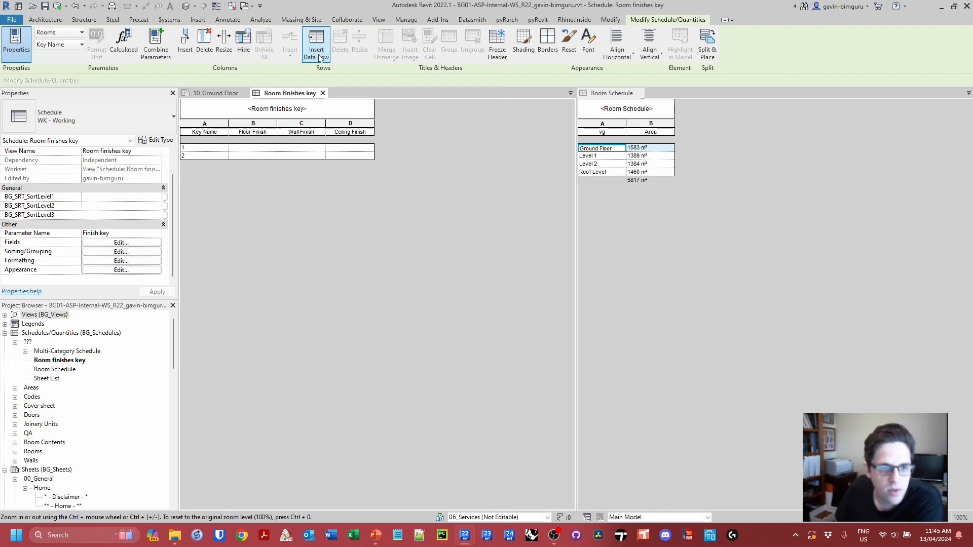
# Name the two keys in the room finishes key schedule "Typical wet area" and "Typical corridor".
pyautogui.click(196, 149)
pyautogui.write('W')
pyautogui.click(261, 155)
pyautogui.write('y')
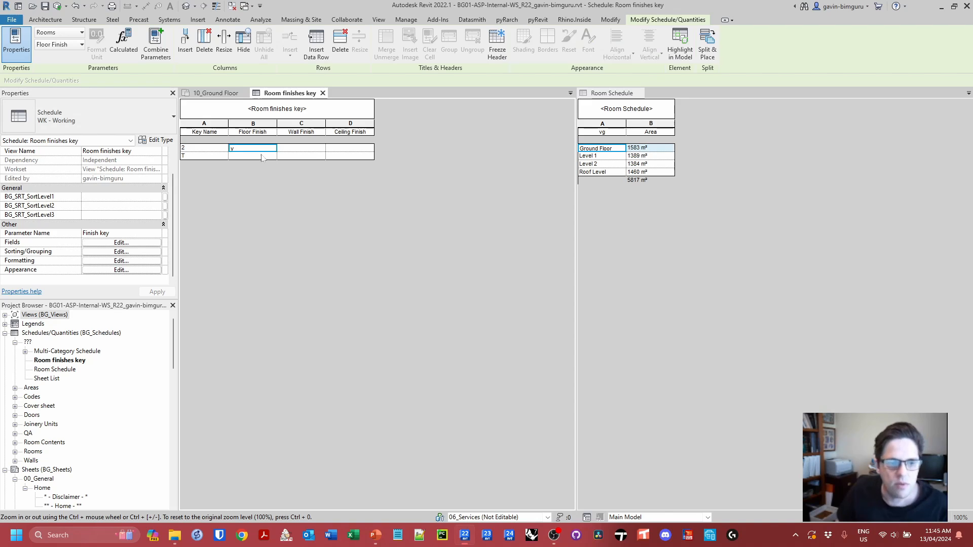
pyautogui.click(200, 150)
pyautogui.write('Typical wet arte')
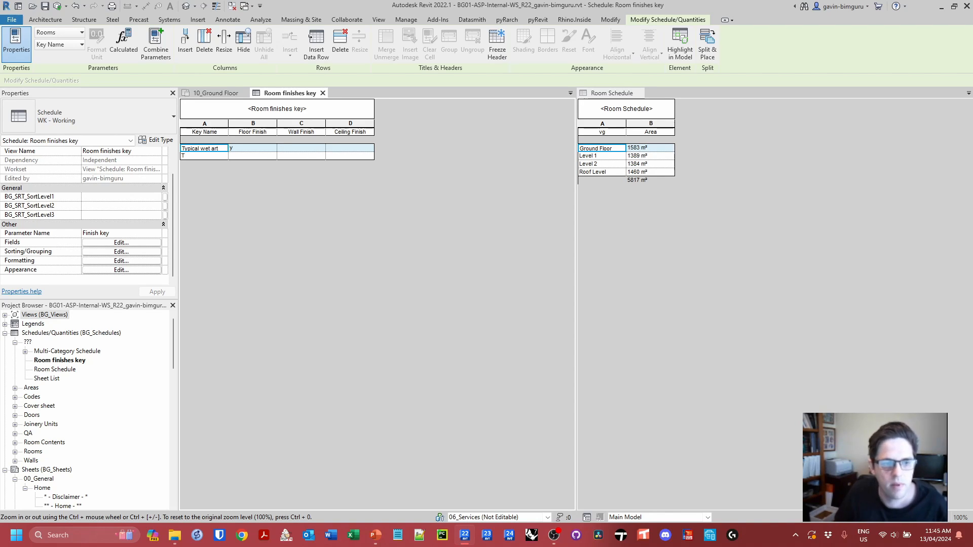
pyautogui.click(201, 157)
pyautogui.write('T')
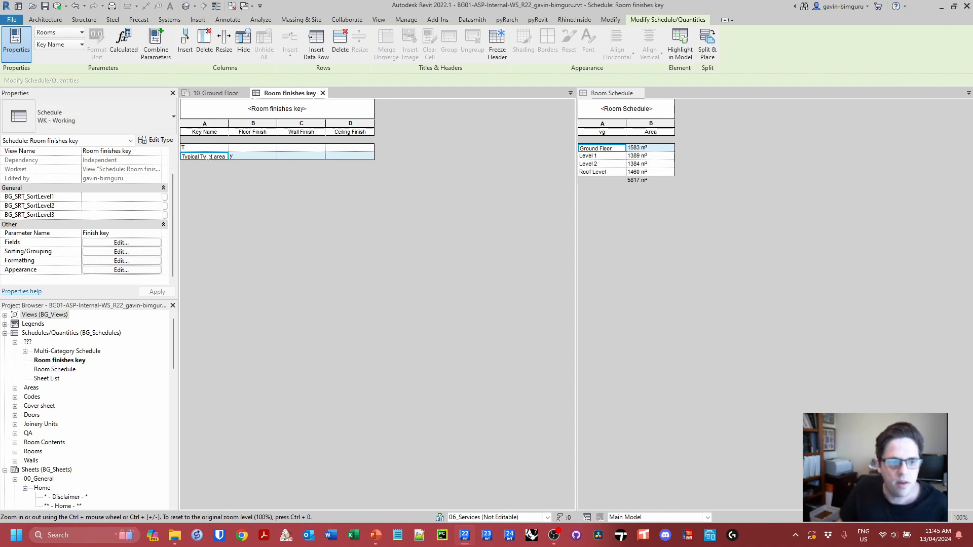
pyautogui.press('BackSpace')
pyautogui.click(217, 148)
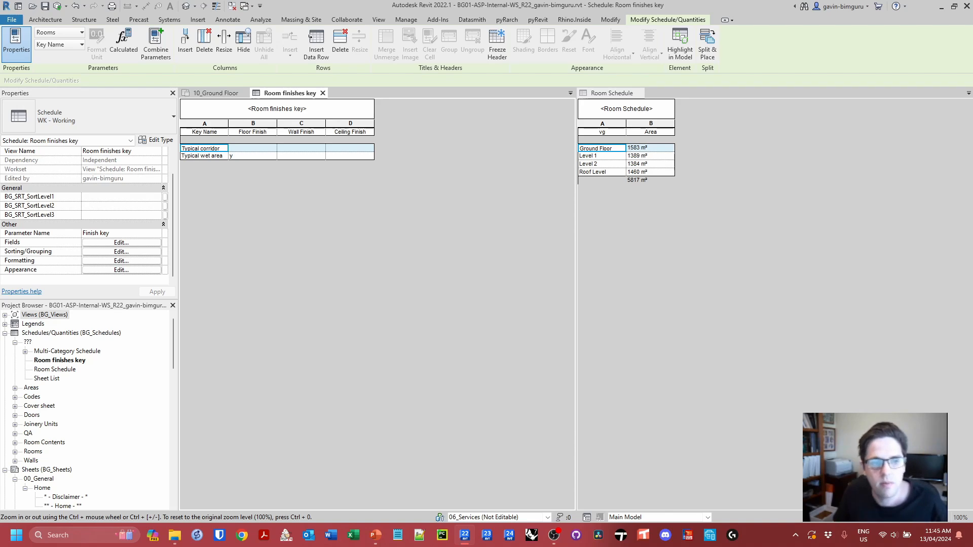
# Set the Typical wet area key's floor finish to FTL, wall finish to WTL and ceiling finish to CPB.
pyautogui.click(248, 156)
pyautogui.click(272, 156)
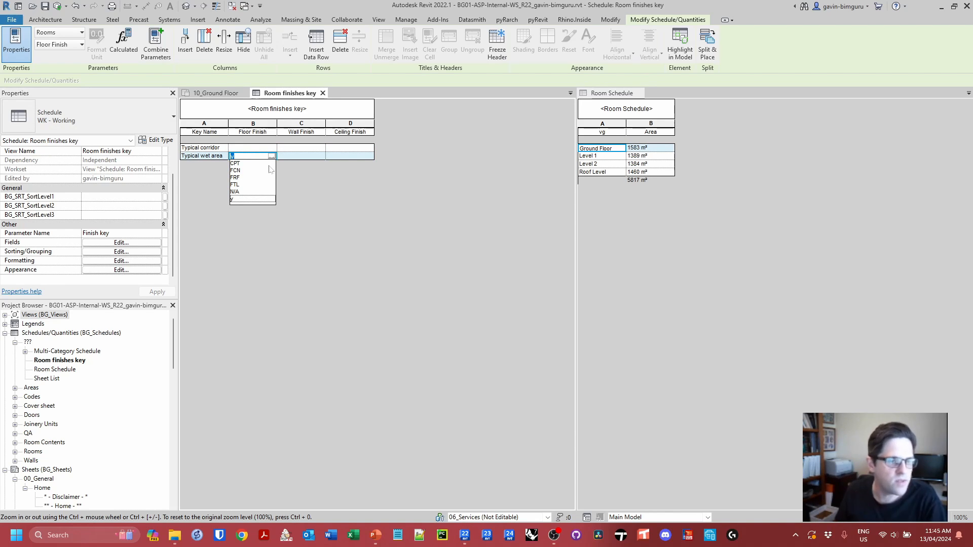
pyautogui.click(243, 185)
pyautogui.click(319, 156)
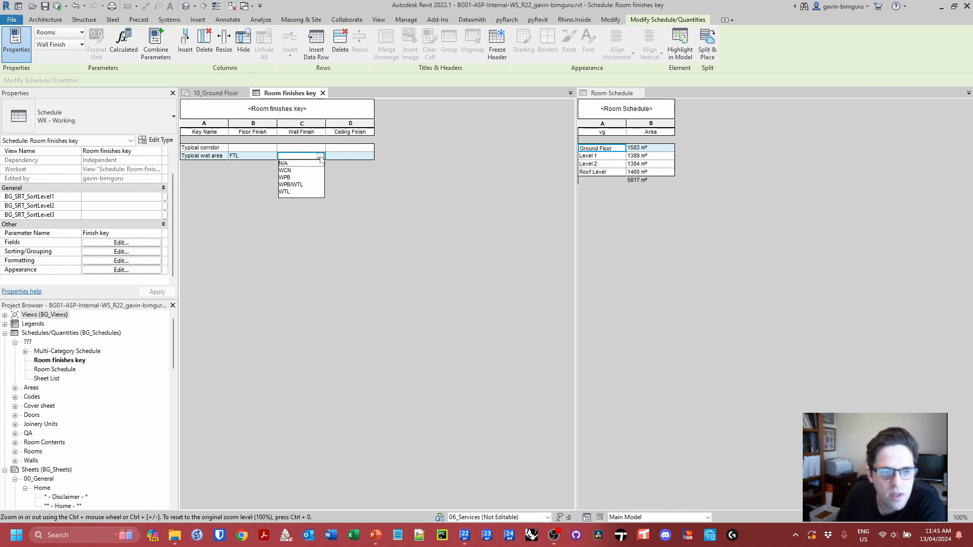
pyautogui.click(299, 192)
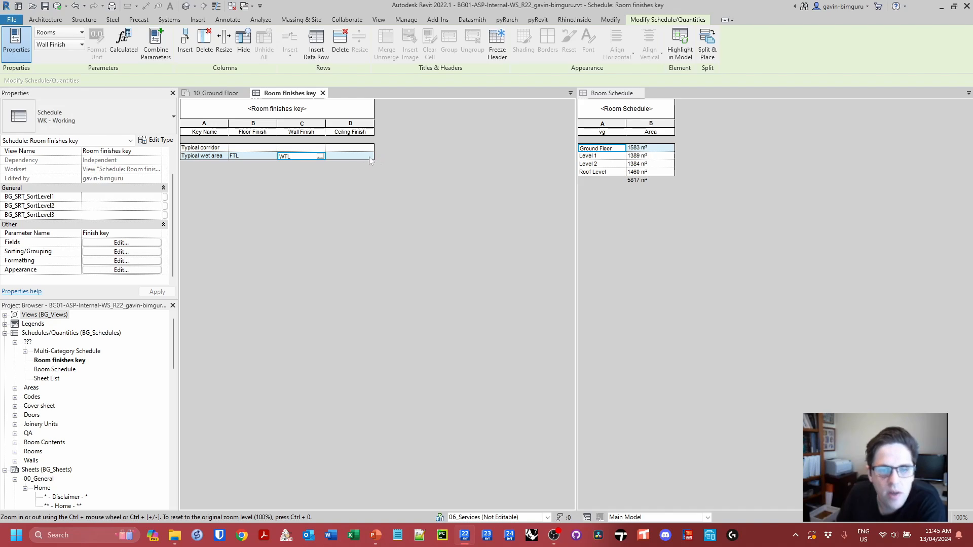
pyautogui.click(370, 157)
pyautogui.click(353, 165)
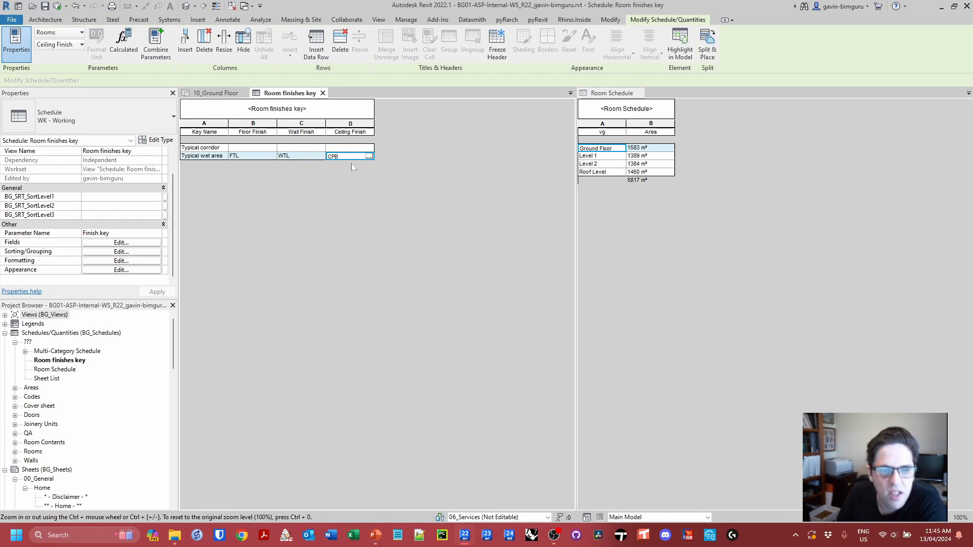
# Set the Typical corridor key's finishes to CPT for floor, WPB for wall and CPB/CTL for ceiling, and close the key schedule.
pyautogui.click(273, 150)
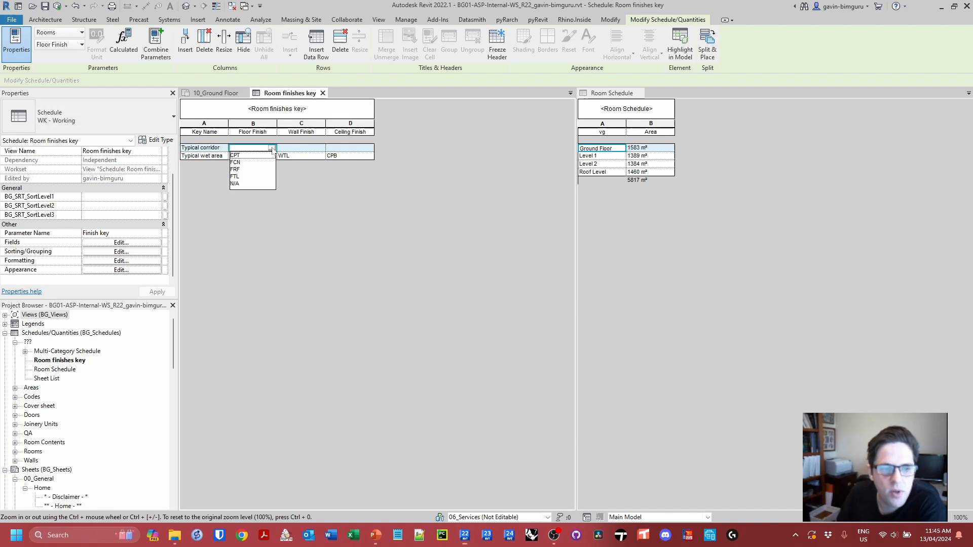
pyautogui.click(237, 155)
pyautogui.click(320, 148)
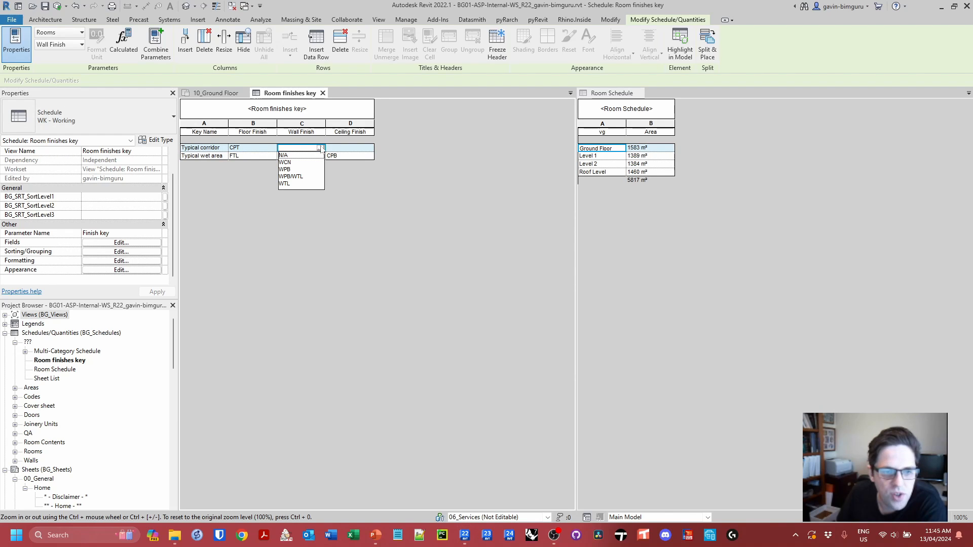
pyautogui.click(290, 169)
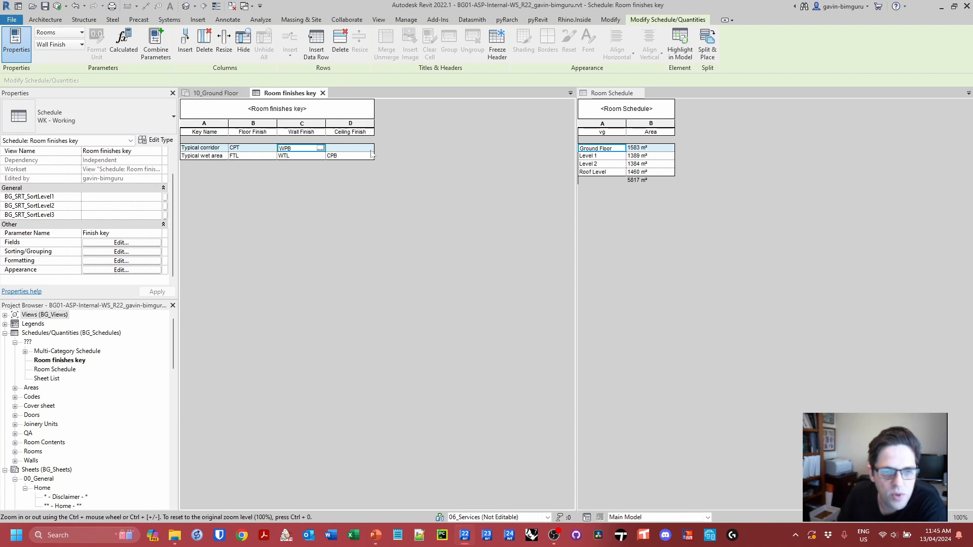
pyautogui.click(369, 150)
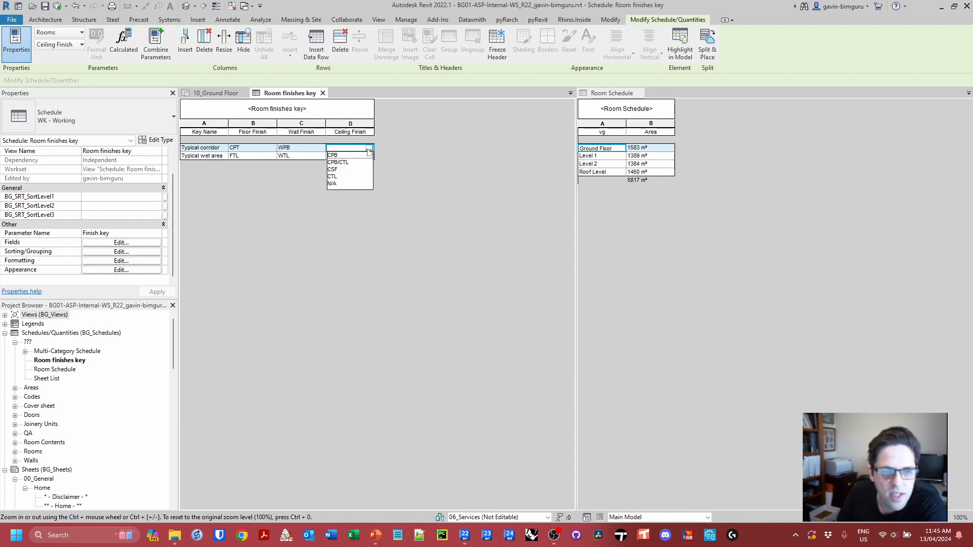
pyautogui.click(347, 162)
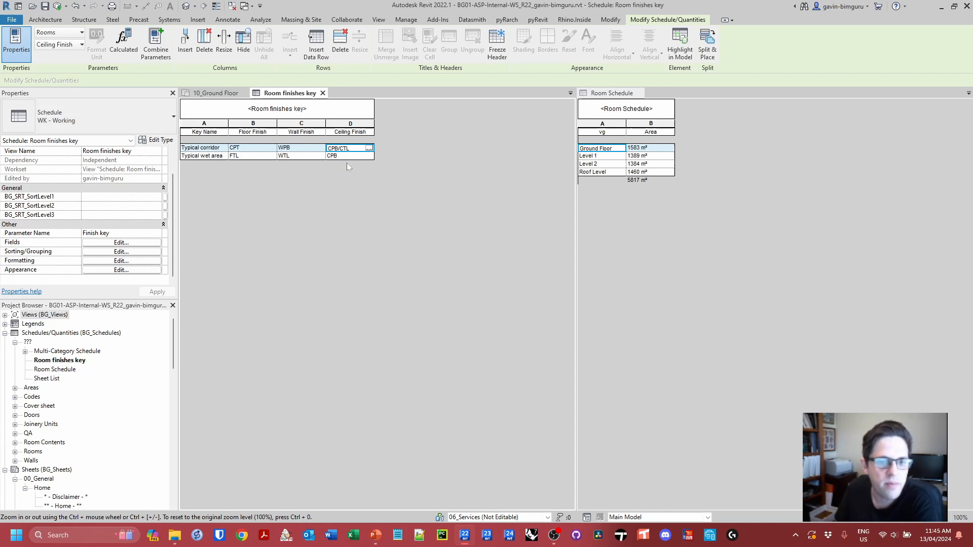
pyautogui.click(322, 94)
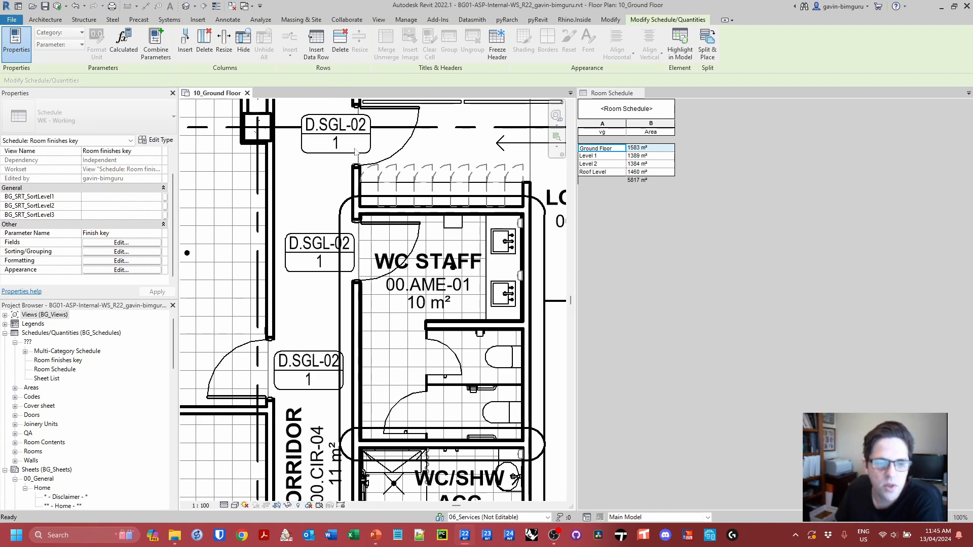
# Assign the Typical wet area finish key to the WC STAFF room on the ground floor plan.
pyautogui.click(430, 266)
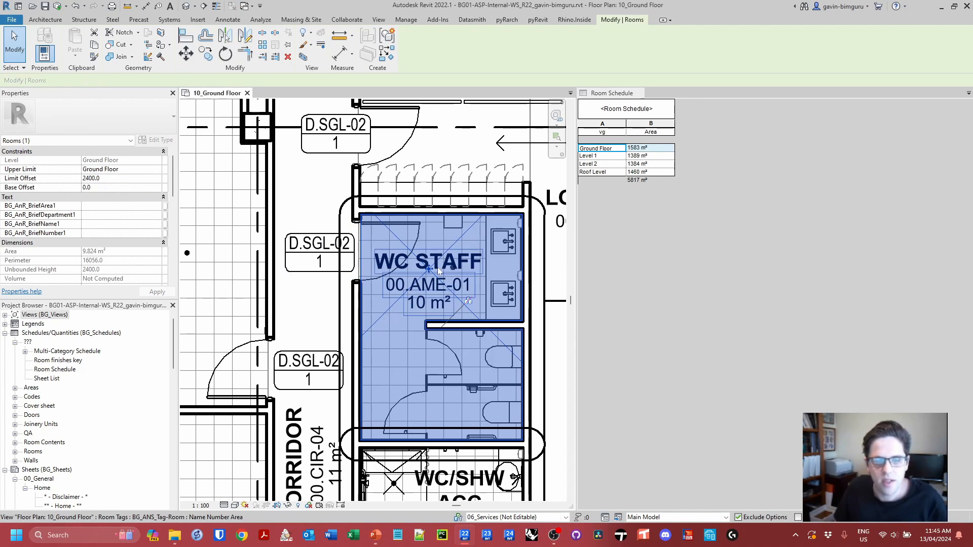
pyautogui.scroll(-8, 163, 219)
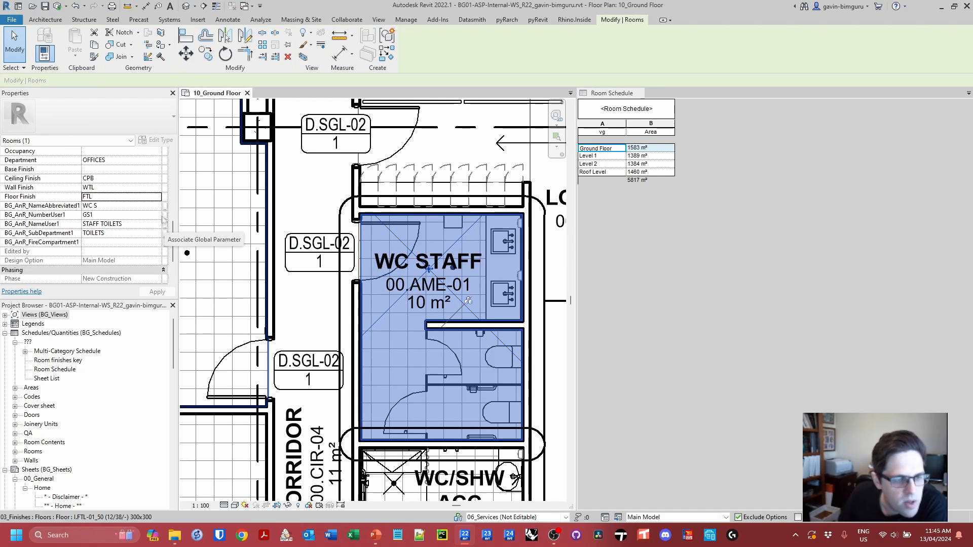
pyautogui.scroll(3, 163, 219)
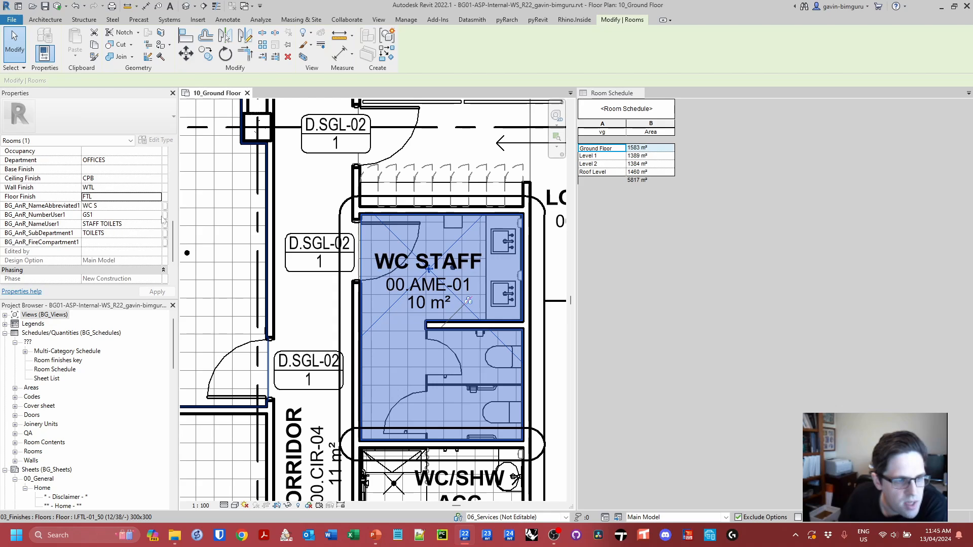
pyautogui.scroll(3, 149, 205)
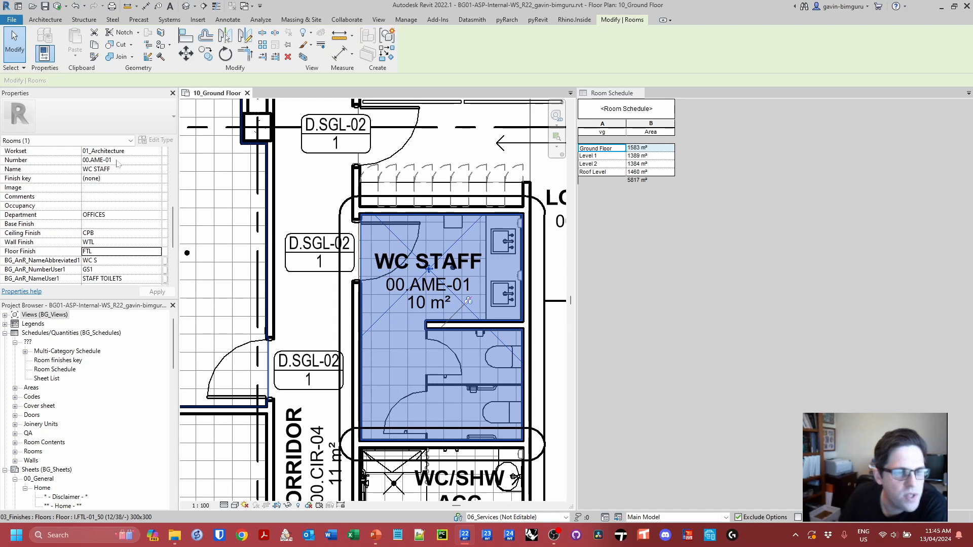
pyautogui.click(156, 178)
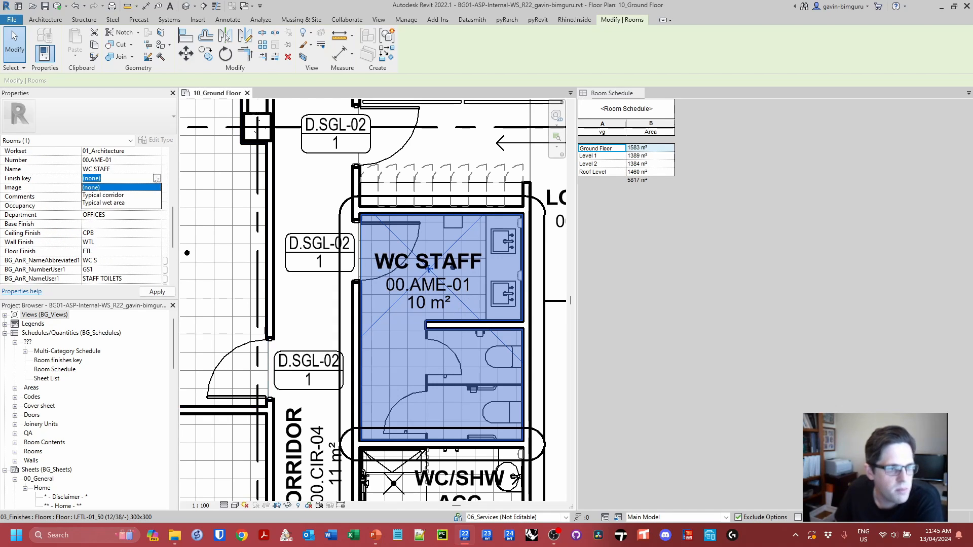
pyautogui.click(111, 203)
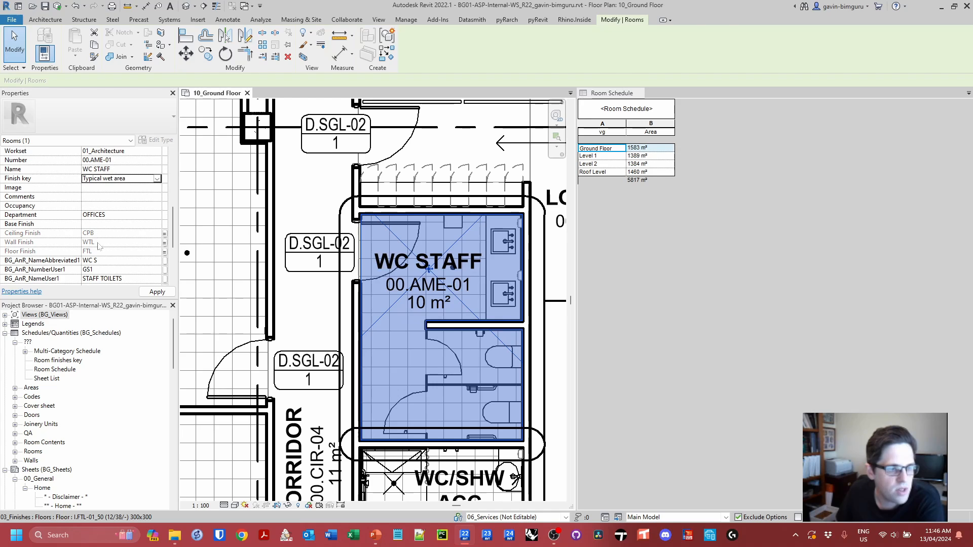
# Try the Typical corridor finish key on the WC STAFF room, and return it to Typical wet area.
pyautogui.click(158, 178)
pyautogui.click(122, 201)
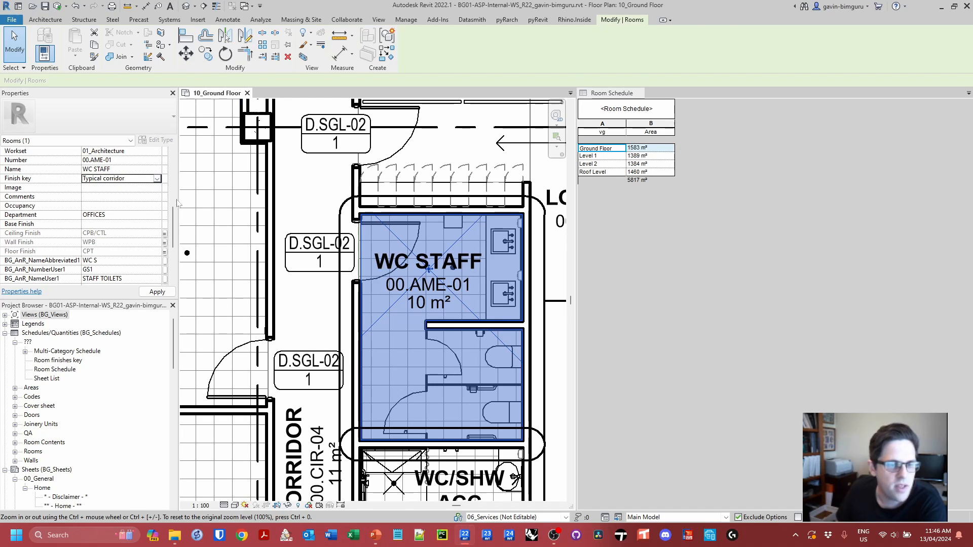
pyautogui.click(158, 178)
pyautogui.click(104, 206)
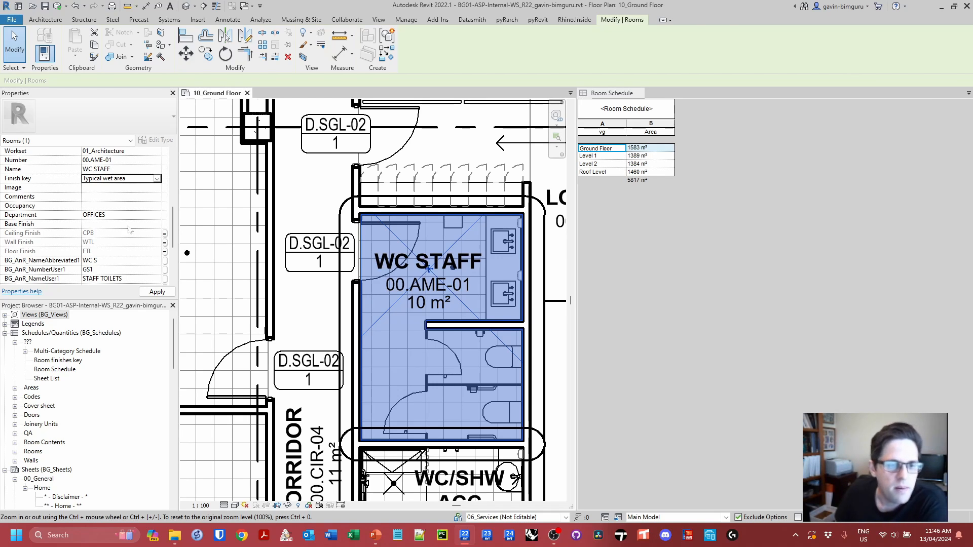
# Clear the WC STAFF room's finish key to (none), and switch it between both keys, ending on Typical wet area.
pyautogui.click(157, 179)
pyautogui.click(156, 187)
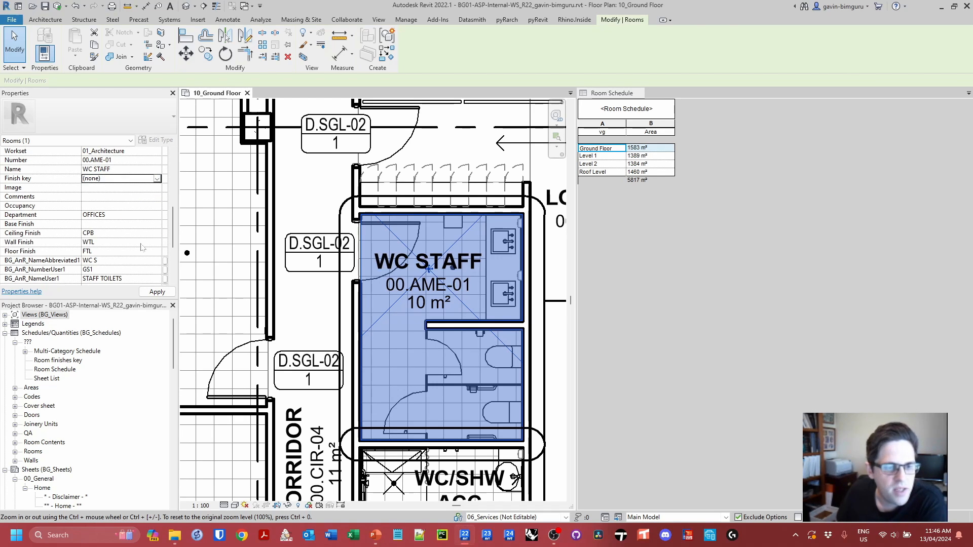
pyautogui.click(157, 178)
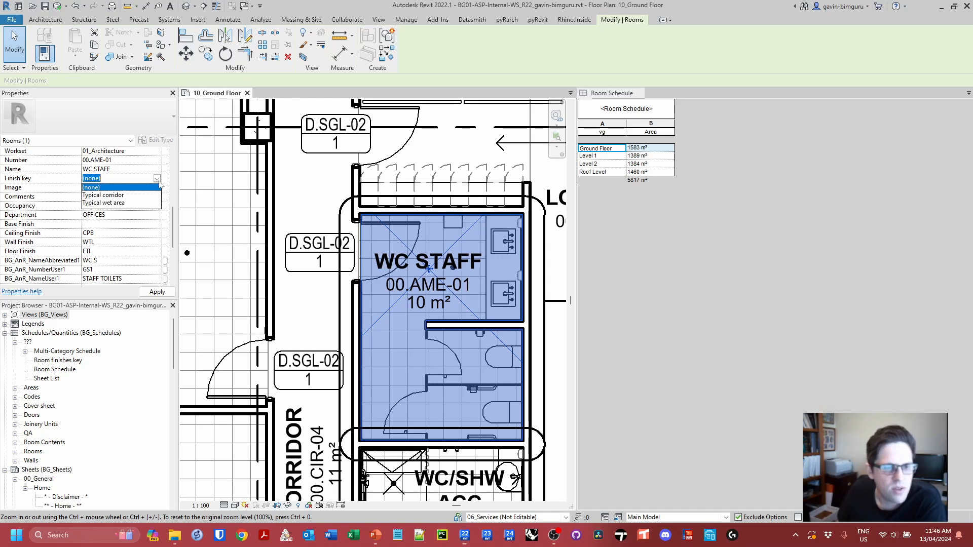
pyautogui.click(125, 200)
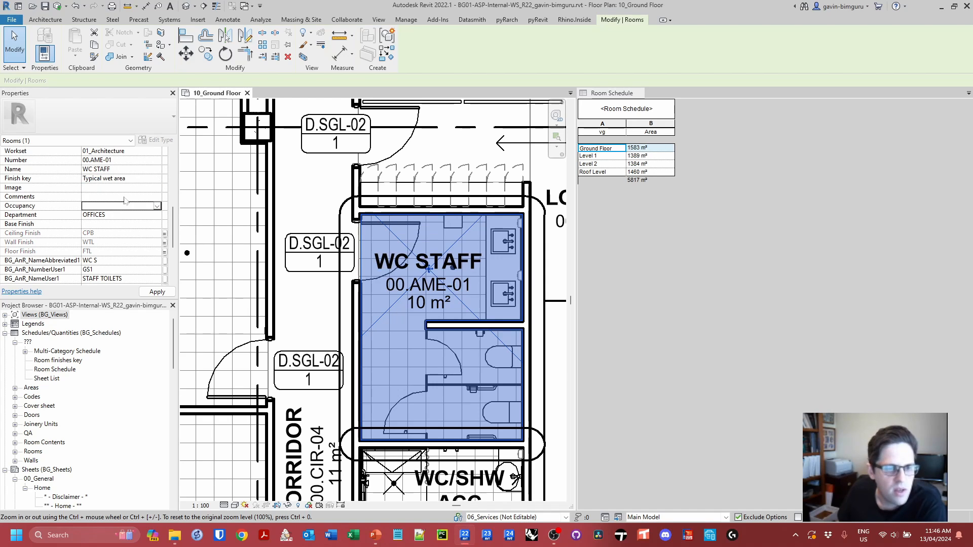
pyautogui.click(157, 178)
pyautogui.click(103, 195)
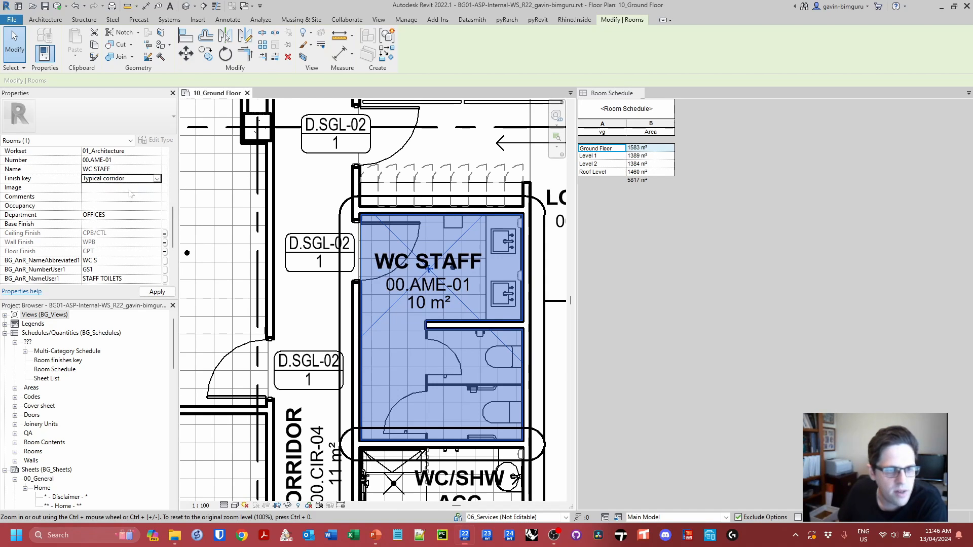
pyautogui.click(157, 178)
pyautogui.click(103, 203)
pyautogui.moveTo(510, 477); pyautogui.dragTo(499, 289, button='middle')
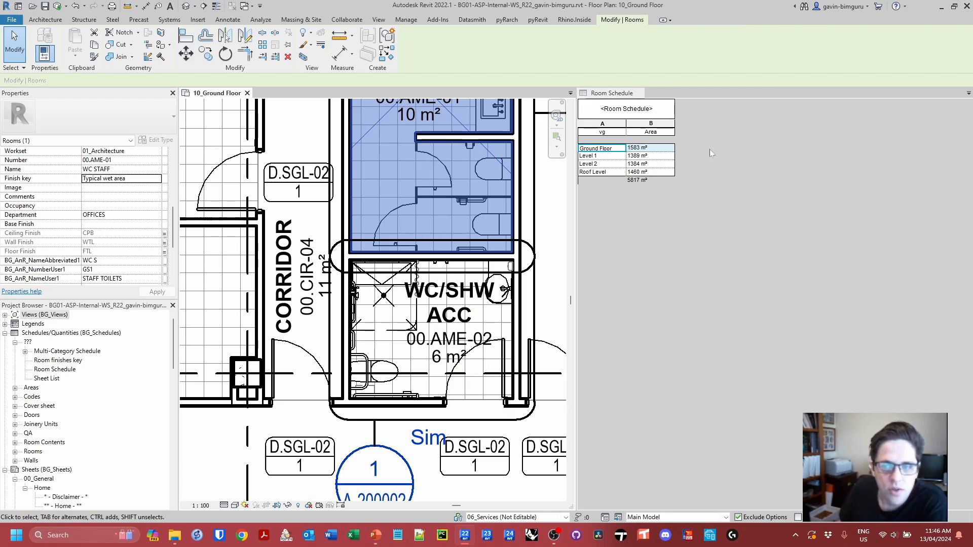
# Widen the Room Schedule view and add Finish key as the schedule's first field.
pyautogui.click(767, 172)
pyautogui.moveTo(576, 203); pyautogui.dragTo(358, 204)
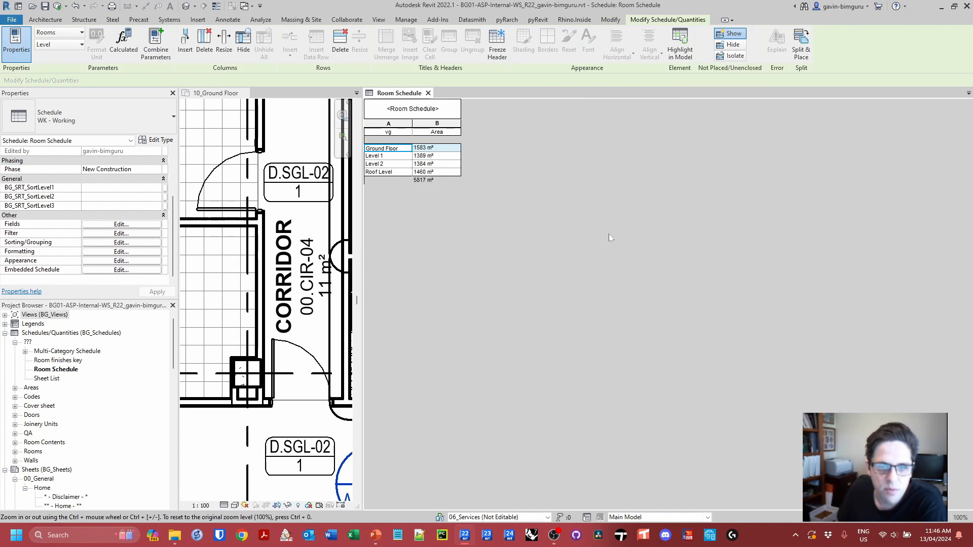
pyautogui.click(122, 225)
pyautogui.scroll(-5, 550, 234)
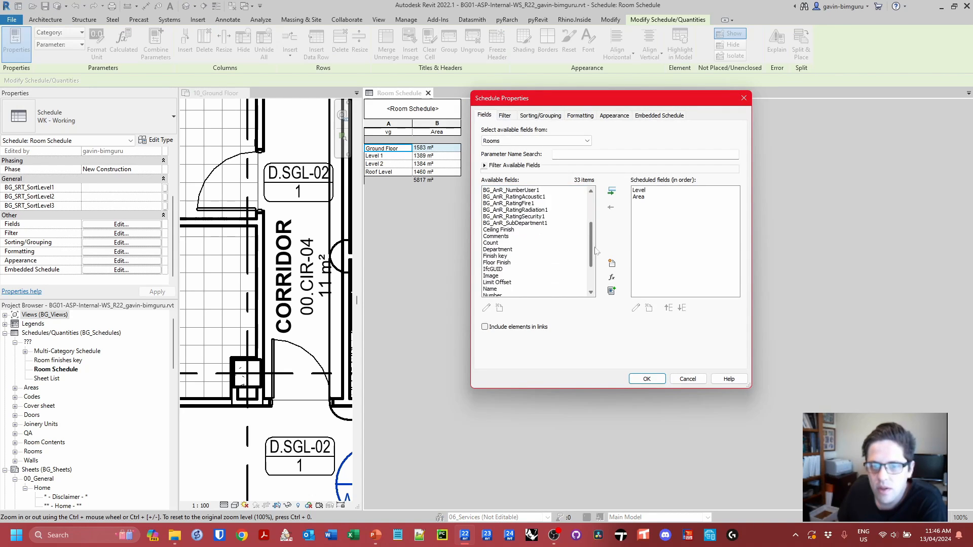
pyautogui.click(494, 223)
pyautogui.click(611, 191)
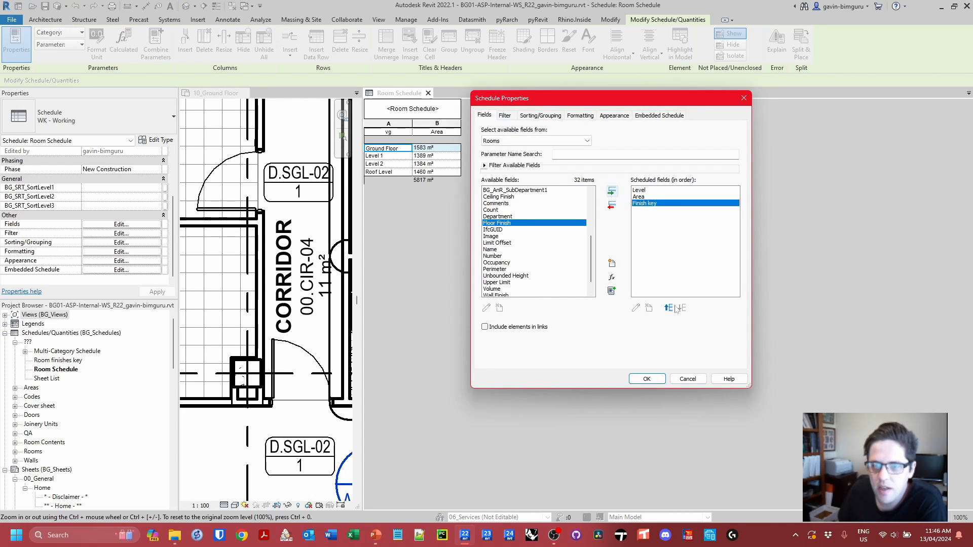
pyautogui.click(669, 308)
pyautogui.click(669, 308)
# Add the Name field to the Room Schedule and remove the Level and Area fields.
pyautogui.click(508, 250)
pyautogui.click(611, 191)
pyautogui.click(612, 205)
pyautogui.click(612, 205)
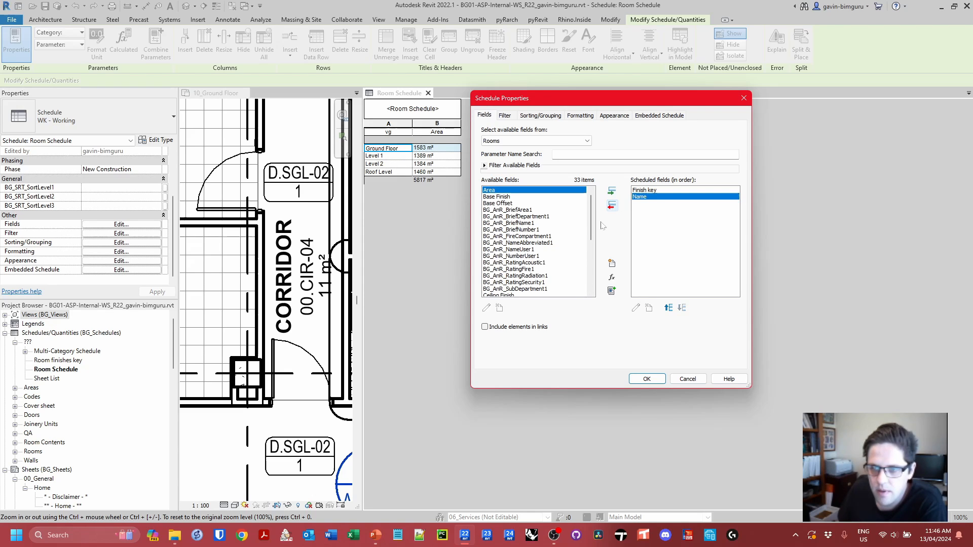
# Sort the Room Schedule by Name and widen its Finish key column.
pyautogui.click(532, 117)
pyautogui.click(582, 132)
pyautogui.click(557, 154)
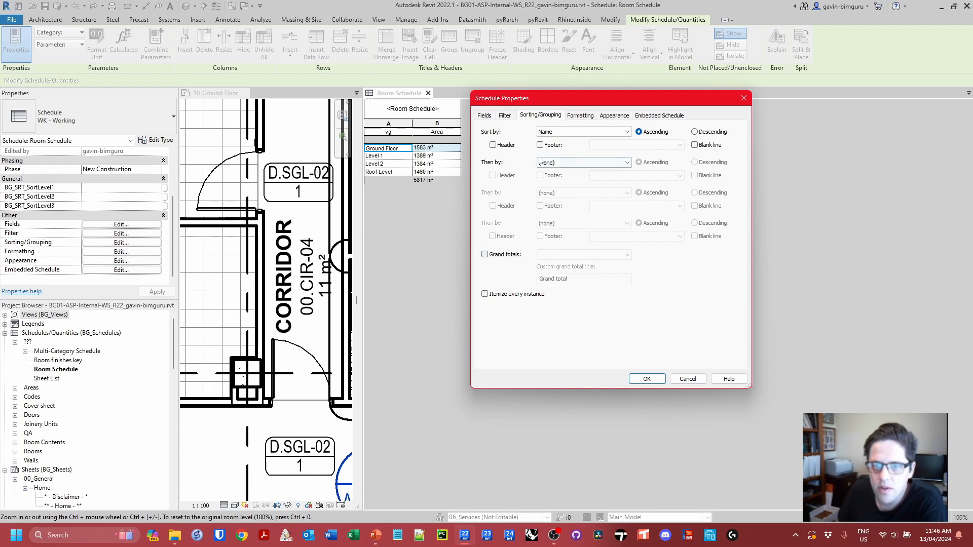
pyautogui.click(647, 379)
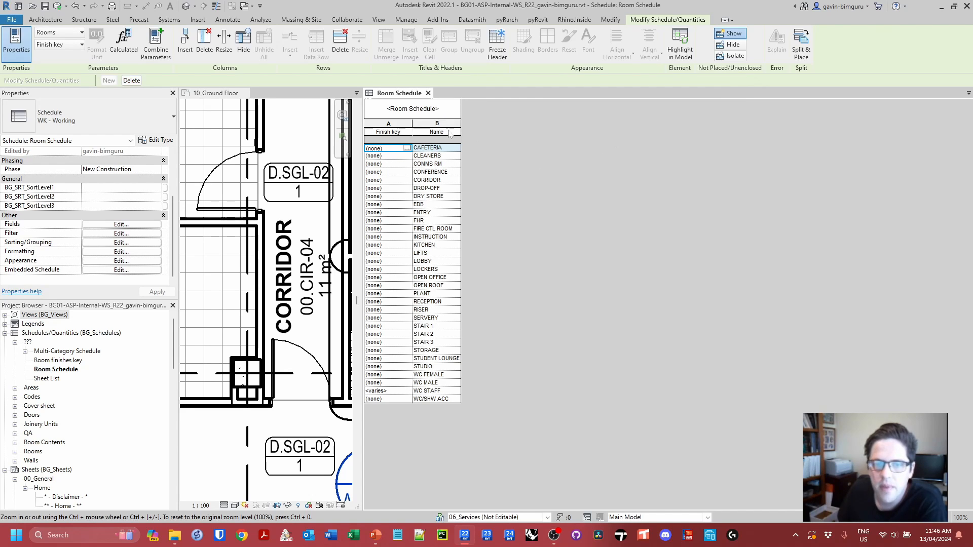
pyautogui.moveTo(412, 123); pyautogui.dragTo(449, 124)
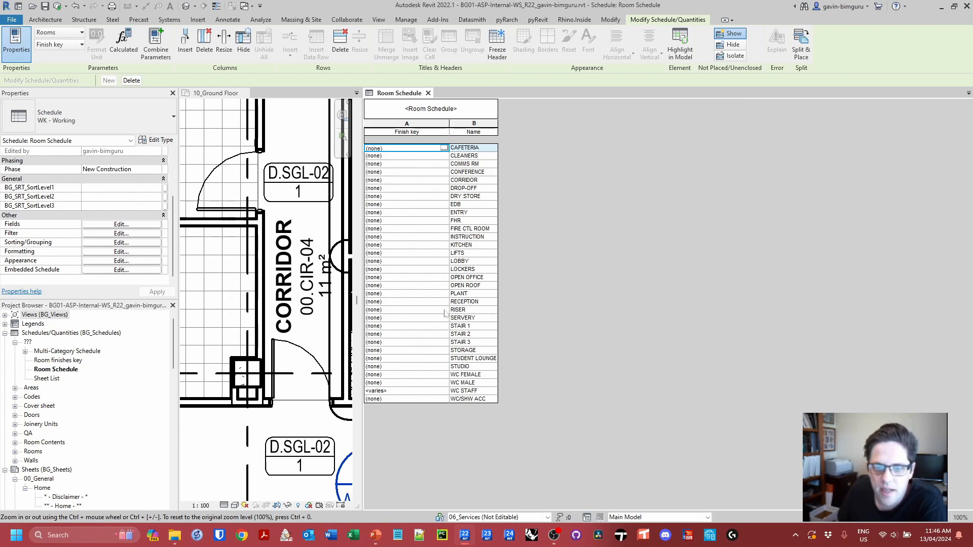
# Set the finish key of the WC FEMALE, WC MALE, WC STAFF and WC/SHW ACC rows to Typical wet area.
pyautogui.click(445, 375)
pyautogui.click(445, 376)
pyautogui.click(428, 397)
pyautogui.doubleClick(444, 383)
pyautogui.click(438, 403)
pyautogui.doubleClick(444, 391)
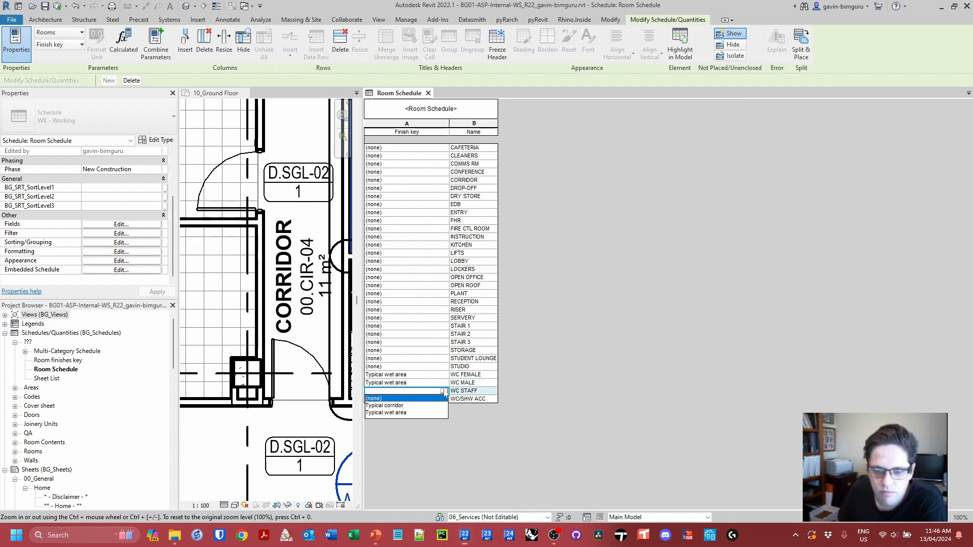
pyautogui.click(423, 412)
pyautogui.doubleClick(443, 399)
pyautogui.click(424, 422)
# Set the CORRIDOR row's finish key to Typical corridor and check the finishes in the corridor rooms' properties.
pyautogui.doubleClick(444, 180)
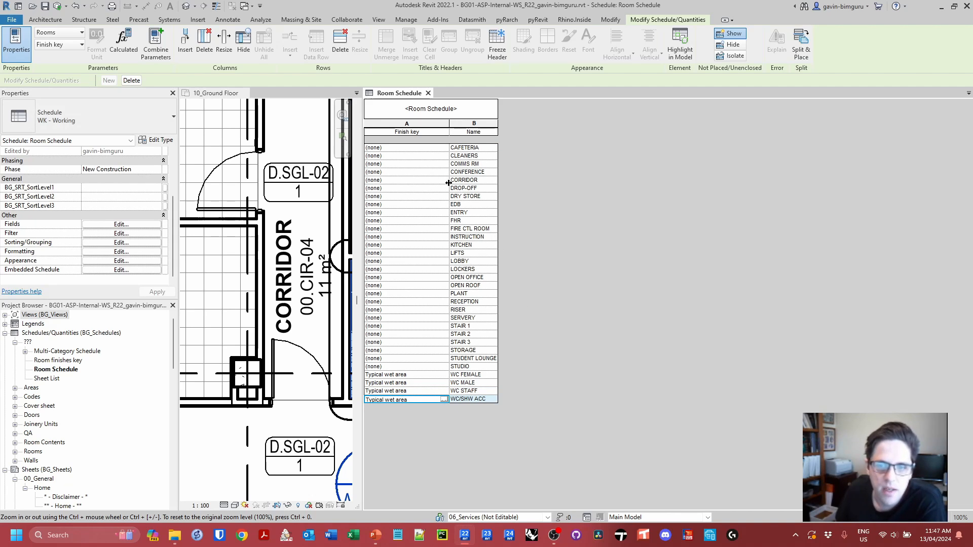
pyautogui.click(398, 196)
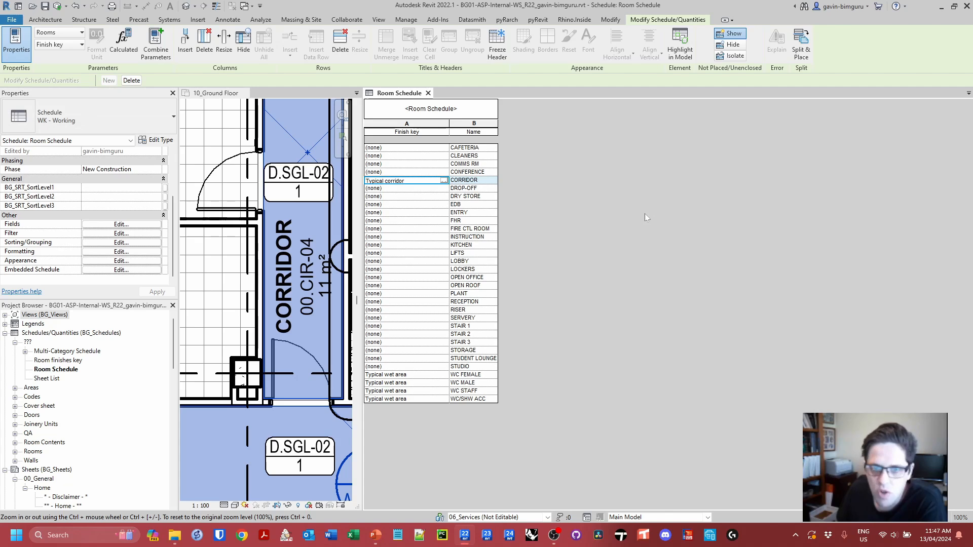
pyautogui.click(262, 283)
pyautogui.scroll(-2, 261, 280)
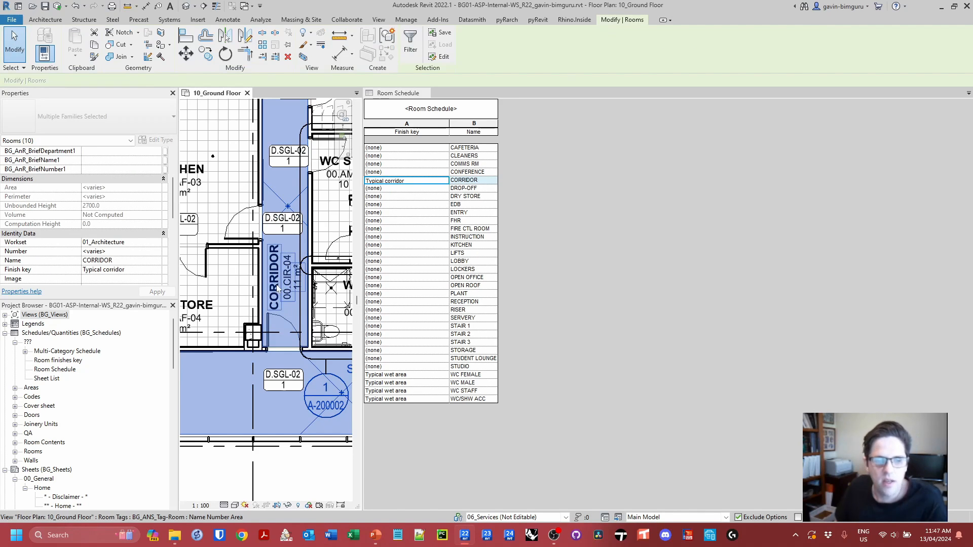
pyautogui.scroll(-3, 108, 235)
pyautogui.scroll(-1, 109, 239)
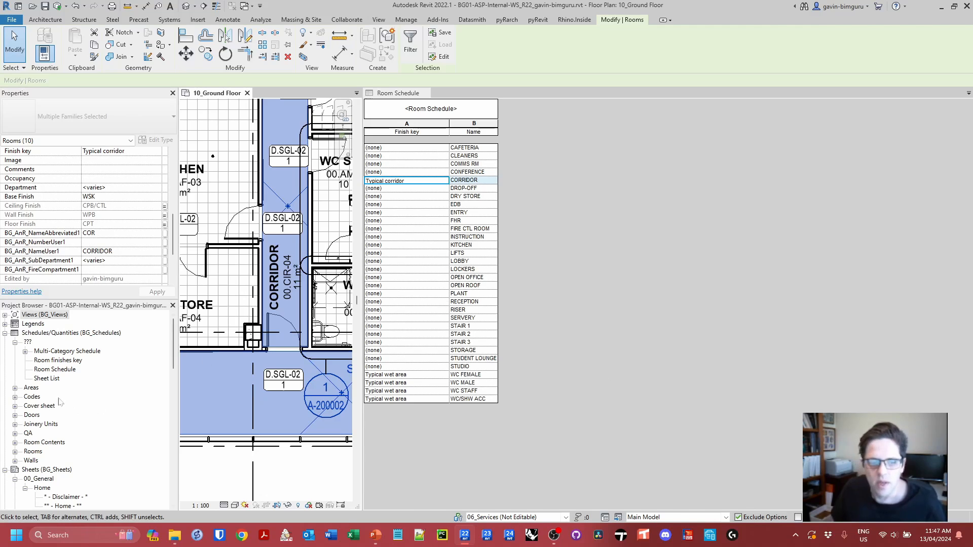
# Copy the Room finishes key schedule to the clipboard.
pyautogui.click(65, 376)
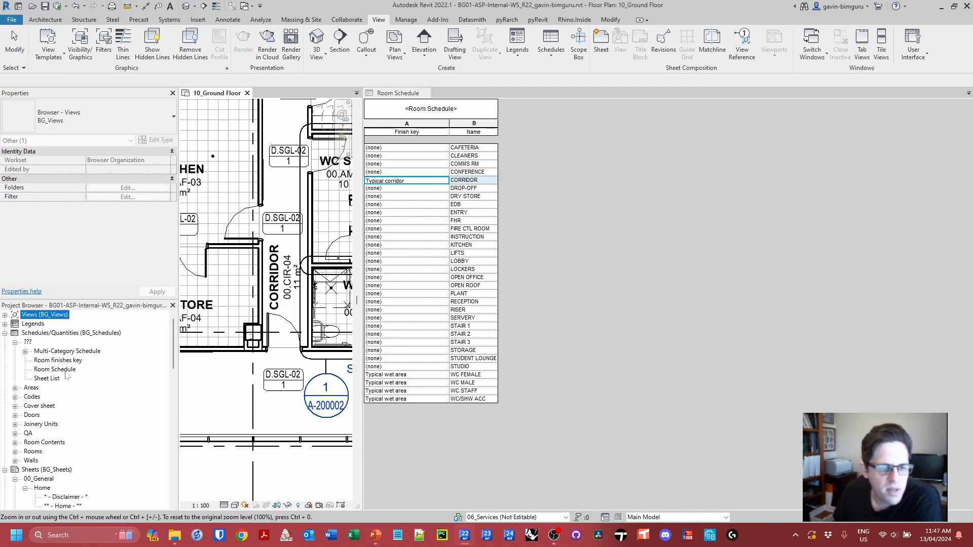
pyautogui.rightClick(57, 370)
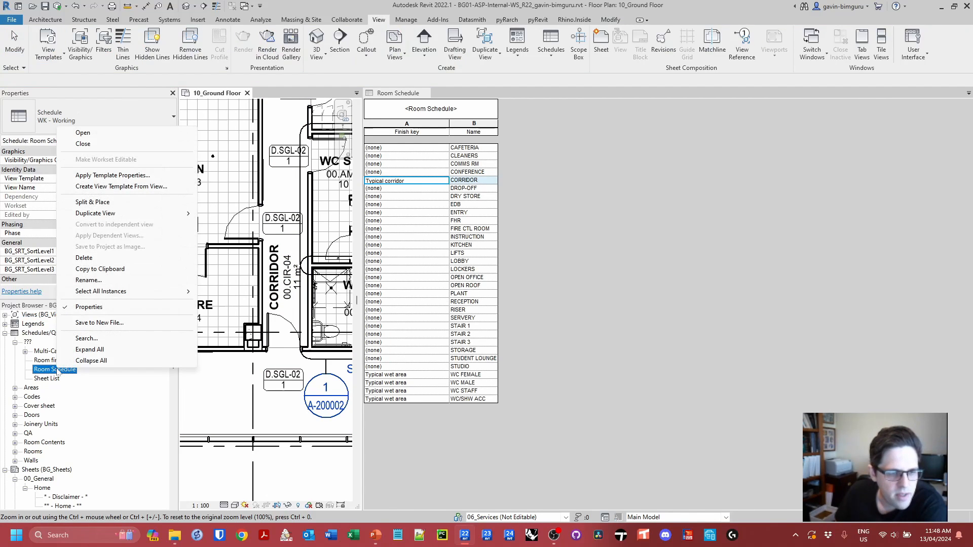
pyautogui.click(65, 362)
pyautogui.rightClick(67, 361)
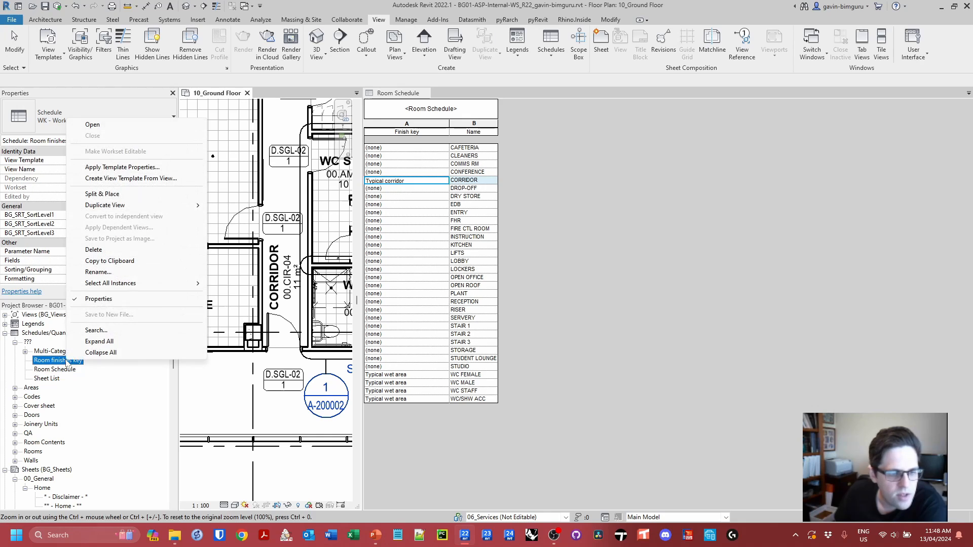
pyautogui.click(150, 259)
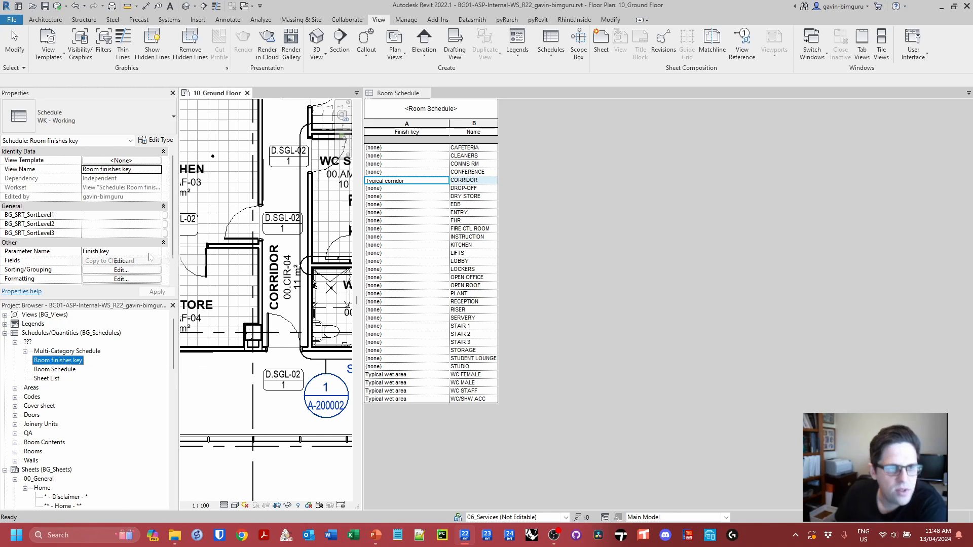
# Create a new project with the template file set to <None>.
pyautogui.click(12, 19)
pyautogui.click(23, 42)
pyautogui.click(462, 245)
pyautogui.click(462, 245)
pyautogui.click(463, 245)
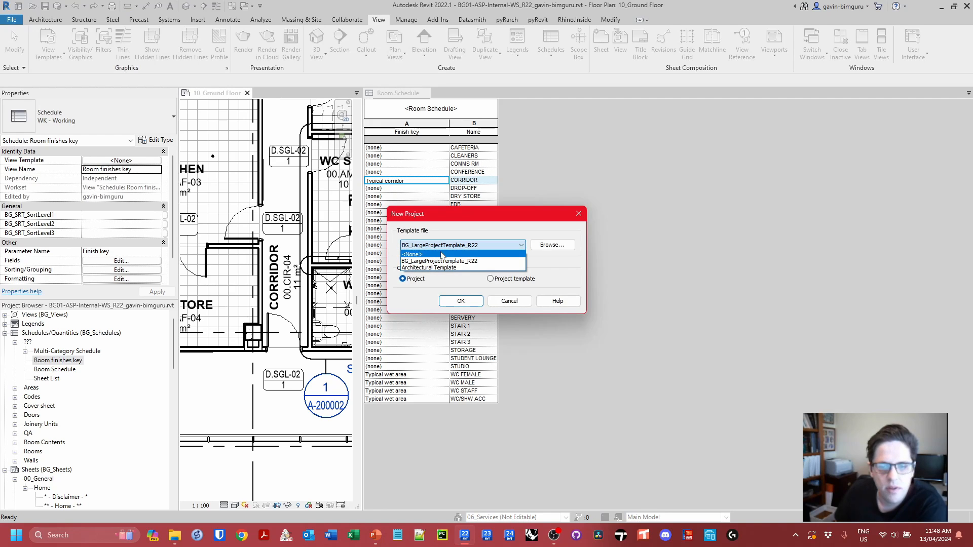
pyautogui.click(442, 255)
pyautogui.click(460, 301)
pyautogui.click(458, 281)
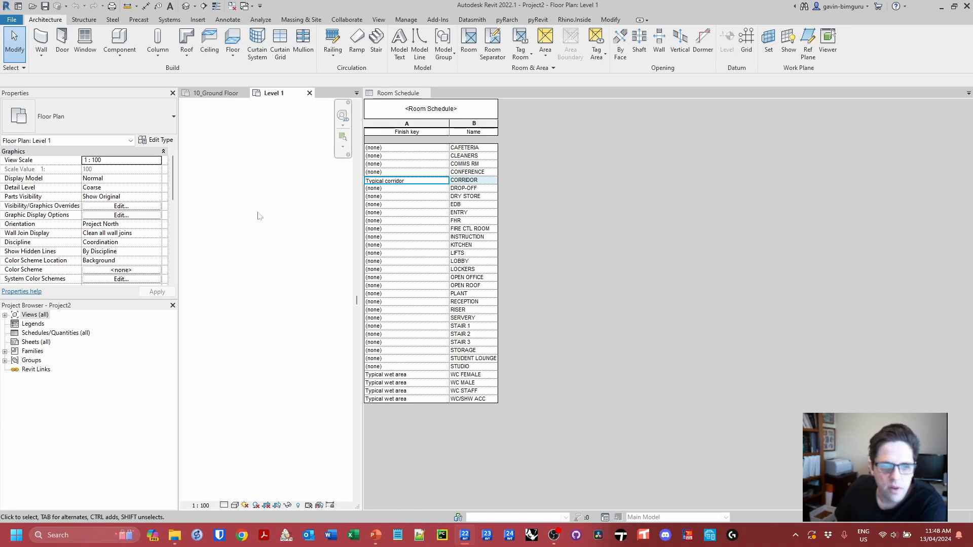
# Paste the copied key schedule into the new project, and open it briefly to check its keys.
pyautogui.hotkey('ctrl', 'v')
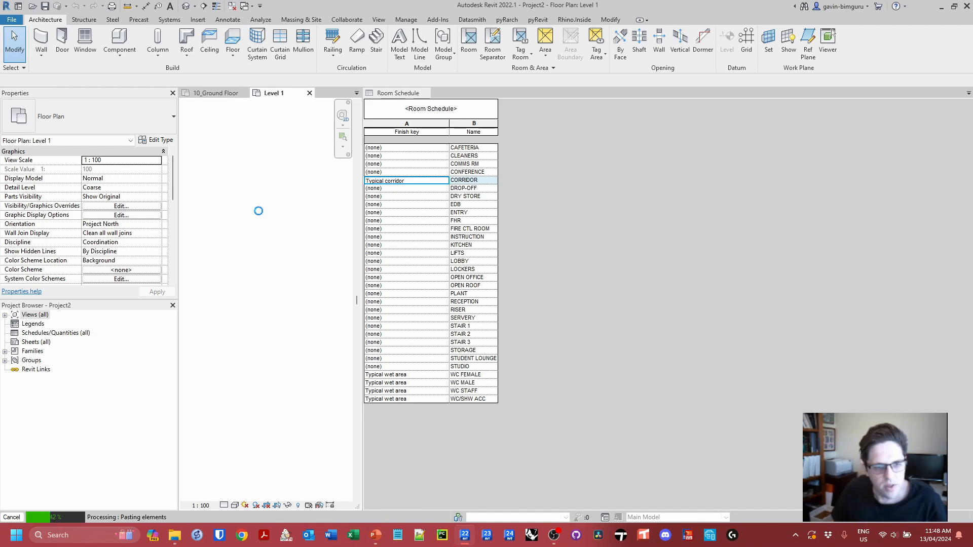
pyautogui.click(60, 343)
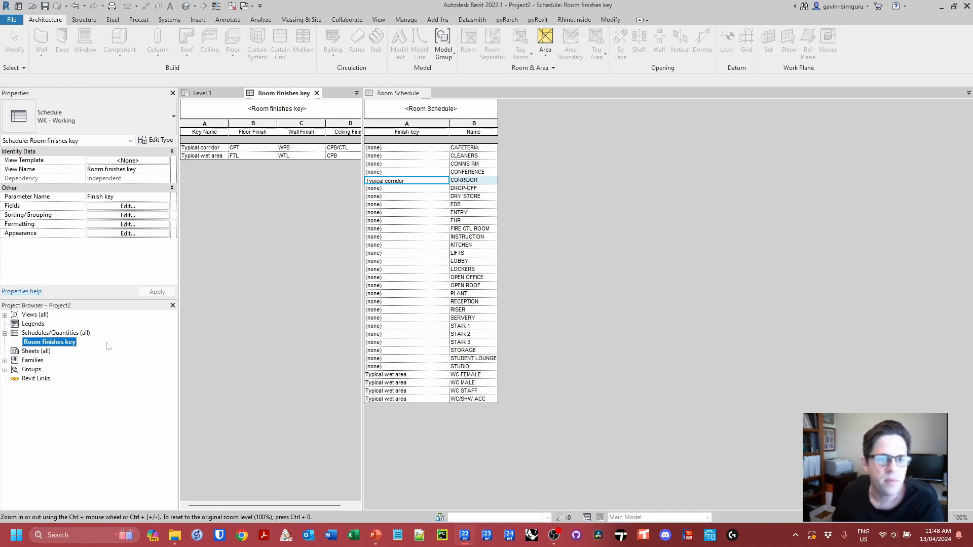
pyautogui.click(317, 93)
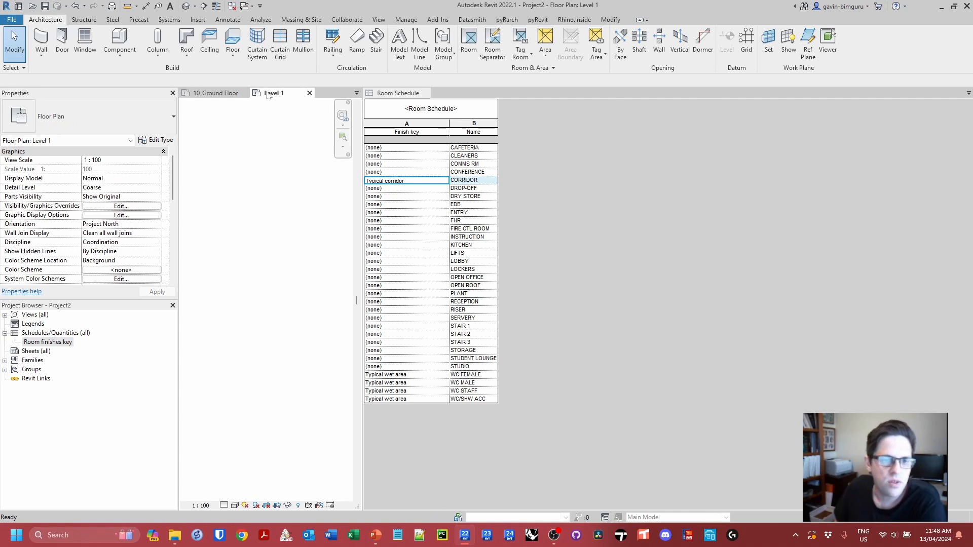
# Close the new project without saving, and close the Room Schedule view of the original project.
pyautogui.click(310, 93)
pyautogui.click(508, 267)
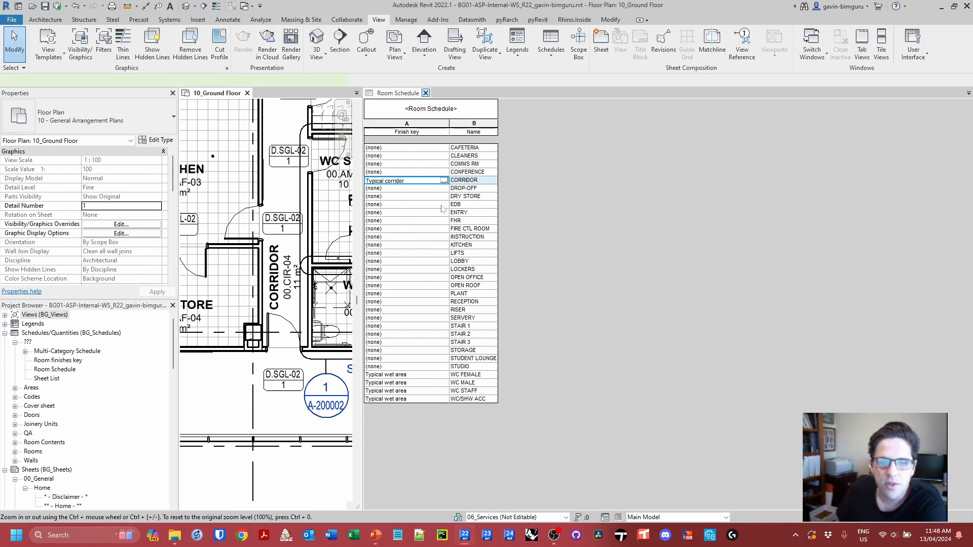
pyautogui.click(432, 93)
pyautogui.scroll(-3, 564, 273)
pyautogui.scroll(-4, 564, 274)
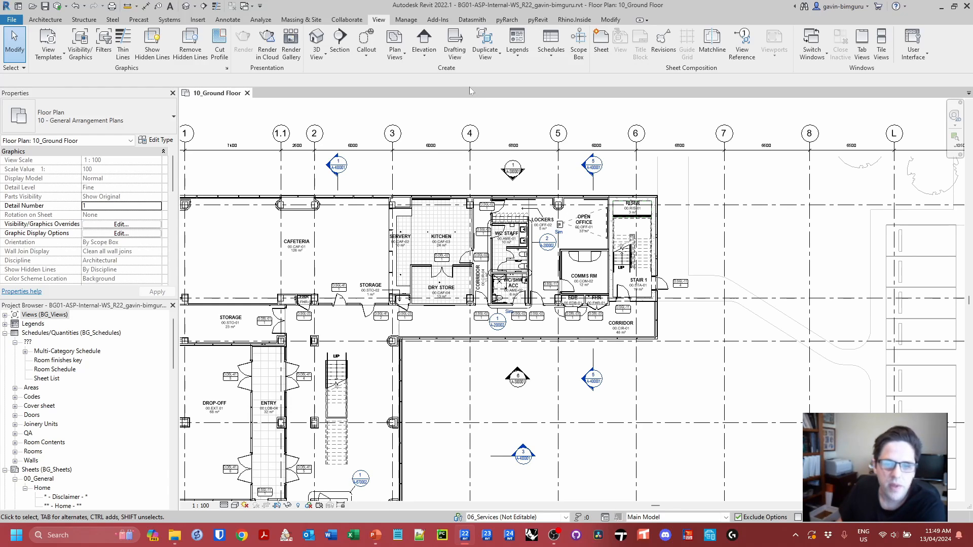
# Open the default 3D view and examine the type properties of a Ground Floor carpet finish floor.
pyautogui.click(186, 7)
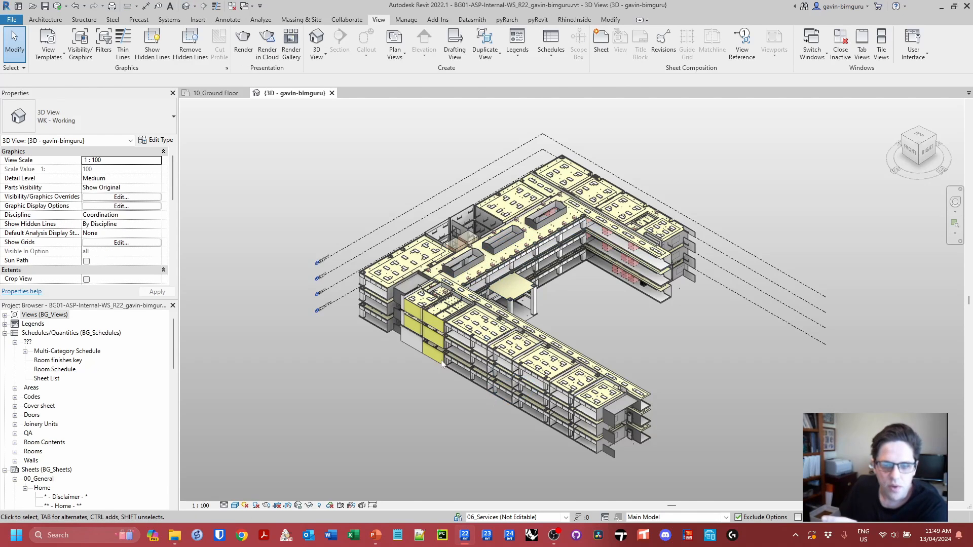
pyautogui.scroll(6, 442, 363)
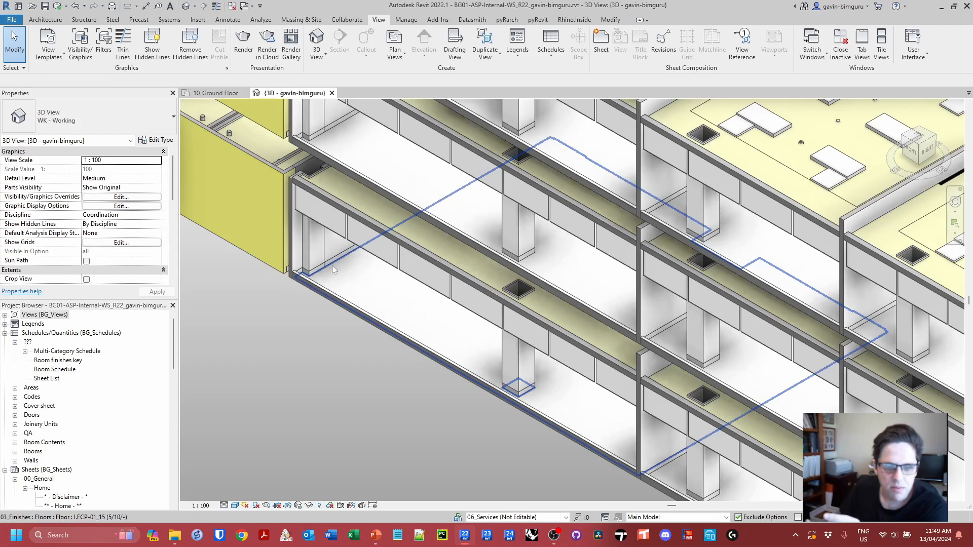
pyautogui.click(332, 265)
pyautogui.click(156, 140)
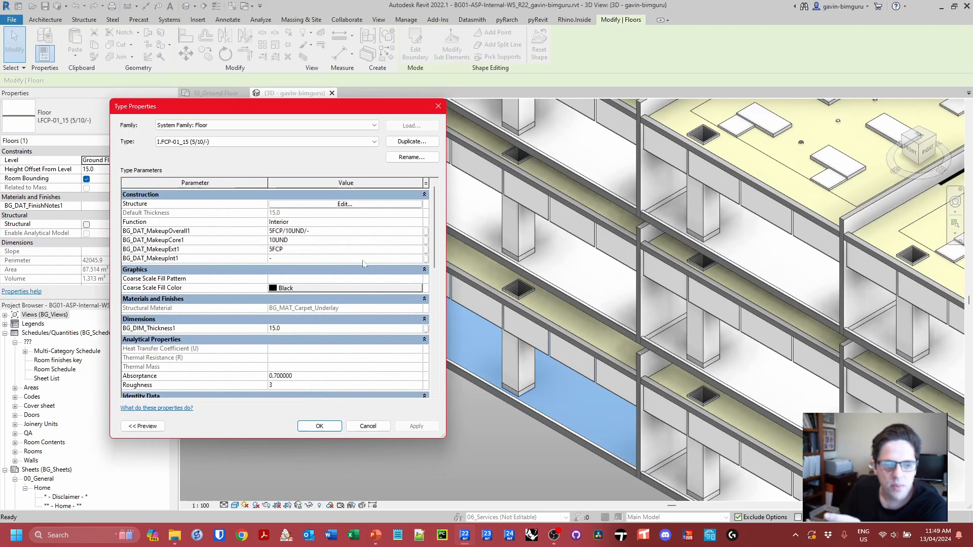
pyautogui.scroll(-7, 363, 263)
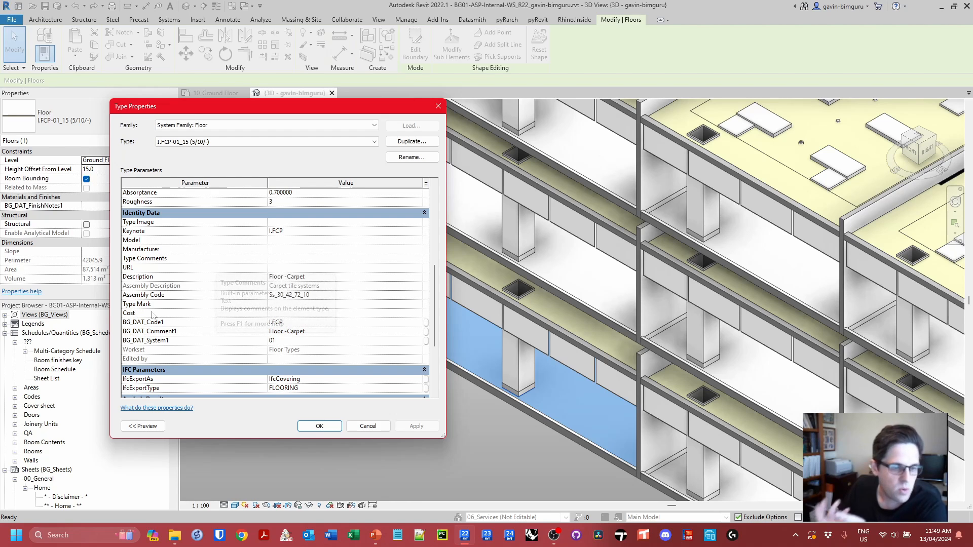
pyautogui.scroll(-5, 152, 314)
pyautogui.scroll(3, 153, 304)
pyautogui.scroll(8, 154, 304)
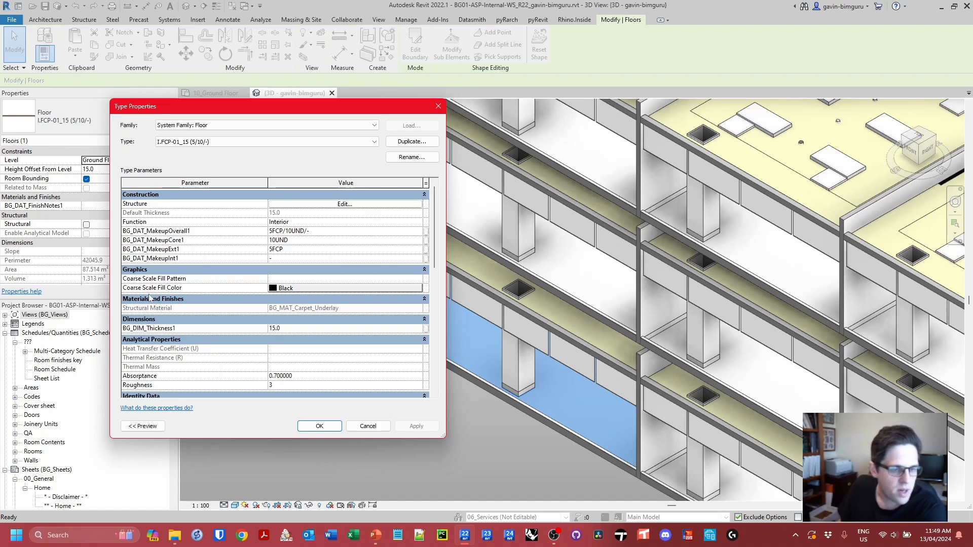
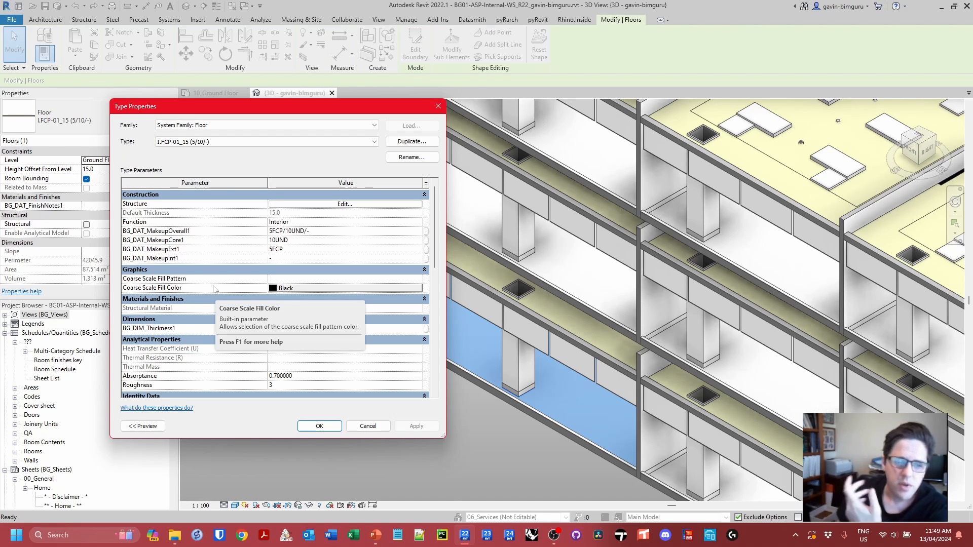
pyautogui.click(319, 426)
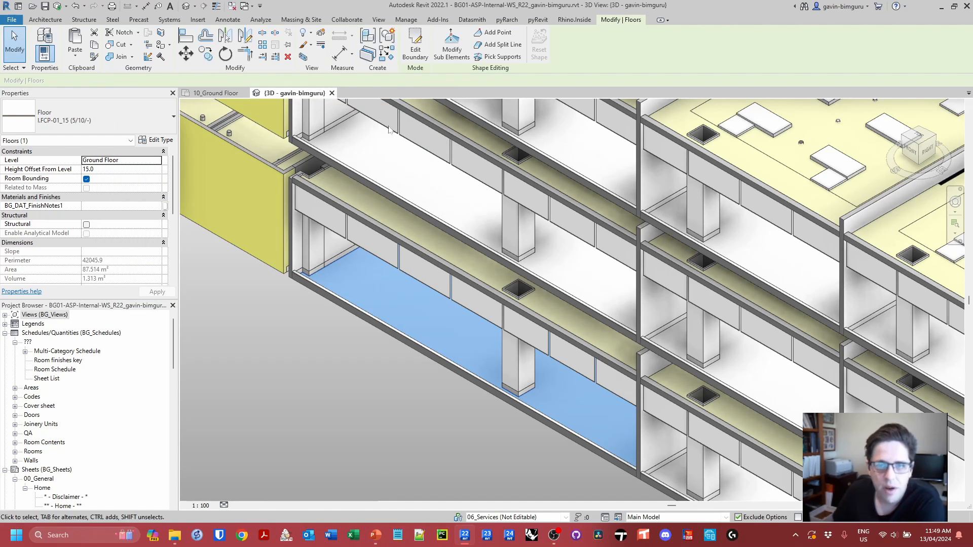
# Start a new shared project parameter and choose BG_DAT_CodeTakeoff1 from the DAT - Data (General) parameter group.
pyautogui.click(408, 22)
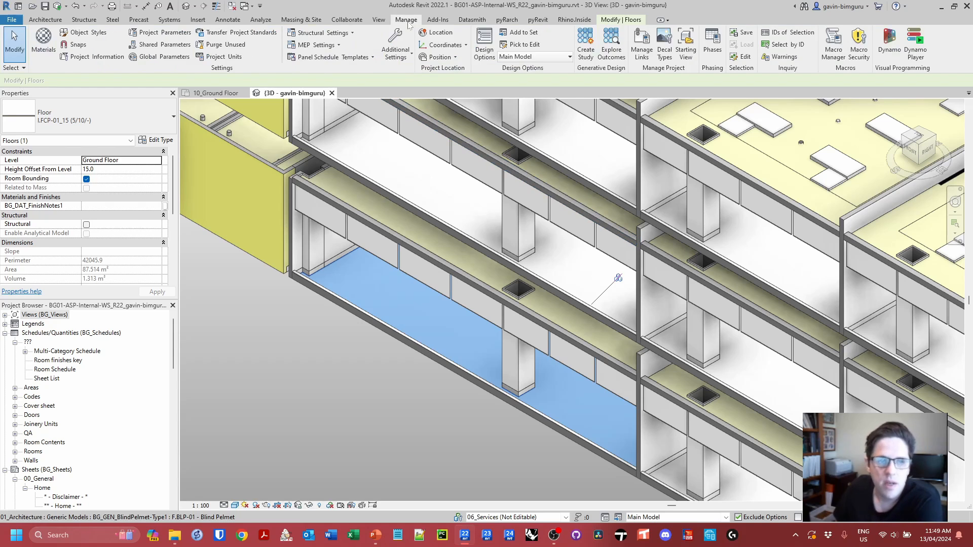
pyautogui.click(174, 34)
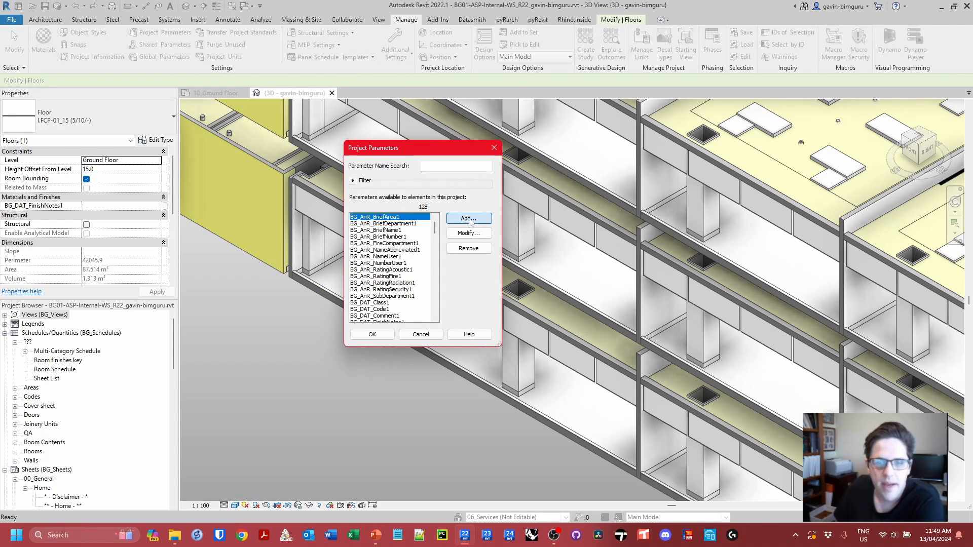
pyautogui.click(468, 221)
pyautogui.click(292, 171)
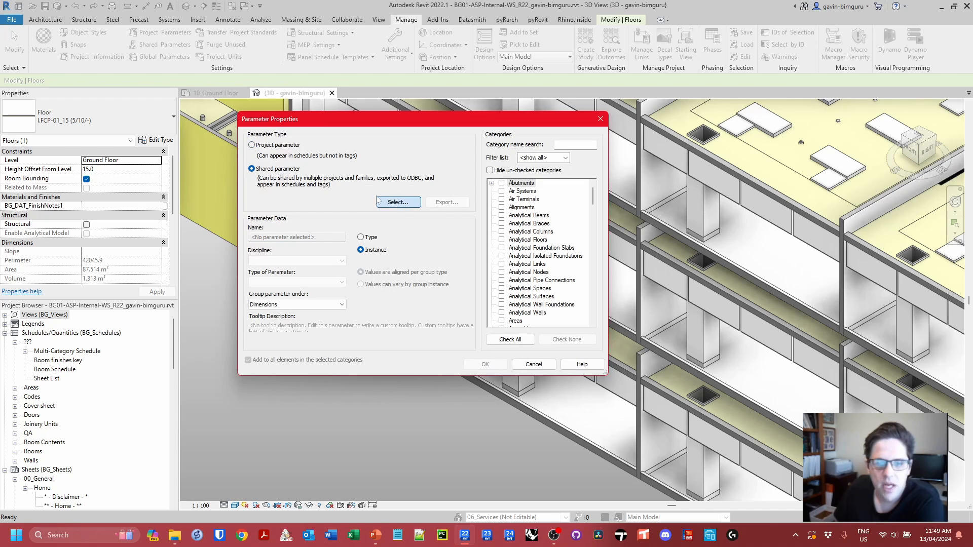
pyautogui.click(397, 202)
pyautogui.moveTo(853, 146); pyautogui.dragTo(699, 115)
pyautogui.click(745, 160)
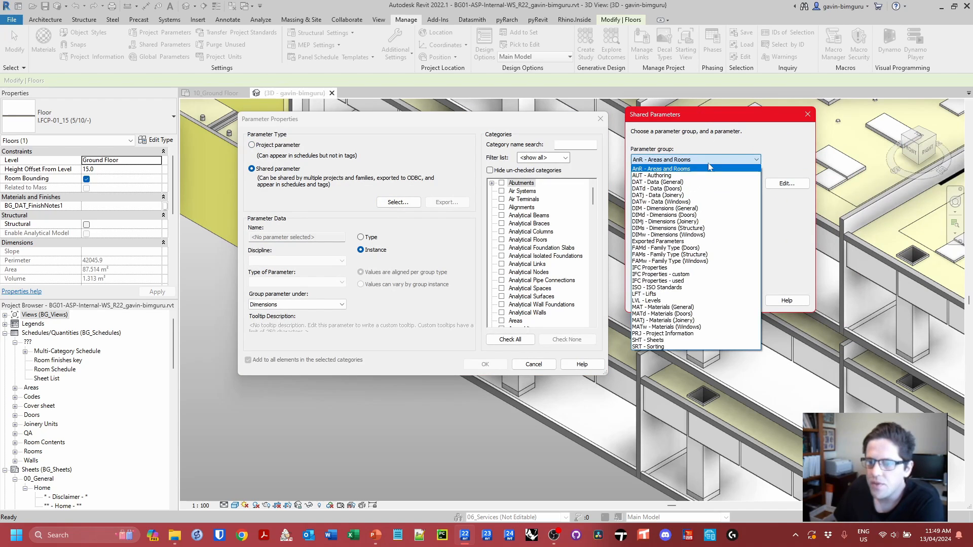
pyautogui.click(746, 184)
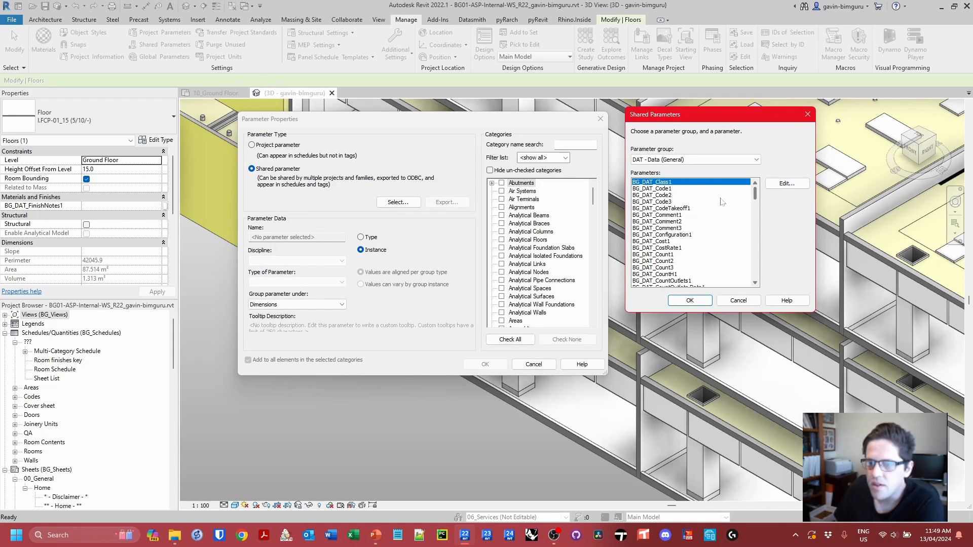
pyautogui.click(698, 208)
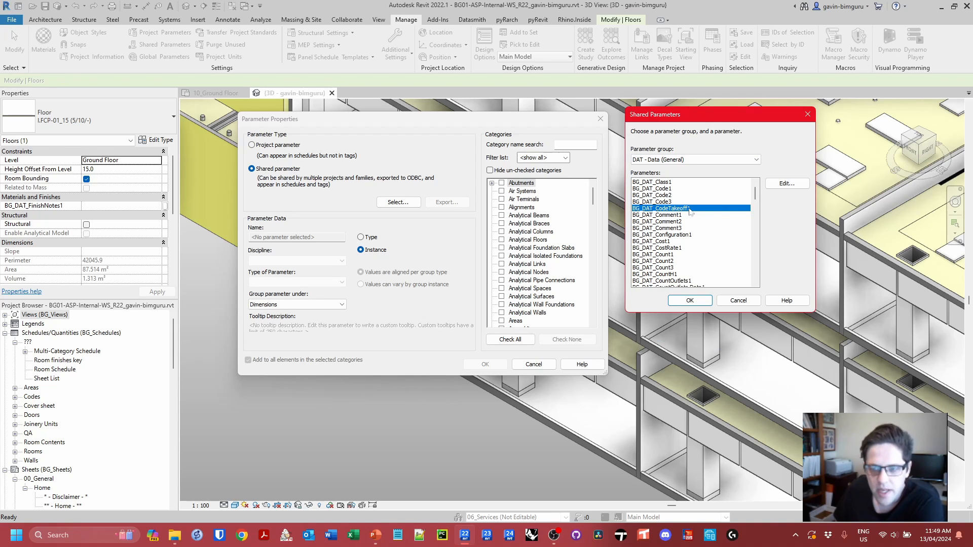
pyautogui.click(689, 301)
# Let the new parameter's values vary by group instance, assign it to all categories, and add it to the project.
pyautogui.click(371, 285)
pyautogui.click(510, 339)
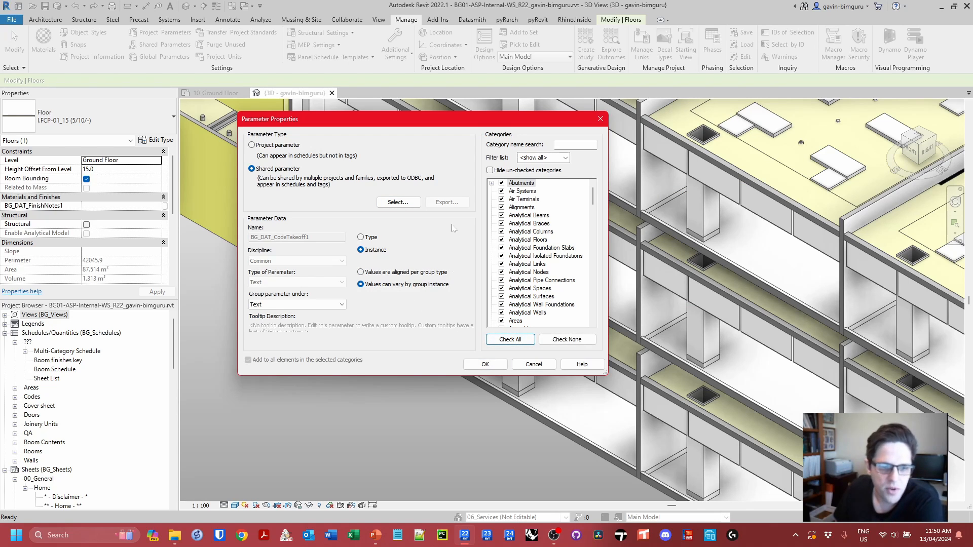
pyautogui.click(485, 364)
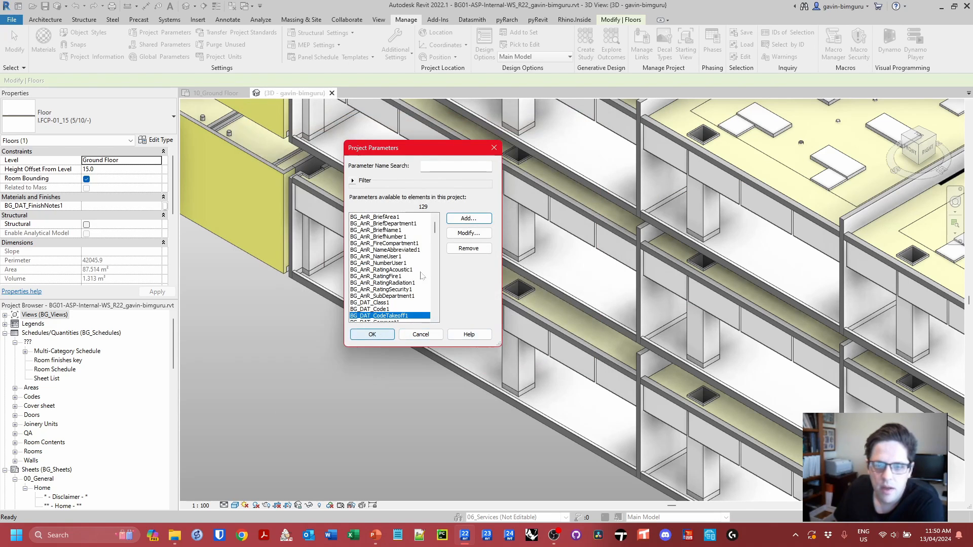
# Check the BG_DAT_CodeTakeoff1 instance parameter's properties and remove it from the project parameters.
pyautogui.click(458, 235)
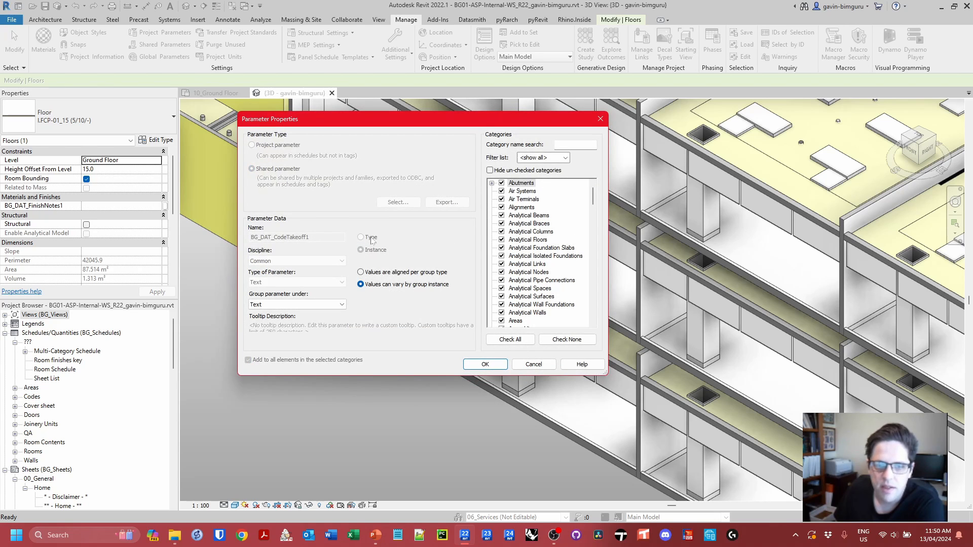
pyautogui.click(534, 364)
pyautogui.click(468, 249)
pyautogui.press('Return')
# Start a new shared project parameter using BG_DAT_CodeTakeoff1 from the DAT - Data (General) parameter group.
pyautogui.click(466, 218)
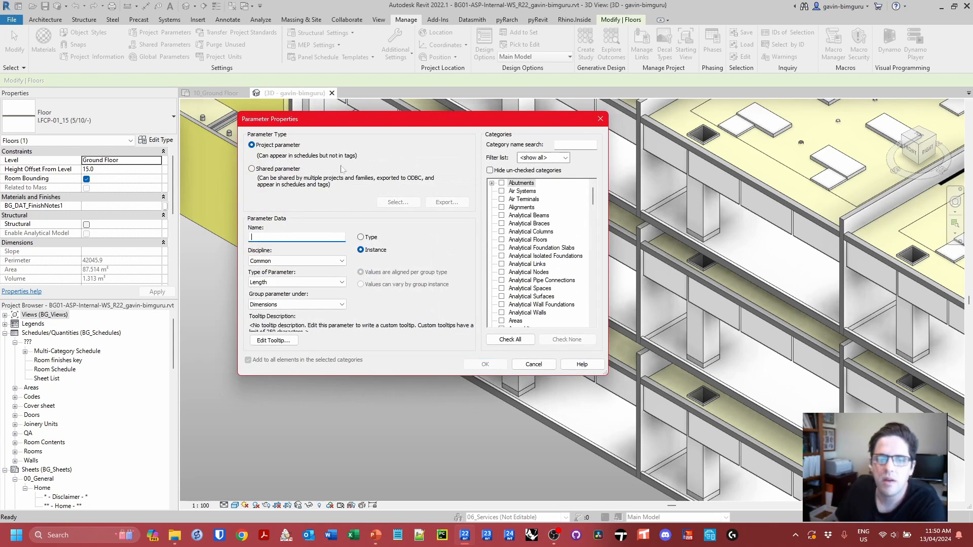
pyautogui.click(278, 169)
pyautogui.click(397, 202)
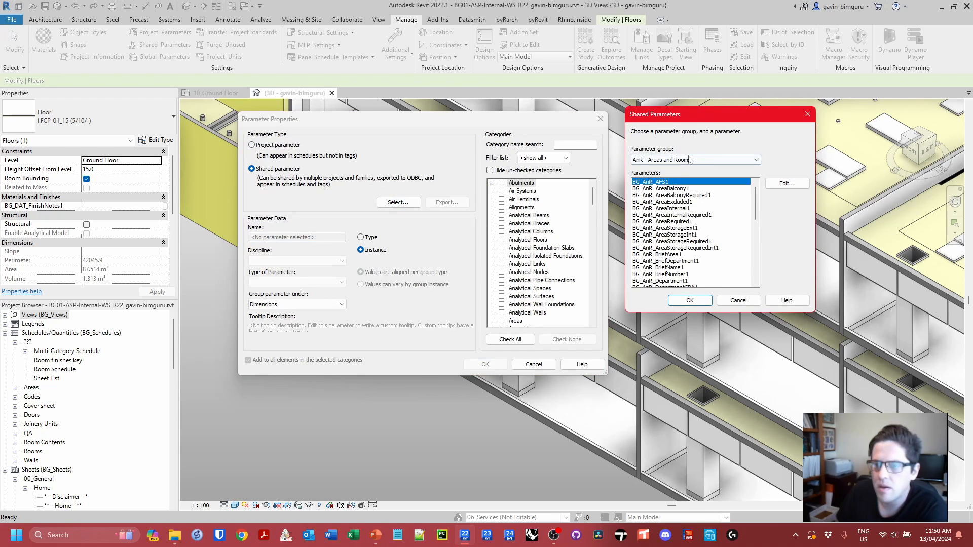
pyautogui.click(690, 160)
pyautogui.click(687, 186)
pyautogui.click(687, 208)
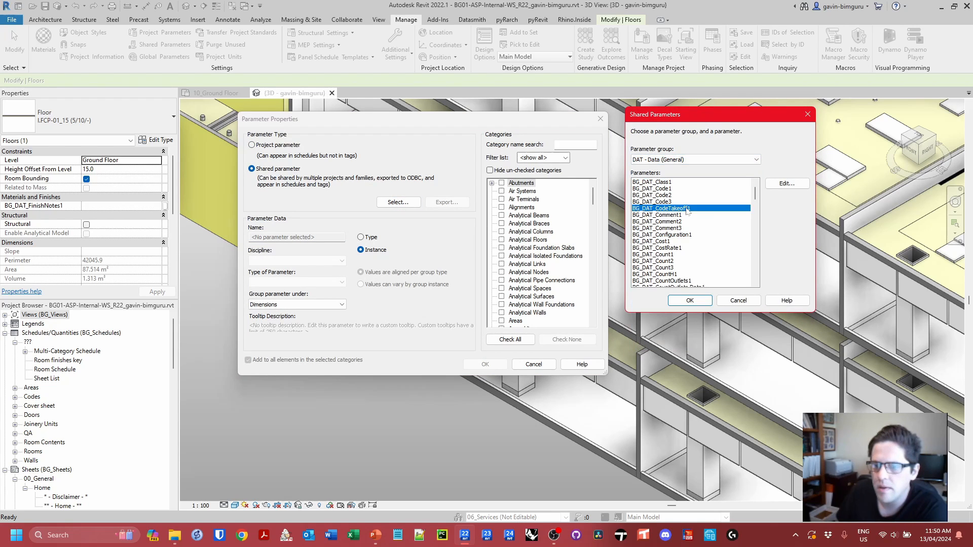
pyautogui.click(696, 303)
# Make BG_DAT_CodeTakeoff1 a type parameter, assign it to all categories, and add it to the project.
pyautogui.click(365, 237)
pyautogui.click(509, 337)
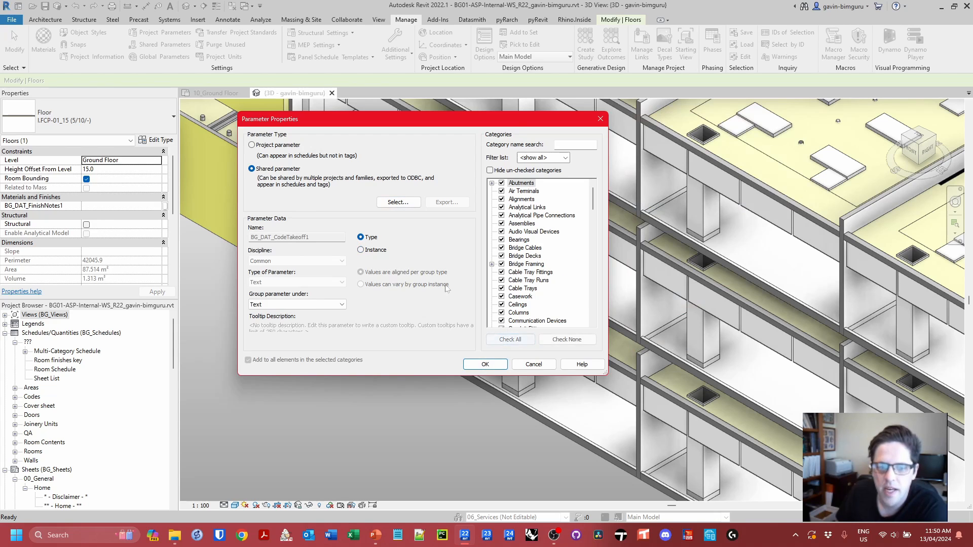
pyautogui.click(485, 364)
pyautogui.click(371, 332)
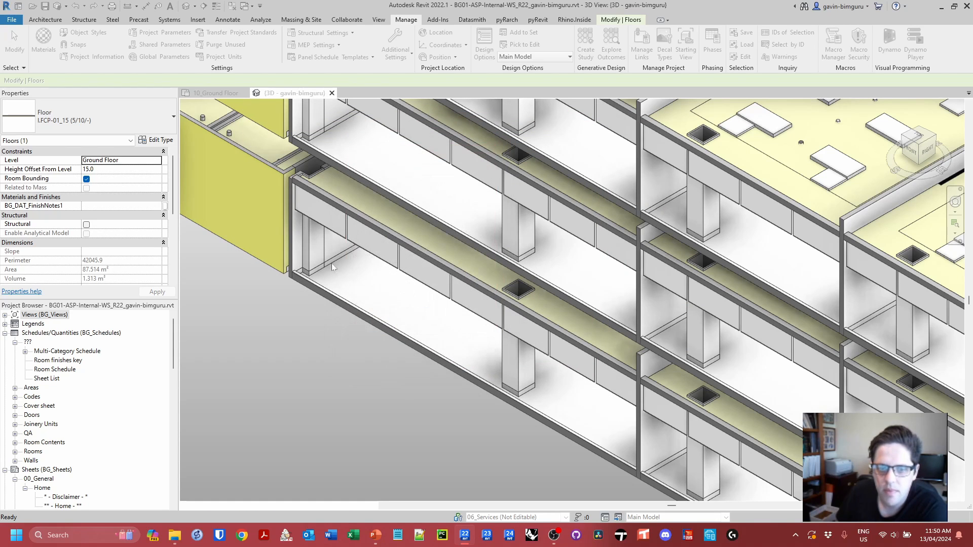
# Set BG_DAT_CodeTakeoff1 to m2 in the type properties of the I.FCP-01_15 carpet finish floor.
pyautogui.click(333, 264)
pyautogui.click(156, 140)
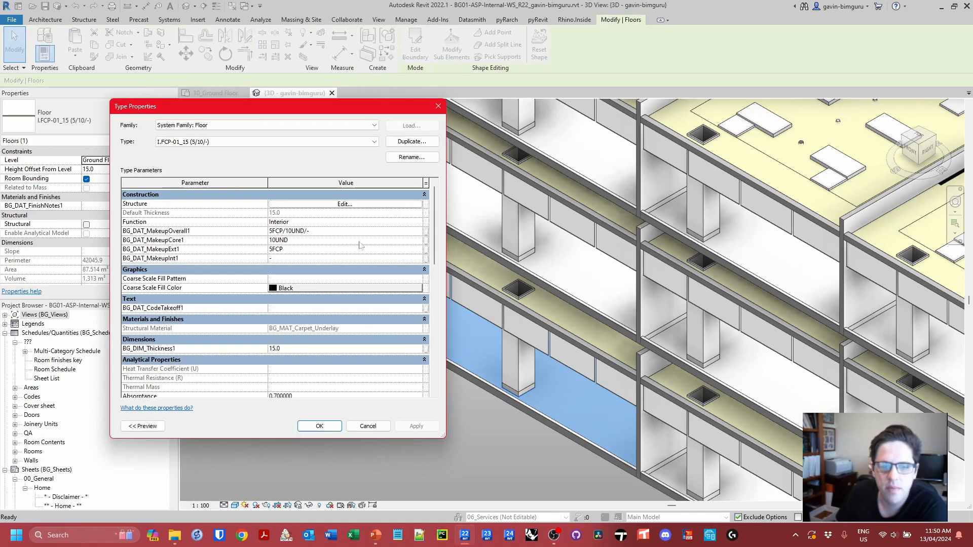
pyautogui.scroll(-3, 314, 256)
pyautogui.click(280, 235)
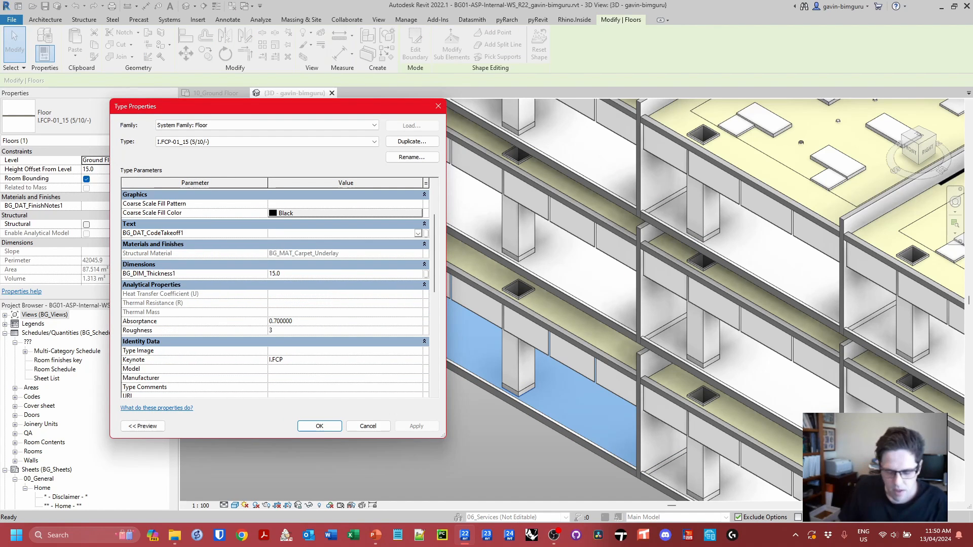
pyautogui.write('m2')
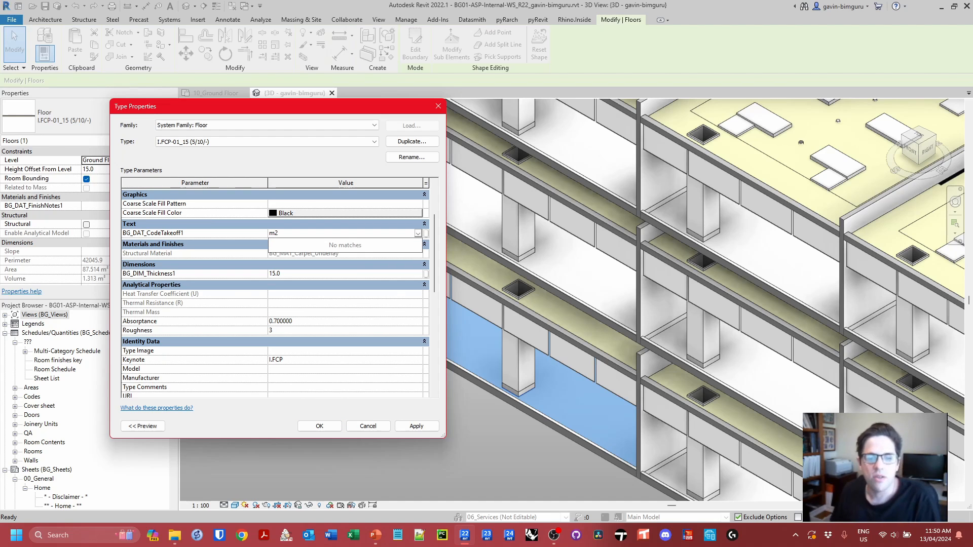
pyautogui.click(298, 319)
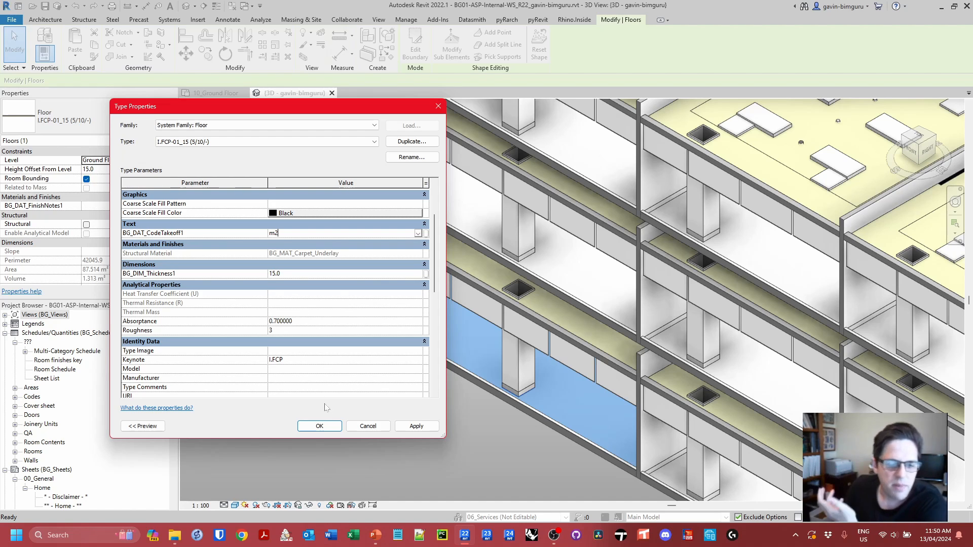
pyautogui.click(320, 426)
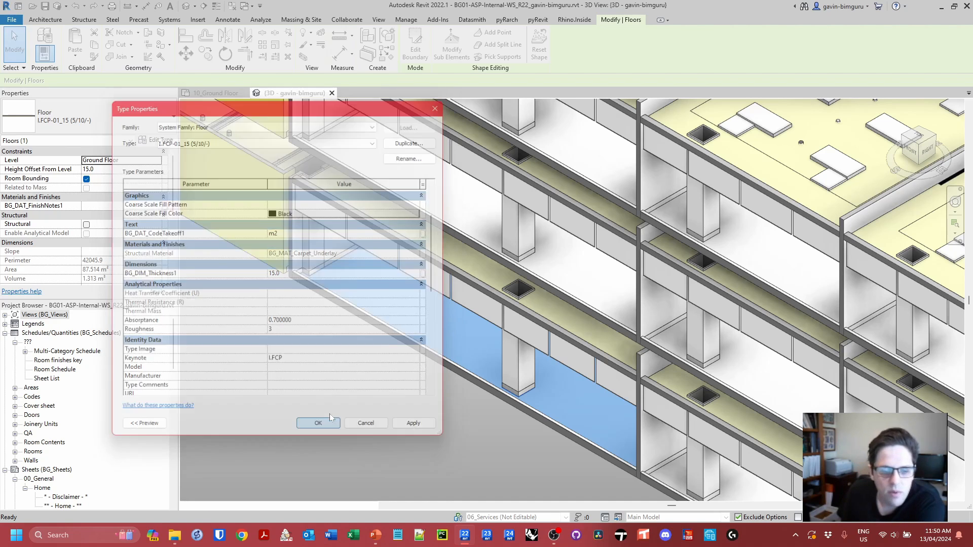
# Create a new building component schedule for the Floors category named Floor Schedule.
pyautogui.press('Escape')
pyautogui.click(380, 19)
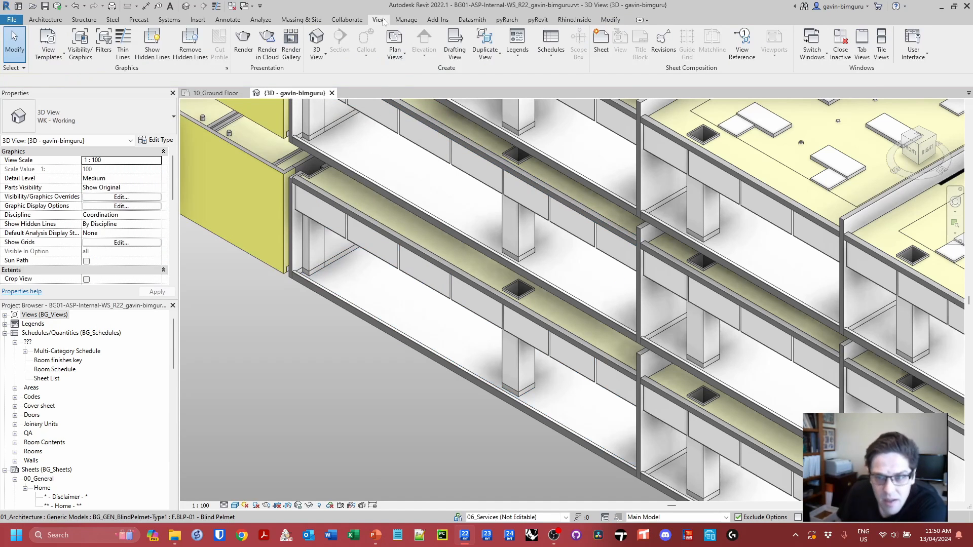
pyautogui.click(544, 54)
pyautogui.click(576, 73)
pyautogui.click(425, 275)
pyautogui.press('f')
pyautogui.scroll(-2, 413, 298)
pyautogui.click(407, 300)
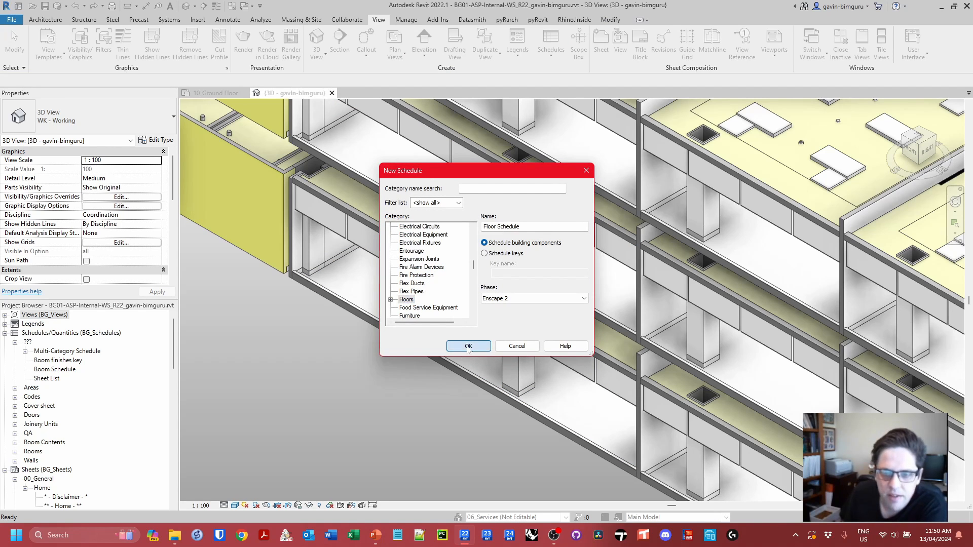
pyautogui.click(468, 346)
# Add the Type, Cost, and BG_DAT_CodeTakeoff1 fields to the floor schedule.
pyautogui.moveTo(589, 207); pyautogui.dragTo(590, 275)
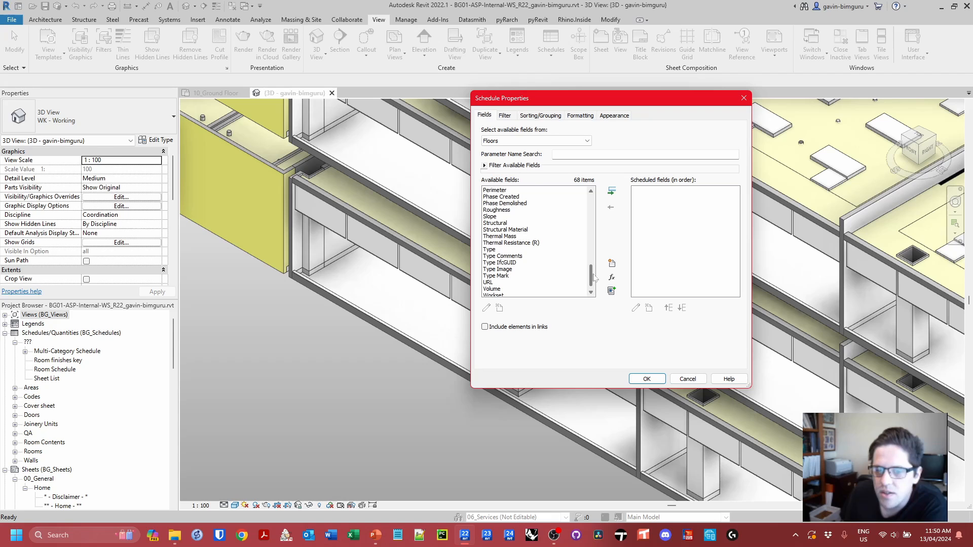
pyautogui.click(509, 249)
pyautogui.click(612, 191)
pyautogui.moveTo(590, 282); pyautogui.dragTo(593, 231)
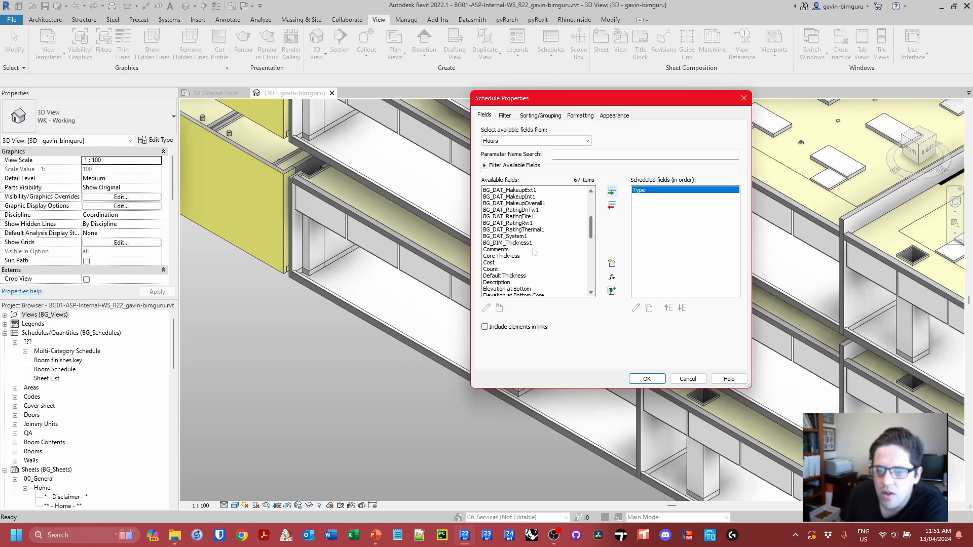
pyautogui.click(516, 263)
pyautogui.click(612, 192)
pyautogui.scroll(5, 558, 230)
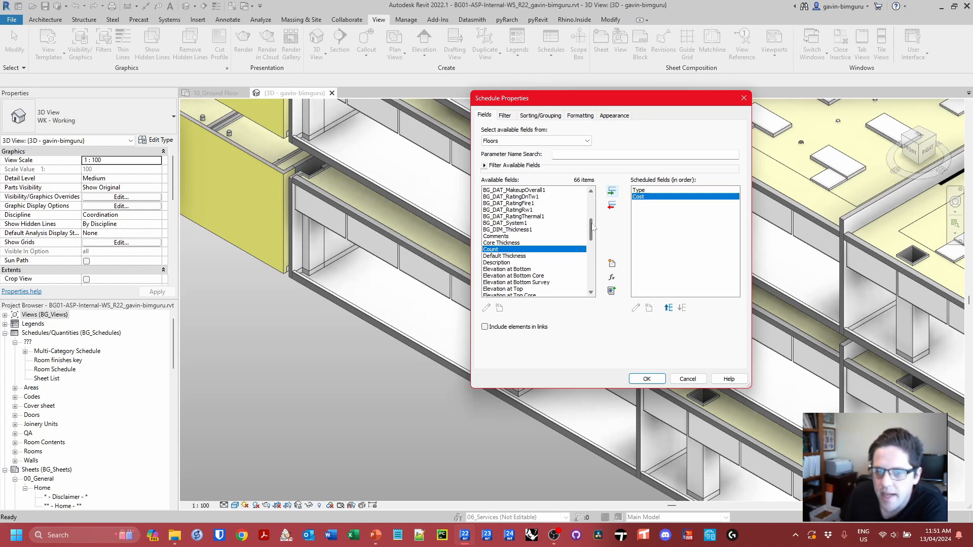
pyautogui.click(558, 230)
pyautogui.click(611, 191)
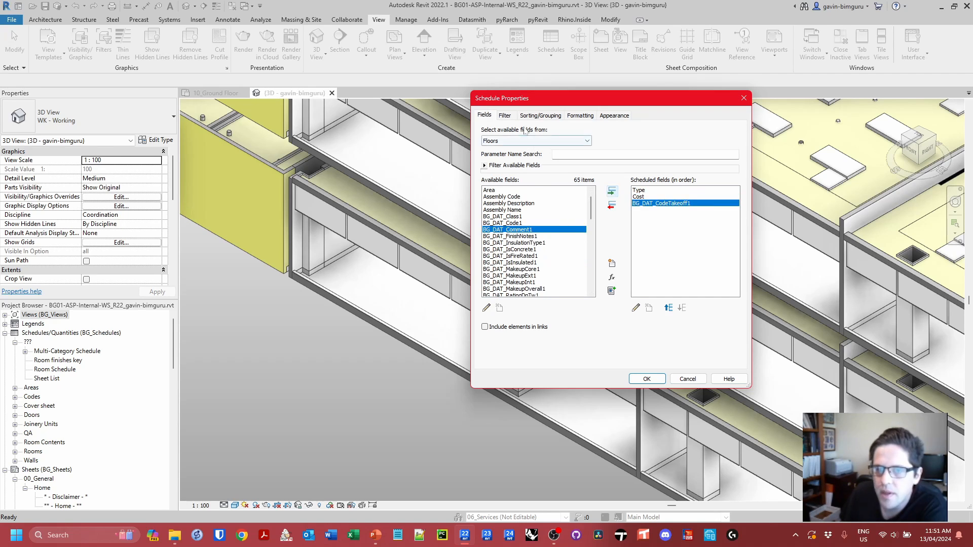
# Turn off itemizing of every instance without a sort field and generate the floor schedule.
pyautogui.click(540, 115)
pyautogui.click(554, 132)
pyautogui.click(554, 133)
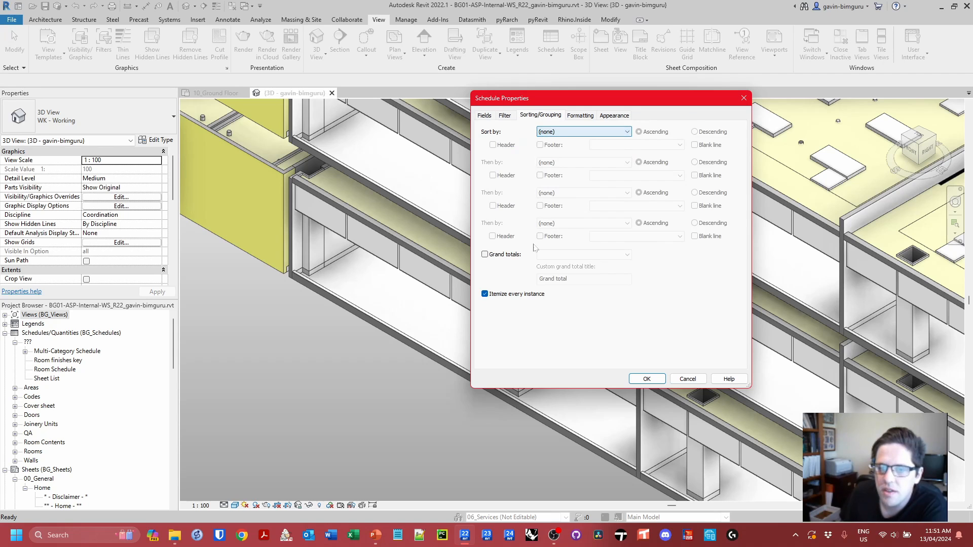
pyautogui.click(485, 293)
pyautogui.click(647, 379)
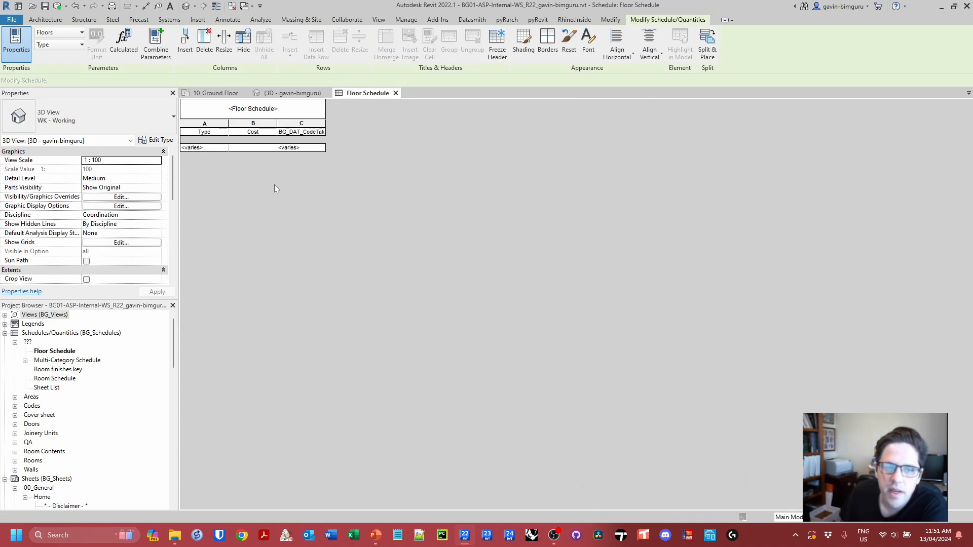
# Set BG_DAT_CodeTakeoff1 to m2 for all floor types through the combined schedule row.
pyautogui.write('m2')
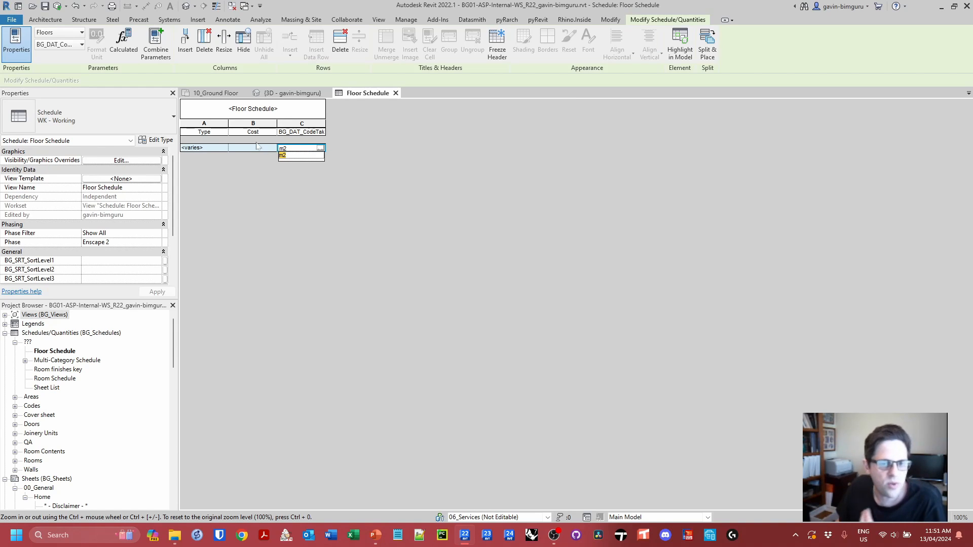
pyautogui.press('Return')
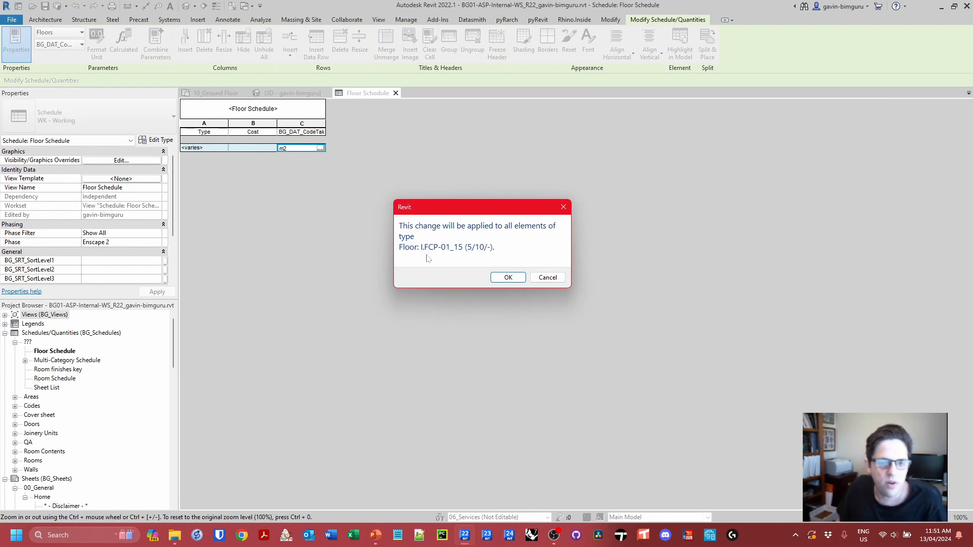
pyautogui.click(508, 278)
# Sort the floor schedule by Type.
pyautogui.scroll(-1, 146, 256)
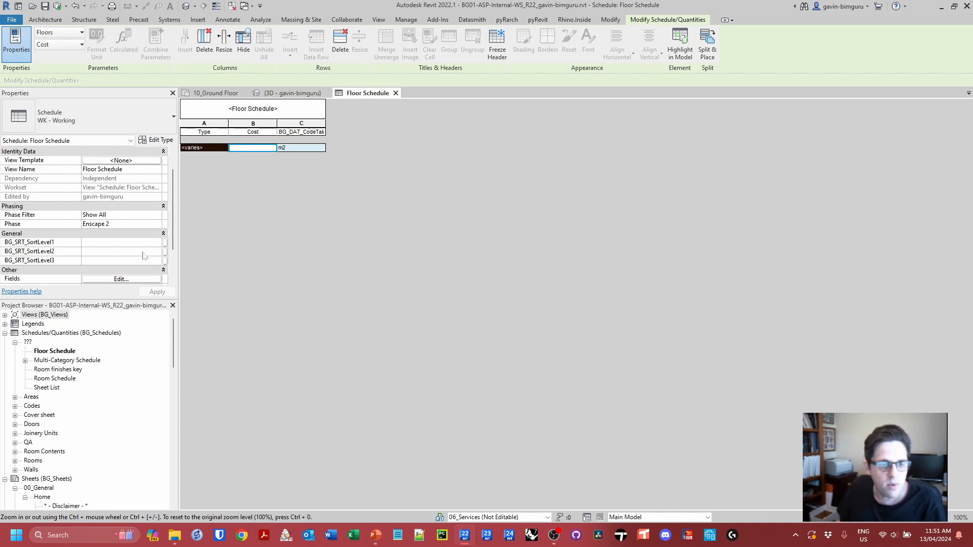
pyautogui.click(121, 278)
pyautogui.click(547, 116)
pyautogui.click(558, 132)
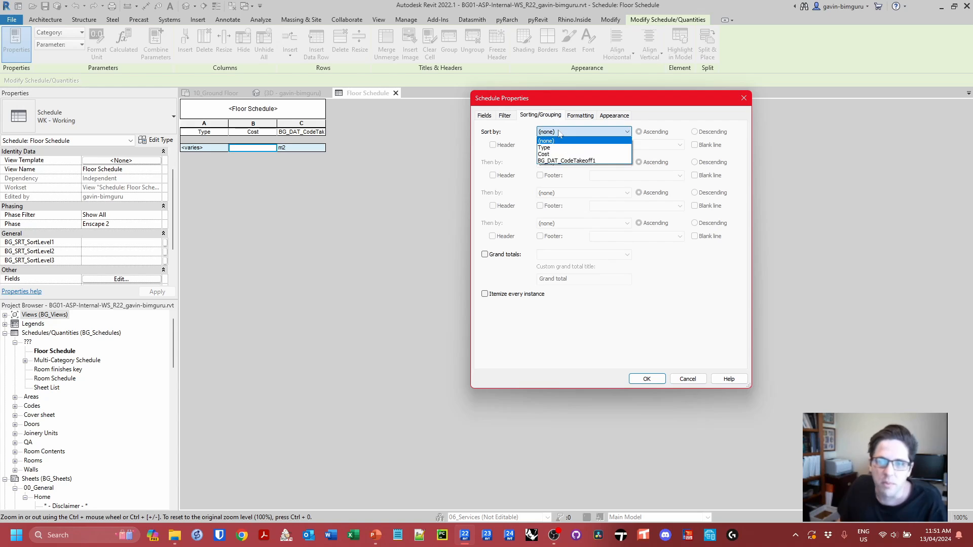
pyautogui.click(553, 145)
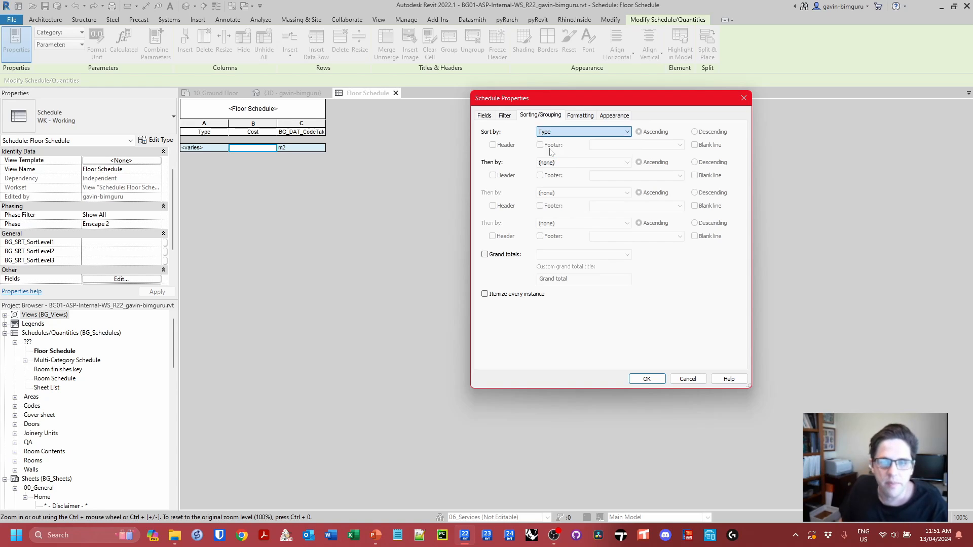
pyautogui.click(647, 380)
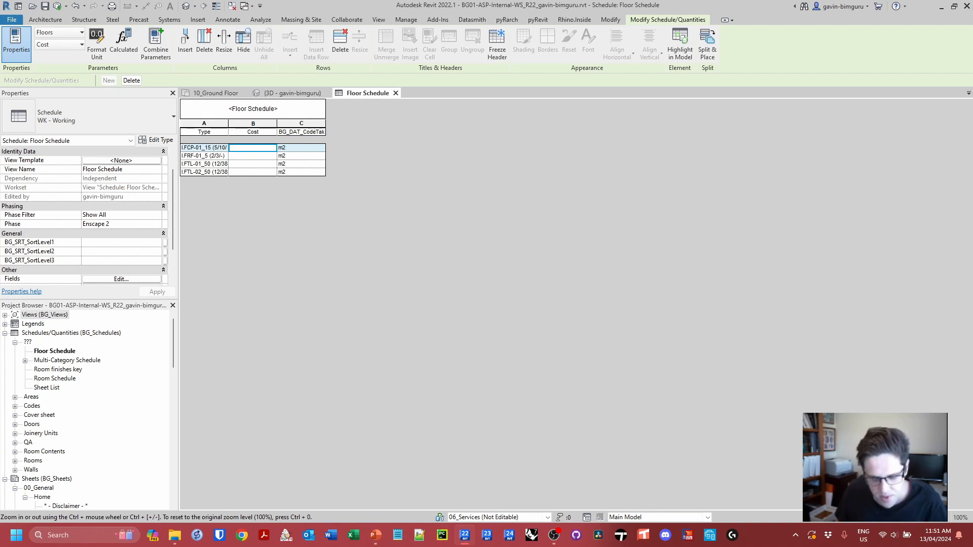
# Enter floor type costs of 50 for I.FCP-01_15, 35 for I.FRF-01_5, 70 for I.FTL-01_50, and 90 for I.FTL-02_50.
pyautogui.click(243, 156)
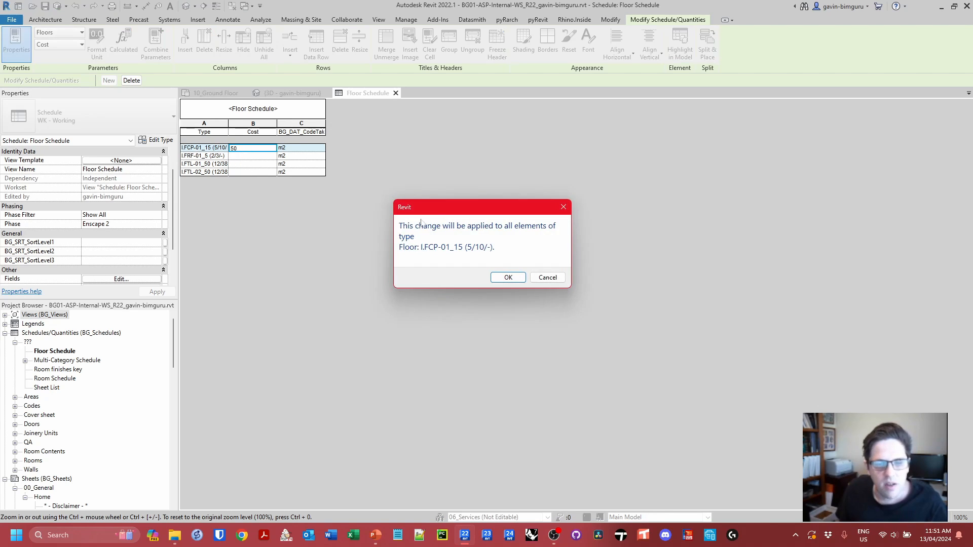
pyautogui.press('Return')
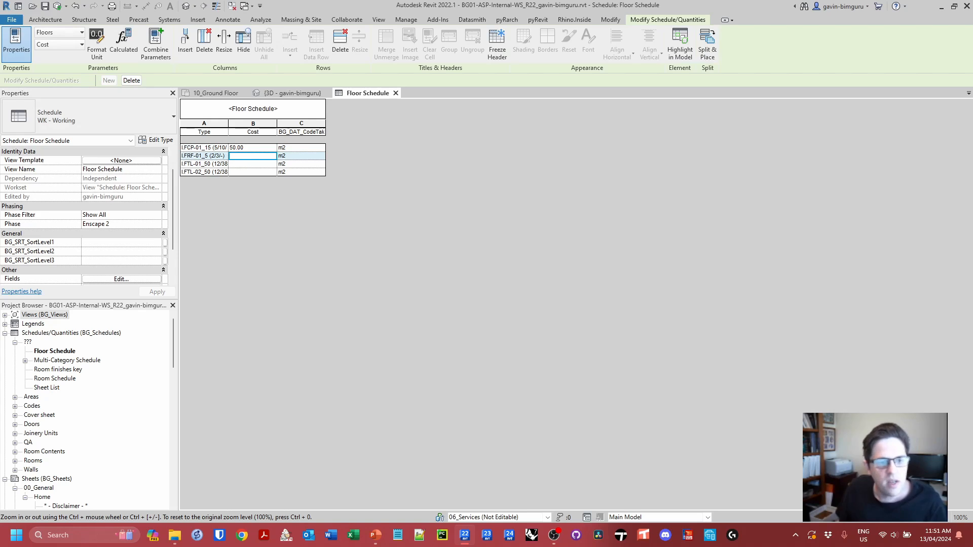
pyautogui.write('35')
pyautogui.click(252, 164)
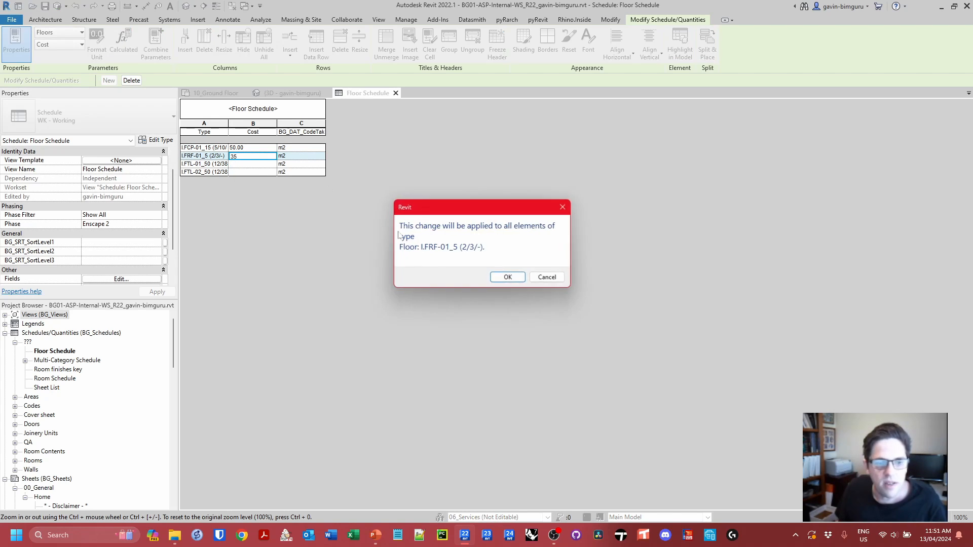
pyautogui.press('Return')
pyautogui.write('70')
pyautogui.click(252, 148)
pyautogui.click(507, 275)
pyautogui.click(253, 172)
pyautogui.write('90')
pyautogui.click(249, 156)
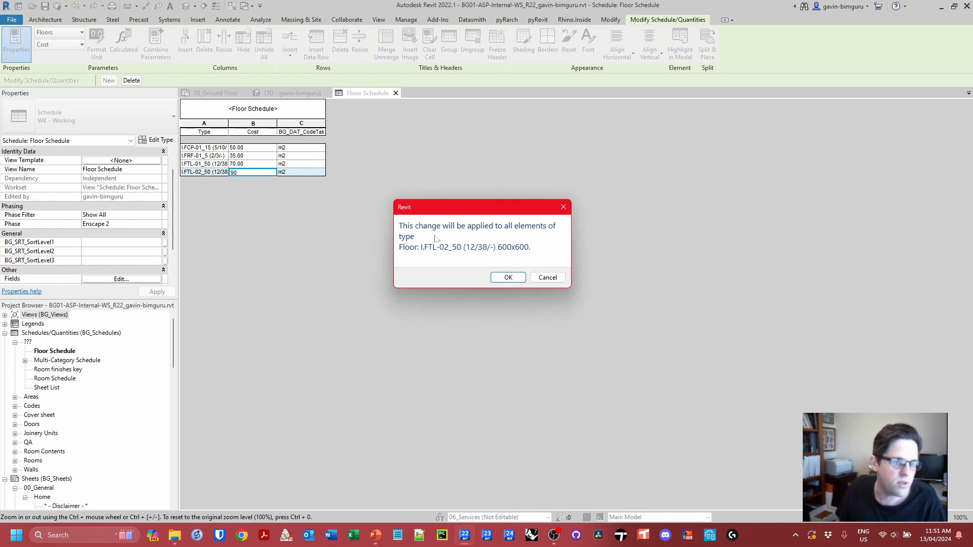
pyautogui.click(506, 275)
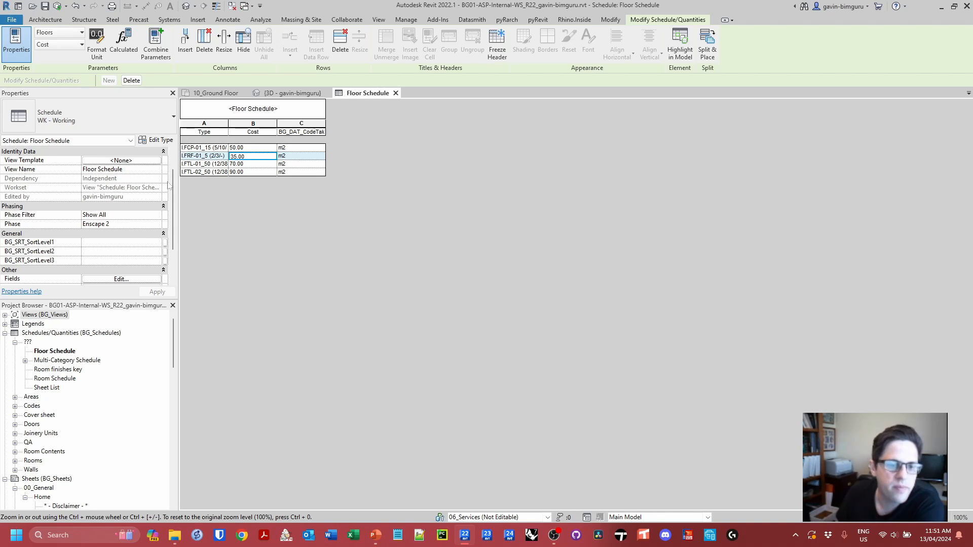
# Remove the Type, Cost, and BG_DAT_CodeTakeoff1 fields from the floor schedule.
pyautogui.scroll(-1, 115, 260)
pyautogui.click(116, 261)
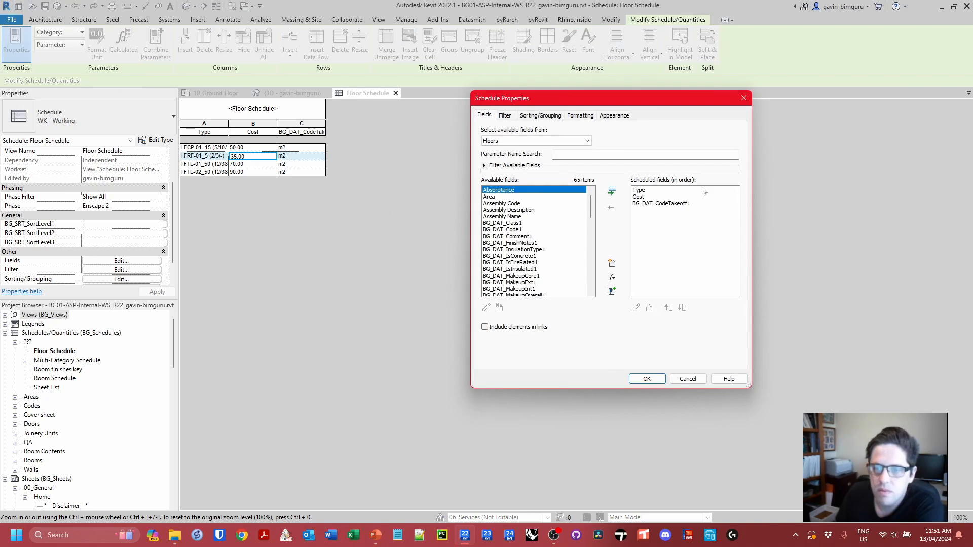
pyautogui.click(661, 190)
pyautogui.click(611, 206)
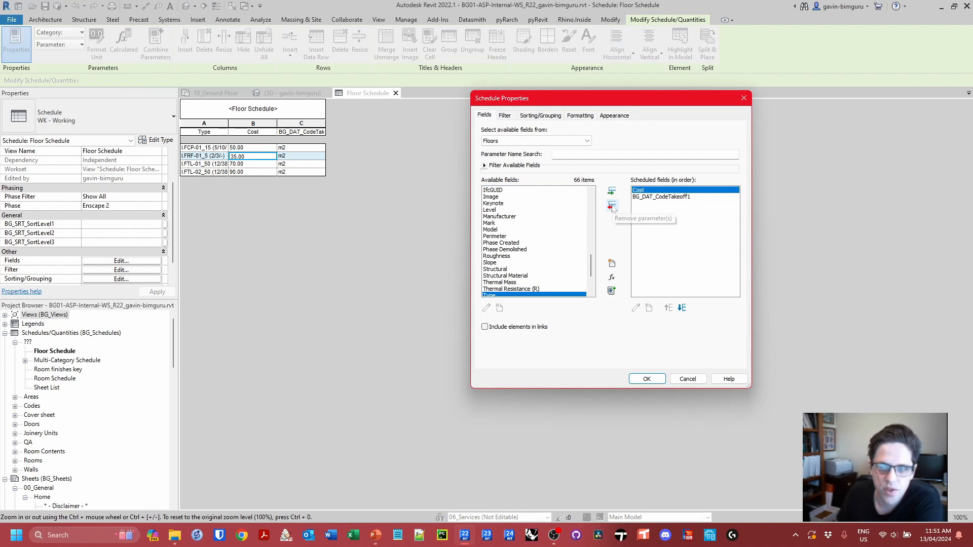
pyautogui.click(611, 206)
pyautogui.click(611, 207)
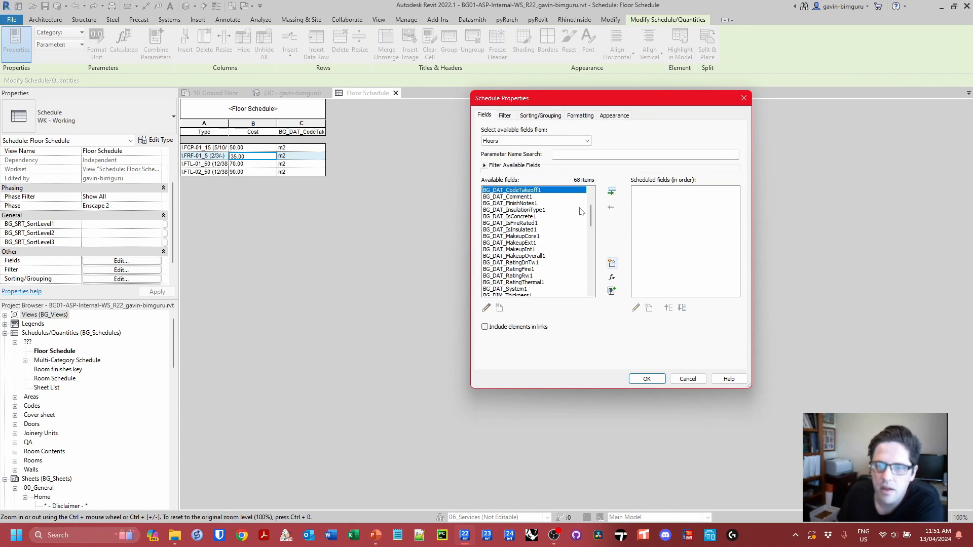
# Add BG_DAT_Code1 as the floor schedule's only field and apply the schedule properties.
pyautogui.scroll(3, 577, 212)
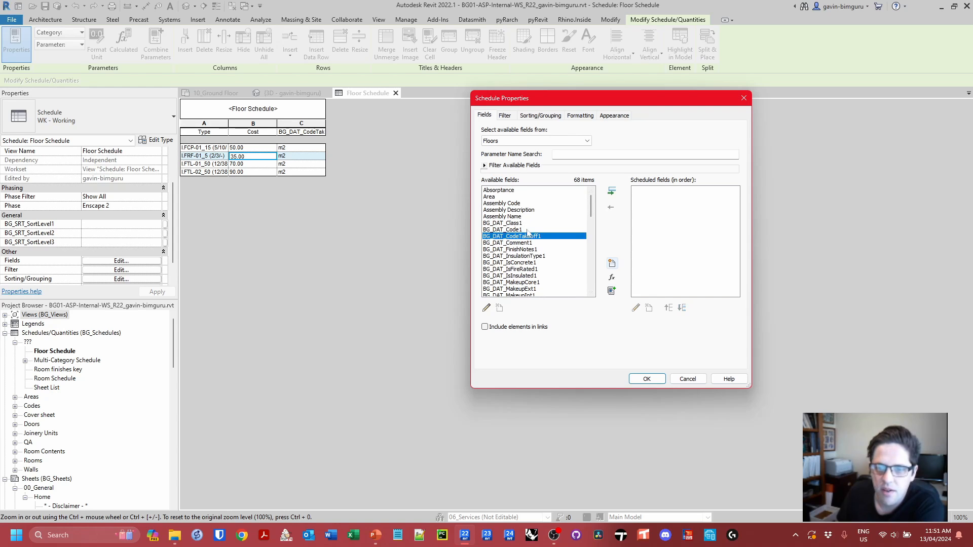
pyautogui.click(507, 229)
pyautogui.click(612, 191)
pyautogui.click(647, 379)
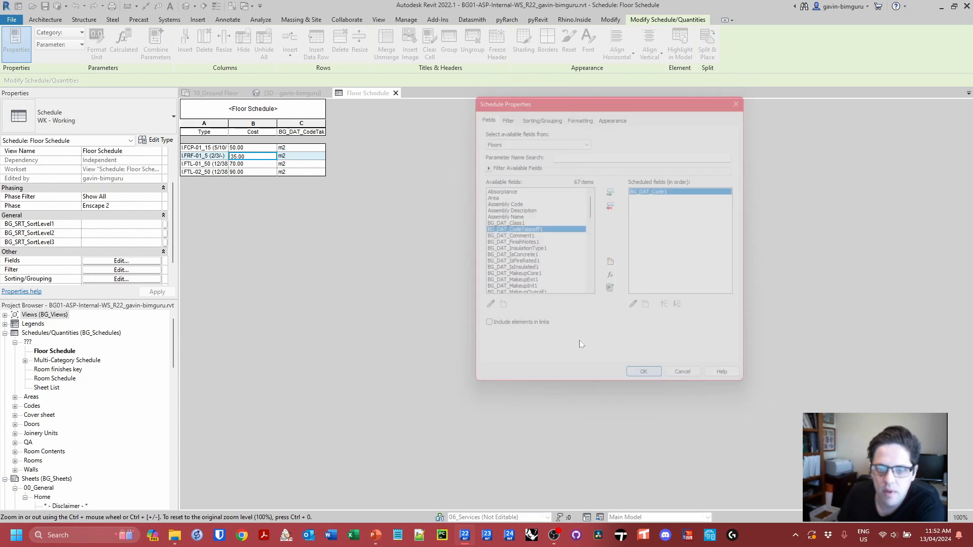
# Sort the floor schedule by BG_DAT_Code1 in ascending order.
pyautogui.click(121, 278)
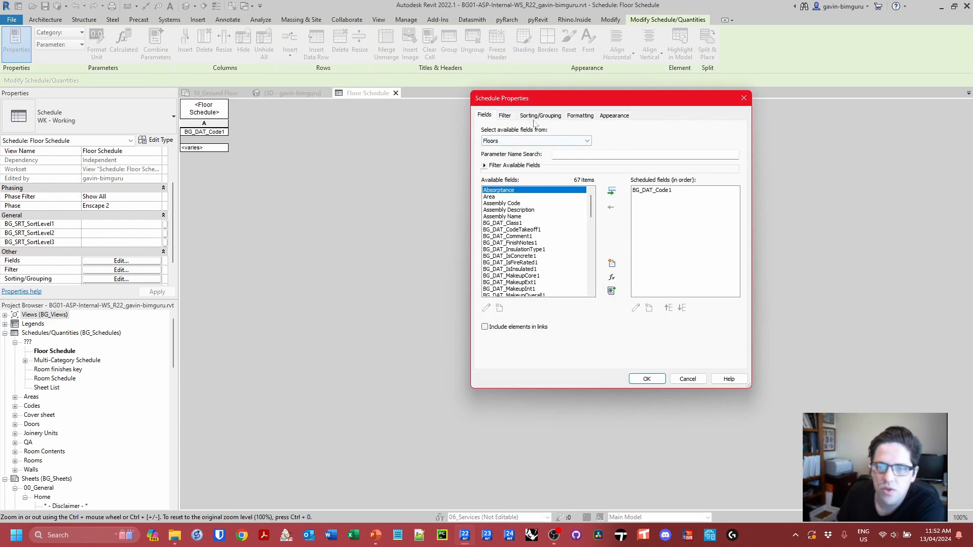
pyautogui.click(540, 115)
pyautogui.click(583, 132)
pyautogui.click(556, 147)
pyautogui.click(646, 379)
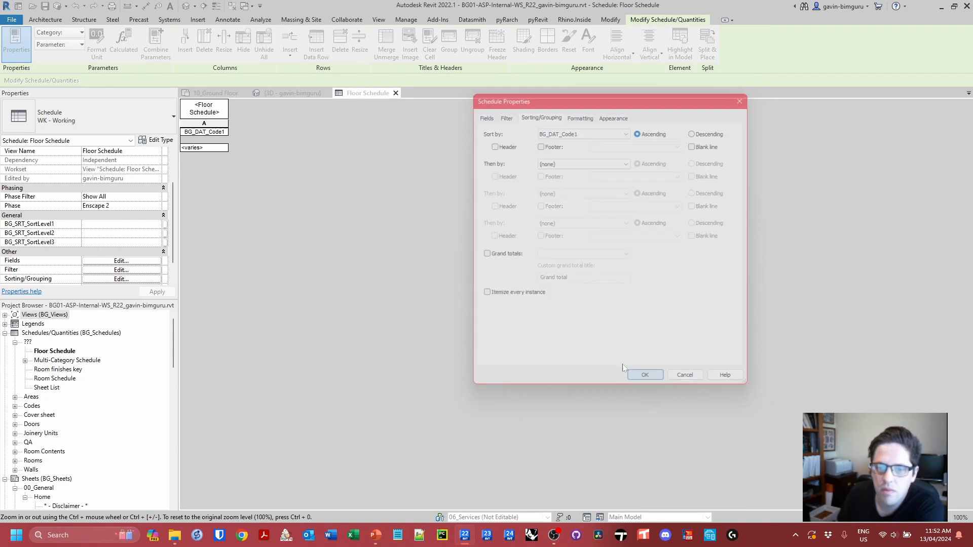
# Replace the BG_DAT_Code1 field with Keynote in the floor schedule and sort by Keynote.
pyautogui.click(151, 261)
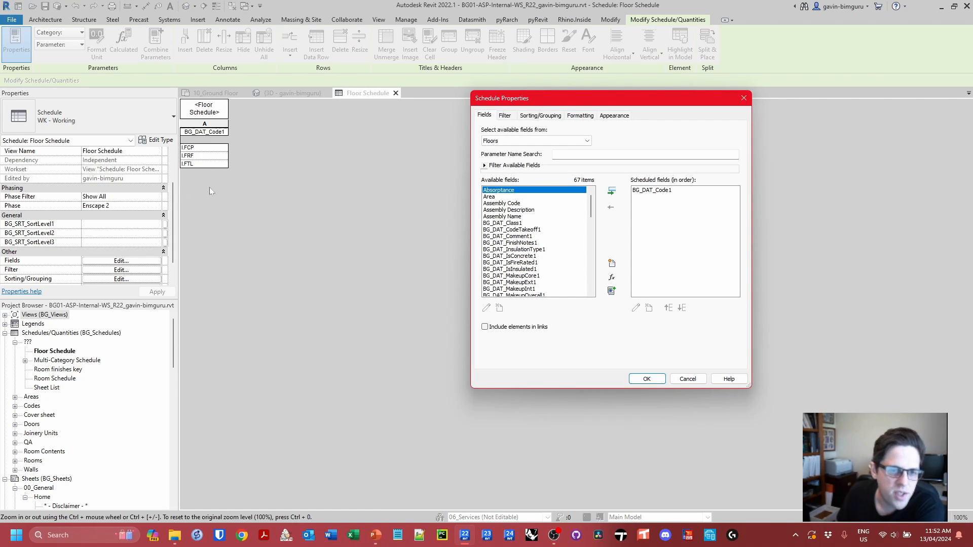
pyautogui.moveTo(591, 199); pyautogui.dragTo(592, 251)
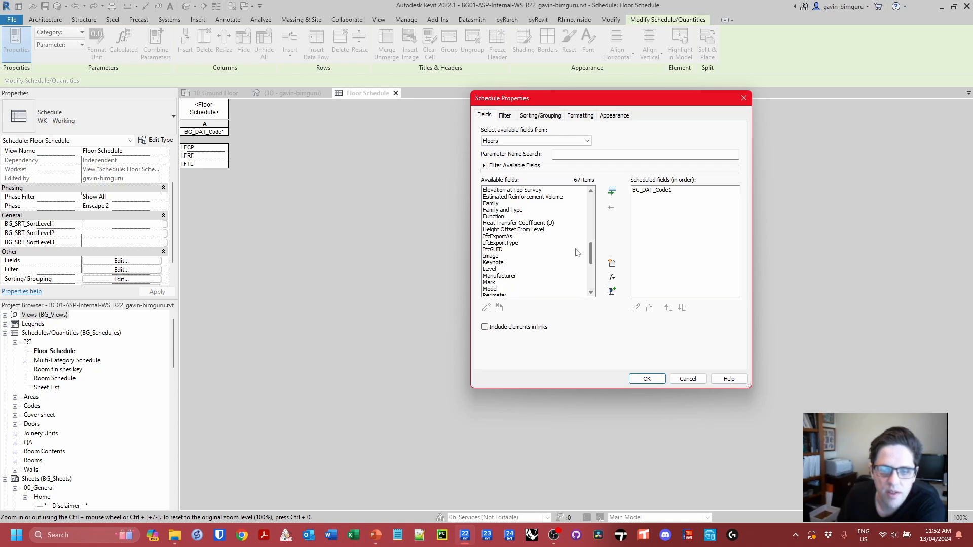
pyautogui.click(558, 263)
pyautogui.click(611, 191)
pyautogui.click(651, 190)
pyautogui.click(612, 205)
pyautogui.click(540, 115)
pyautogui.click(562, 132)
pyautogui.click(558, 144)
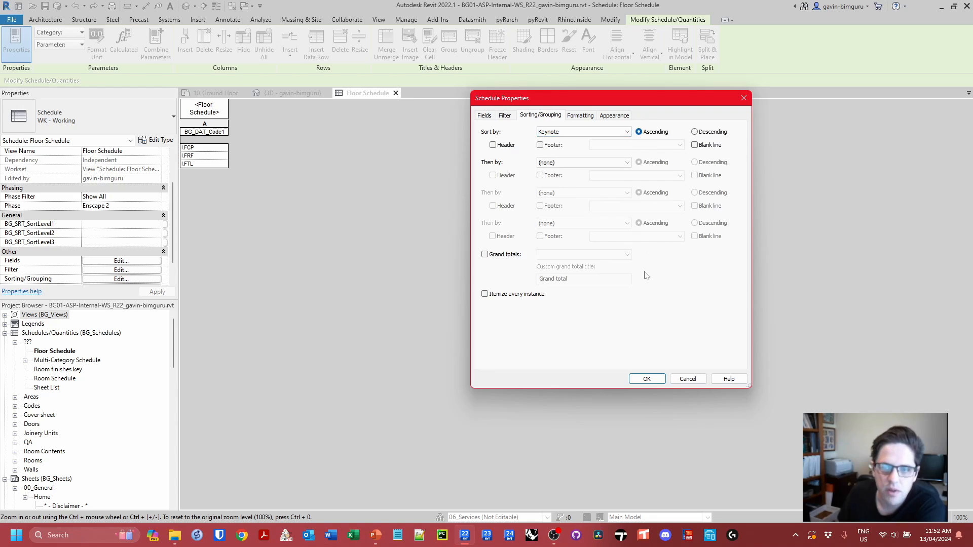
pyautogui.click(648, 379)
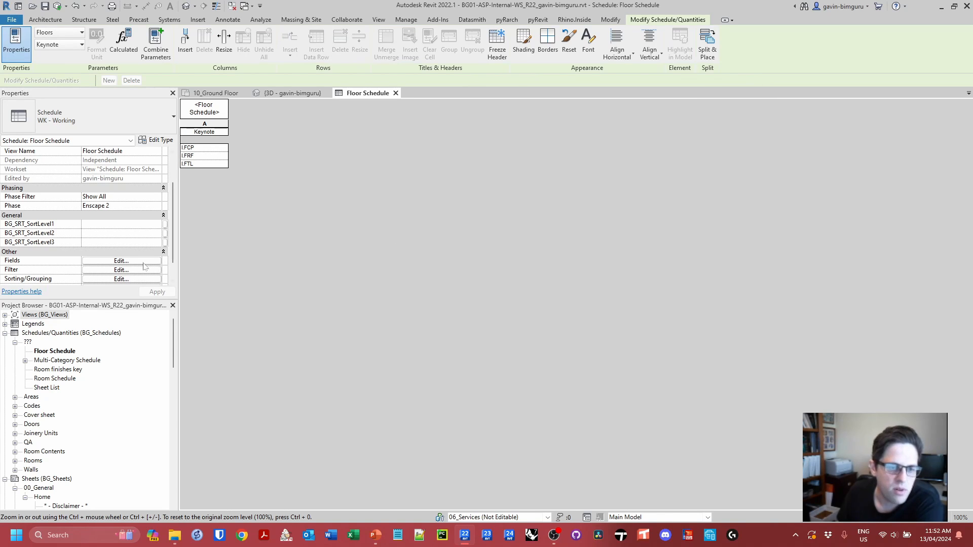
# Add the Type Mark field after Keynote in the floor schedule.
pyautogui.click(140, 264)
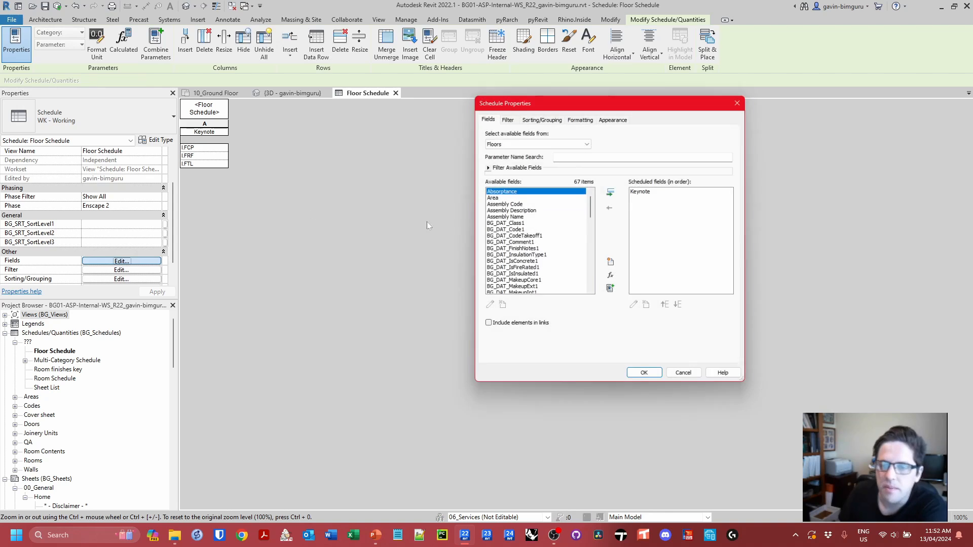
pyautogui.moveTo(592, 203); pyautogui.dragTo(598, 274)
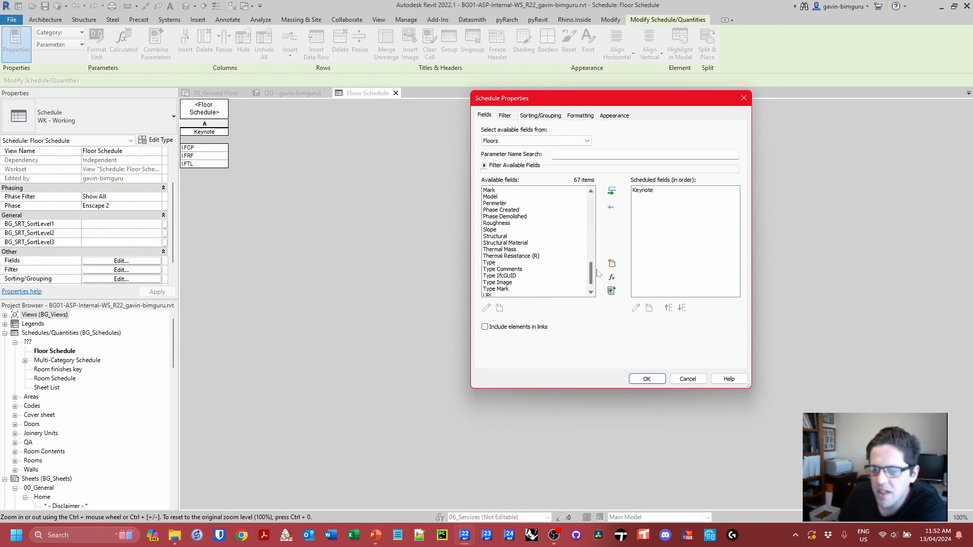
pyautogui.click(522, 289)
pyautogui.click(615, 195)
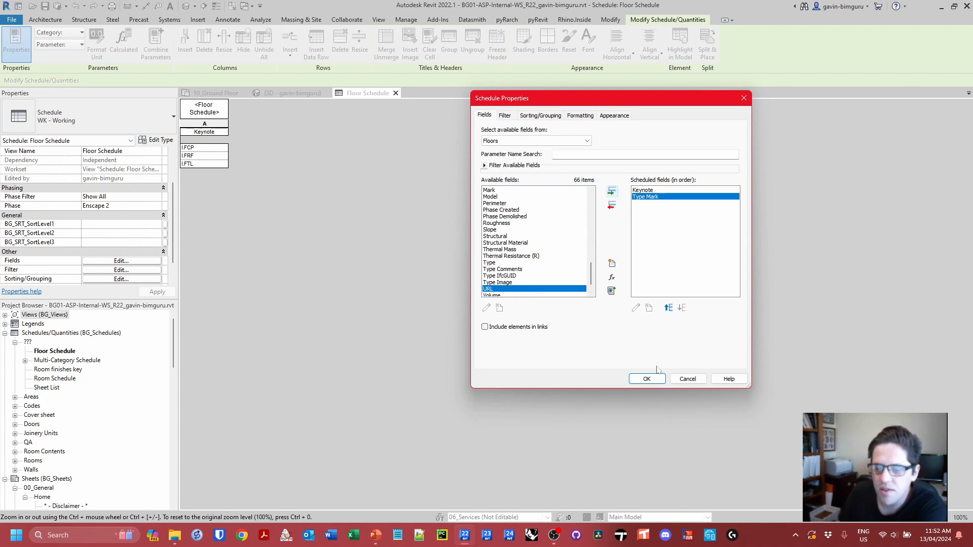
pyautogui.click(658, 378)
# Replace the Type Mark field with BG_DAT_Comment1 in the floor schedule.
pyautogui.click(143, 265)
pyautogui.click(642, 196)
pyautogui.click(612, 205)
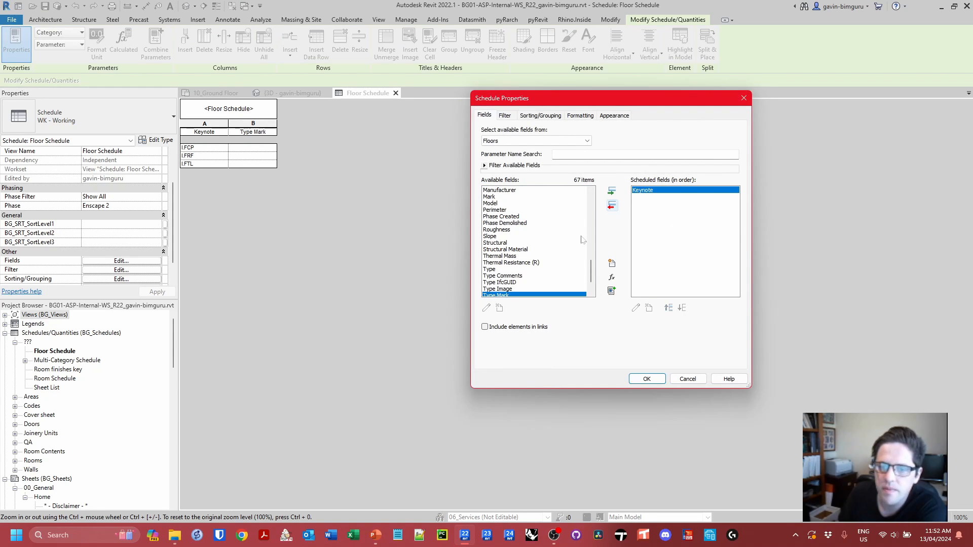
pyautogui.moveTo(592, 268); pyautogui.dragTo(592, 206)
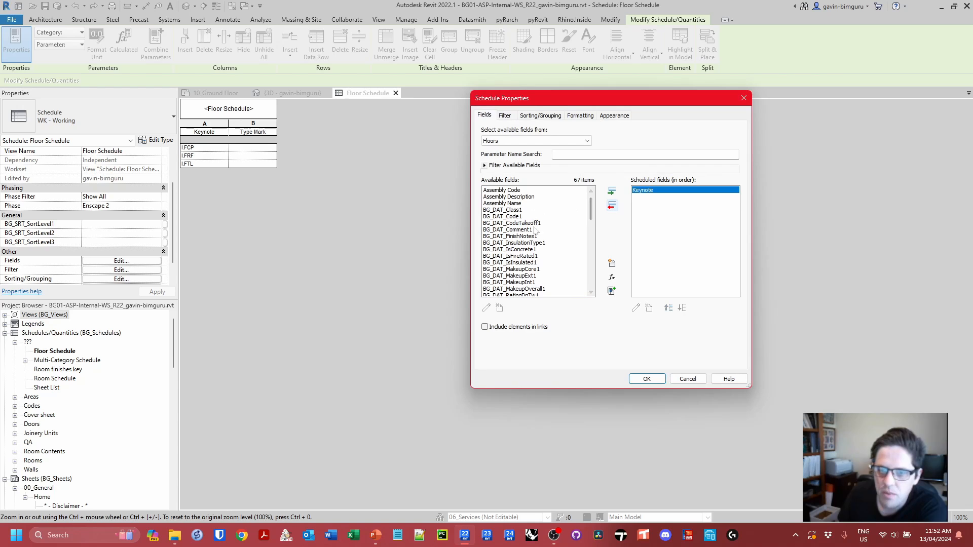
pyautogui.click(534, 230)
pyautogui.click(611, 193)
pyautogui.click(647, 379)
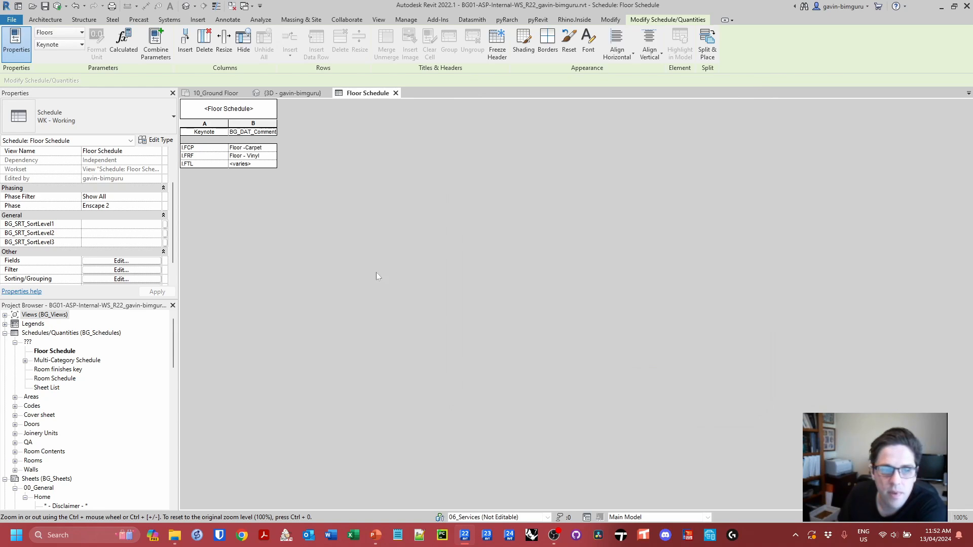
# Remove the Keynote field and add BG_DAT_Code1 ahead of BG_DAT_Comment1 in the scheduled fields.
pyautogui.click(135, 261)
pyautogui.click(646, 190)
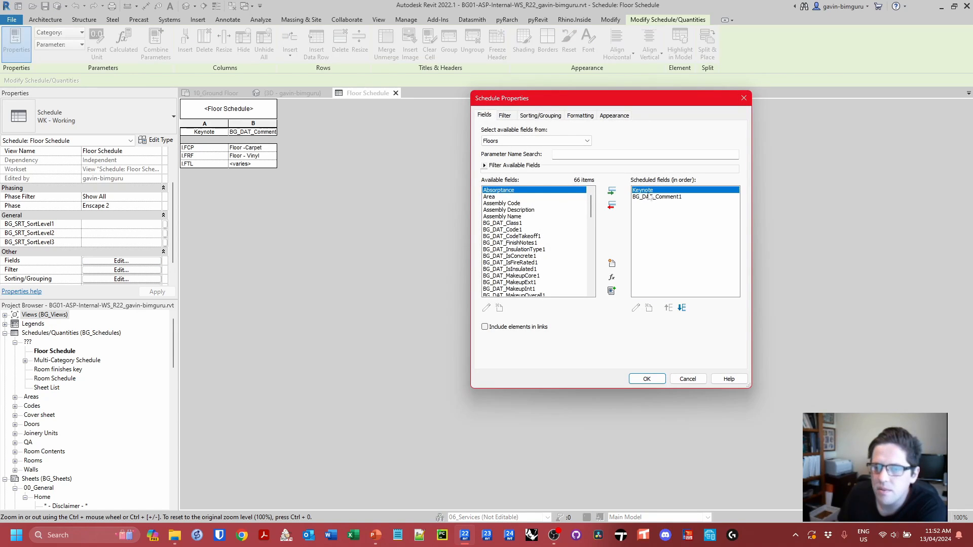
pyautogui.click(612, 205)
pyautogui.moveTo(590, 240); pyautogui.dragTo(590, 202)
pyautogui.click(522, 204)
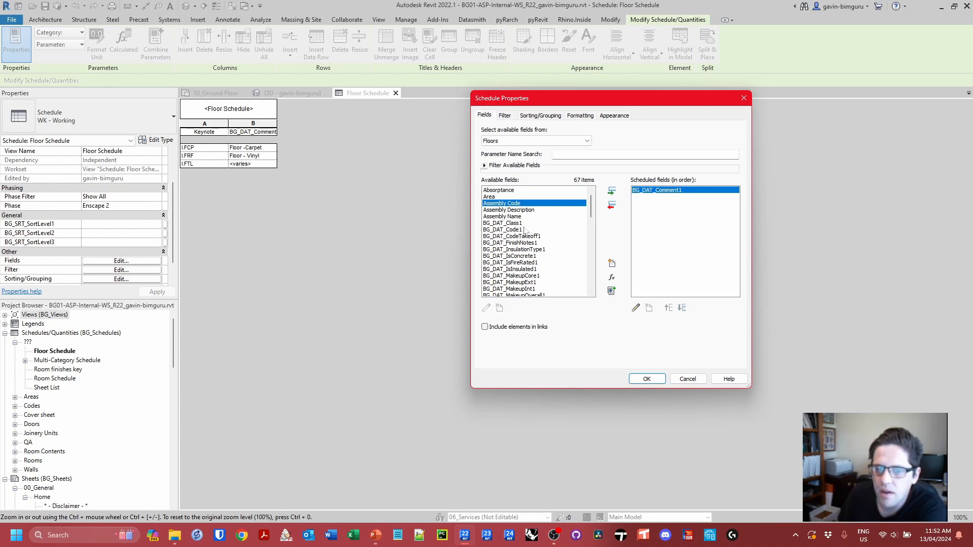
pyautogui.click(522, 230)
pyautogui.click(613, 191)
pyautogui.click(669, 308)
# Add BG_DAT_System1 between BG_DAT_Code1 and BG_DAT_Comment1 and apply the schedule properties.
pyautogui.scroll(-1, 545, 280)
pyautogui.scroll(-3, 544, 280)
pyautogui.click(527, 262)
pyautogui.click(612, 192)
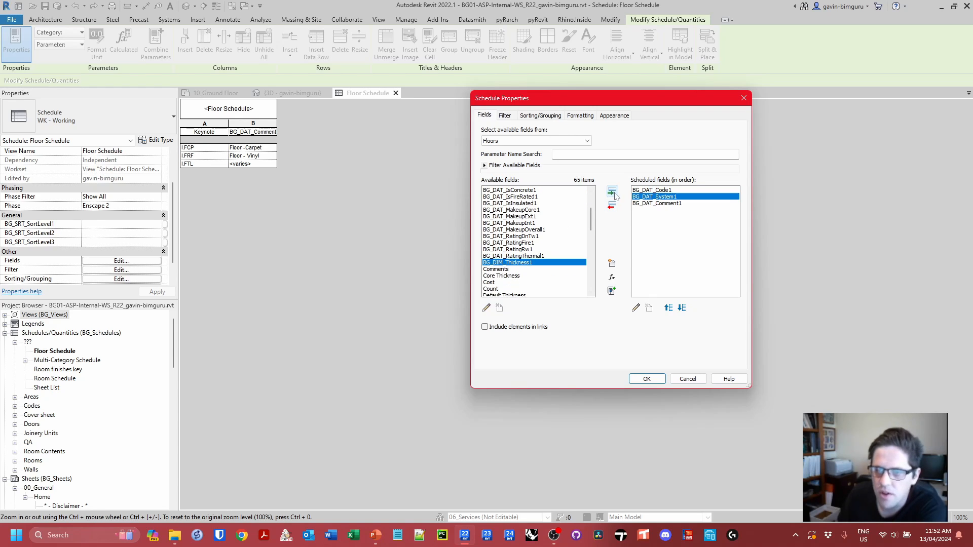
pyautogui.click(647, 378)
# Sort the floor schedule by BG_DAT_Code1, then by BG_DAT_System1, both ascending.
pyautogui.click(122, 261)
pyautogui.click(541, 115)
pyautogui.click(583, 132)
pyautogui.click(557, 149)
pyautogui.click(566, 163)
pyautogui.click(557, 183)
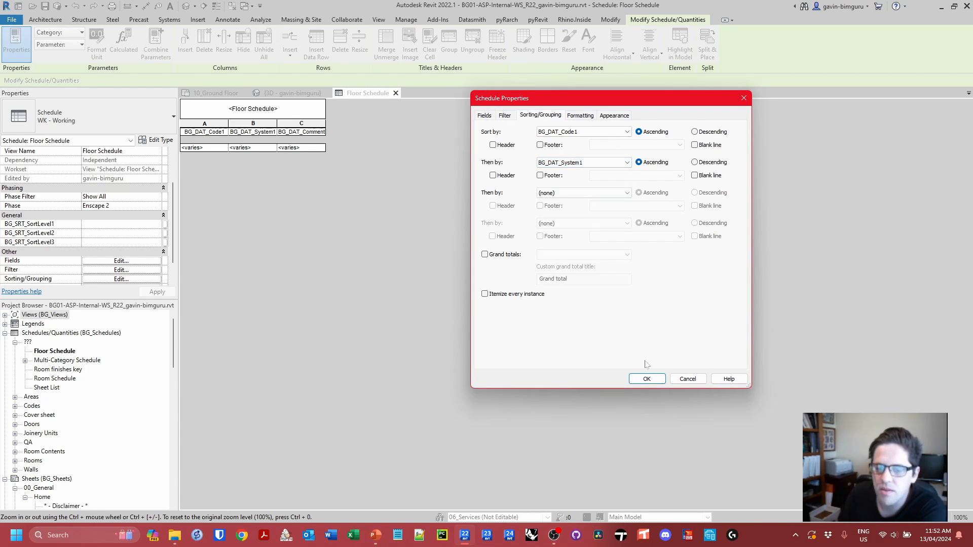
pyautogui.click(647, 378)
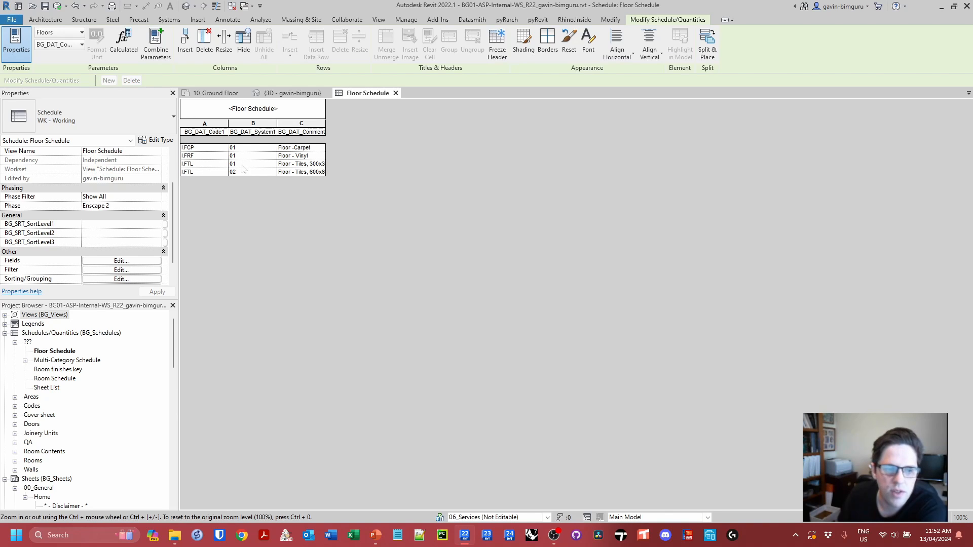
# Create a combined parameter from BG_DAT_Code1 and BG_DAT_System1, separated by a hyphen.
pyautogui.click(134, 262)
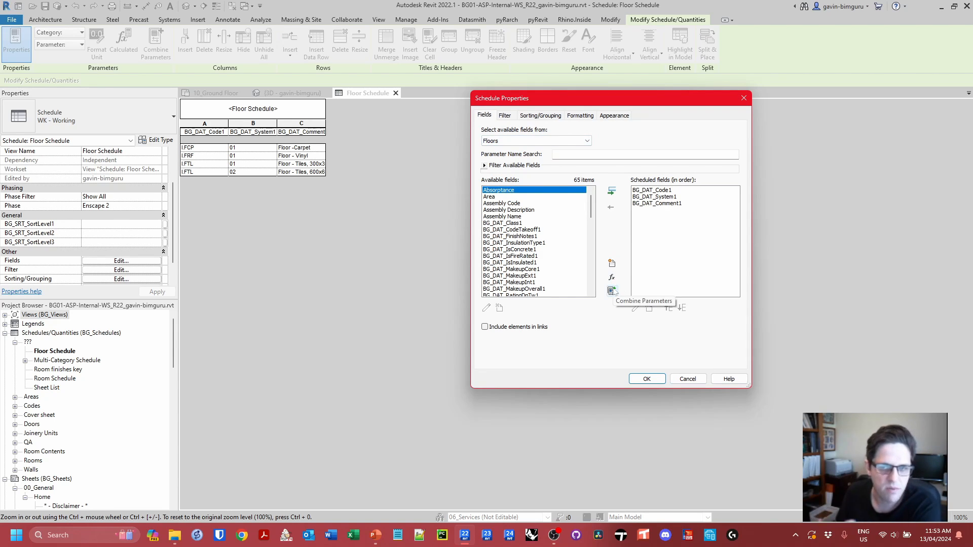
pyautogui.click(611, 291)
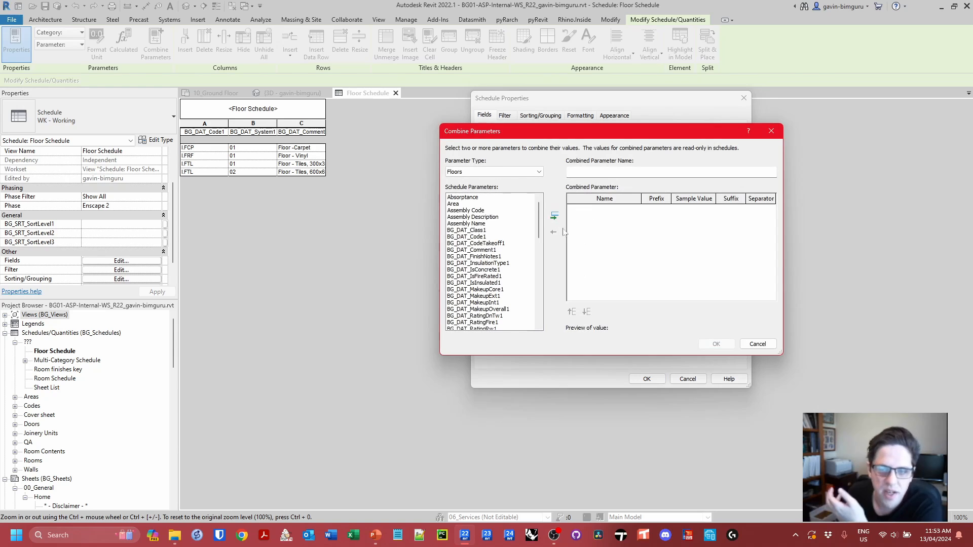
pyautogui.click(471, 217)
pyautogui.click(554, 216)
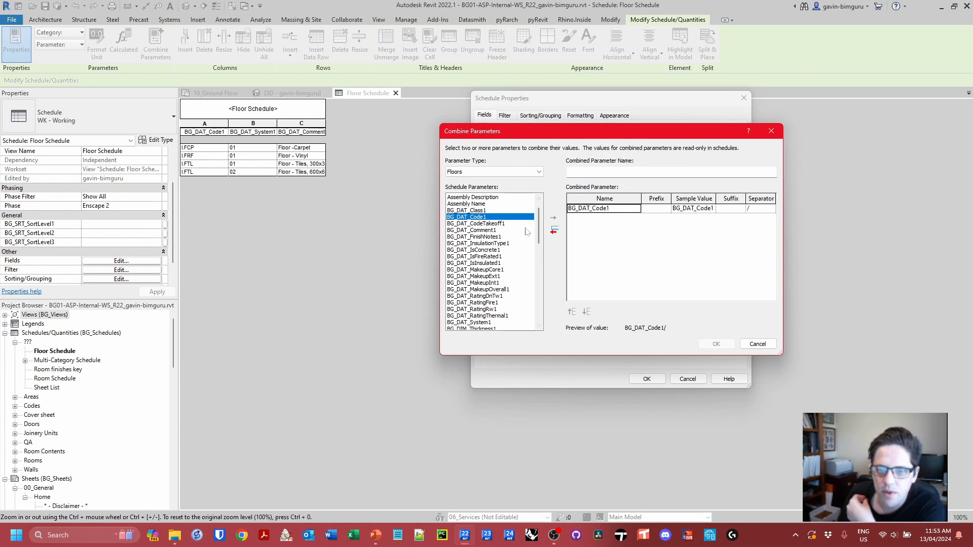
pyautogui.scroll(-4, 494, 248)
pyautogui.click(471, 250)
pyautogui.click(553, 217)
pyautogui.write('-')
pyautogui.click(765, 218)
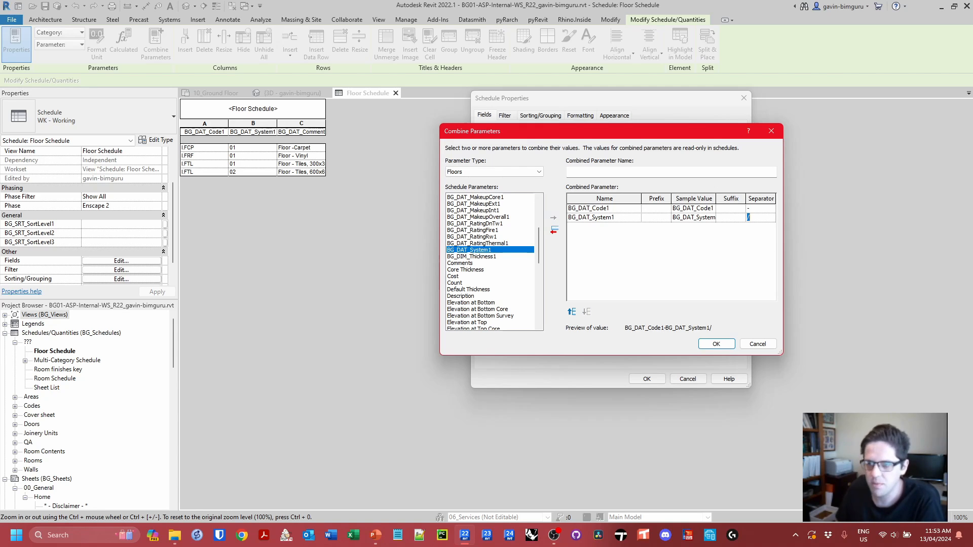
pyautogui.click(725, 345)
# Move the combined BG_DAT_Code1-BG_DAT_System1 field to first place in the scheduled fields.
pyautogui.click(668, 308)
pyautogui.click(669, 308)
pyautogui.click(668, 308)
# Hide the separate BG_DAT_Code1 and BG_DAT_System1 fields and widen the BG_DAT_Comment1 column to fit its text.
pyautogui.click(583, 115)
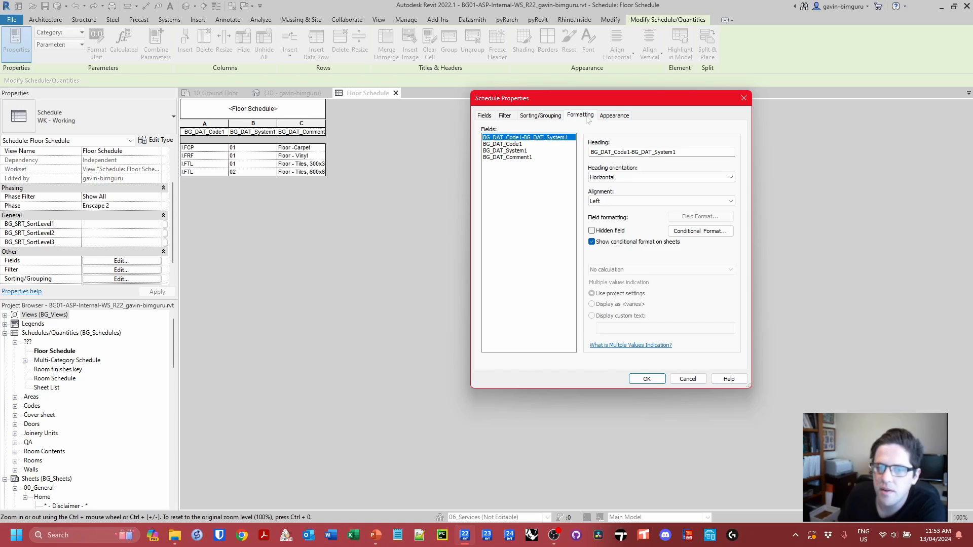
pyautogui.click(529, 144)
pyautogui.click(531, 150)
pyautogui.click(592, 231)
pyautogui.click(646, 379)
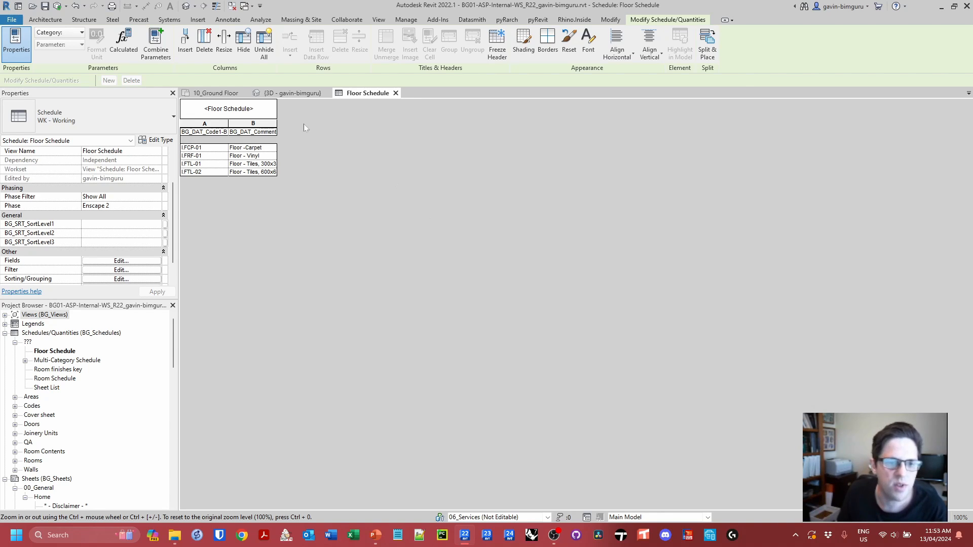
pyautogui.moveTo(276, 124); pyautogui.dragTo(330, 127)
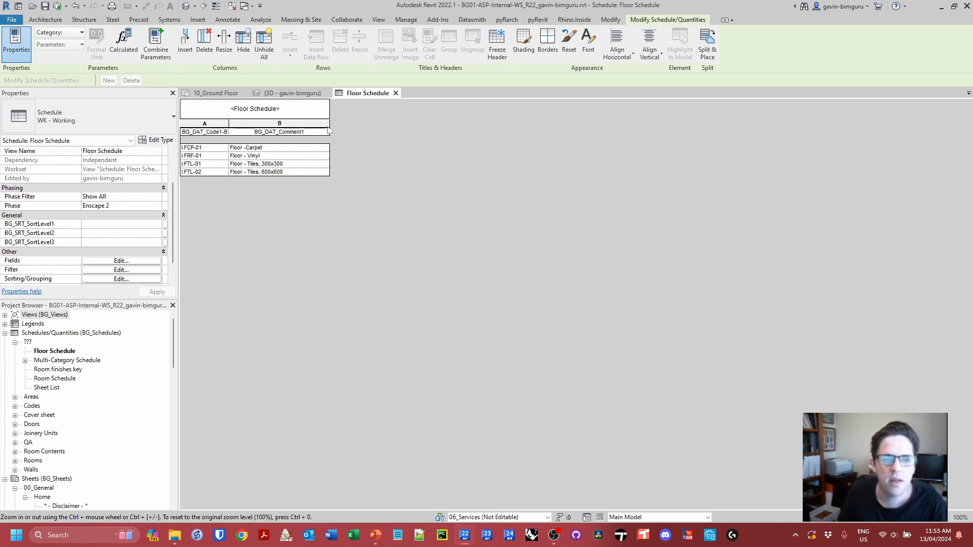
# Add the Area and Cost fields after BG_DAT_Comment1 in the floor schedule.
pyautogui.click(141, 260)
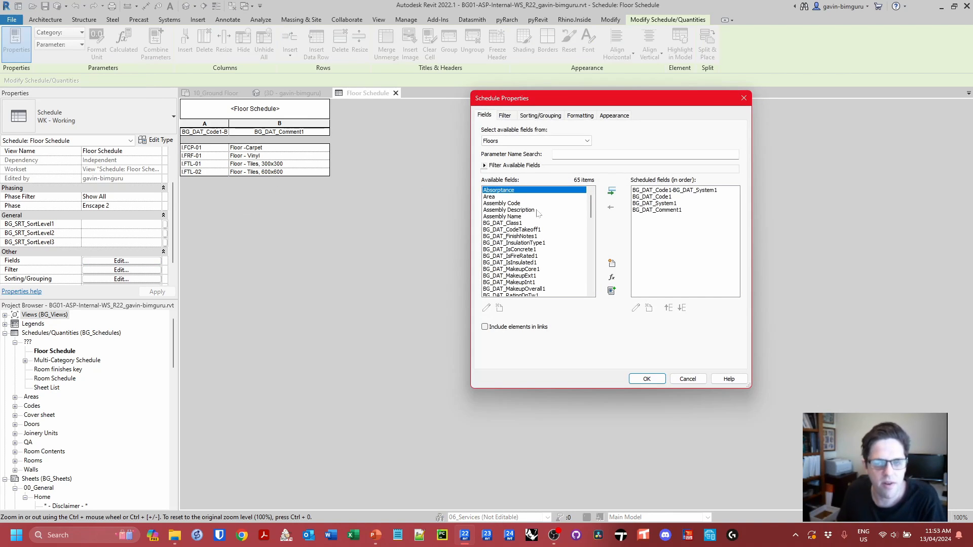
pyautogui.click(648, 210)
pyautogui.click(535, 196)
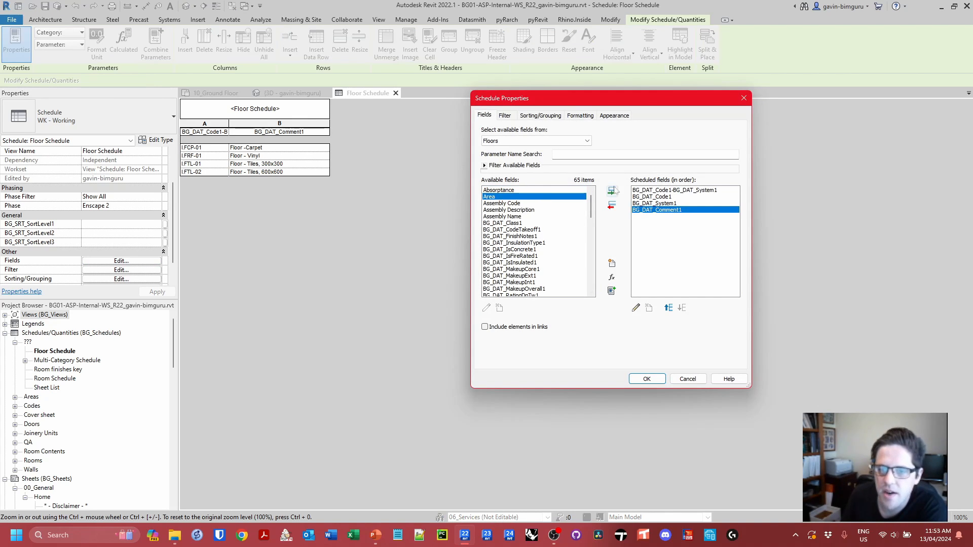
pyautogui.click(612, 192)
pyautogui.moveTo(591, 205); pyautogui.dragTo(591, 227)
pyautogui.click(515, 243)
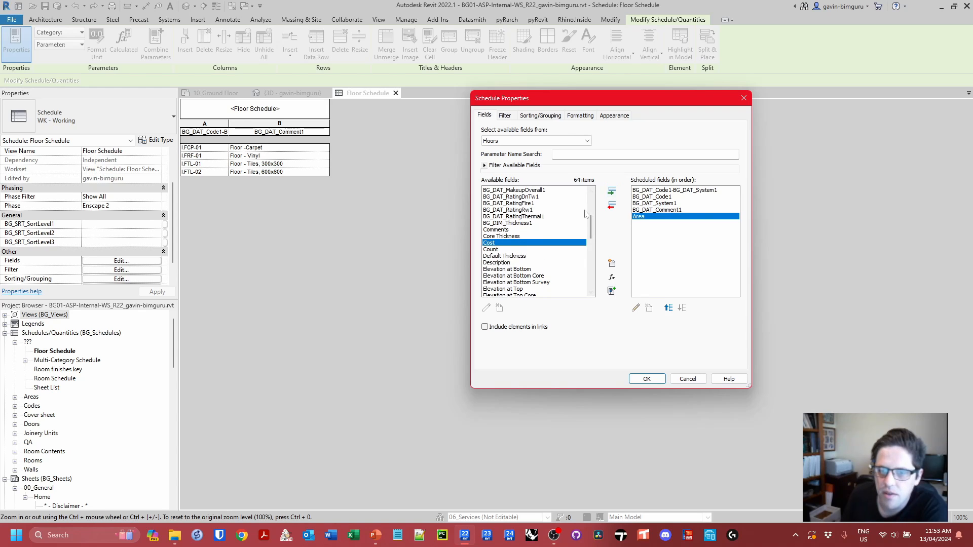
pyautogui.click(611, 191)
pyautogui.click(647, 379)
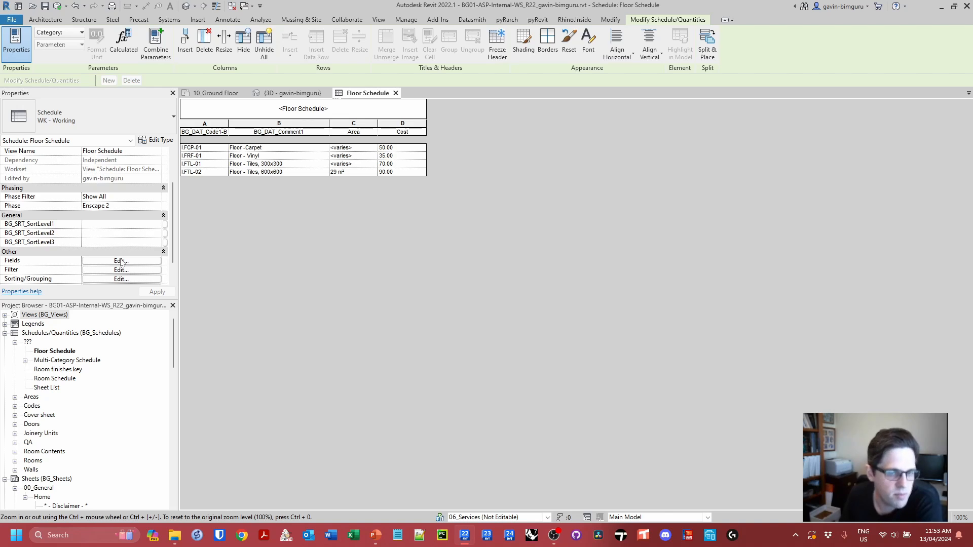
# Set the Area field to calculate totals for each floor type.
pyautogui.click(120, 260)
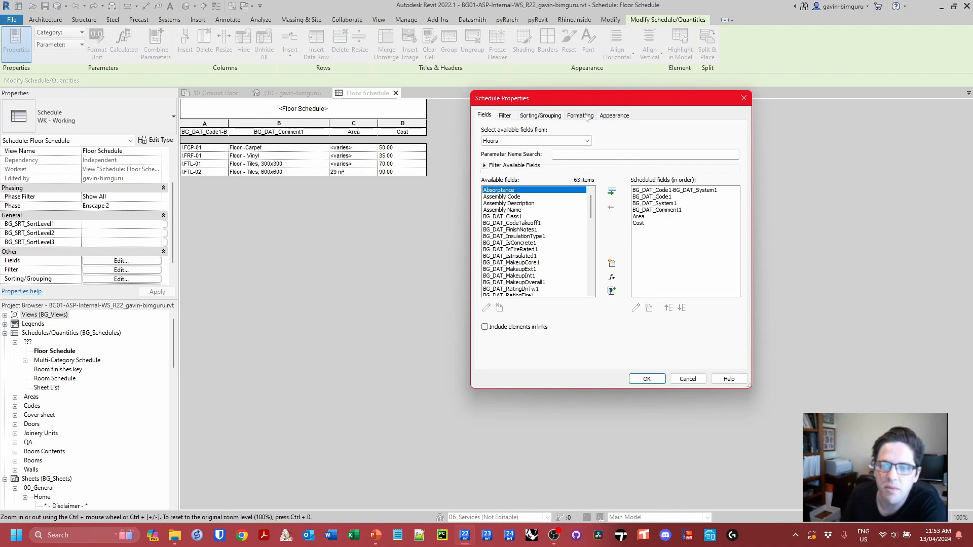
pyautogui.click(580, 115)
pyautogui.click(511, 164)
pyautogui.click(614, 269)
pyautogui.click(615, 280)
pyautogui.click(649, 379)
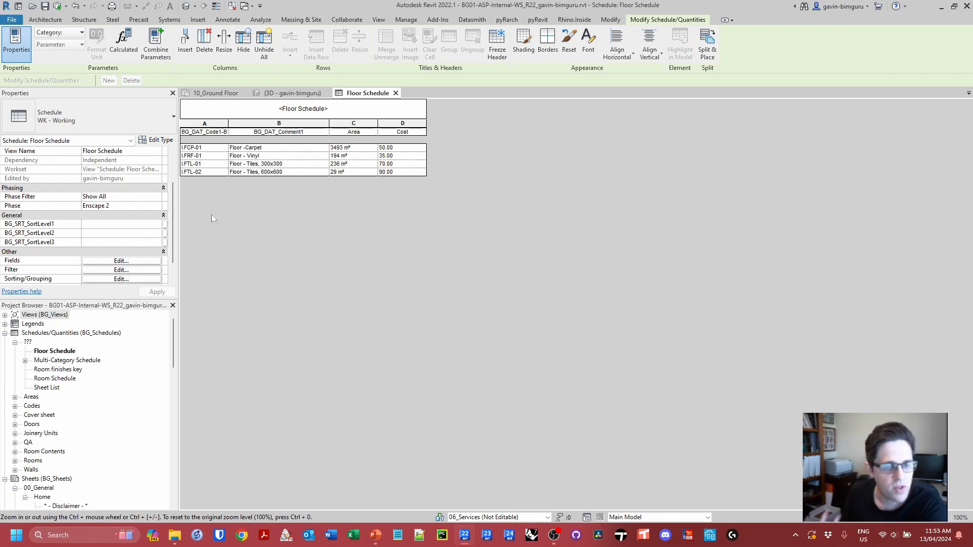
# Format the Cost field independently of project settings, with 0 decimal places and the $ unit symbol.
pyautogui.click(121, 260)
pyautogui.click(590, 116)
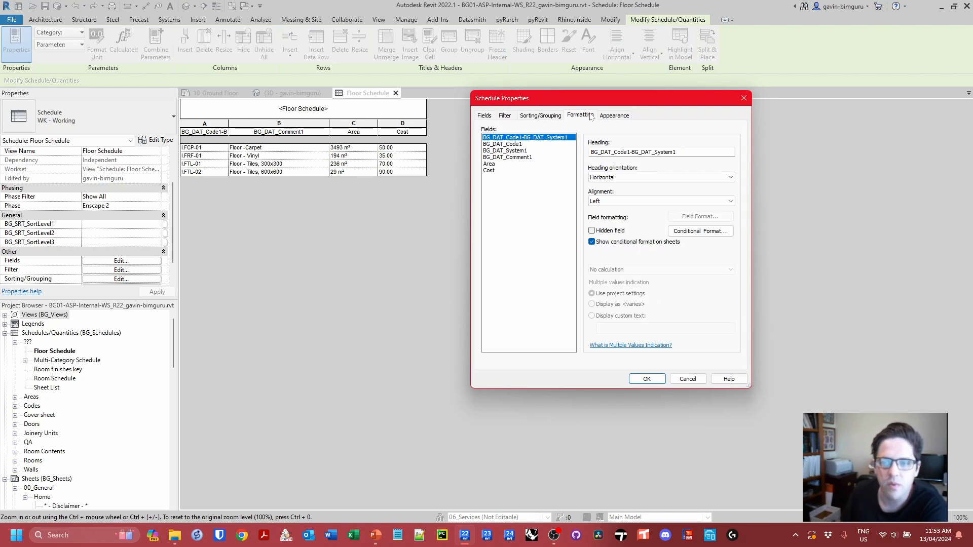
pyautogui.click(509, 171)
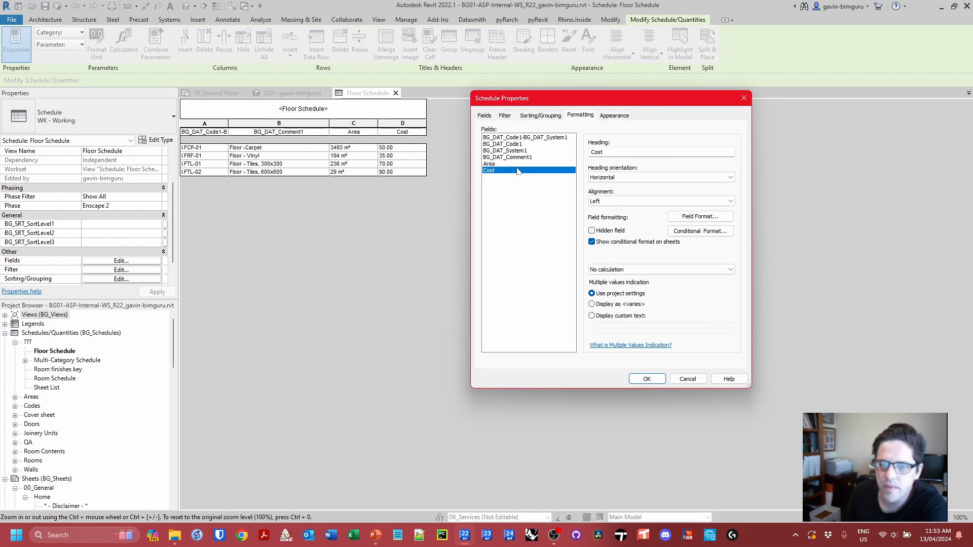
pyautogui.click(690, 218)
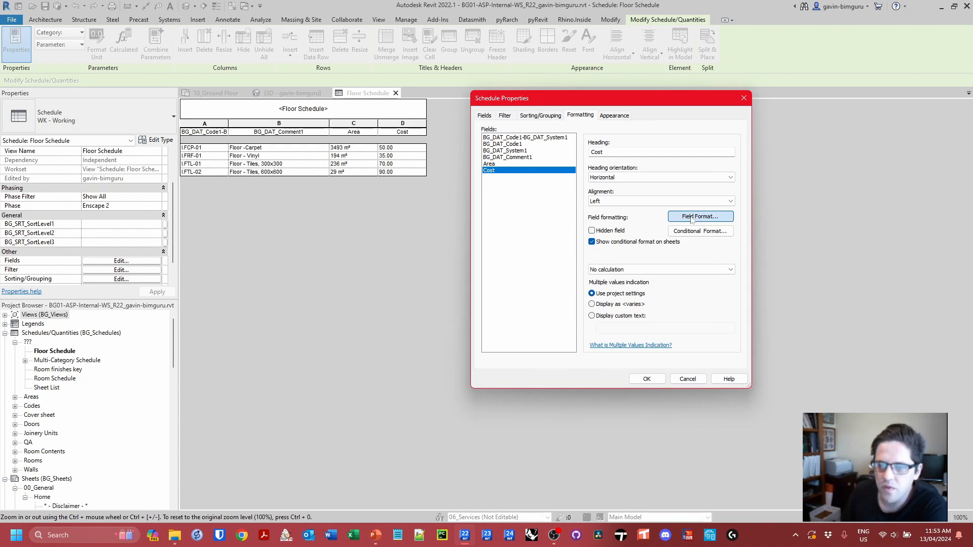
pyautogui.click(580, 176)
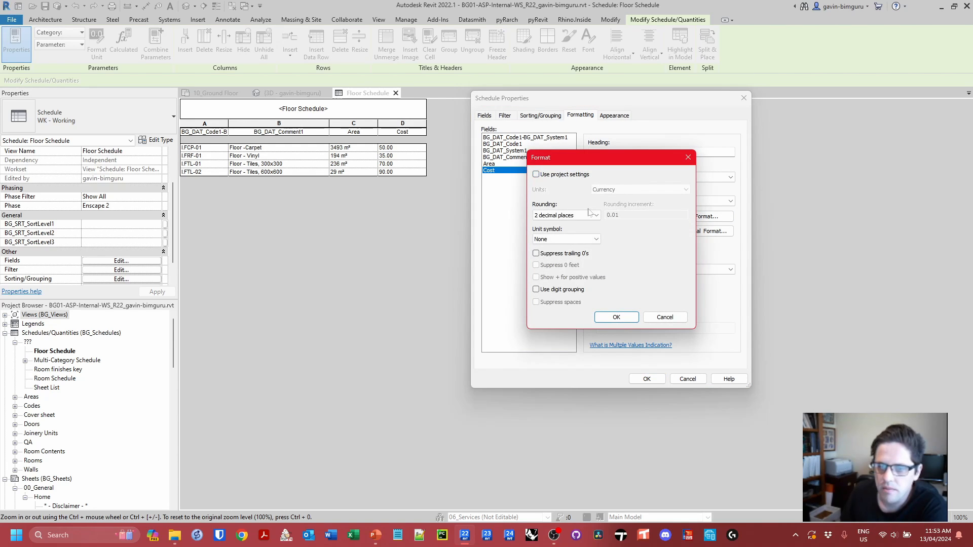
pyautogui.click(589, 215)
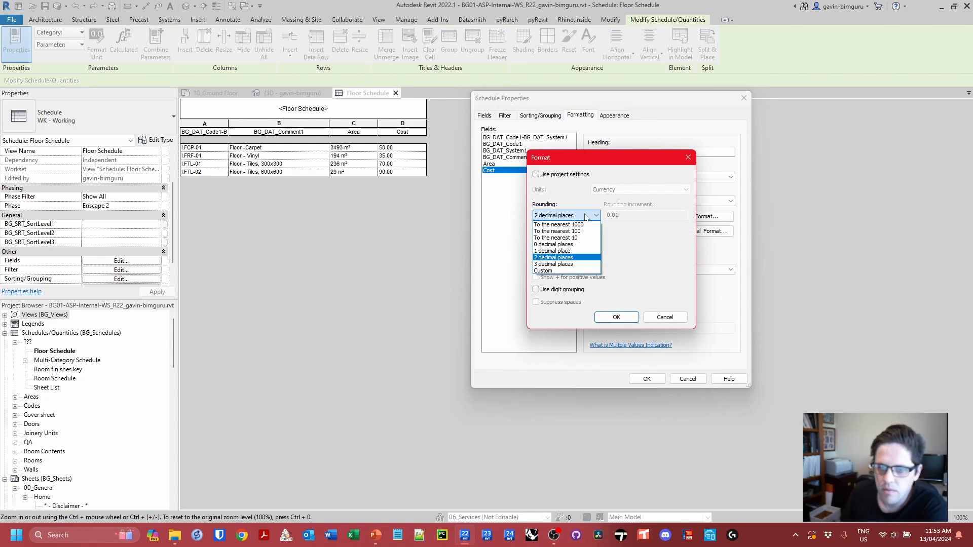
pyautogui.click(555, 244)
pyautogui.click(565, 239)
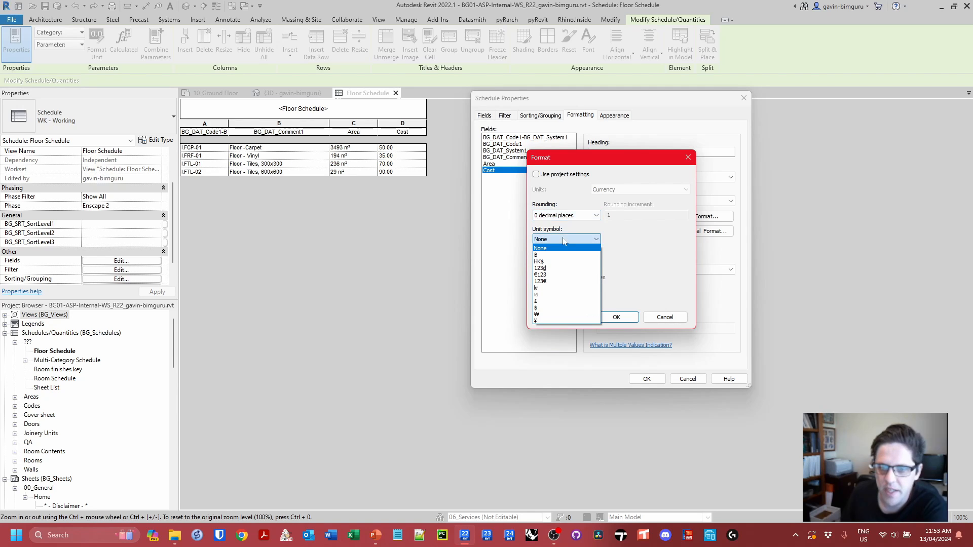
pyautogui.click(545, 308)
pyautogui.click(616, 317)
pyautogui.click(646, 378)
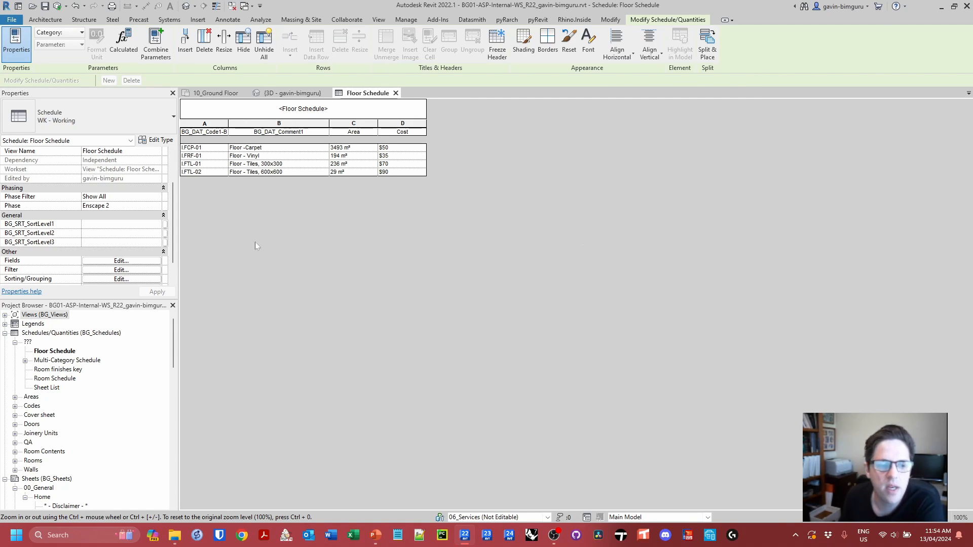
# Start a calculated value named "Total cost" in the floor schedule after the Cost field, with the Currency type.
pyautogui.click(141, 264)
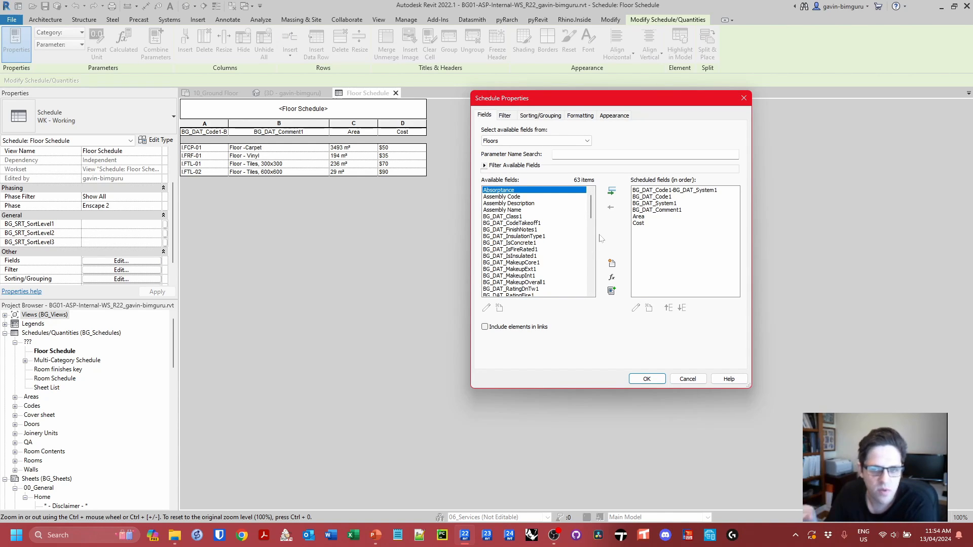
pyautogui.click(638, 223)
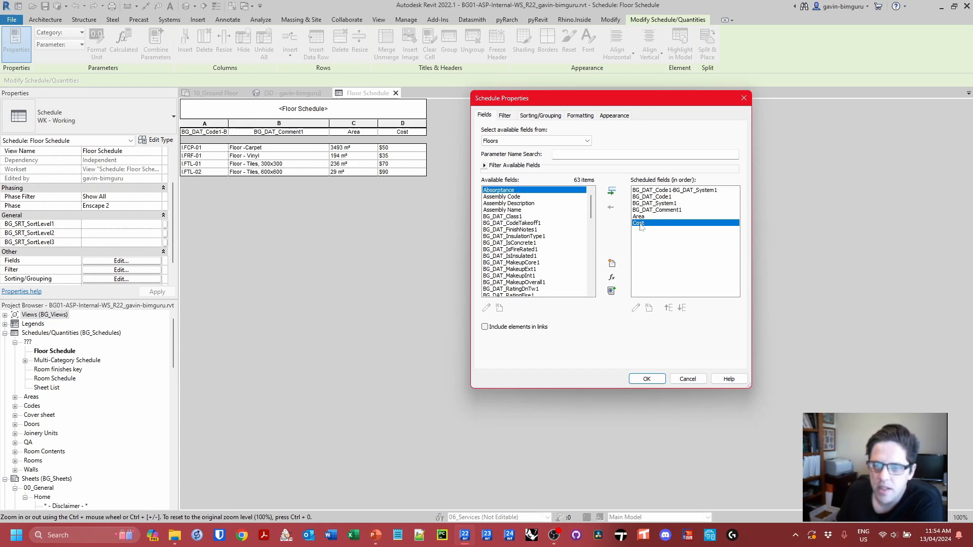
pyautogui.click(612, 278)
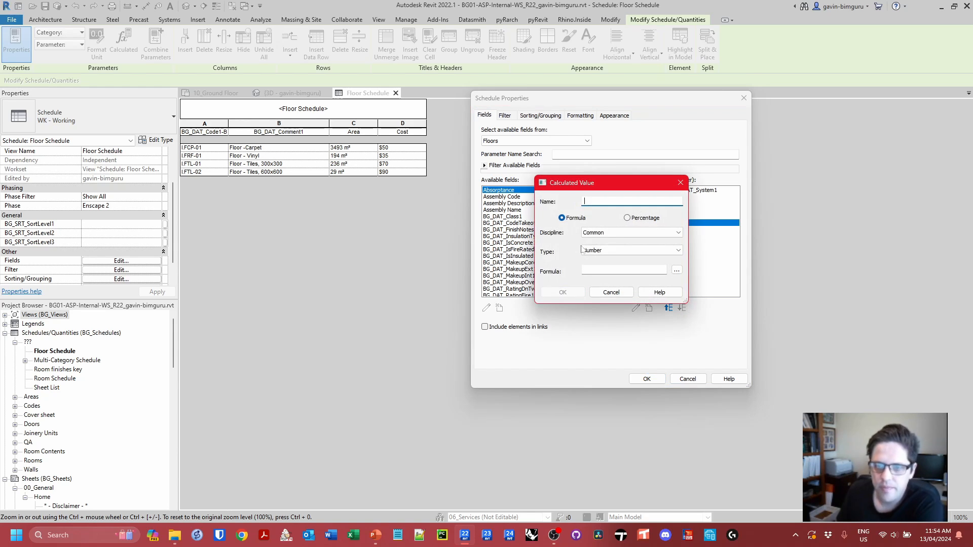
pyautogui.write('Total cost')
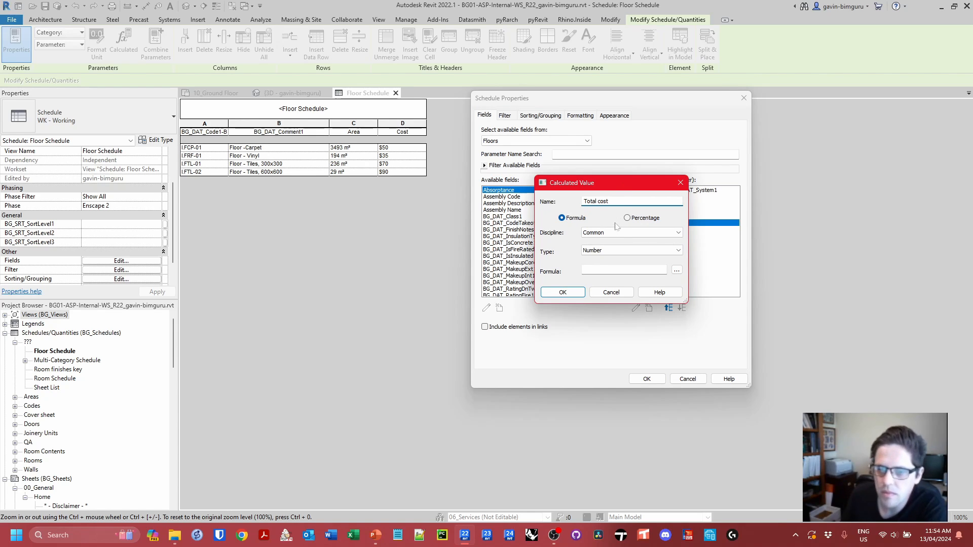
pyautogui.click(627, 250)
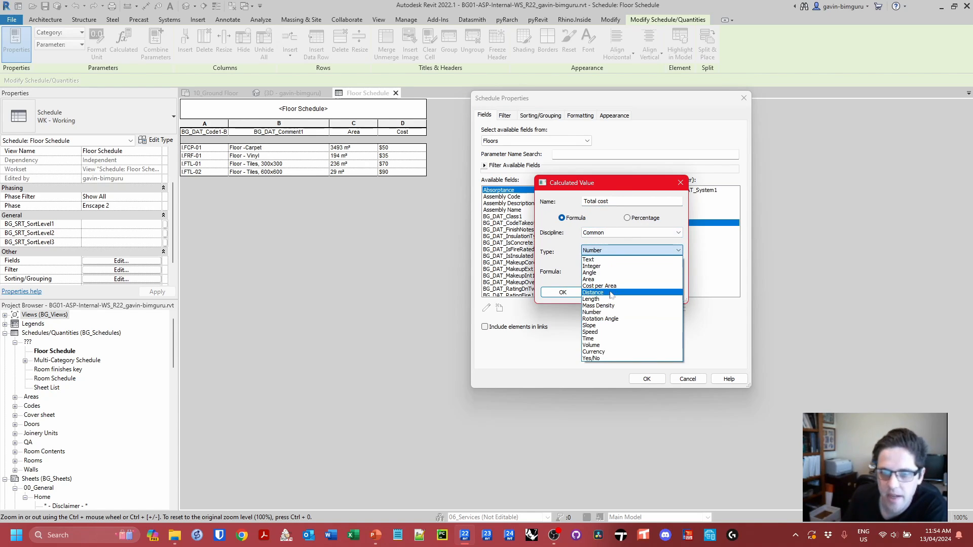
pyautogui.click(615, 351)
# Try the formula Area * Cost for the Total cost calculated value.
pyautogui.click(653, 271)
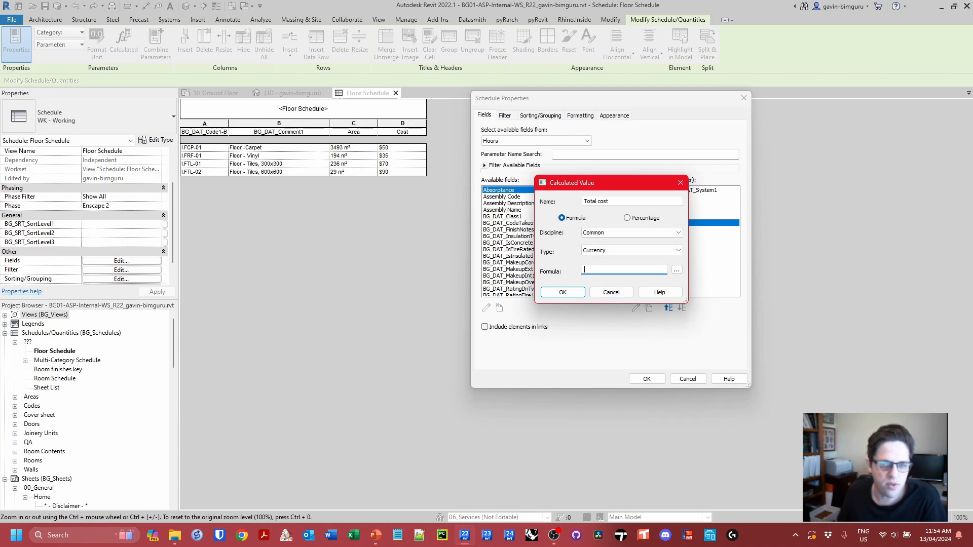
pyautogui.click(677, 270)
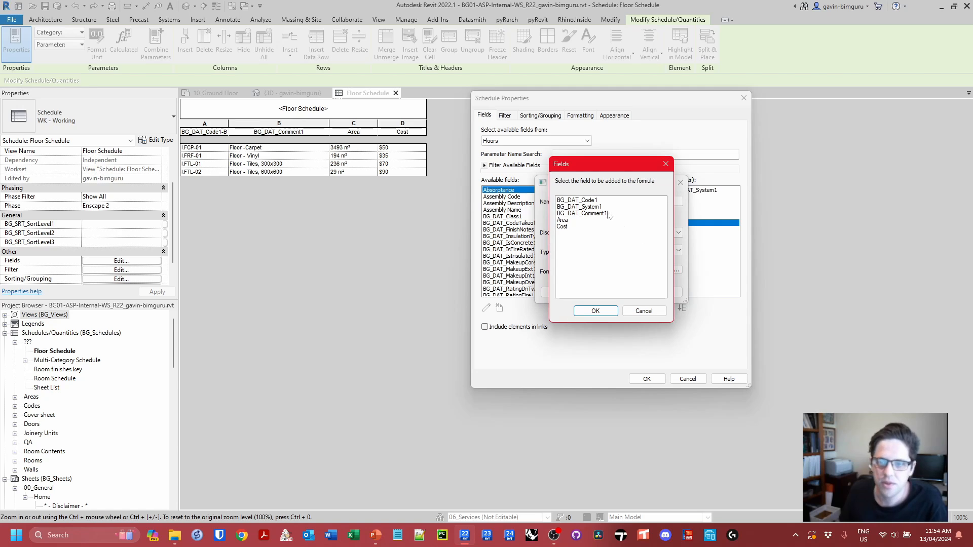
pyautogui.click(573, 221)
pyautogui.click(596, 312)
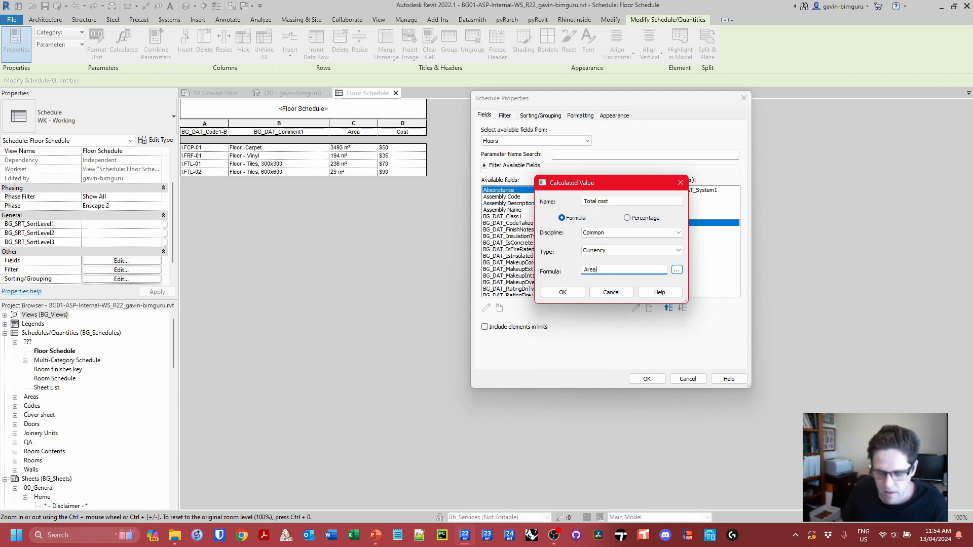
pyautogui.click(677, 270)
pyautogui.click(577, 229)
pyautogui.click(600, 311)
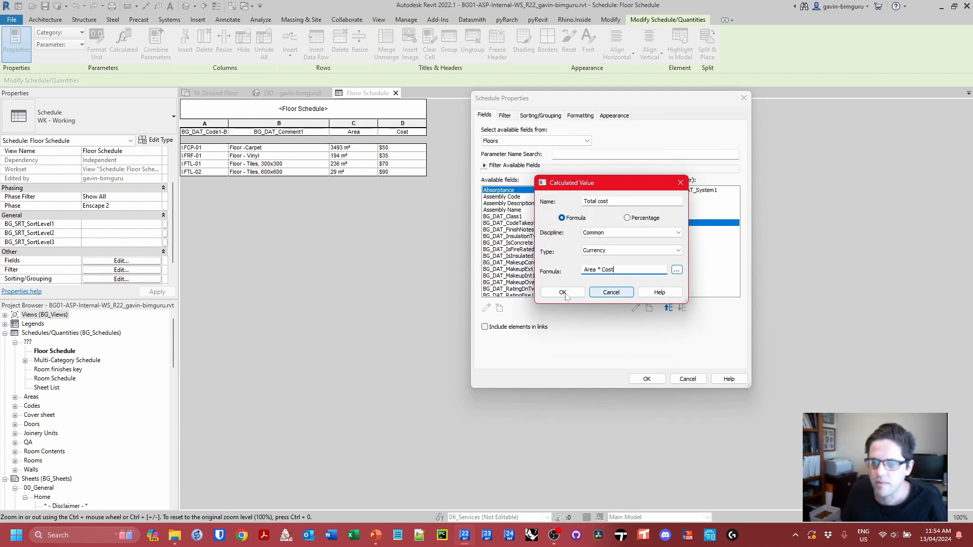
pyautogui.click(563, 294)
pyautogui.click(544, 267)
# Reduce the formula to Cost and add the Total cost calculated value to the schedule.
pyautogui.click(640, 270)
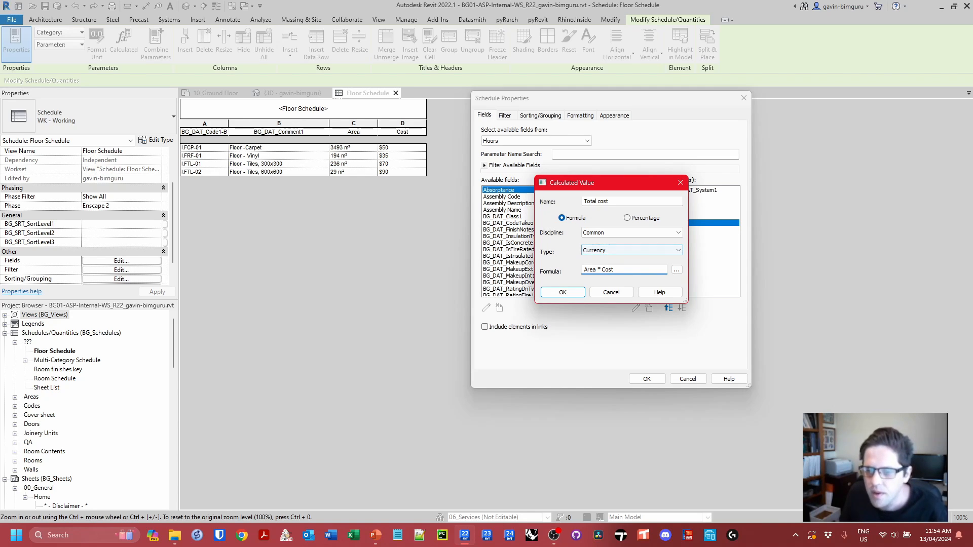
pyautogui.moveTo(590, 270); pyautogui.dragTo(615, 270)
pyautogui.write('Cost')
pyautogui.click(562, 293)
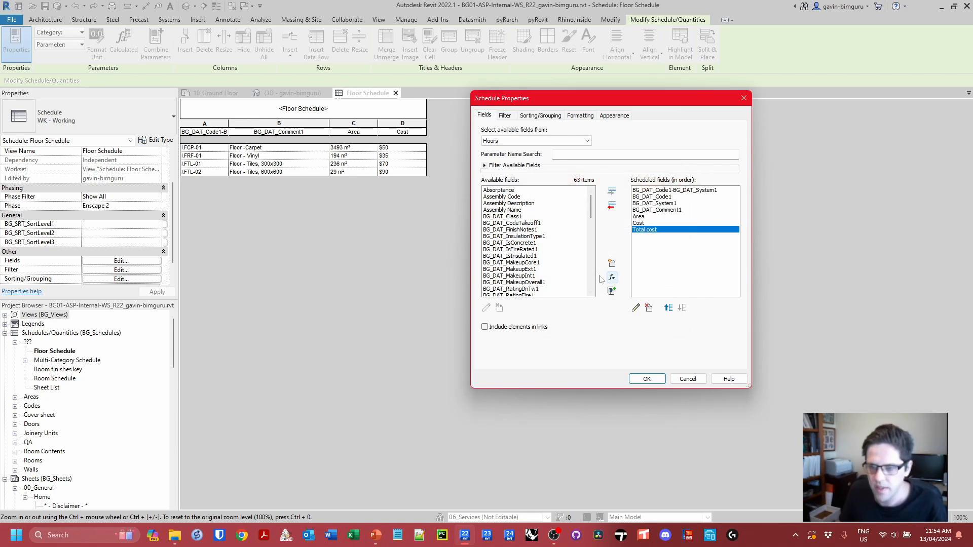
# Edit the Total cost formula to Cost * Area / 1.
pyautogui.click(637, 309)
pyautogui.click(597, 270)
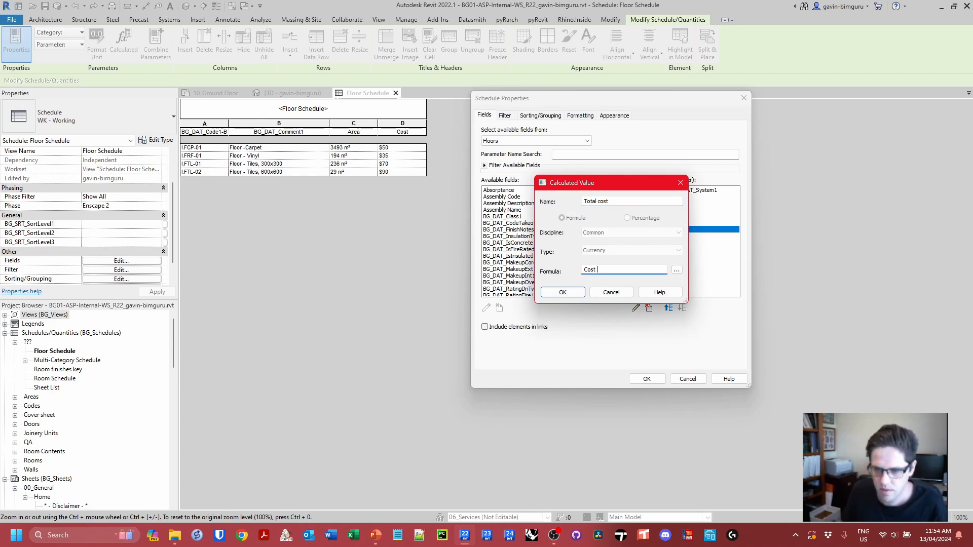
pyautogui.write('* a')
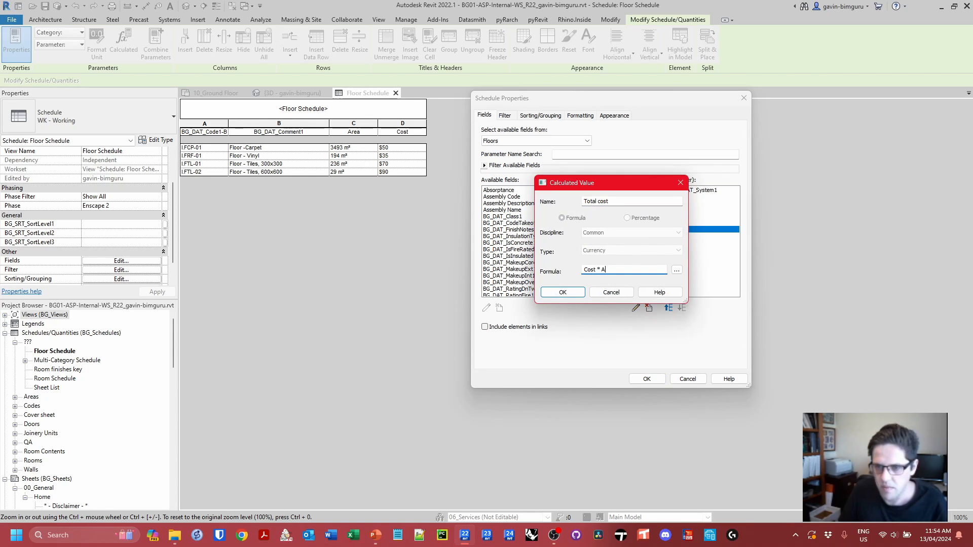
pyautogui.write('rea/1')
pyautogui.click(572, 293)
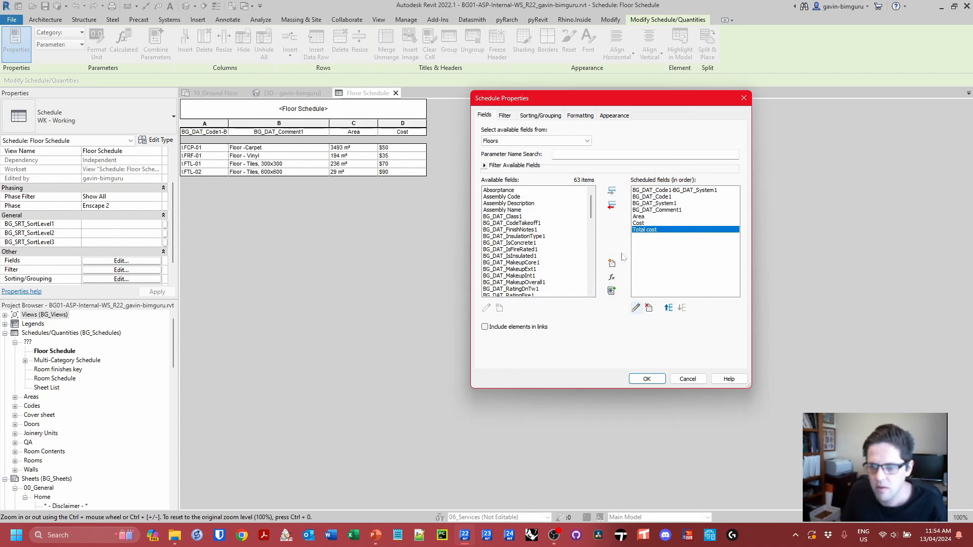
# Enclose the area division in brackets so the Total cost formula reads Cost * (Area / 1 m²).
pyautogui.click(636, 309)
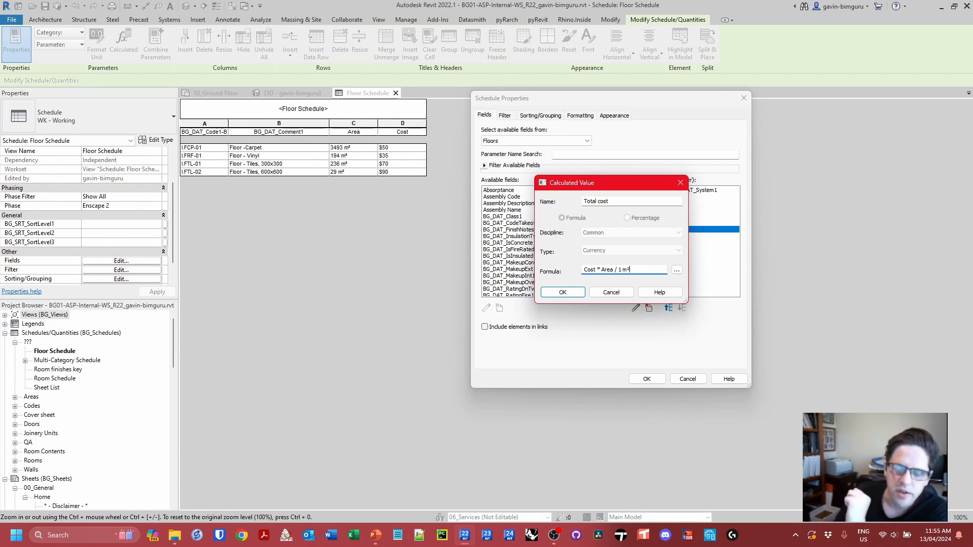
pyautogui.write('(')
pyautogui.press('End')
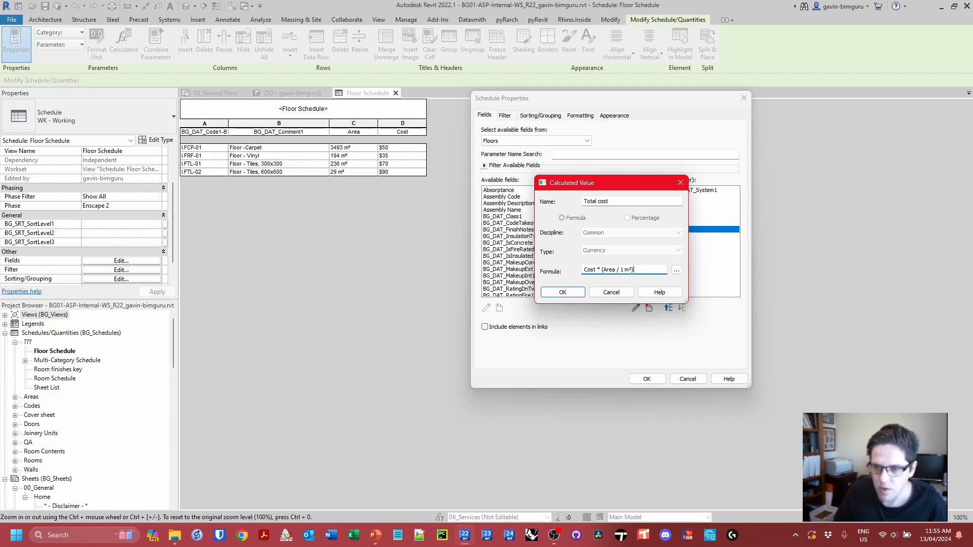
pyautogui.click(553, 293)
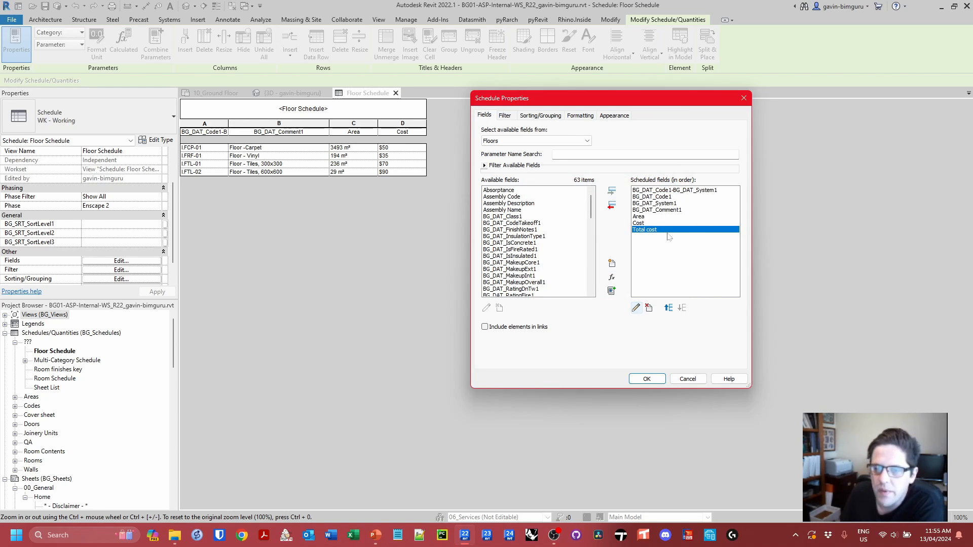
# Set the Total cost field to calculate totals.
pyautogui.click(579, 115)
pyautogui.click(507, 177)
pyautogui.click(641, 270)
pyautogui.click(613, 285)
# Format the Total cost field independently of project settings, with 0 decimal places and the $ unit symbol, and apply the schedule changes.
pyautogui.click(701, 216)
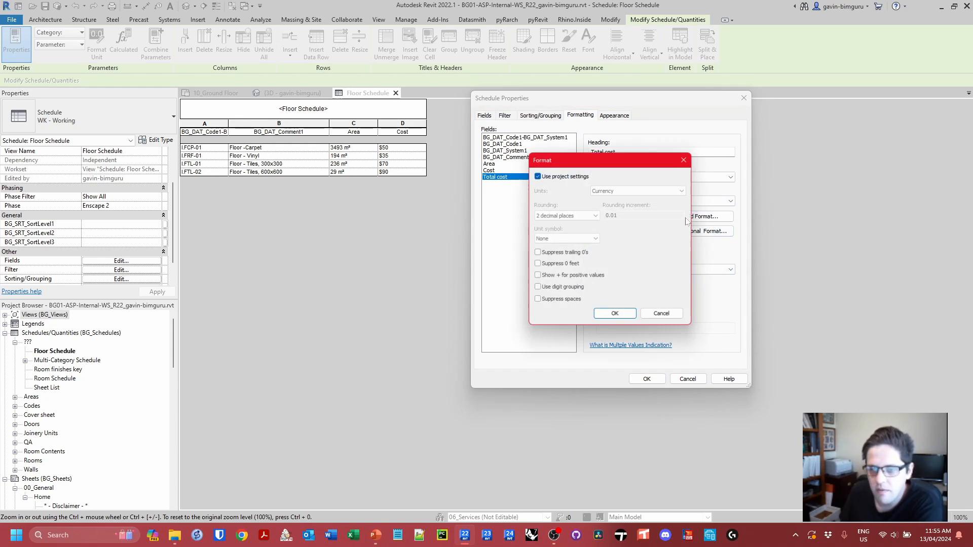
pyautogui.click(582, 175)
pyautogui.click(566, 215)
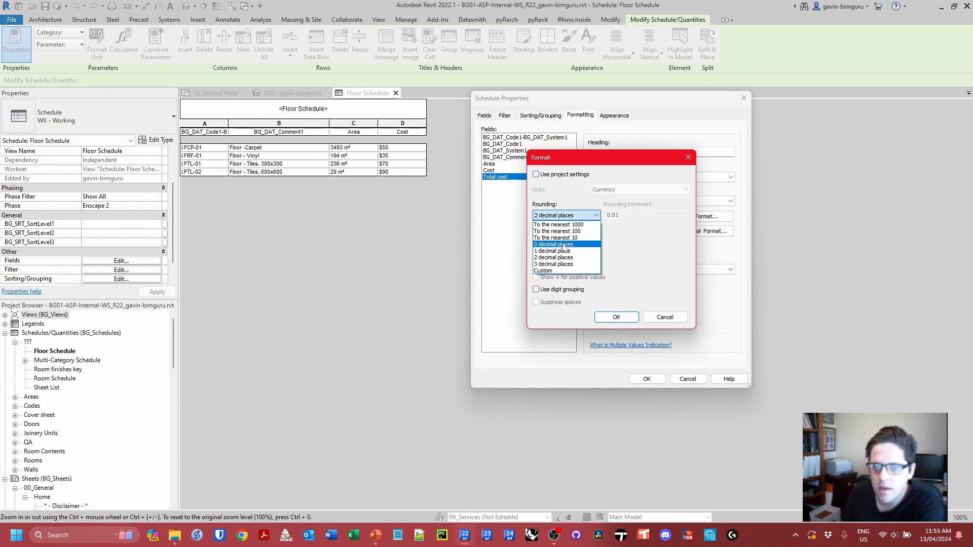
pyautogui.click(558, 221)
pyautogui.click(561, 239)
pyautogui.click(568, 306)
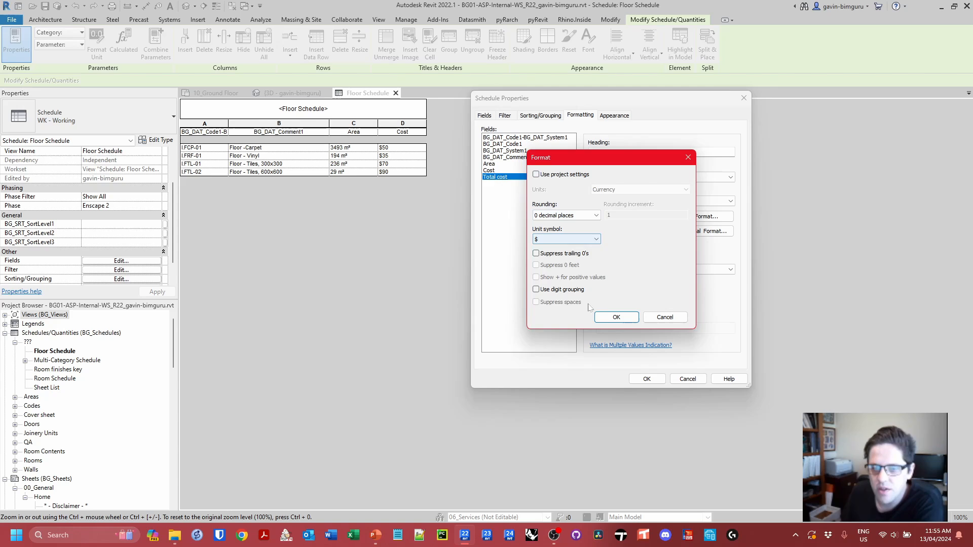
pyautogui.click(623, 317)
pyautogui.click(647, 379)
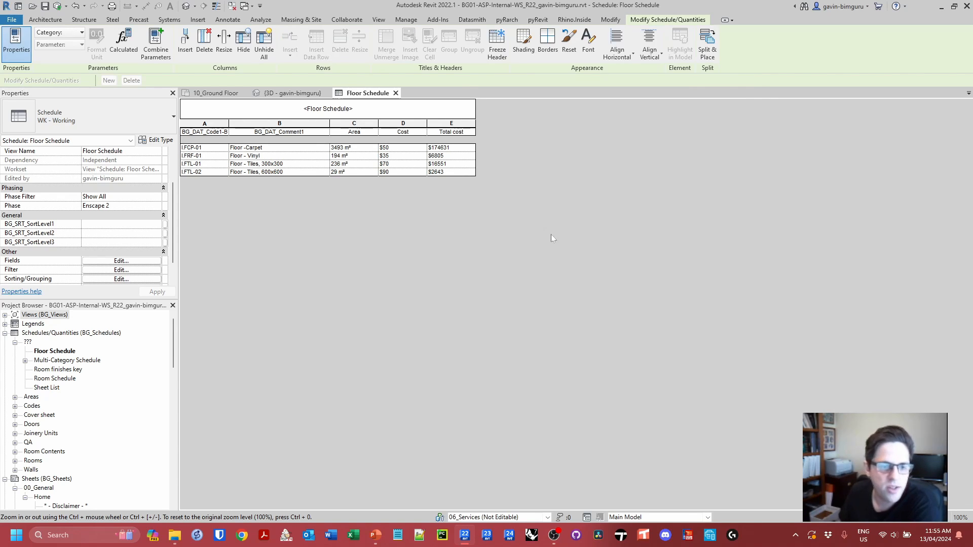
# Enable grand totals for the floor schedule, showing totals only.
pyautogui.click(149, 261)
pyautogui.click(542, 115)
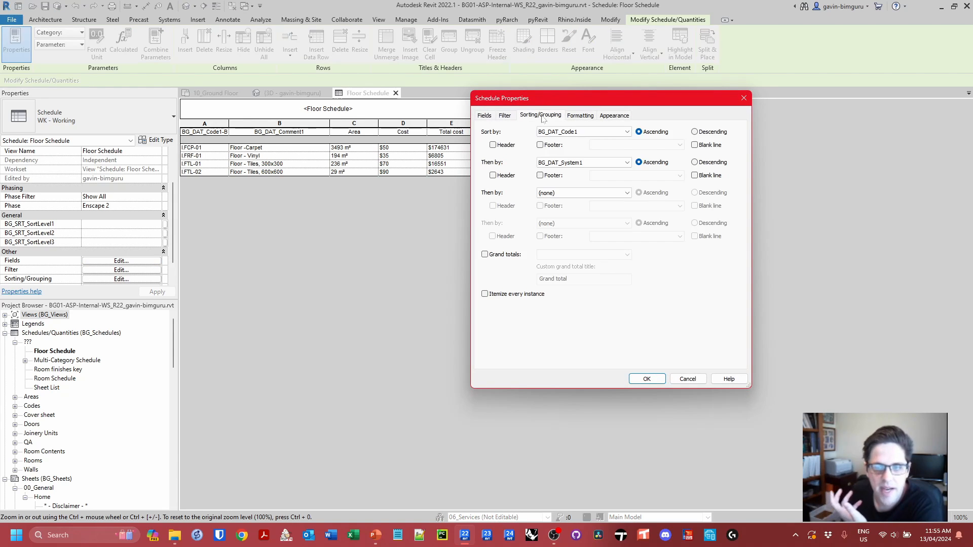
pyautogui.click(485, 254)
pyautogui.click(582, 254)
pyautogui.click(583, 288)
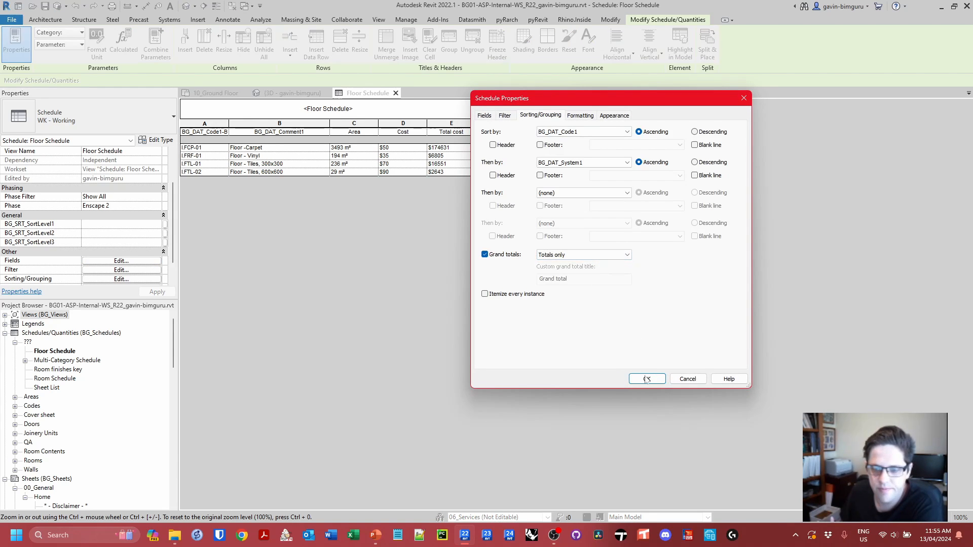
pyautogui.click(647, 379)
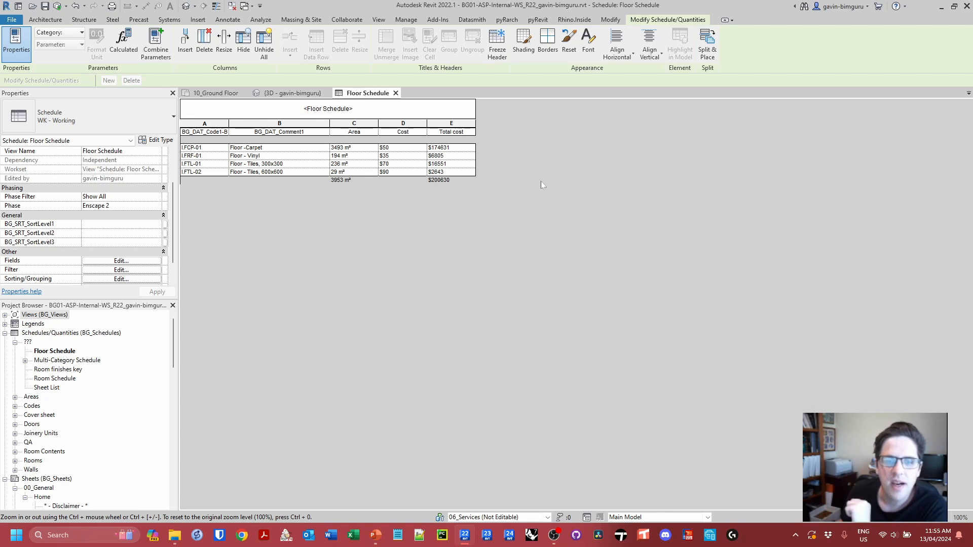
# Set the Cost to 30 for the carpet floor and 40 for the vinyl floor, applying both type changes.
pyautogui.click(403, 148)
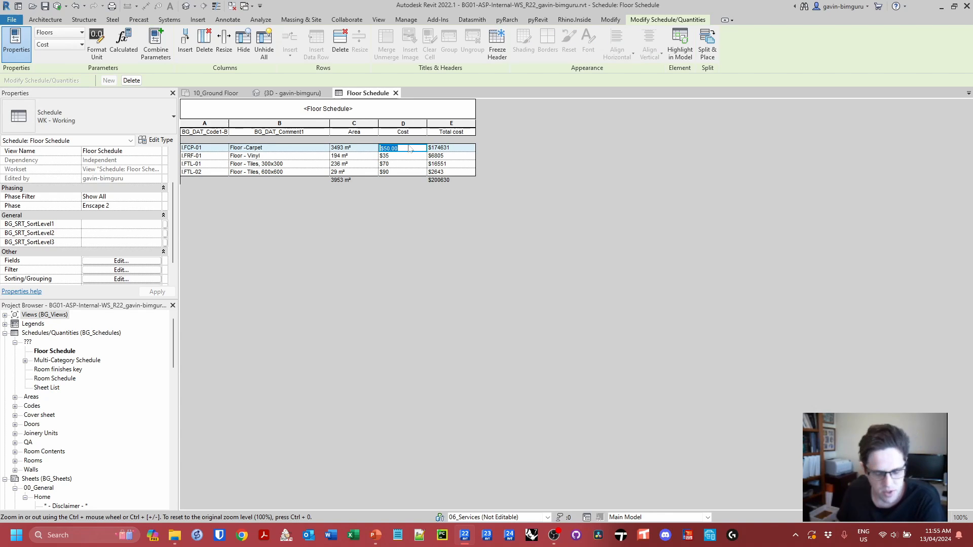
pyautogui.write('30')
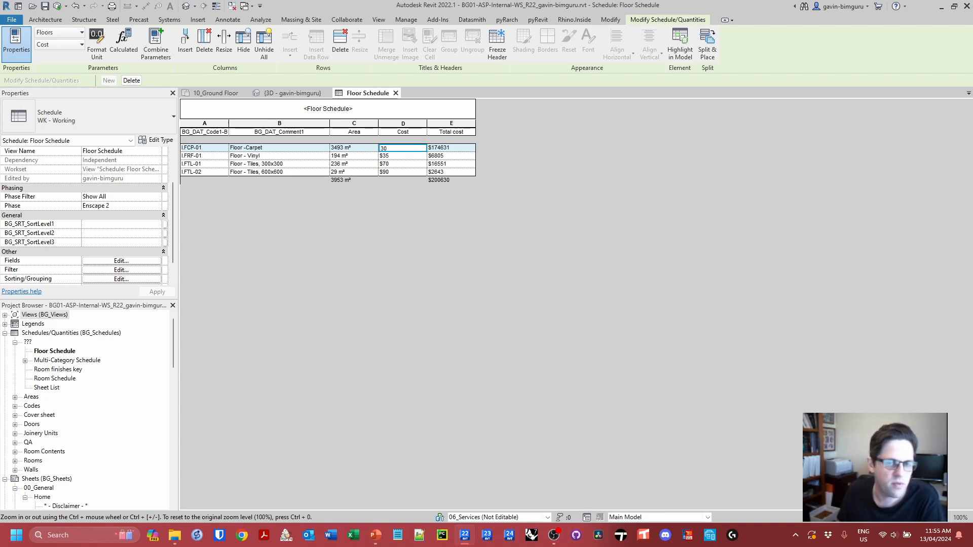
pyautogui.press('Return')
pyautogui.click(502, 279)
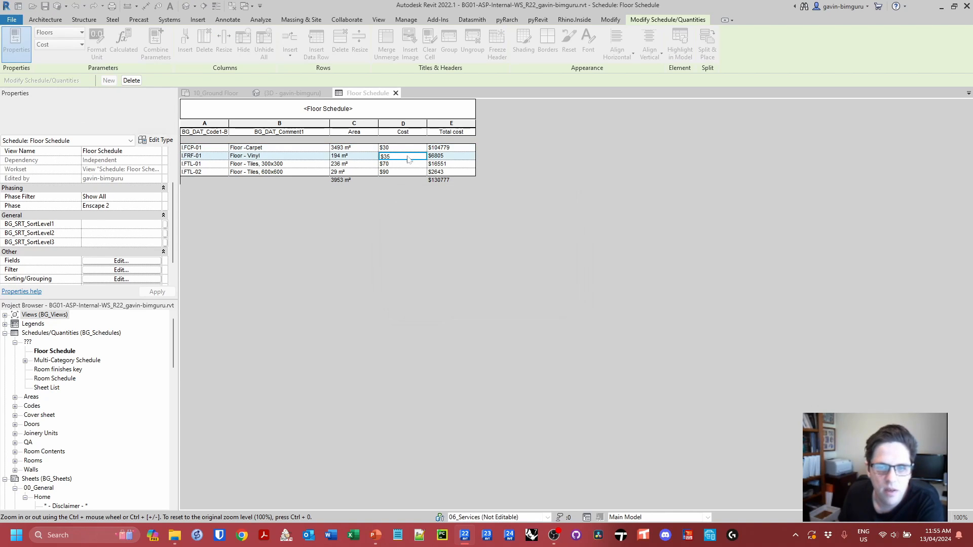
pyautogui.write('40')
pyautogui.press('Return')
pyautogui.click(502, 279)
# Set the Cost of the 300x300 tile floor to 60 and apply the type change.
pyautogui.click(408, 173)
pyautogui.click(406, 164)
pyautogui.write('600')
pyautogui.press('BackSpace')
pyautogui.click(405, 156)
pyautogui.click(504, 277)
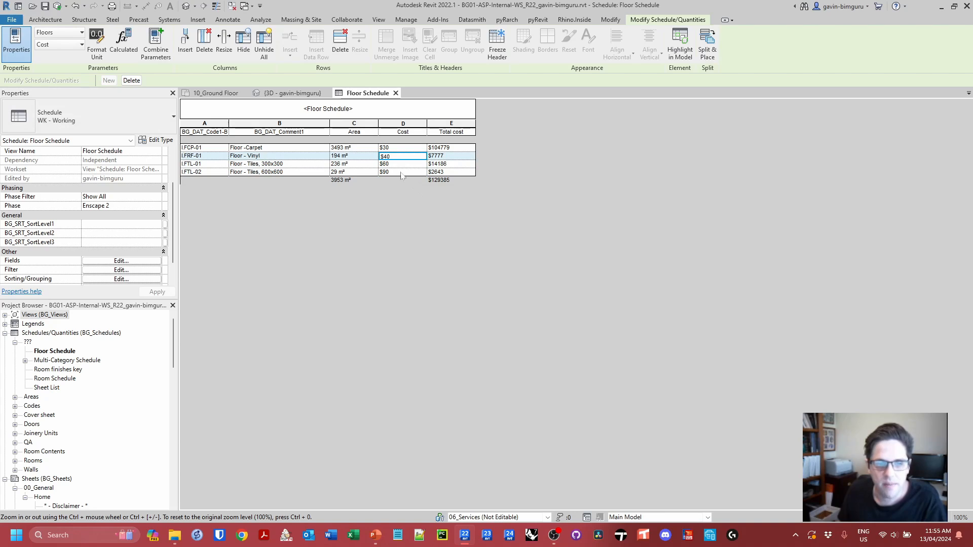
# Set the Cost of the 600x600 tile floor to 70 and apply the type change.
pyautogui.click(402, 174)
pyautogui.write('70')
pyautogui.press('Return')
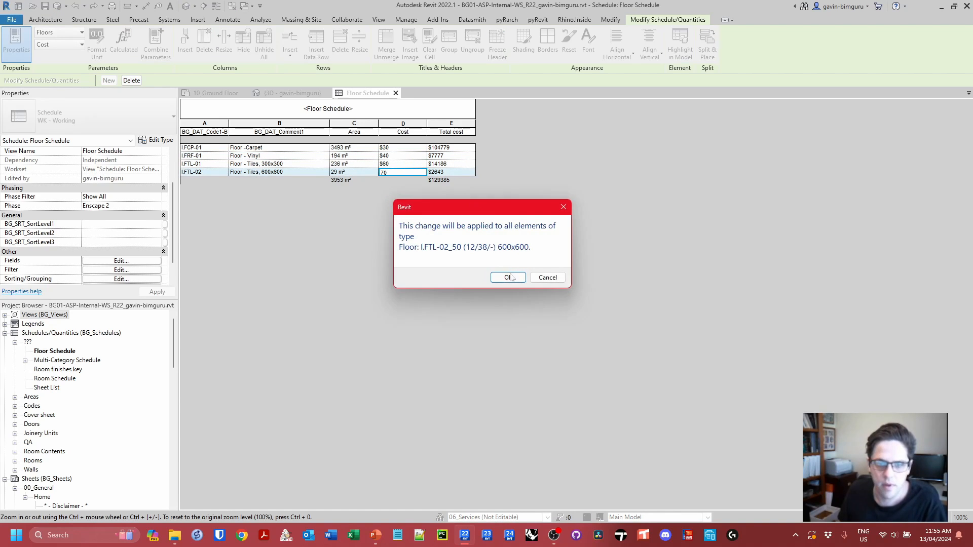
pyautogui.click(508, 277)
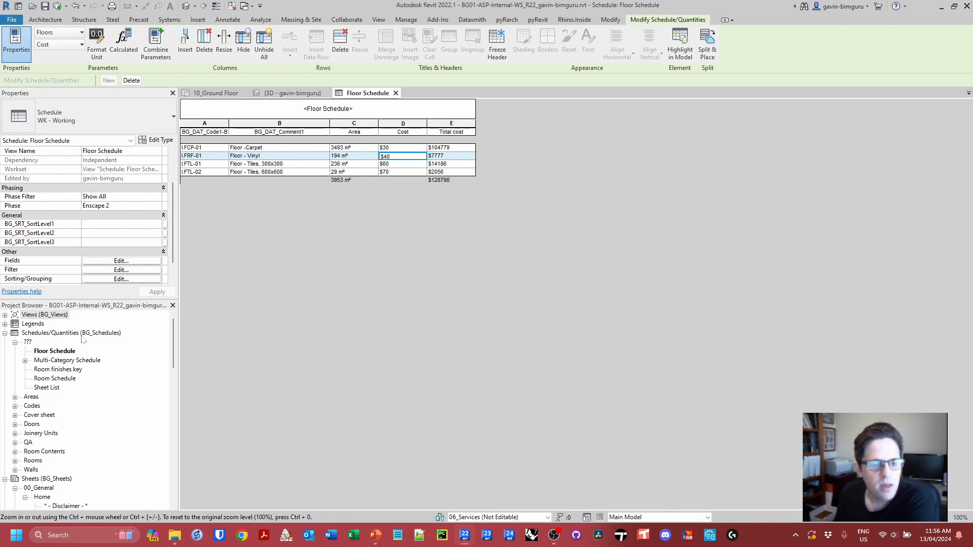
# Open the 10_Ground Floor plan view and clear the existing floor selection.
pyautogui.doubleClick(58, 316)
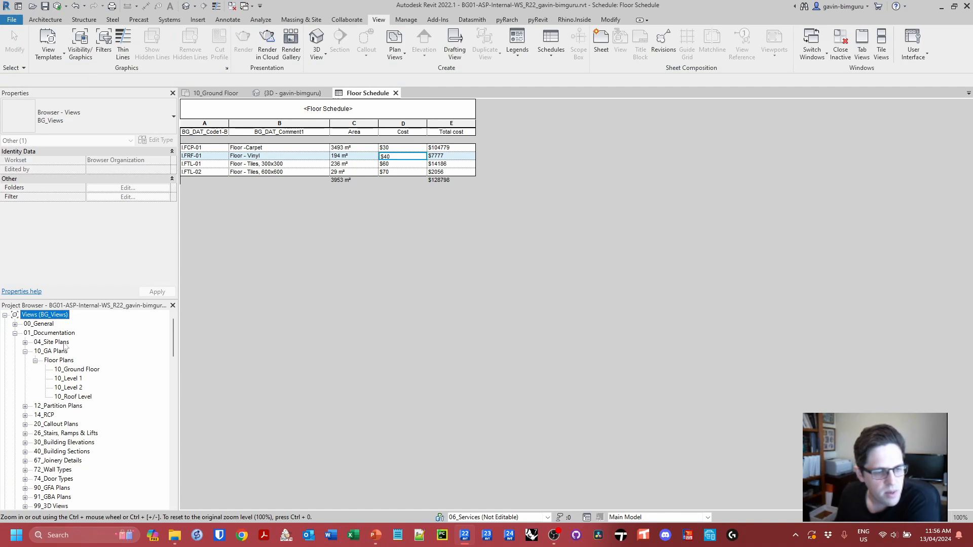
pyautogui.doubleClick(76, 369)
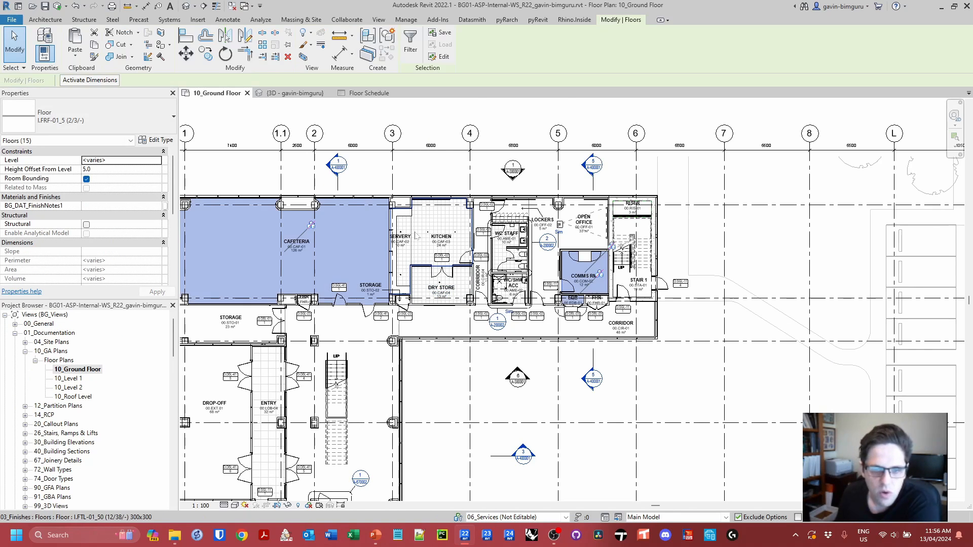
pyautogui.press('Escape')
pyautogui.scroll(7, 472, 216)
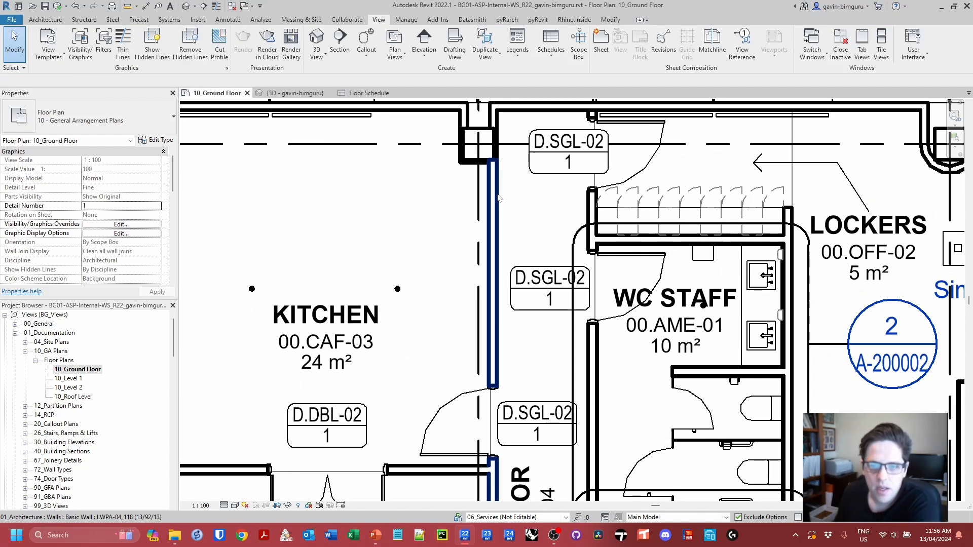
# Set BG_DAT_CodeTakeoff1 to "lm" in the type properties of the wall between the kitchen and the corridor.
pyautogui.click(498, 197)
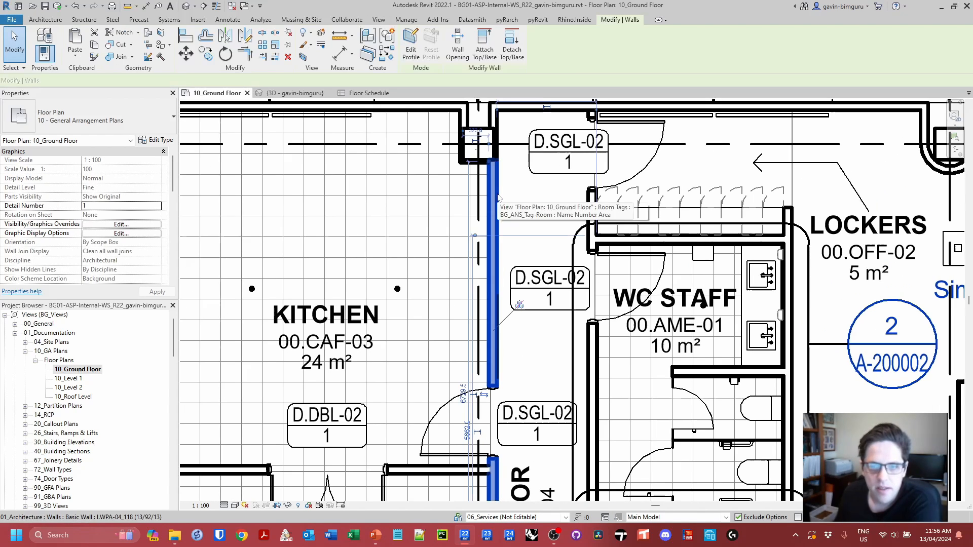
pyautogui.click(158, 142)
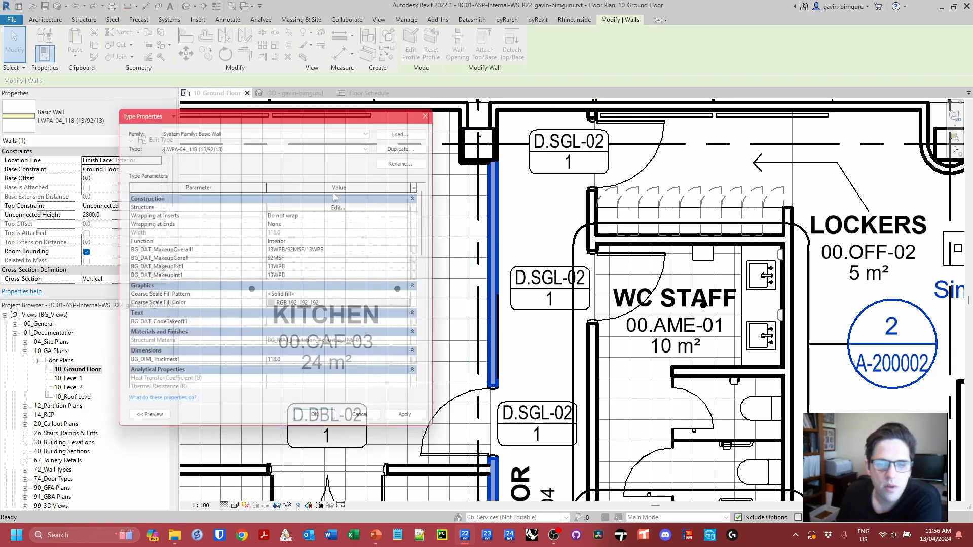
pyautogui.scroll(-6, 313, 279)
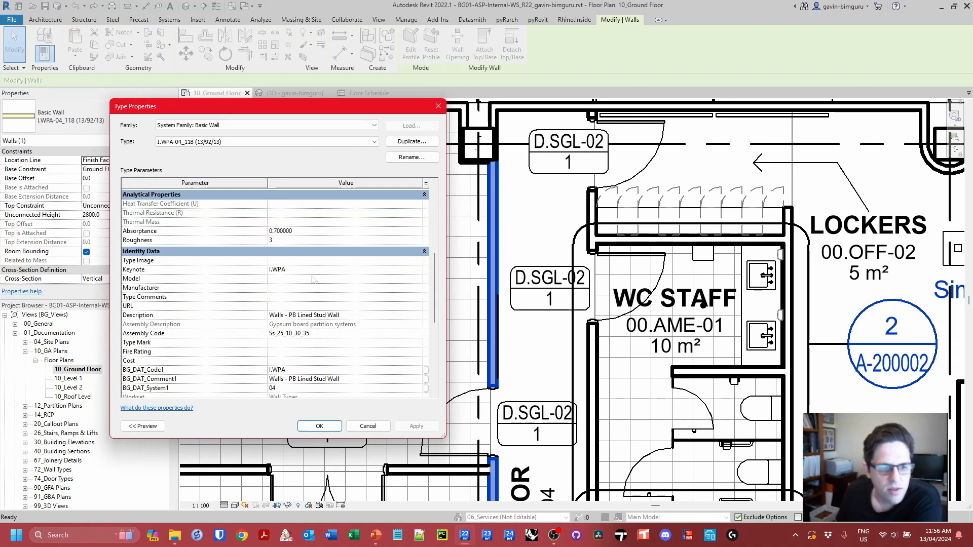
pyautogui.scroll(6, 312, 279)
pyautogui.click(274, 306)
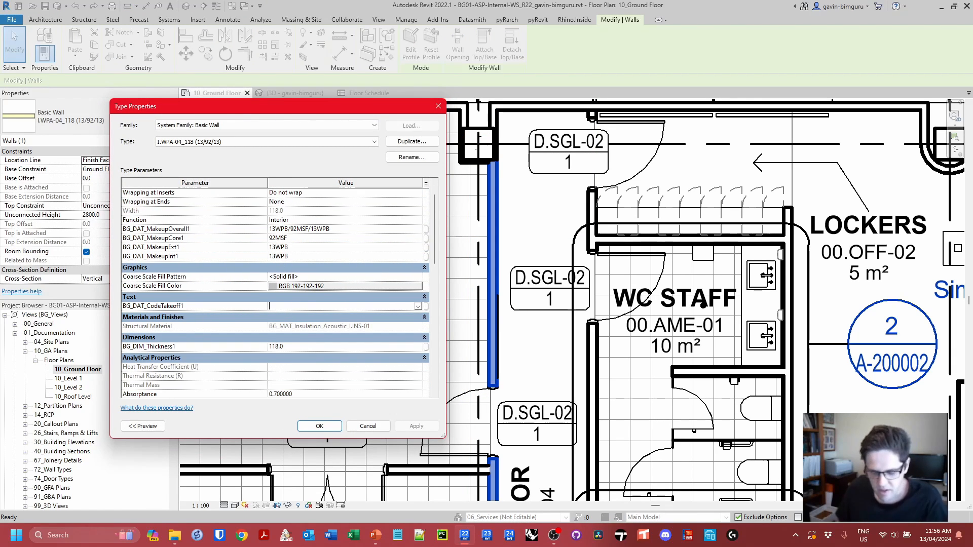
pyautogui.write('Im')
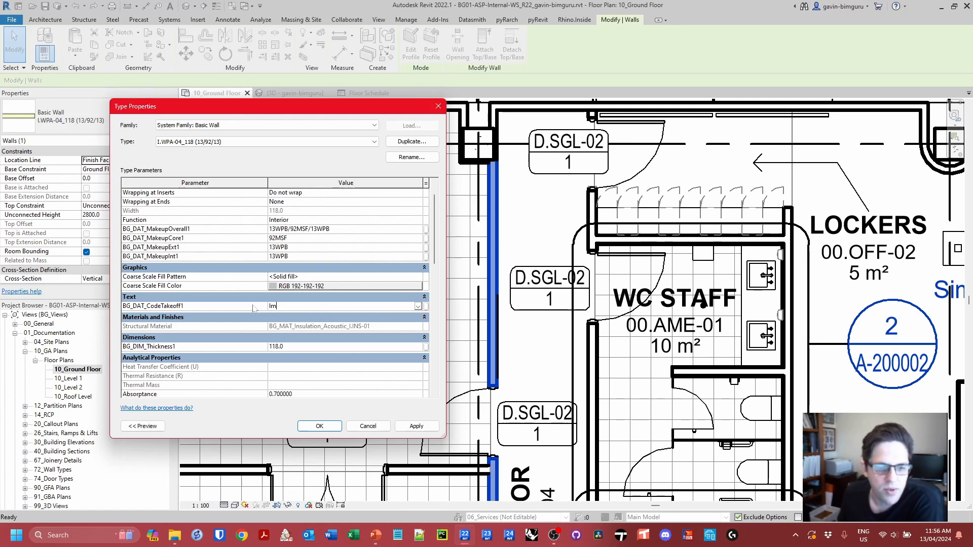
pyautogui.click(321, 426)
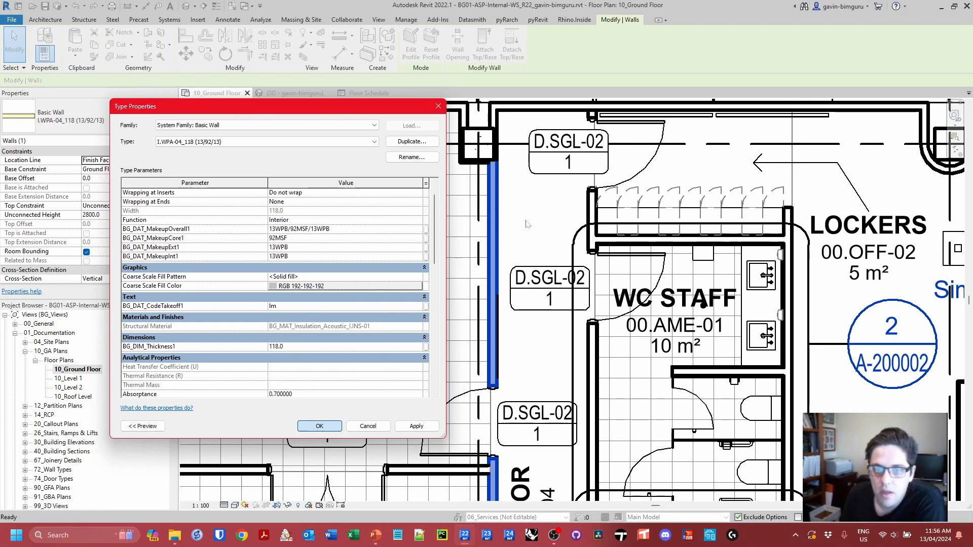
# Launch Dynamo and start a new, empty graph.
pyautogui.click(404, 19)
pyautogui.click(889, 43)
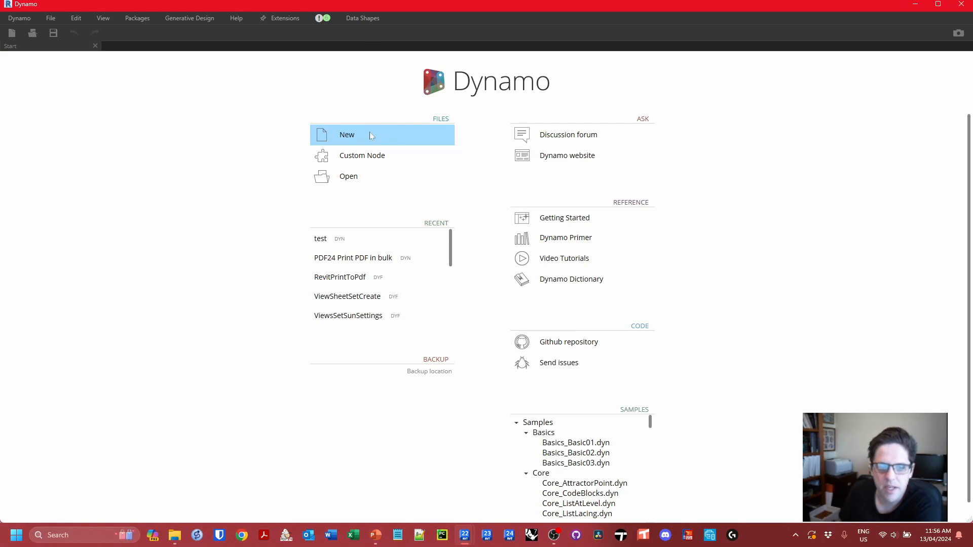
pyautogui.click(369, 135)
pyautogui.click(42, 455)
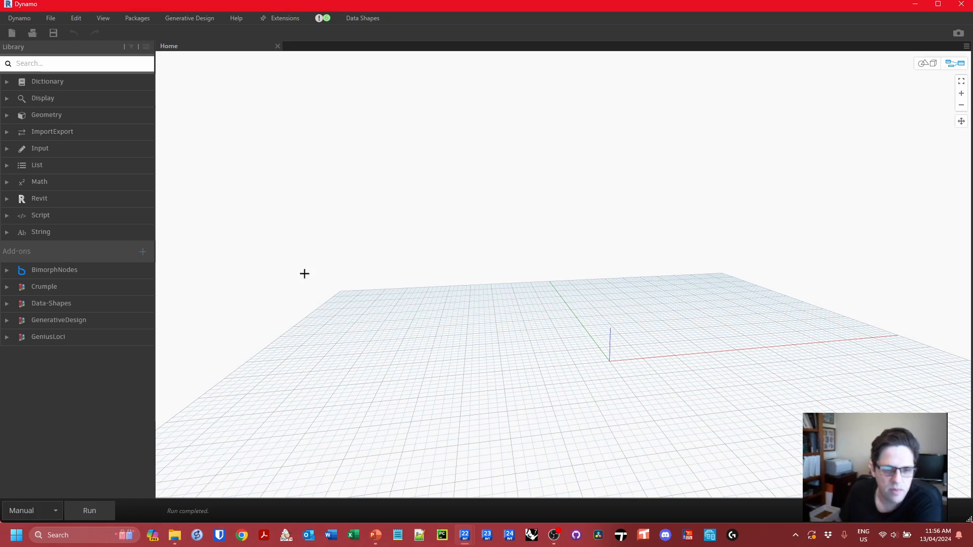
# Add a Category.ByName node to the graph.
pyautogui.rightClick(286, 219)
pyautogui.write('category')
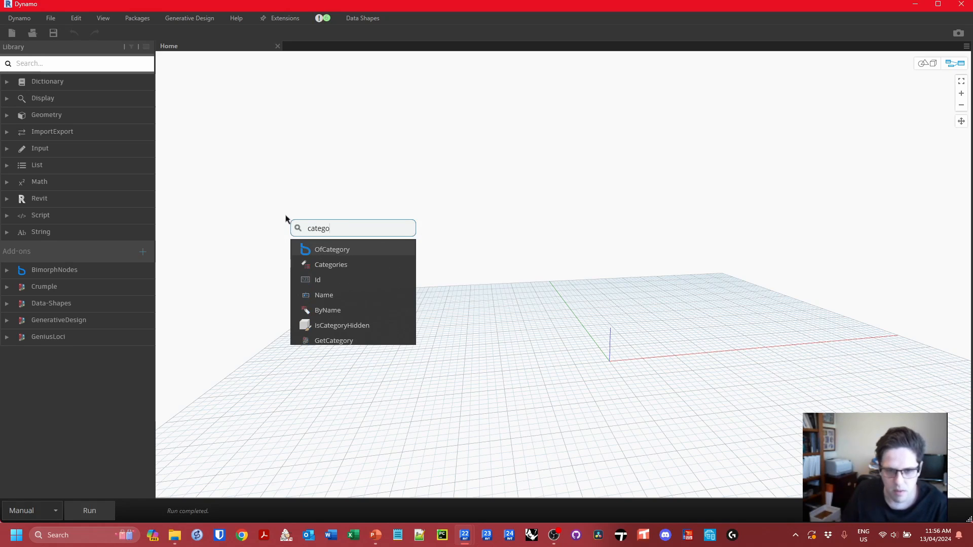
pyautogui.click(328, 310)
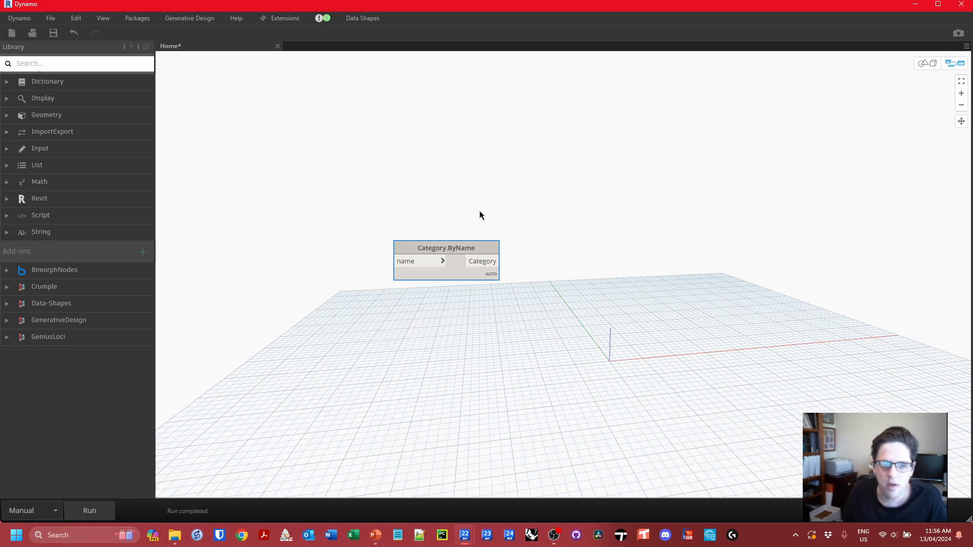
# Create a code block listing ["Floors","Walls"]; and connect it to the name input of Category.ByName.
pyautogui.doubleClick(367, 184)
pyautogui.write('["')
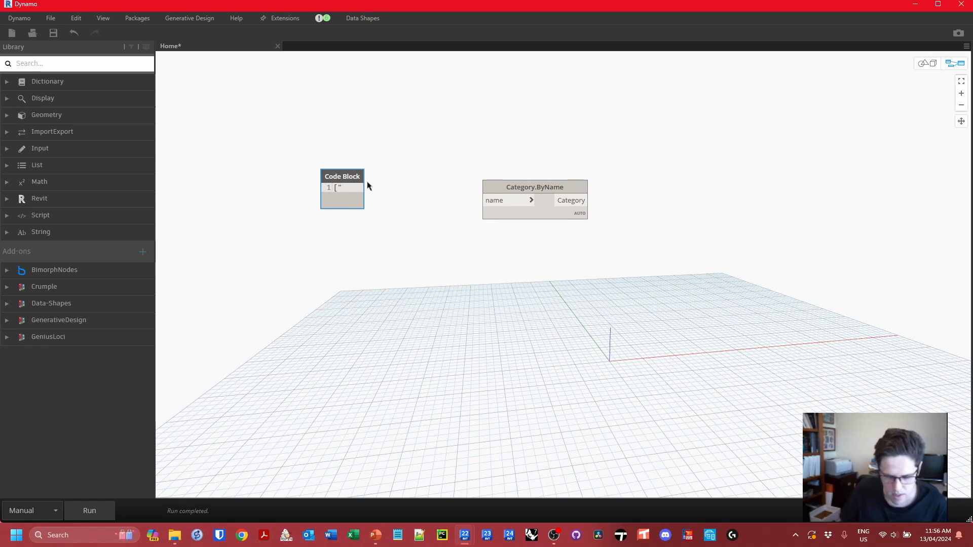
pyautogui.write('Floors","Walls"];')
pyautogui.click(408, 200)
pyautogui.click(485, 200)
pyautogui.moveTo(492, 183); pyautogui.dragTo(462, 170)
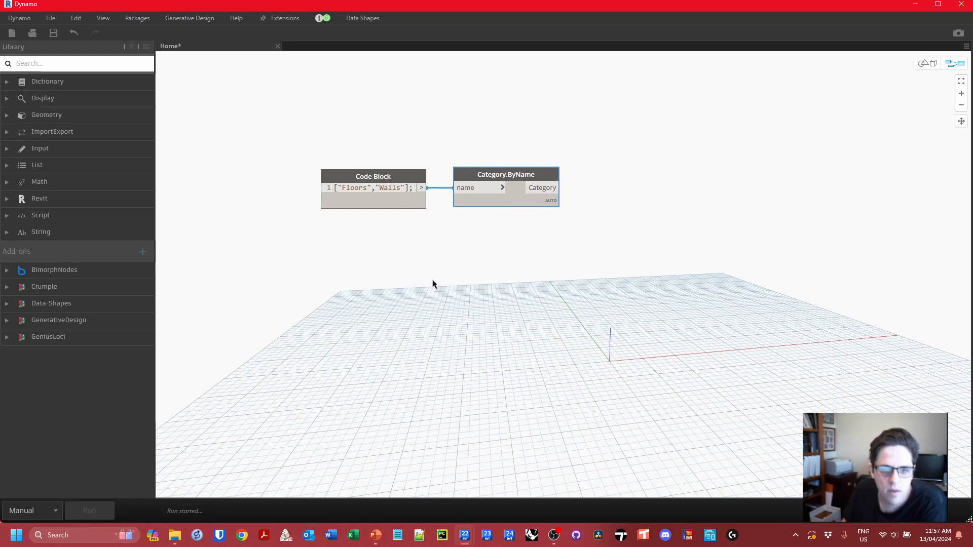
# Add an All Elements of Category node and feed it the Category output of Category.ByName.
pyautogui.rightClick(657, 191)
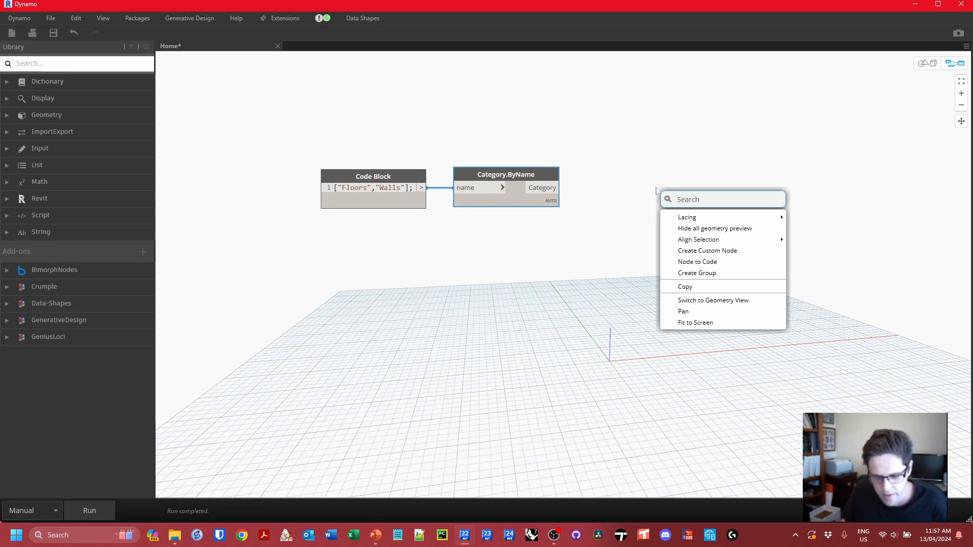
pyautogui.write('all ele')
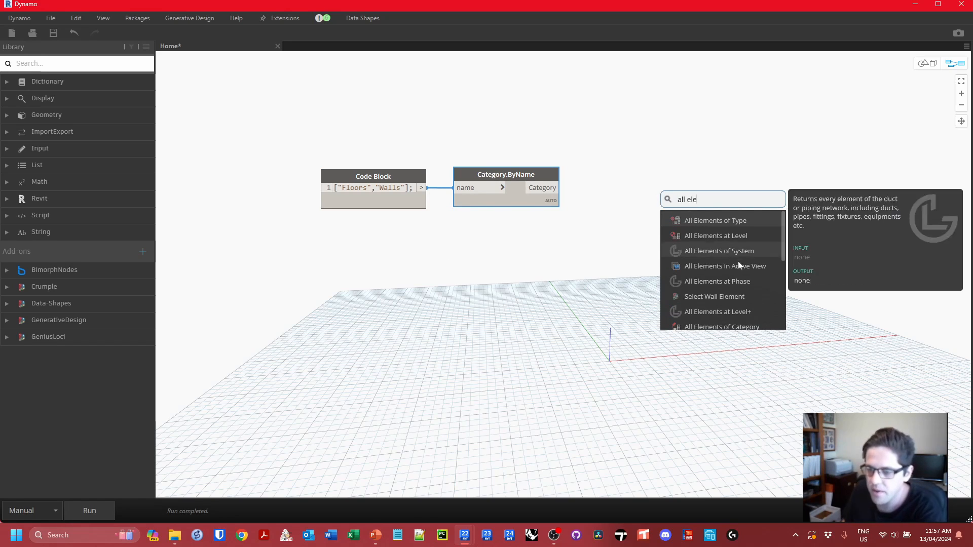
pyautogui.click(721, 326)
pyautogui.click(560, 188)
pyautogui.click(670, 192)
pyautogui.moveTo(681, 180); pyautogui.dragTo(618, 176)
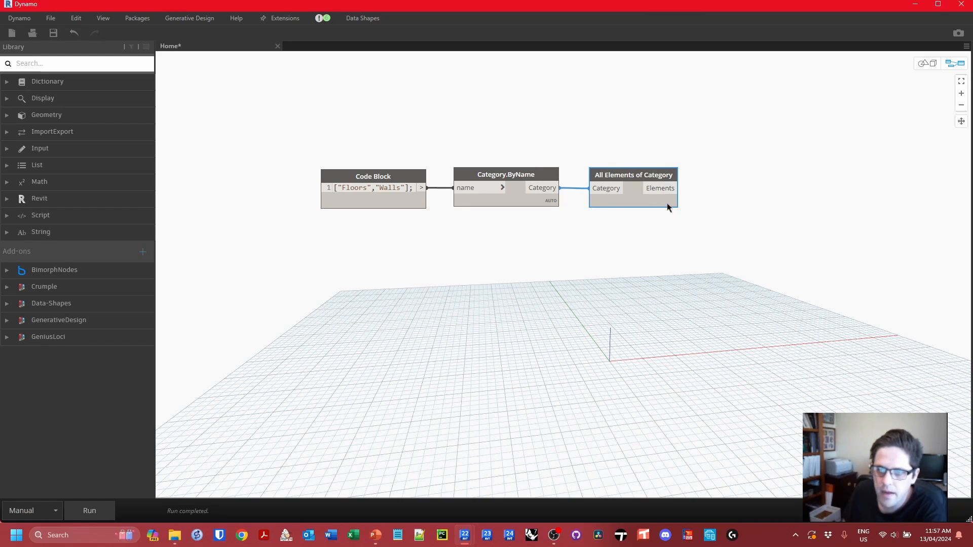
# Add a List.Flatten node and connect the collected elements to its list input.
pyautogui.moveTo(672, 218)
pyautogui.moveTo(672, 218); pyautogui.dragTo(583, 213, button='middle')
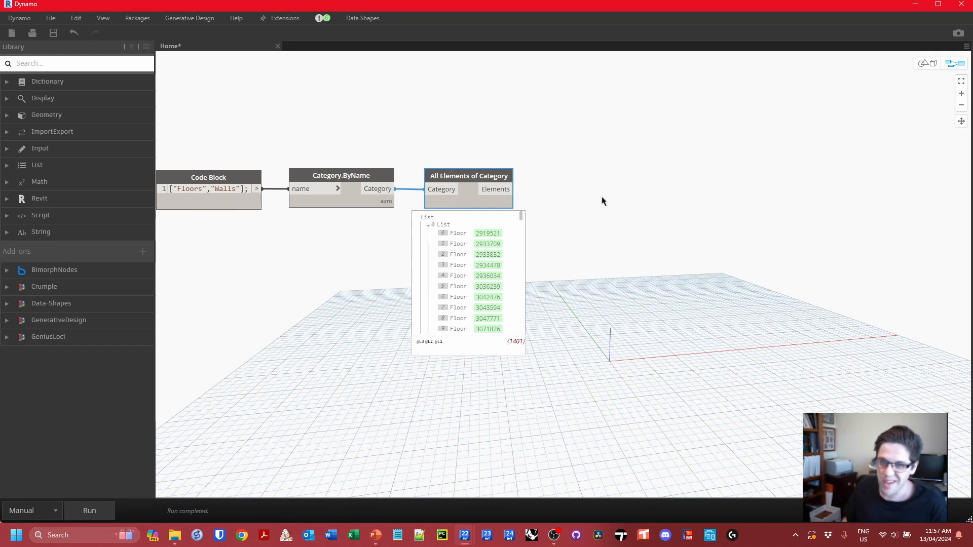
pyautogui.rightClick(603, 201)
pyautogui.write('flatten')
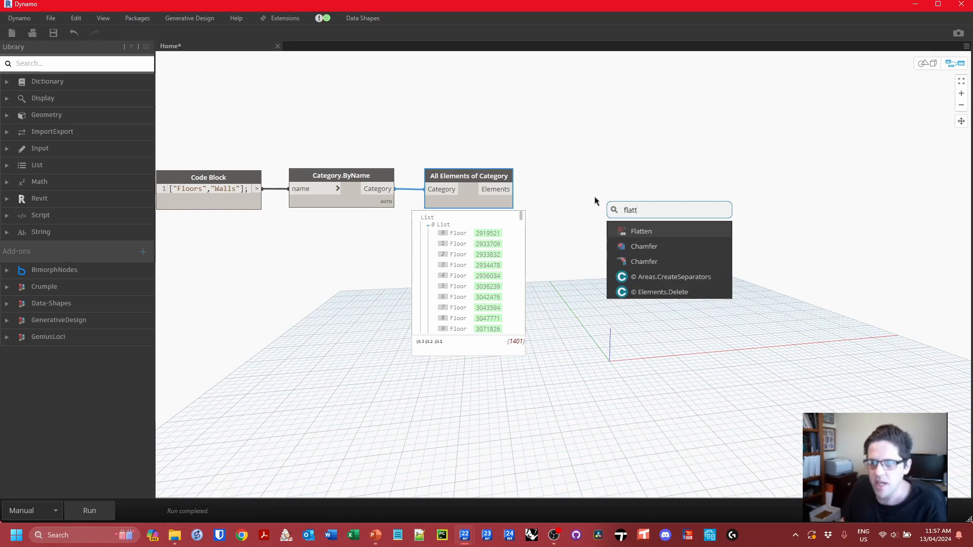
pyautogui.press('Return')
pyautogui.moveTo(513, 189); pyautogui.dragTo(581, 182)
# Add an Element.GetParameterValueByName node and connect the flattened list to its element input.
pyautogui.rightClick(727, 195)
pyautogui.write('getpra')
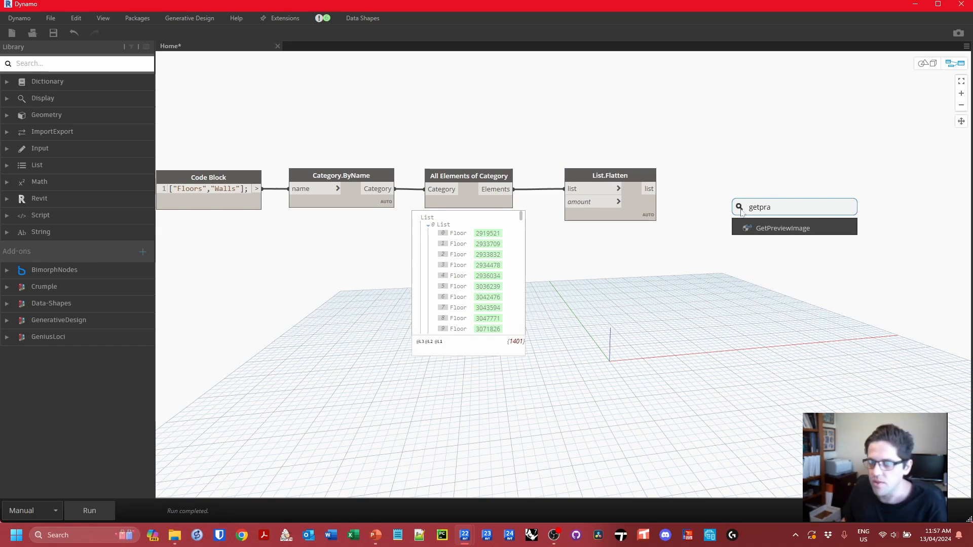
pyautogui.press('BackSpace')
pyautogui.press('BackSpace')
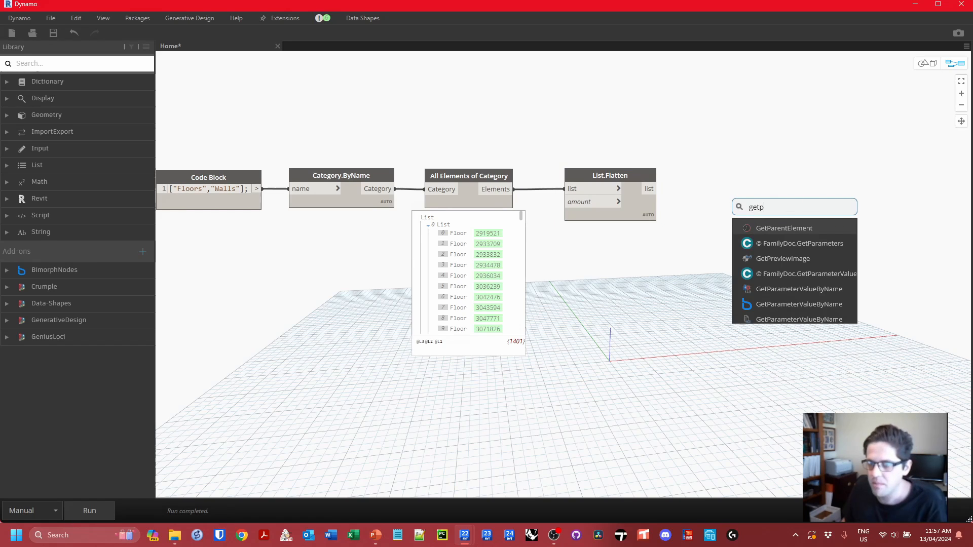
pyautogui.click(797, 290)
pyautogui.click(657, 189)
pyautogui.click(743, 242)
pyautogui.moveTo(753, 223); pyautogui.dragTo(758, 233)
# Create a code block beneath List.Flatten and start its parameter name string with "BG_DAT_Cost".
pyautogui.doubleClick(648, 267)
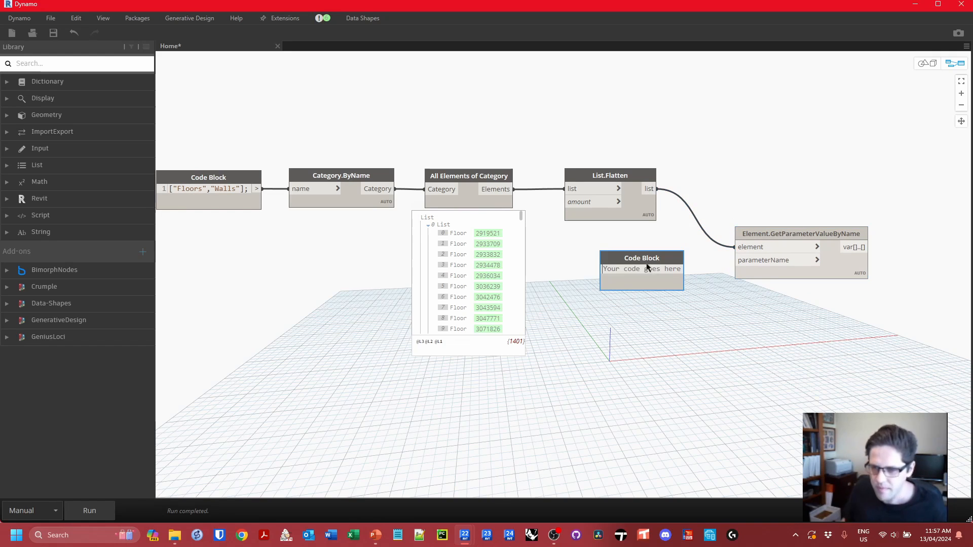
pyautogui.write('"B')
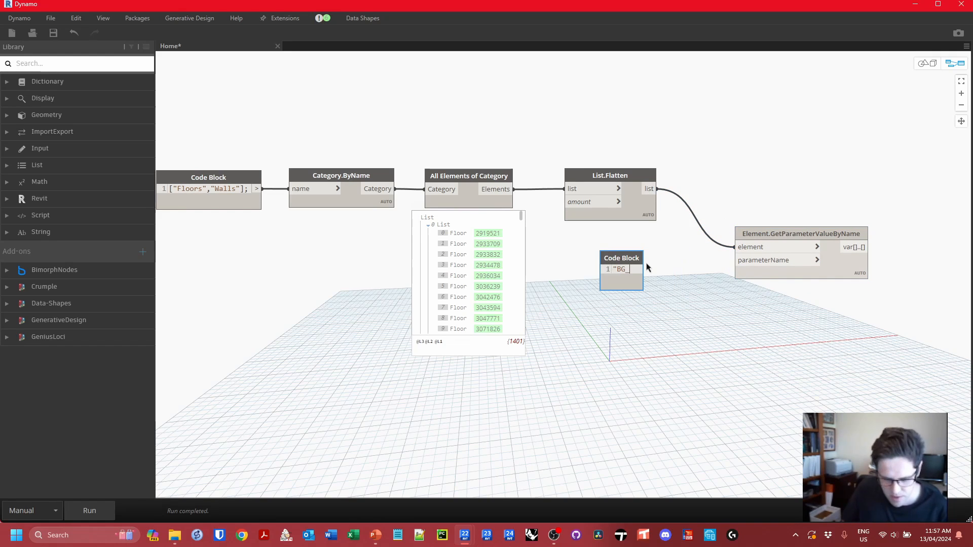
pyautogui.write('G_DAT_CostTakeoff')
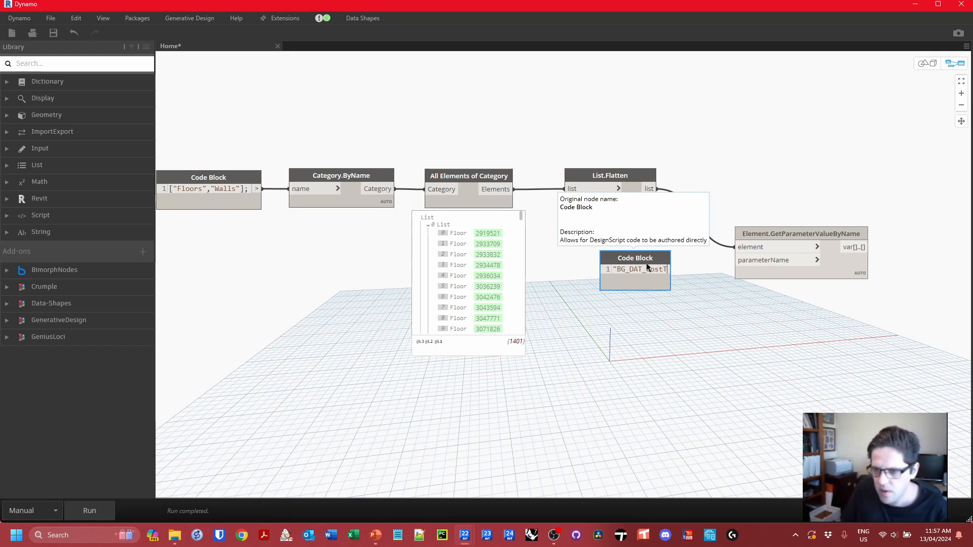
pyautogui.press('BackSpace')
pyautogui.press('BackSpace')
pyautogui.press('BackSpace')
pyautogui.press('BackSpace')
pyautogui.press('BackSpace')
pyautogui.press('BackSpace')
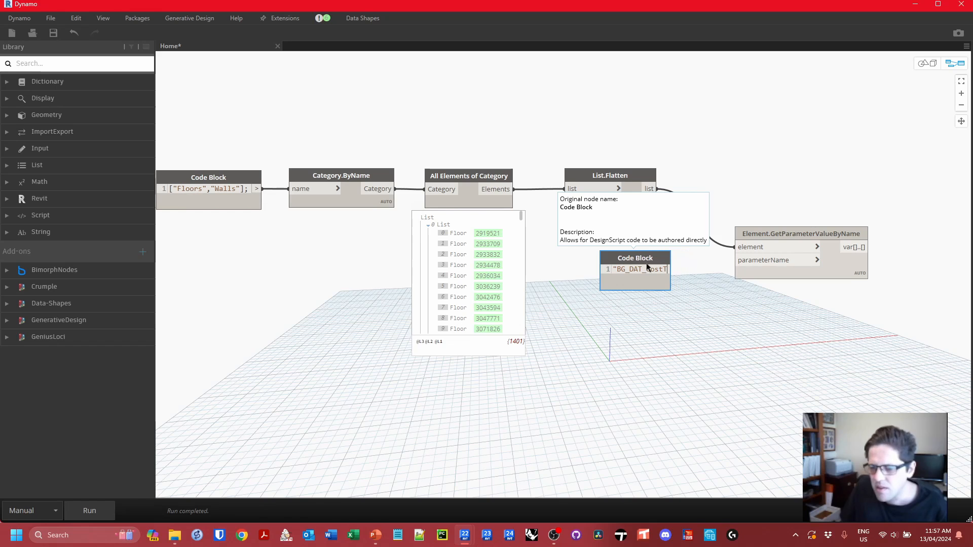
pyautogui.press('BackSpace')
pyautogui.click(742, 98)
# Check the takeoff parameter's exact name in the selected Revit wall's type properties, and return to the Dynamo graph.
pyautogui.moveTo(615, 4); pyautogui.dragTo(707, 304)
pyautogui.click(156, 139)
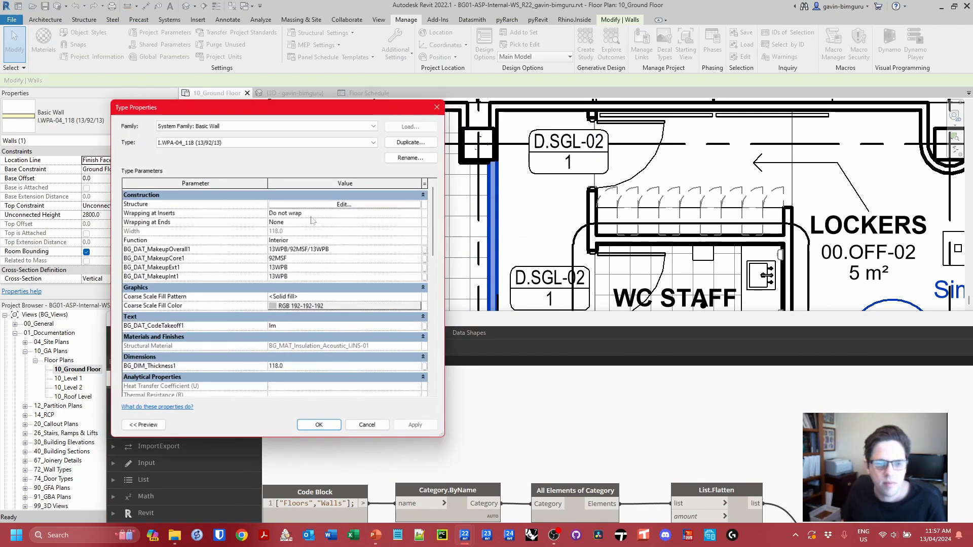
pyautogui.press('Escape')
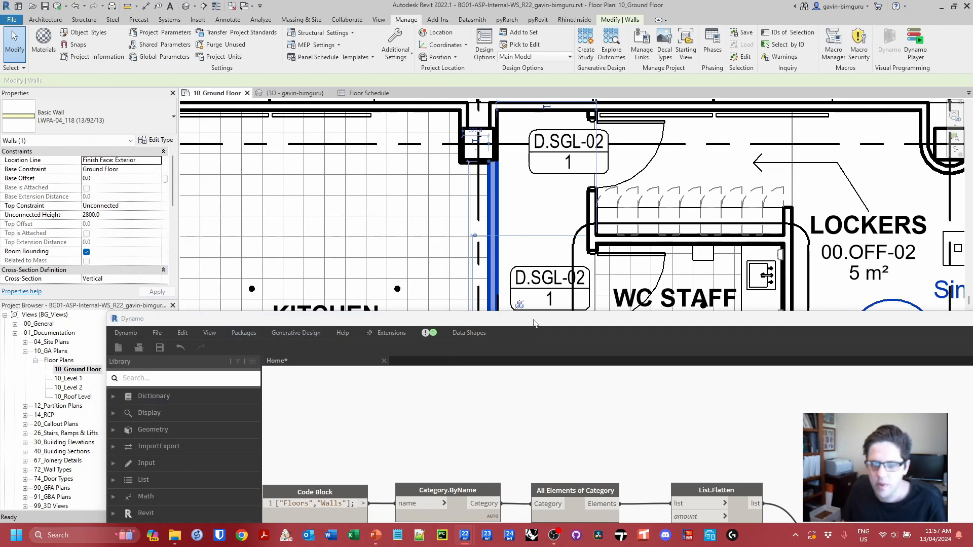
pyautogui.doubleClick(534, 320)
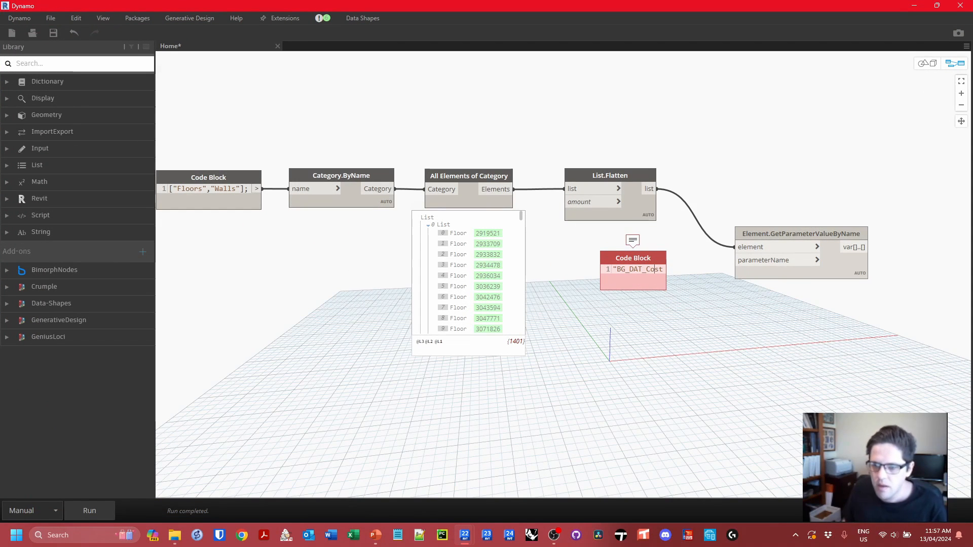
# Correct the code block to "BG_DAT_CodeTakeoff1"; and connect it to the parameterName input of Element.GetParameterValueByName.
pyautogui.press('BackSpace')
pyautogui.press('BackSpace')
pyautogui.write('deTakeo')
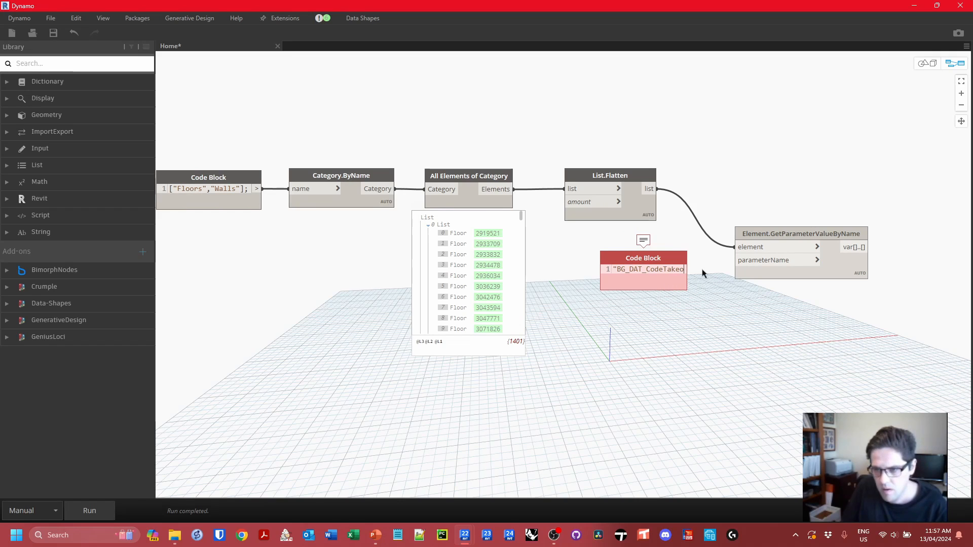
pyautogui.write('ff1";')
pyautogui.click(718, 280)
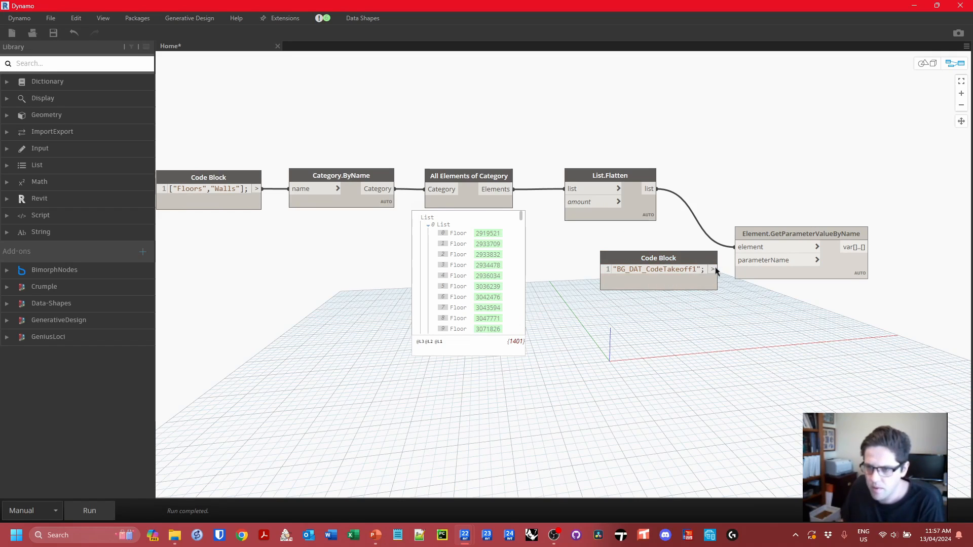
pyautogui.moveTo(713, 269); pyautogui.dragTo(736, 260)
pyautogui.moveTo(633, 280); pyautogui.dragTo(609, 284)
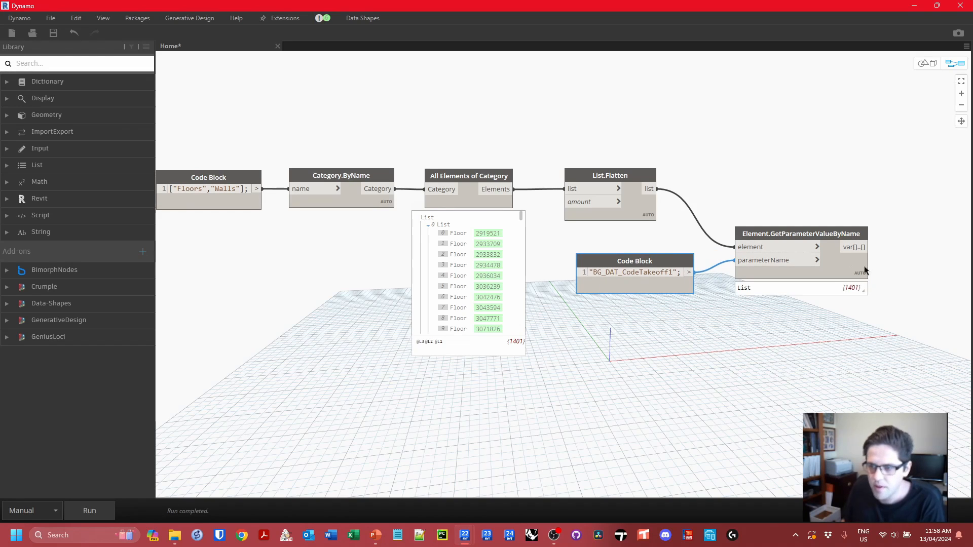
# Move the Element.GetParameterValueByName node and its code block lower in the graph, and duplicate the parameter node.
pyautogui.moveTo(891, 304); pyautogui.dragTo(741, 349)
pyautogui.hotkey('ctrl', 'c')
pyautogui.hotkey('ctrl', 'v')
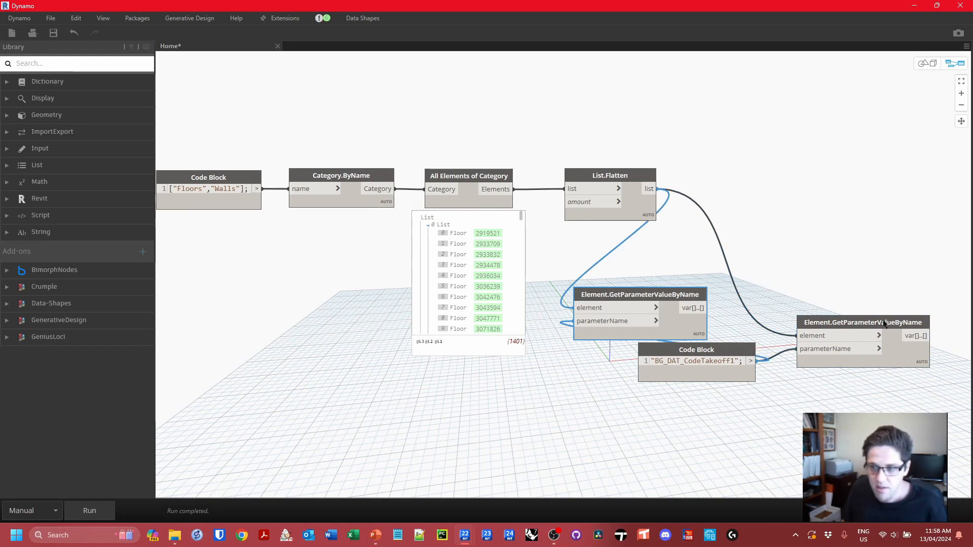
# Separate the two Element.GetParameterValueByName nodes, then duplicate the takeoff code block and set the copy to "Type";.
pyautogui.moveTo(690, 300); pyautogui.dragTo(893, 241)
pyautogui.moveTo(750, 351); pyautogui.dragTo(583, 260)
pyautogui.hotkey('ctrl', 'c')
pyautogui.hotkey('ctrl', 'v')
pyautogui.moveTo(679, 270); pyautogui.dragTo(587, 269)
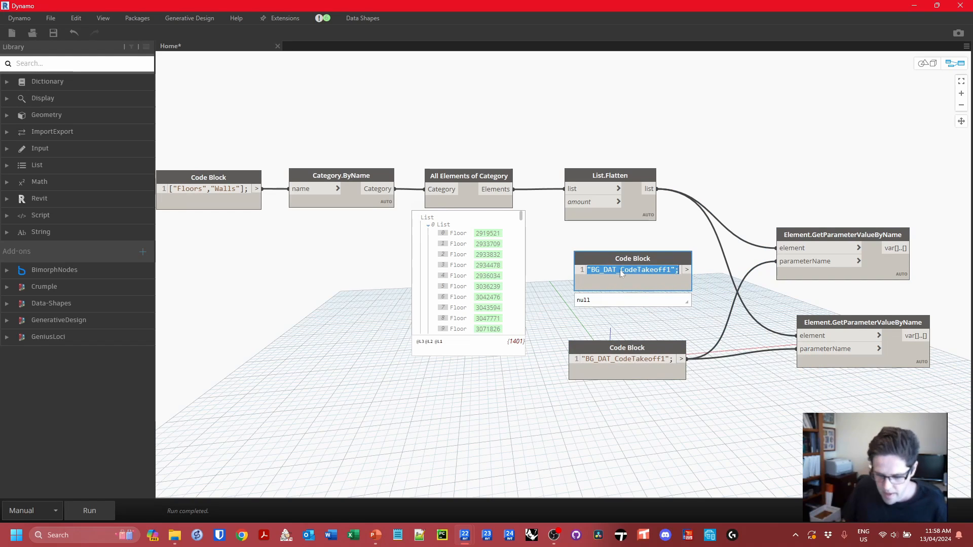
pyautogui.write('"Type"')
pyautogui.click(643, 261)
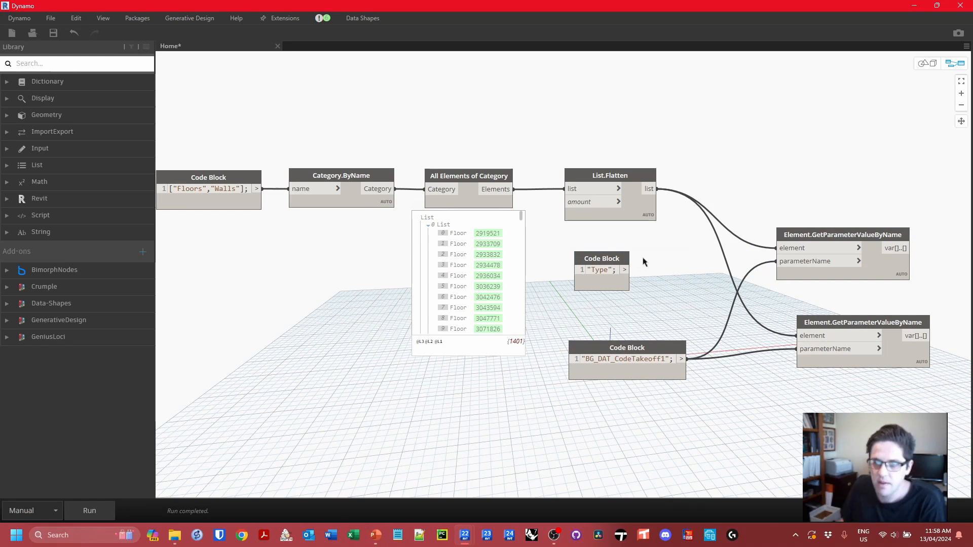
# Connect "Type" to the upper node's parameterName, feed that node's output into the lower node's element input, and check the returned values.
pyautogui.moveTo(626, 269); pyautogui.dragTo(776, 261)
pyautogui.moveTo(907, 248); pyautogui.dragTo(797, 335)
pyautogui.moveTo(926, 368); pyautogui.dragTo(756, 349, button='middle')
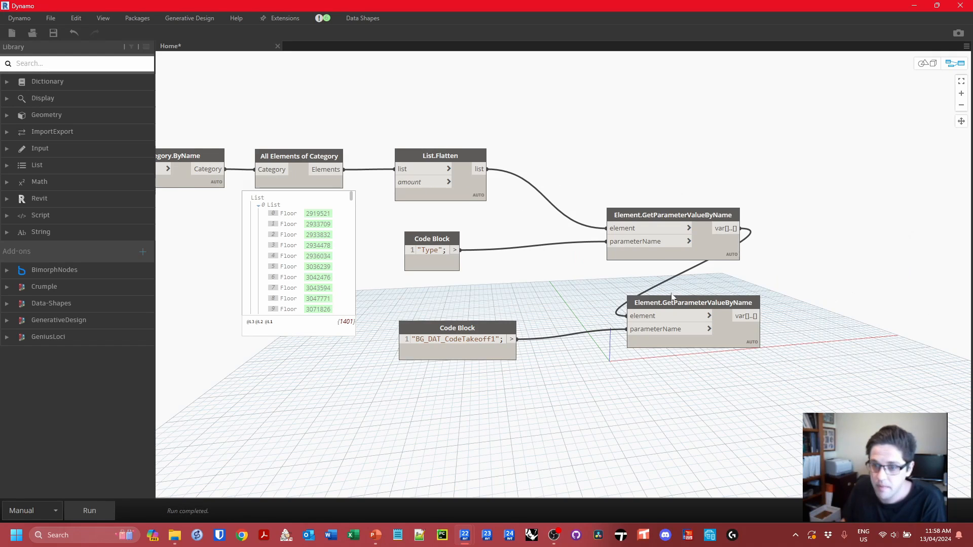
pyautogui.click(750, 332)
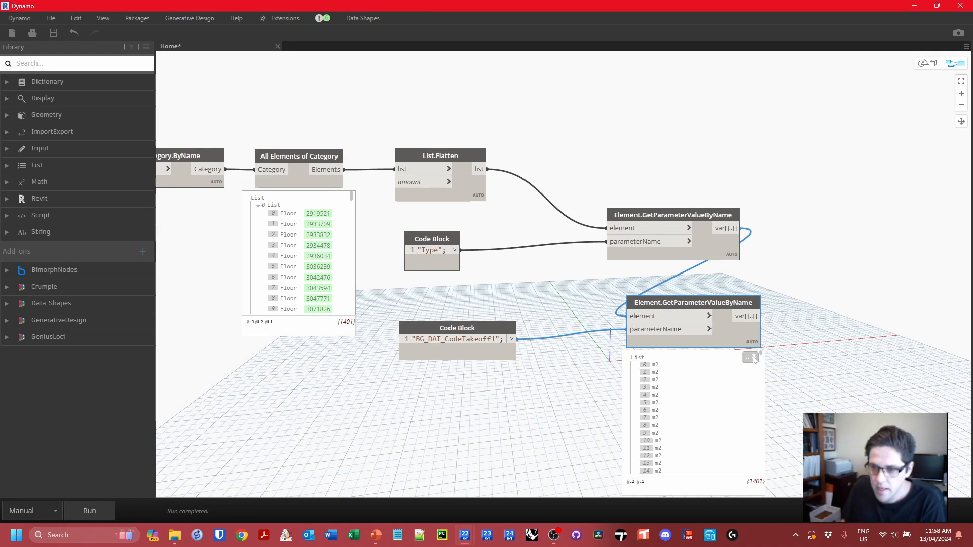
pyautogui.moveTo(765, 366); pyautogui.dragTo(766, 413)
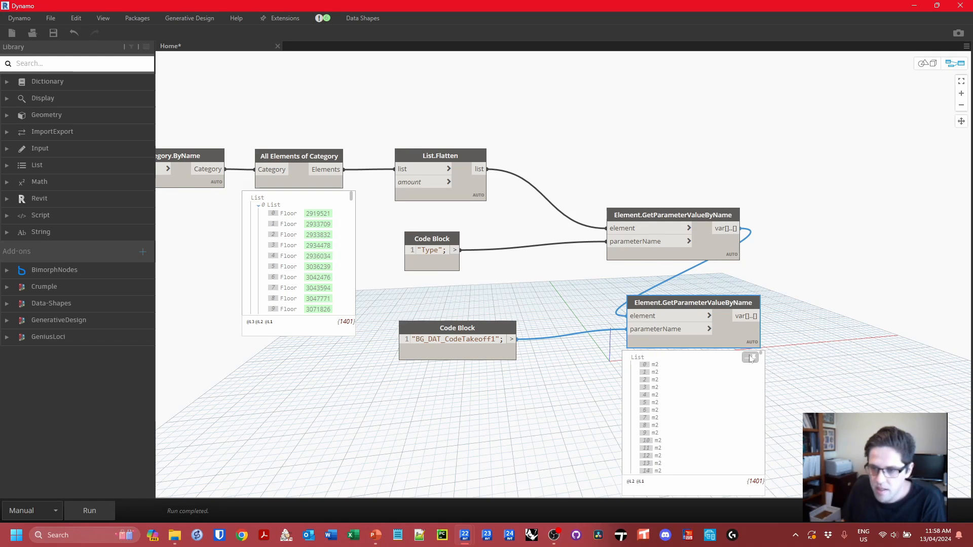
# Rearrange the BG_DAT_CodeTakeoff1 code block and both Element.GetParameterValueByName nodes so the chain reads in order.
pyautogui.moveTo(494, 327); pyautogui.dragTo(555, 325)
pyautogui.moveTo(639, 217); pyautogui.dragTo(542, 224)
pyautogui.moveTo(674, 302); pyautogui.dragTo(726, 286)
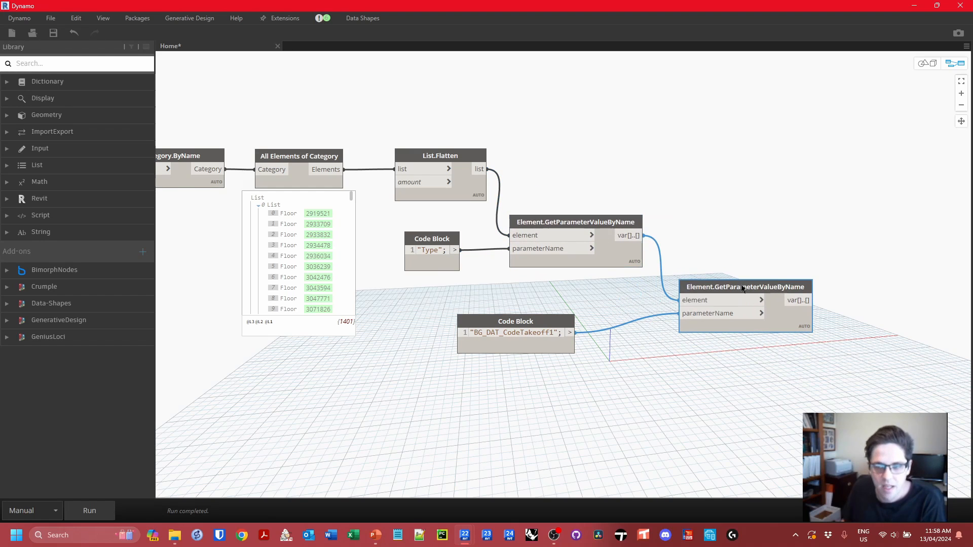
pyautogui.moveTo(574, 320); pyautogui.dragTo(615, 307)
# Add a List.FilterByBoolMask node at the far end of the graph and connect List.Flatten's output to its list input.
pyautogui.click(676, 162)
pyautogui.moveTo(686, 162); pyautogui.dragTo(560, 175, button='right')
pyautogui.write('bool')
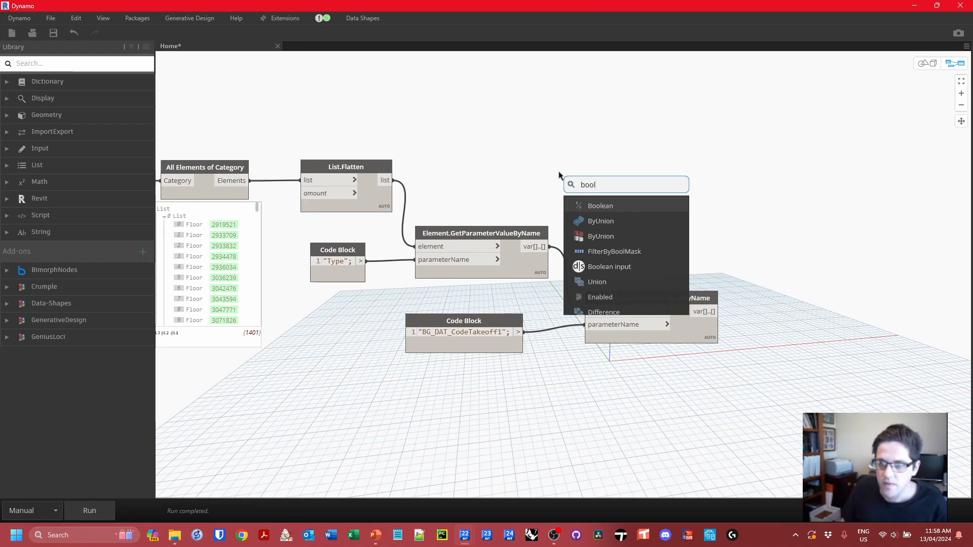
pyautogui.click(669, 252)
pyautogui.moveTo(689, 261); pyautogui.dragTo(829, 174)
pyautogui.click(556, 169)
pyautogui.click(800, 182)
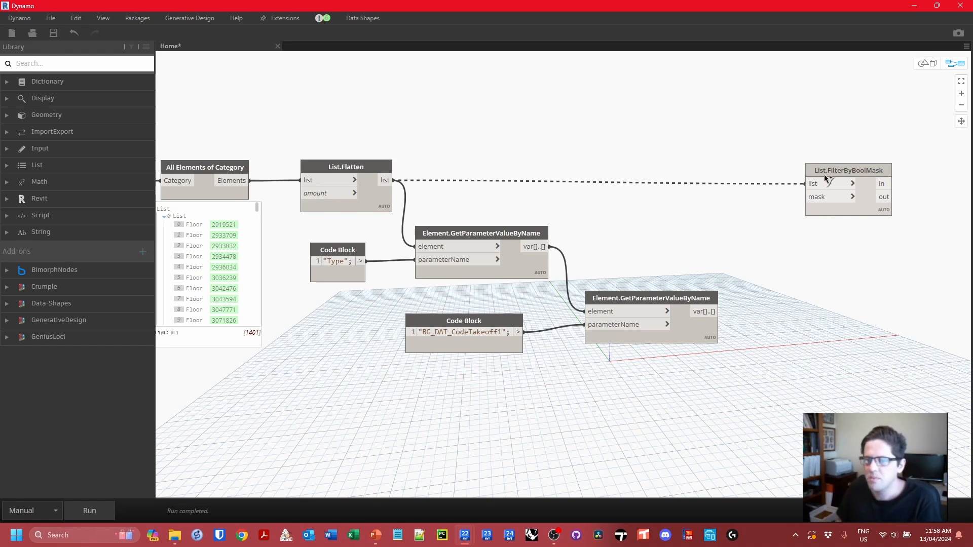
pyautogui.moveTo(836, 171); pyautogui.dragTo(850, 168)
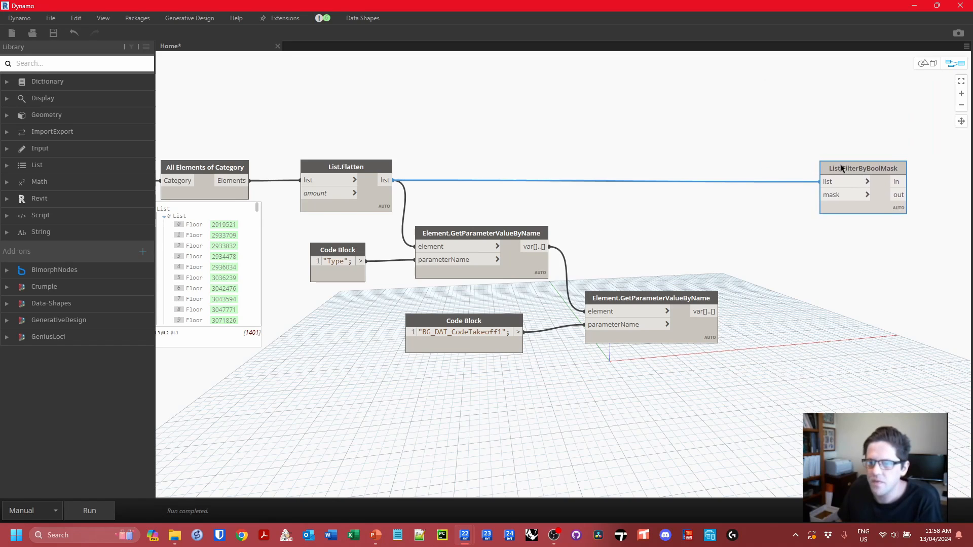
pyautogui.moveTo(631, 294); pyautogui.dragTo(644, 302)
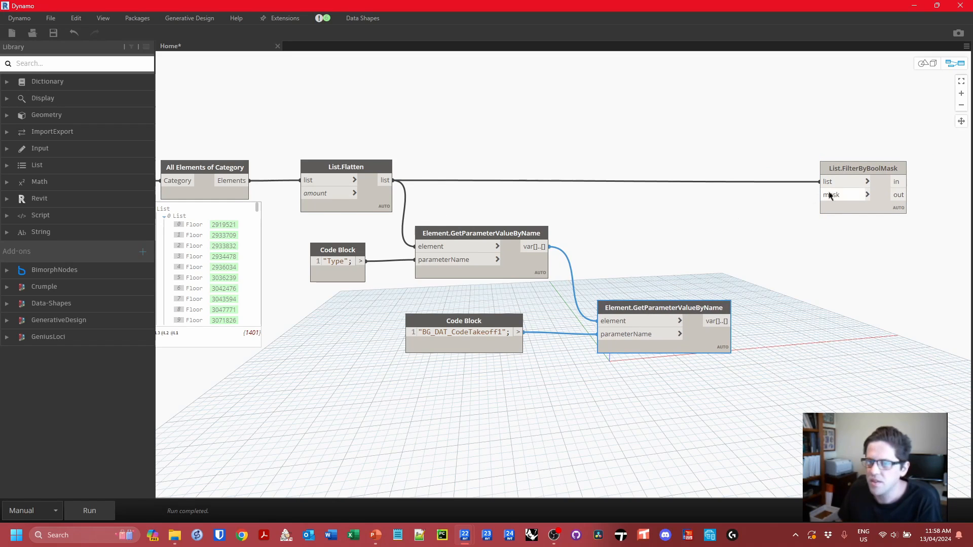
# Create a code block with the two comparison lines tr == "lm"; and tr == "m2";.
pyautogui.doubleClick(797, 283)
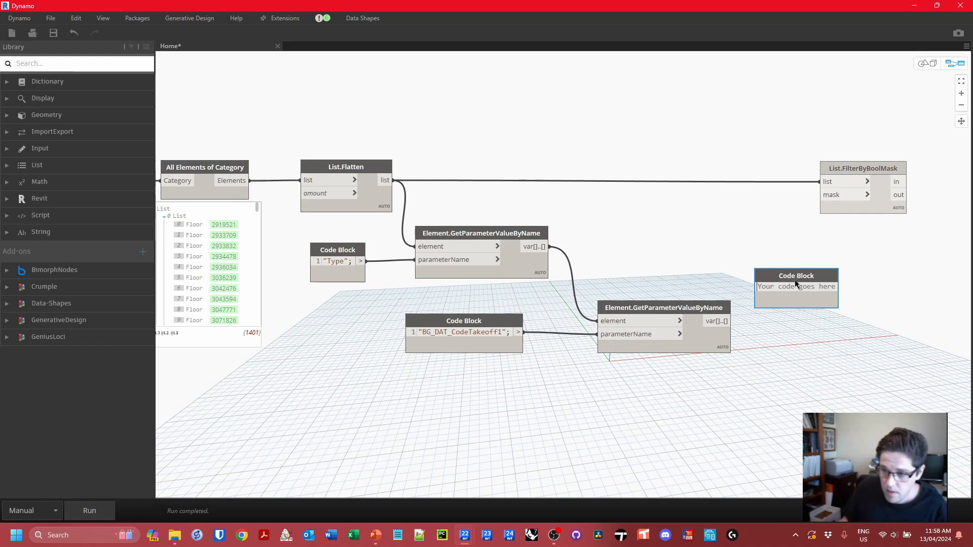
pyautogui.write('t')
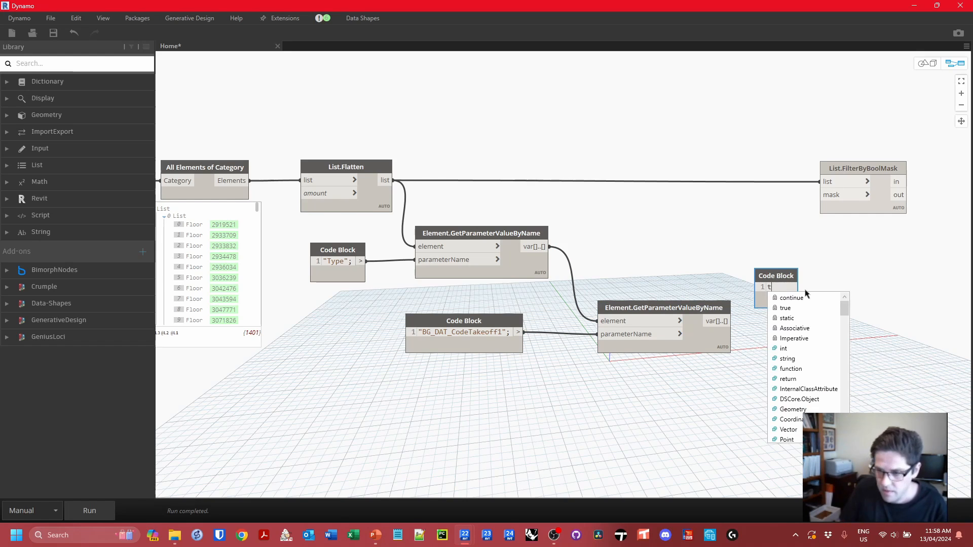
pyautogui.write('r == "1m";')
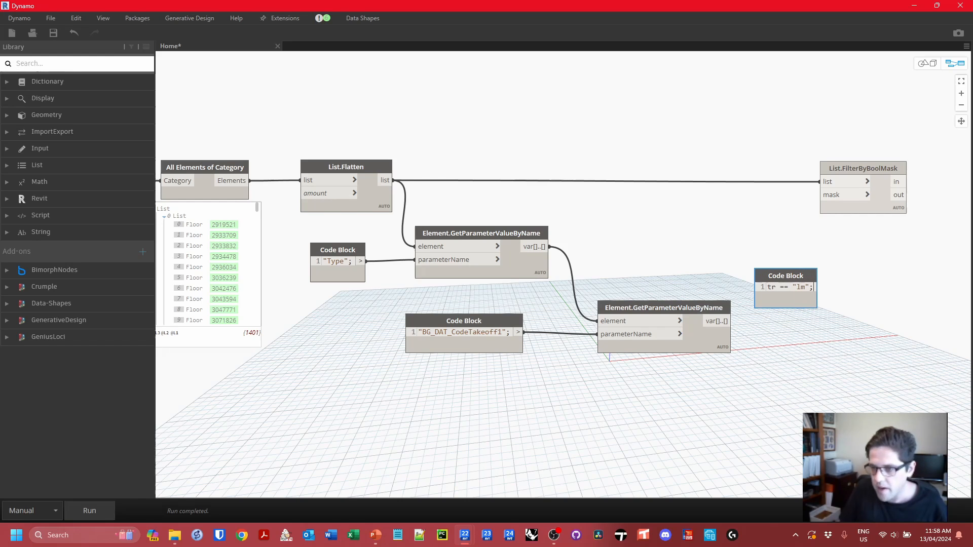
pyautogui.press('Return')
pyautogui.write('tr == "m2')
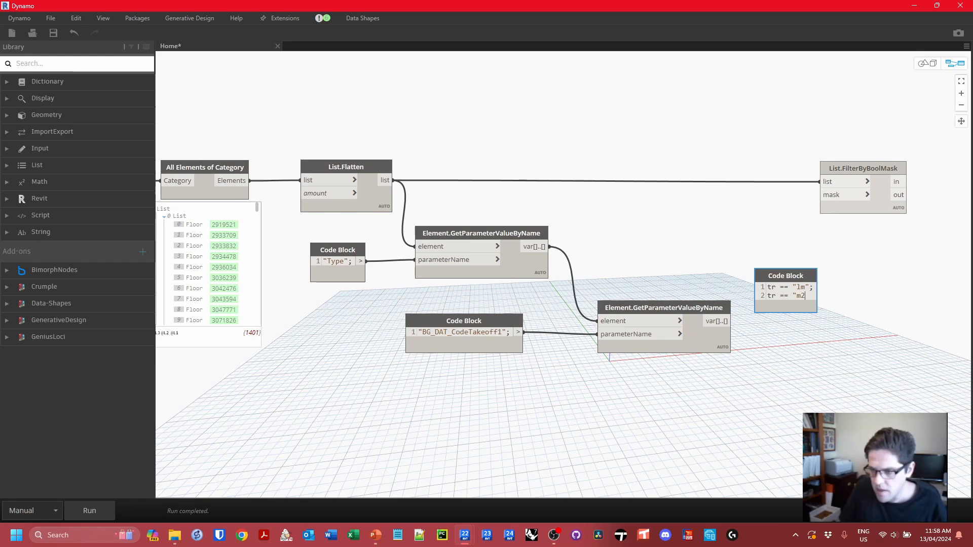
pyautogui.click(844, 264)
# Connect the takeoff codes to tr and the "lm" comparison to the filter's mask input, then inspect the filtered elements.
pyautogui.moveTo(796, 276); pyautogui.dragTo(814, 292)
pyautogui.moveTo(724, 321); pyautogui.dragTo(798, 282)
pyautogui.moveTo(853, 297); pyautogui.dragTo(827, 194)
pyautogui.moveTo(798, 189); pyautogui.dragTo(623, 171, button='middle')
pyautogui.moveTo(708, 147); pyautogui.dragTo(814, 151)
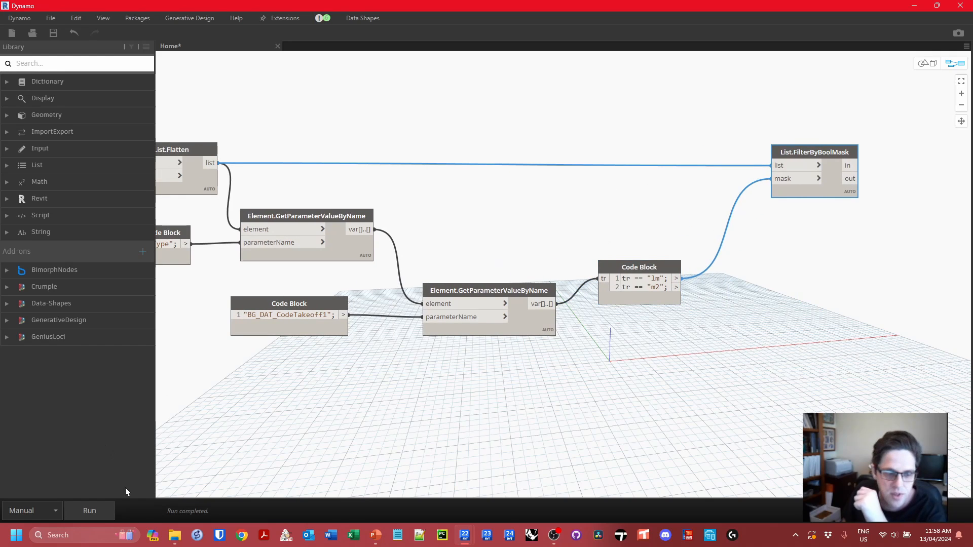
pyautogui.moveTo(851, 206)
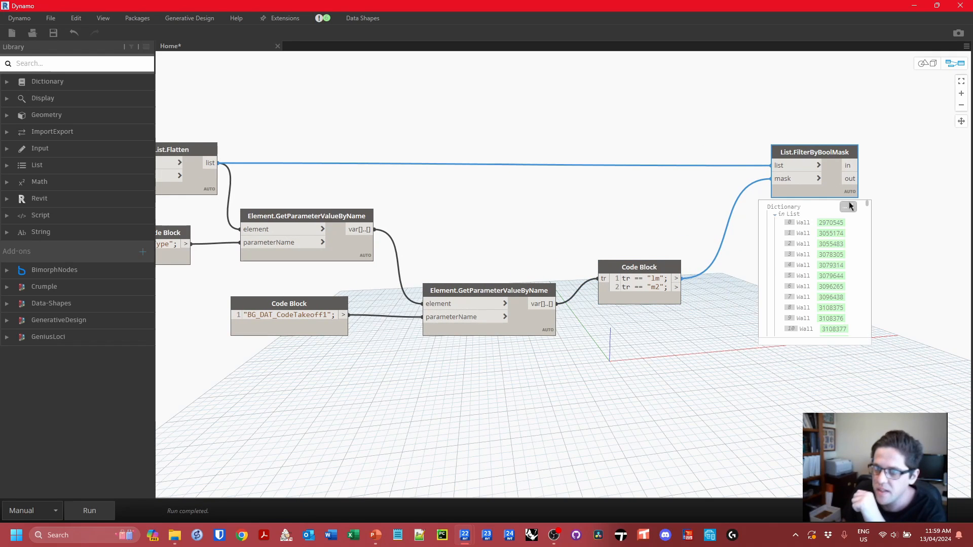
pyautogui.scroll(-20, 857, 258)
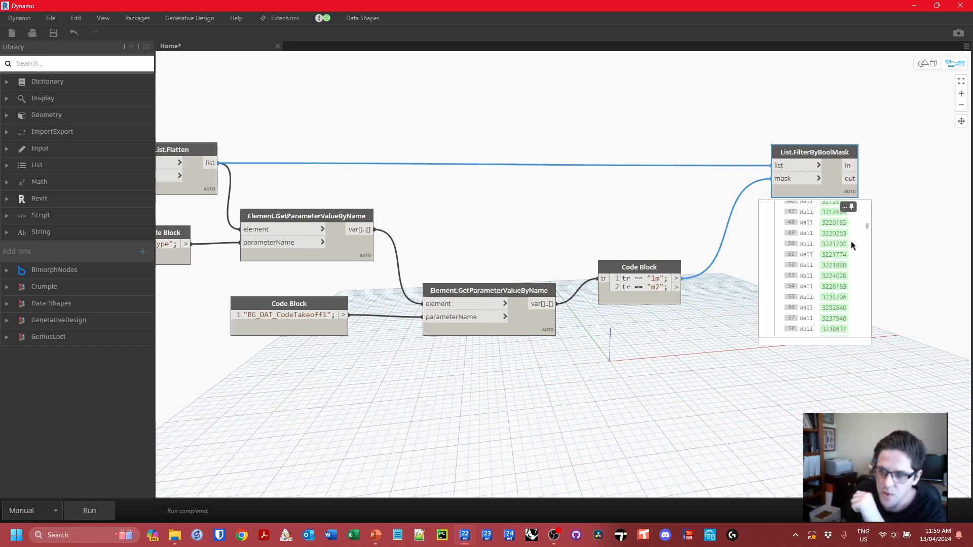
pyautogui.scroll(-2, 853, 245)
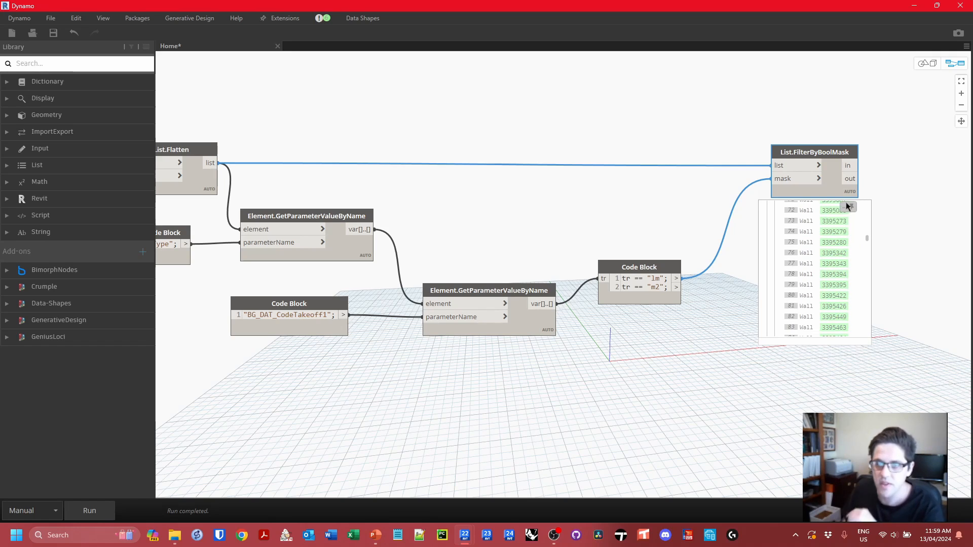
# Duplicate the List.FilterByBoolMask node beneath the original, connect the "m2" comparison to its mask input, and run the graph.
pyautogui.moveTo(660, 263); pyautogui.dragTo(669, 216)
pyautogui.hotkey('ctrl', 'v')
pyautogui.moveTo(899, 175); pyautogui.dragTo(780, 286)
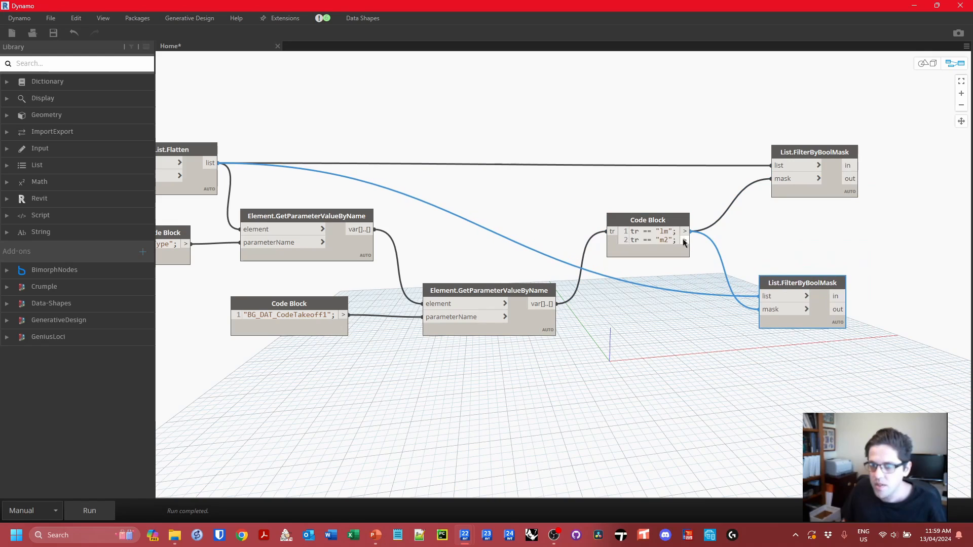
pyautogui.click(775, 311)
pyautogui.click(99, 503)
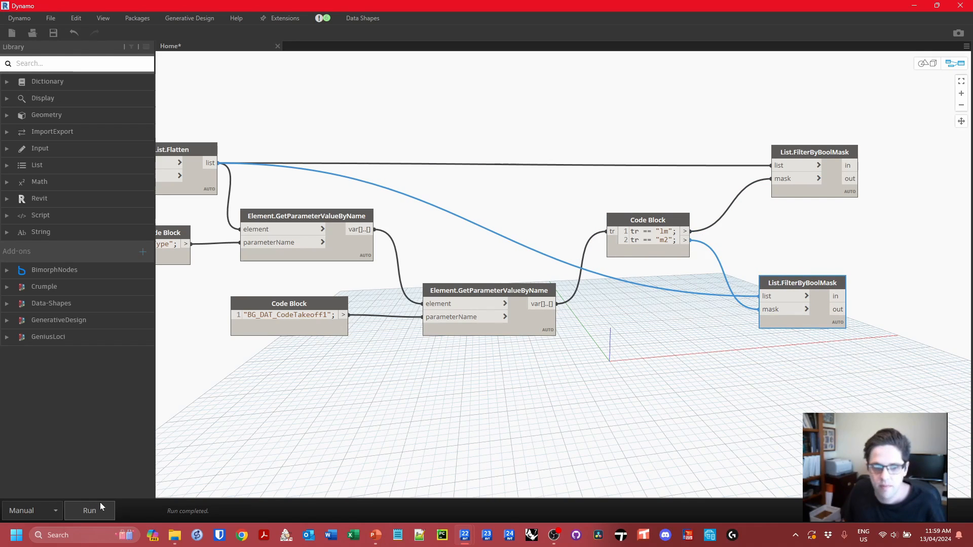
pyautogui.moveTo(840, 336)
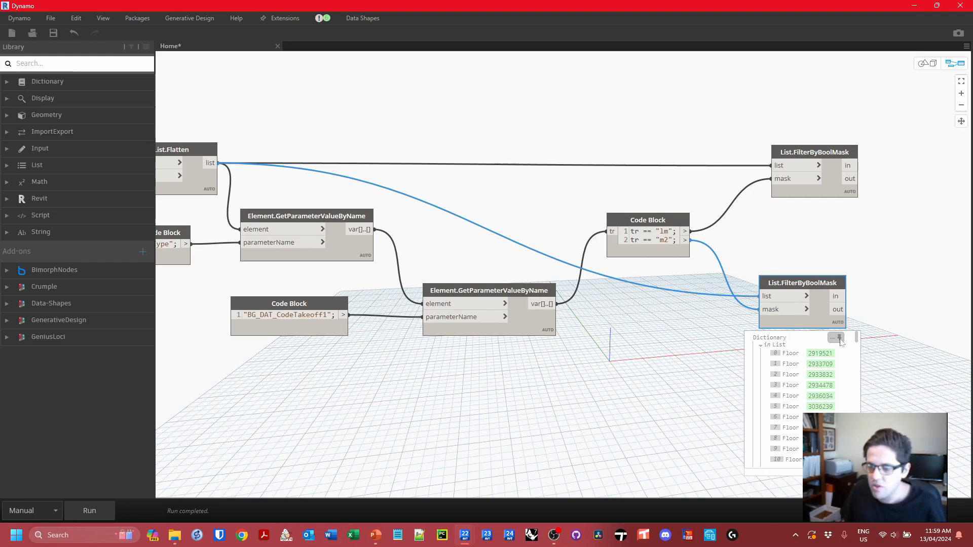
pyautogui.moveTo(811, 283); pyautogui.dragTo(829, 276)
# Duplicate the BG_DAT_CodeTakeoff1 code block with its Element.GetParameterValueByName node and place the copies directly below the originals.
pyautogui.click(625, 337)
pyautogui.moveTo(601, 354); pyautogui.dragTo(644, 337, button='middle')
pyautogui.moveTo(542, 276); pyautogui.dragTo(529, 273)
pyautogui.moveTo(361, 286); pyautogui.dragTo(370, 282)
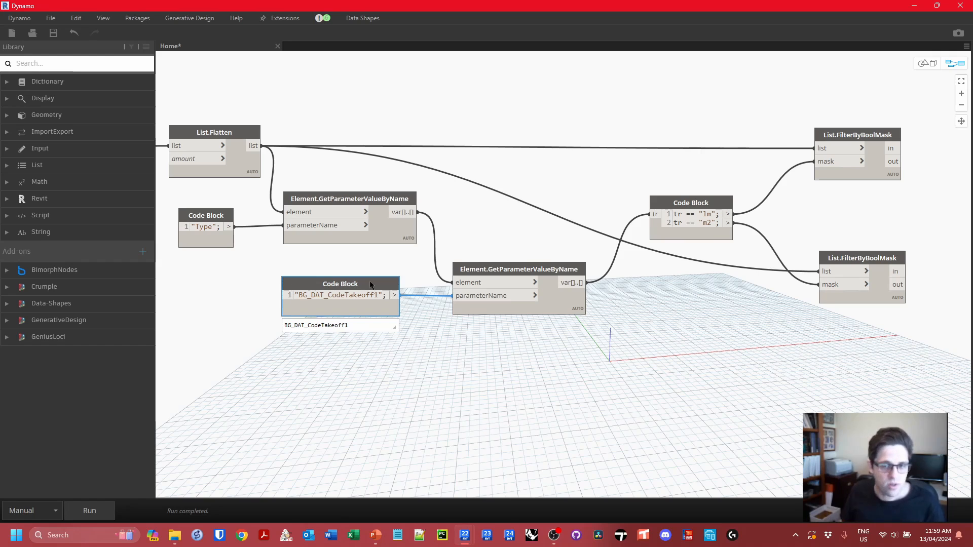
pyautogui.keyDown('shift'); pyautogui.click(512, 304); pyautogui.keyUp('shift')
pyautogui.hotkey('ctrl', 'c')
pyautogui.hotkey('ctrl', 'v')
pyautogui.moveTo(632, 298); pyautogui.dragTo(301, 353)
# Change the duplicated code block's parameter name to "Cost"; and run the graph.
pyautogui.moveTo(376, 361); pyautogui.dragTo(317, 362)
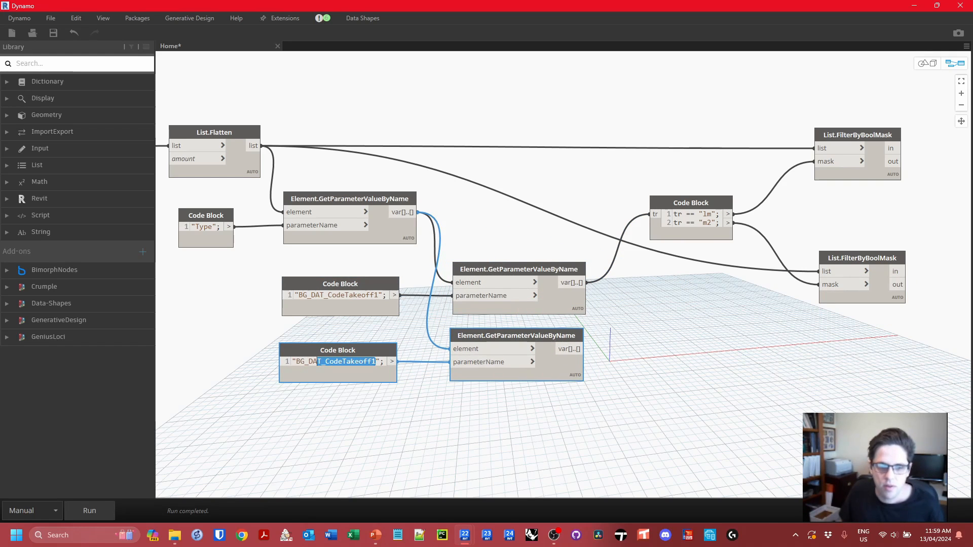
pyautogui.write('Cost')
pyautogui.click(188, 472)
pyautogui.click(106, 510)
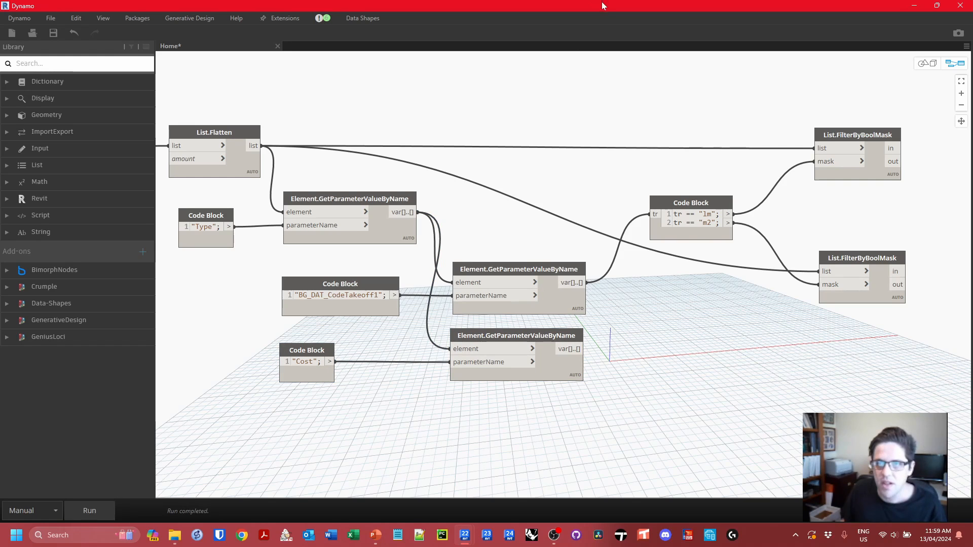
# In Revit, set the Cost of wall type I.WPA-04_118 (13/92/13) to 80 and return to the Dynamo graph.
pyautogui.moveTo(603, 5); pyautogui.dragTo(649, 311)
pyautogui.click(483, 211)
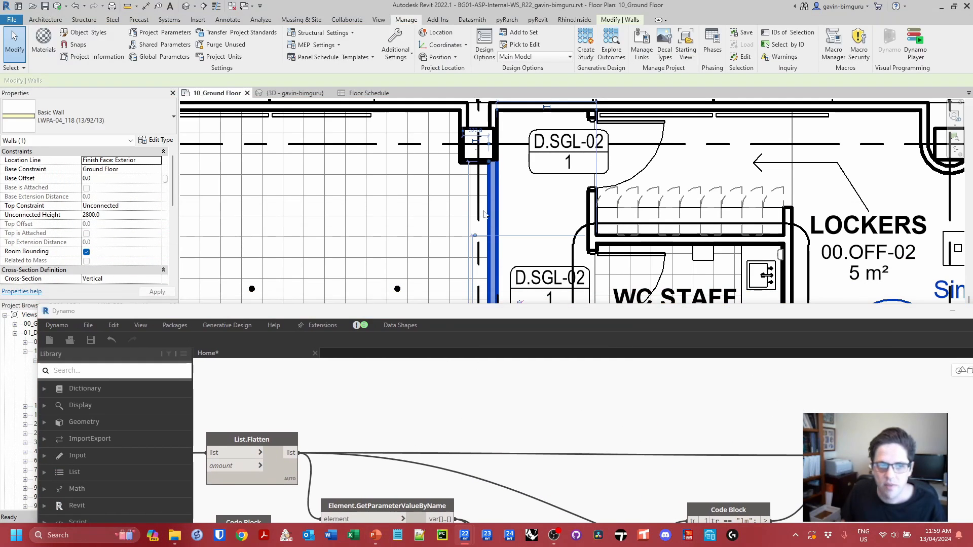
pyautogui.click(157, 142)
pyautogui.scroll(-10, 291, 284)
pyautogui.click(291, 292)
pyautogui.write('80')
pyautogui.press('Return')
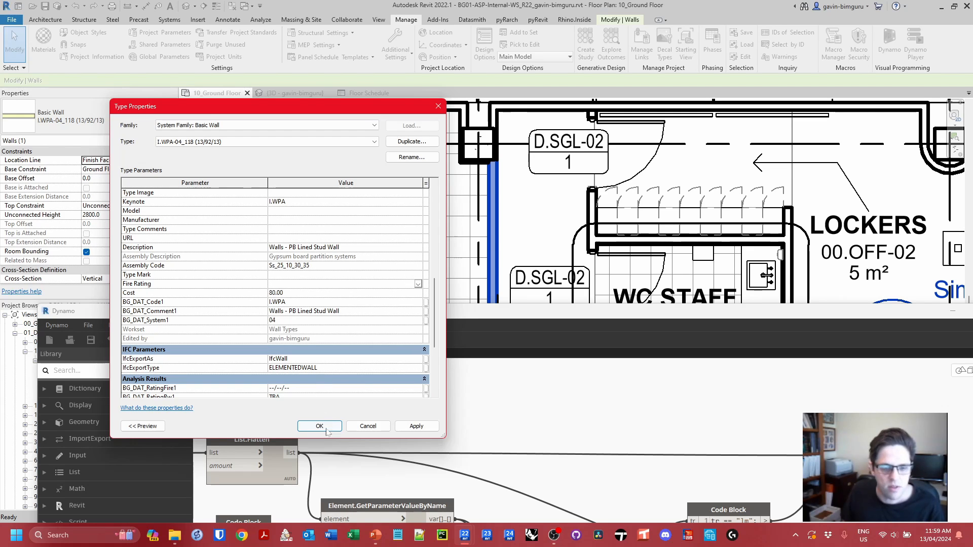
pyautogui.click(320, 427)
pyautogui.doubleClick(470, 310)
# Duplicate the "lm" List.FilterByBoolMask node, place the copy beneath it, and connect the Cost values to its list input.
pyautogui.moveTo(669, 234); pyautogui.dragTo(572, 225, button='middle')
pyautogui.moveTo(765, 254); pyautogui.dragTo(768, 266)
pyautogui.moveTo(628, 194); pyautogui.dragTo(627, 181)
pyautogui.click(733, 133)
pyautogui.hotkey('ctrl', 'c')
pyautogui.hotkey('ctrl', 'v')
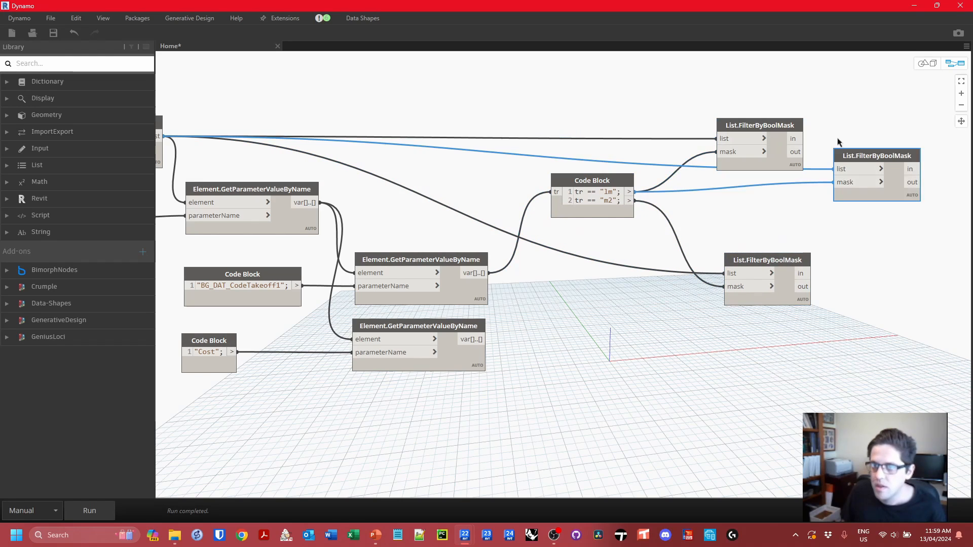
pyautogui.moveTo(790, 152); pyautogui.dragTo(735, 199)
pyautogui.moveTo(480, 339); pyautogui.dragTo(768, 186)
# Duplicate the cost filter node beneath the "m2" element filter and connect the "m2" comparison to its mask input.
pyautogui.hotkey('ctrl', 'c')
pyautogui.hotkey('ctrl', 'v')
pyautogui.moveTo(849, 184); pyautogui.dragTo(770, 320)
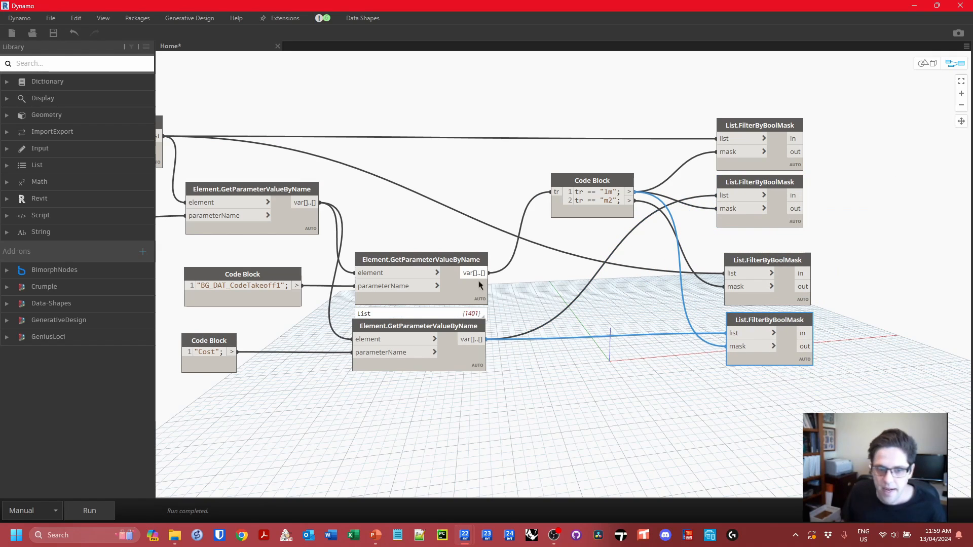
pyautogui.moveTo(627, 203)
pyautogui.moveTo(628, 202); pyautogui.dragTo(728, 347)
pyautogui.moveTo(755, 325); pyautogui.dragTo(540, 339, button='middle')
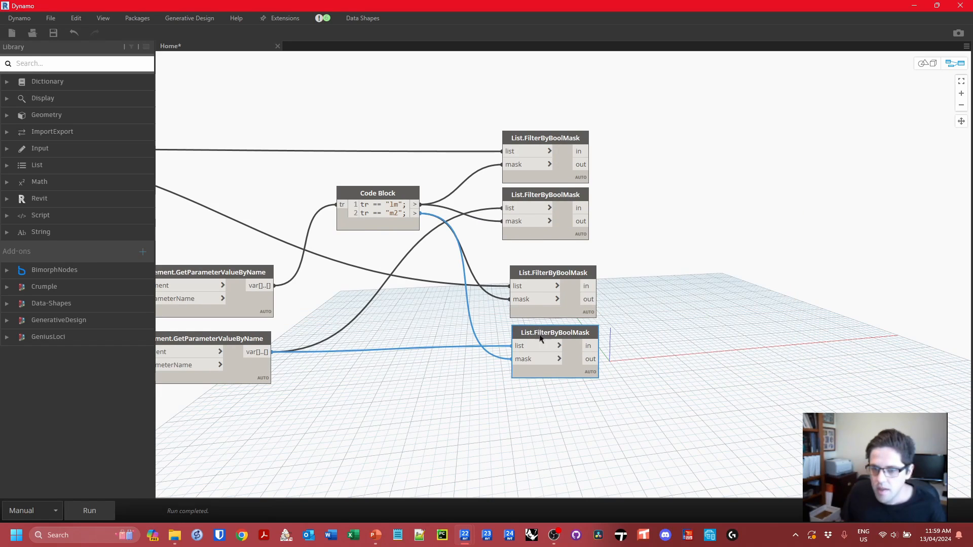
pyautogui.moveTo(540, 335); pyautogui.dragTo(539, 344)
pyautogui.moveTo(552, 277); pyautogui.dragTo(550, 282)
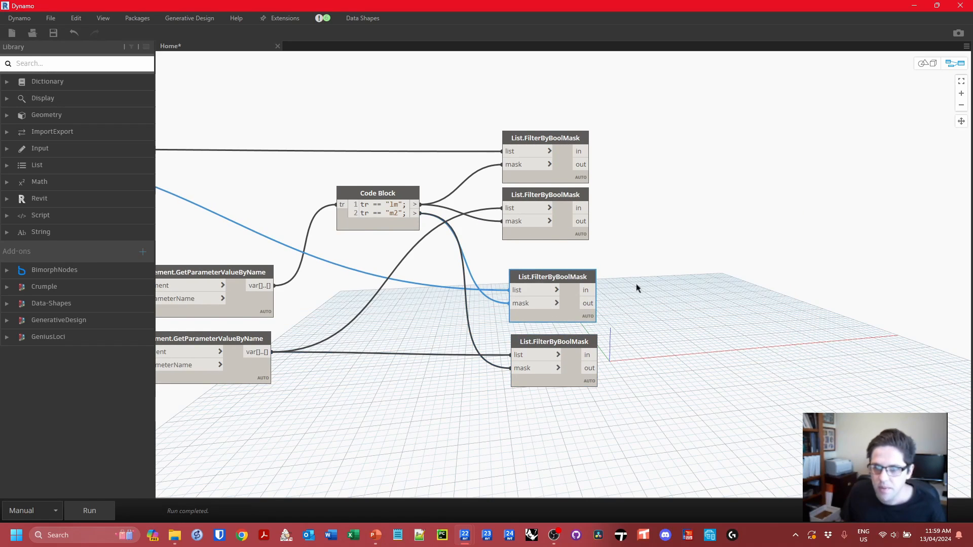
# Add an Element.GetParameterValueByName node and connect the "lm" element filter's in output to its element input.
pyautogui.moveTo(637, 288); pyautogui.dragTo(543, 274, button='middle')
pyautogui.rightClick(543, 274)
pyautogui.write('getpara')
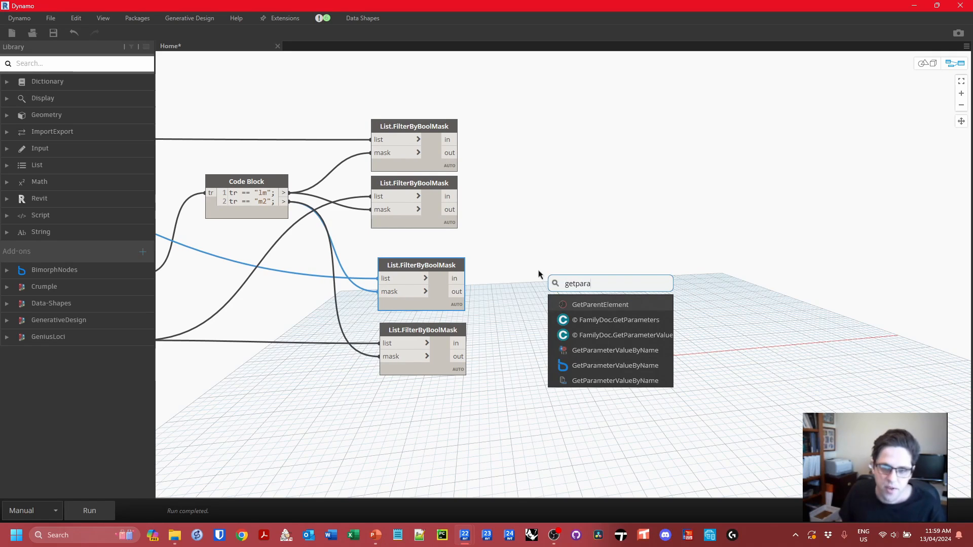
pyautogui.click(627, 348)
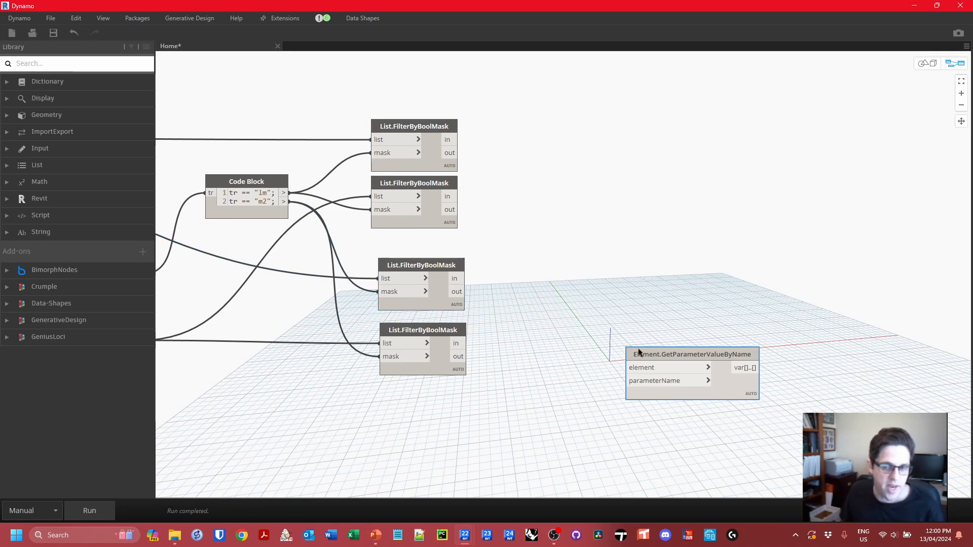
pyautogui.moveTo(639, 352); pyautogui.dragTo(620, 163)
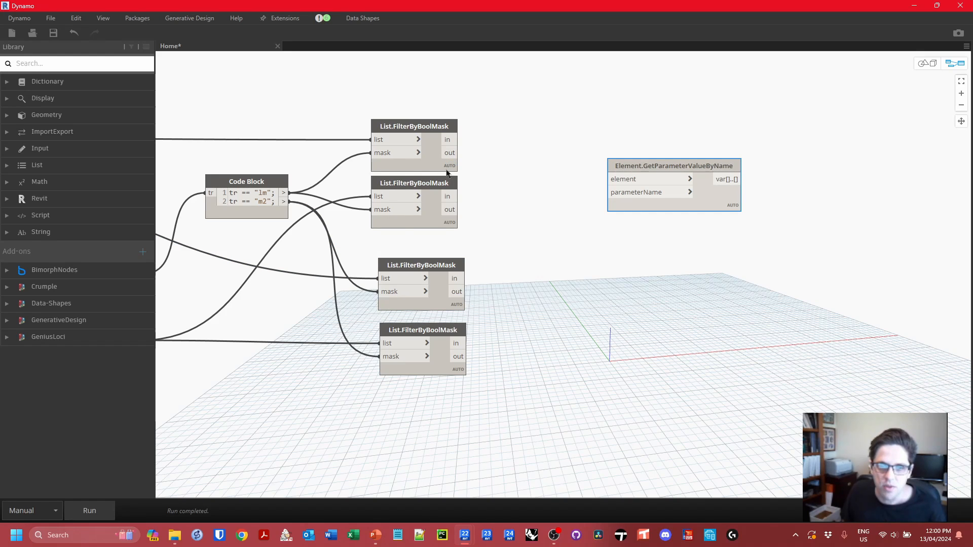
pyautogui.moveTo(441, 183); pyautogui.dragTo(440, 193)
pyautogui.moveTo(459, 139); pyautogui.dragTo(640, 160)
# Create a "Length"; code block and connect it to the new node's parameterName input.
pyautogui.doubleClick(576, 119)
pyautogui.write('"')
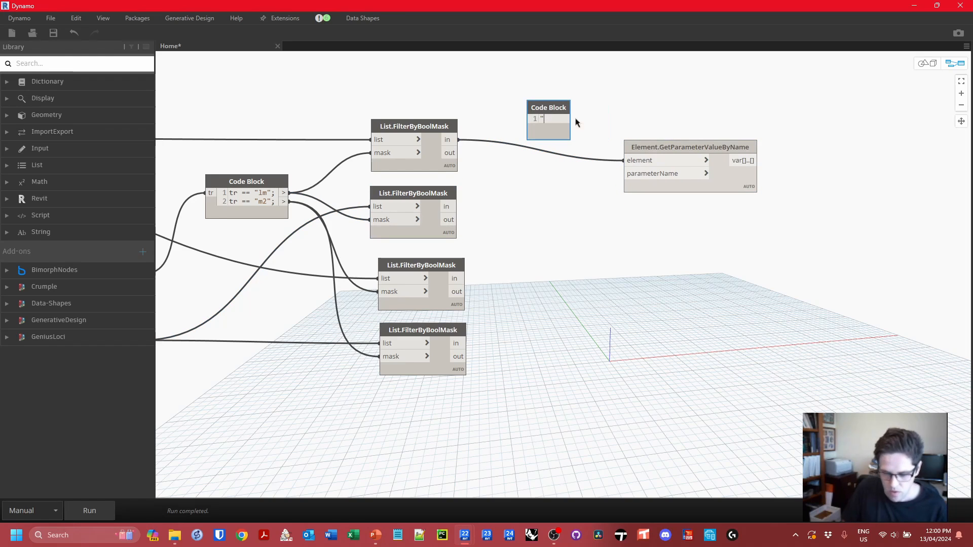
pyautogui.write('Length";')
pyautogui.click(584, 121)
pyautogui.moveTo(641, 172); pyautogui.dragTo(640, 173)
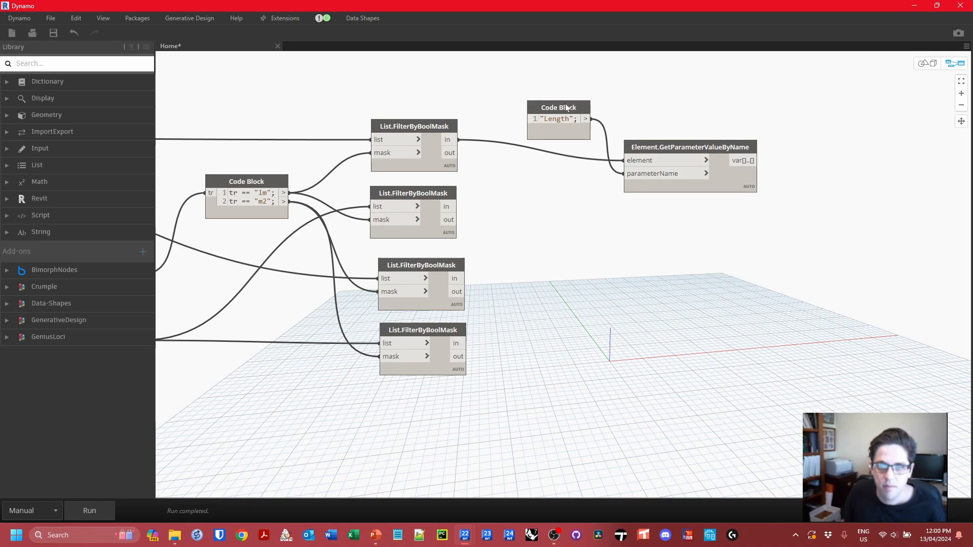
# Rearrange the "Length" code block and the Element.GetParameterValueByName node beside the "lm" filters, freeing space after them.
pyautogui.moveTo(566, 107); pyautogui.dragTo(557, 167)
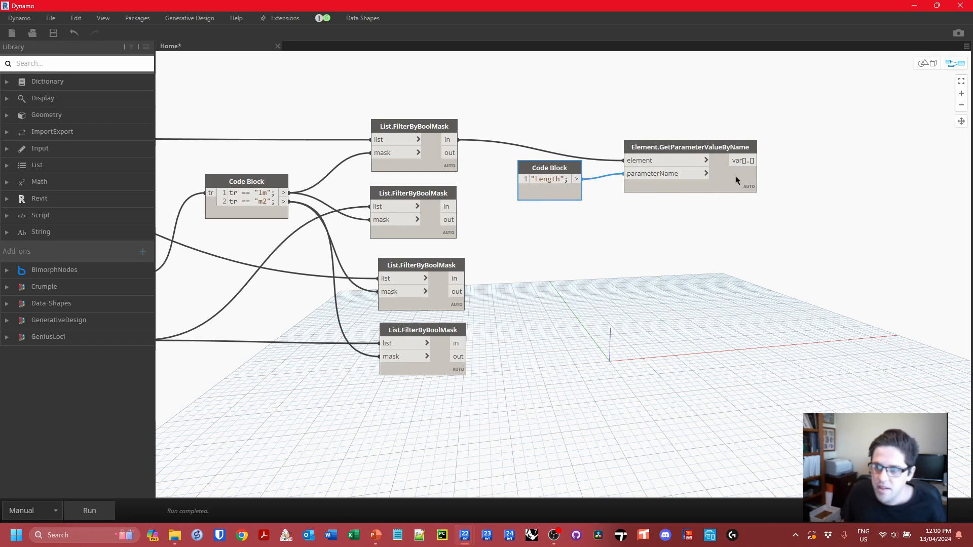
pyautogui.moveTo(749, 202)
pyautogui.moveTo(555, 169); pyautogui.dragTo(526, 173)
pyautogui.moveTo(667, 151); pyautogui.dragTo(627, 142)
# Add an l/1000; code block, connect the length parameter values to its l input, and align the length nodes.
pyautogui.doubleClick(768, 158)
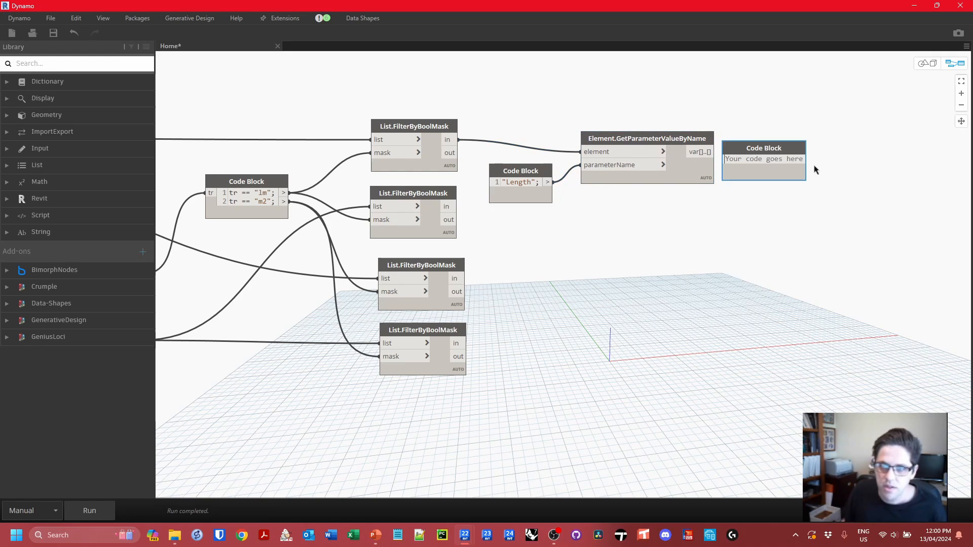
pyautogui.write('1/')
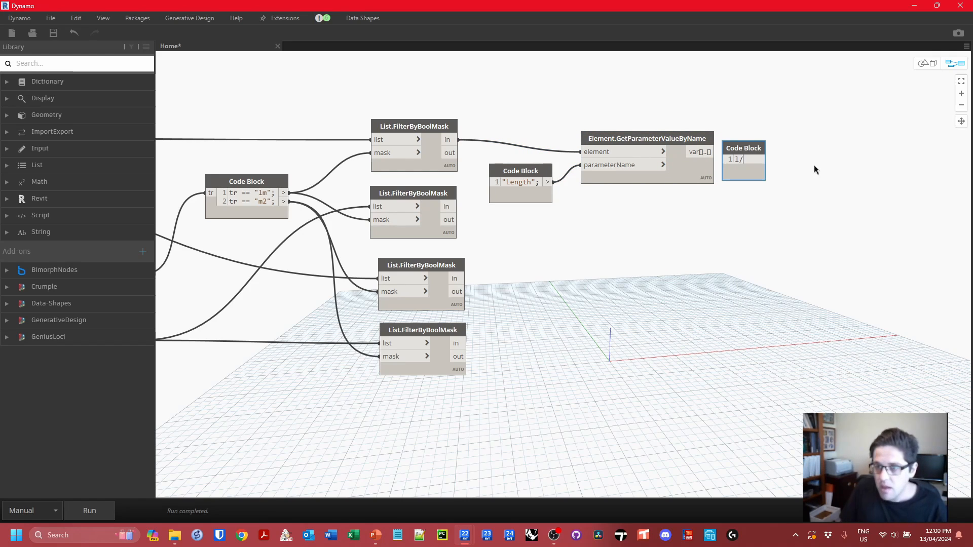
pyautogui.write('1000')
pyautogui.click(814, 165)
pyautogui.click(702, 151)
pyautogui.moveTo(740, 147); pyautogui.dragTo(746, 143)
pyautogui.click(730, 152)
pyautogui.moveTo(824, 195); pyautogui.dragTo(535, 142)
pyautogui.moveTo(619, 136); pyautogui.dragTo(628, 141)
# Add a multiplication node, connect the l/1000 result to x and the "lm" filtered costs to y, and run the graph.
pyautogui.rightClick(669, 219)
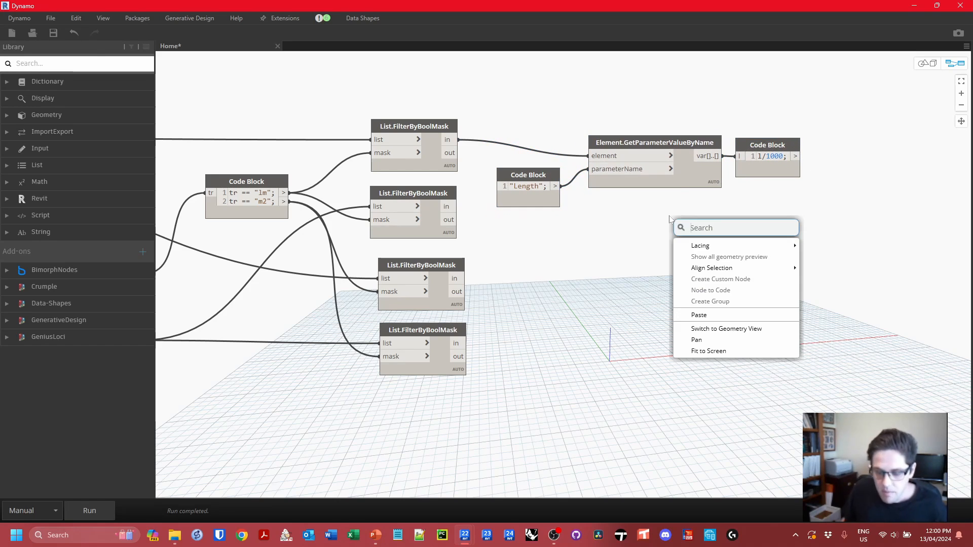
pyautogui.write('*')
pyautogui.press('Return')
pyautogui.moveTo(719, 227); pyautogui.dragTo(866, 173)
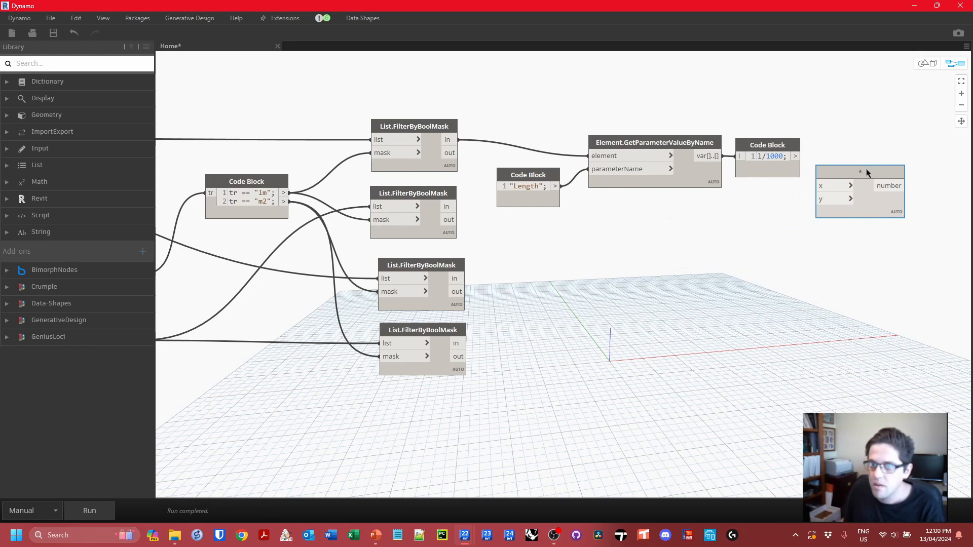
pyautogui.click(794, 156)
pyautogui.click(818, 186)
pyautogui.click(457, 206)
pyautogui.click(819, 198)
pyautogui.moveTo(847, 172); pyautogui.dragTo(865, 177)
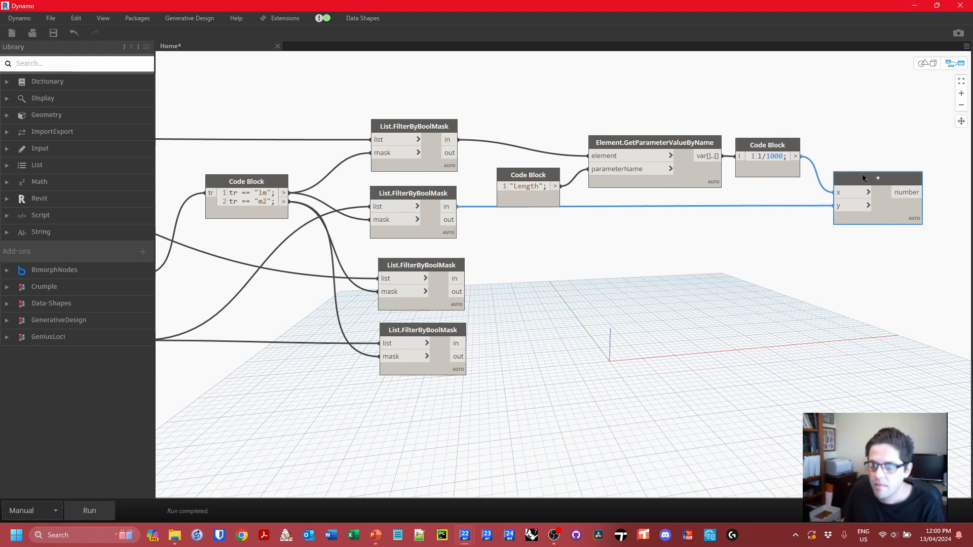
pyautogui.click(89, 511)
pyautogui.moveTo(915, 236)
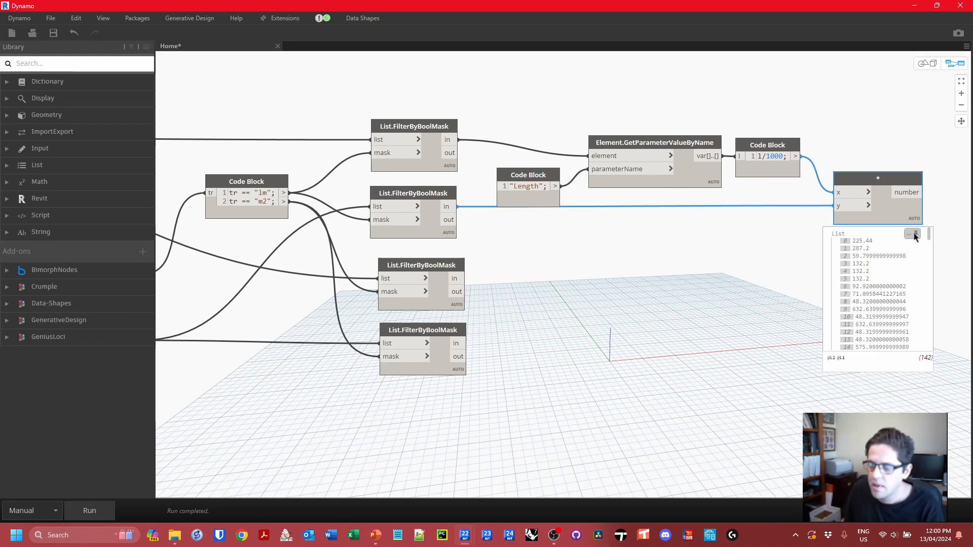
# Add a Math.Sum node, connect the multiplication result to its values input, and run the graph.
pyautogui.moveTo(936, 230); pyautogui.dragTo(639, 223, button='middle')
pyautogui.rightClick(699, 195)
pyautogui.write('sum')
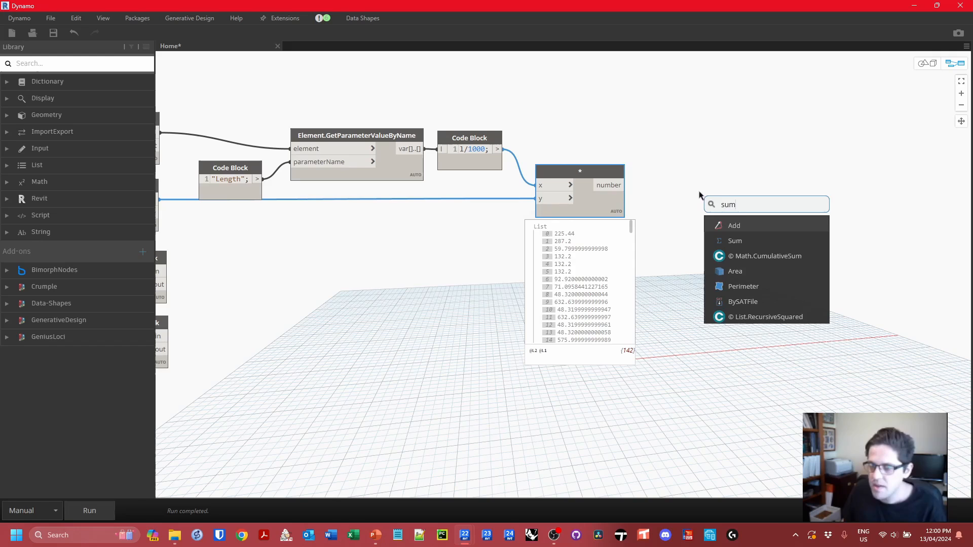
pyautogui.click(741, 241)
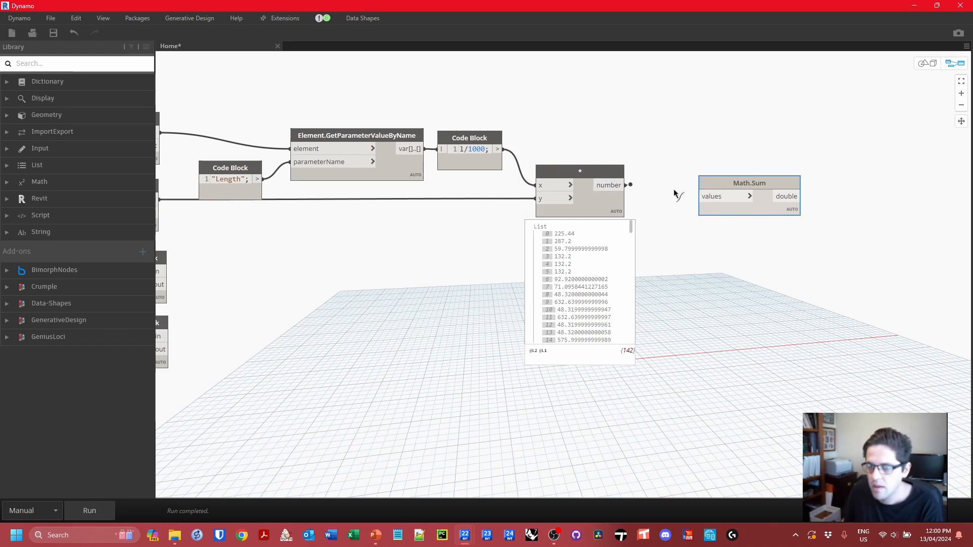
pyautogui.moveTo(695, 176); pyautogui.dragTo(684, 174)
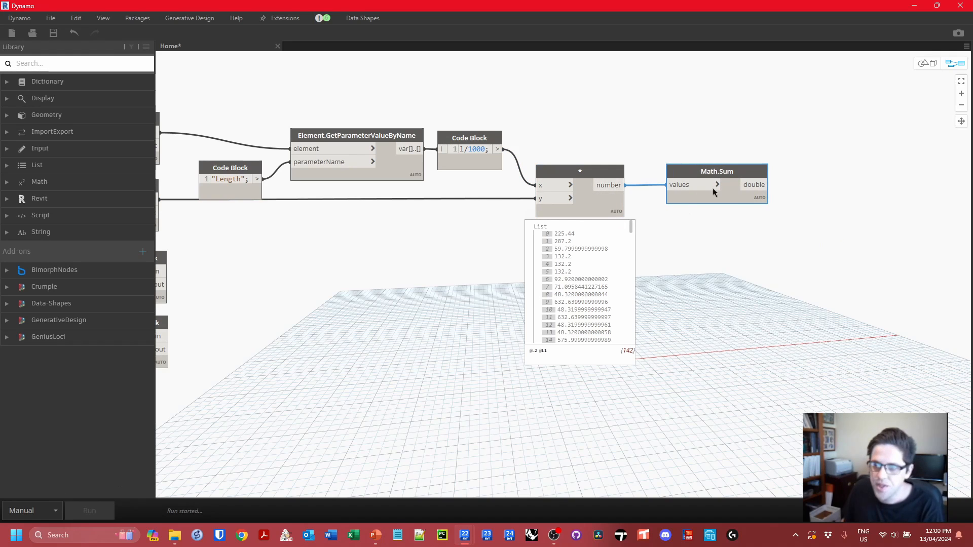
pyautogui.click(619, 227)
# Duplicate the length-cost node chain beneath the original and connect the "m2" element filter's in output to the copied element input.
pyautogui.moveTo(602, 259); pyautogui.dragTo(667, 262, button='middle')
pyautogui.scroll(-3, 670, 246)
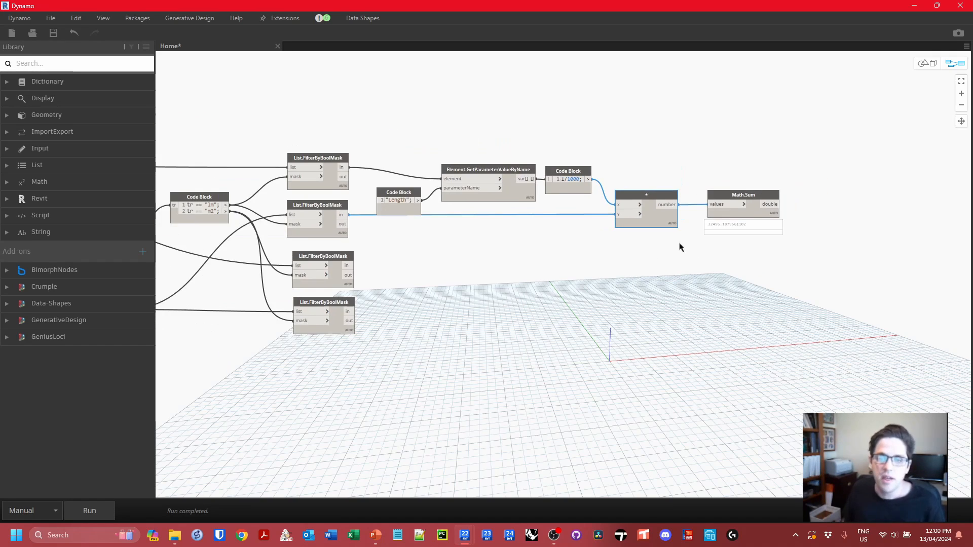
pyautogui.moveTo(798, 227); pyautogui.dragTo(402, 102)
pyautogui.hotkey('ctrl', 'v')
pyautogui.moveTo(672, 292); pyautogui.dragTo(493, 279)
pyautogui.scroll(3, 344, 277)
pyautogui.moveTo(357, 246); pyautogui.dragTo(498, 289)
# Change the copied parameter name code block to "Area" and align the copied parameter and division nodes.
pyautogui.write('Area')
pyautogui.click(437, 276)
pyautogui.moveTo(514, 272); pyautogui.dragTo(502, 237)
pyautogui.moveTo(669, 278); pyautogui.dragTo(670, 238)
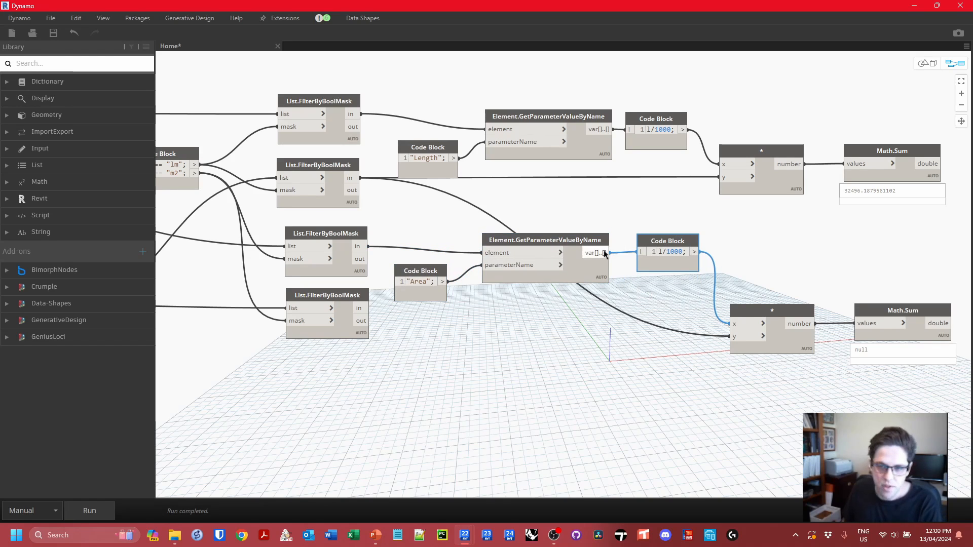
# Connect the Area values directly to the multiplication, delete the copied l/1000 block, feed the "m2" costs into y, and run the graph.
pyautogui.moveTo(604, 253); pyautogui.dragTo(731, 323)
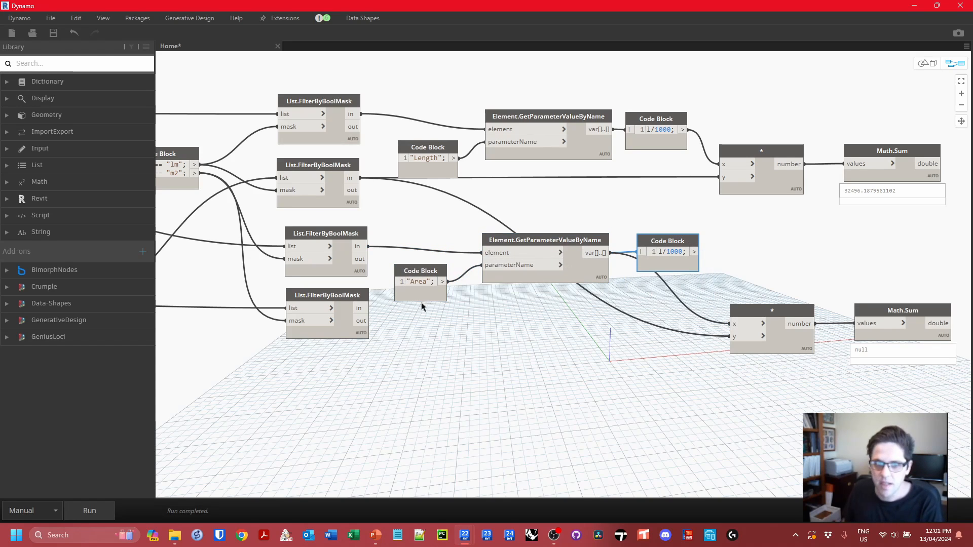
pyautogui.press('Delete')
pyautogui.moveTo(712, 349); pyautogui.dragTo(732, 337)
pyautogui.click(82, 516)
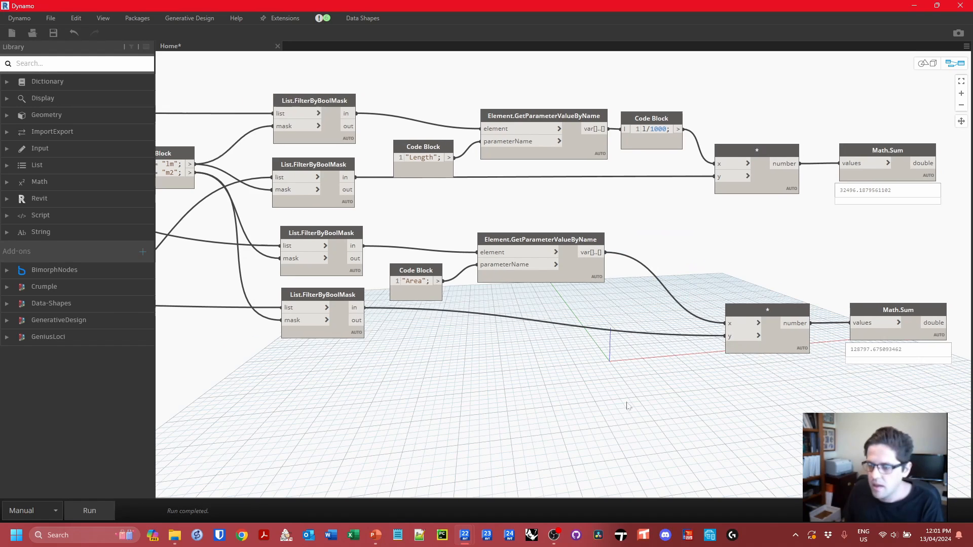
# Compare the area chain's Math.Sum result with the total cost in Revit's Floor Schedule, returning to Dynamo.
pyautogui.scroll(4, 654, 374)
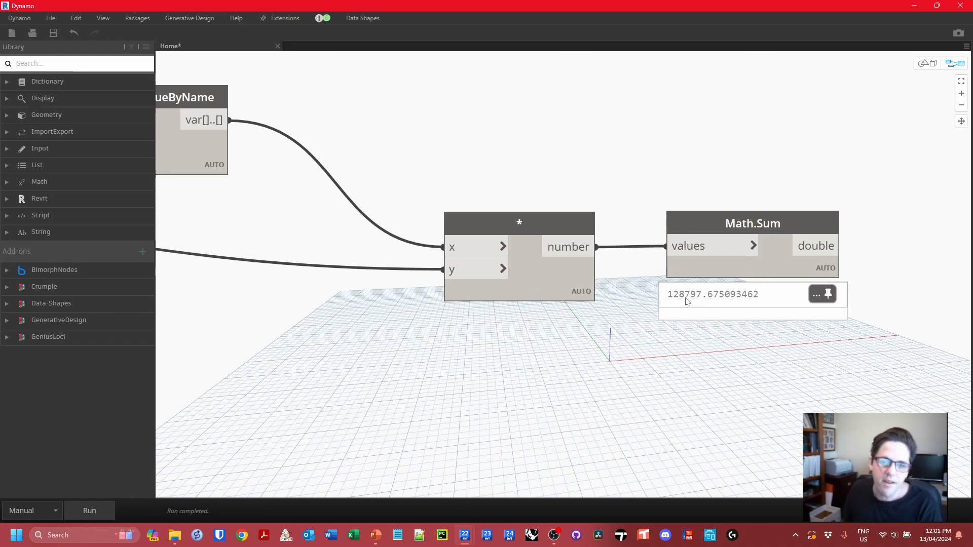
pyautogui.moveTo(569, 5); pyautogui.dragTo(786, 334)
pyautogui.click(368, 93)
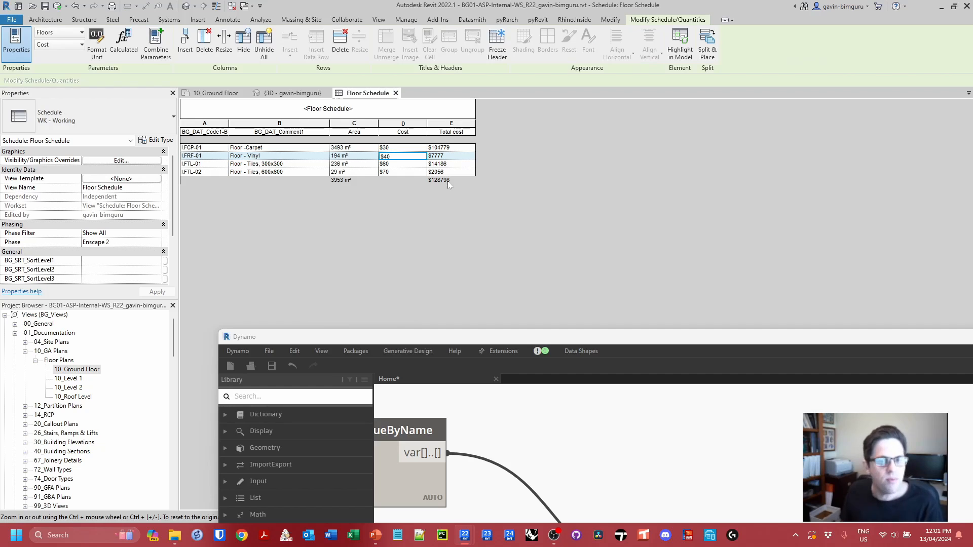
pyautogui.doubleClick(627, 337)
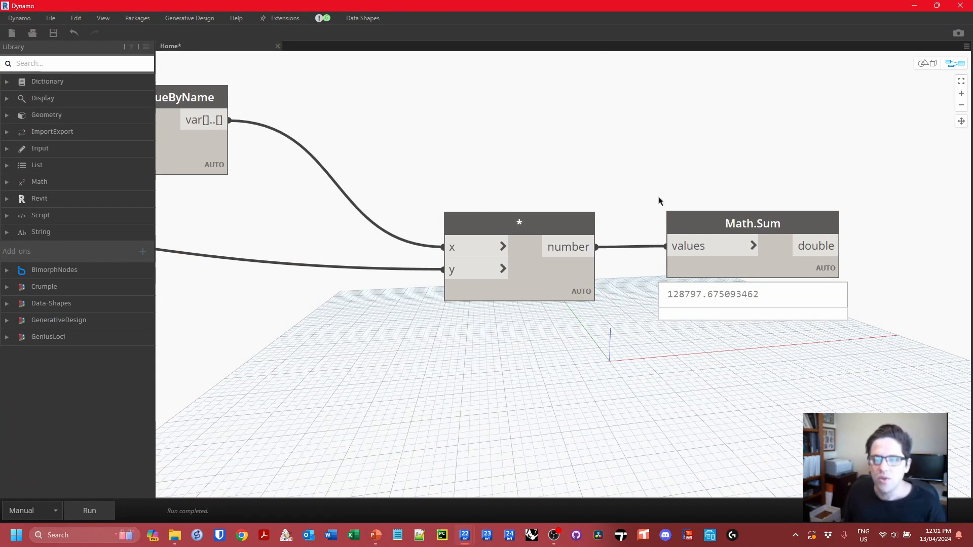
# Move the area chain's multiplication and sum nodes closer to their inputs, and close Dynamo, saving the graph to the Desktop as example.
pyautogui.scroll(-3, 658, 201)
pyautogui.moveTo(794, 315); pyautogui.dragTo(631, 211)
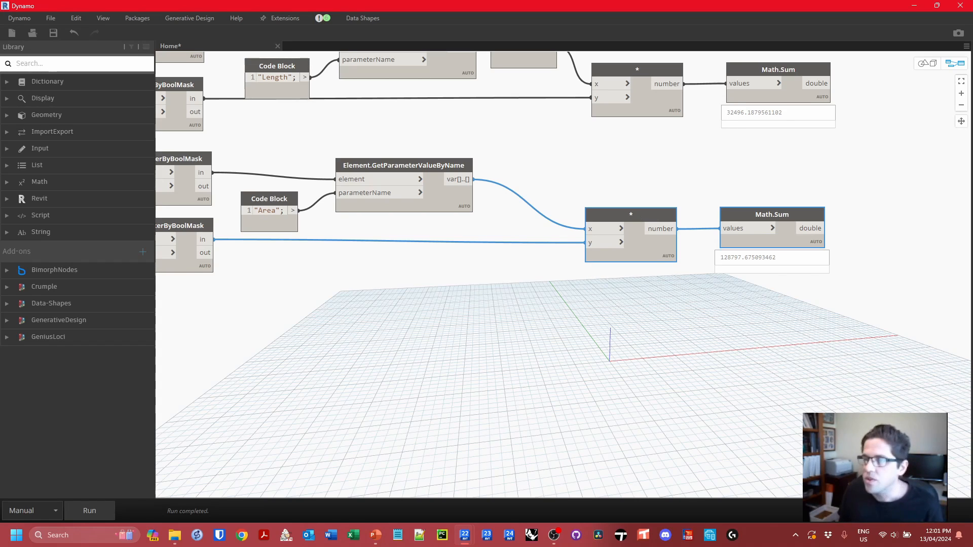
pyautogui.click(960, 6)
pyautogui.click(460, 288)
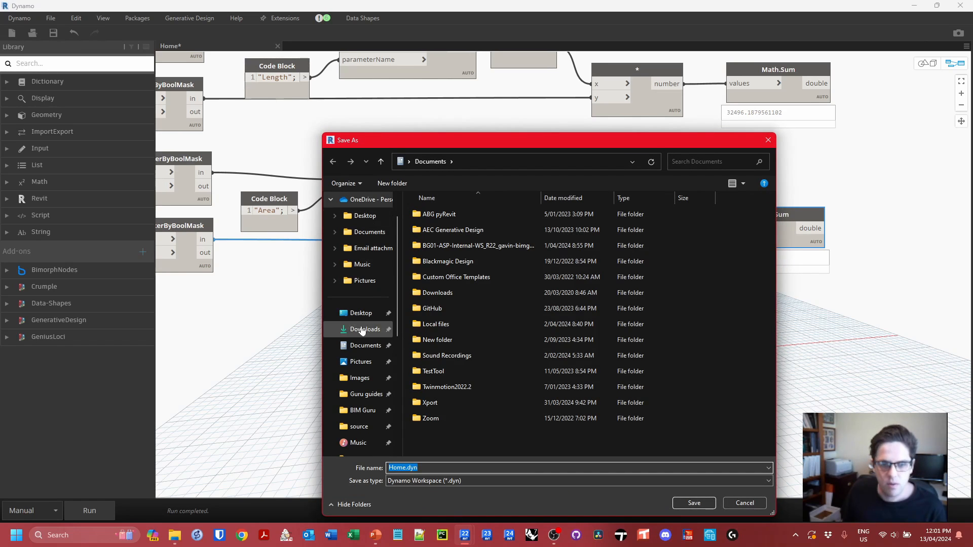
pyautogui.click(361, 313)
pyautogui.write('examp')
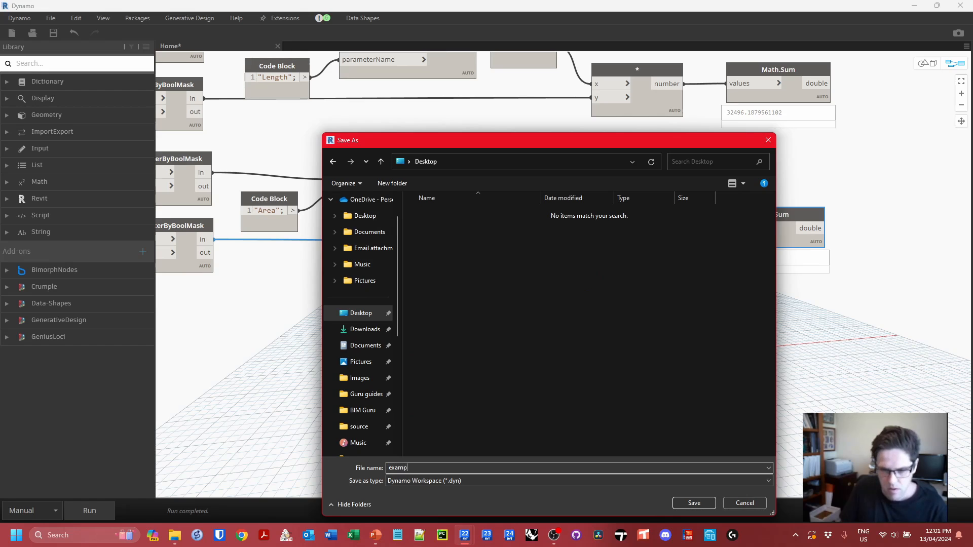
pyautogui.press('Return')
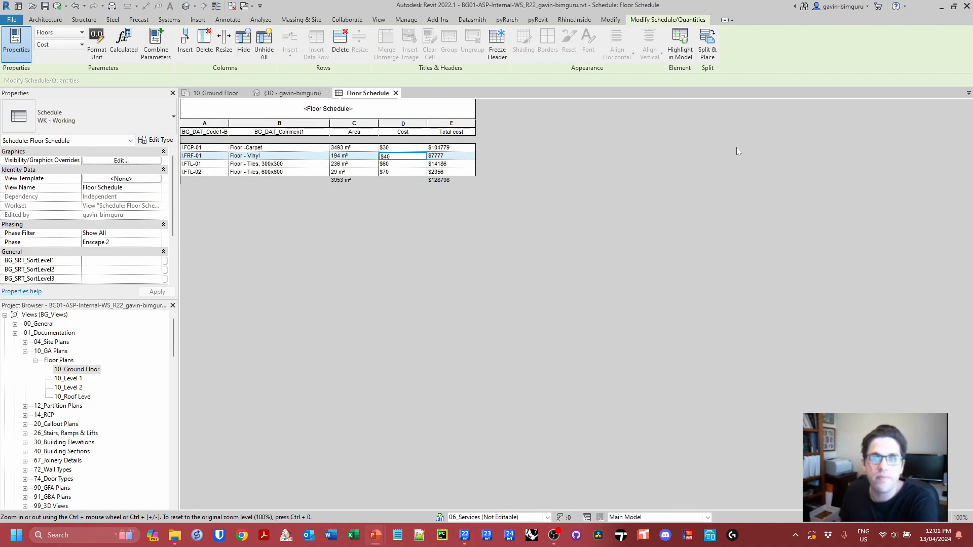
# Export the Floor Schedule as a report to the Desktop, keeping its file name and the CSV (delimited) file type.
pyautogui.click(12, 22)
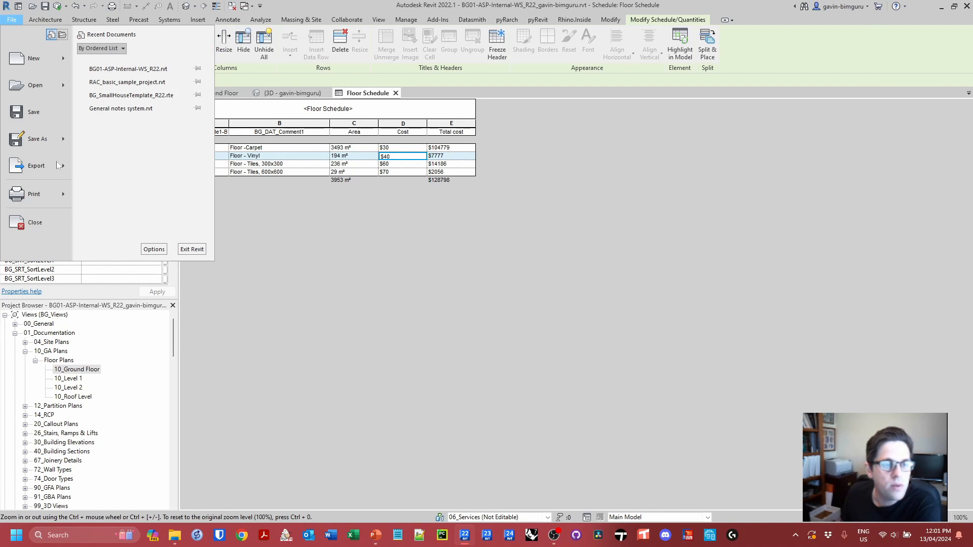
pyautogui.moveTo(35, 165)
pyautogui.click(131, 232)
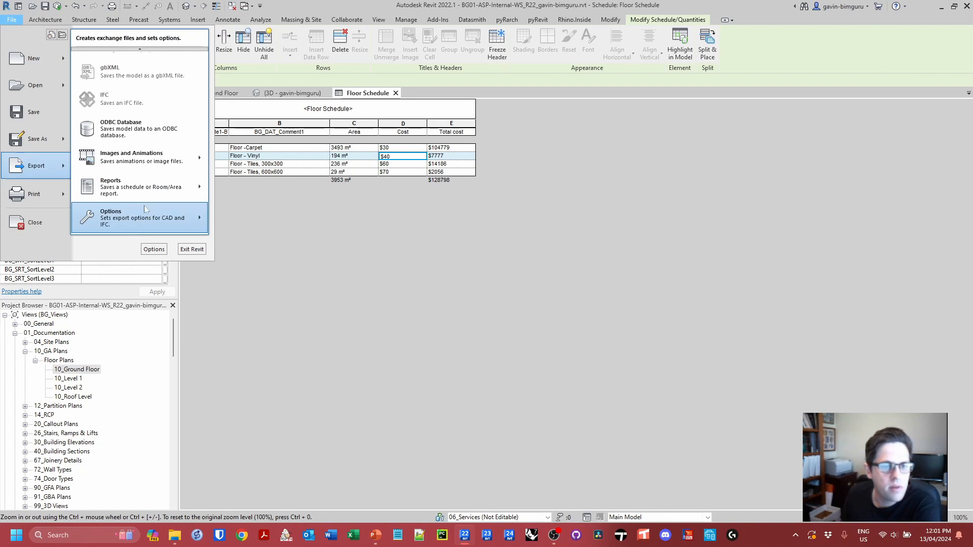
pyautogui.moveTo(147, 186)
pyautogui.click(224, 181)
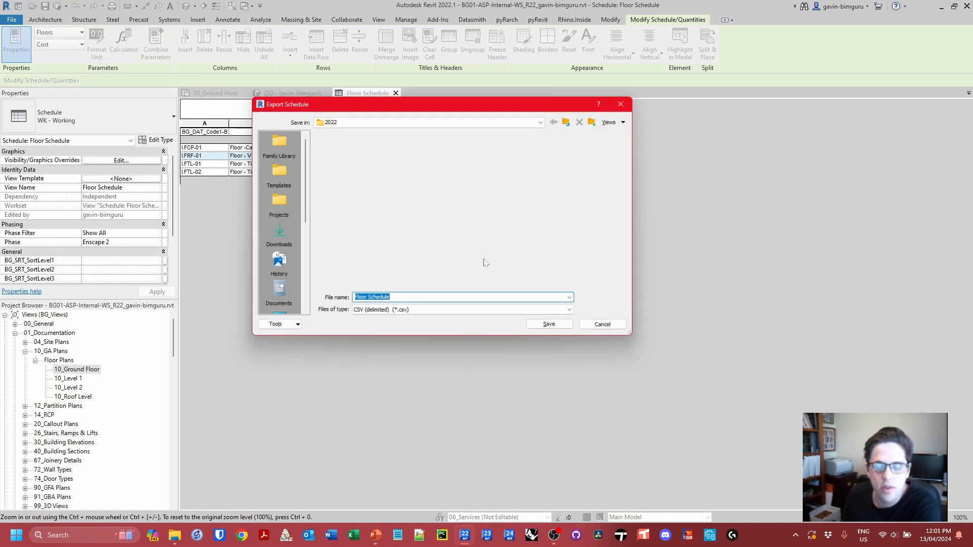
pyautogui.click(275, 232)
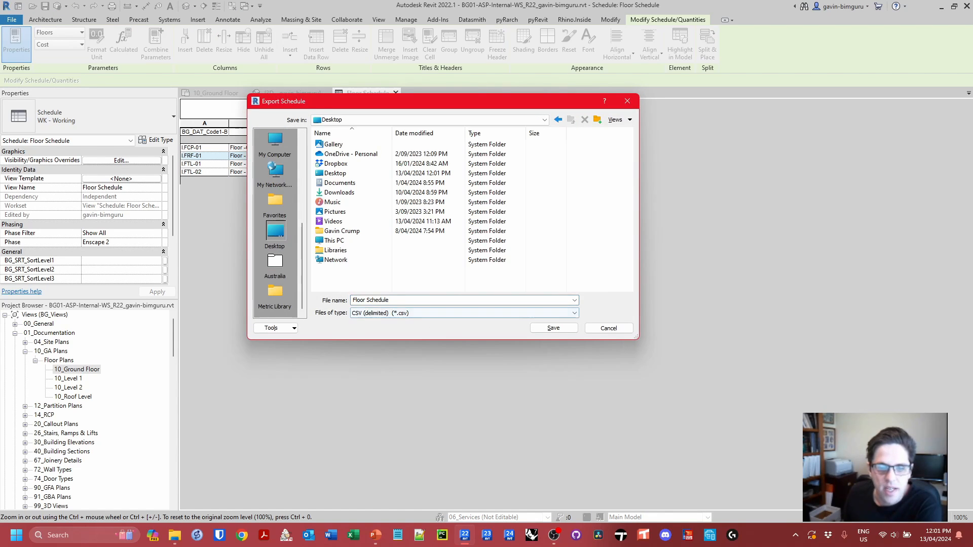
pyautogui.click(553, 314)
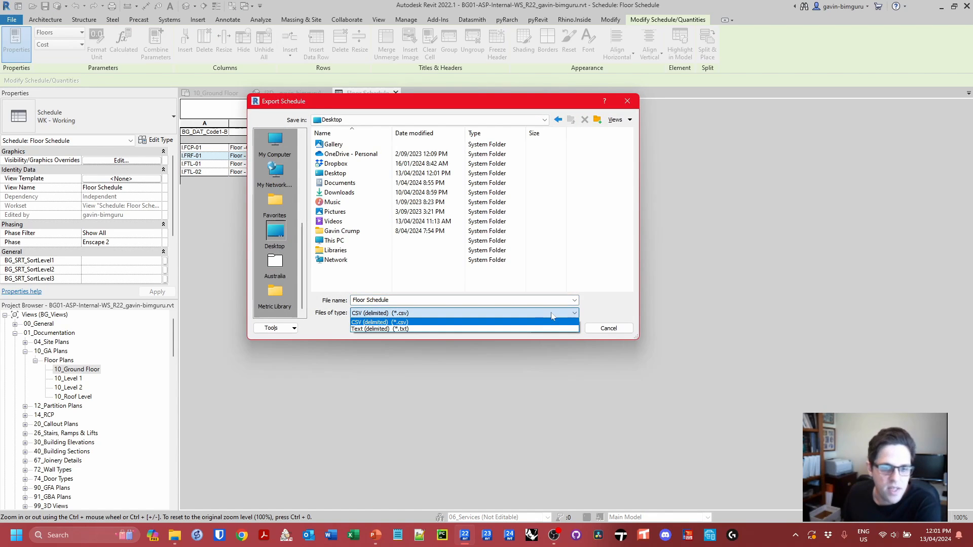
pyautogui.click(552, 316)
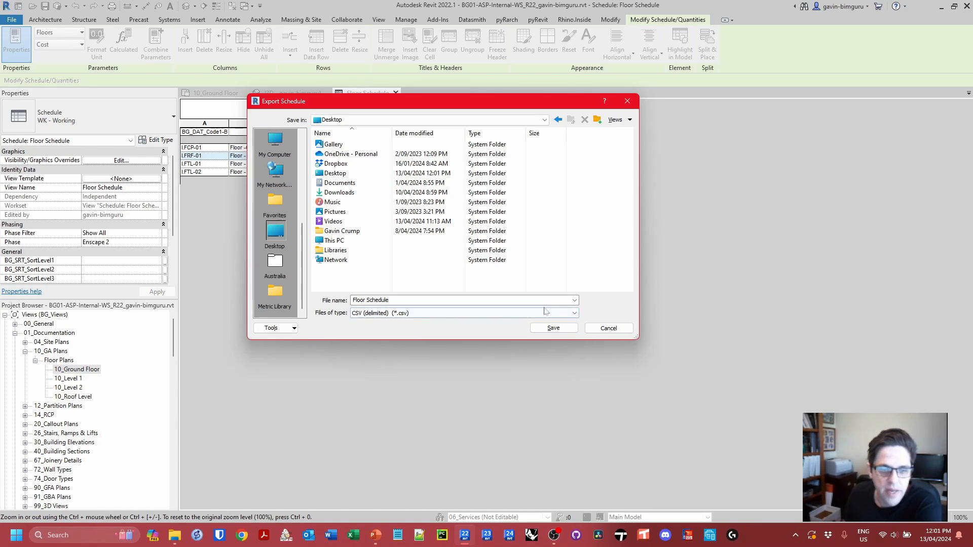
pyautogui.click(551, 315)
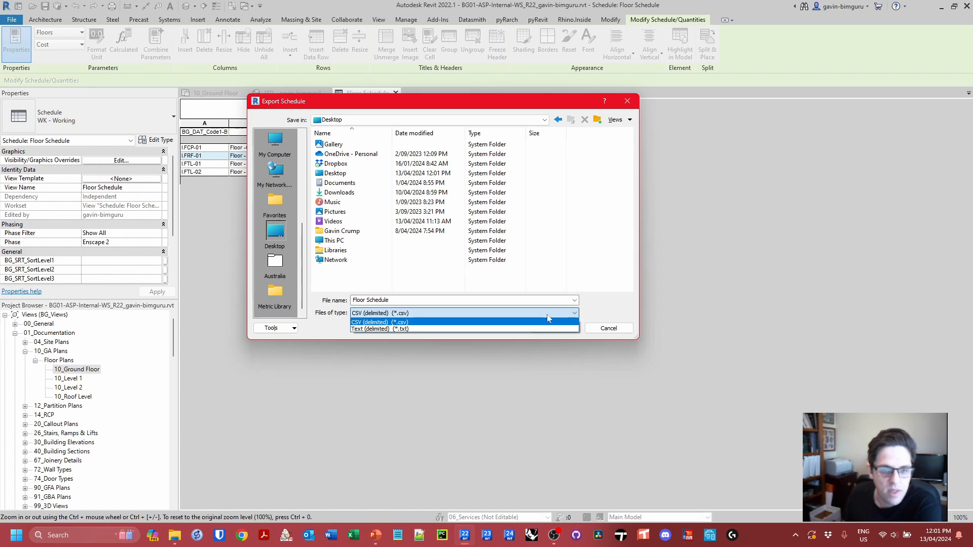
pyautogui.click(547, 321)
pyautogui.click(554, 328)
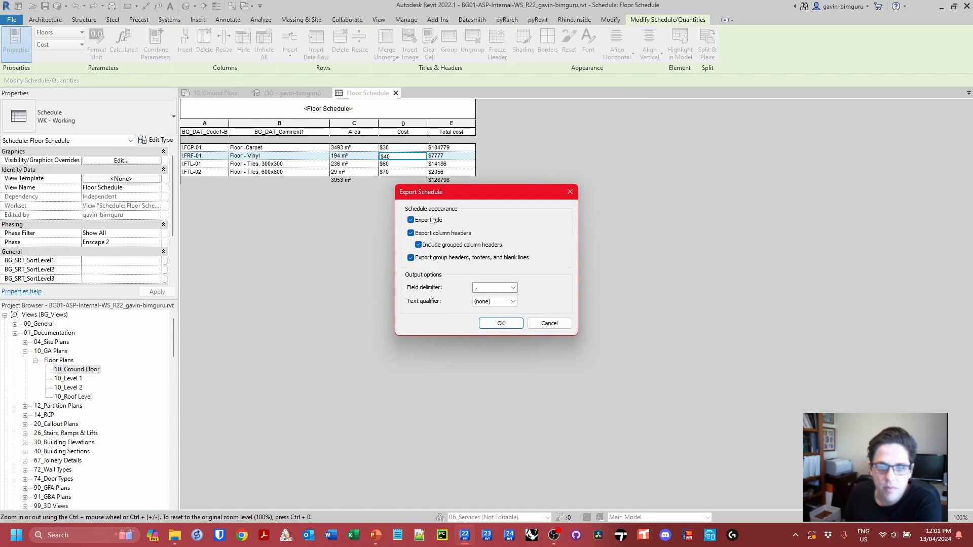
# Set the export's field delimiter to (tab), keep the text qualifier at (none), and complete the schedule export.
pyautogui.click(512, 287)
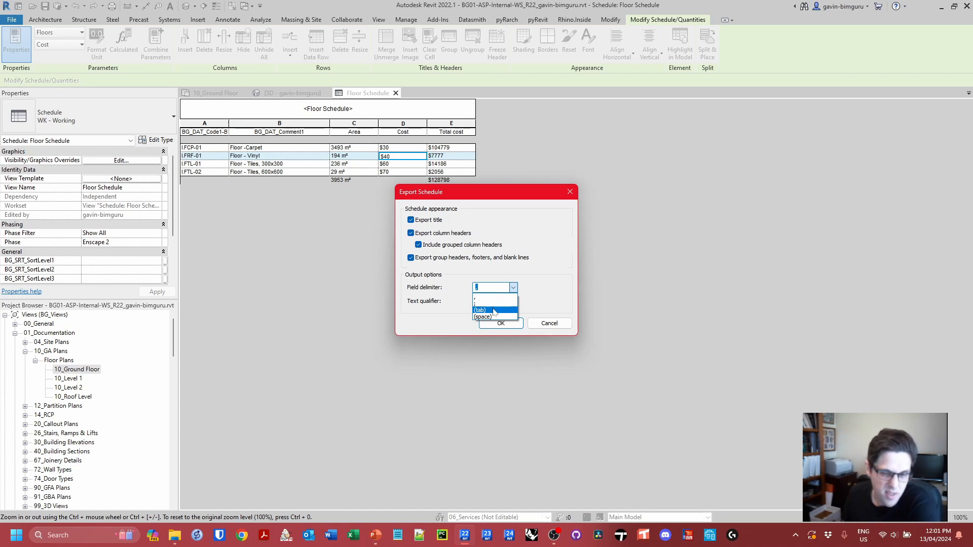
pyautogui.click(494, 310)
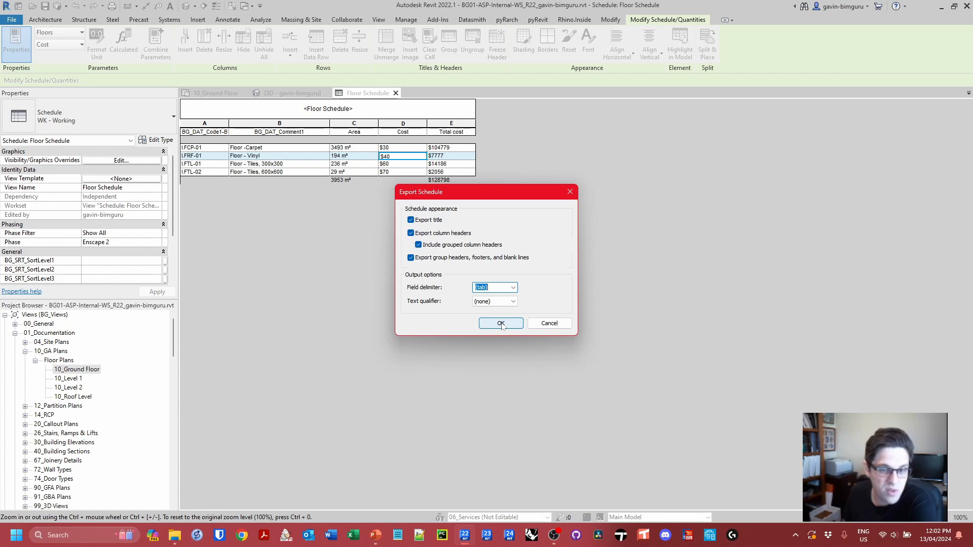
pyautogui.click(497, 302)
pyautogui.click(498, 304)
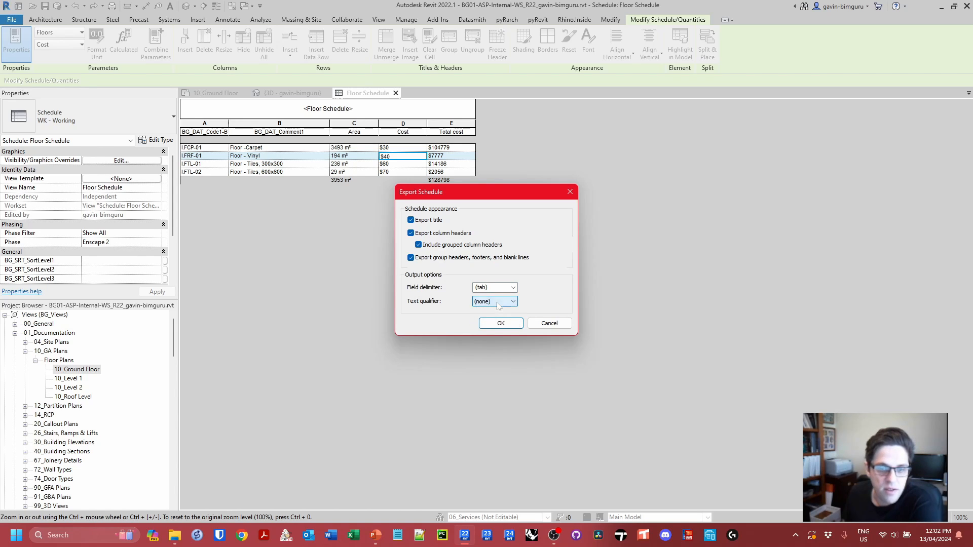
pyautogui.click(500, 323)
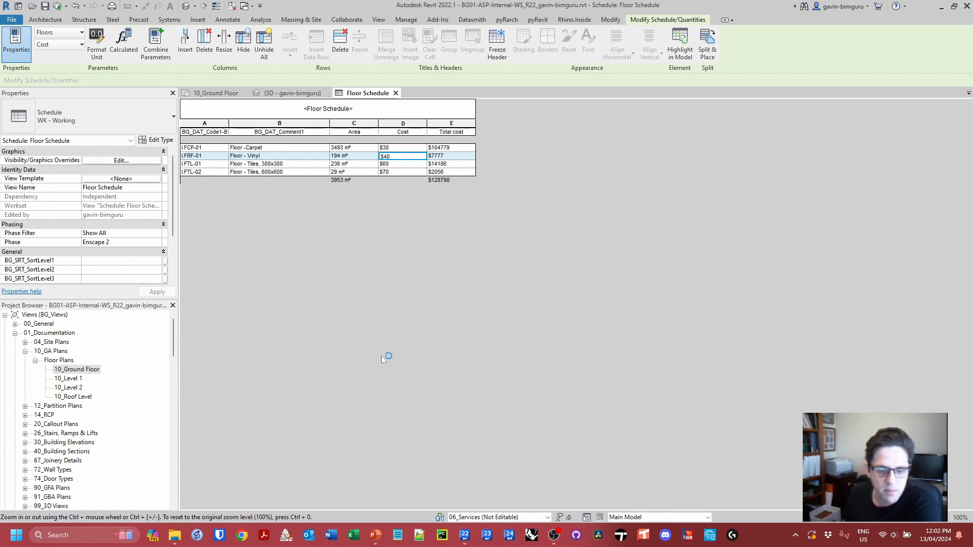
# Switch to File Explorer and open the Desktop folder containing the exported Floor Schedule file.
pyautogui.click(174, 535)
pyautogui.scroll(3, 263, 402)
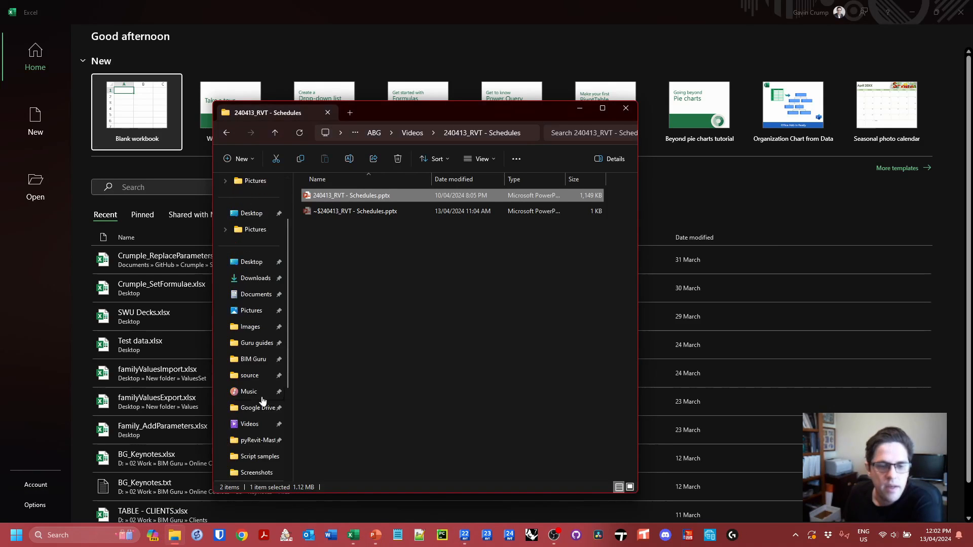
pyautogui.scroll(2, 263, 401)
pyautogui.click(258, 330)
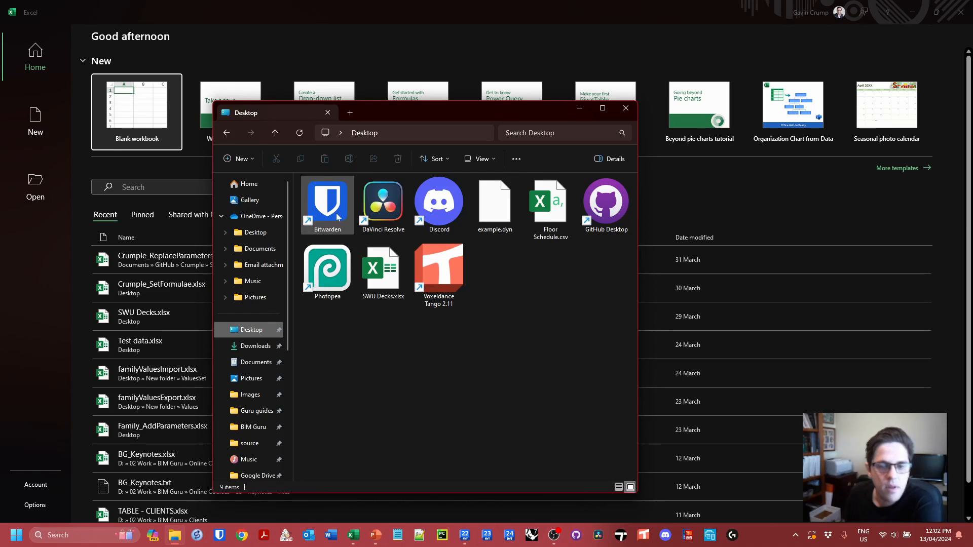
# Create a blank Excel workbook and open the Desktop's Floor Schedule.csv in Excel from File Explorer.
pyautogui.click(553, 215)
pyautogui.moveTo(735, 216); pyautogui.dragTo(551, 201)
pyautogui.click(36, 117)
pyautogui.click(142, 98)
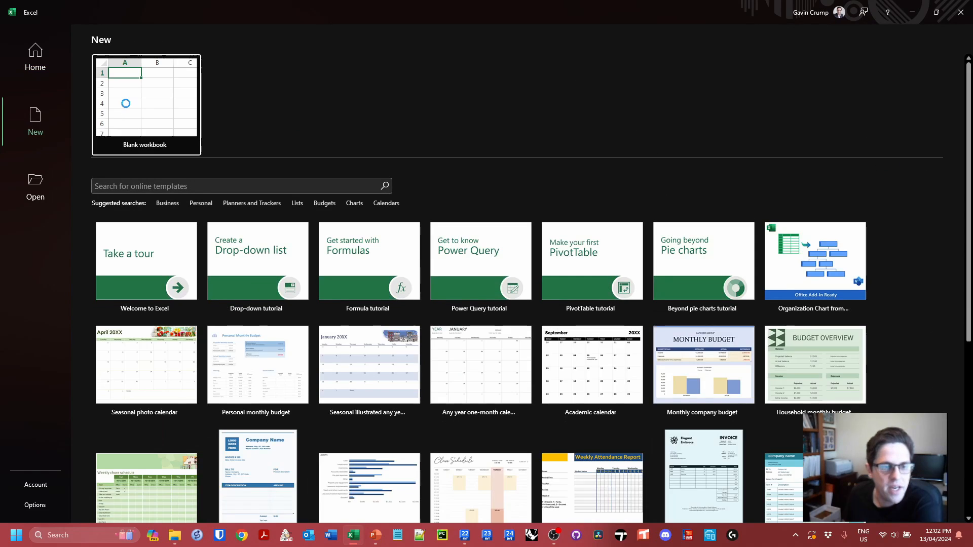
pyautogui.click(175, 535)
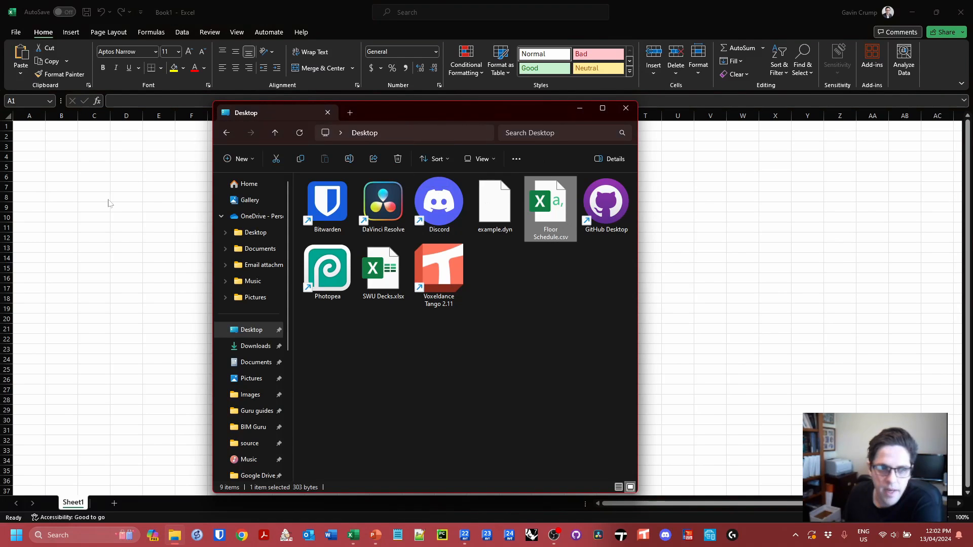
pyautogui.moveTo(111, 205); pyautogui.dragTo(110, 203)
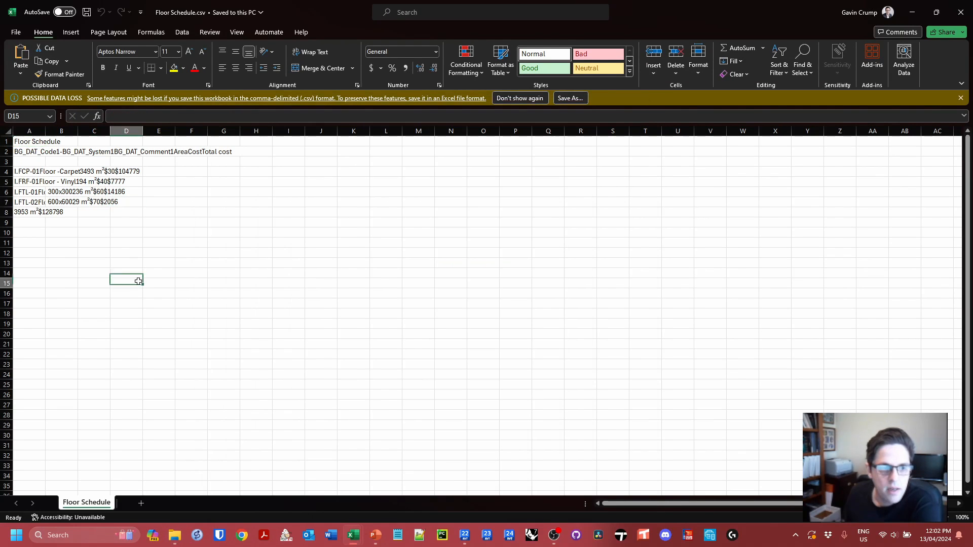
# Widen column A of the tab-delimited schedule to see how its text is split between cells.
pyautogui.click(61, 171)
pyautogui.moveTo(46, 130); pyautogui.dragTo(188, 126)
pyautogui.click(178, 241)
pyautogui.click(237, 173)
pyautogui.click(320, 192)
pyautogui.click(324, 274)
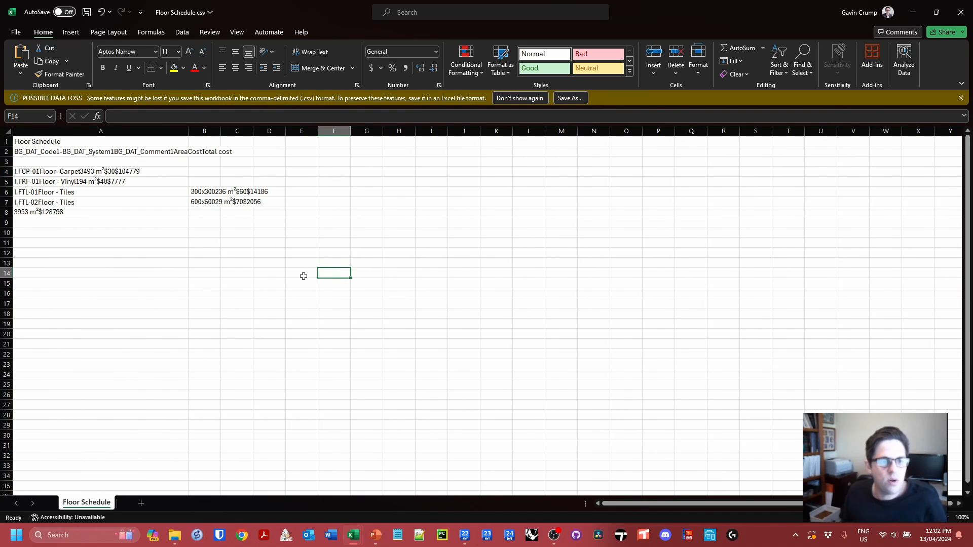
# Browse the Desktop from Excel's Open dialog with All Files (*.*) listed, and open Floor Schedule.csv again.
pyautogui.click(16, 32)
pyautogui.click(29, 98)
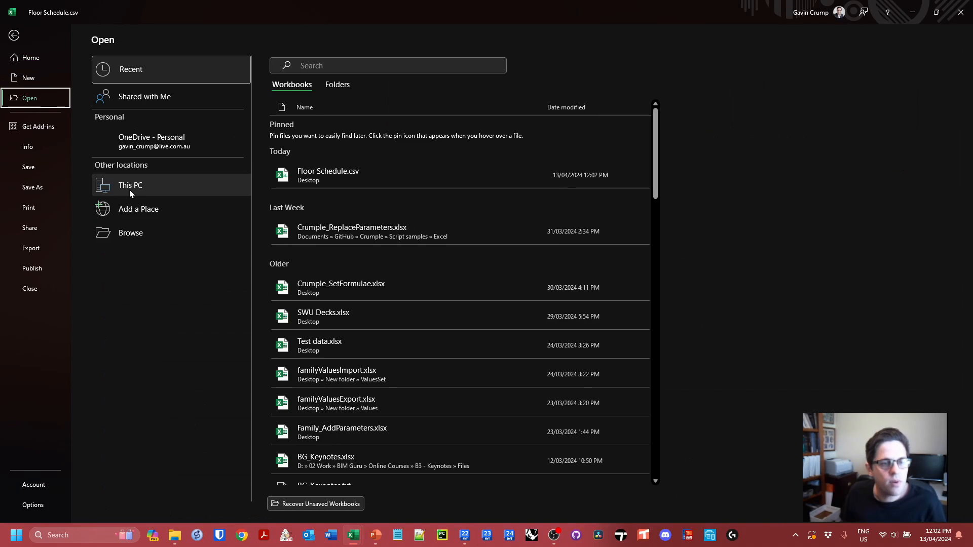
pyautogui.doubleClick(137, 185)
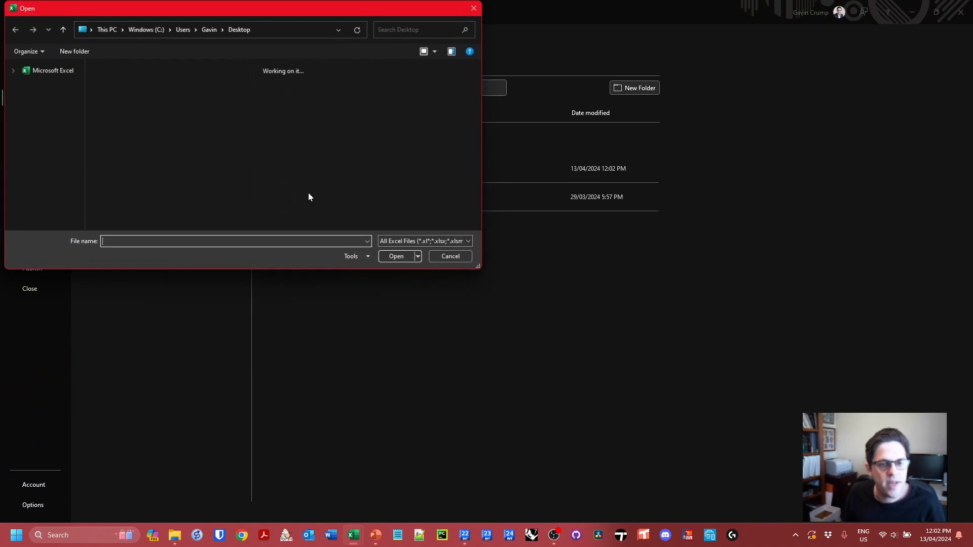
pyautogui.click(42, 164)
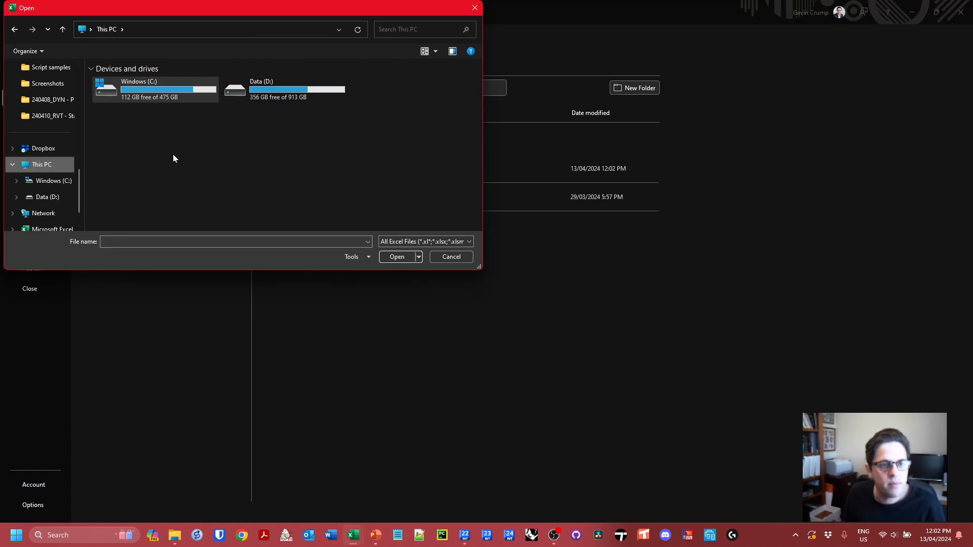
pyautogui.scroll(5, 57, 152)
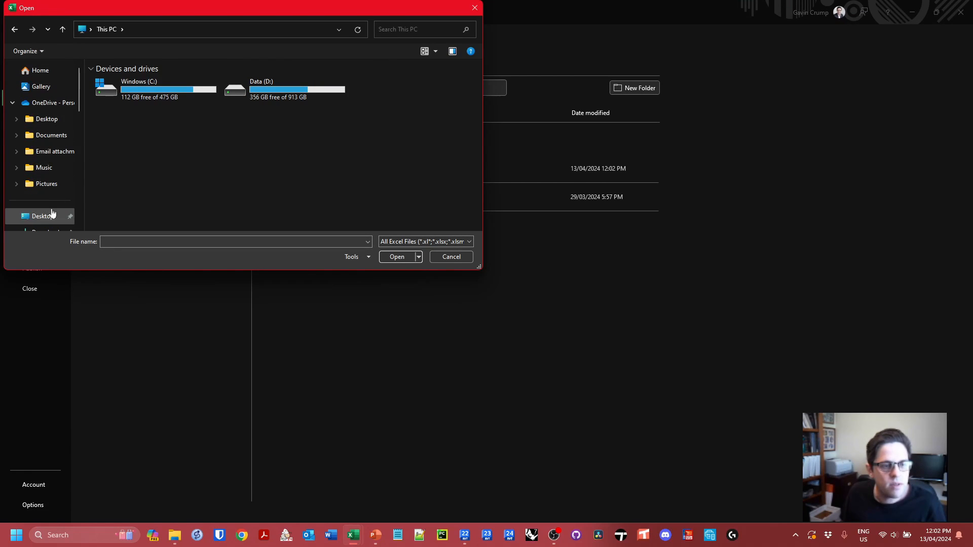
pyautogui.click(41, 216)
pyautogui.click(135, 83)
pyautogui.click(423, 241)
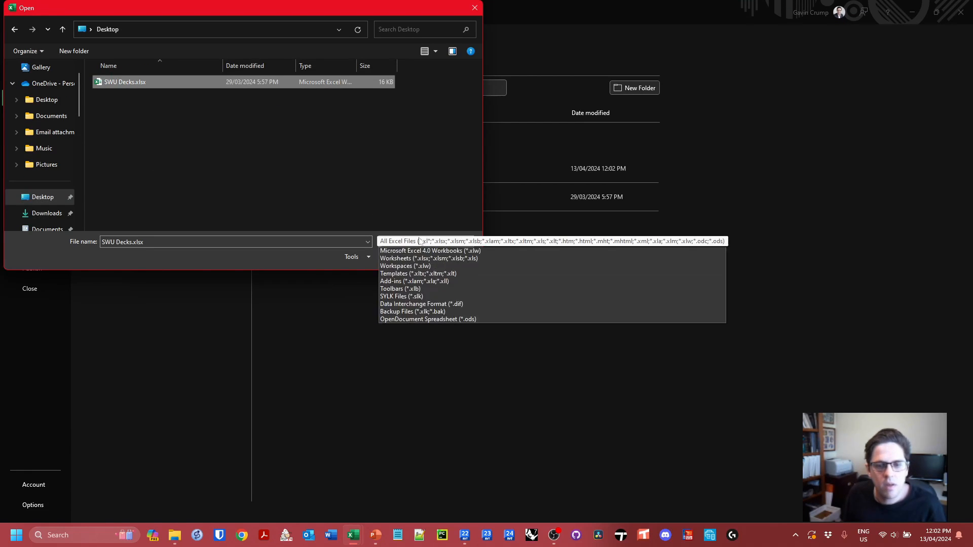
pyautogui.click(405, 254)
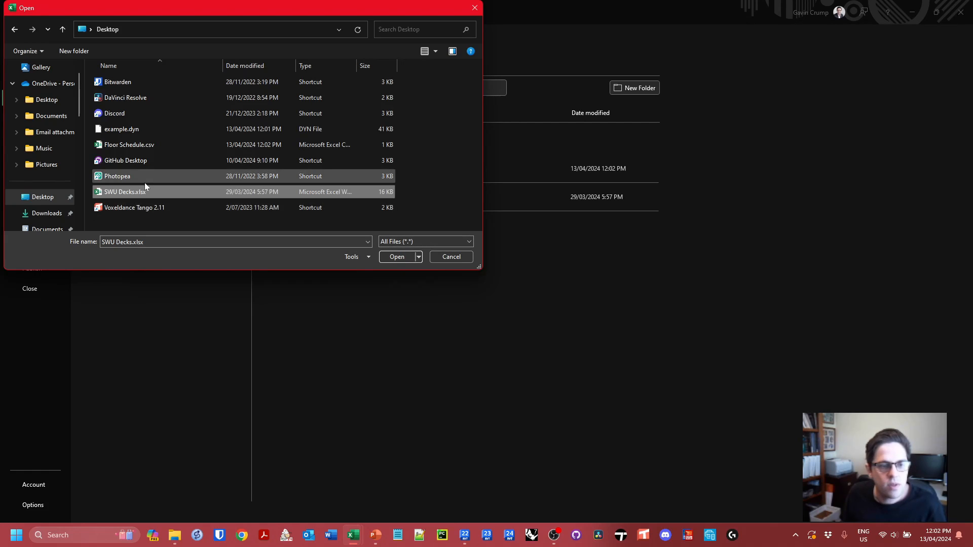
pyautogui.doubleClick(142, 148)
# Examine how the schedule's floor and tile rows are distributed across the cells of the tab-delimited file.
pyautogui.click(225, 219)
pyautogui.click(192, 202)
pyautogui.click(132, 222)
pyautogui.click(136, 181)
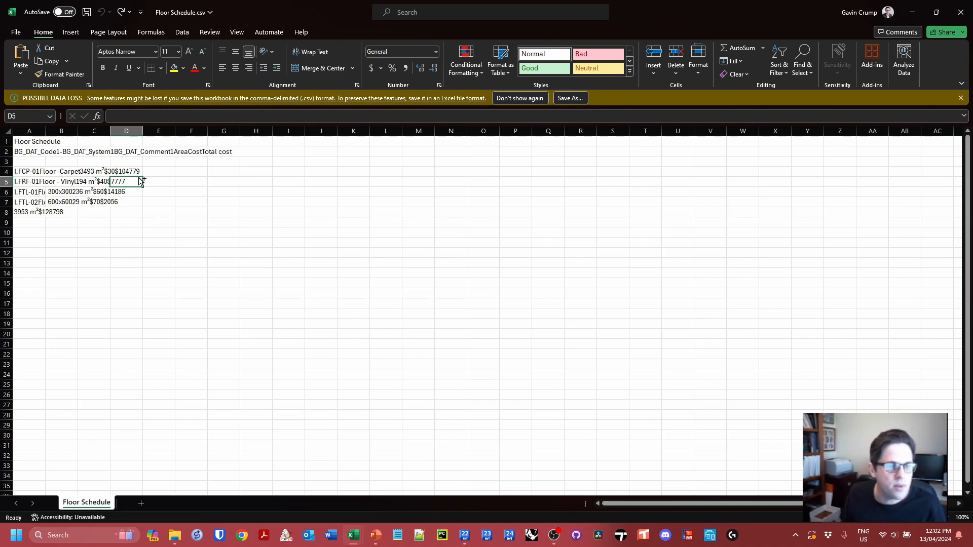
pyautogui.click(353, 304)
pyautogui.click(181, 193)
pyautogui.click(127, 212)
pyautogui.click(93, 220)
pyautogui.click(61, 190)
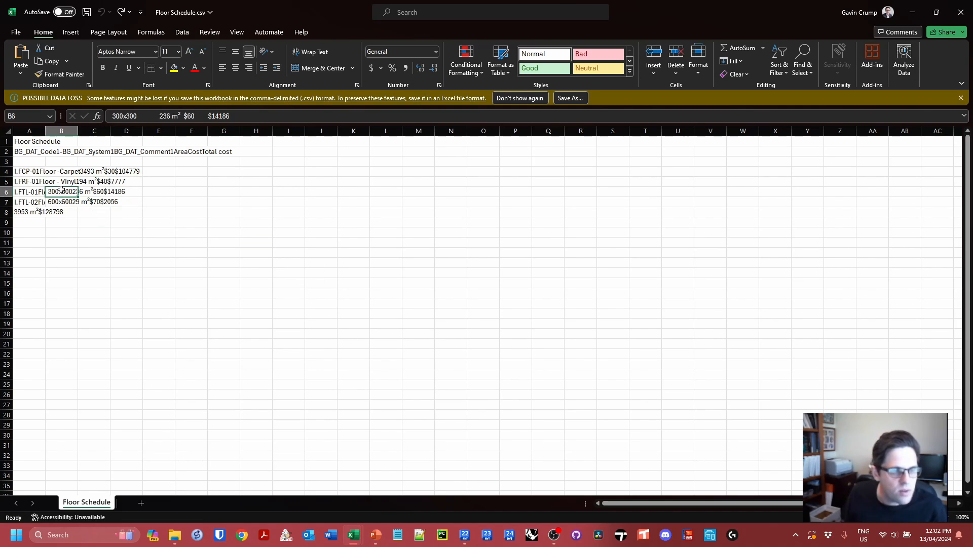
pyautogui.click(199, 185)
pyautogui.click(219, 212)
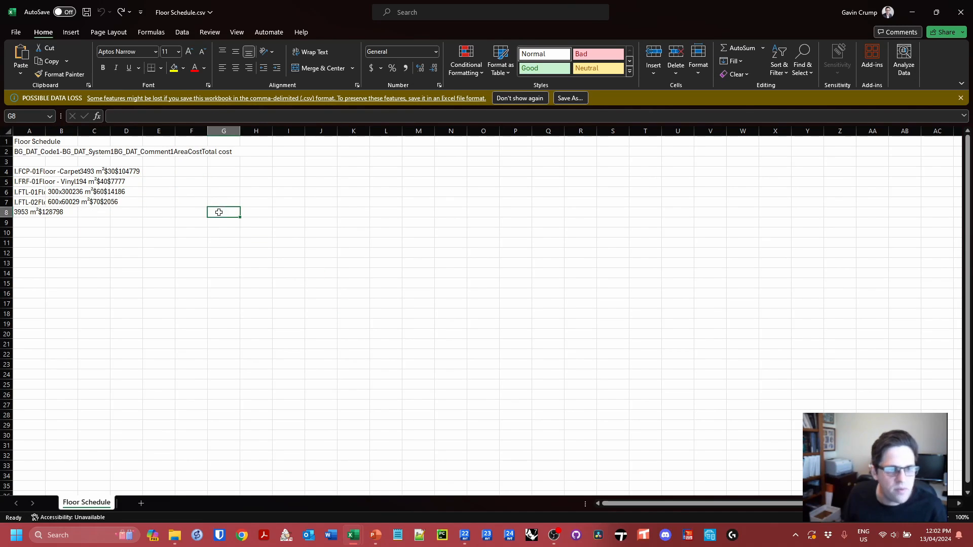
# Close Floor Schedule.csv without saving, and return to the Floor Schedule in Revit.
pyautogui.click(960, 11)
pyautogui.click(511, 400)
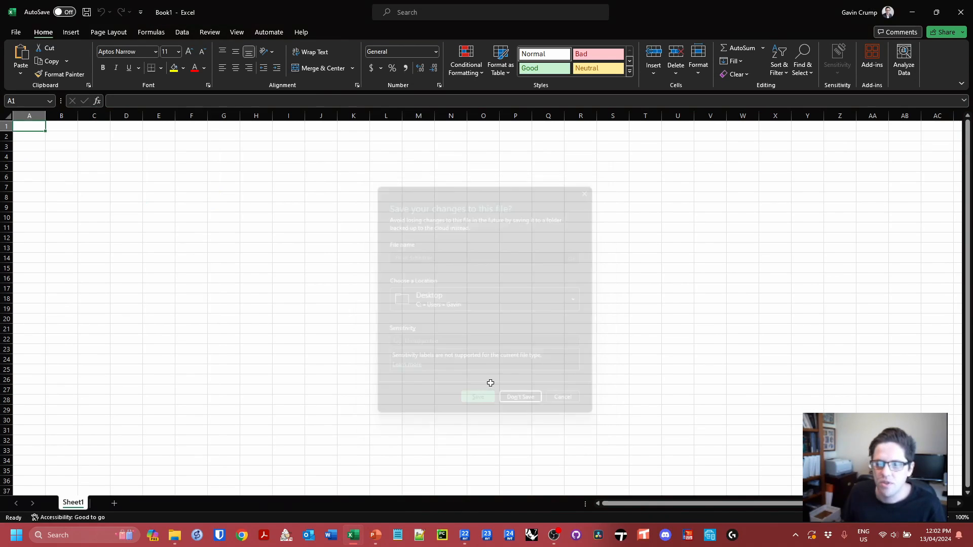
pyautogui.click(912, 12)
# Begin another report export of the Floor Schedule, keeping CSV (delimited) and targeting the existing Floor Schedule.csv on the Desktop.
pyautogui.click(12, 21)
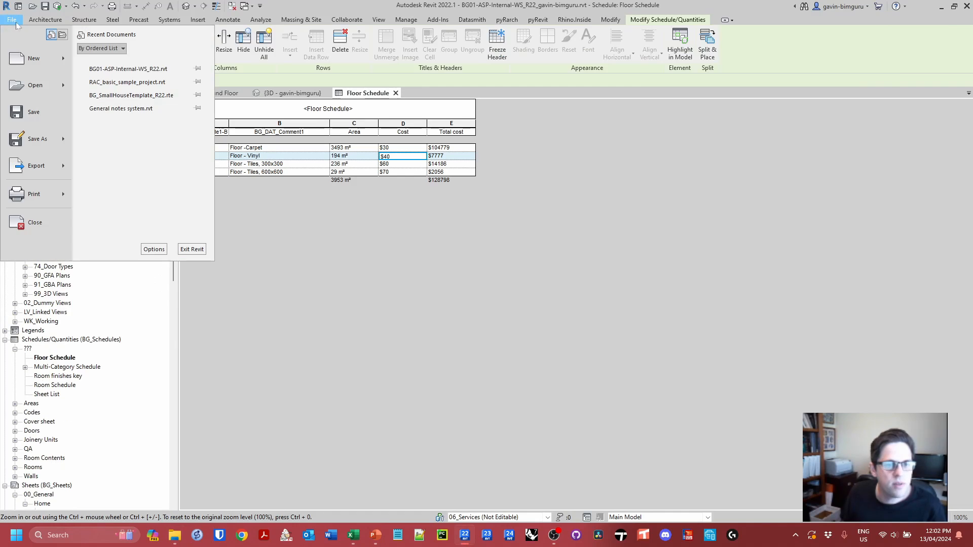
pyautogui.moveTo(35, 166)
pyautogui.scroll(-3, 147, 198)
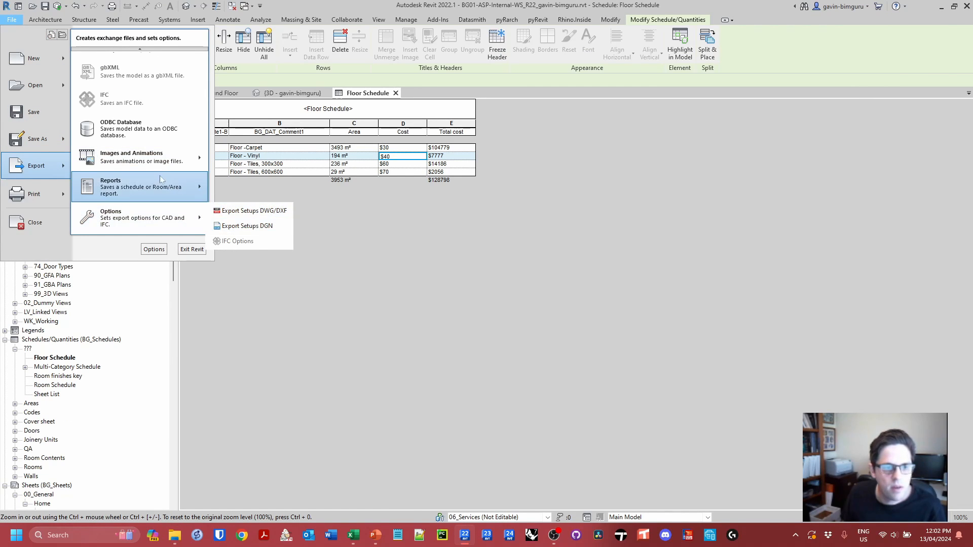
pyautogui.moveTo(170, 190)
pyautogui.click(236, 194)
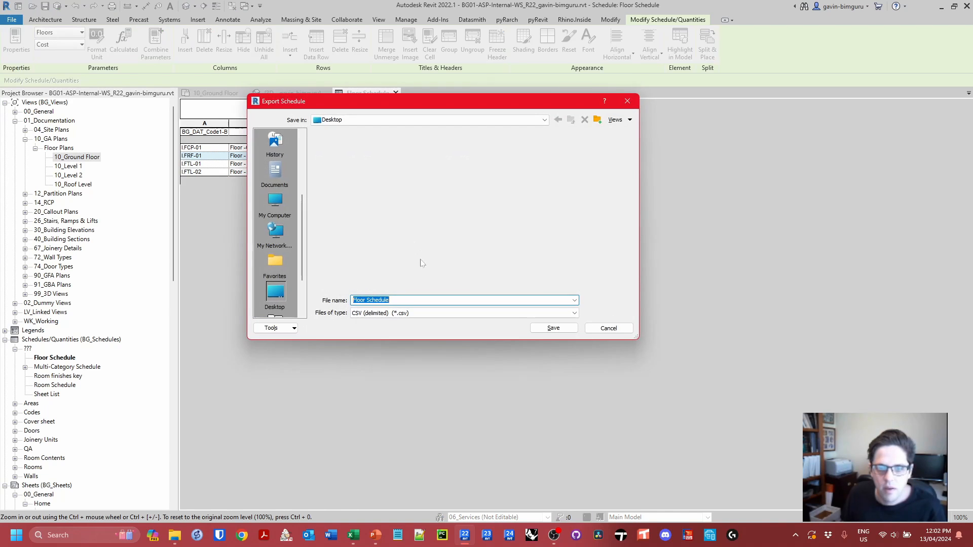
pyautogui.click(417, 316)
pyautogui.click(417, 316)
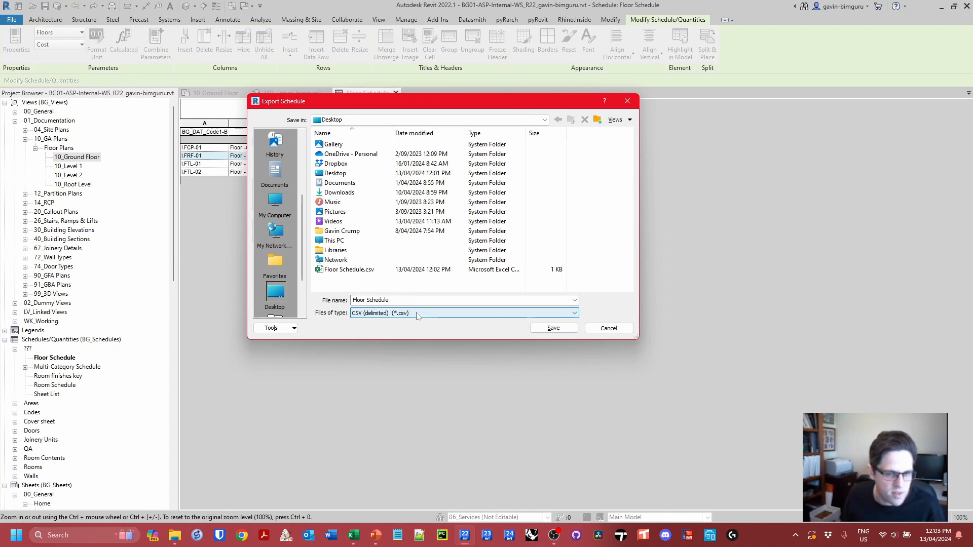
pyautogui.click(402, 271)
# Save over the existing CSV with a comma field delimiter and (none) as text qualifier, completing the export.
pyautogui.click(553, 328)
pyautogui.click(510, 277)
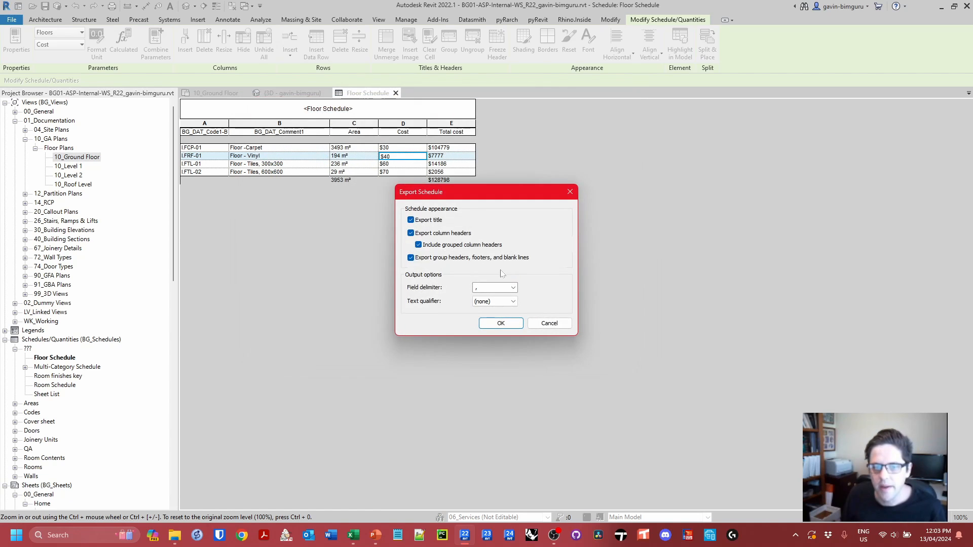
pyautogui.click(501, 324)
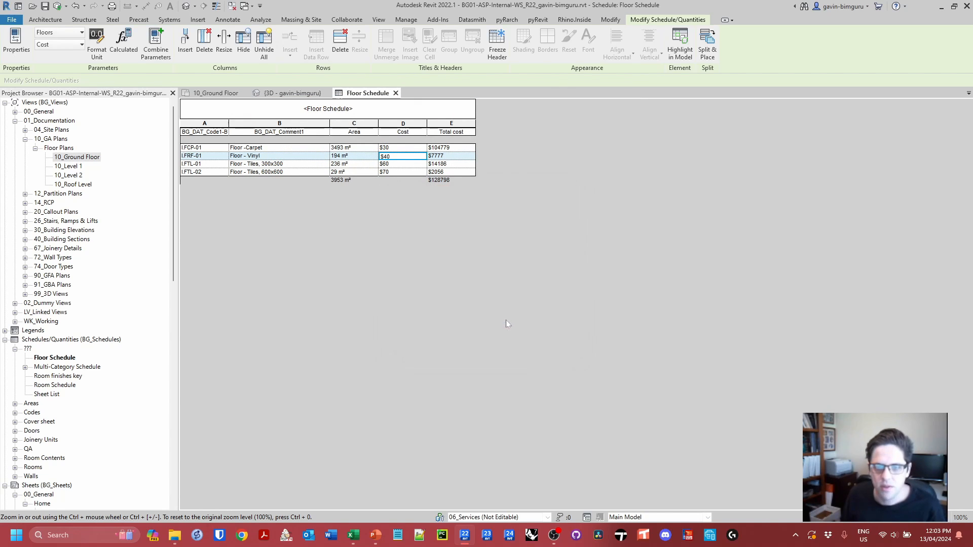
# Open the re-exported Floor Schedule.csv in Excel and examine how its rows fall into columns.
pyautogui.click(355, 536)
pyautogui.click(174, 535)
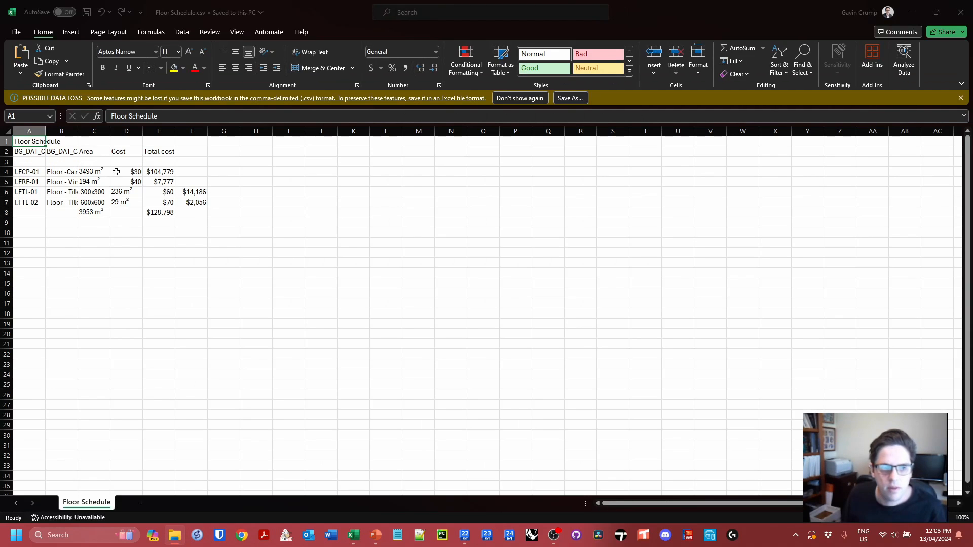
pyautogui.click(191, 202)
pyautogui.click(133, 230)
pyautogui.click(94, 172)
pyautogui.click(226, 172)
# Left-align columns A to G and widen columns A, B and C to show their contents.
pyautogui.moveTo(30, 131); pyautogui.dragTo(226, 130)
pyautogui.click(222, 68)
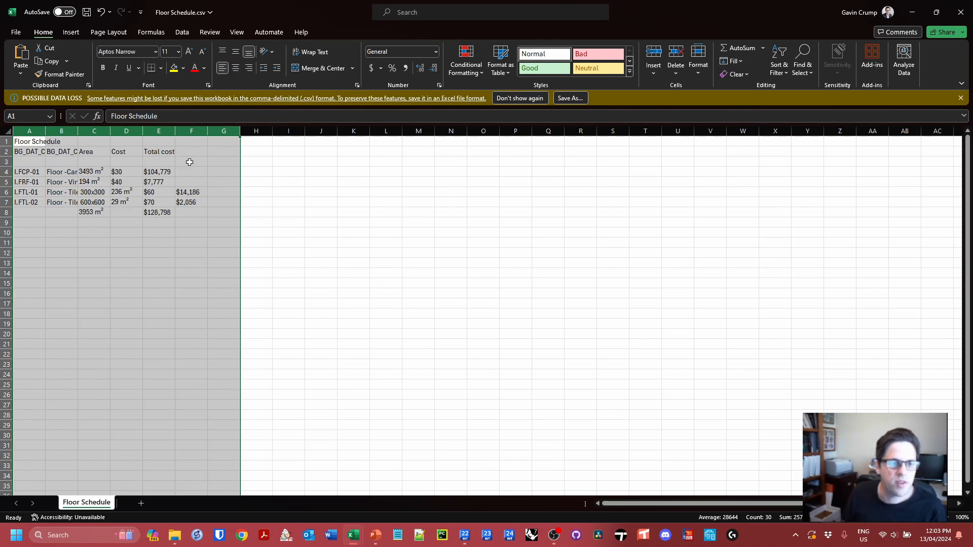
pyautogui.click(171, 262)
pyautogui.doubleClick(48, 131)
pyautogui.click(122, 242)
pyautogui.doubleClick(106, 131)
pyautogui.click(192, 181)
pyautogui.moveTo(208, 131); pyautogui.dragTo(381, 130)
pyautogui.click(274, 220)
# Examine how the comma in the tile descriptions shifts the area and cost cells, and undo the last two changes.
pyautogui.click(354, 243)
pyautogui.click(347, 192)
pyautogui.click(433, 170)
pyautogui.click(378, 191)
pyautogui.click(406, 194)
pyautogui.click(395, 170)
pyautogui.click(389, 181)
pyautogui.click(342, 194)
pyautogui.click(343, 179)
pyautogui.click(157, 192)
pyautogui.click(201, 192)
pyautogui.click(202, 201)
pyautogui.click(203, 192)
pyautogui.click(207, 201)
pyautogui.click(212, 215)
pyautogui.click(213, 193)
pyautogui.click(214, 180)
pyautogui.click(280, 283)
pyautogui.click(675, 192)
pyautogui.hotkey('ctrl', 'z')
pyautogui.hotkey('ctrl', 'z')
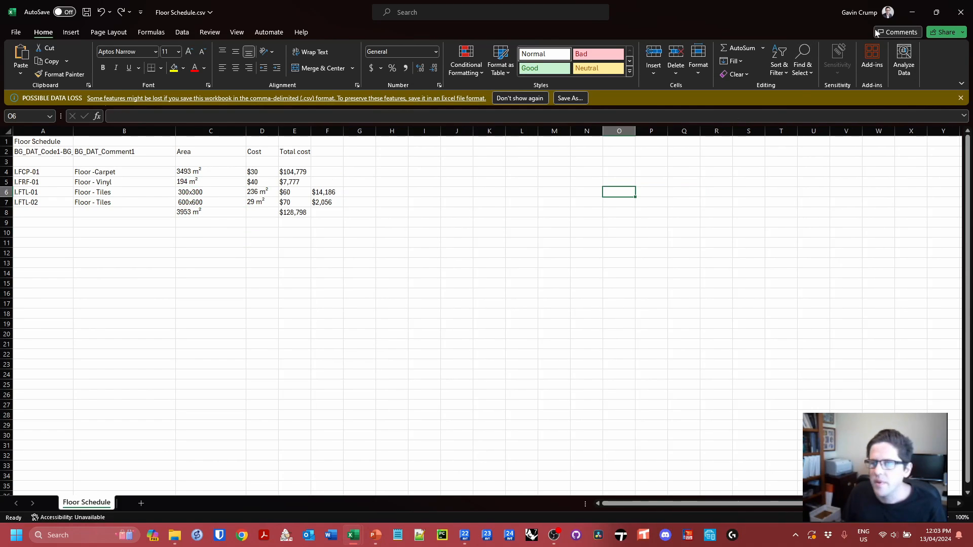
# Close Floor Schedule.csv without saving, and close the blank workbook.
pyautogui.click(960, 12)
pyautogui.click(518, 403)
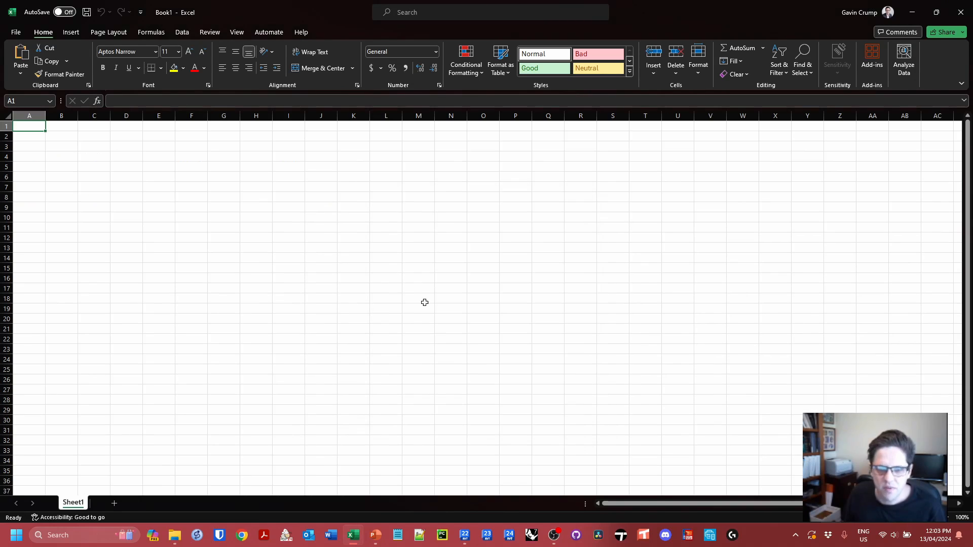
pyautogui.click(960, 11)
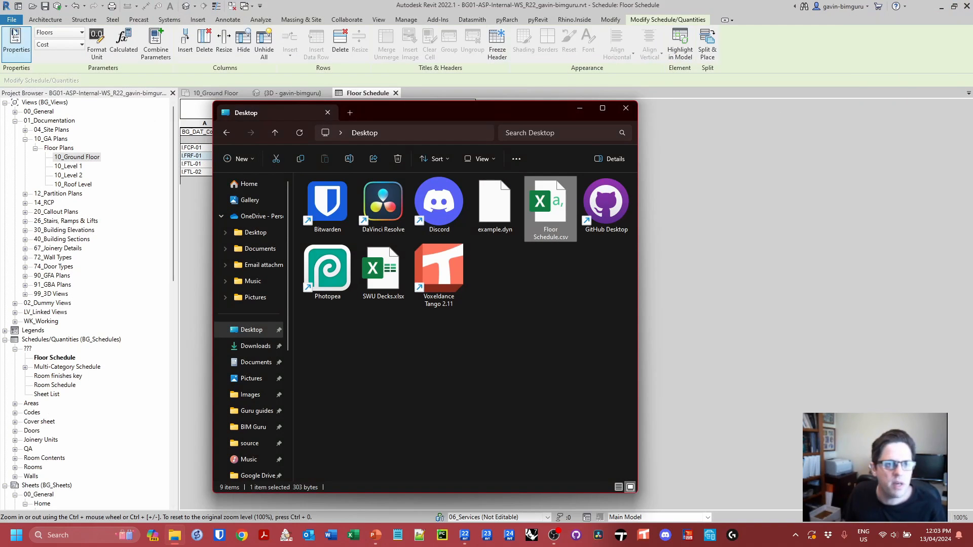
# Export the Floor Schedule report from Revit to the Desktop as Text (delimited), with (tab) field delimiter and " text qualifier.
pyautogui.click(15, 20)
pyautogui.moveTo(51, 167)
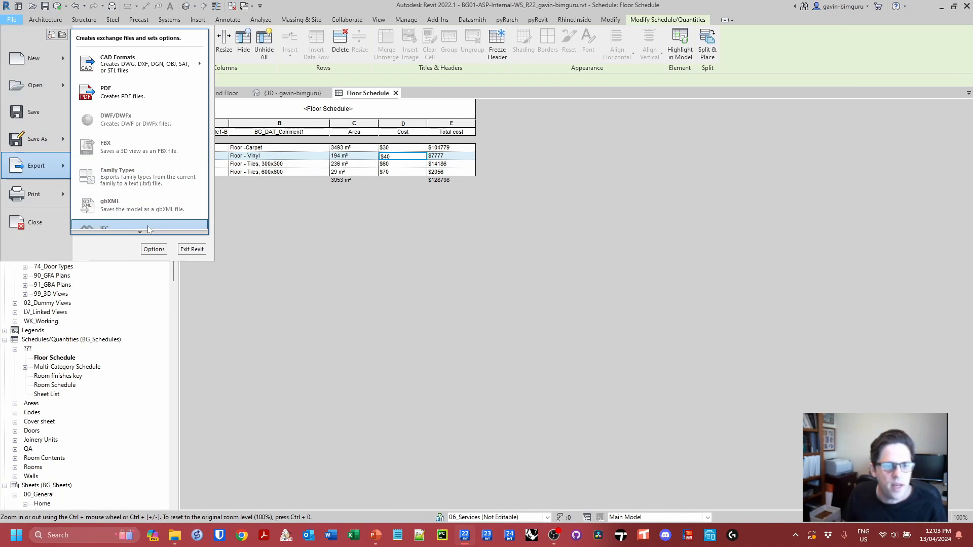
pyautogui.moveTo(147, 231)
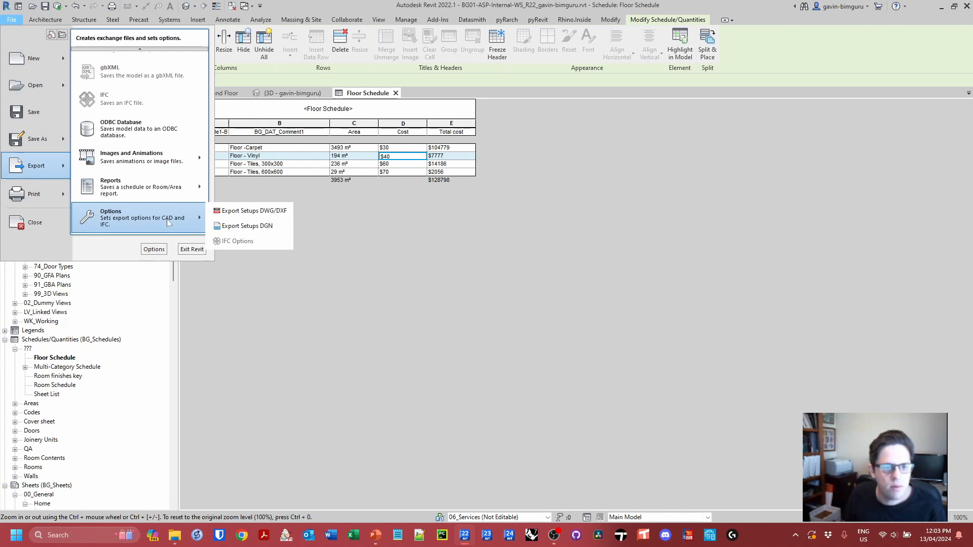
pyautogui.moveTo(164, 192)
pyautogui.click(234, 180)
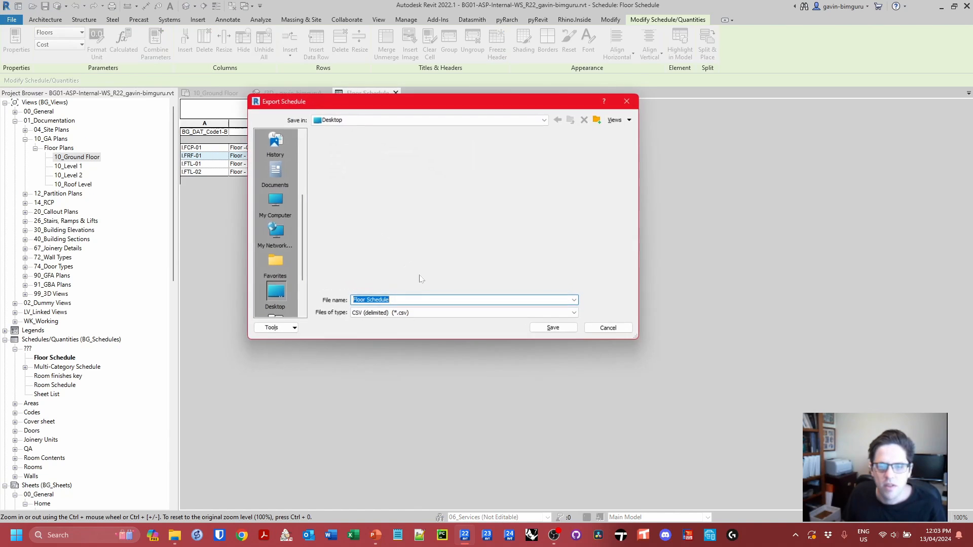
pyautogui.click(410, 313)
pyautogui.click(413, 330)
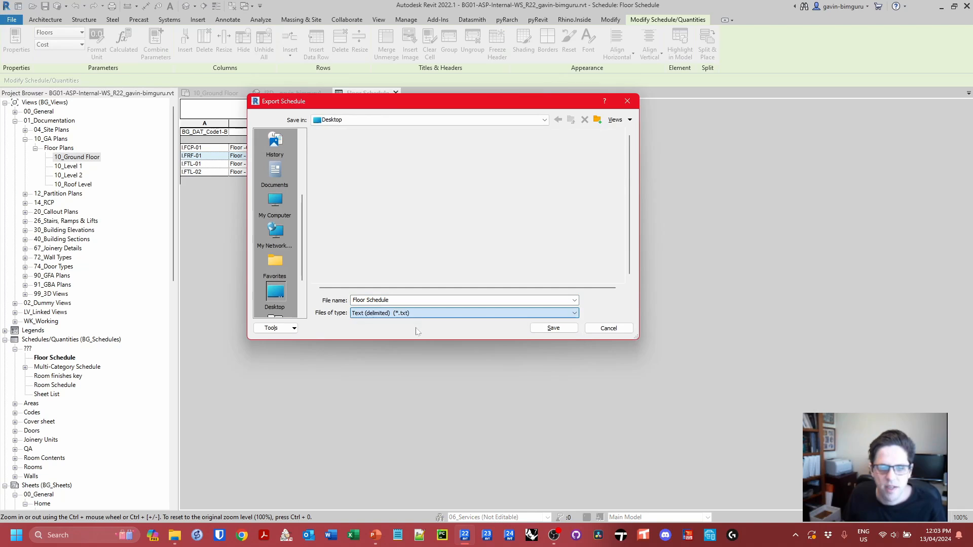
pyautogui.click(553, 328)
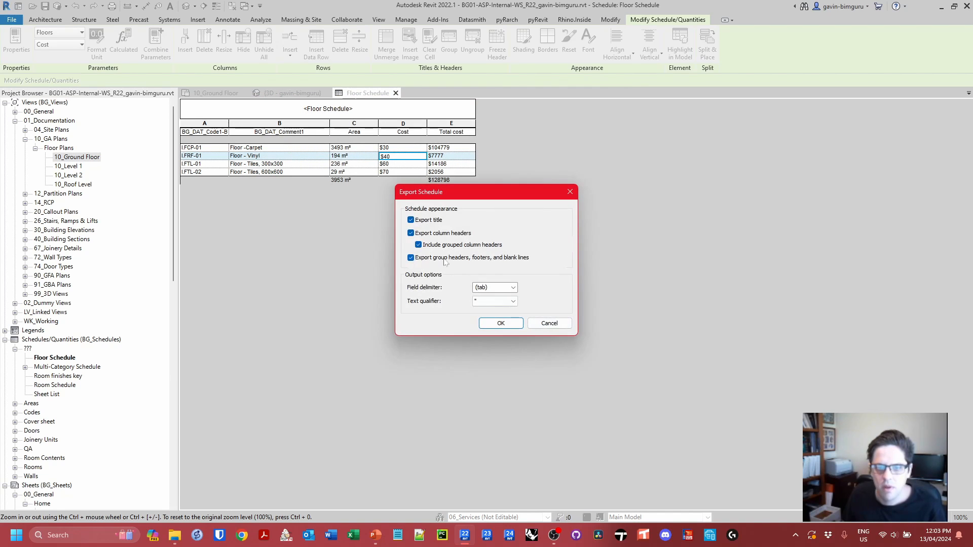
pyautogui.click(501, 323)
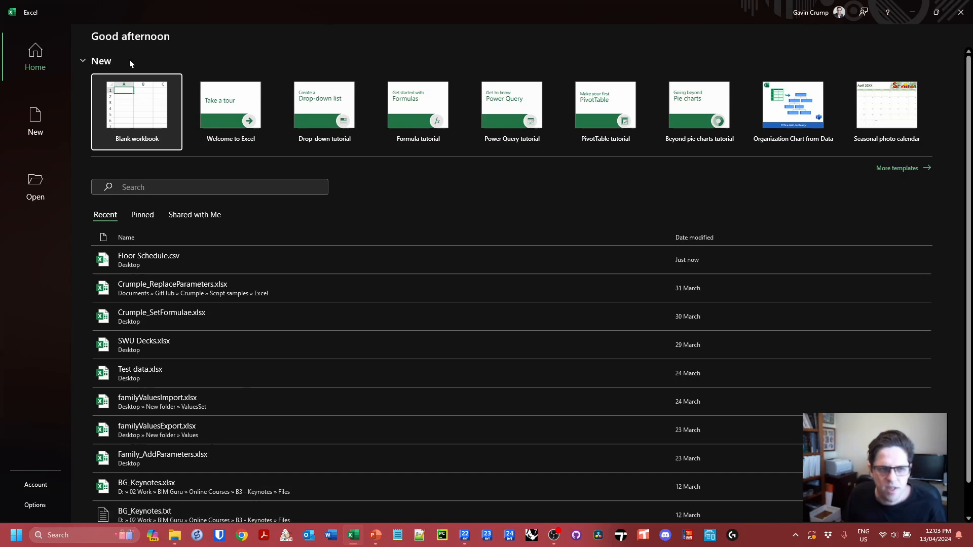
# Create a blank Excel workbook and open the exported Floor Schedule.txt from the Desktop in Excel.
pyautogui.click(149, 89)
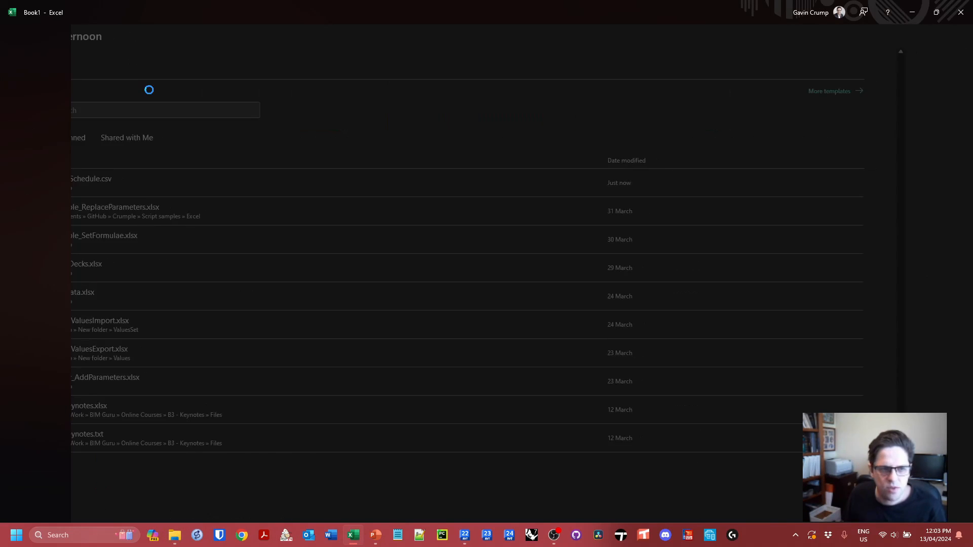
pyautogui.click(175, 535)
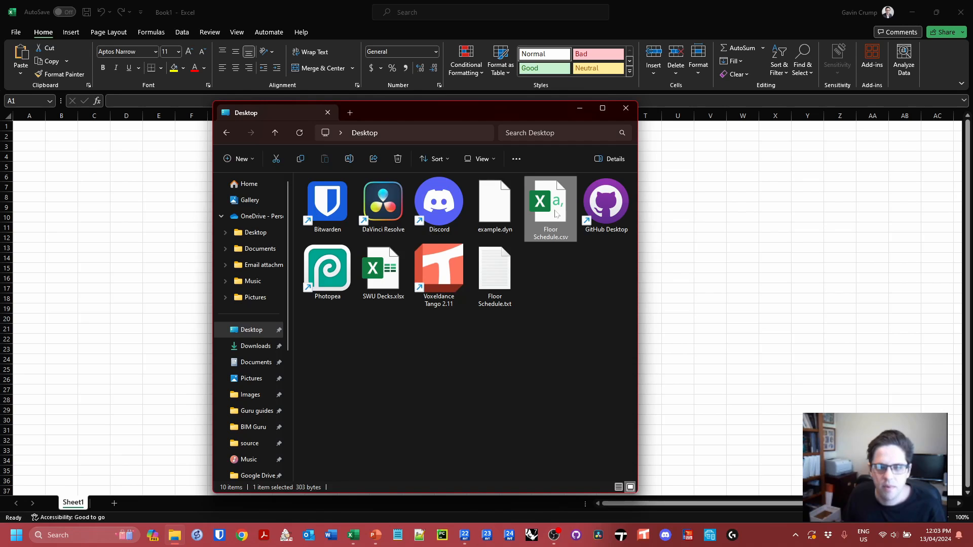
pyautogui.click(494, 274)
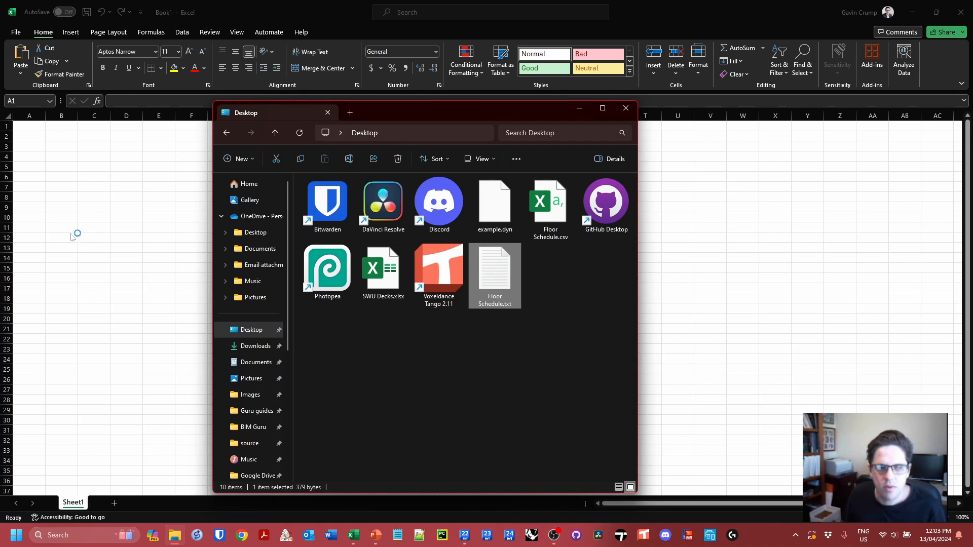
pyautogui.click(401, 41)
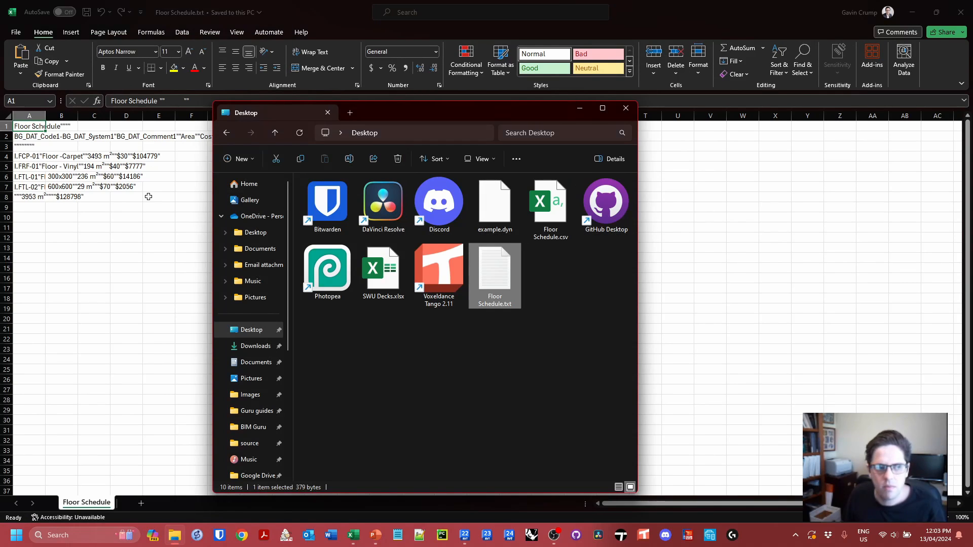
pyautogui.click(98, 196)
pyautogui.click(124, 213)
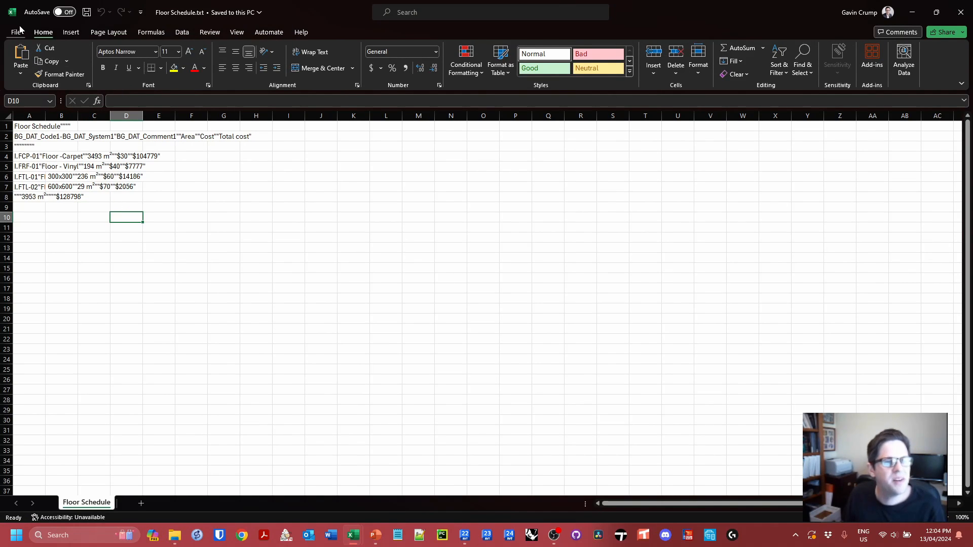
pyautogui.click(18, 32)
pyautogui.click(29, 99)
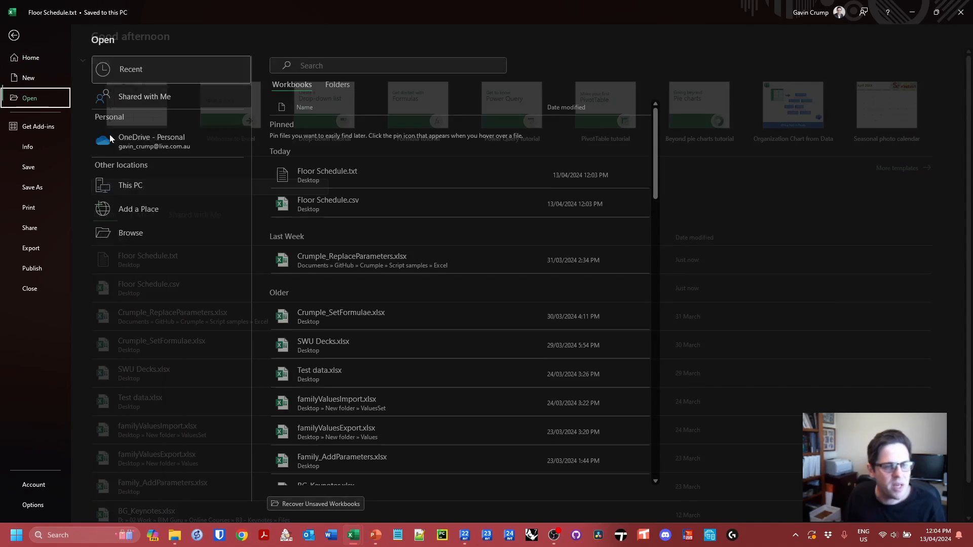
pyautogui.doubleClick(144, 186)
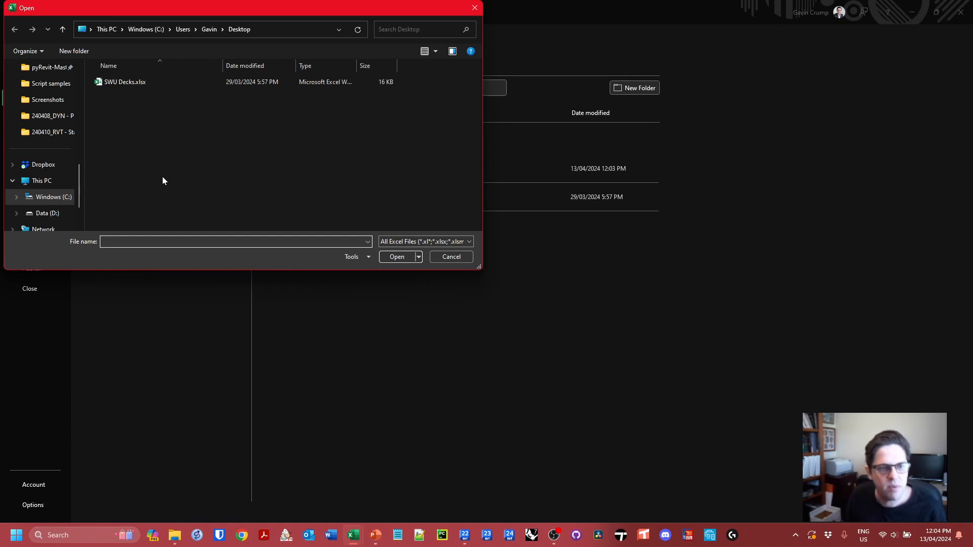
pyautogui.click(418, 242)
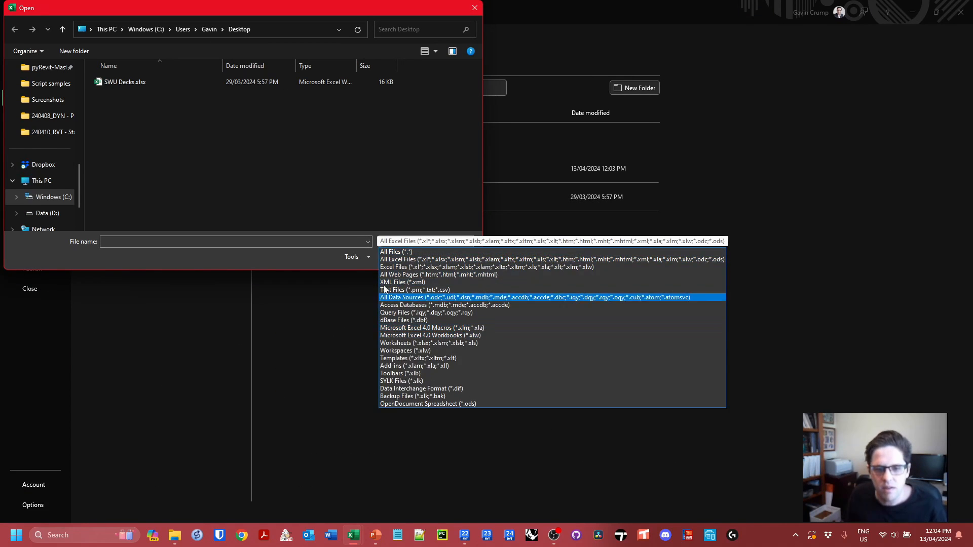
pyautogui.click(406, 259)
pyautogui.click(179, 174)
pyautogui.doubleClick(138, 163)
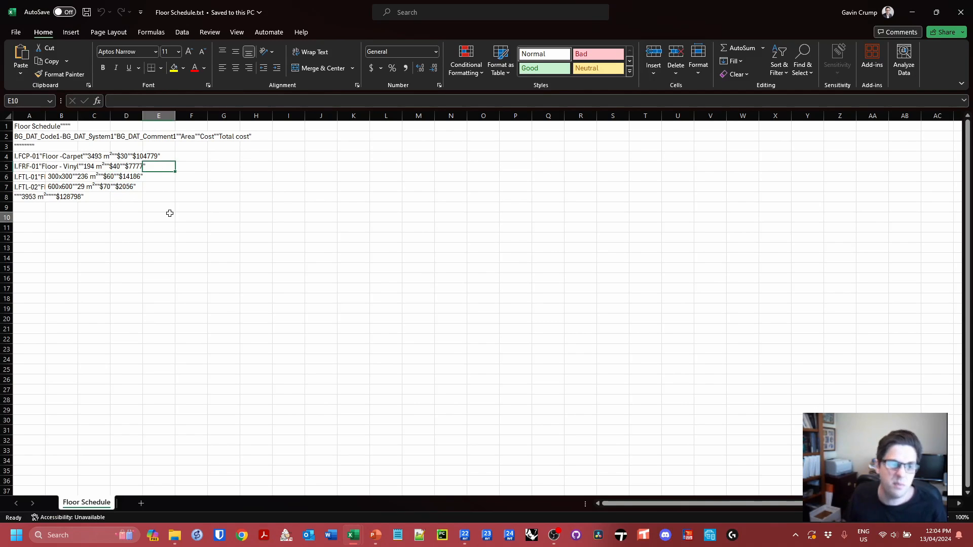
# Examine how the schedule fields run together in column A, including the full contents of the carpet row's cell.
pyautogui.click(113, 153)
pyautogui.click(124, 138)
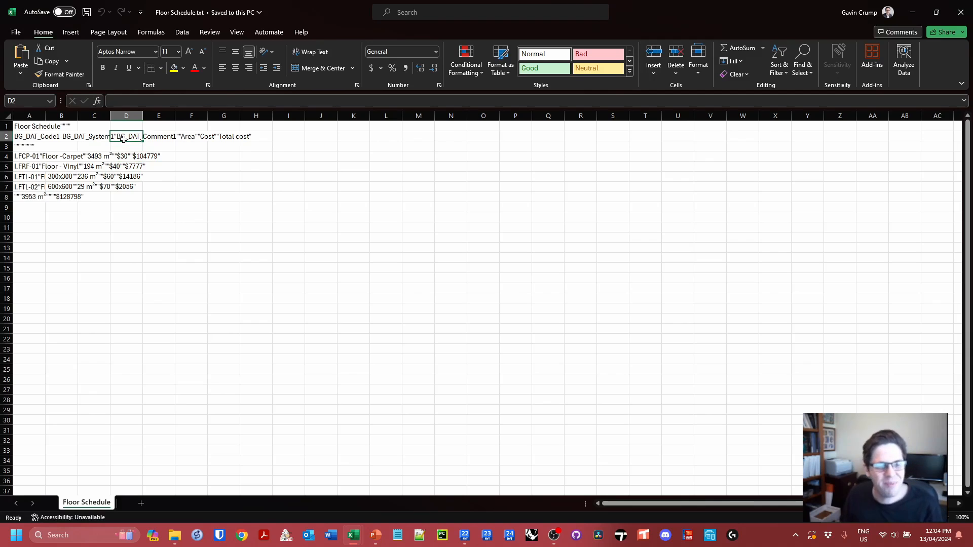
pyautogui.click(101, 162)
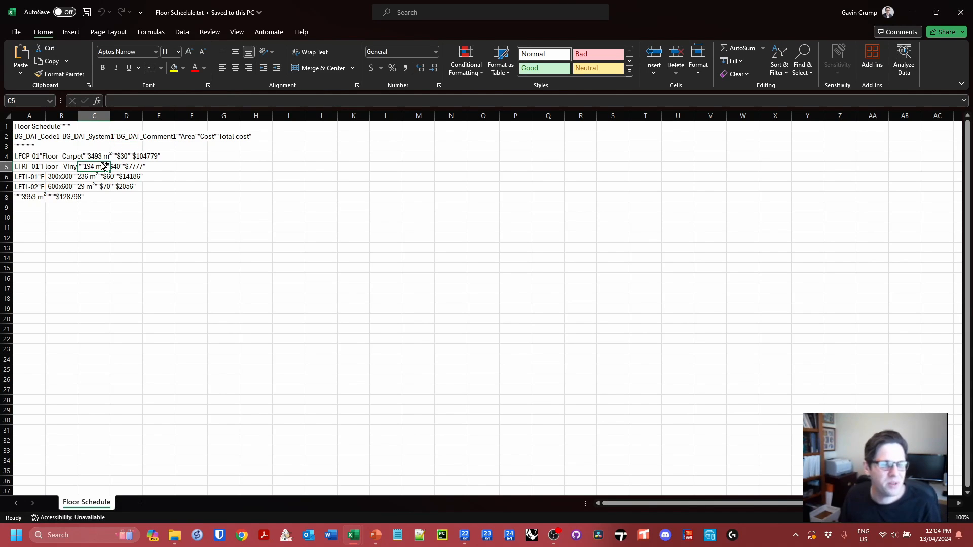
pyautogui.click(217, 154)
pyautogui.click(248, 153)
pyautogui.click(106, 174)
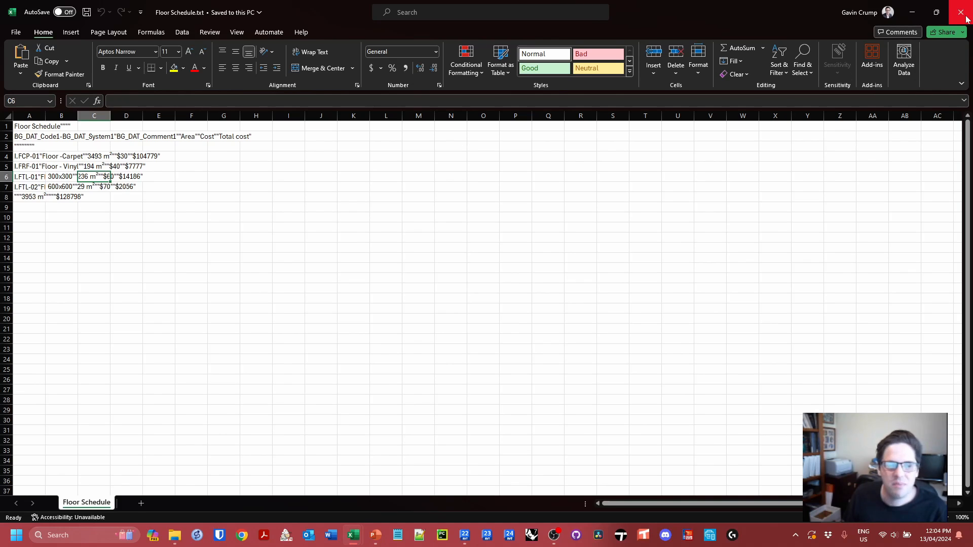
pyautogui.doubleClick(43, 154)
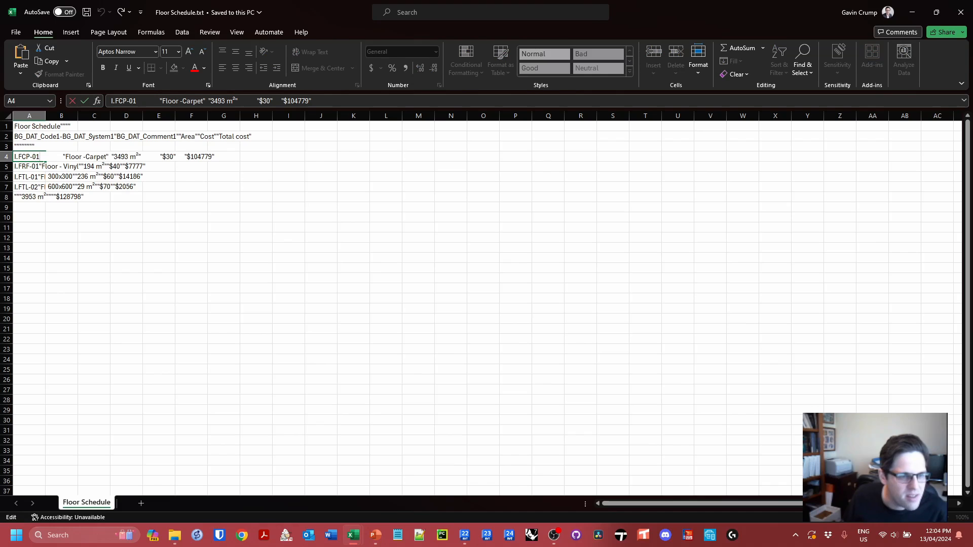
pyautogui.click(58, 205)
# Split column A with Text to Columns as delimited data, using Tab delimiters and the " text qualifier, and replace the existing cells.
pyautogui.click(27, 113)
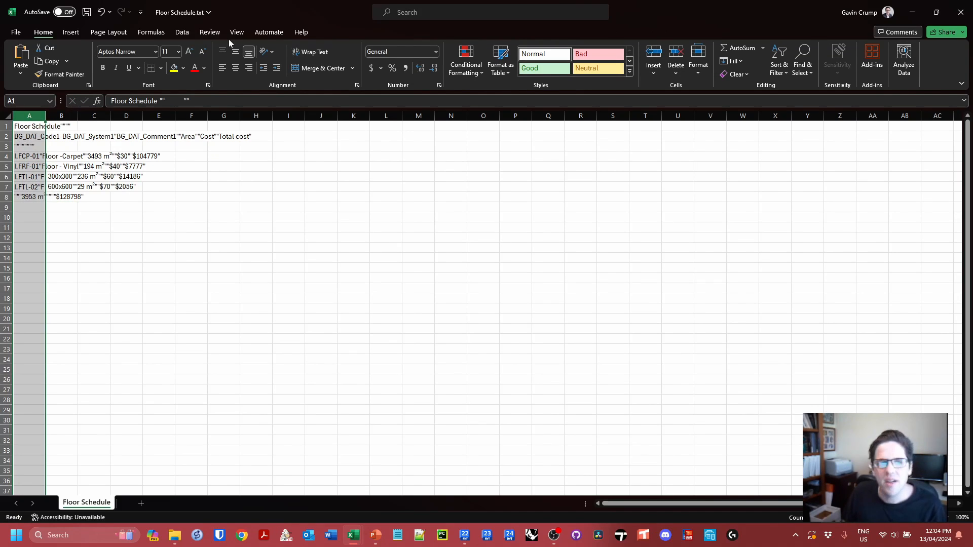
pyautogui.click(182, 32)
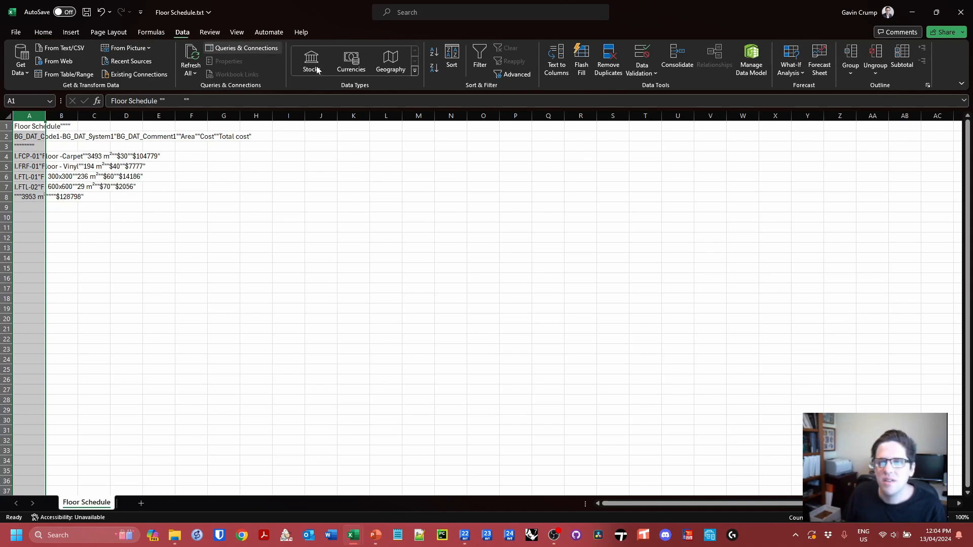
pyautogui.click(556, 61)
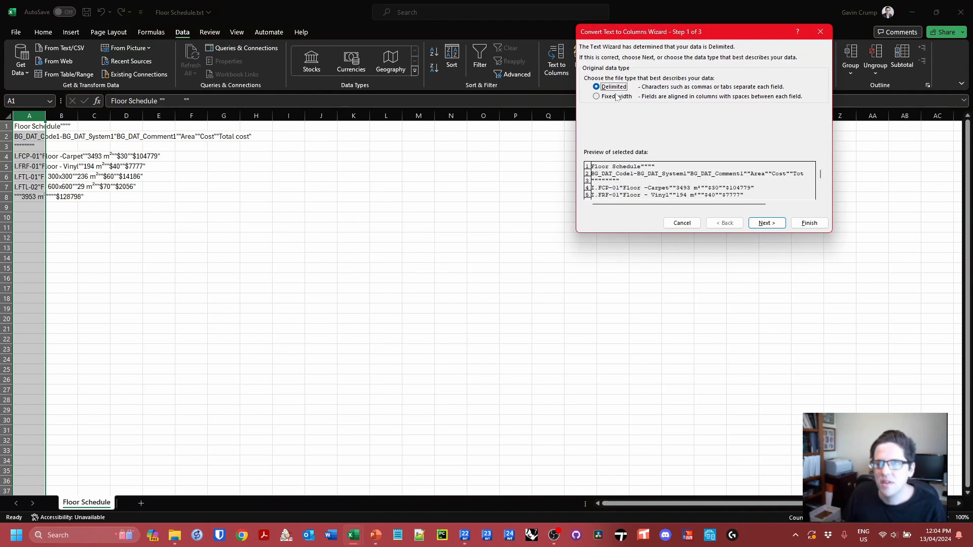
pyautogui.click(767, 223)
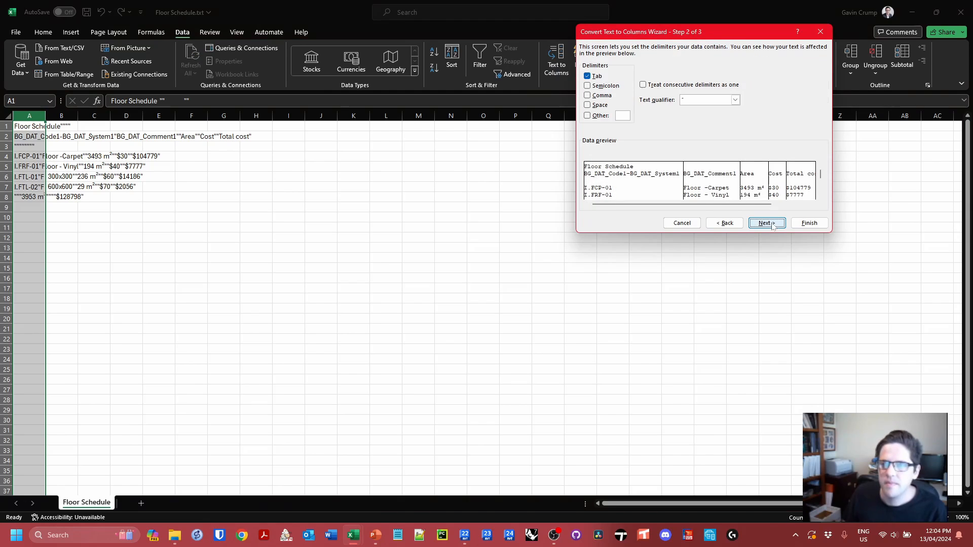
pyautogui.click(809, 224)
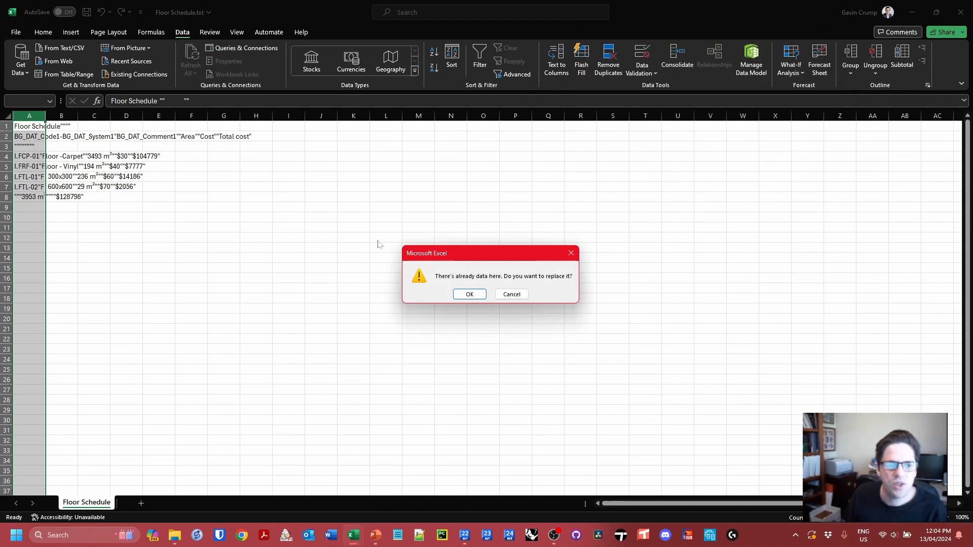
pyautogui.click(484, 296)
# Left-align the split schedule columns.
pyautogui.click(116, 272)
pyautogui.click(94, 197)
pyautogui.moveTo(77, 116); pyautogui.dragTo(29, 115)
pyautogui.click(283, 216)
pyautogui.click(43, 32)
pyautogui.click(222, 67)
pyautogui.click(276, 196)
pyautogui.click(306, 249)
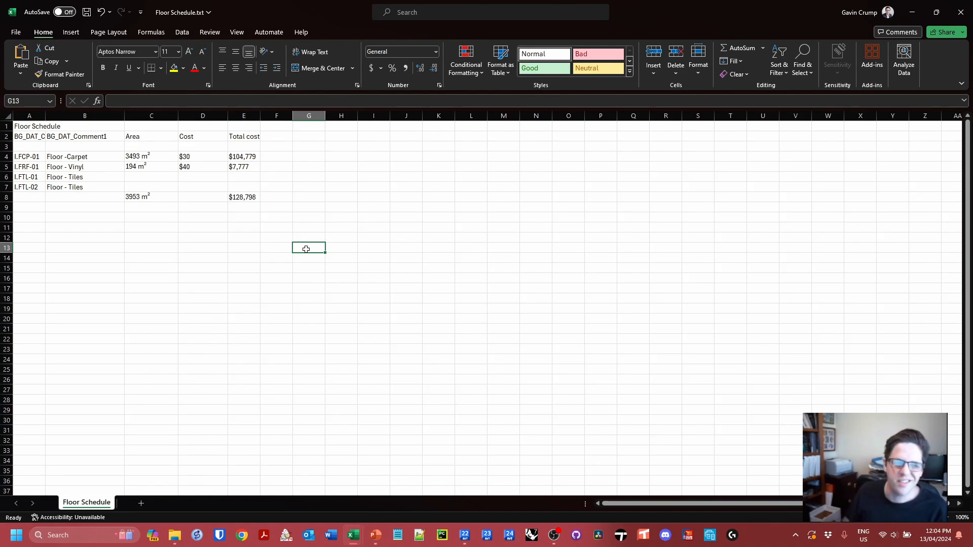
# Check the area and cost cells of the two tile rows, and undo the alignment and text-to-columns changes.
pyautogui.click(151, 181)
pyautogui.click(86, 176)
pyautogui.click(203, 175)
pyautogui.click(245, 166)
pyautogui.click(250, 157)
pyautogui.click(243, 173)
pyautogui.click(130, 173)
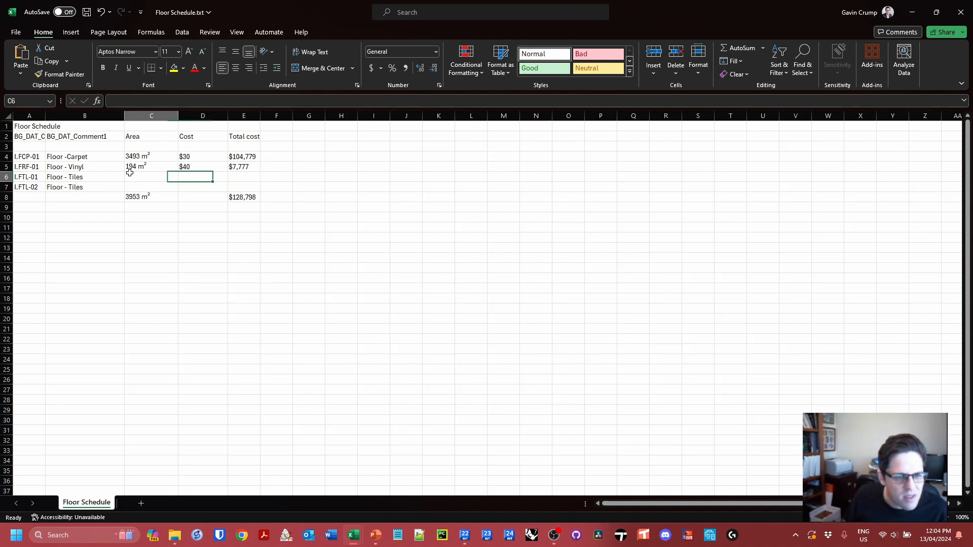
pyautogui.hotkey('ctrl', 'z')
pyautogui.hotkey('ctrl', 'z')
pyautogui.hotkey('ctrl', 'z')
pyautogui.hotkey('ctrl', 'z')
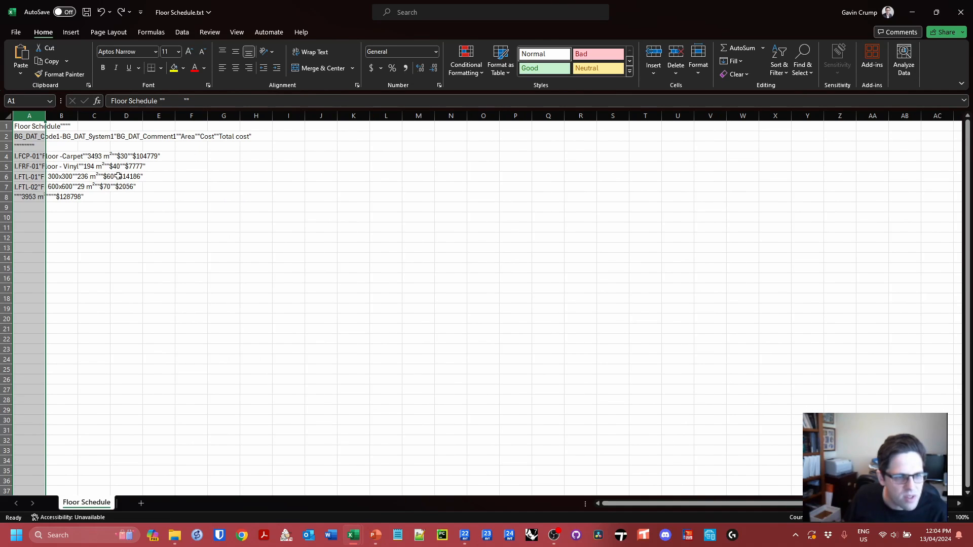
# Widen column A to examine the tile-row text sitting in column B, and undo the width change.
pyautogui.moveTo(46, 116); pyautogui.dragTo(227, 117)
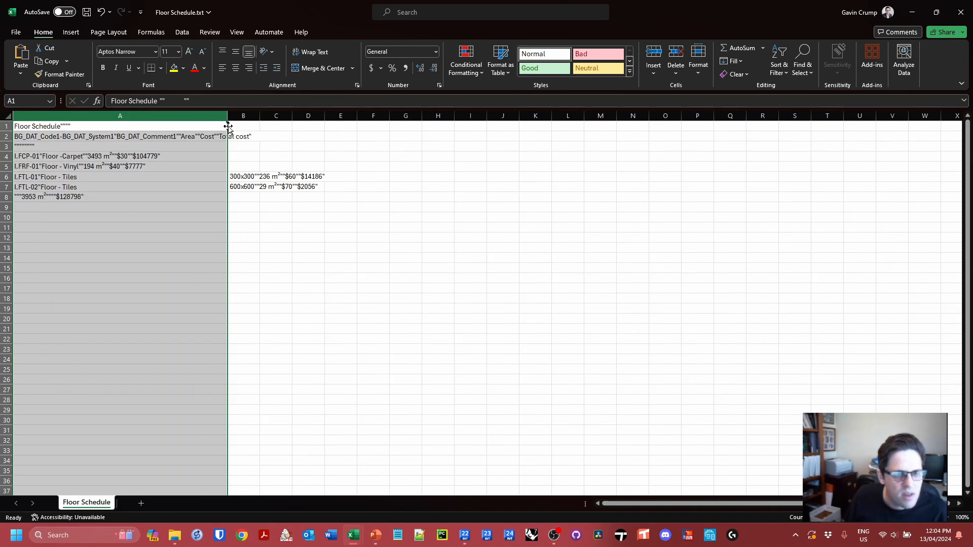
pyautogui.click(248, 177)
pyautogui.click(248, 189)
pyautogui.click(245, 178)
pyautogui.click(249, 189)
pyautogui.click(241, 175)
pyautogui.click(248, 195)
pyautogui.click(242, 177)
pyautogui.hotkey('ctrl', 'z')
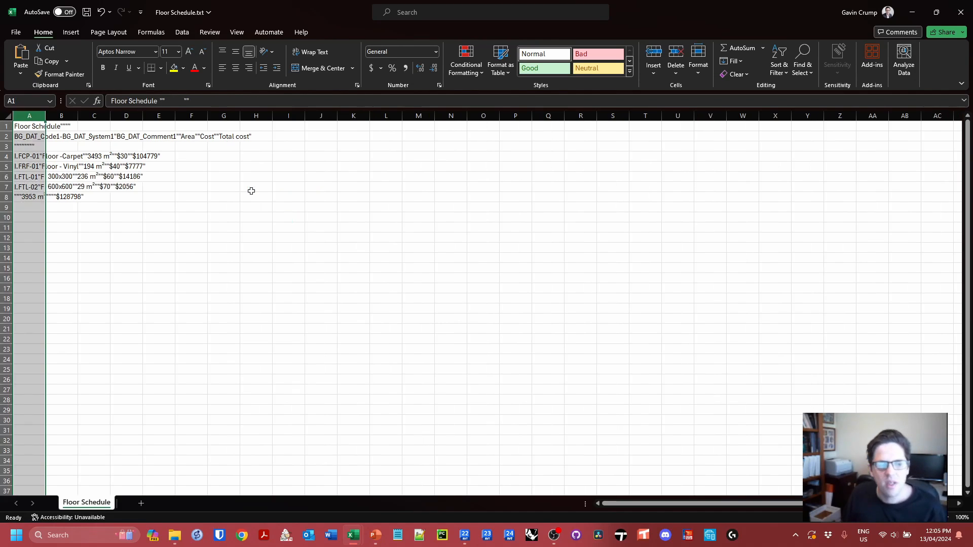
# Undo the remaining edit and close Floor Schedule.txt without saving.
pyautogui.hotkey('ctrl', 'z')
pyautogui.click(961, 11)
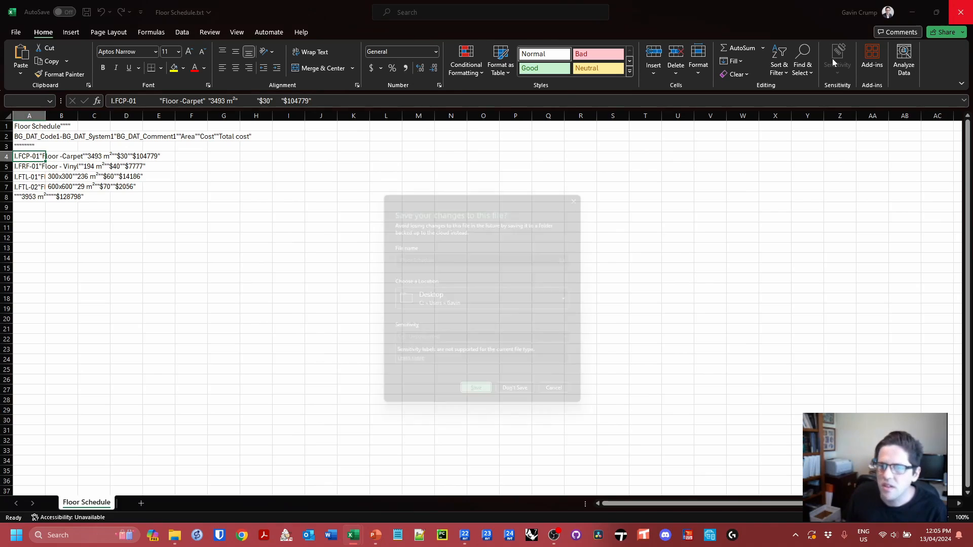
pyautogui.click(524, 403)
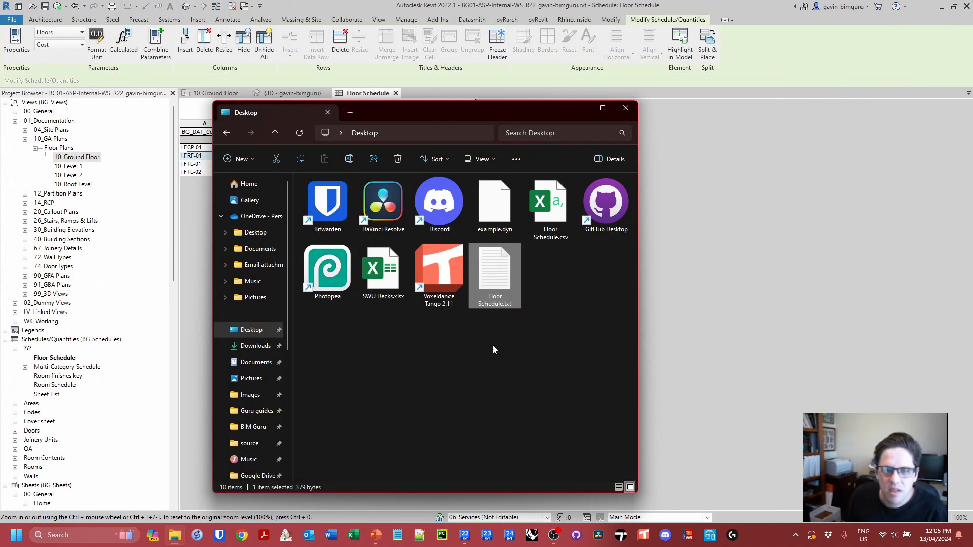
# Return to Revit, launch Dynamo, and create a new blank workspace.
pyautogui.click(493, 345)
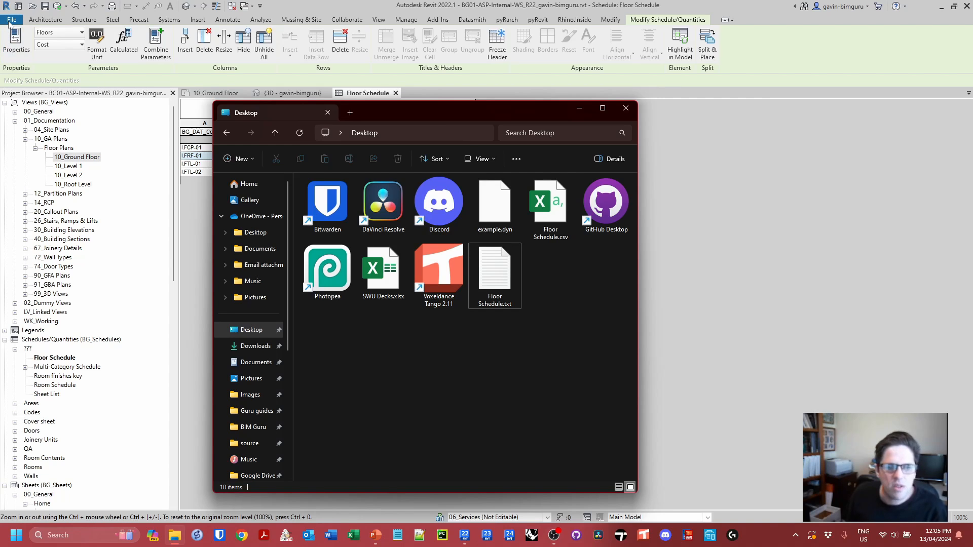
pyautogui.click(410, 19)
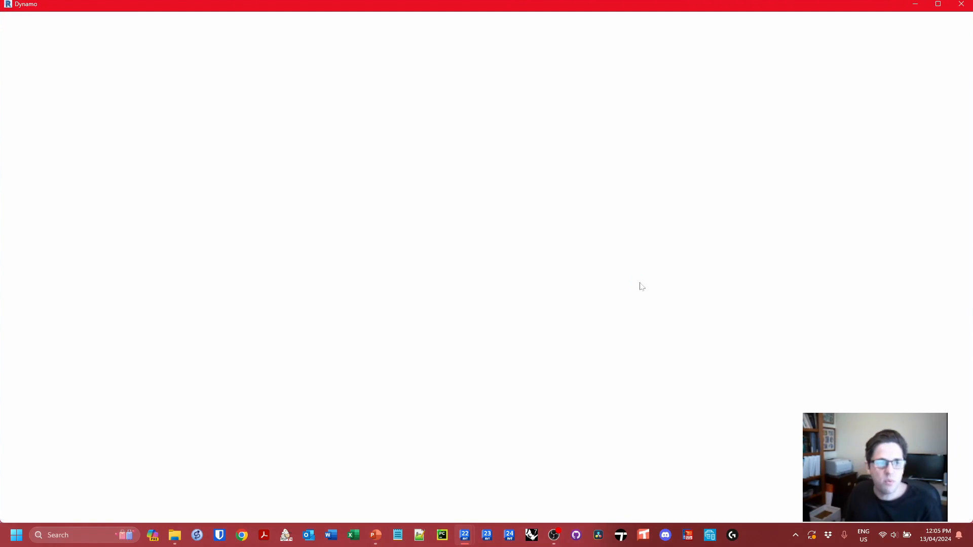
pyautogui.click(364, 139)
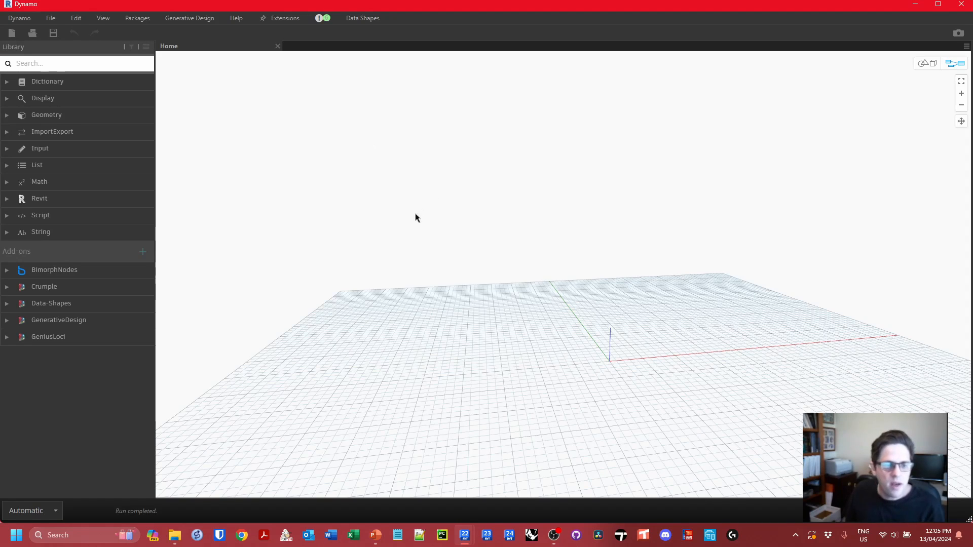
# Add a Document.Current node to the workspace.
pyautogui.rightClick(392, 206)
pyautogui.write('current.vi')
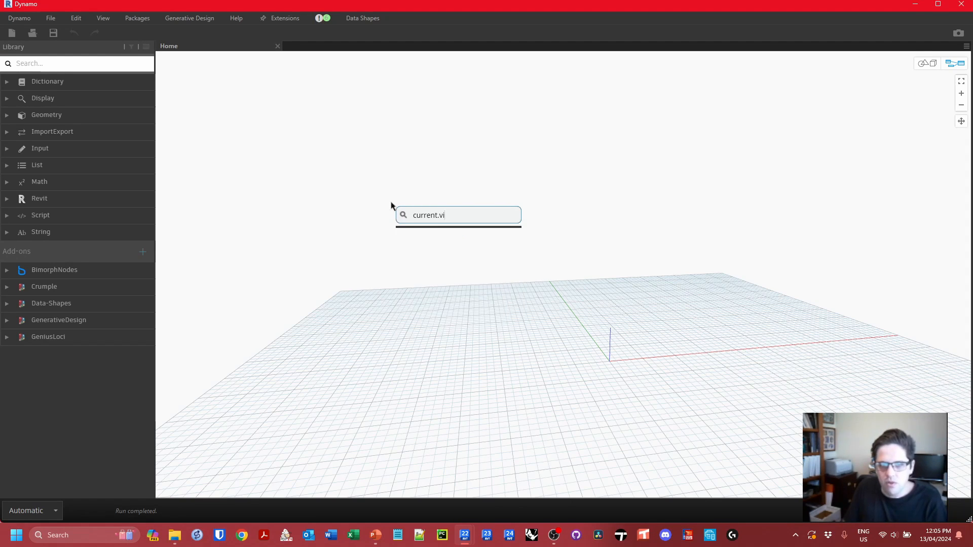
pyautogui.hotkey('ctrl', 'a')
pyautogui.press('BackSpace')
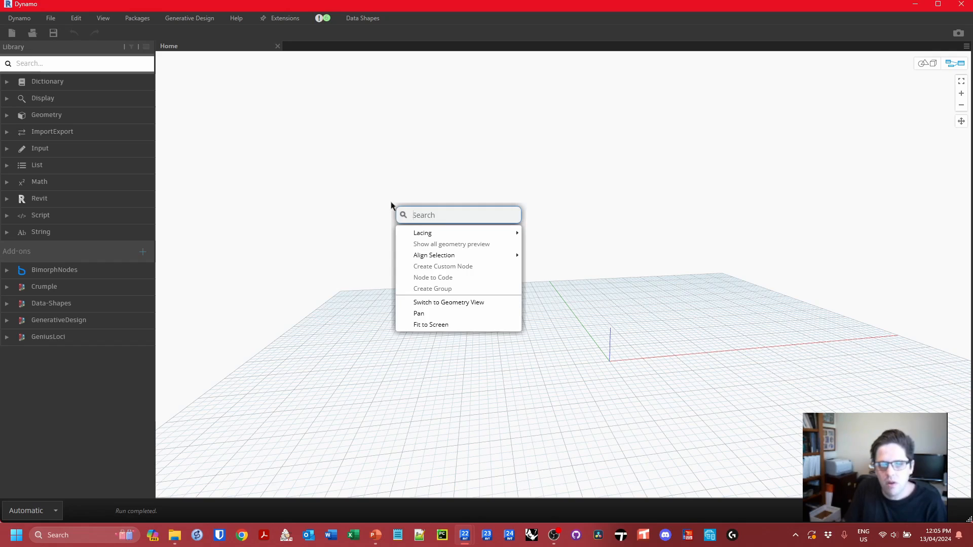
pyautogui.write('current doc')
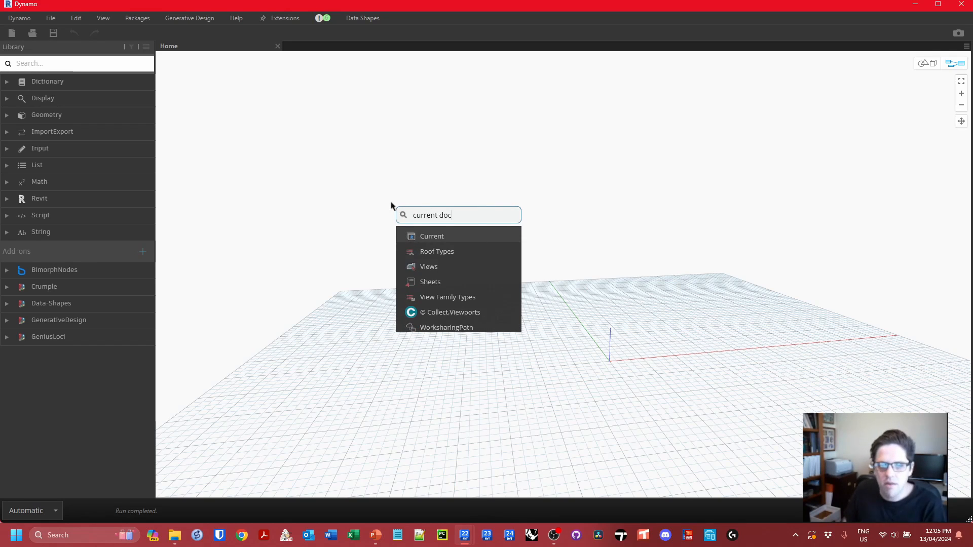
pyautogui.press('Return')
pyautogui.rightClick(394, 187)
pyautogui.write('active view')
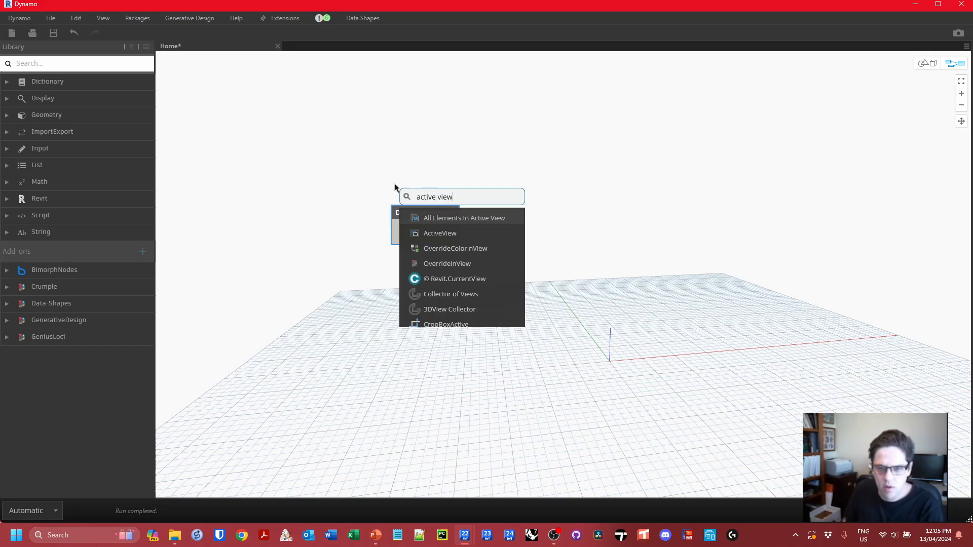
pyautogui.press('Return')
pyautogui.moveTo(442, 198); pyautogui.dragTo(473, 161)
pyautogui.press('Delete')
# Add a Document.ActiveView node, feed it from Document.Current, and keep its output preview pinned.
pyautogui.rightClick(512, 159)
pyautogui.write('active view')
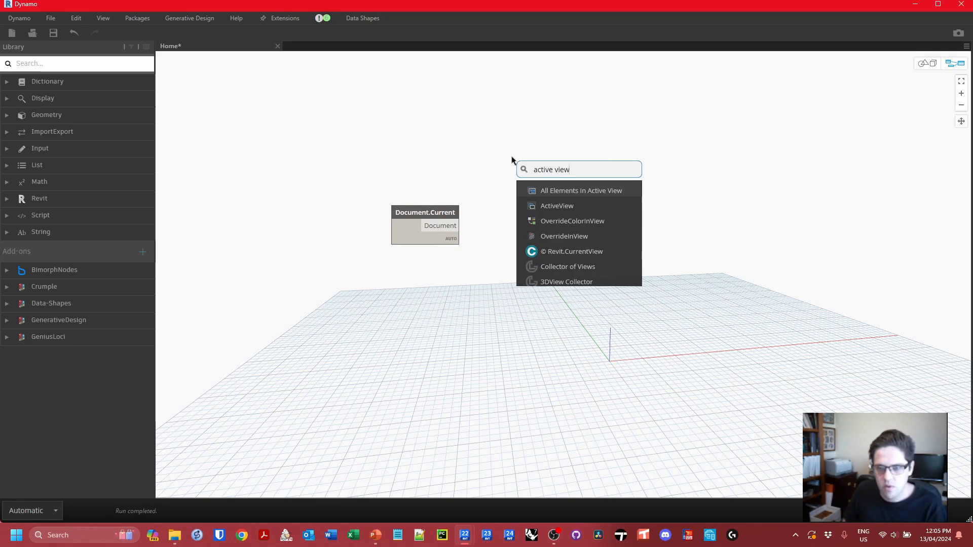
pyautogui.click(589, 196)
pyautogui.moveTo(459, 225); pyautogui.dragTo(506, 221)
pyautogui.click(583, 253)
pyautogui.moveTo(648, 214); pyautogui.dragTo(430, 198, button='middle')
# Add Crumple's Schedules.DataAsText node, feed it the View output of Document.ActiveView, and inspect the schedule rows in its output.
pyautogui.rightClick(485, 186)
pyautogui.click(89, 283)
pyautogui.click(49, 368)
pyautogui.scroll(-10, 63, 348)
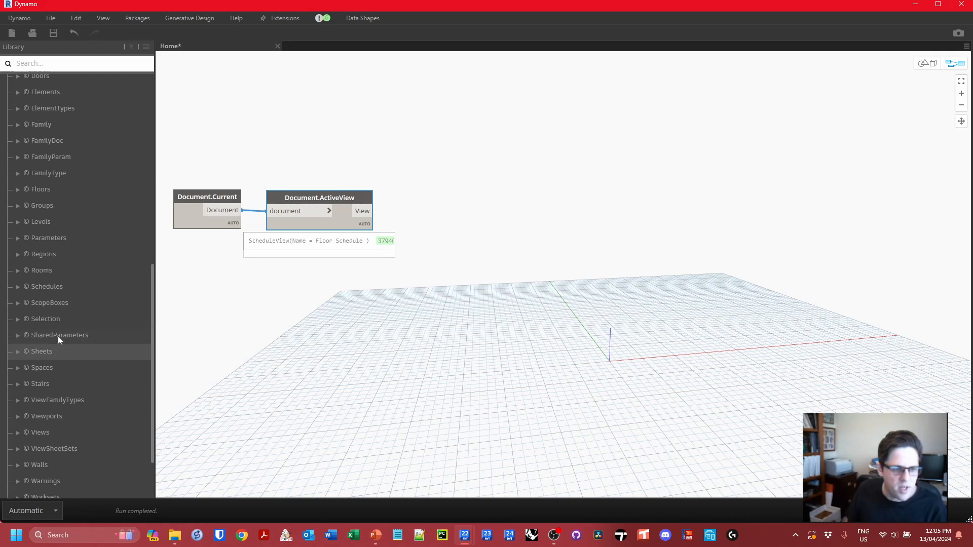
pyautogui.click(56, 285)
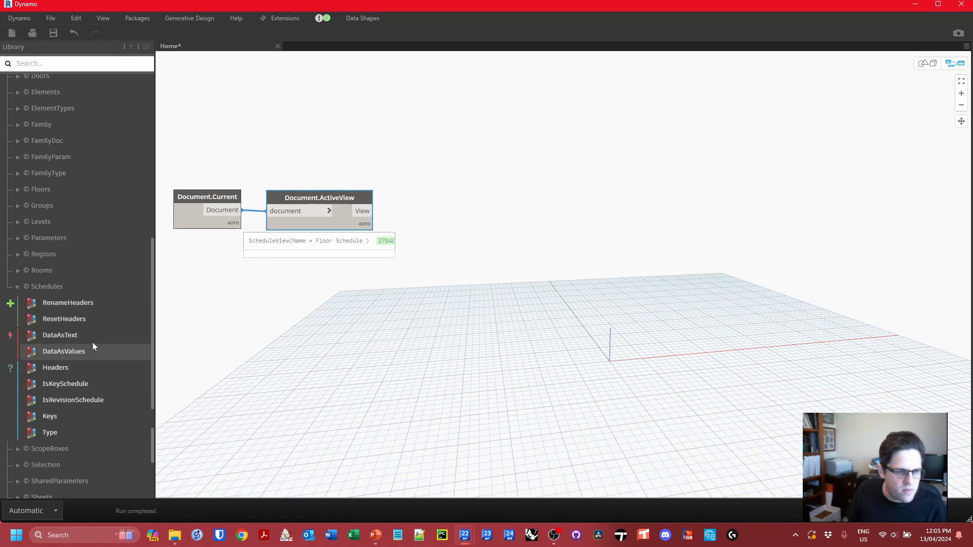
pyautogui.moveTo(93, 338); pyautogui.dragTo(486, 206)
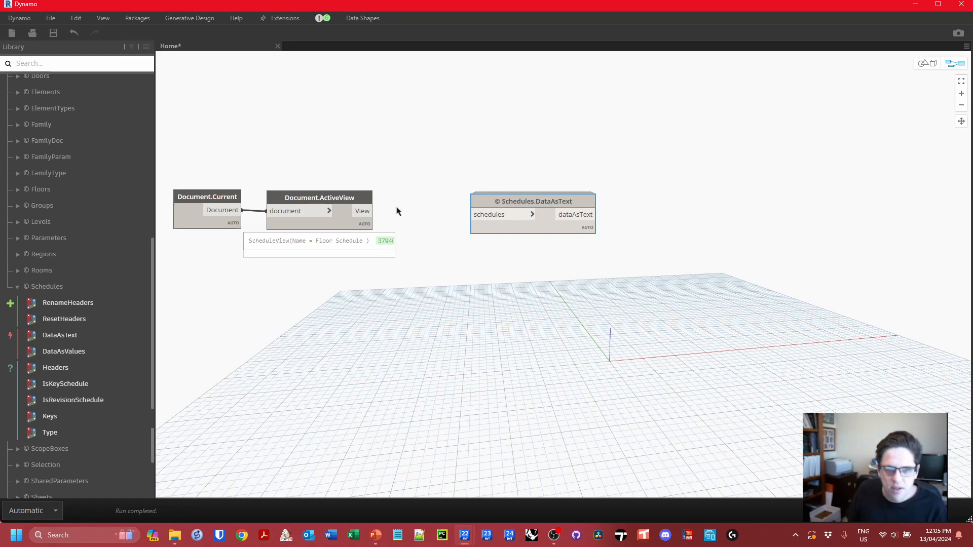
pyautogui.moveTo(368, 213); pyautogui.dragTo(465, 196)
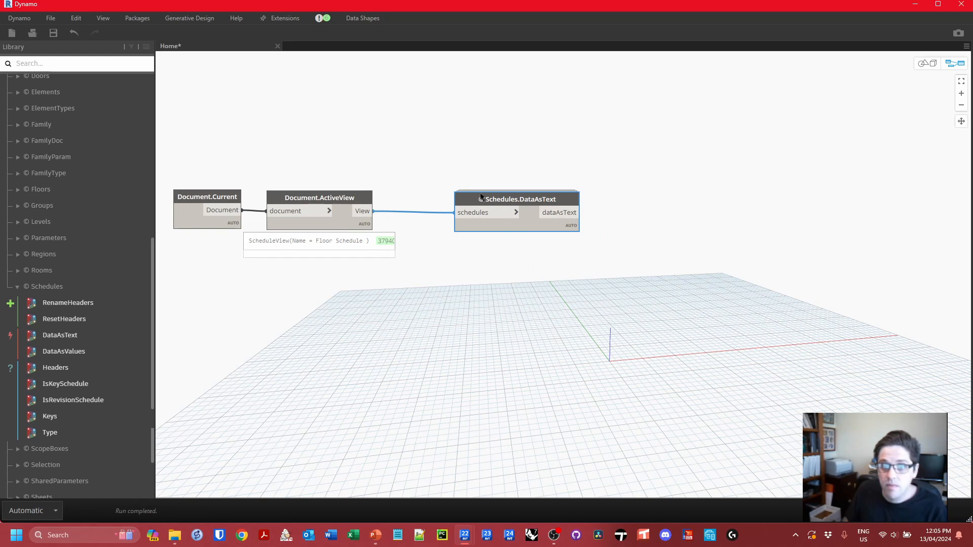
pyautogui.moveTo(567, 239)
pyautogui.scroll(3, 523, 310)
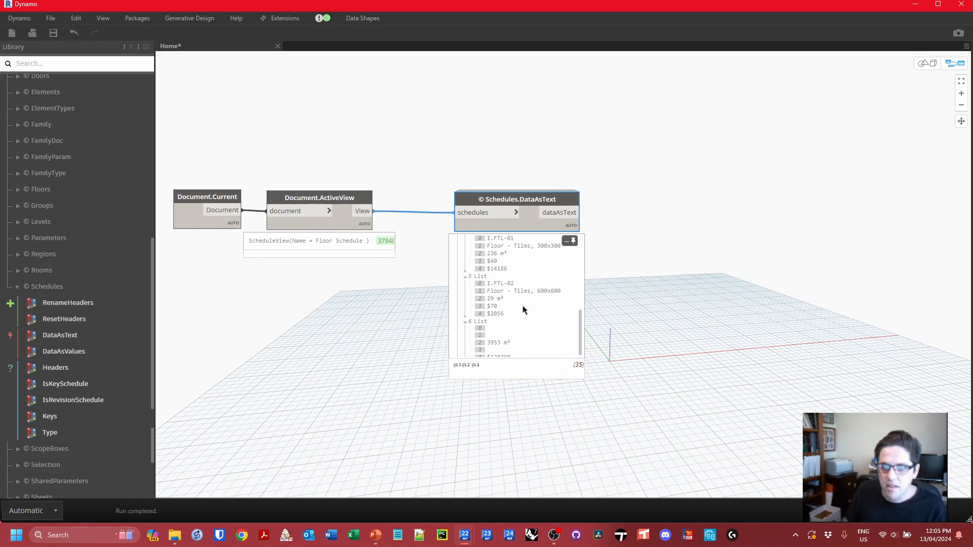
pyautogui.click(665, 255)
pyautogui.rightClick(665, 255)
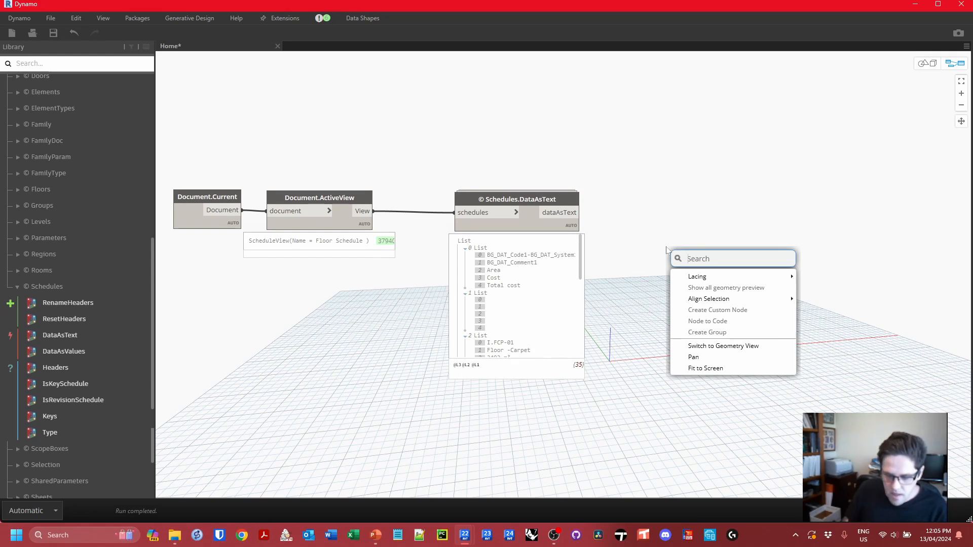
pyautogui.write('concate')
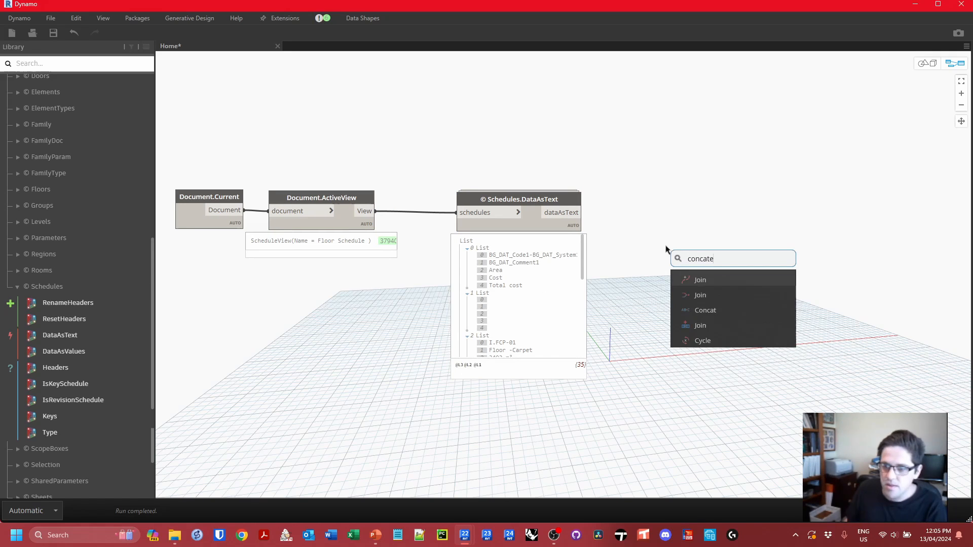
pyautogui.click(707, 309)
# Add a String.Join node and feed the dataAsText output of Schedules.DataAsText into its string0 input.
pyautogui.rightClick(698, 222)
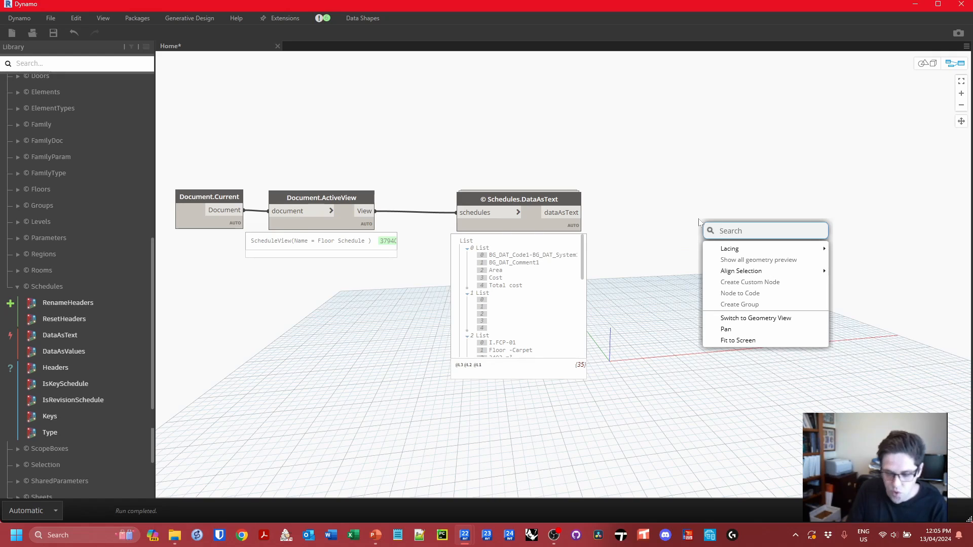
pyautogui.write('join')
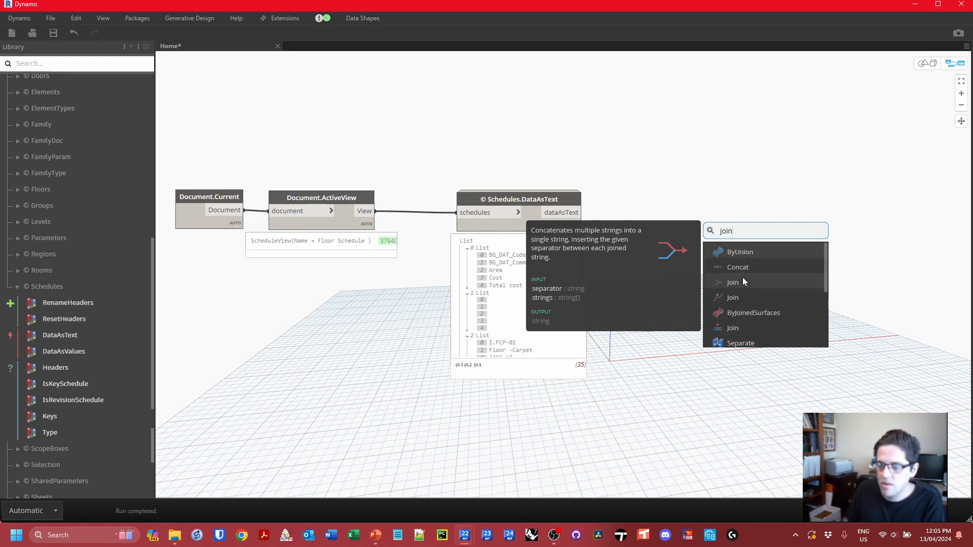
pyautogui.click(742, 282)
pyautogui.moveTo(780, 285); pyautogui.dragTo(741, 215)
pyautogui.moveTo(582, 213); pyautogui.dragTo(686, 182)
# Add a String node containing a tab, connect it to the String.Join separator input, and pin the joined output preview.
pyautogui.rightClick(565, 102)
pyautogui.write('str')
pyautogui.click(607, 135)
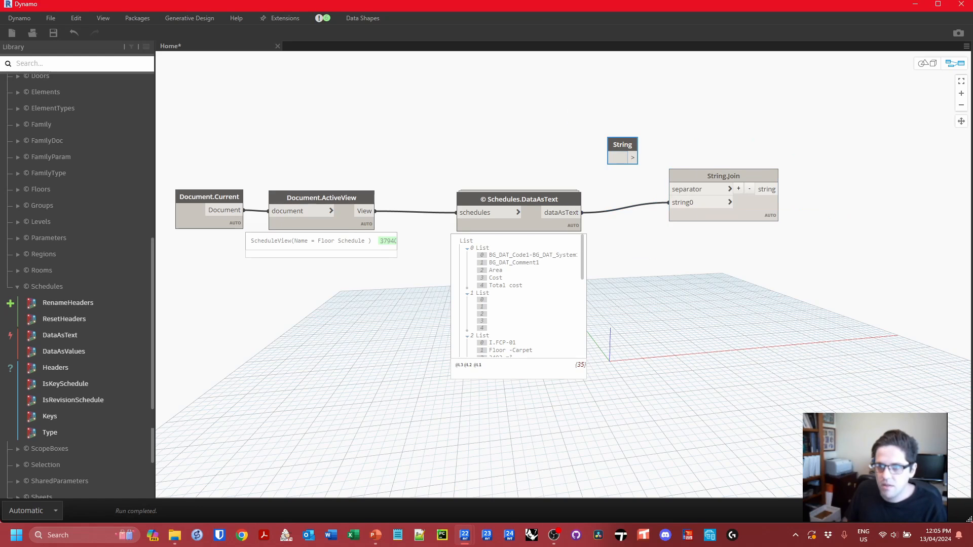
pyautogui.moveTo(626, 145)
pyautogui.mouseDown()
pyautogui.moveTo(562, 149)
pyautogui.moveTo(699, 190)
pyautogui.moveTo(723, 183)
pyautogui.mouseUp()
pyautogui.click(768, 232)
pyautogui.moveTo(712, 175); pyautogui.dragTo(593, 173, button='middle')
# Duplicate the String.Join node, feed the first join's string output into the copy's string0 input, and pin its preview.
pyautogui.hotkey('ctrl', 'c')
pyautogui.hotkey('ctrl', 'v')
pyautogui.moveTo(723, 190); pyautogui.dragTo(812, 171)
pyautogui.moveTo(656, 196); pyautogui.dragTo(742, 140)
pyautogui.click(775, 197)
pyautogui.click(756, 182)
# Duplicate the String node with a line break as its value, connect it to the second String.Join separator, and inspect the combined text.
pyautogui.moveTo(423, 124); pyautogui.dragTo(722, 157)
pyautogui.hotkey('ctrl', 'c')
pyautogui.hotkey('ctrl', 'v')
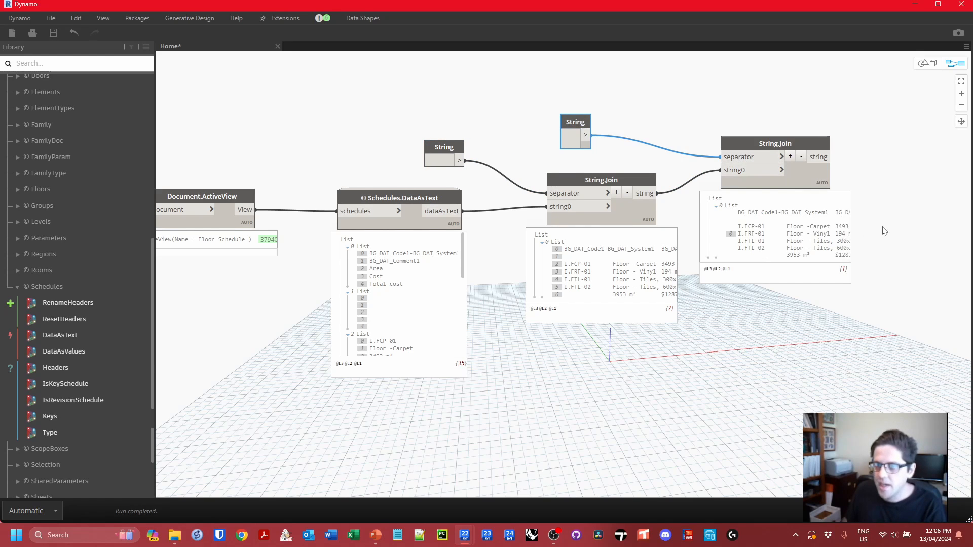
pyautogui.moveTo(811, 241); pyautogui.dragTo(569, 227, button='middle')
pyautogui.moveTo(523, 249)
pyautogui.mouseDown()
pyautogui.moveTo(577, 254)
pyautogui.moveTo(529, 260)
pyautogui.mouseUp()
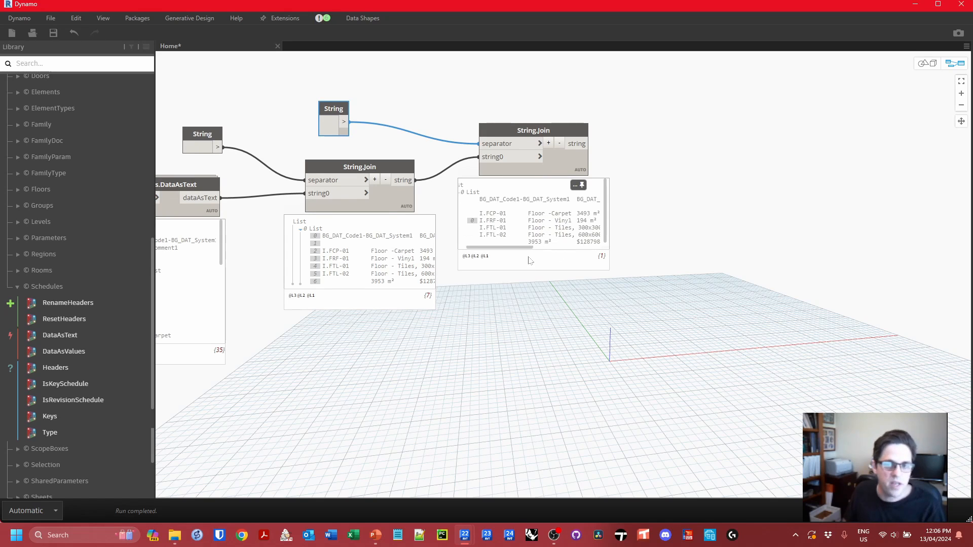
# Feed the second String.Join output into a new Windows.ClipboardSend node's dataToCopy input, with the graph set to Manual run mode.
pyautogui.moveTo(708, 134); pyautogui.dragTo(636, 166, button='middle')
pyautogui.rightClick(637, 165)
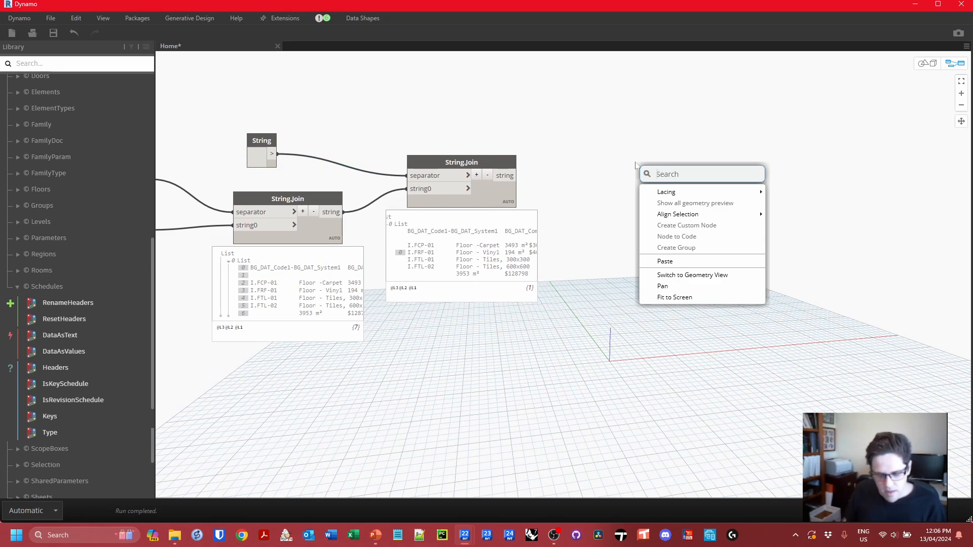
pyautogui.write('clipboar')
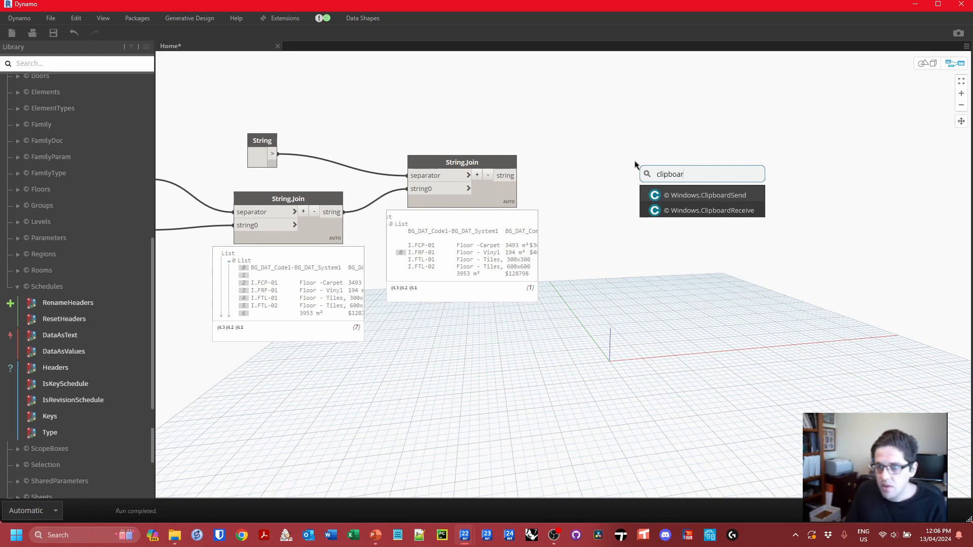
pyautogui.click(703, 198)
pyautogui.click(35, 511)
pyautogui.click(28, 458)
pyautogui.moveTo(516, 175); pyautogui.dragTo(591, 158)
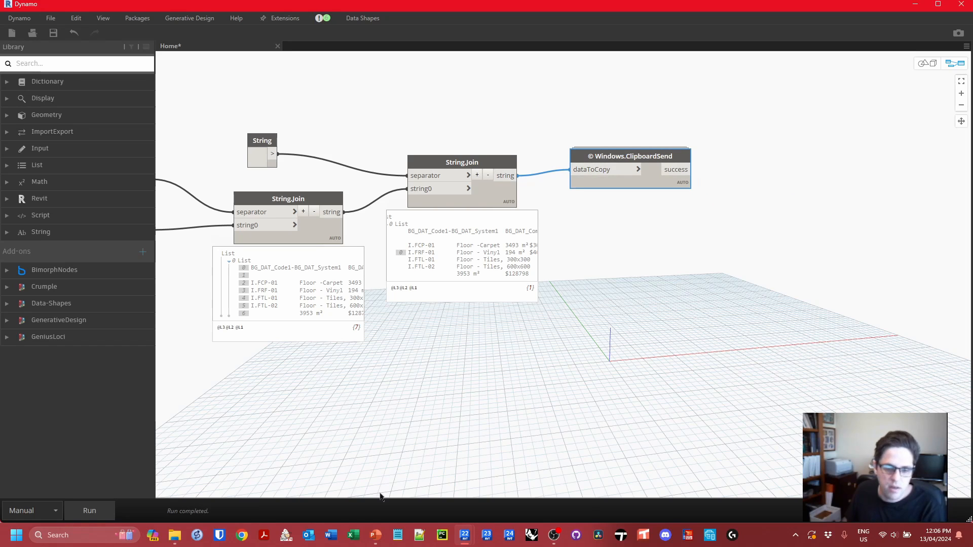
# Switch to Excel, paste the copied schedule text into a new blank workbook, and autofit column B.
pyautogui.click(354, 534)
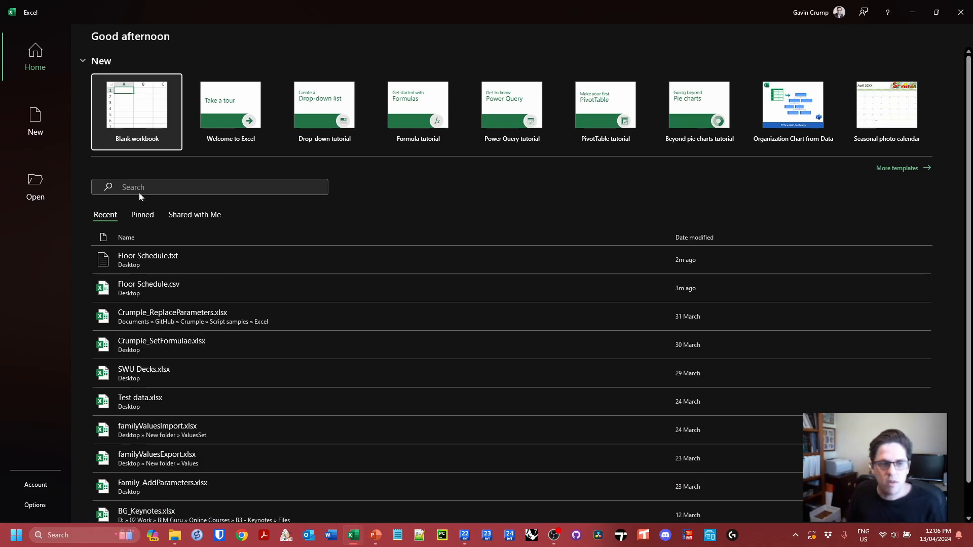
pyautogui.click(150, 118)
pyautogui.hotkey('ctrl', 'v')
pyautogui.click(141, 258)
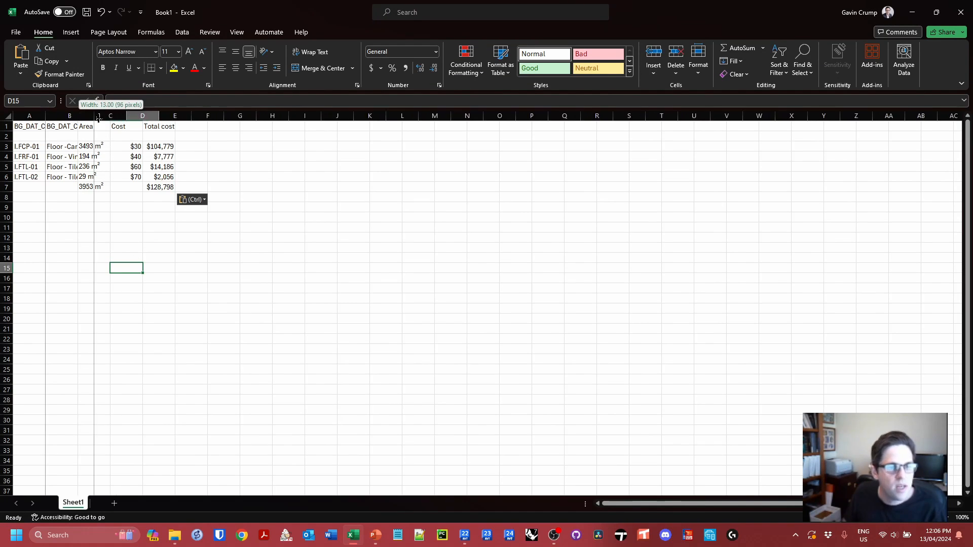
pyautogui.doubleClick(77, 116)
pyautogui.click(162, 229)
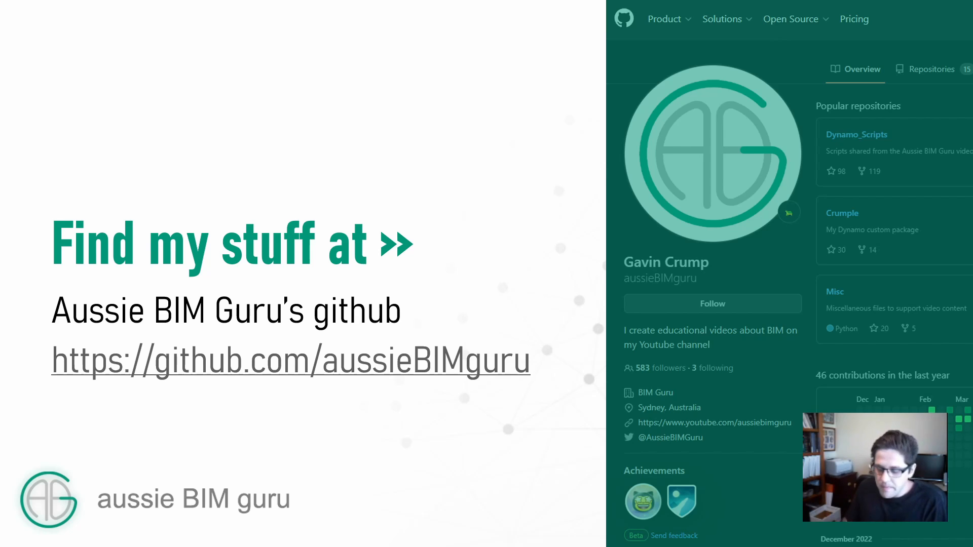
pyautogui.press('Right')
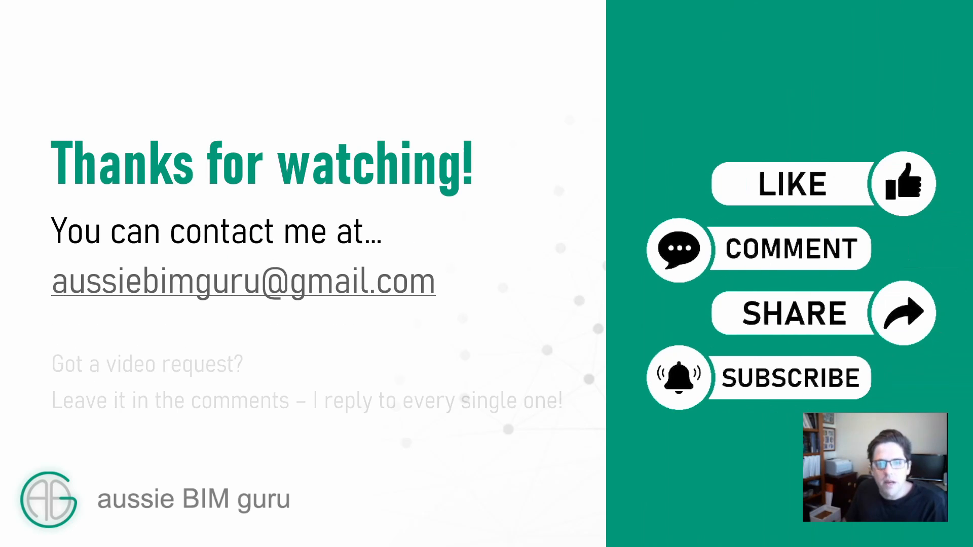